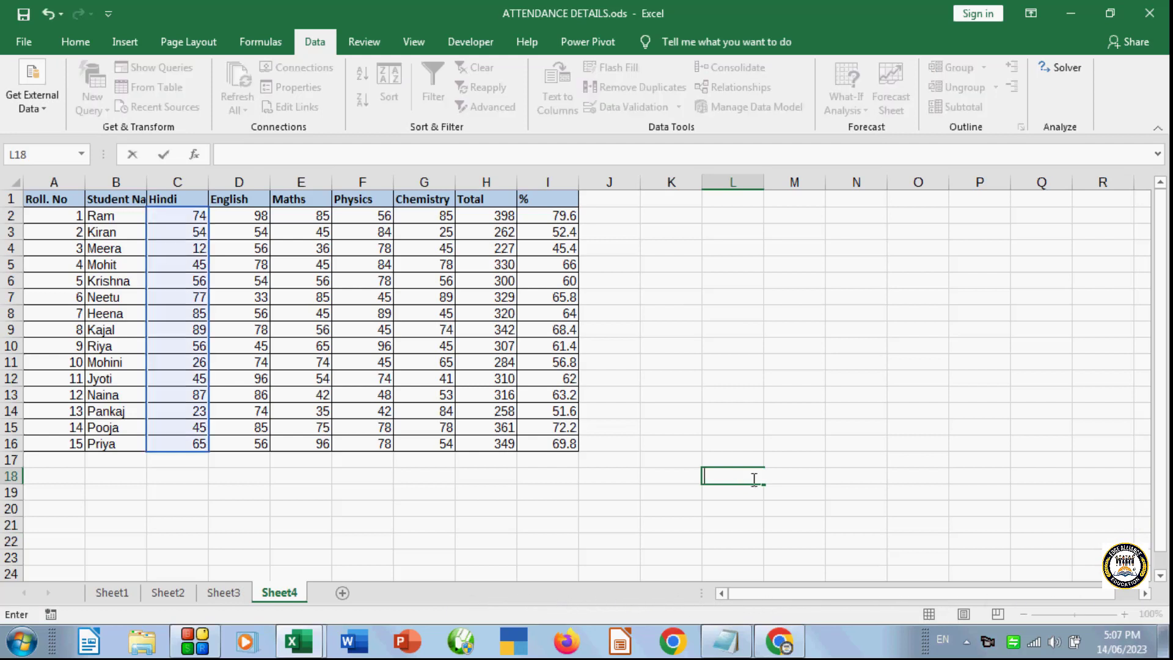
click(746, 298)
click(739, 425)
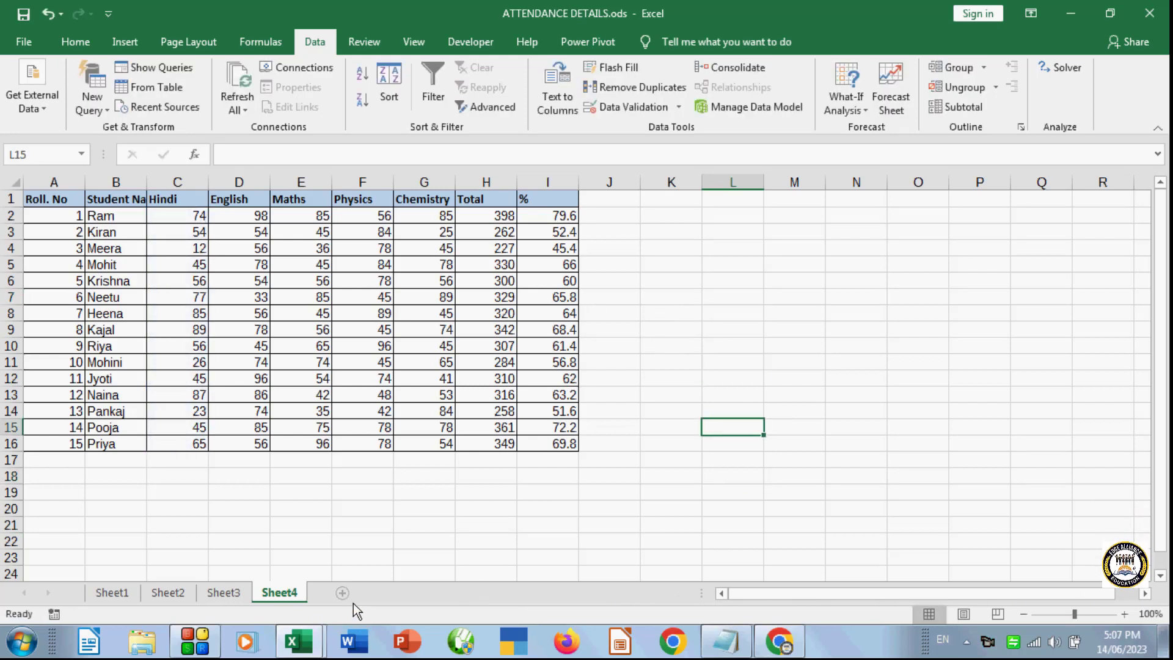
click(411, 523)
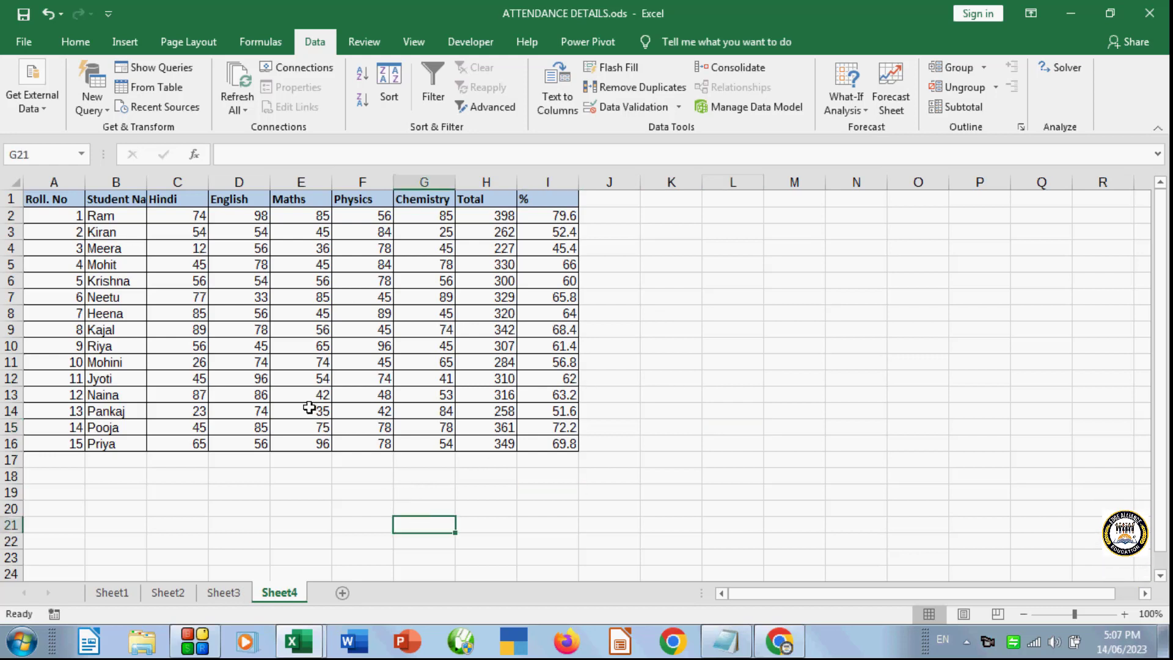
click(47, 103)
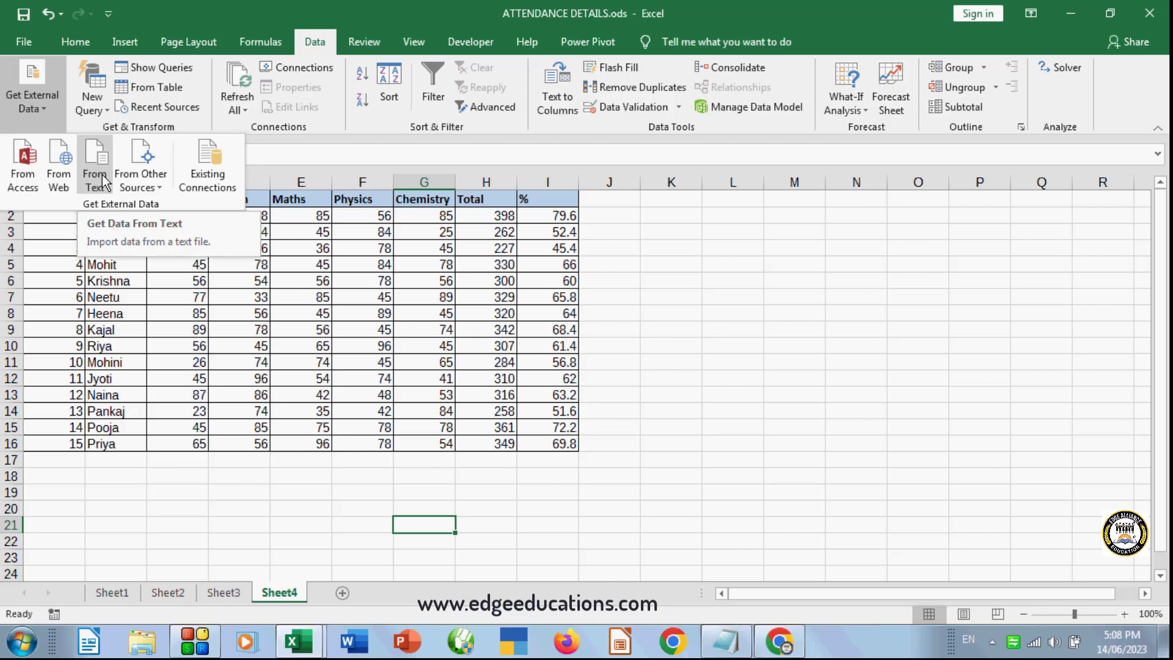
click(160, 185)
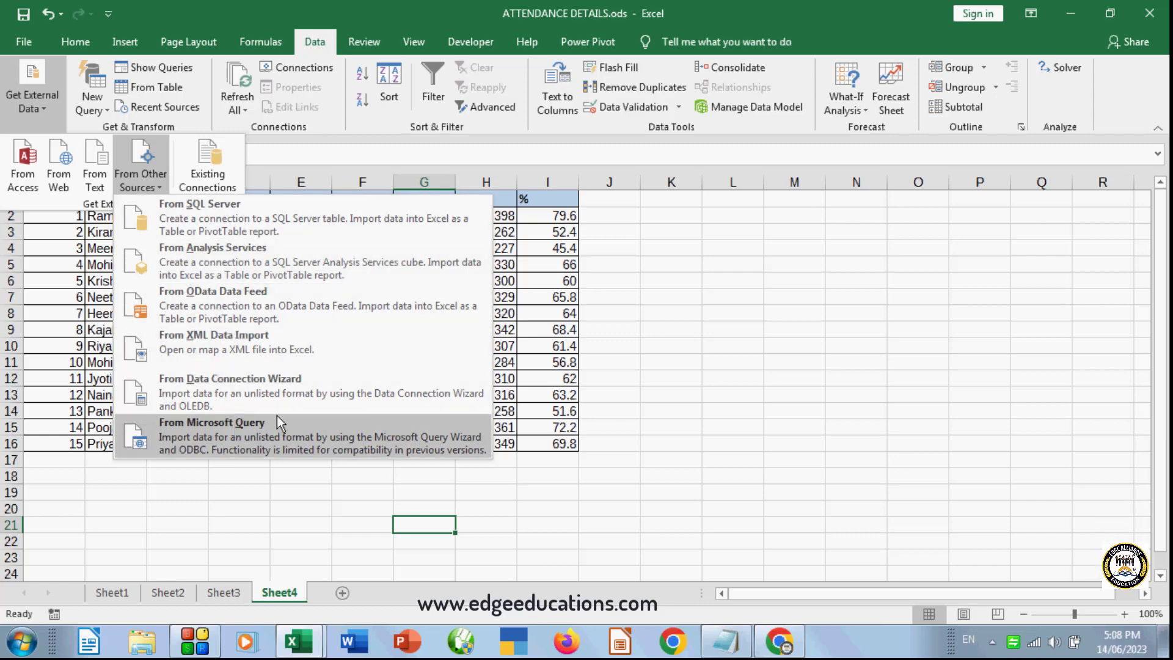
click(742, 375)
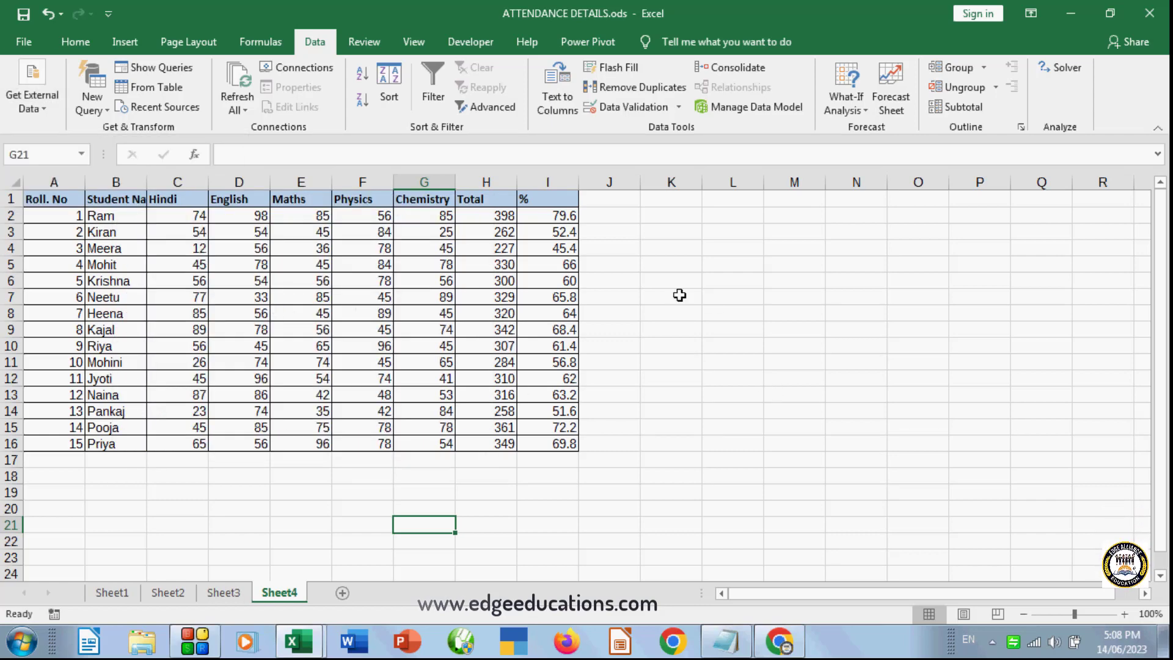
click(730, 297)
click(649, 235)
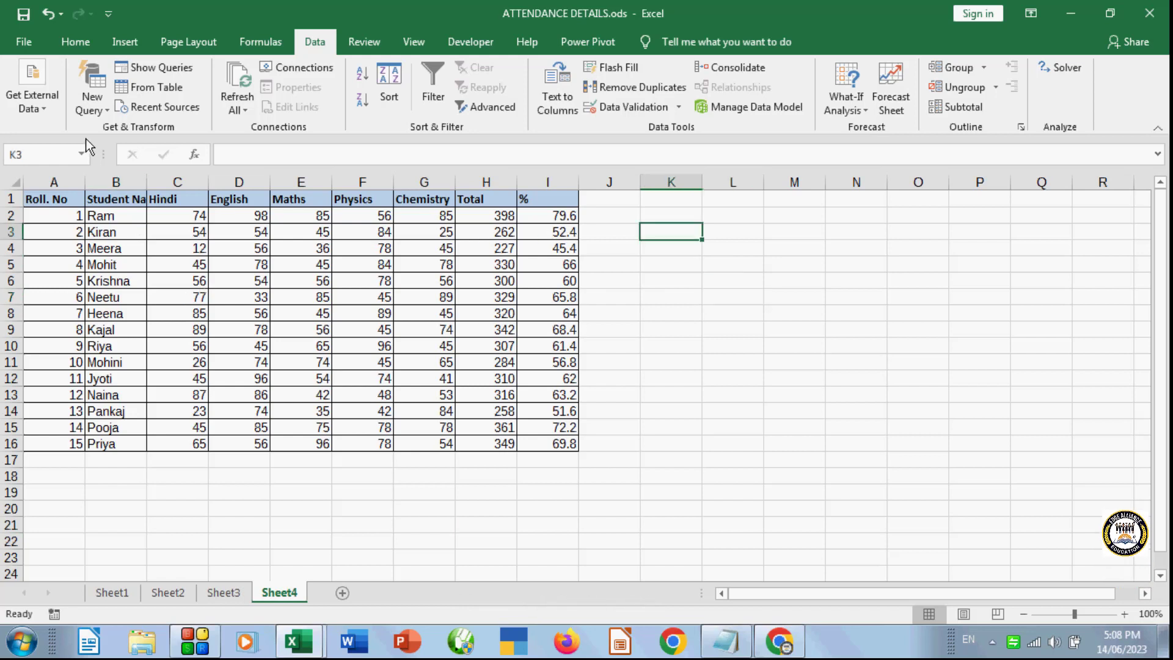
click(47, 103)
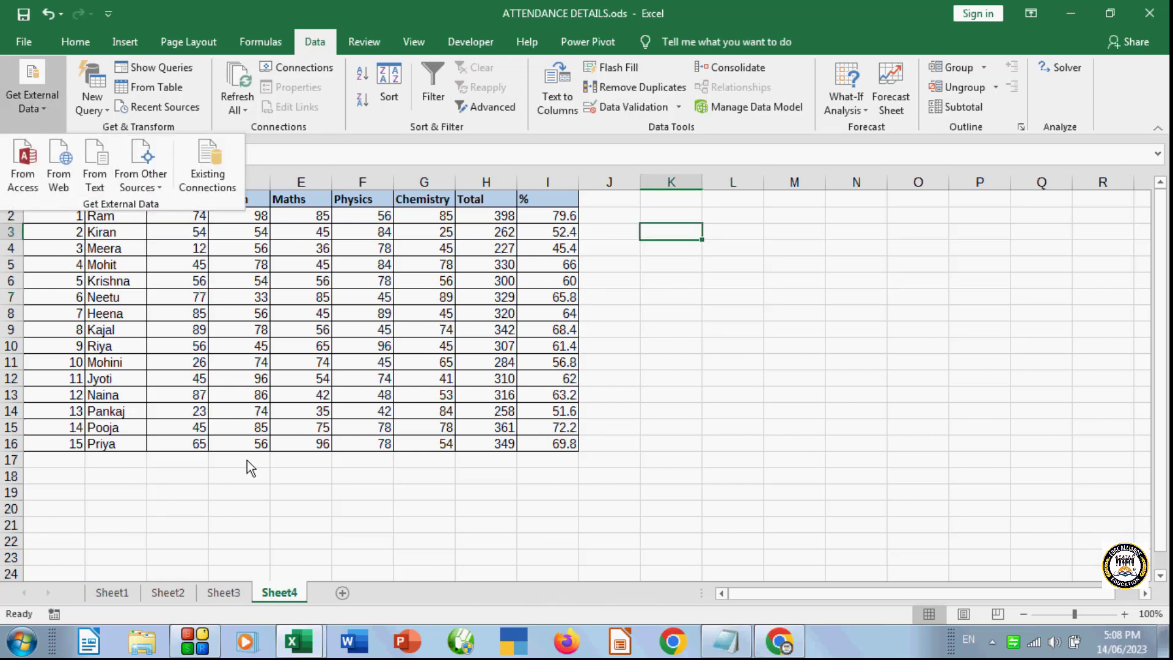
click(684, 505)
- Import the Access database ADDRESS LIST.mdb from the Documents library as a table into a new worksheet
click(43, 104)
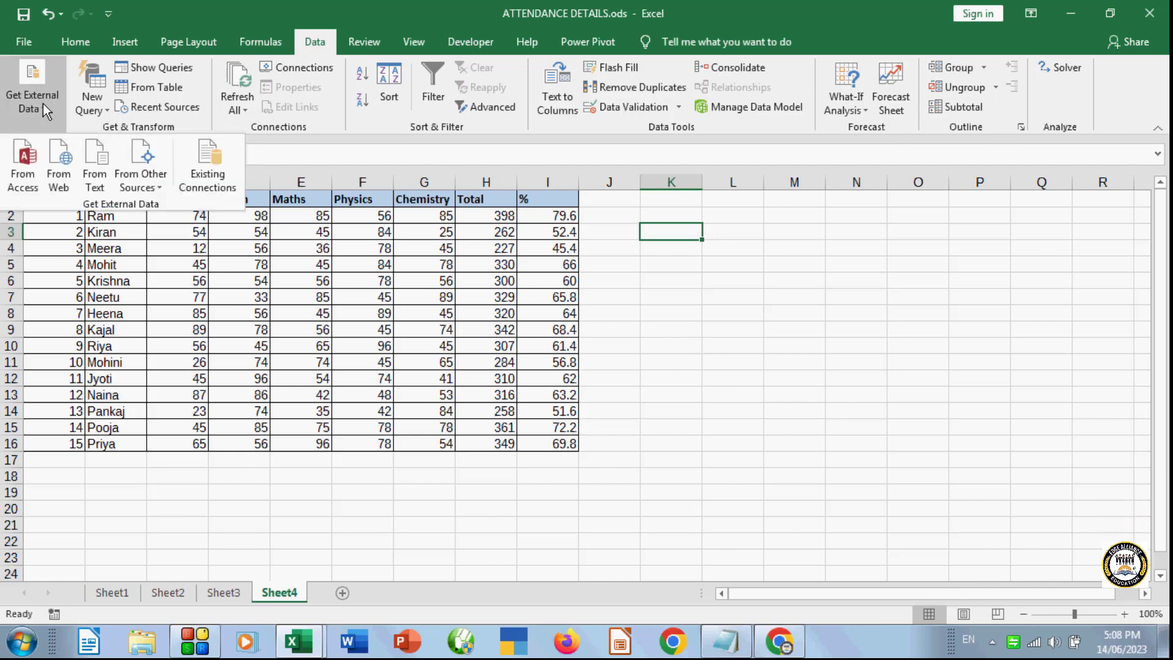
click(22, 163)
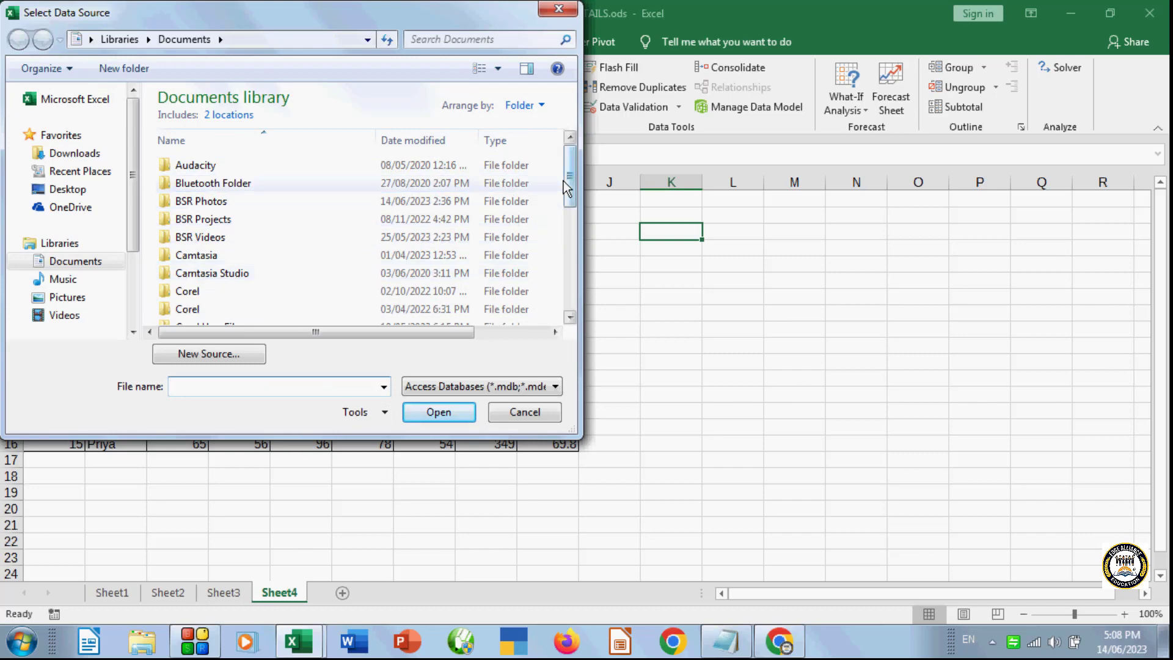
drag(568, 186, 557, 289)
click(291, 316)
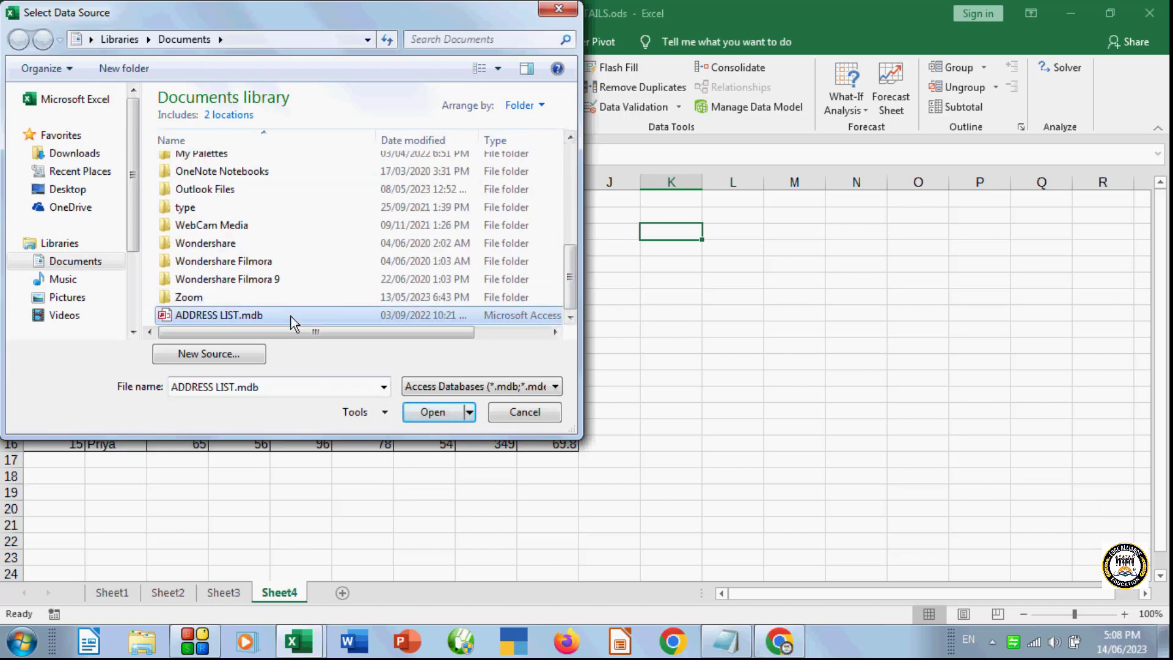
click(432, 413)
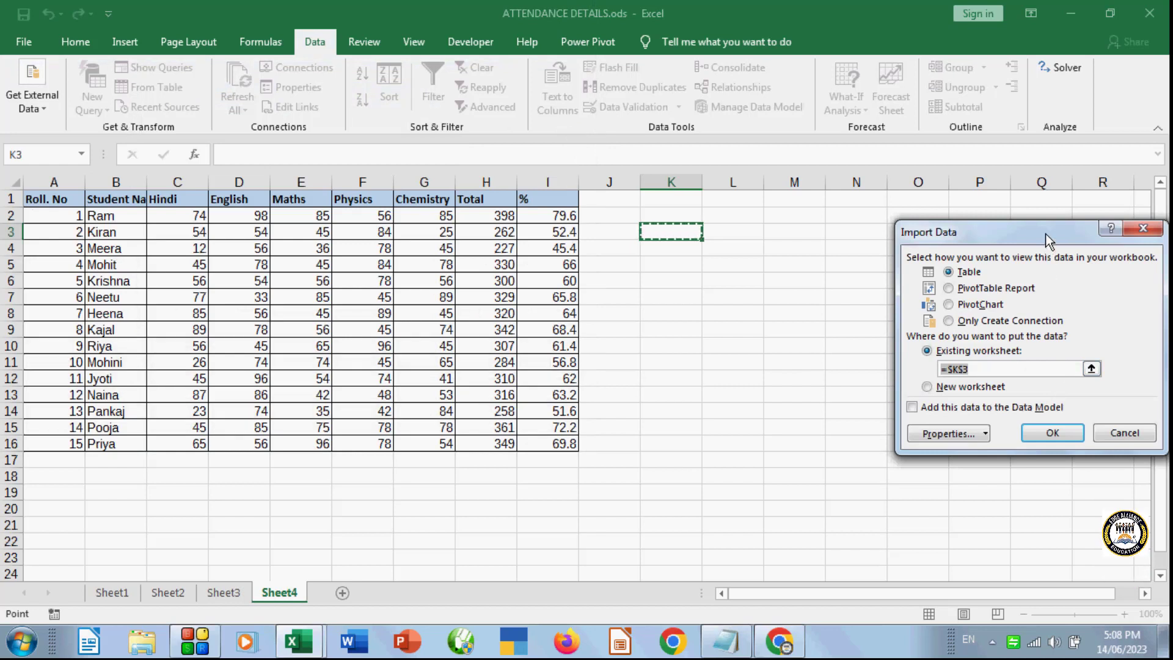
drag(1046, 234, 813, 239)
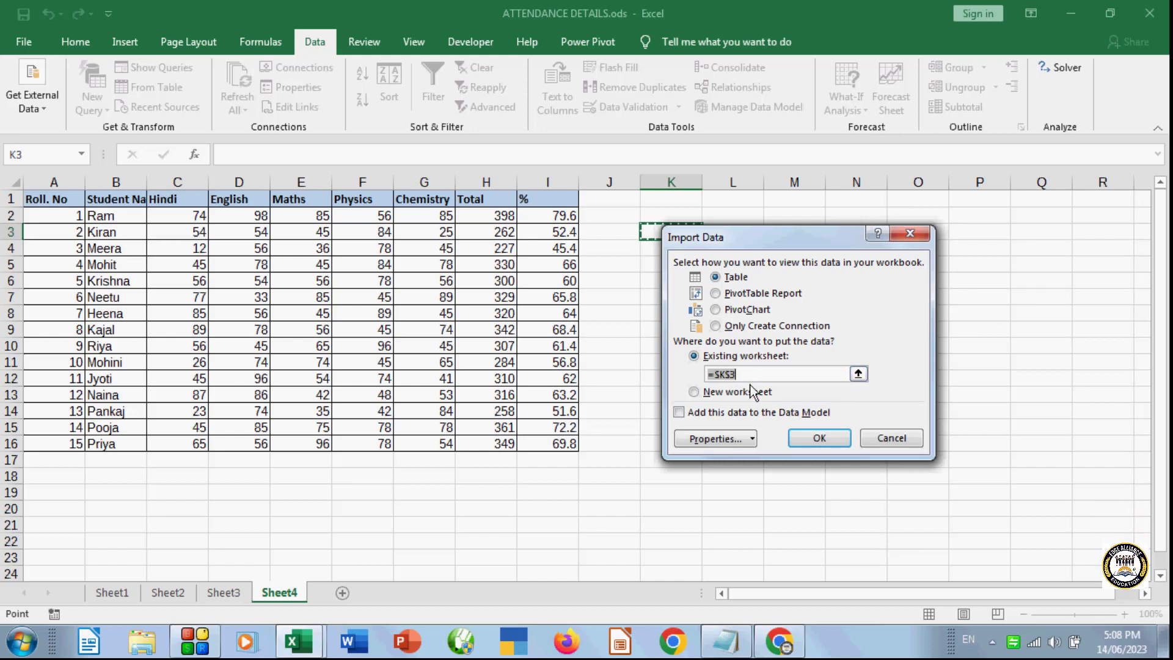
click(706, 397)
click(818, 438)
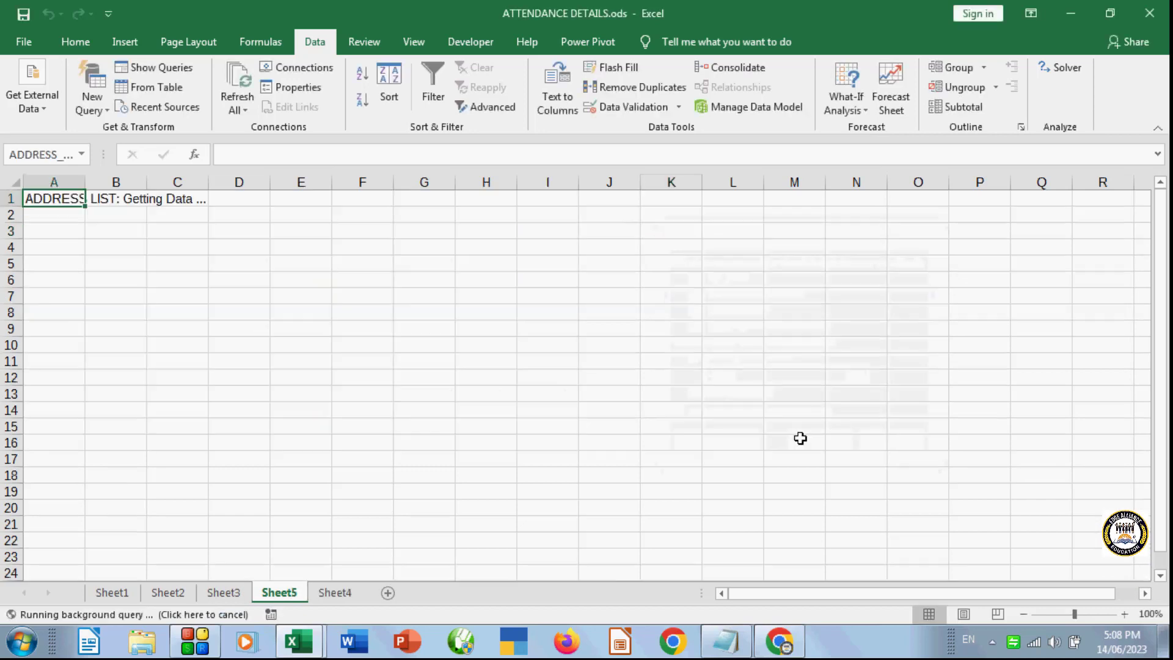
- Apply the orange light table style with banded rows to the imported address table
click(288, 344)
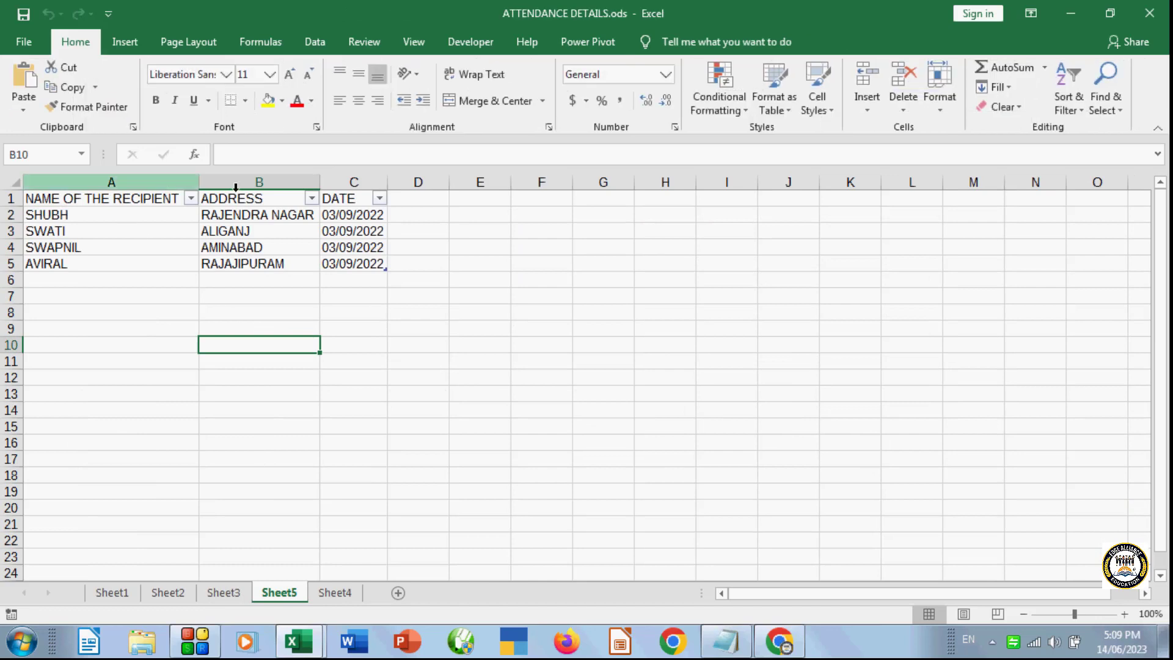
click(160, 199)
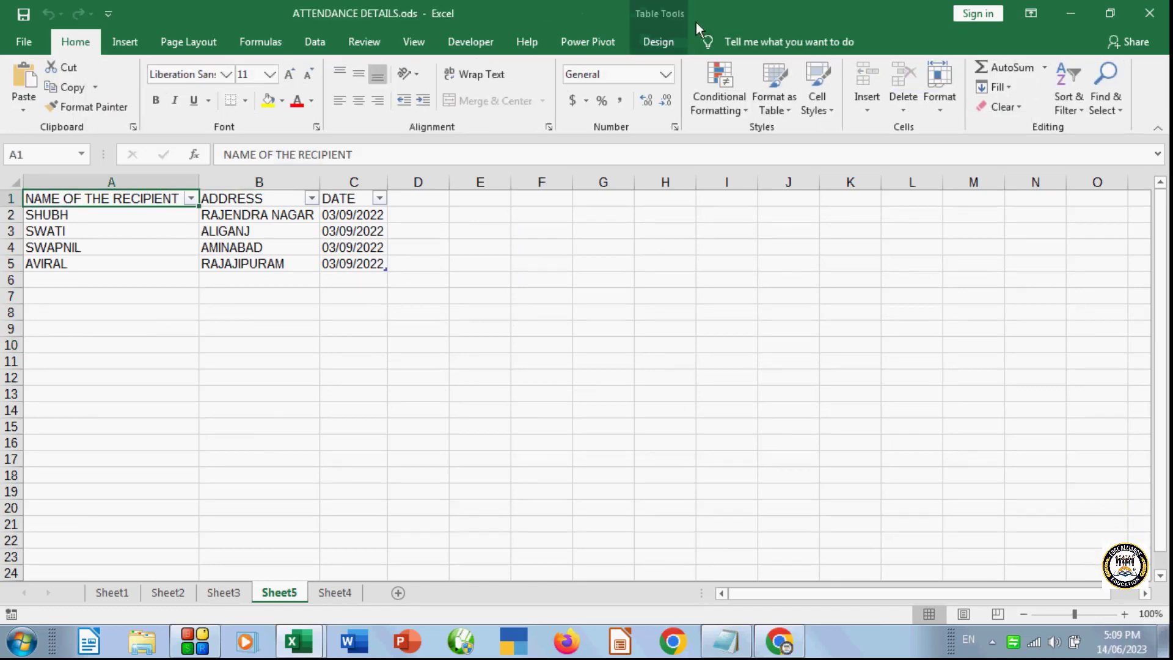
click(648, 38)
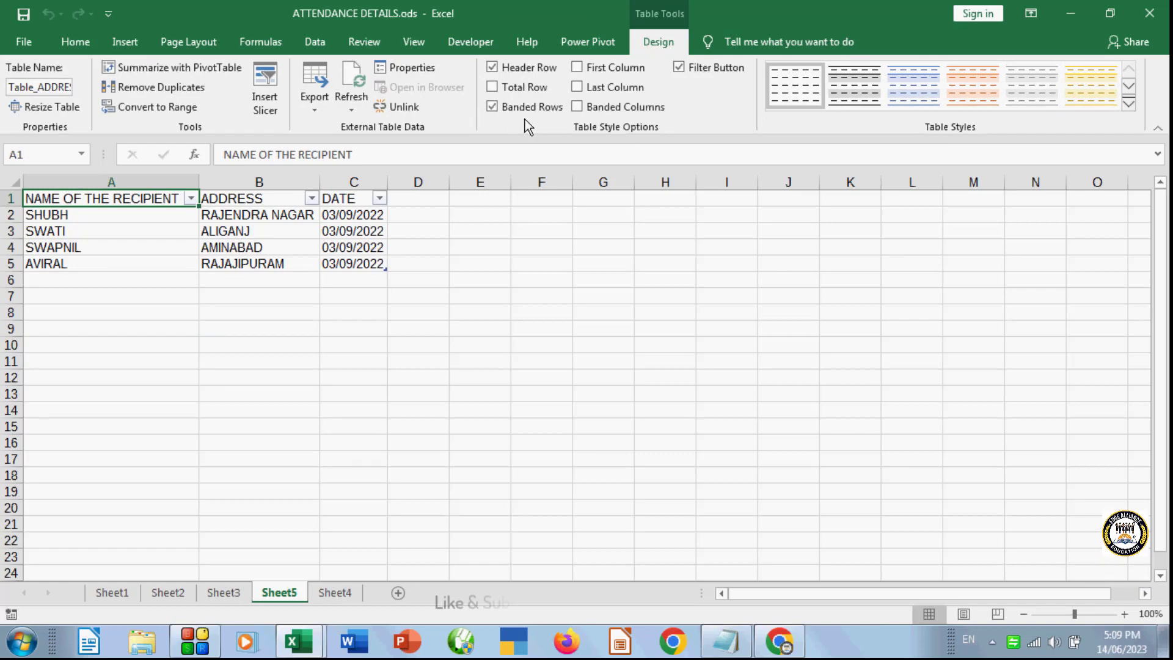
click(1091, 101)
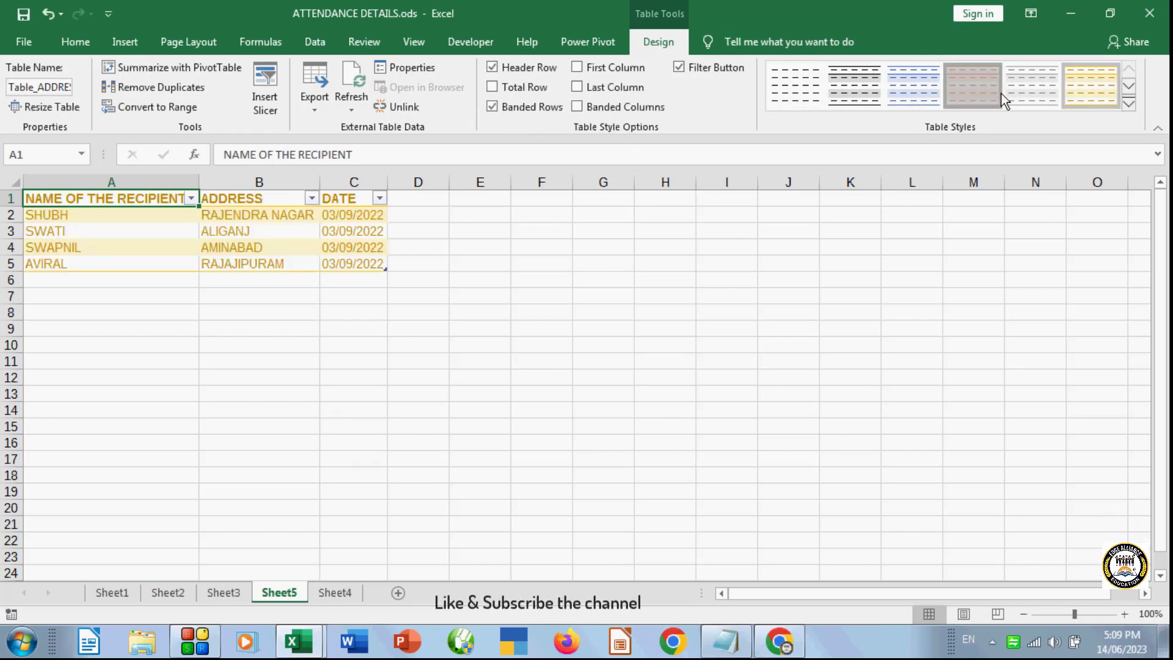
click(973, 86)
click(689, 293)
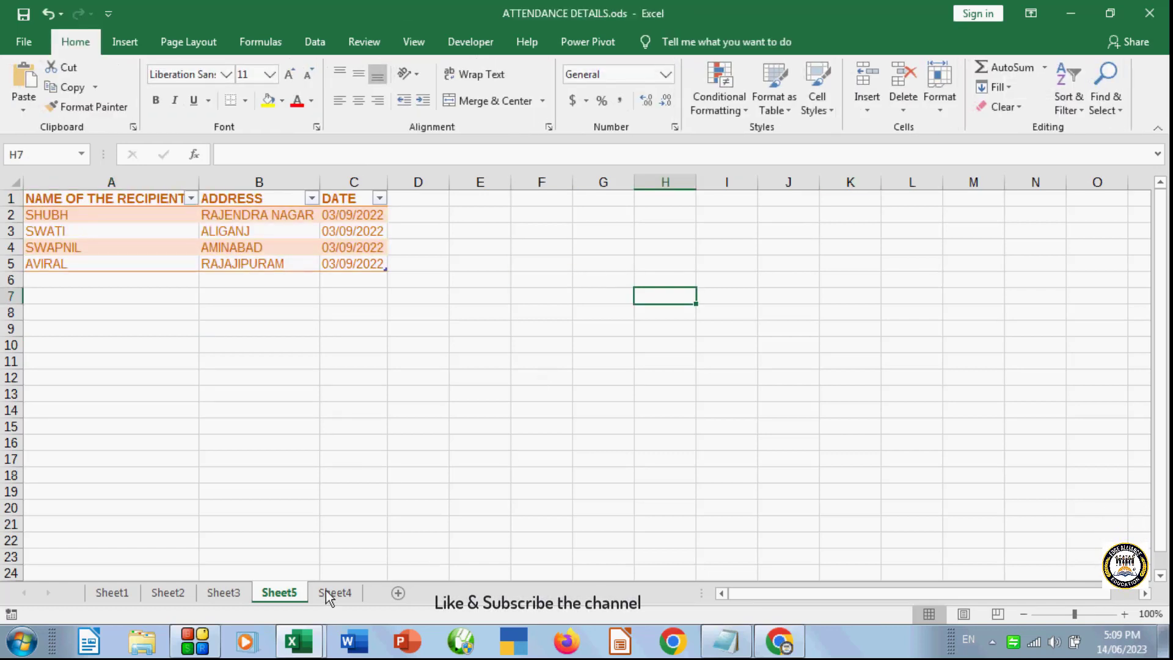
click(462, 429)
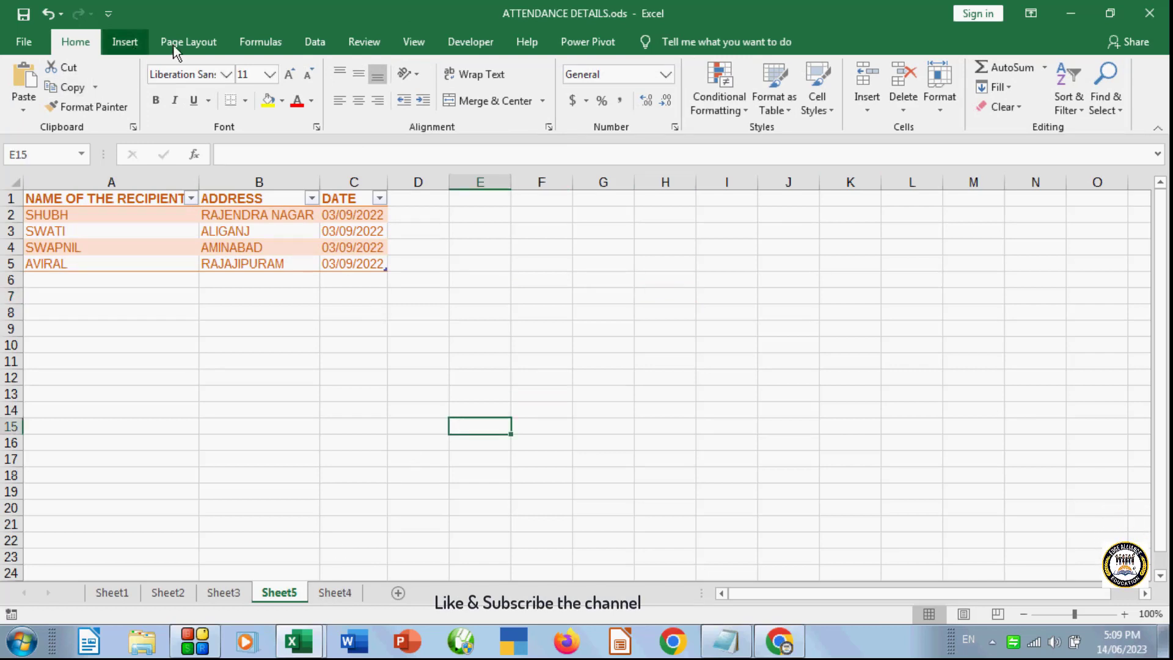
- Start a new external data query from the web and clear its default address, dismissing the script error
click(325, 46)
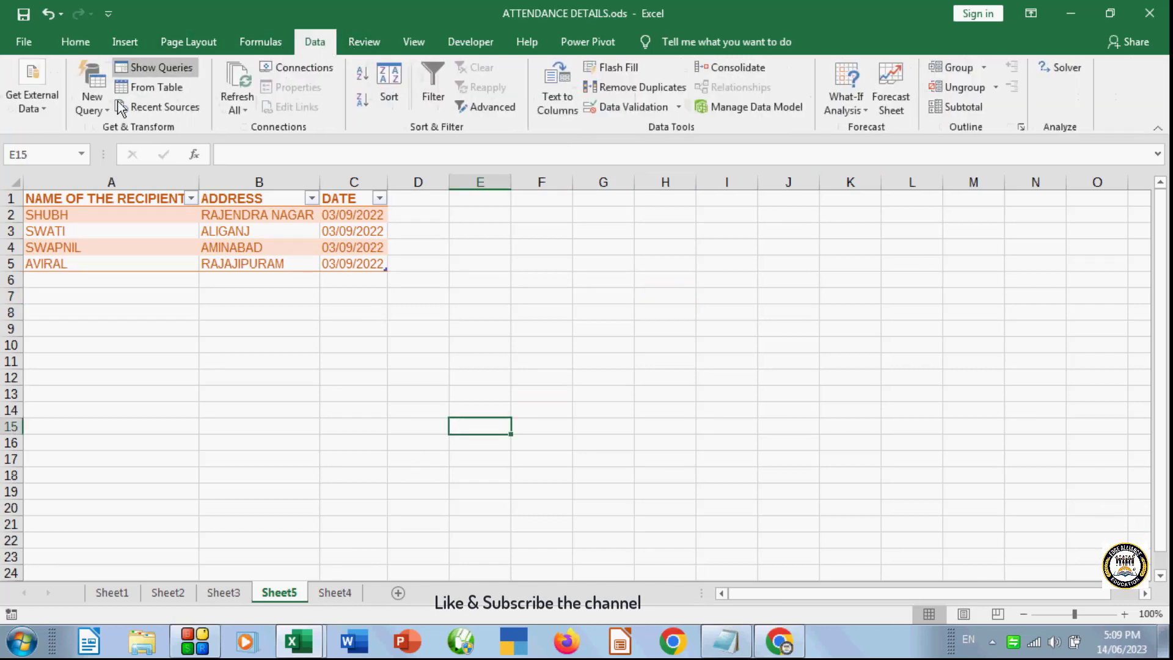
click(47, 105)
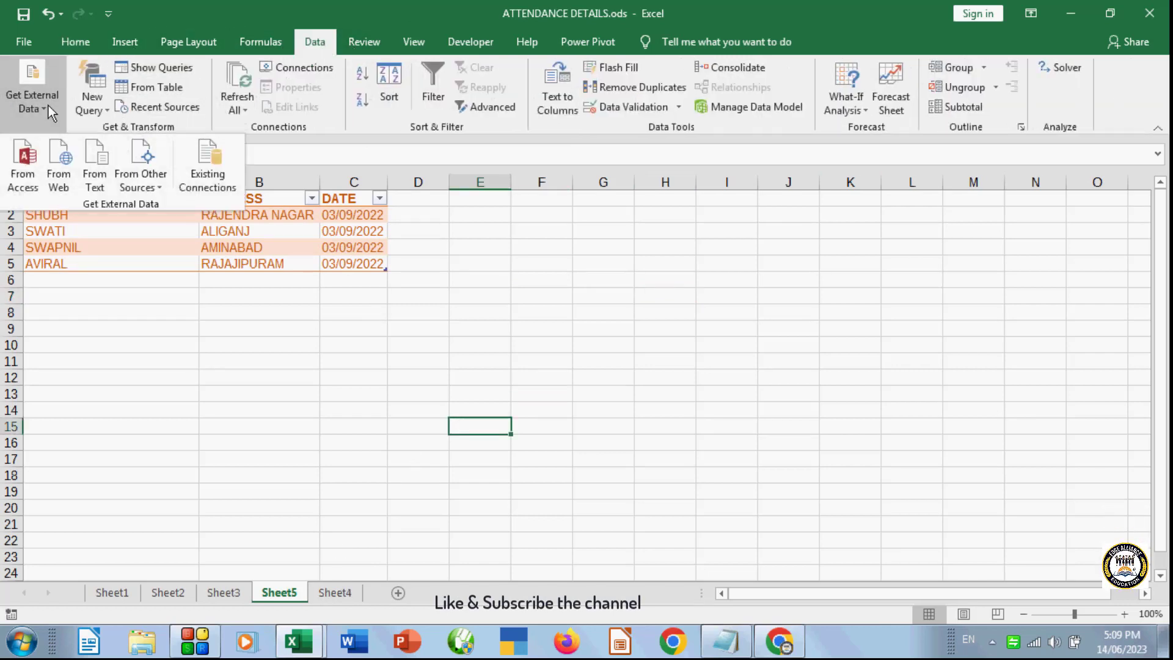
click(55, 179)
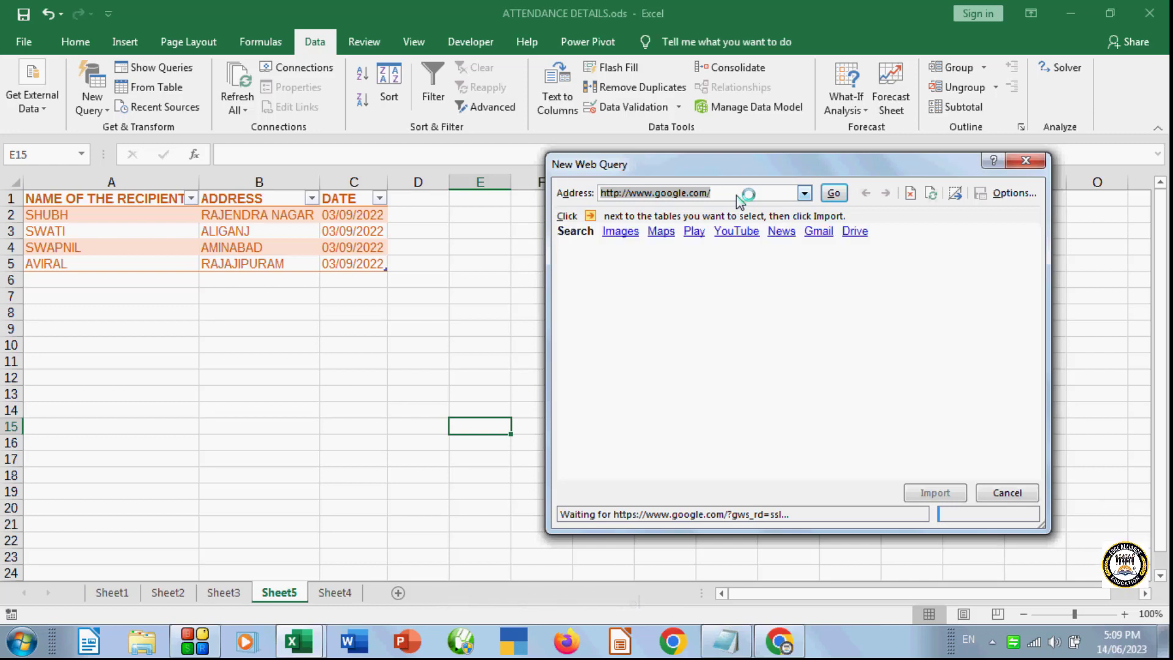
key(BackSpace)
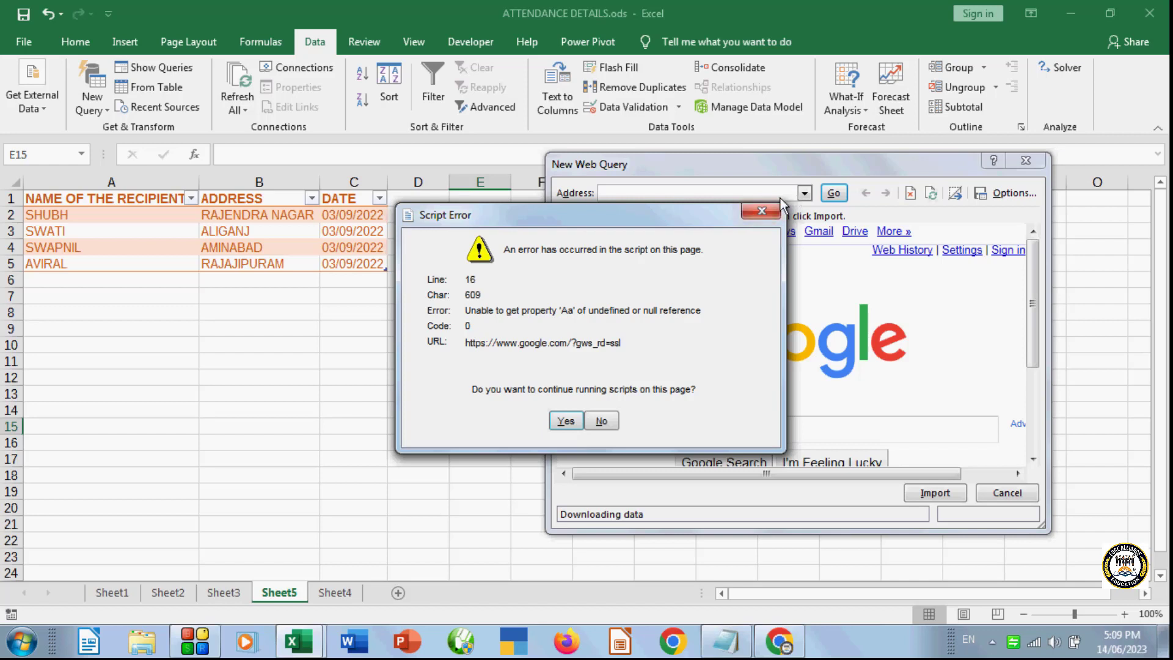
click(757, 211)
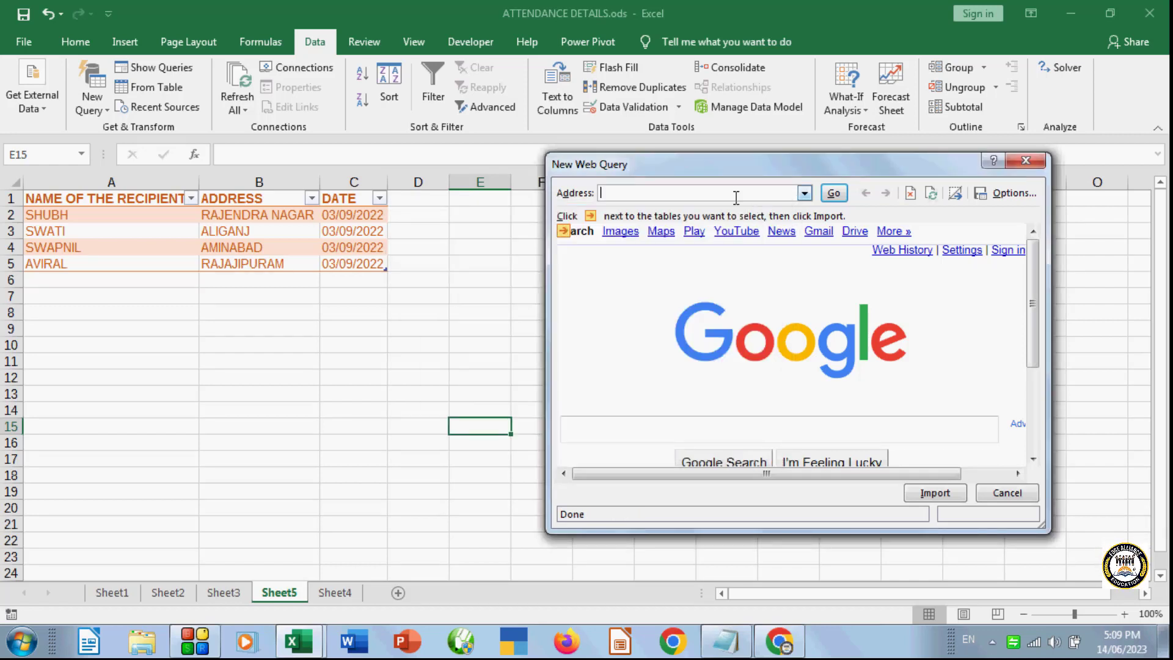
text(edge)
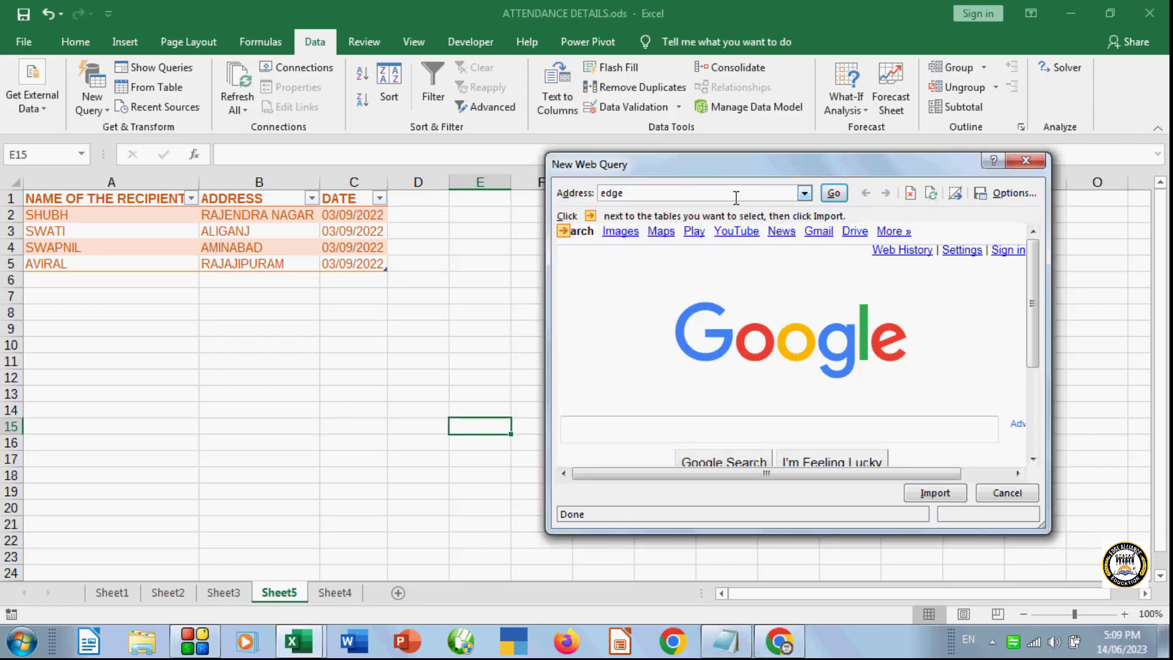
key(BackSpace)
key(BackSpace)
key(BackSpace)
key(BackSpace)
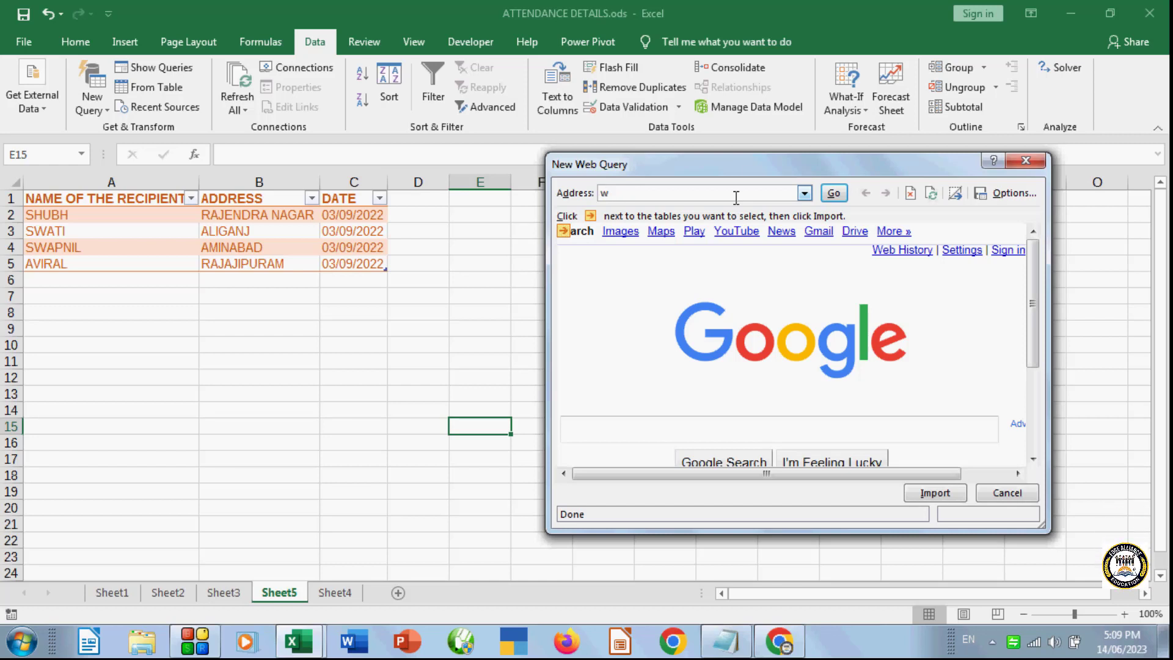
- Try to load the address w3css in the web query, and clear the address field
text(w3)
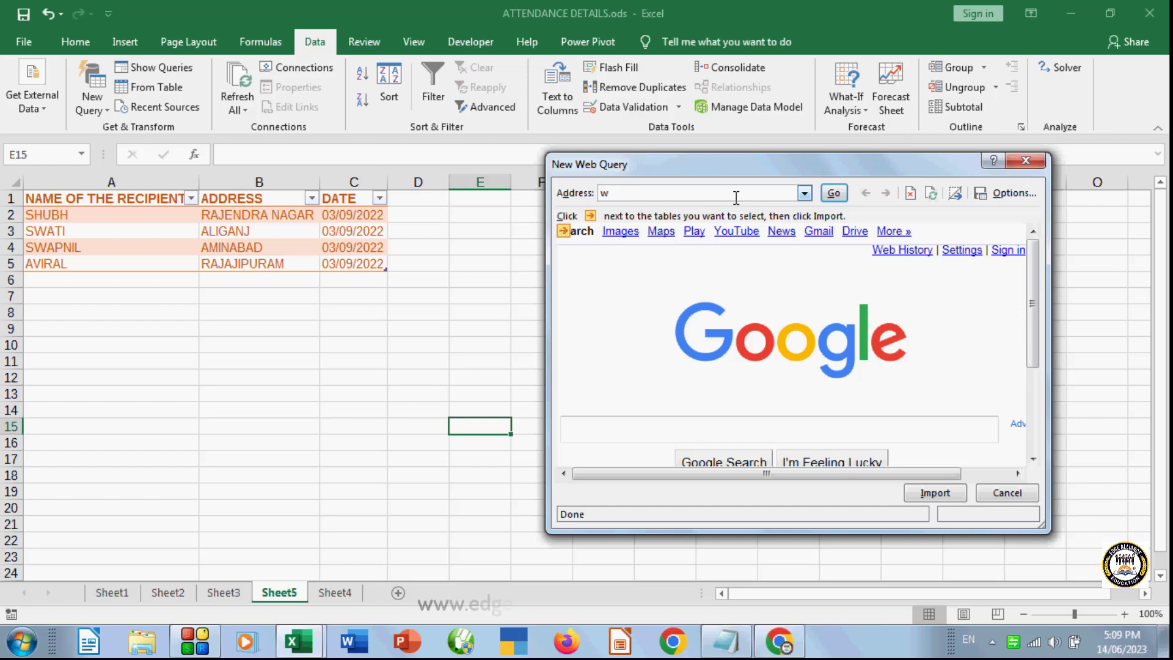
text(c)
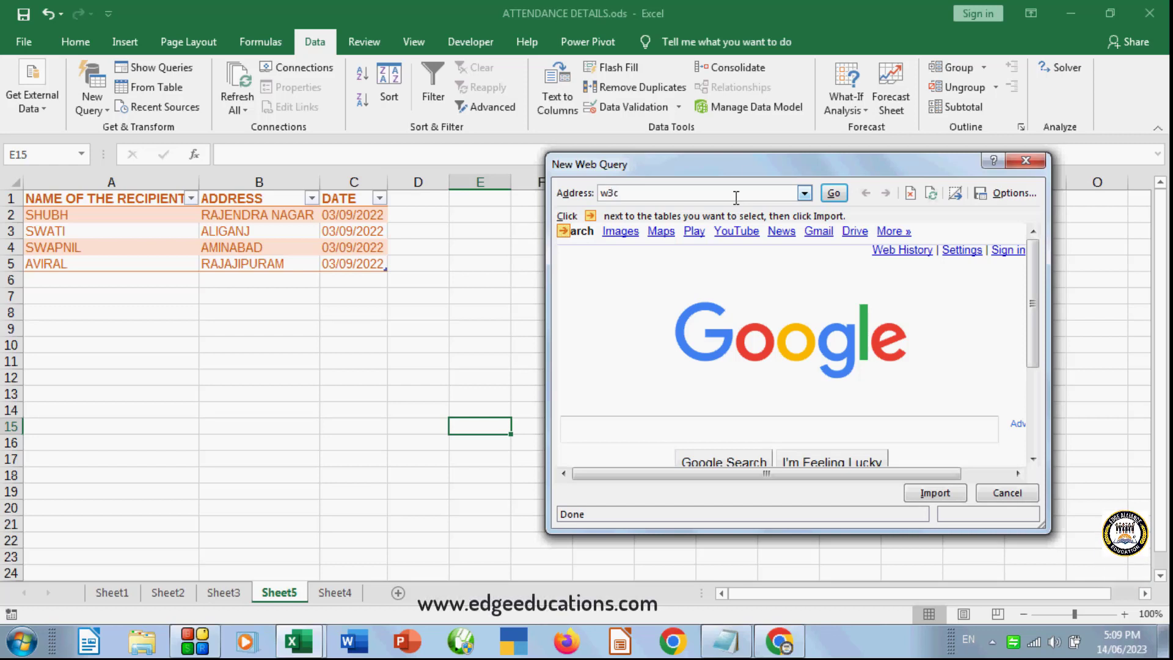
text(ss)
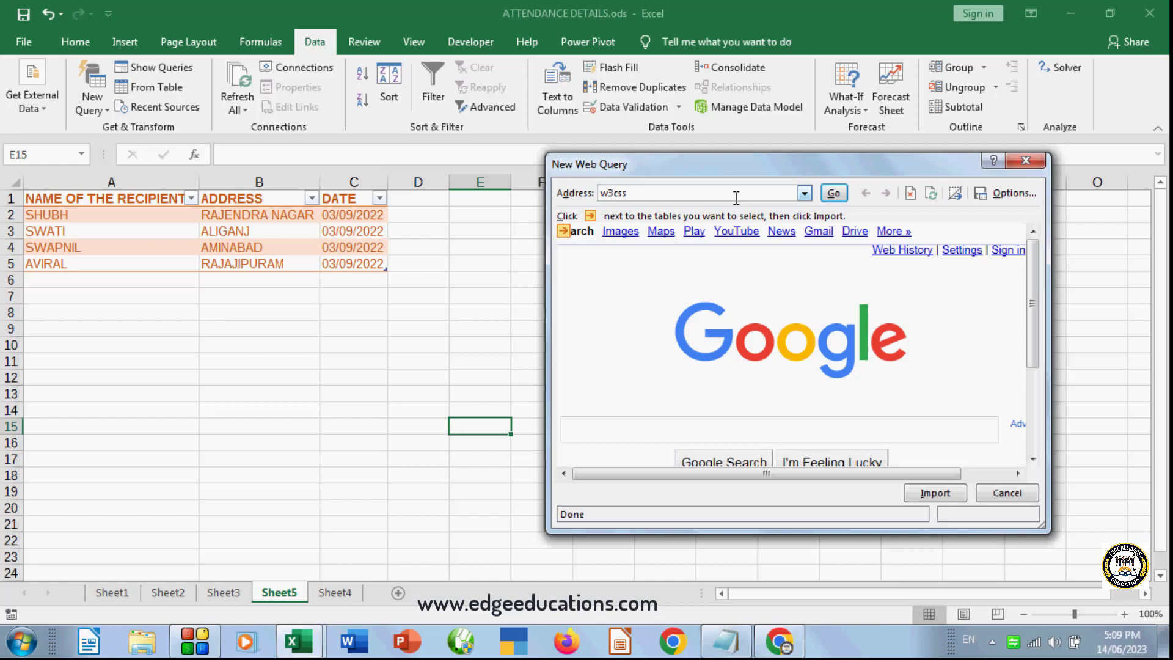
click(834, 198)
click(742, 193)
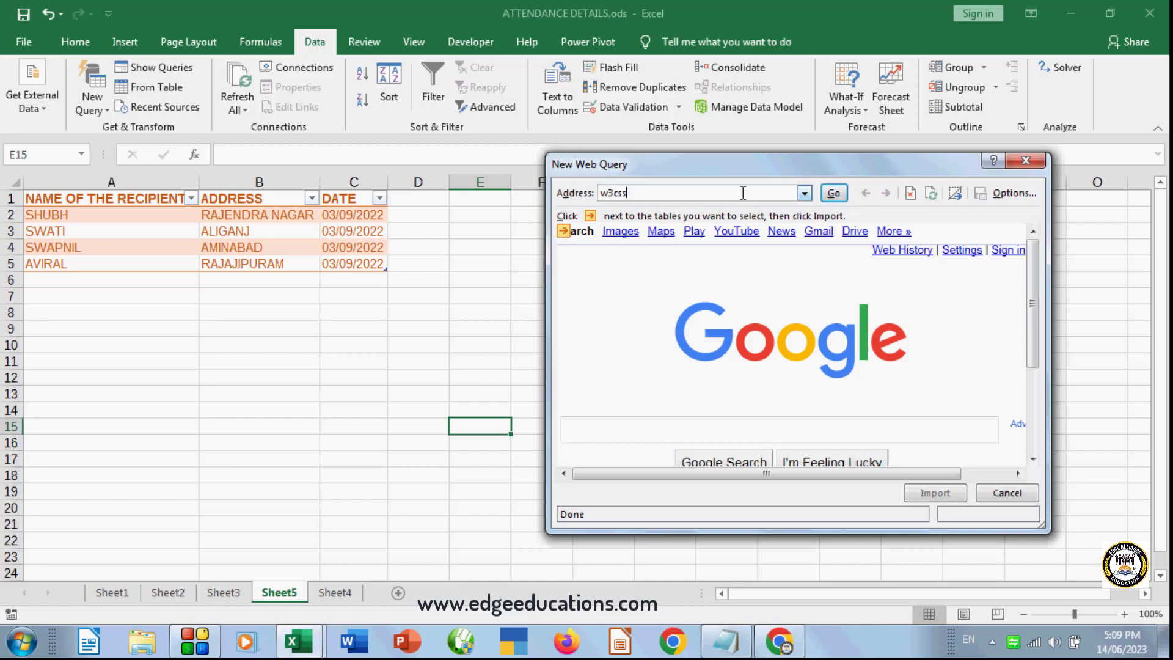
key(BackSpace)
key(BackSpace)
key(BackSpace)
key(BackSpace)
key(BackSpace)
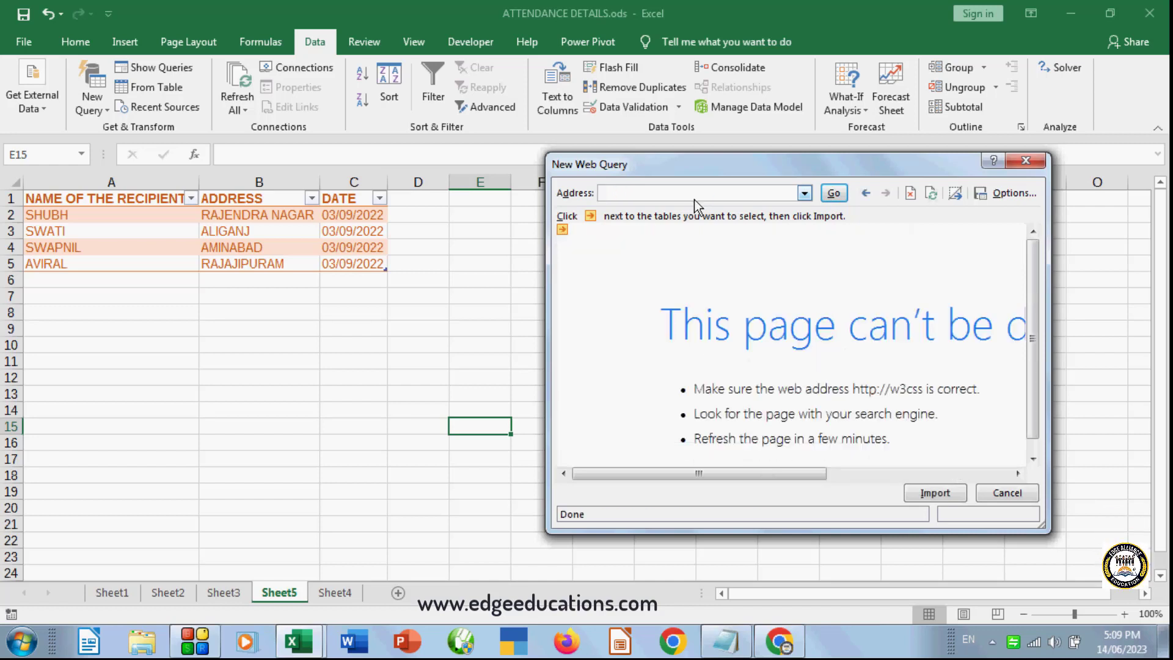
- Load the web search page for Narendra Modi in the web query and dismiss the script error
text(Narend)
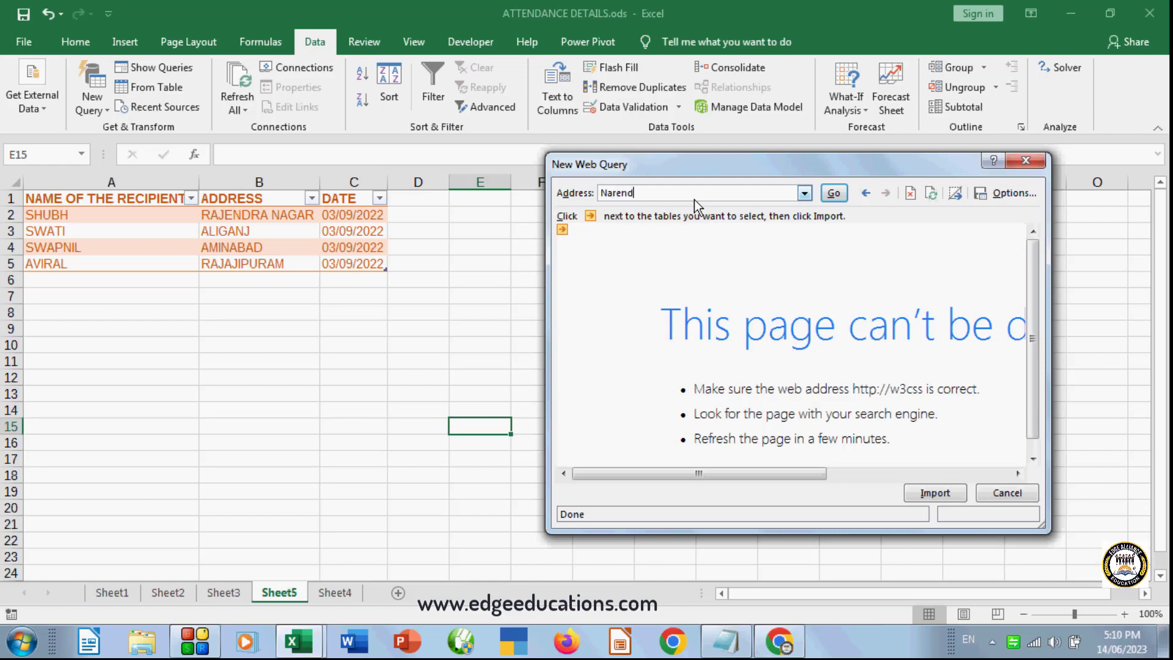
text(ra Modi)
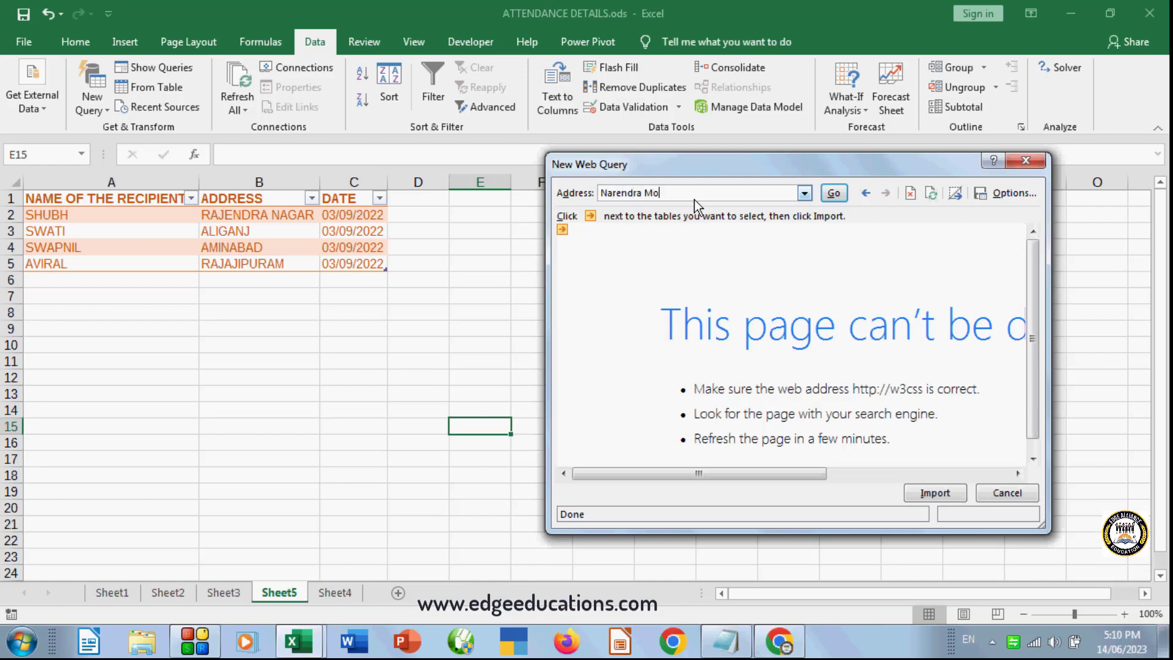
click(835, 193)
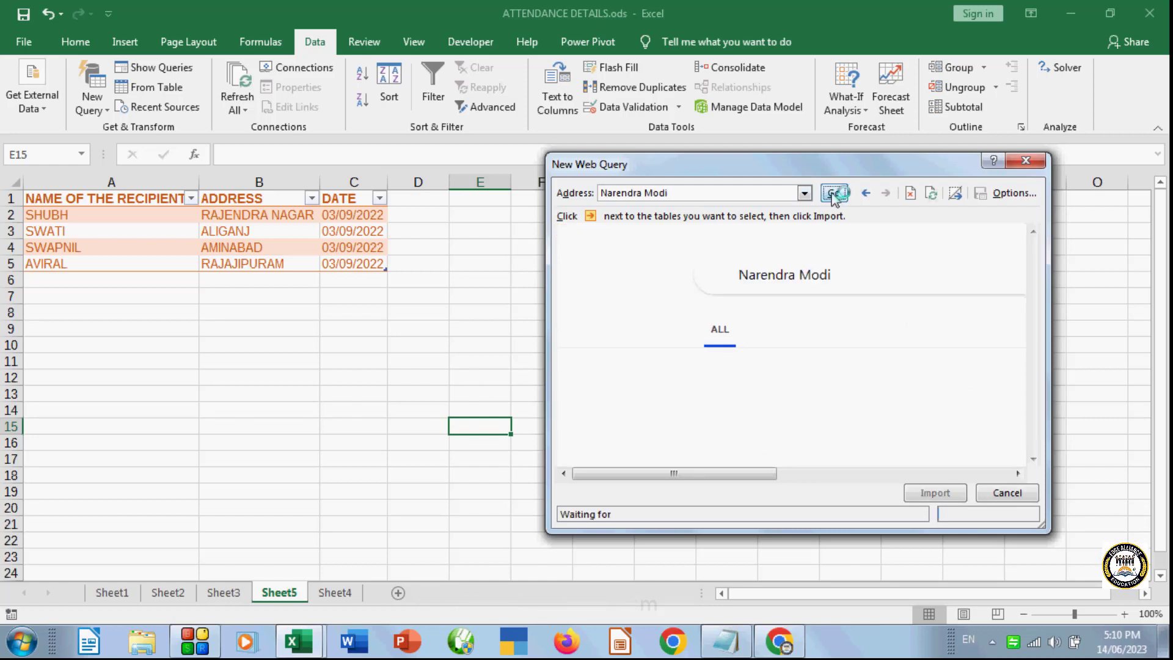
click(600, 419)
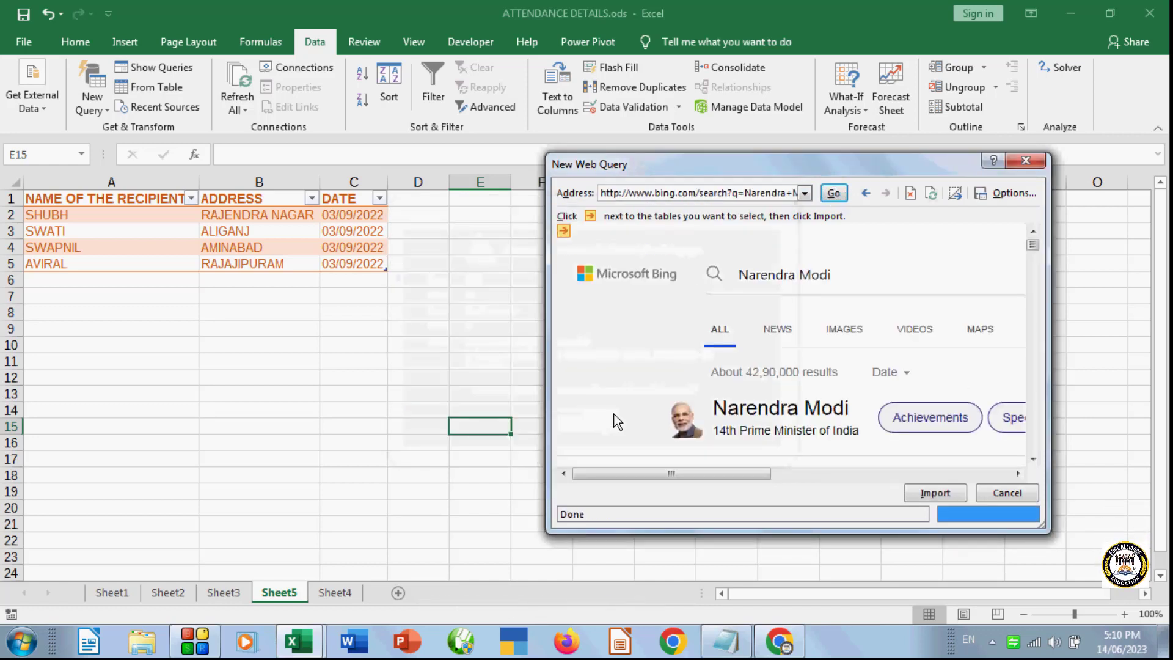
- Import the Narendra Modi search page from the web query into a new worksheet, dismissing the script errors
click(762, 213)
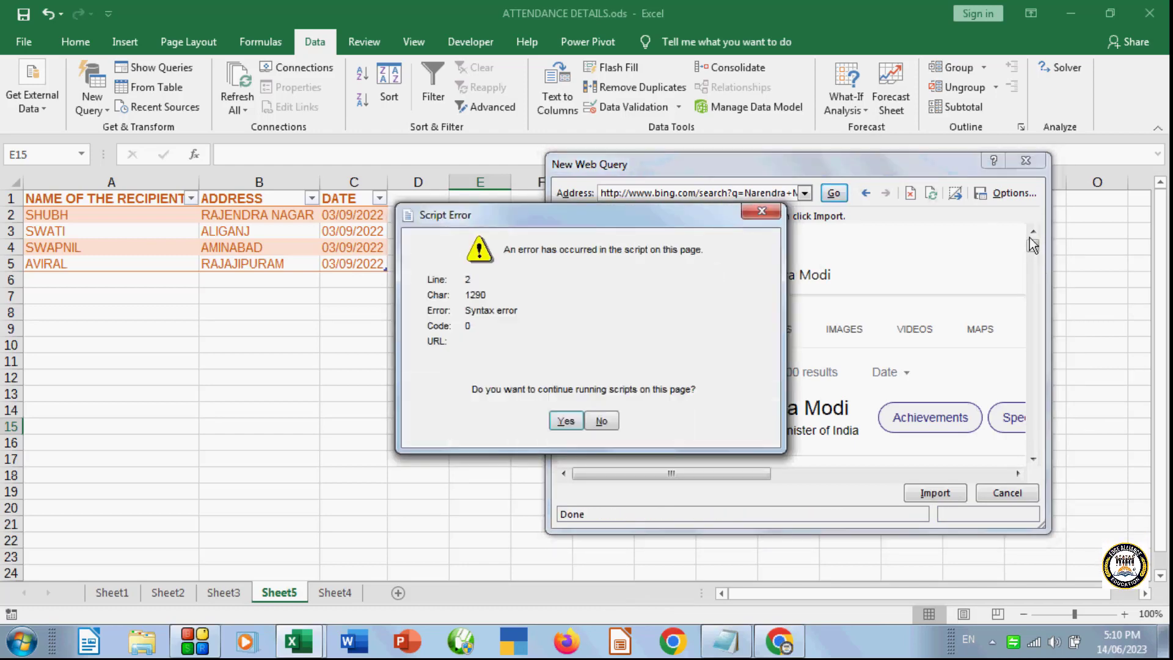
click(566, 421)
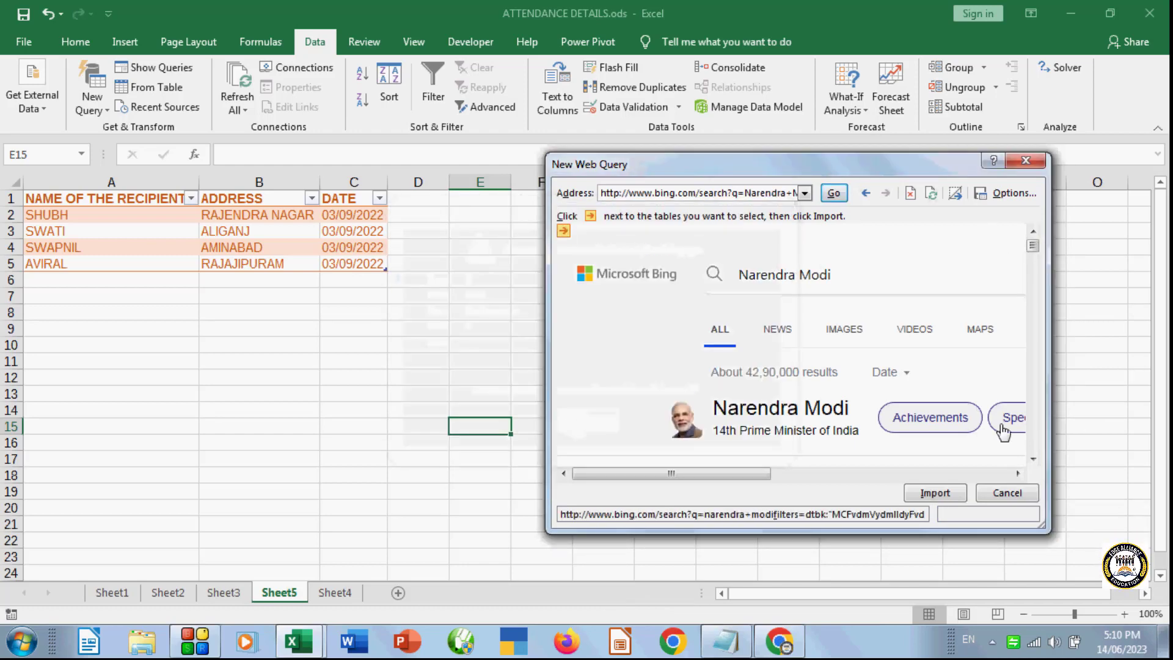
drag(1036, 241, 1046, 287)
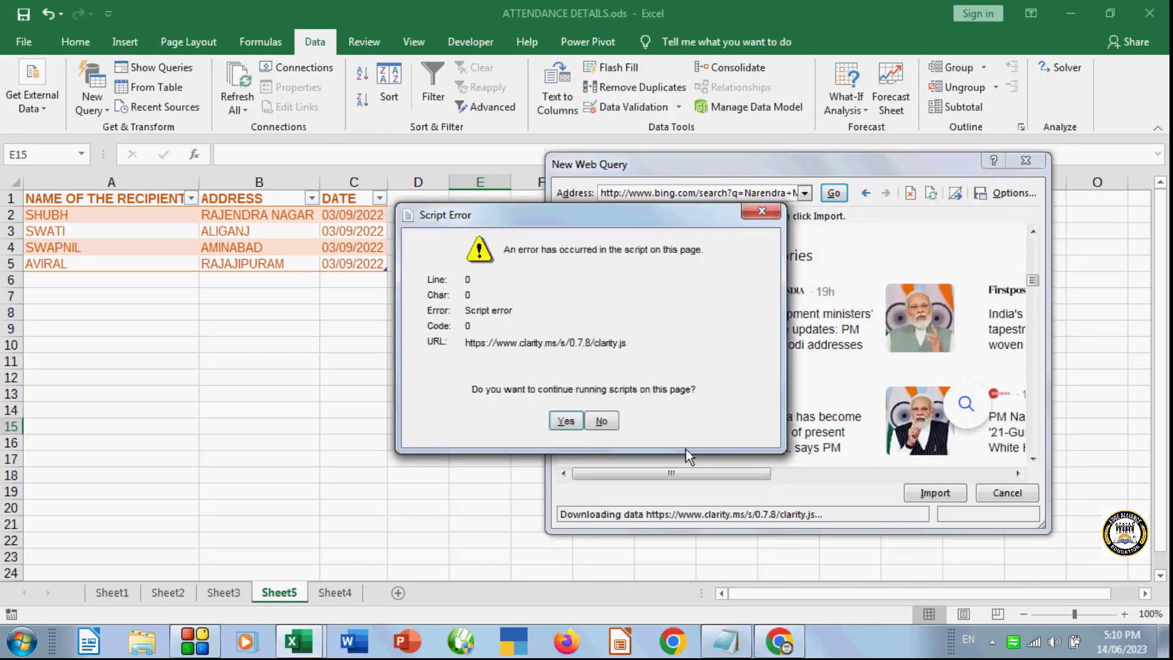
click(599, 422)
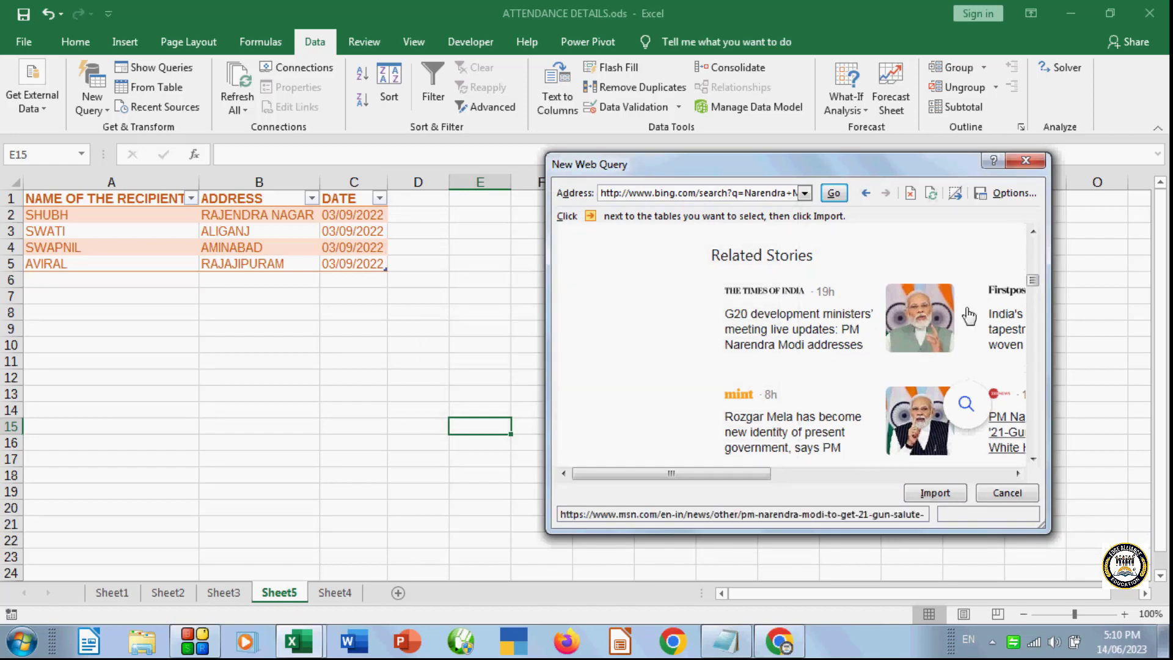
click(927, 490)
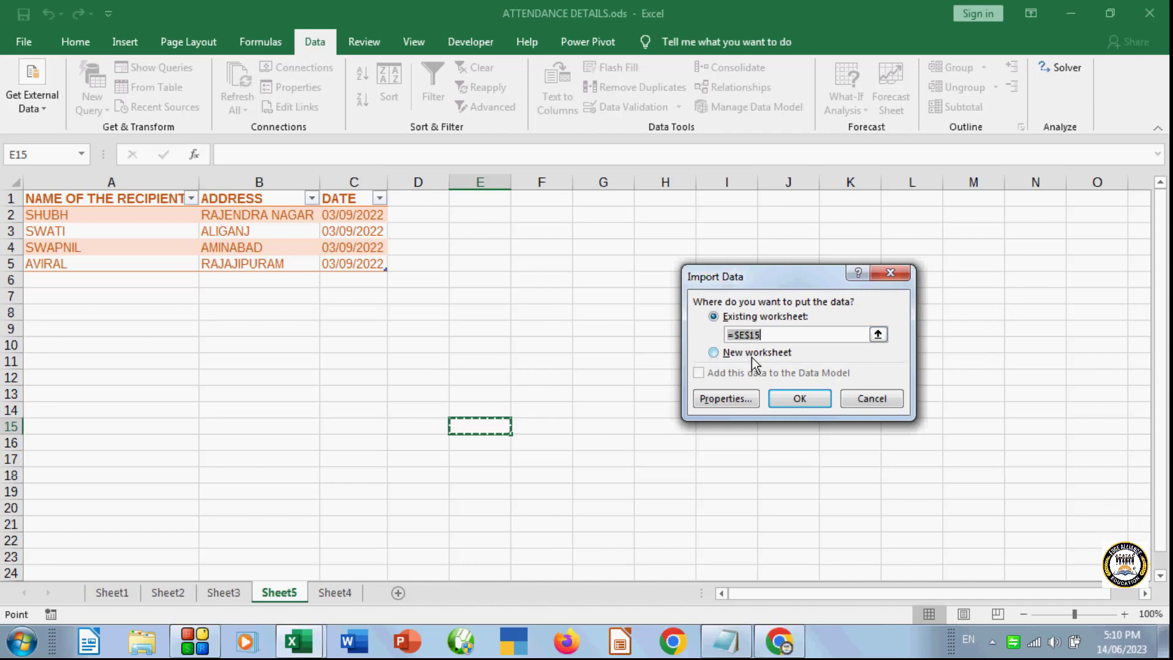
click(731, 354)
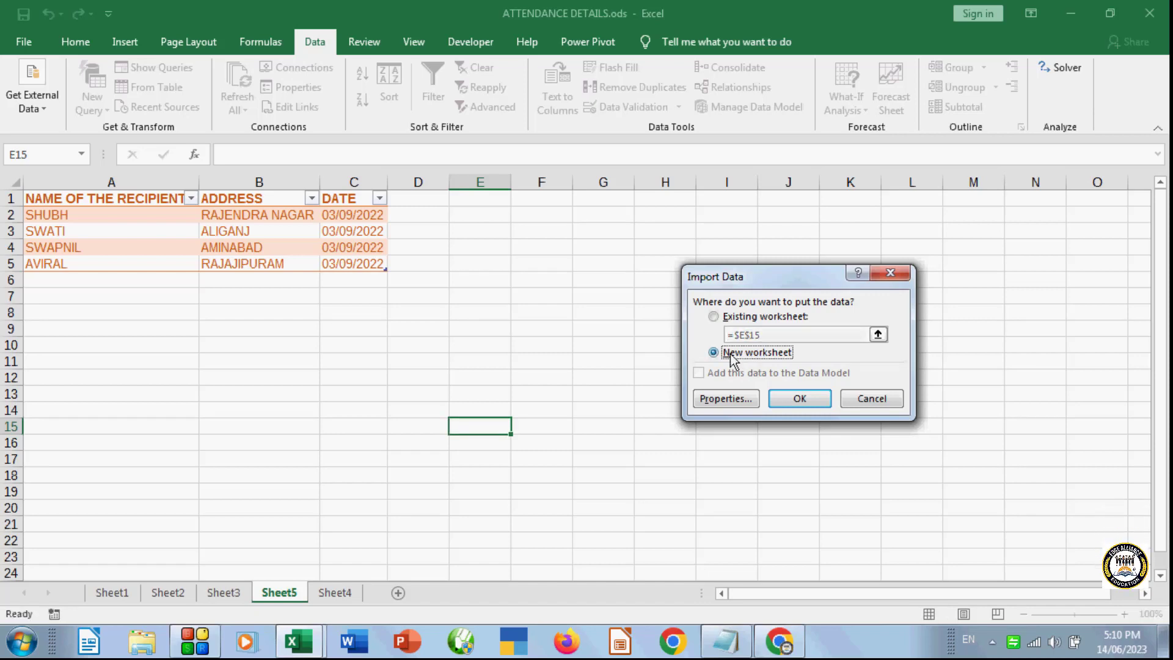
click(797, 399)
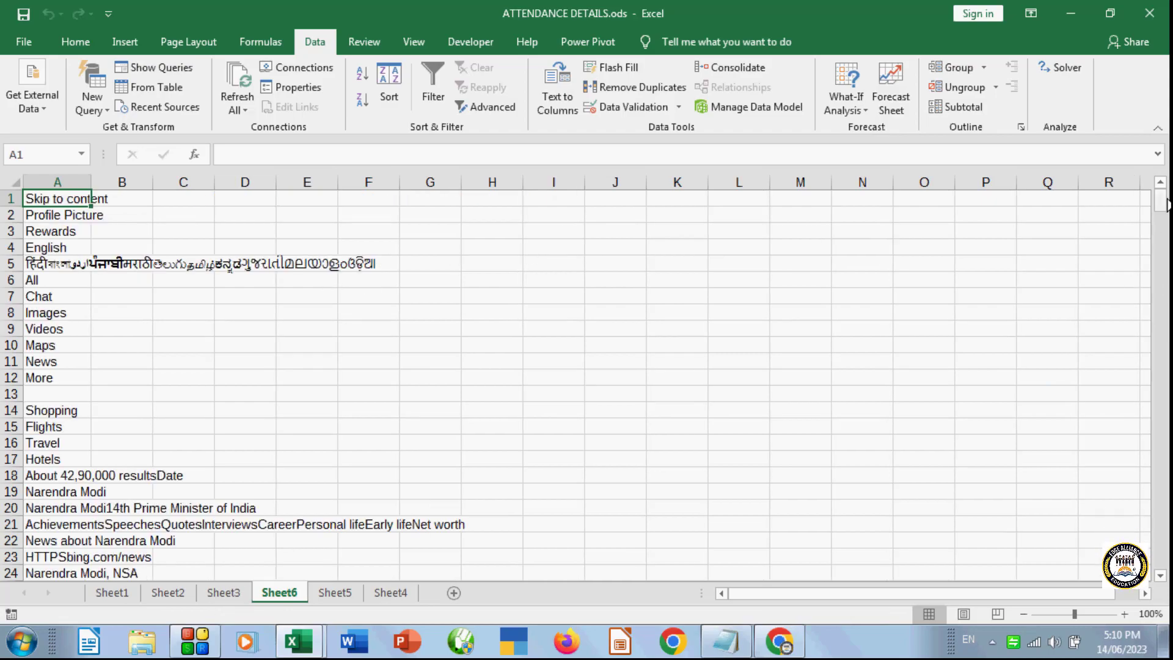
- Look through the imported web data on Sheet6 and compare it with the contents of Sheet3, Sheet4 and Sheet5
drag(1165, 204, 1167, 181)
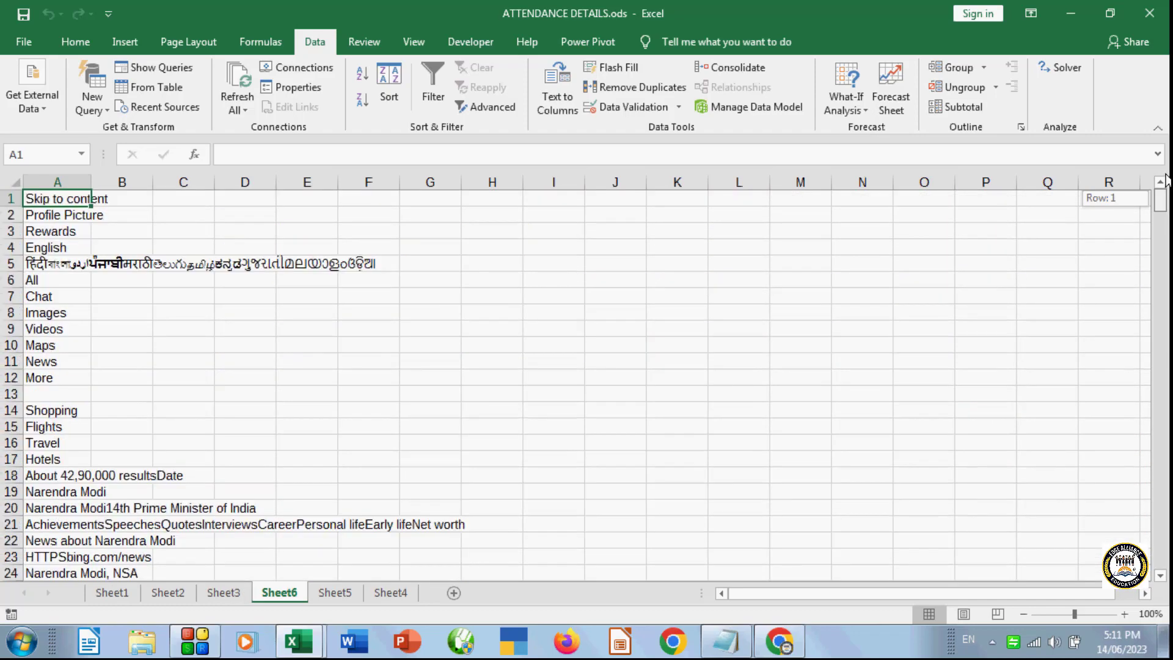
click(221, 599)
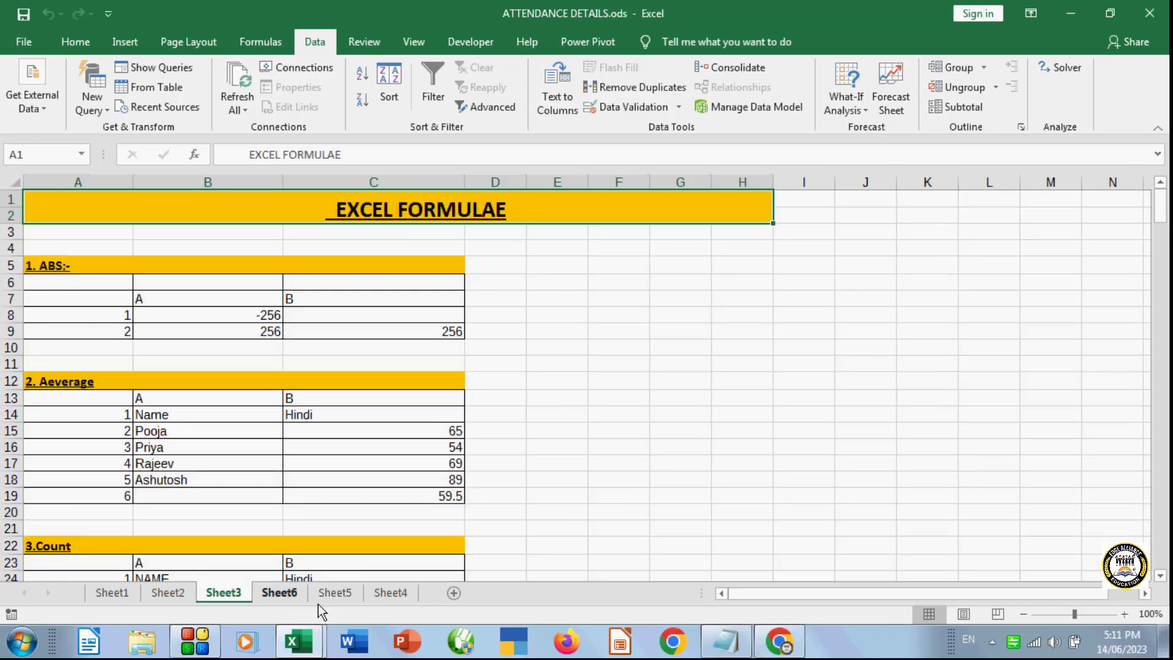
click(330, 594)
click(383, 592)
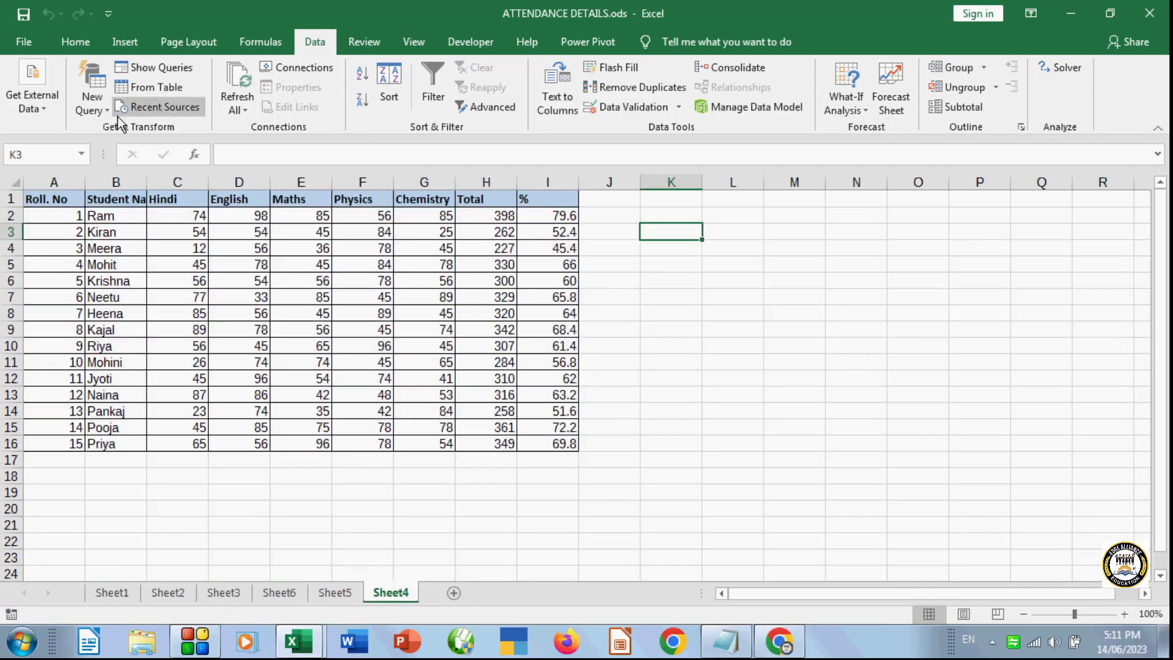
click(50, 115)
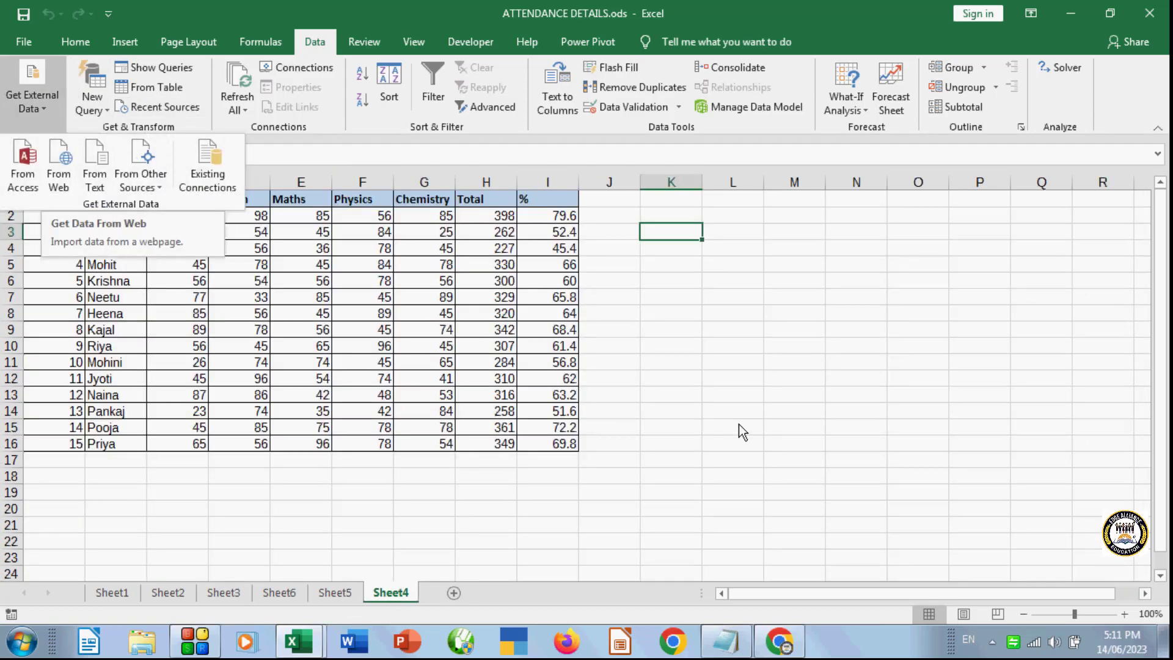
click(554, 472)
click(345, 594)
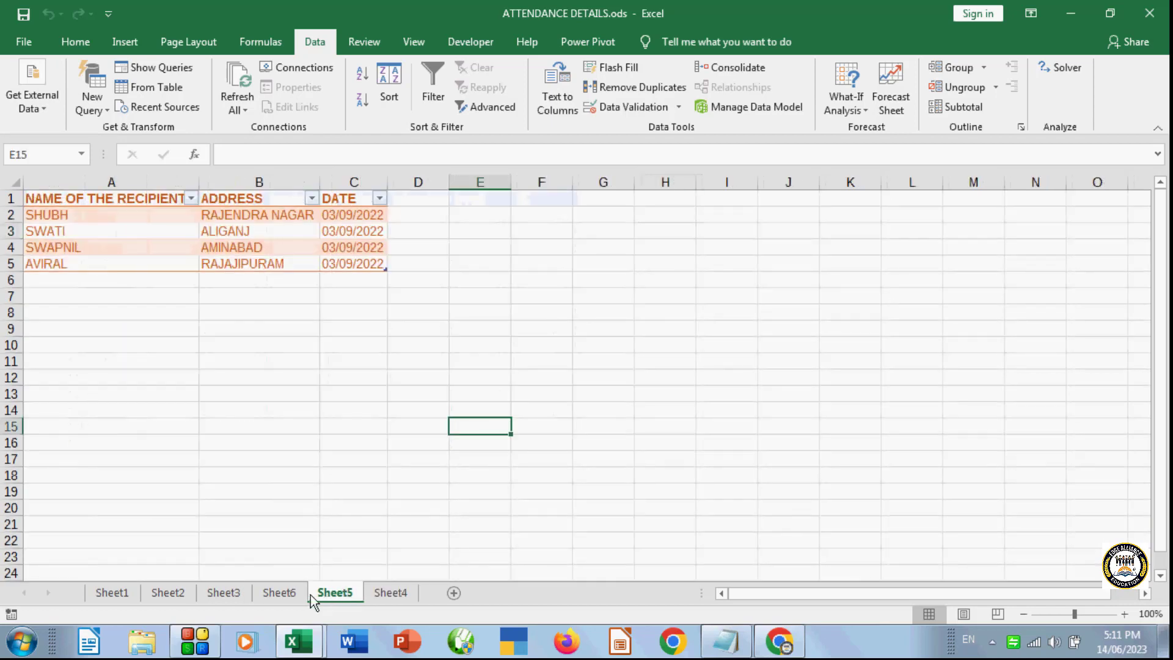
click(293, 592)
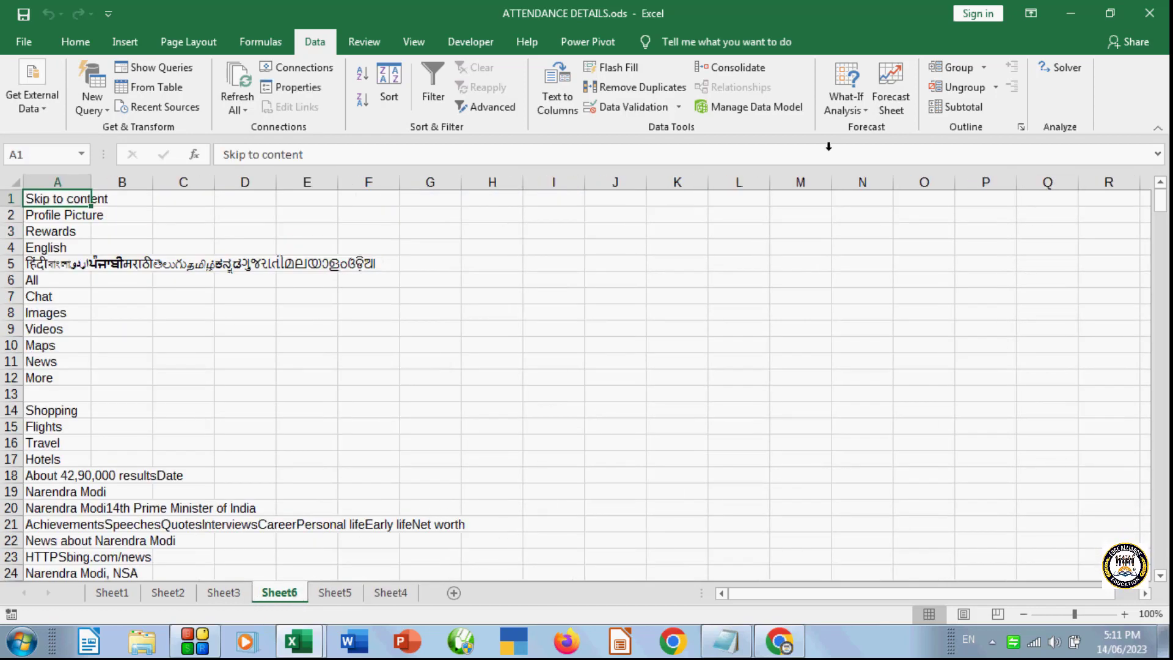
- Delete Sheet6 containing the imported web data and confirm the deletion
click(78, 41)
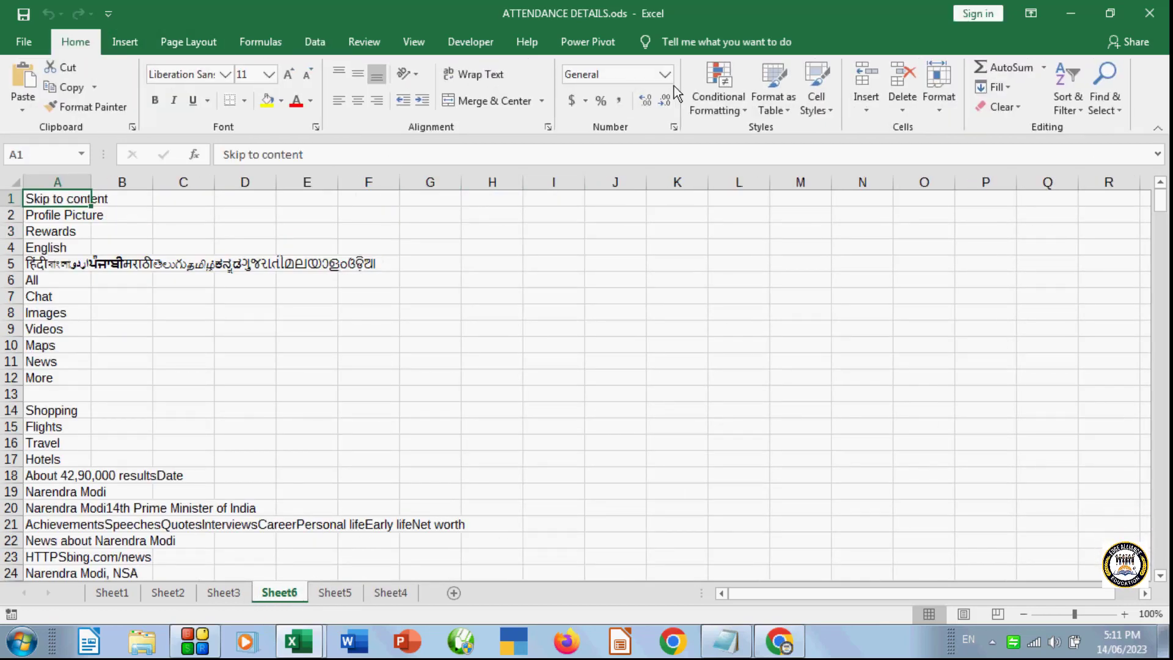
click(910, 103)
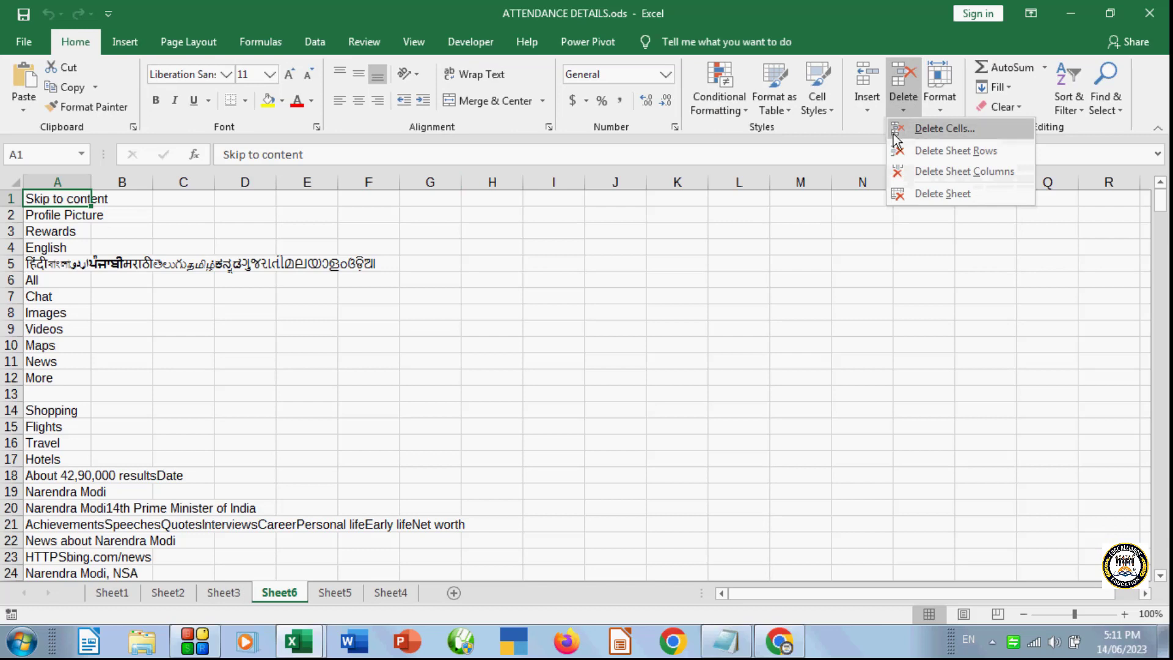
click(918, 192)
click(563, 368)
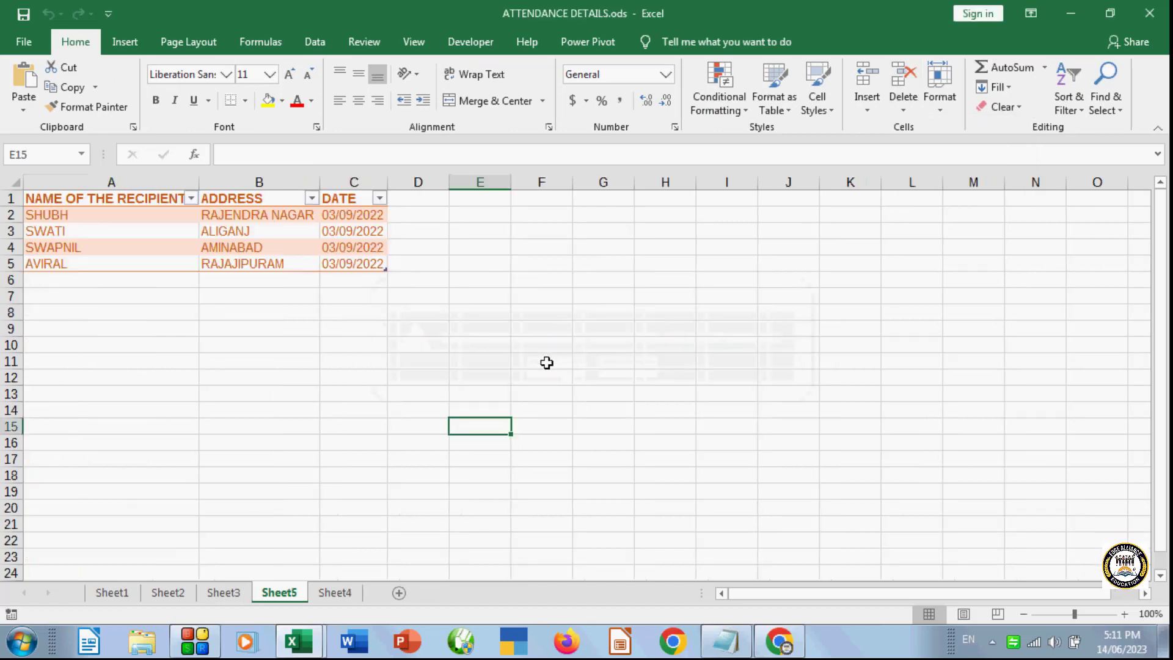
click(383, 441)
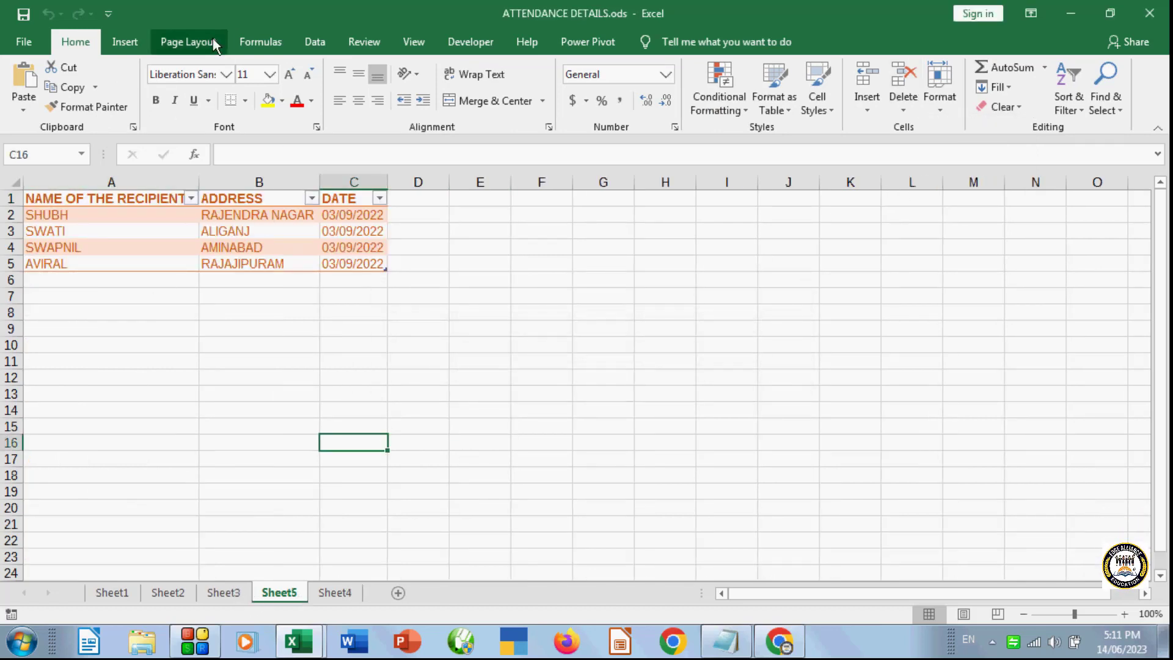
click(322, 46)
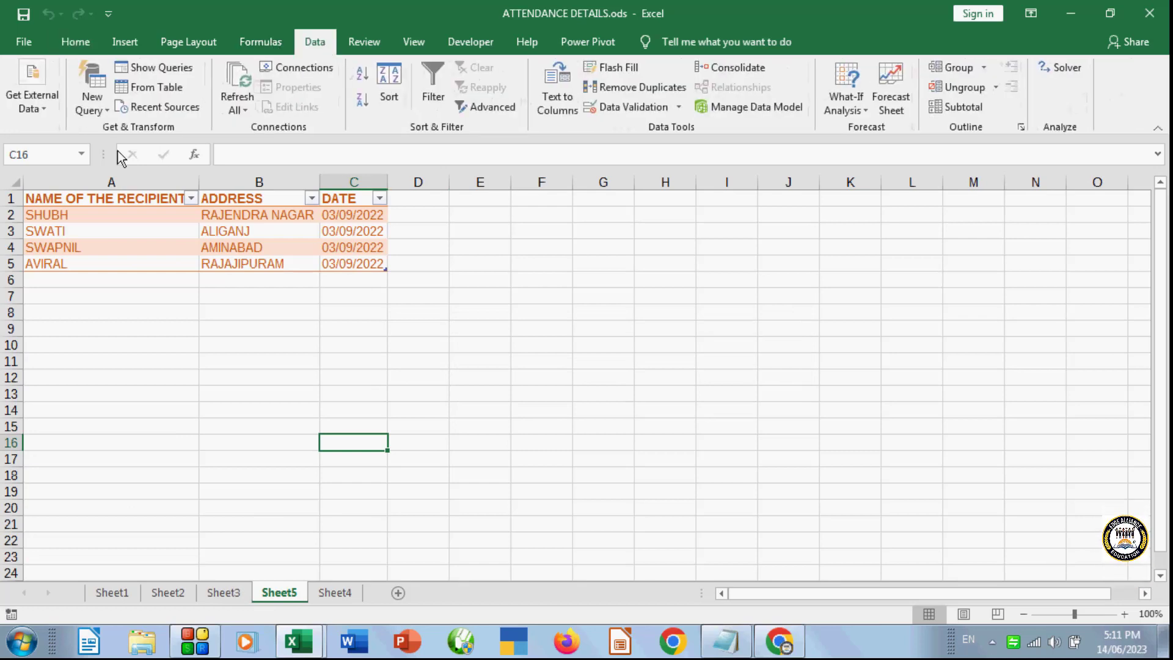
click(42, 107)
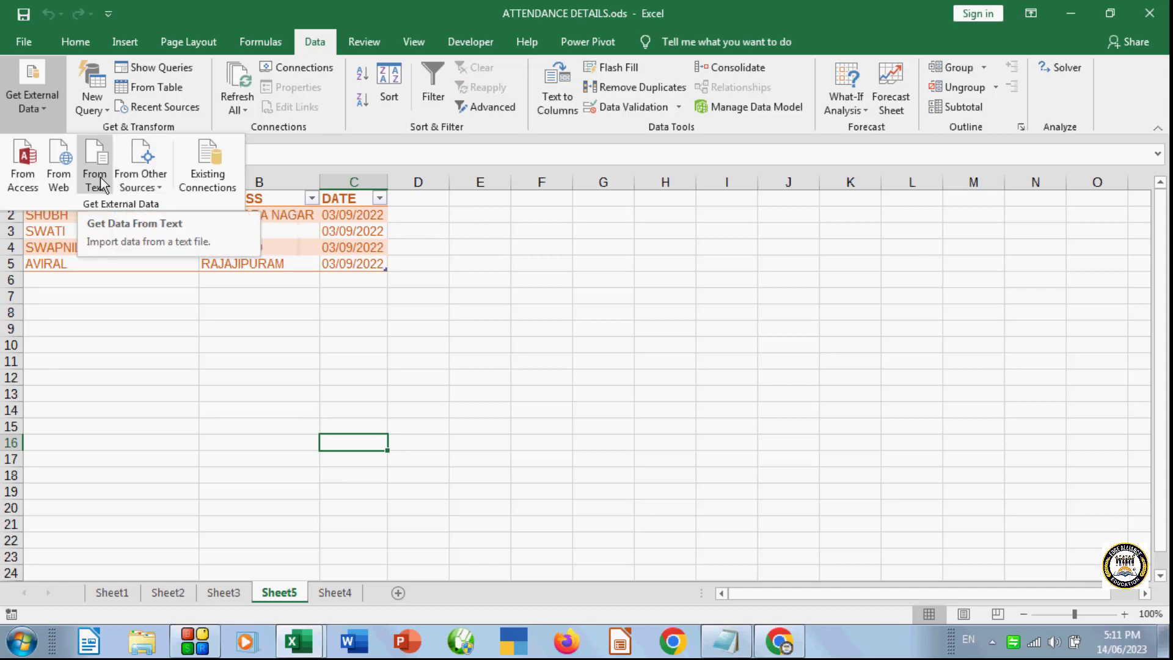
click(423, 549)
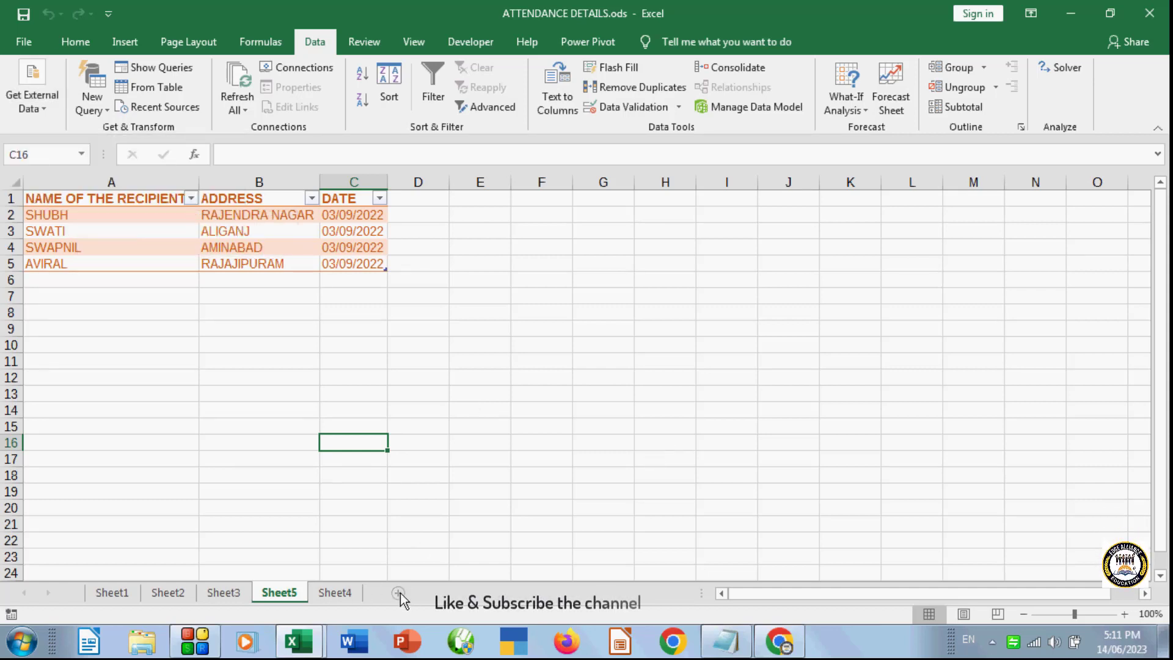
click(44, 108)
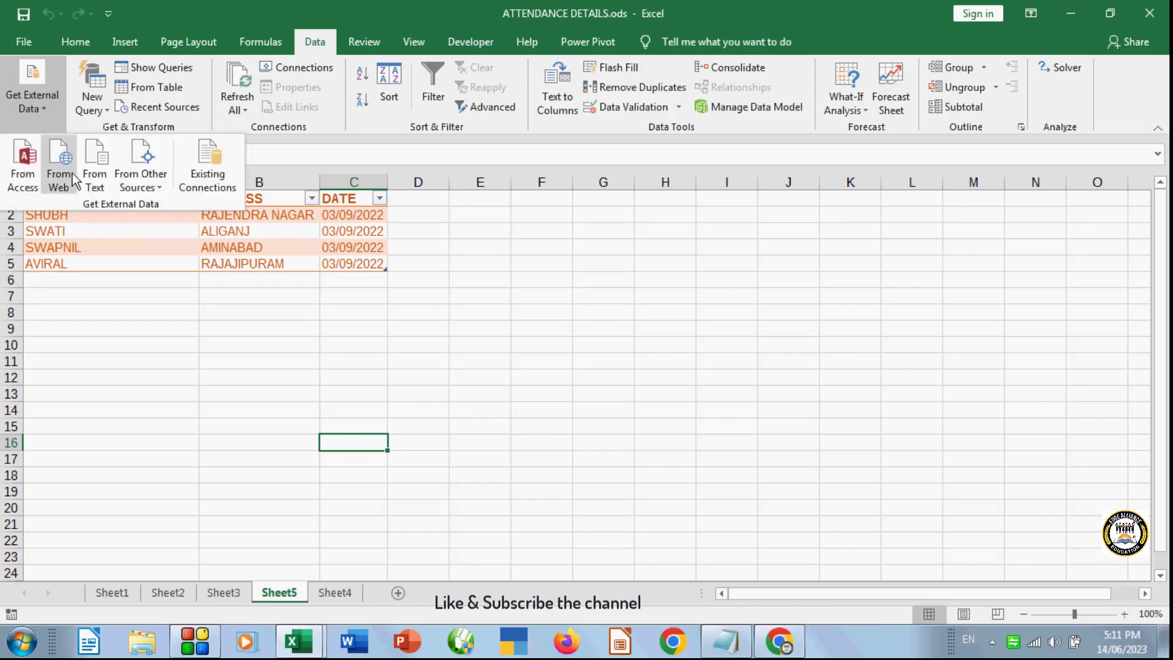
click(100, 173)
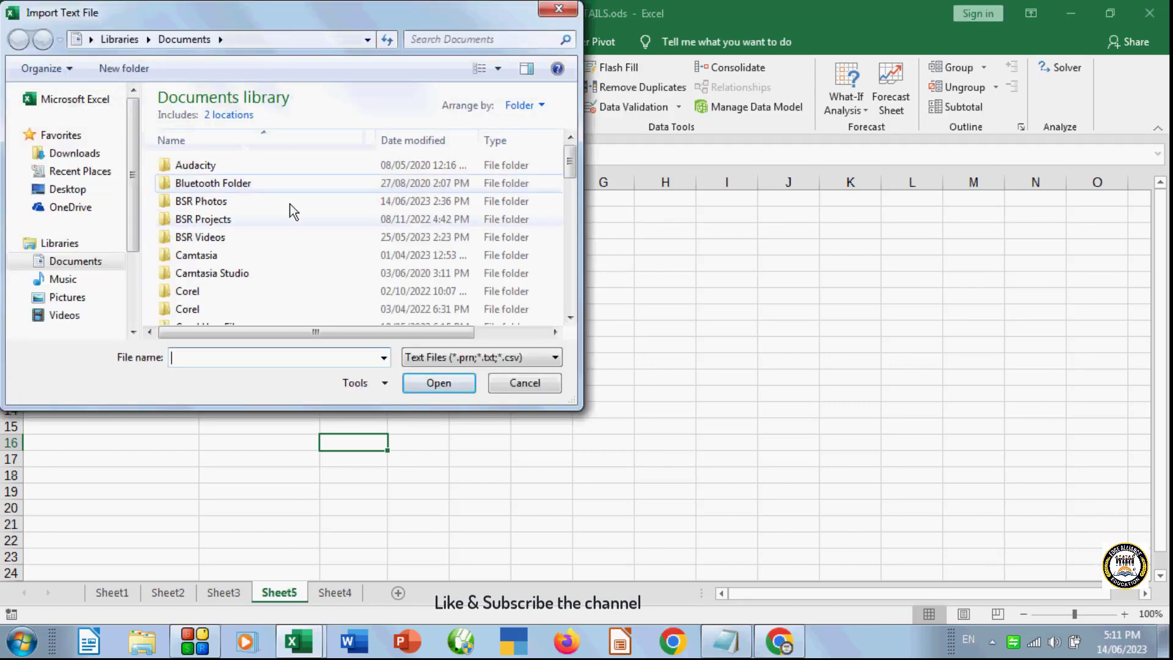
mouse_move(574, 165)
mouse_down()
mouse_move(571, 288)
mouse_move(570, 153)
mouse_up()
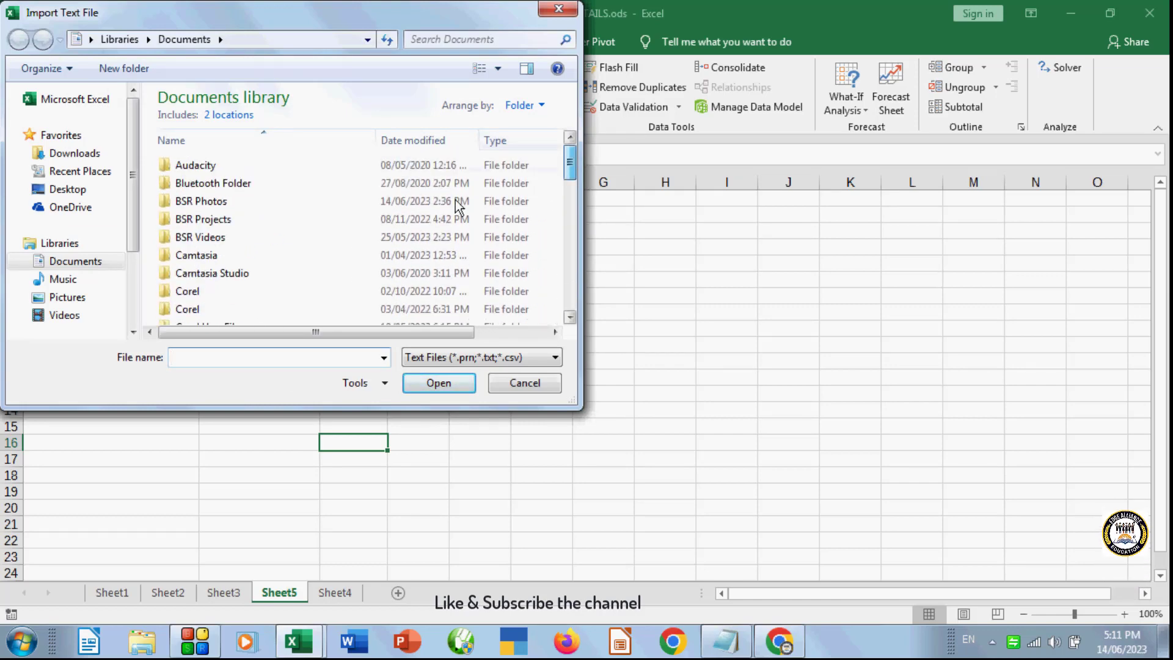
text(de)
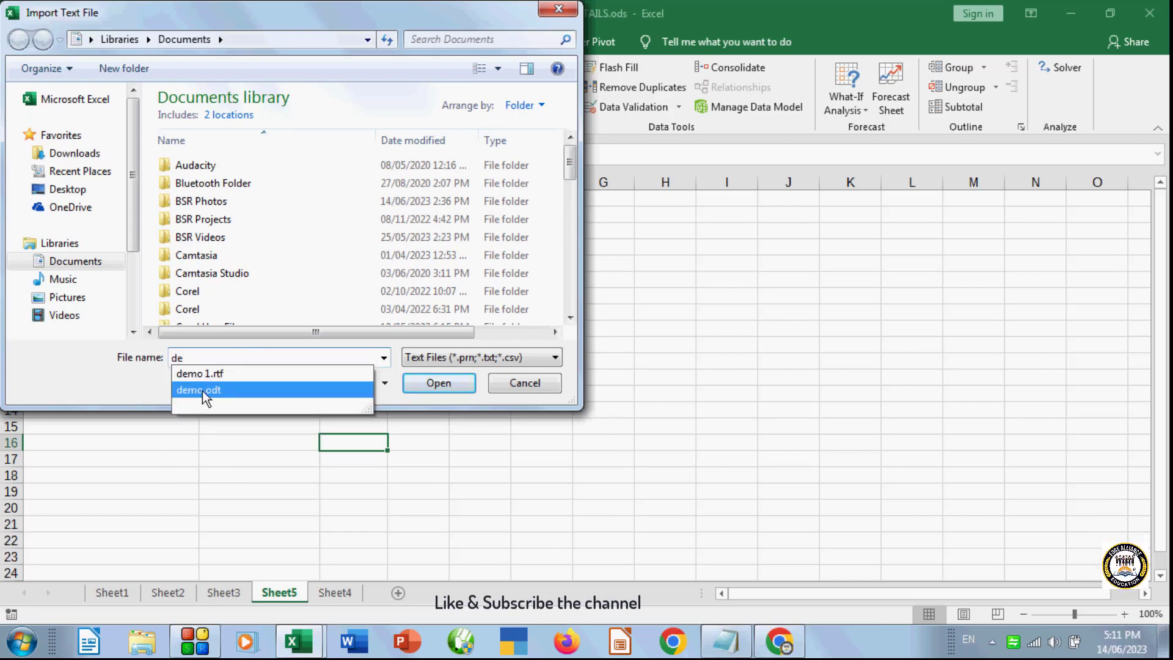
click(203, 390)
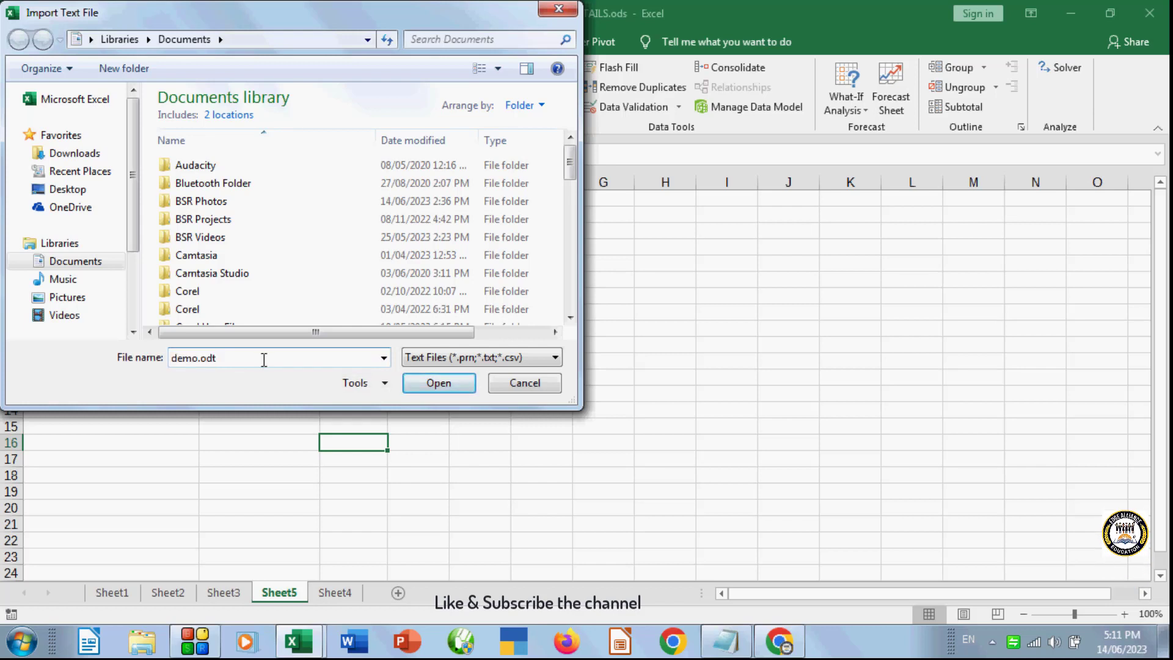
key(BackSpace)
key(BackSpace)
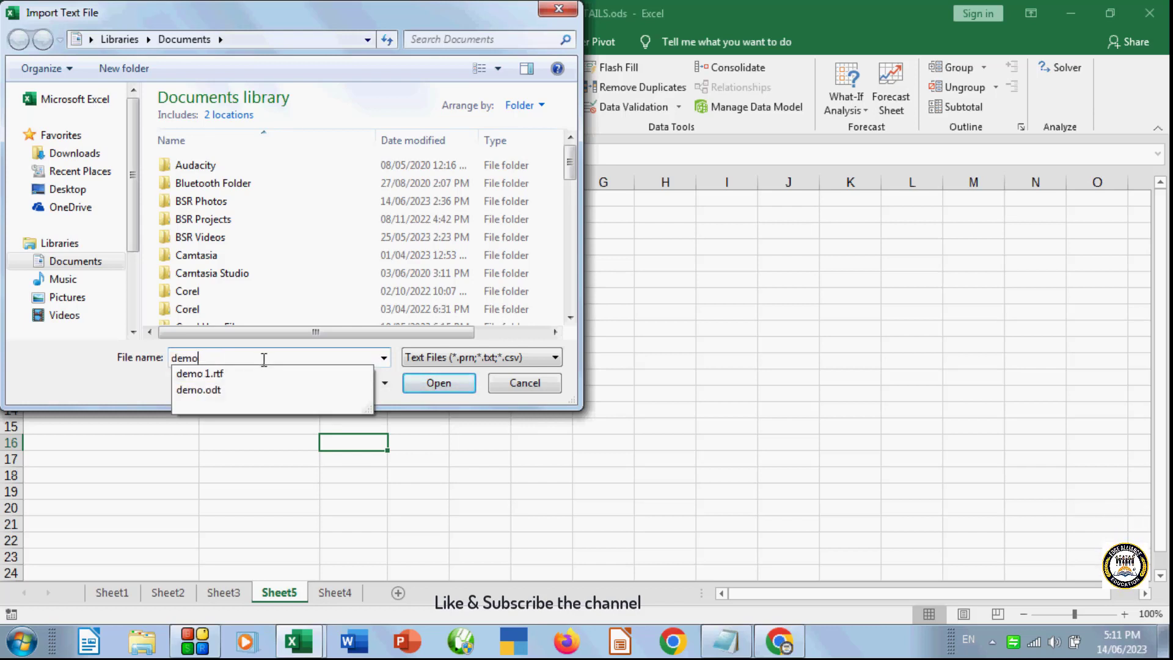
click(267, 373)
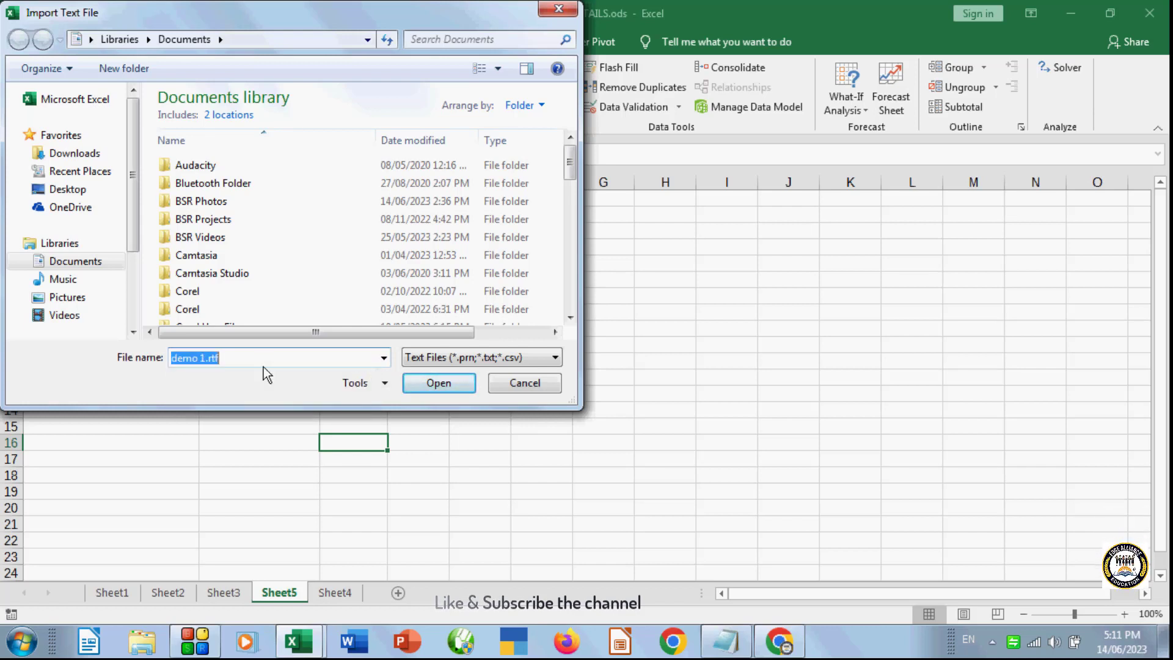
click(419, 385)
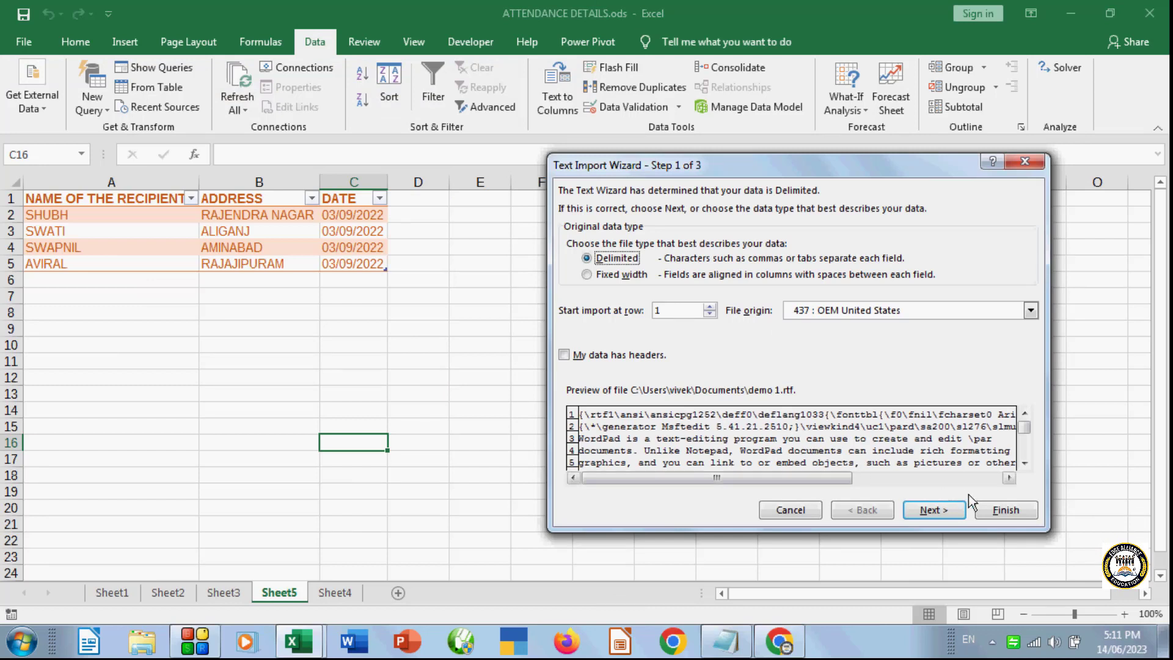
click(939, 511)
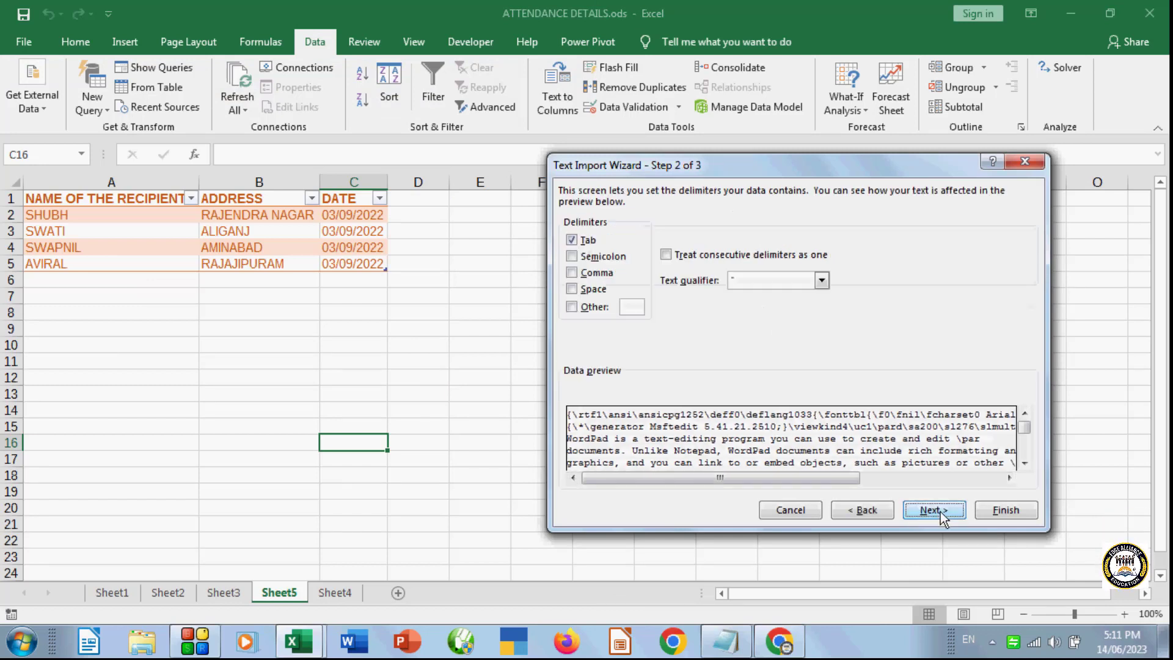
click(852, 508)
click(804, 506)
click(704, 426)
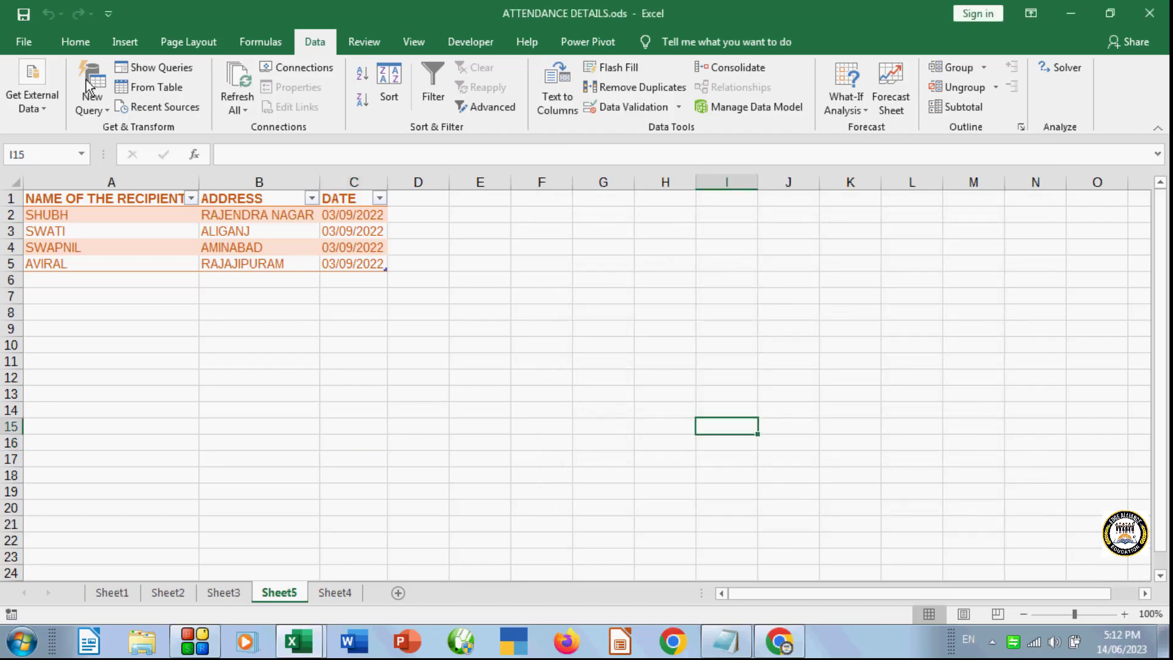
- Open demo.txt from the Desktop for text import, listing all file types, and keep the Delimited data type
click(42, 108)
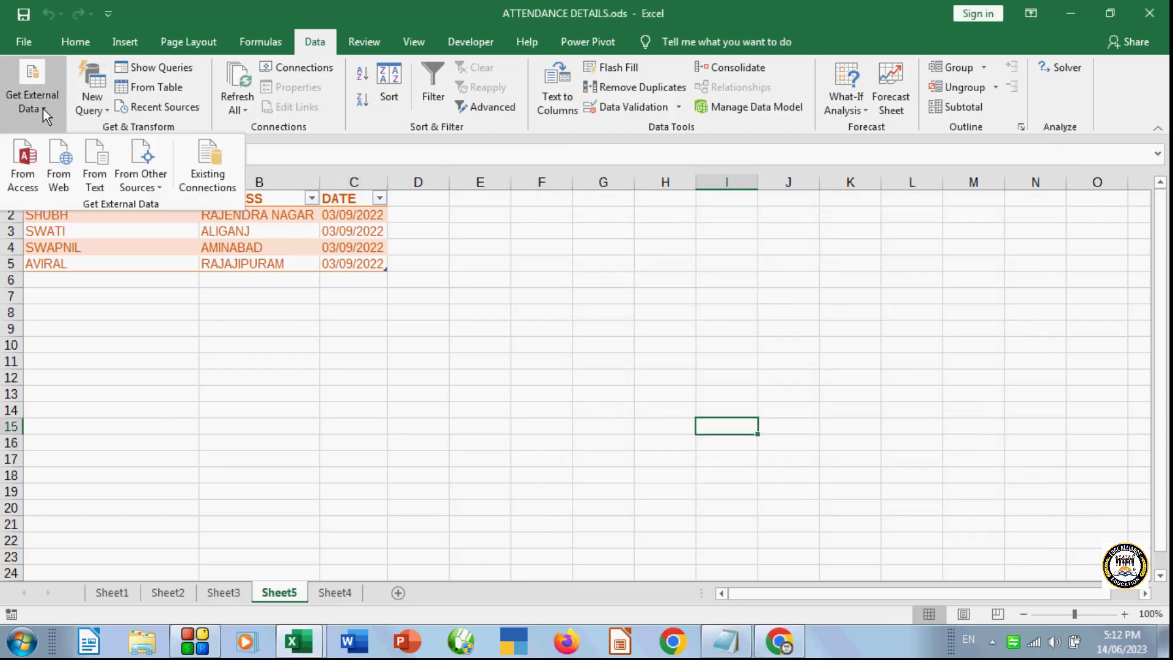
click(96, 174)
click(487, 358)
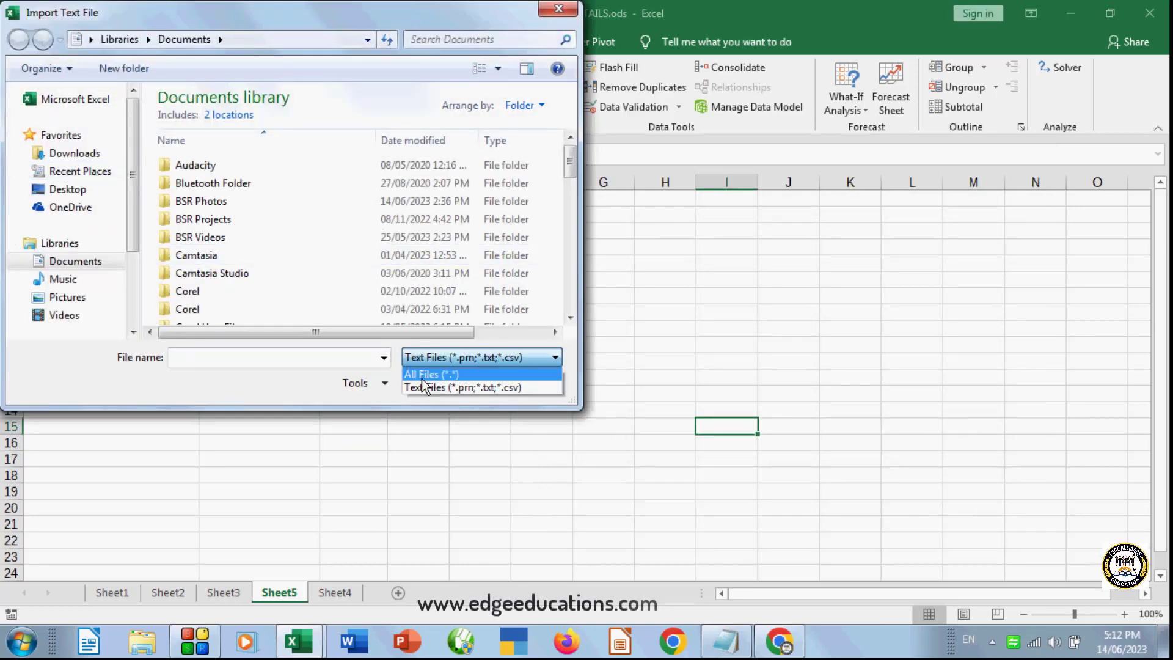
click(484, 371)
click(78, 194)
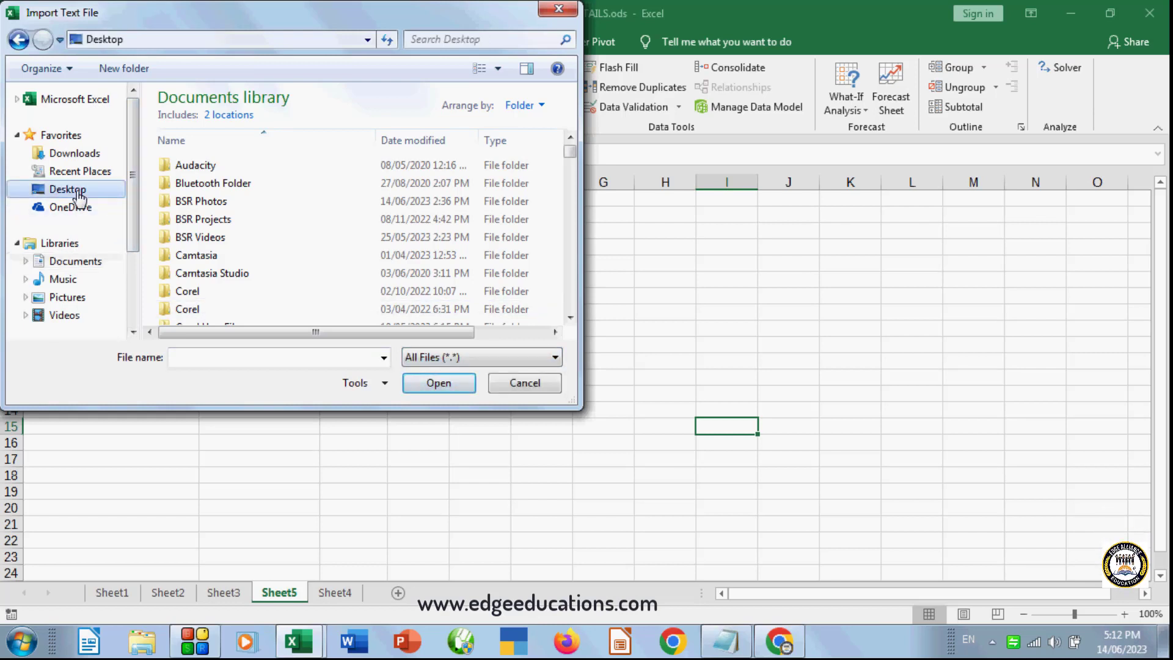
click(239, 359)
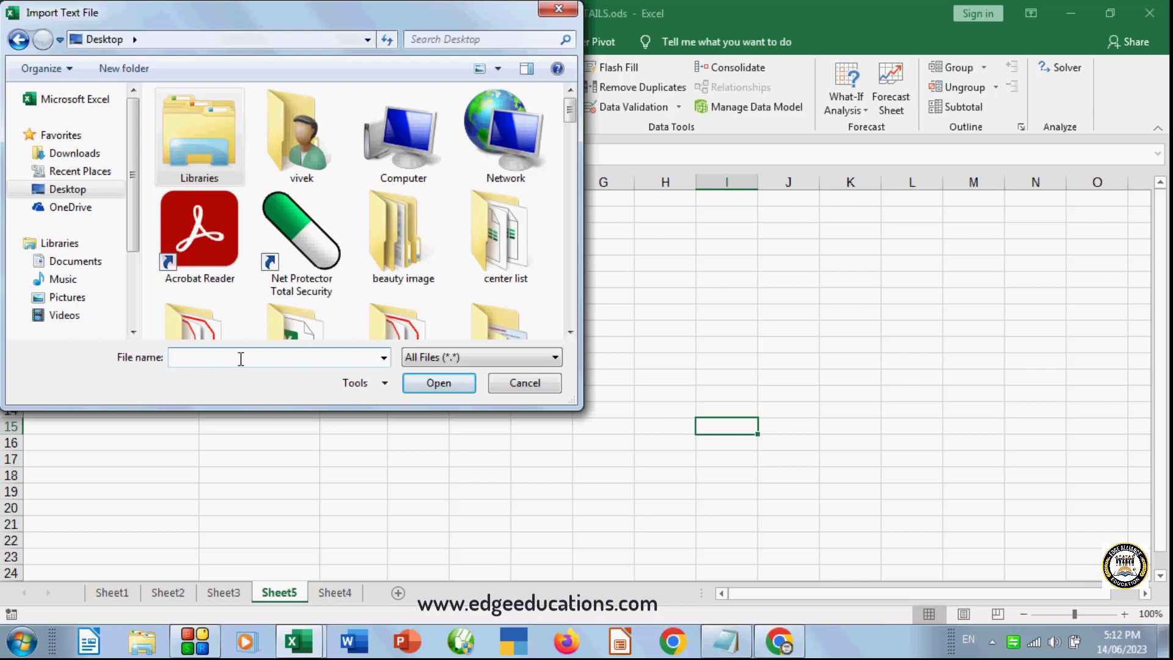
text(de)
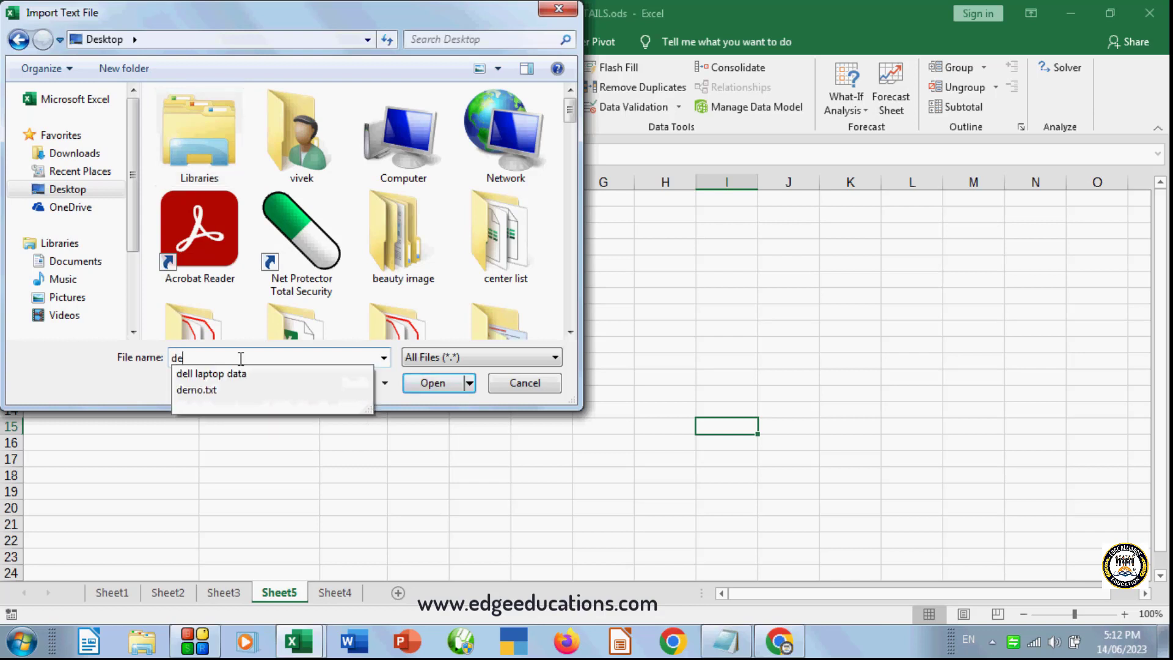
click(210, 391)
click(440, 383)
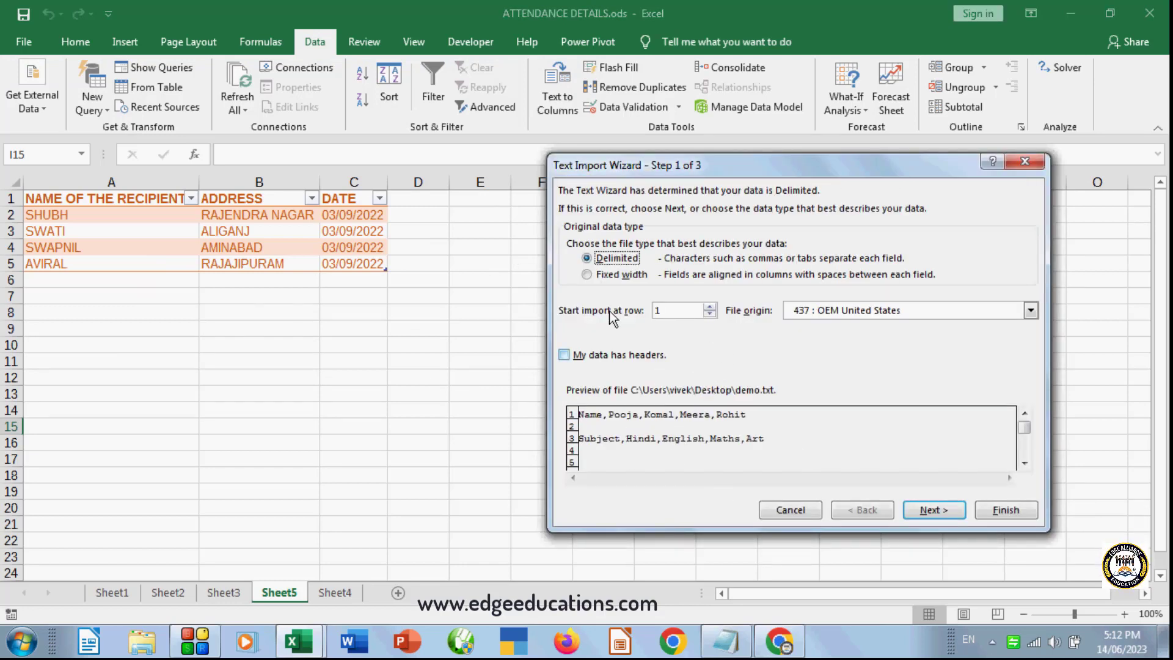
click(626, 274)
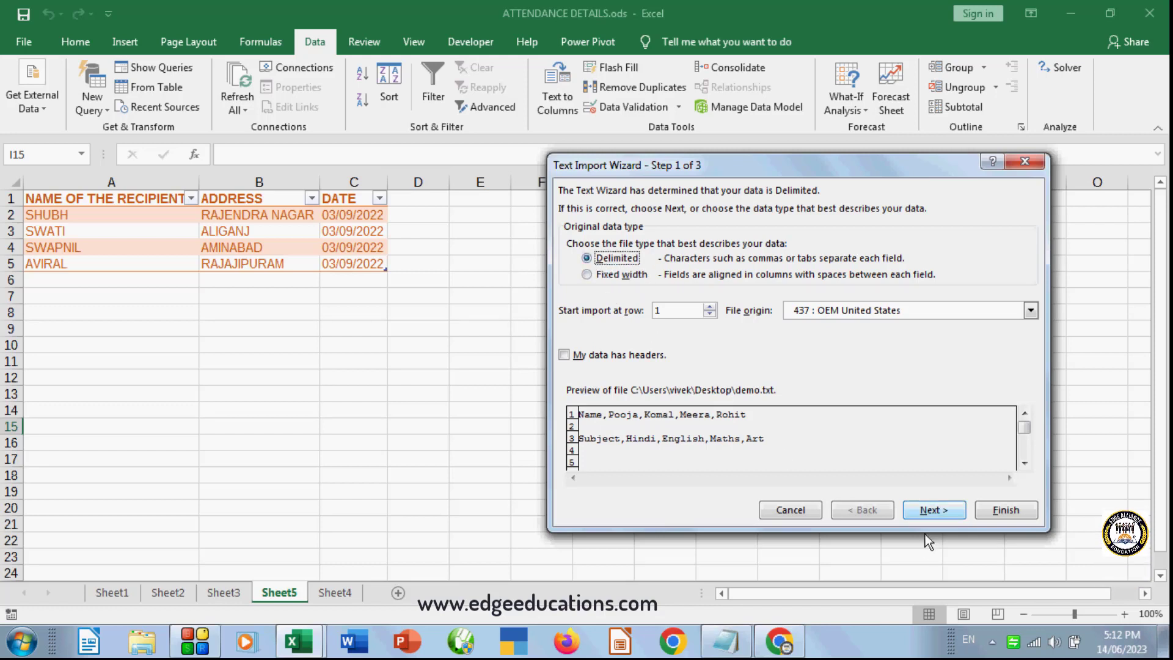
click(935, 511)
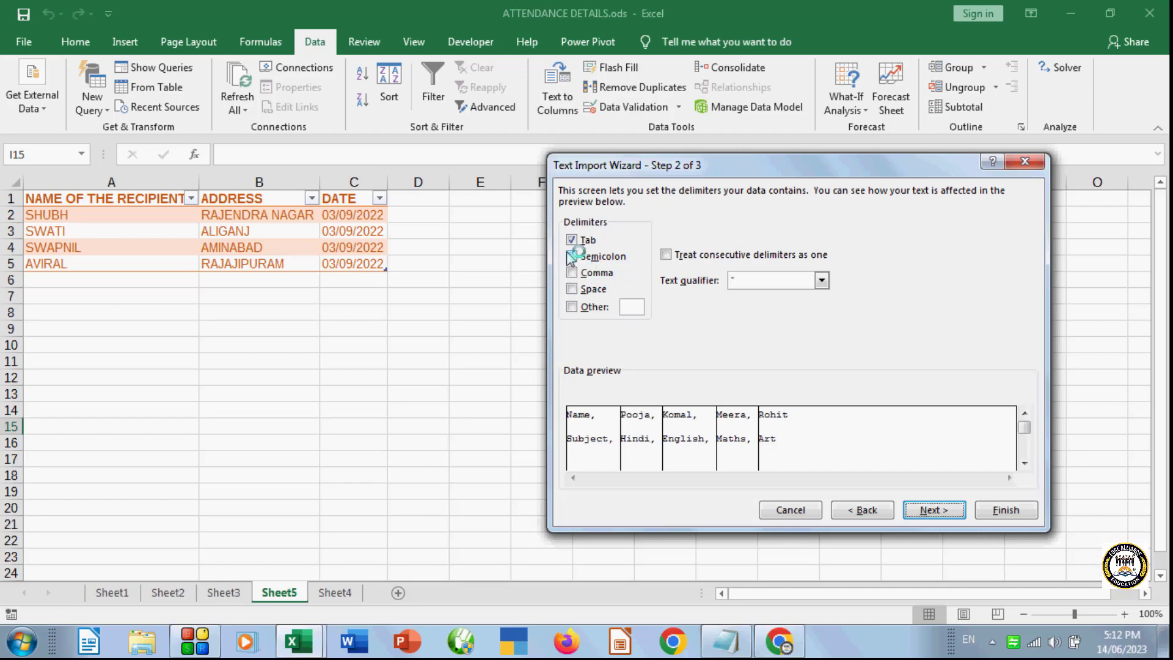
- Try the Semicolon, Comma and Space delimiters on the data preview, and restore Tab as the only delimiter
click(572, 273)
click(571, 289)
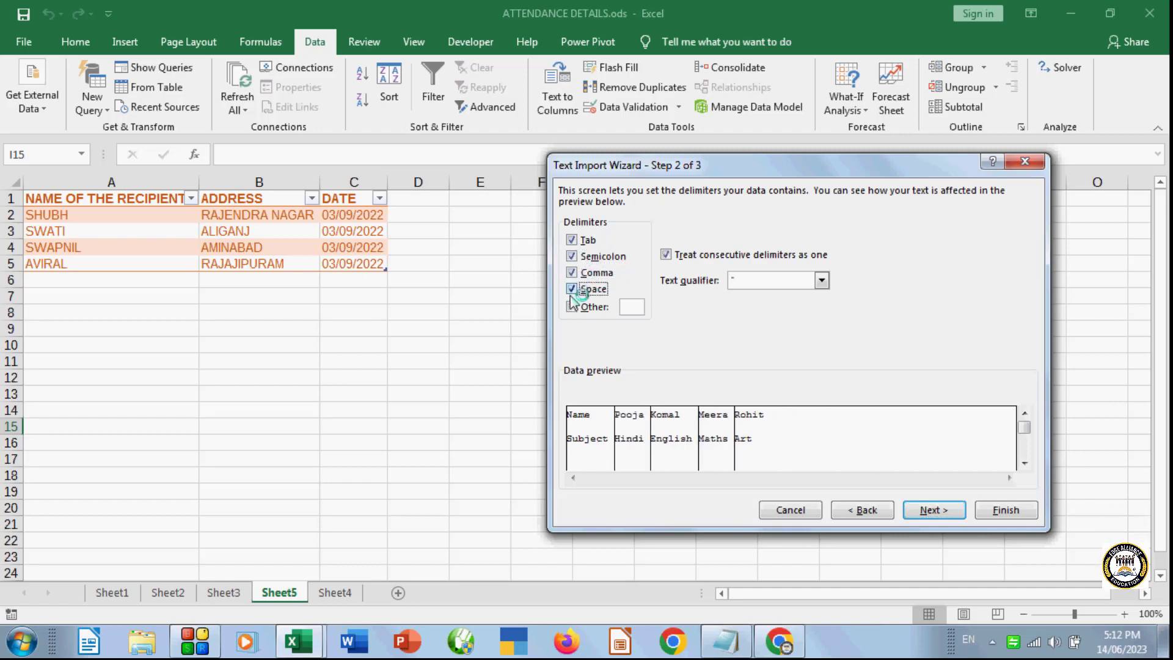
click(572, 307)
click(572, 289)
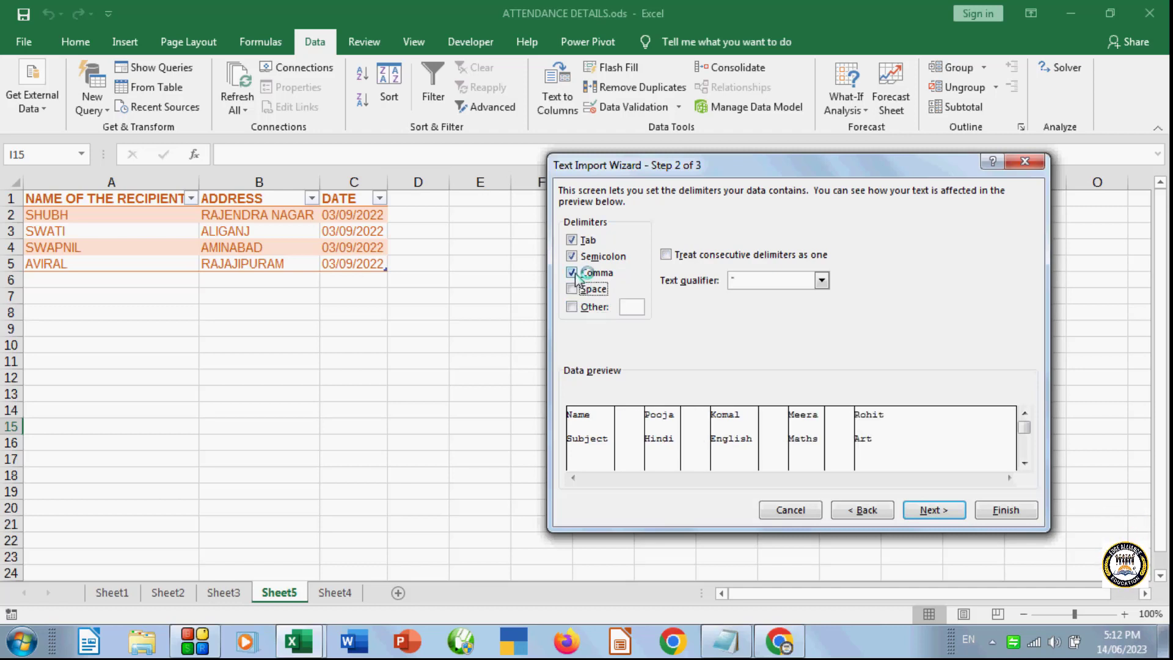
click(572, 273)
click(571, 240)
click(571, 256)
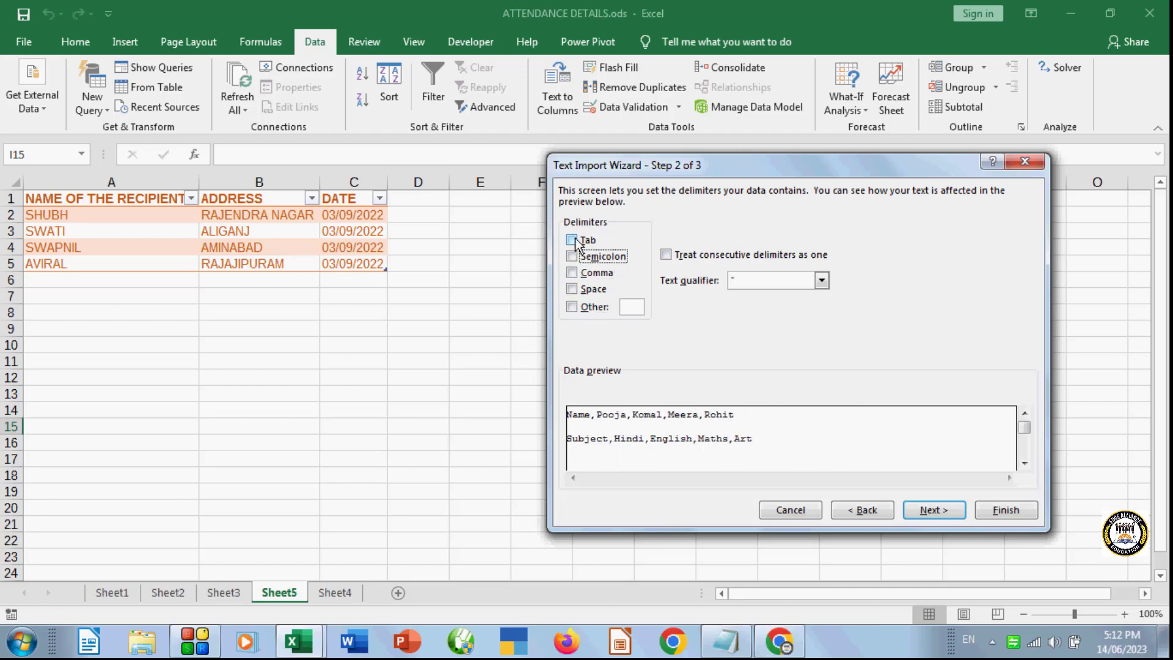
click(571, 240)
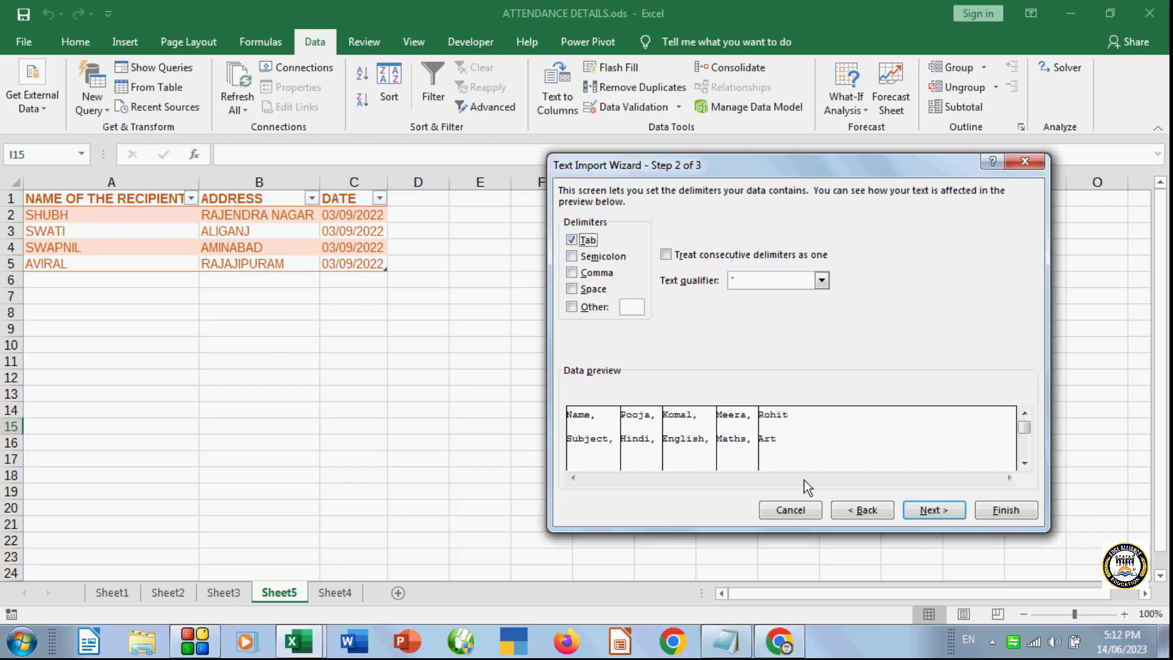
- Finish the text import with the General column format and place the data in a new worksheet
click(944, 515)
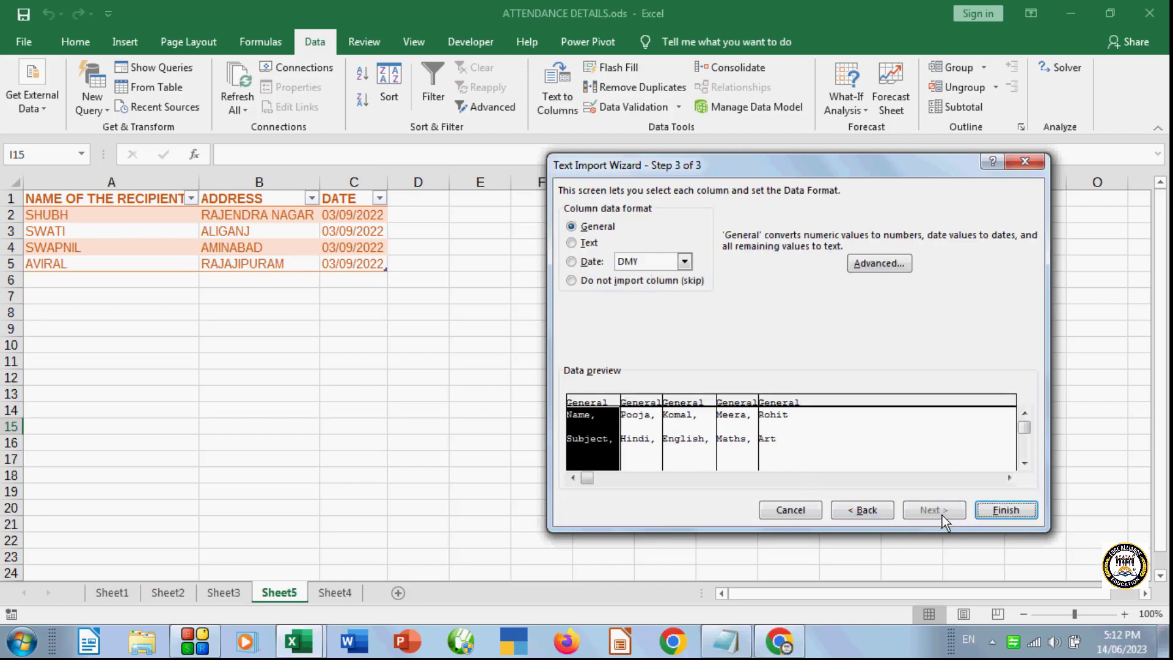
click(990, 510)
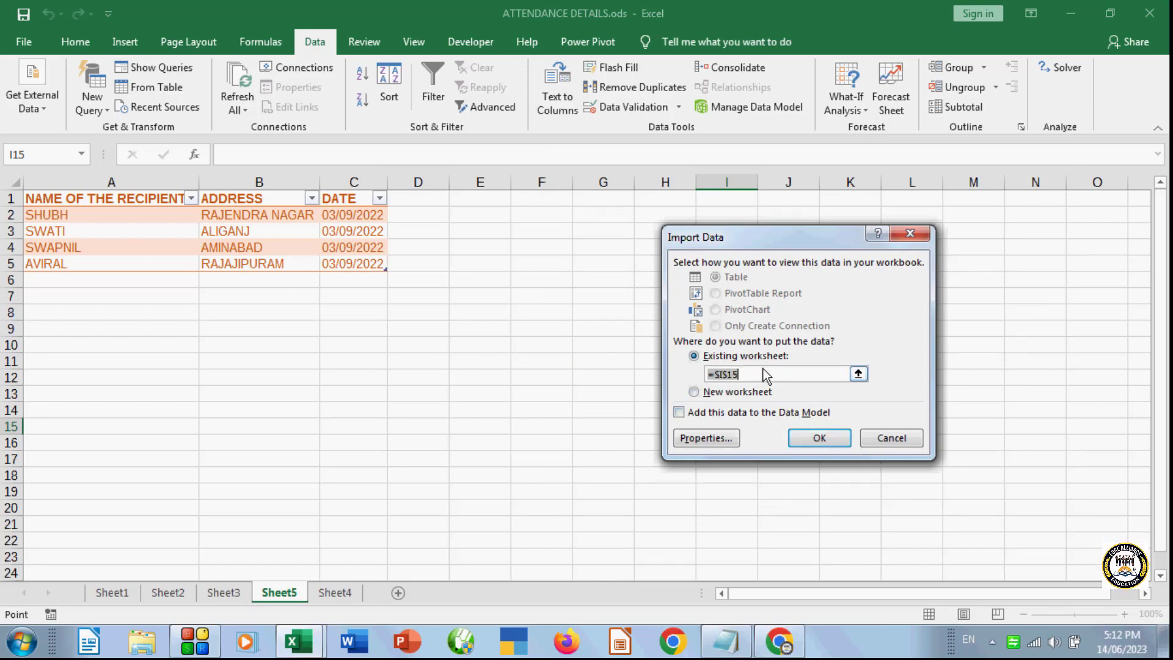
click(730, 394)
click(819, 439)
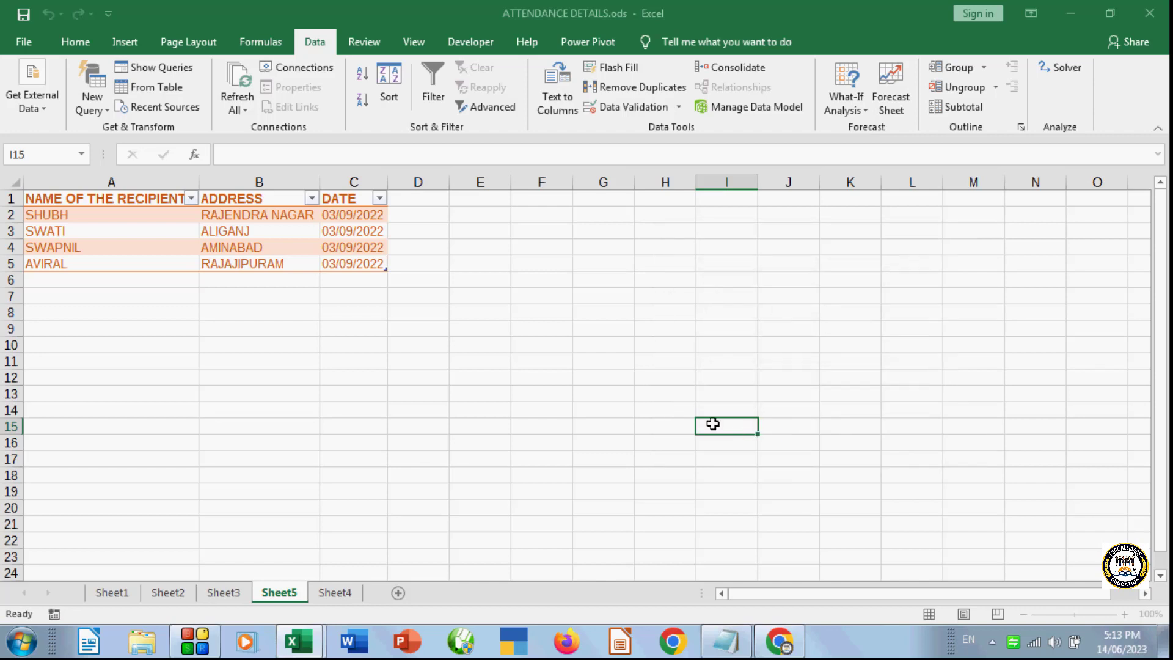
click(323, 328)
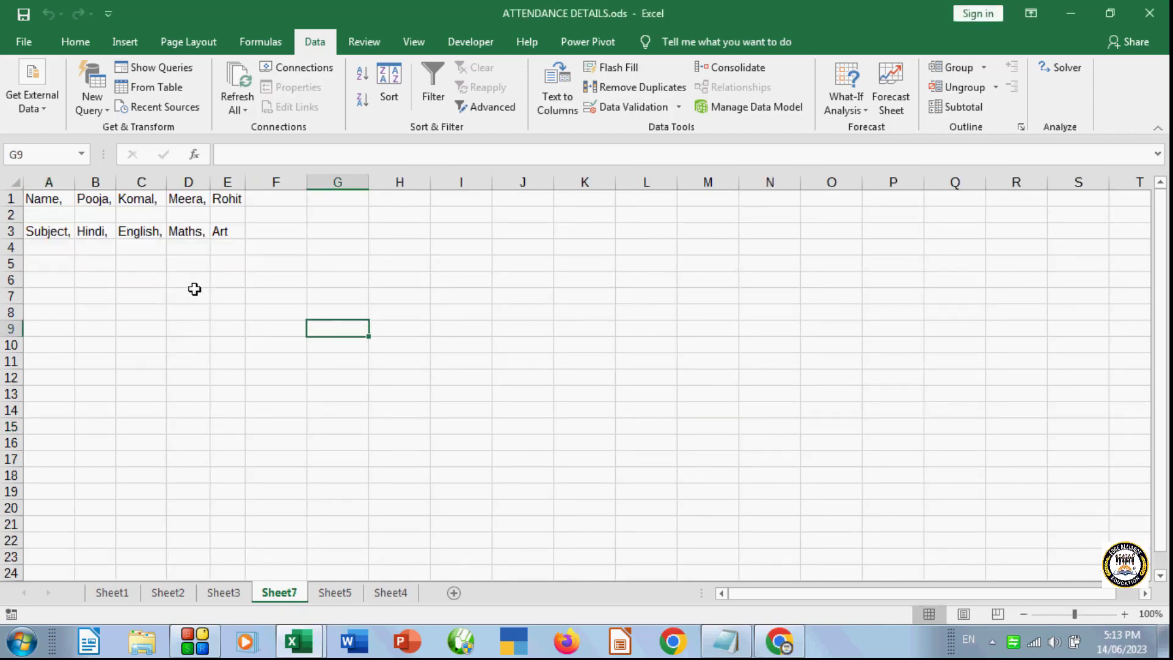
- Look at Sheet3, return to Sheet5 and view the other sources offered for external data
click(234, 593)
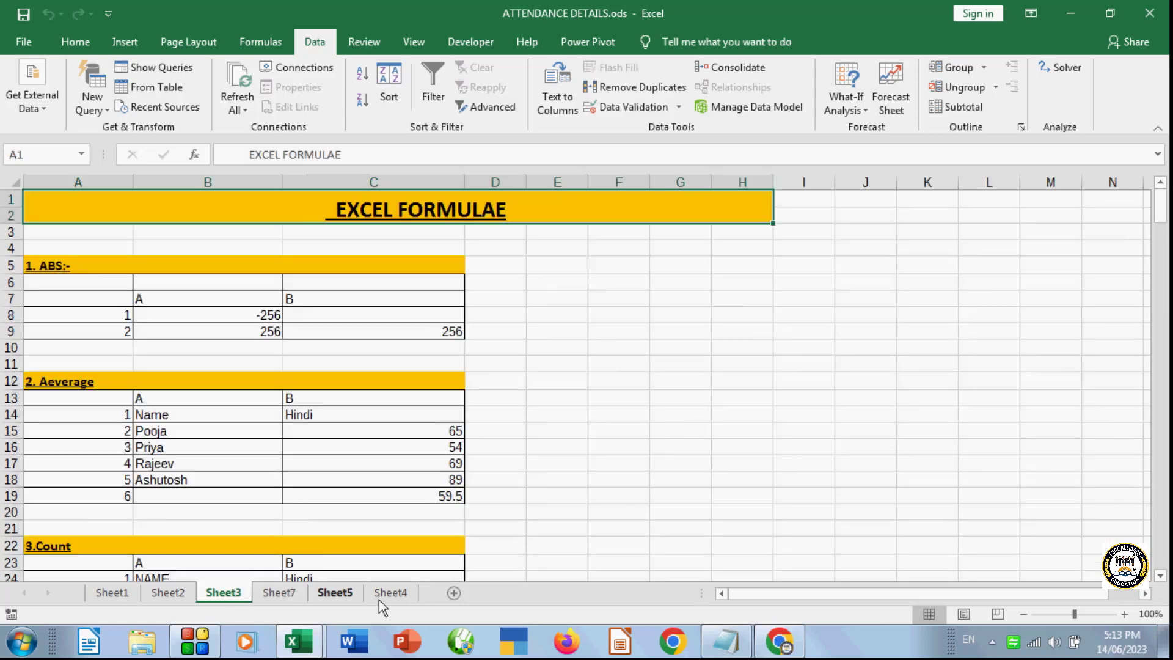
click(330, 593)
click(52, 108)
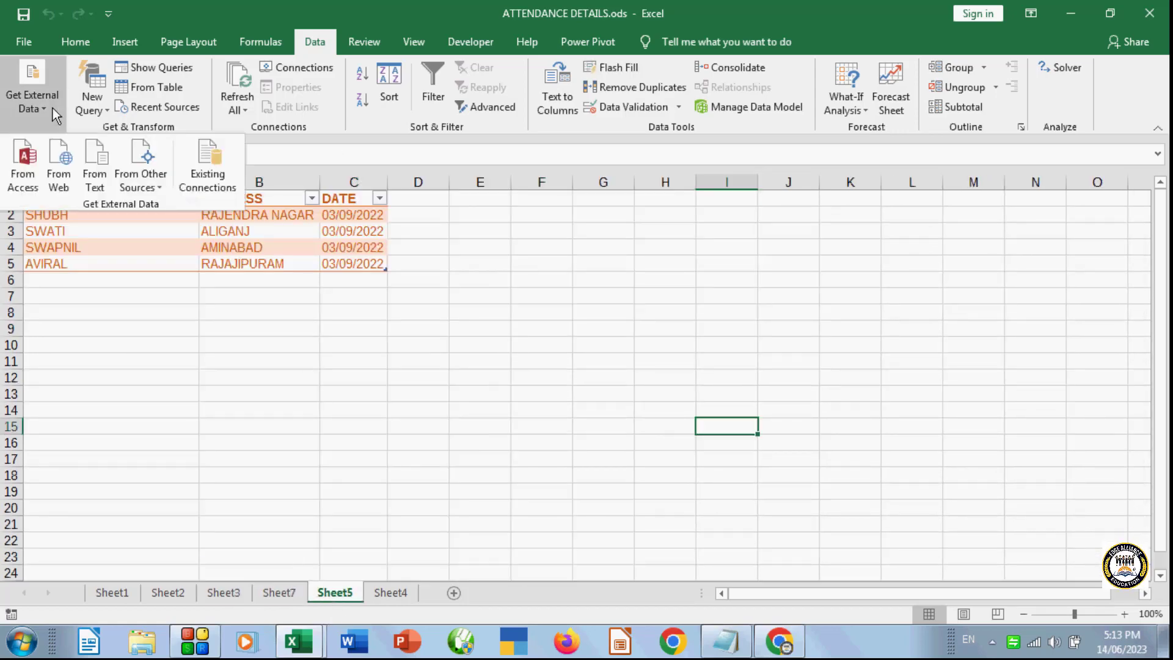
click(159, 187)
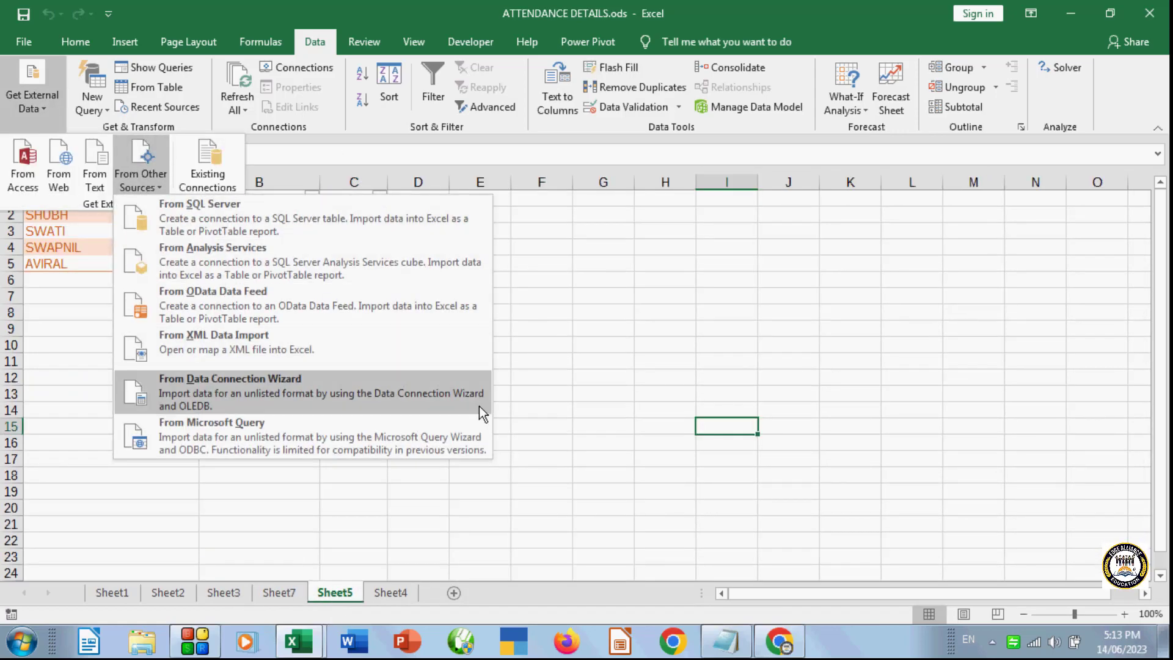
click(819, 334)
- Review the existing connections and the workbook queries, closing each without opening a connection
click(53, 111)
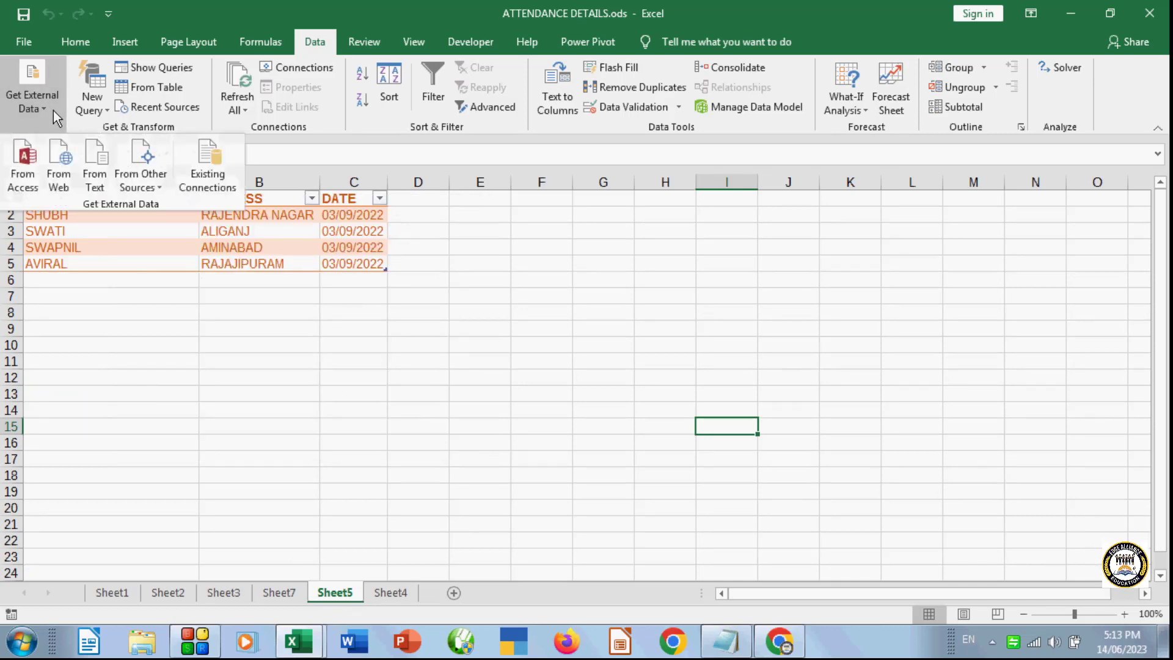
click(211, 171)
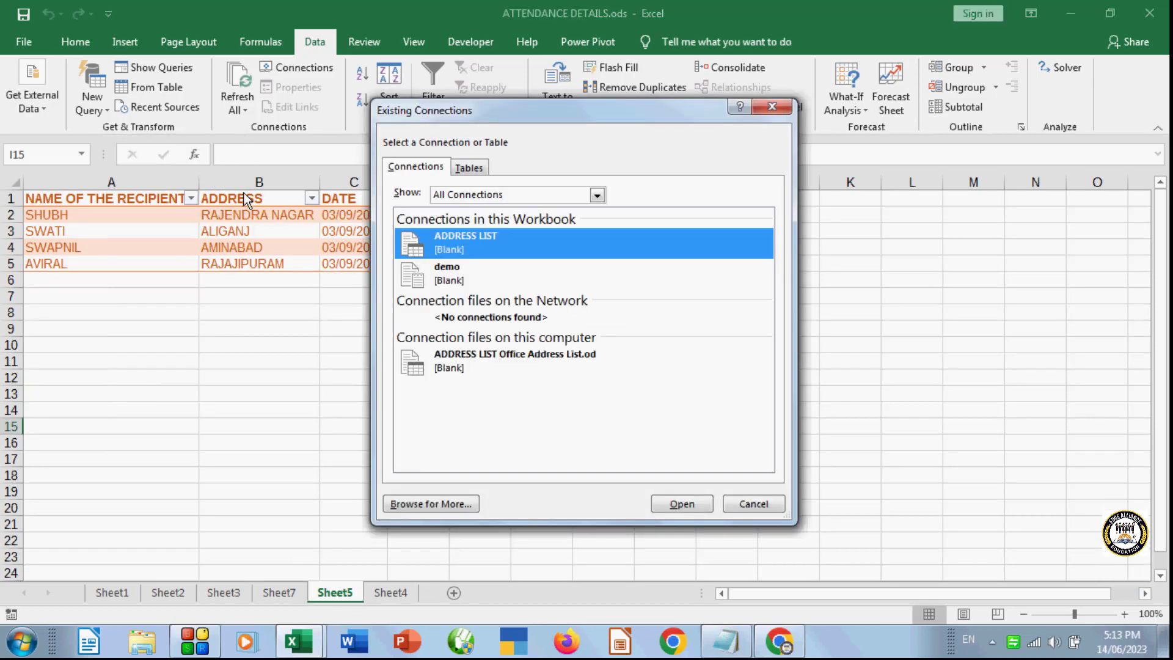
drag(540, 108, 714, 137)
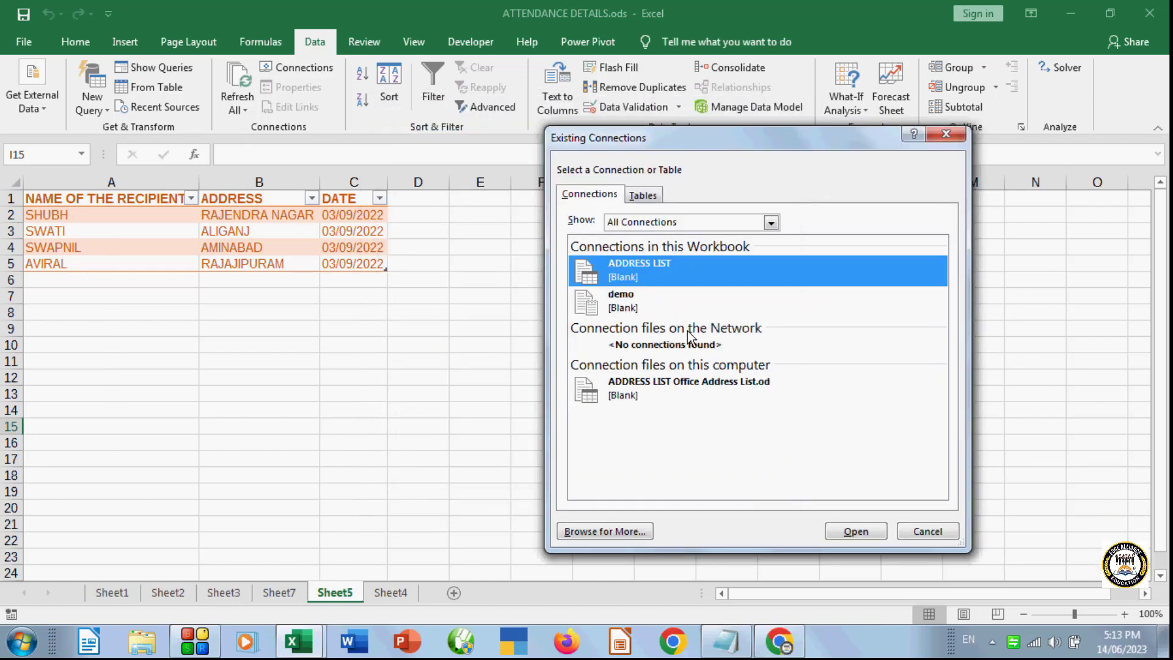
click(929, 531)
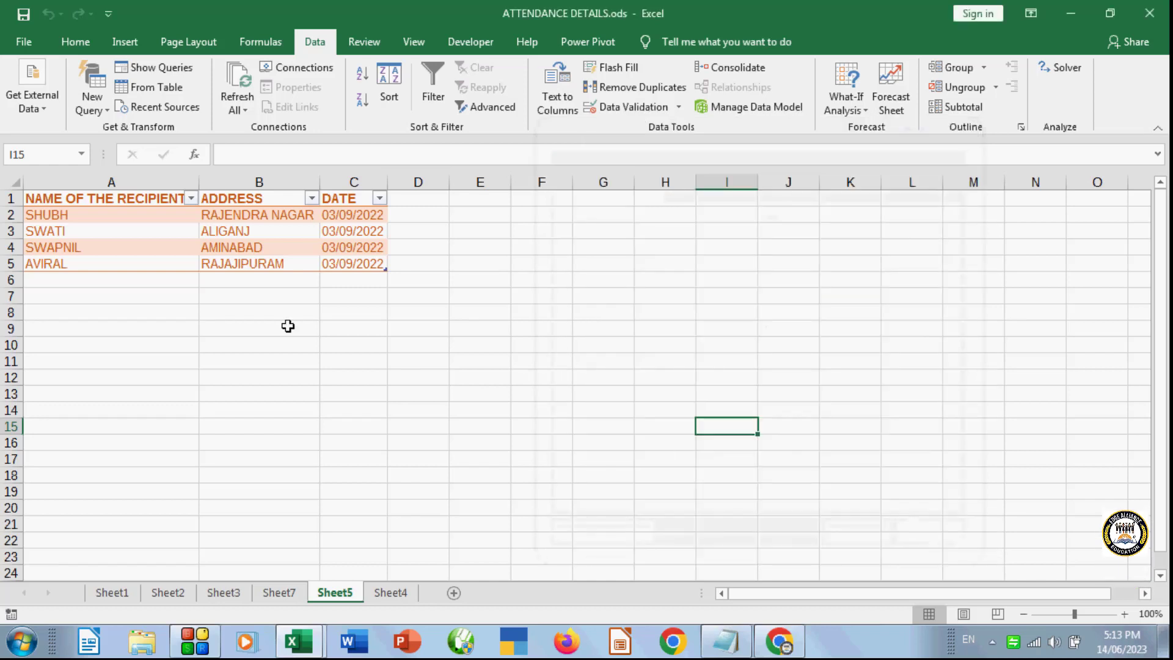
click(268, 359)
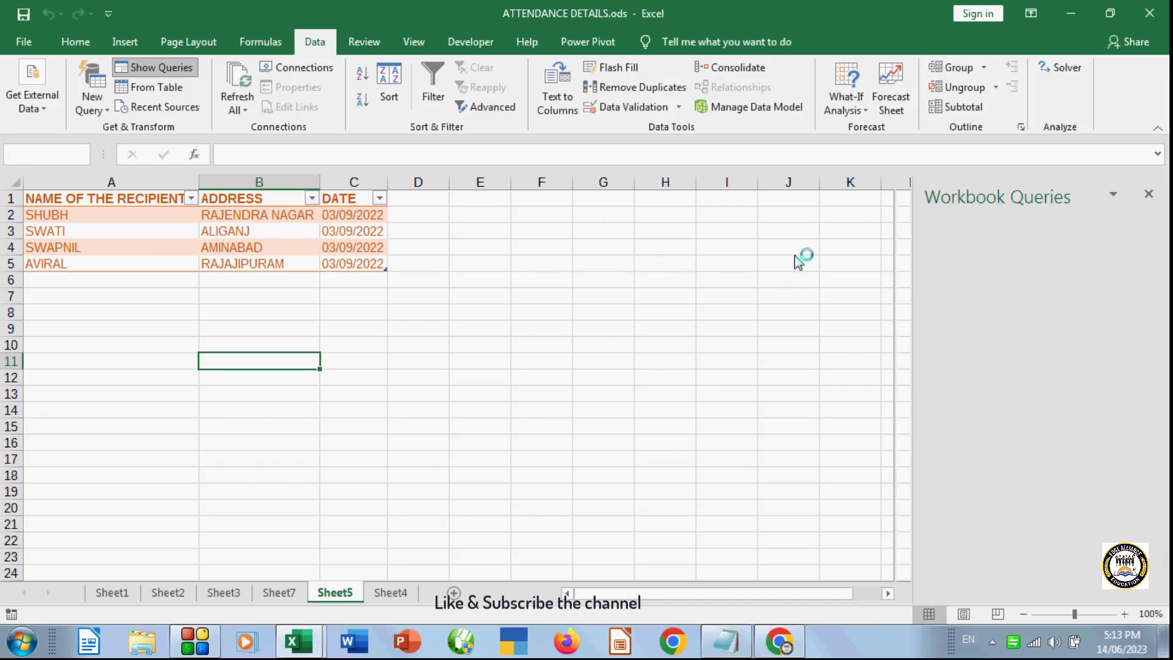
click(1148, 193)
- Create a table from cell C8 on Sheet5 for a query, and close the Power Query Editor discarding its changes
click(374, 313)
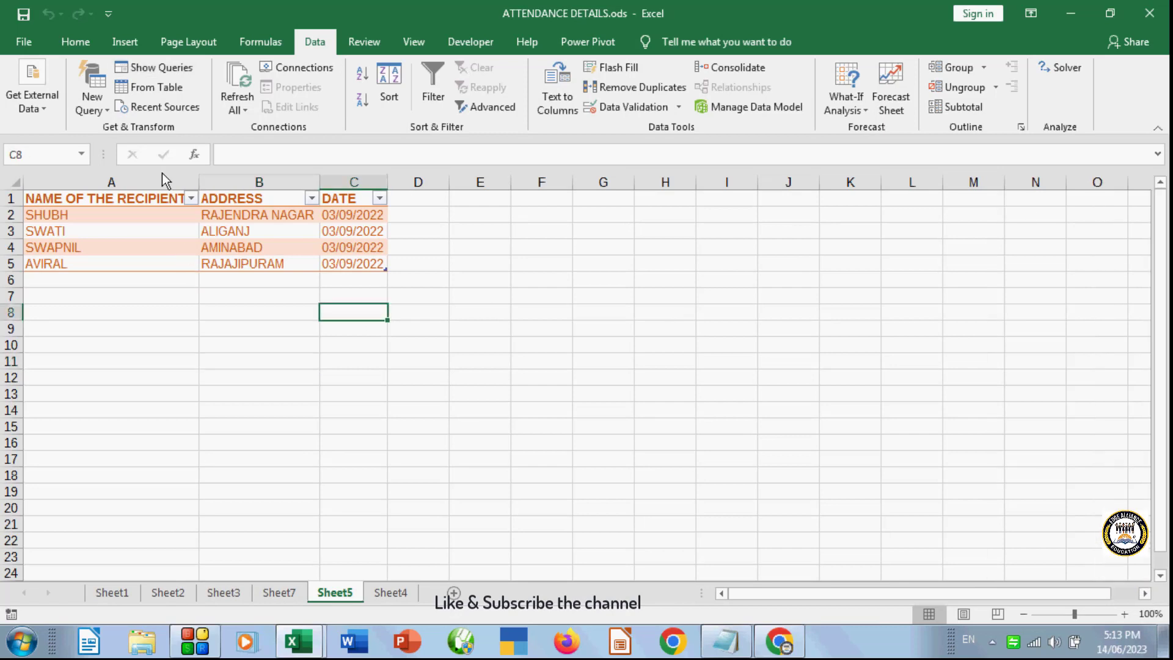
click(166, 87)
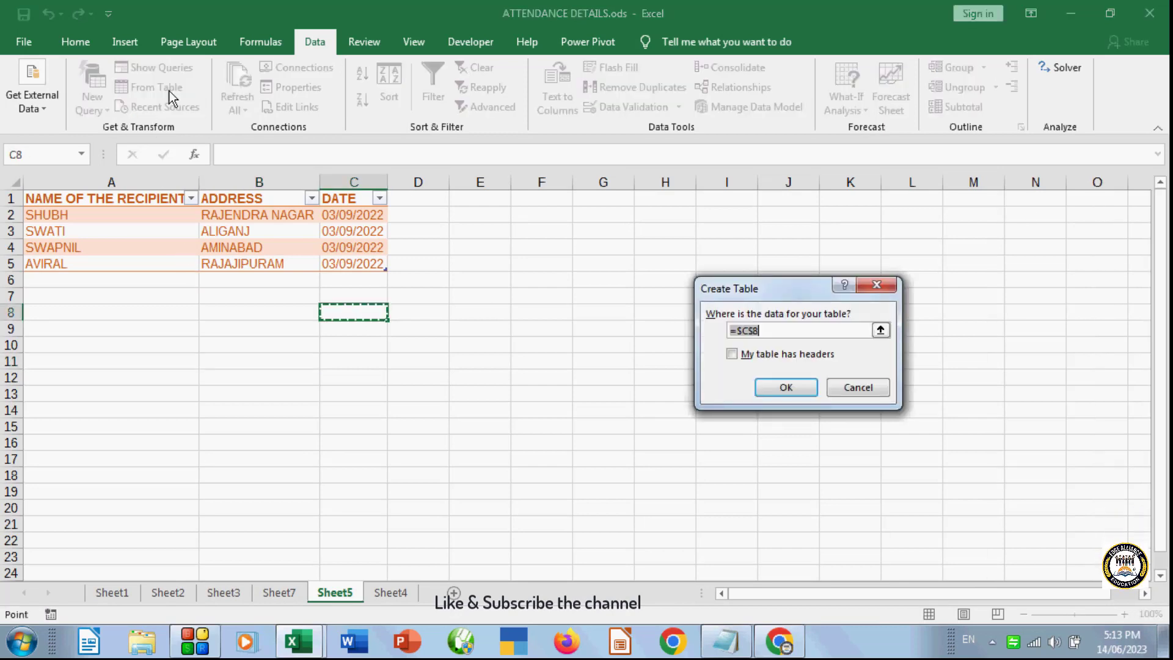
click(856, 389)
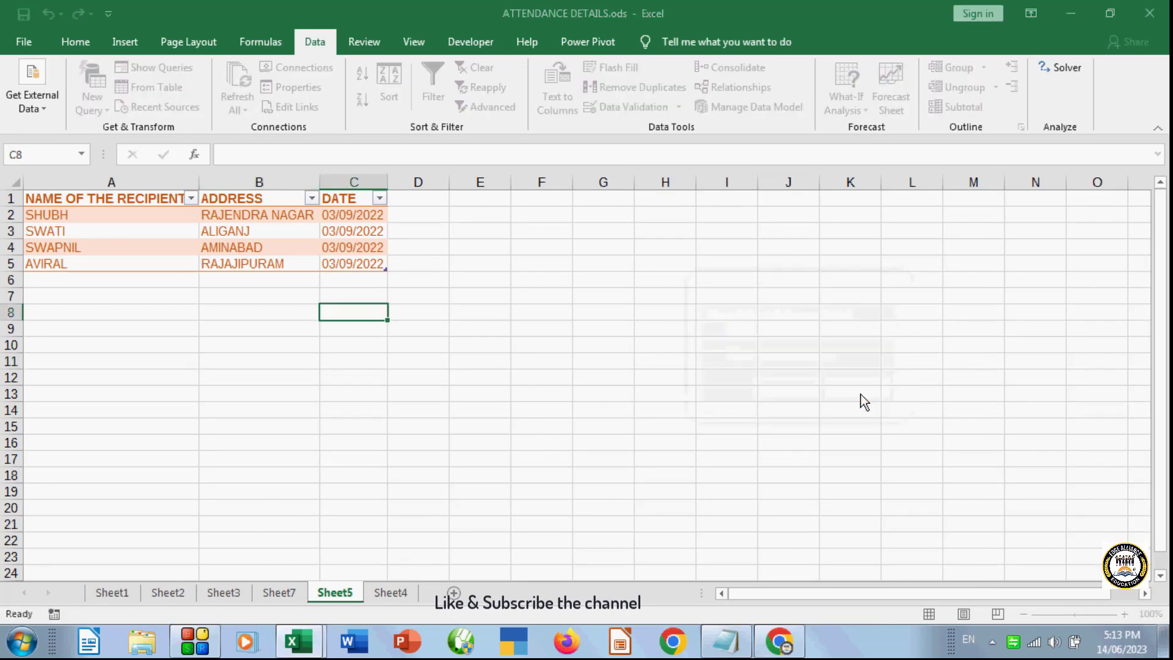
click(166, 86)
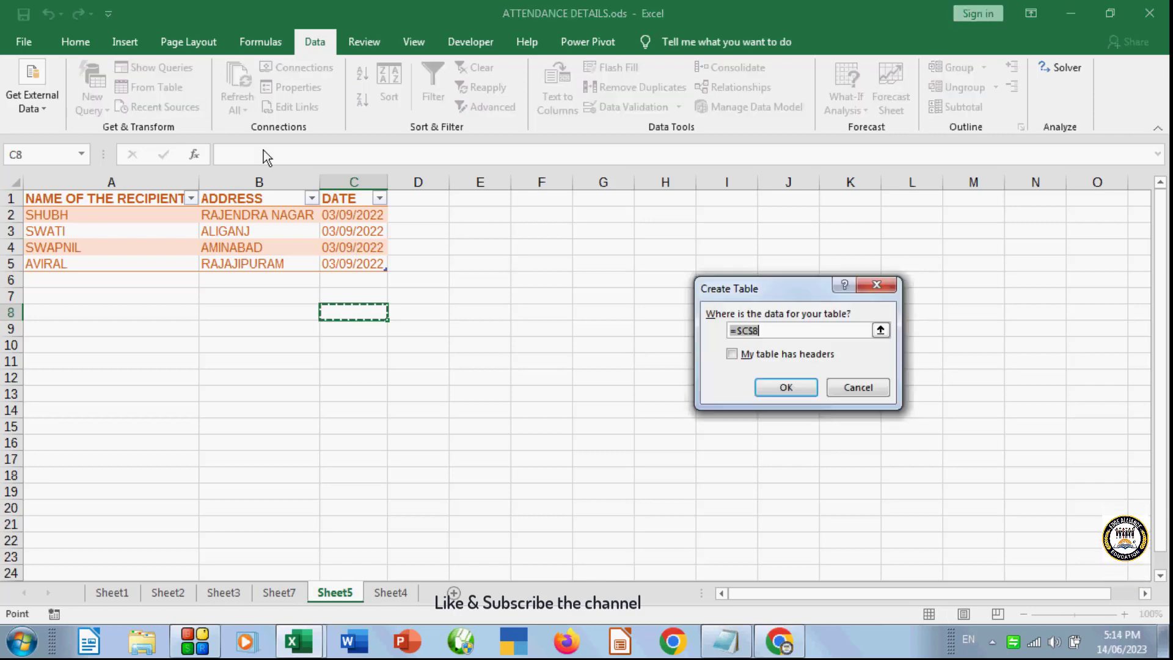
click(785, 388)
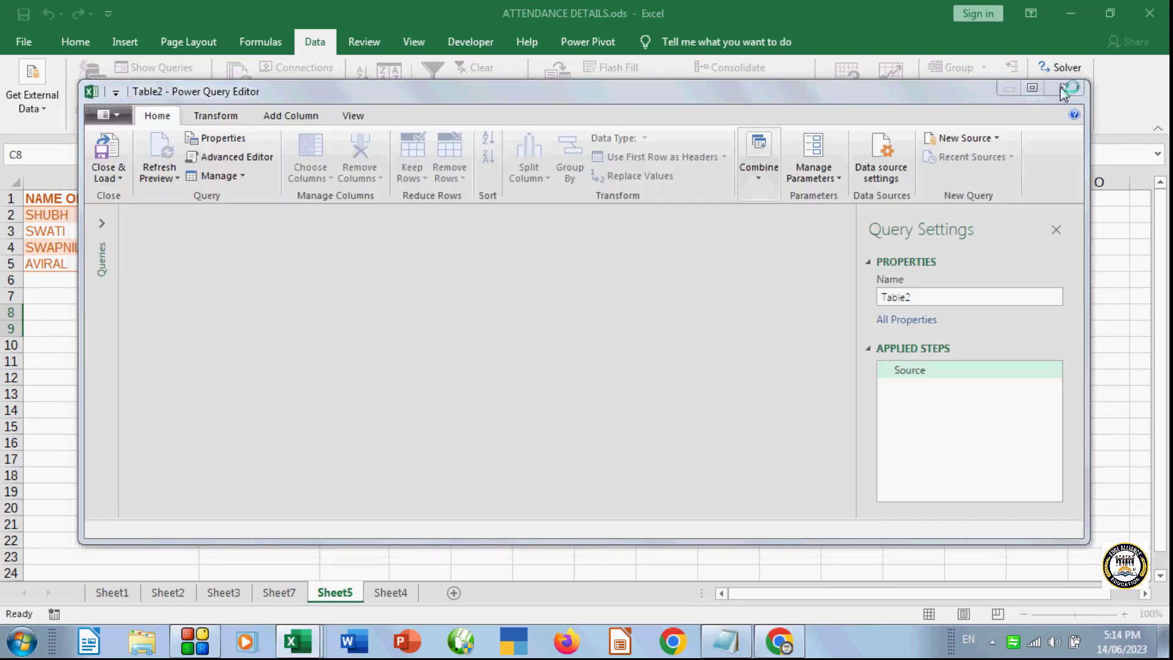
click(1064, 88)
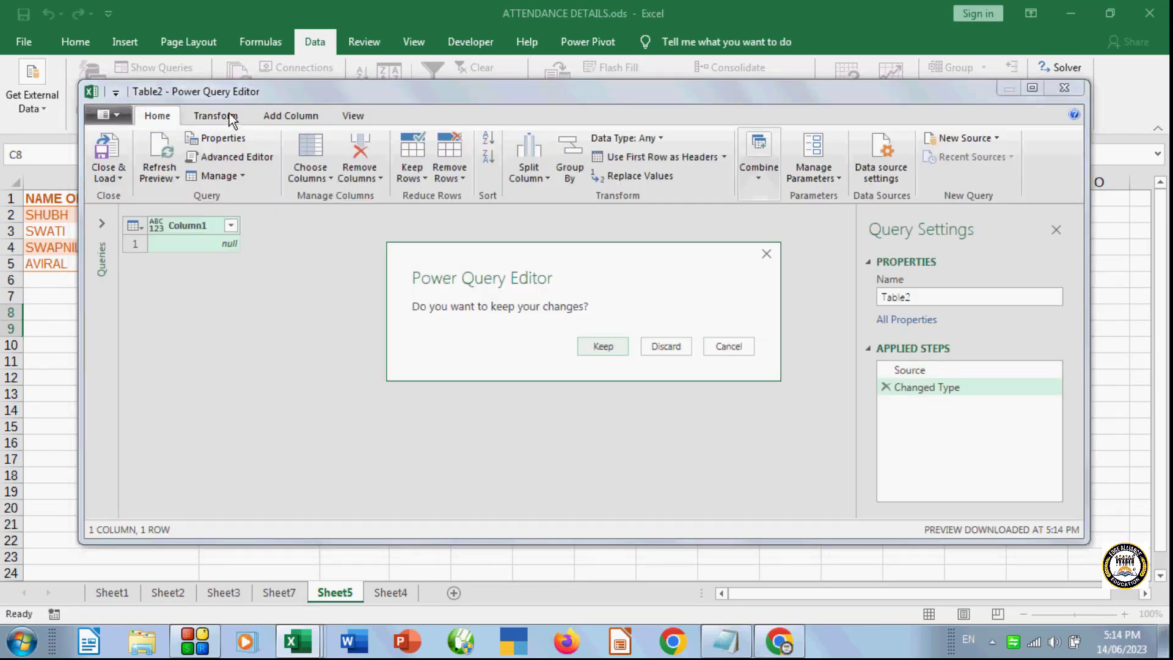
click(667, 347)
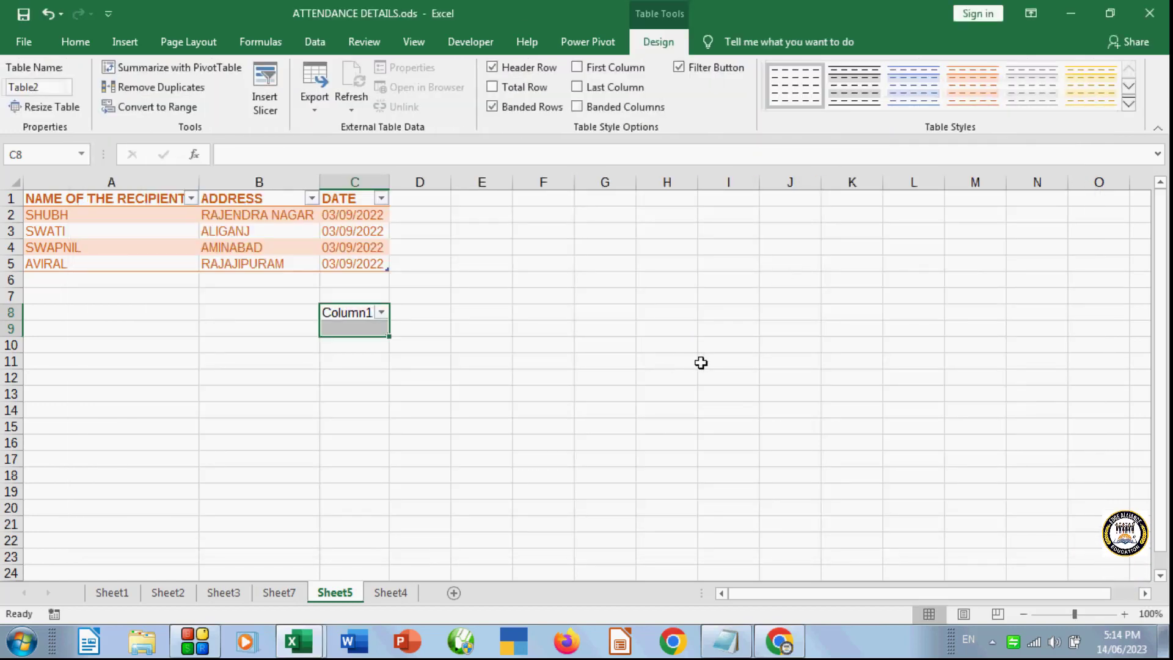
click(607, 361)
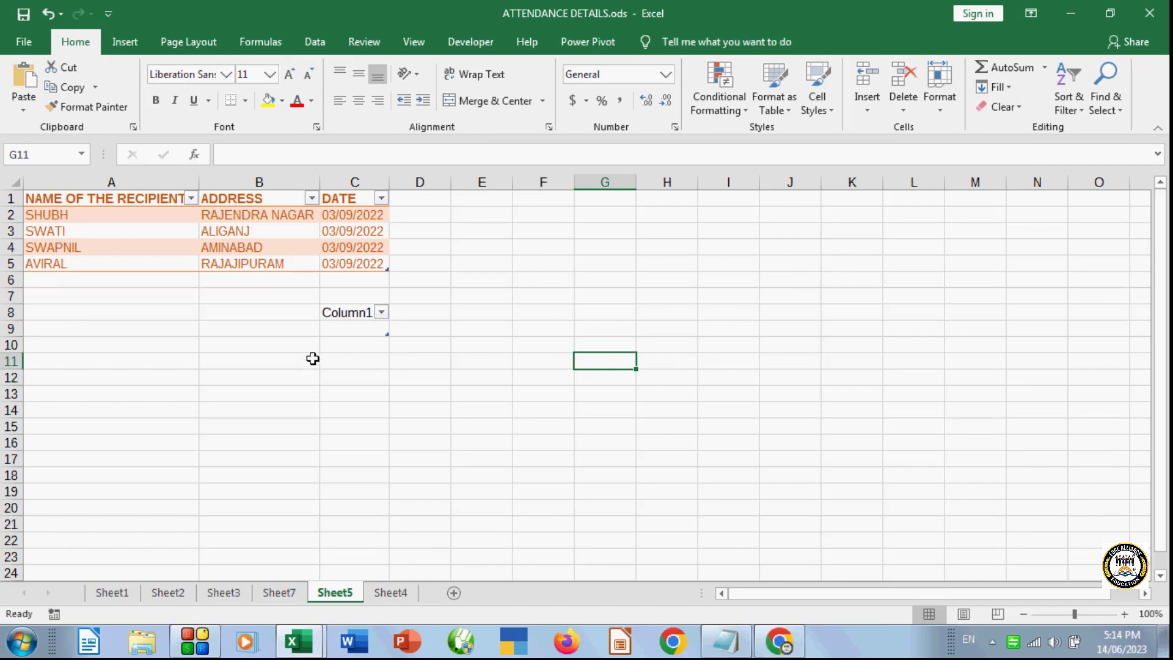
- Load the address table in A1:C5 on Sheet5 into the Power Query Editor as a query from table
drag(91, 198, 361, 255)
click(314, 41)
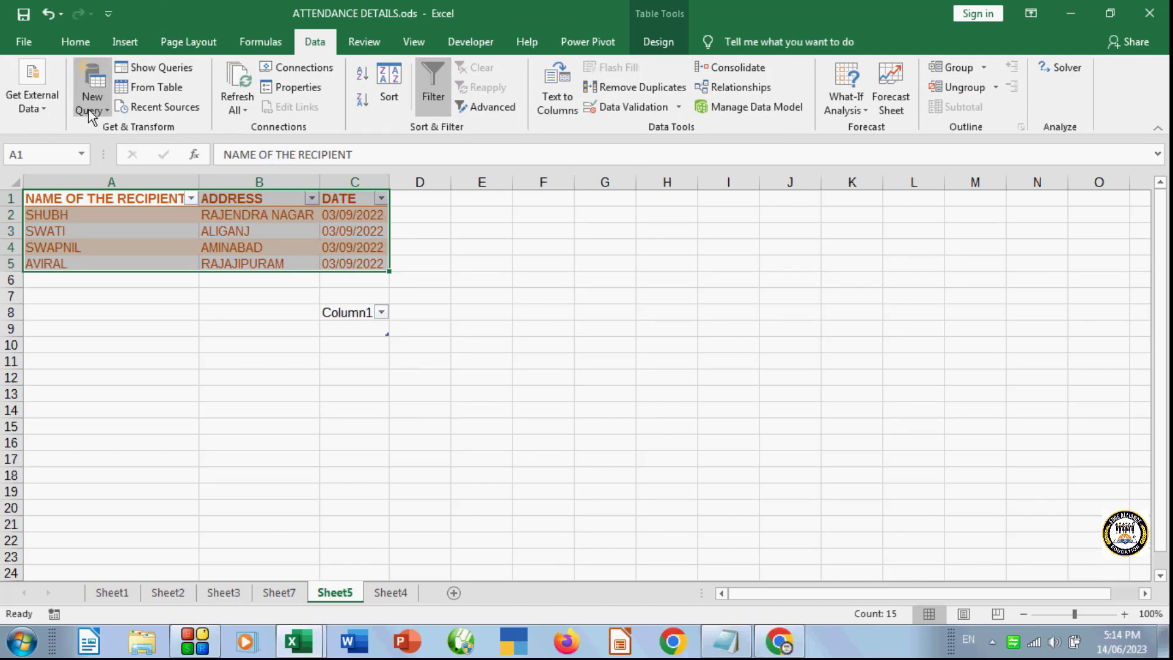
click(153, 90)
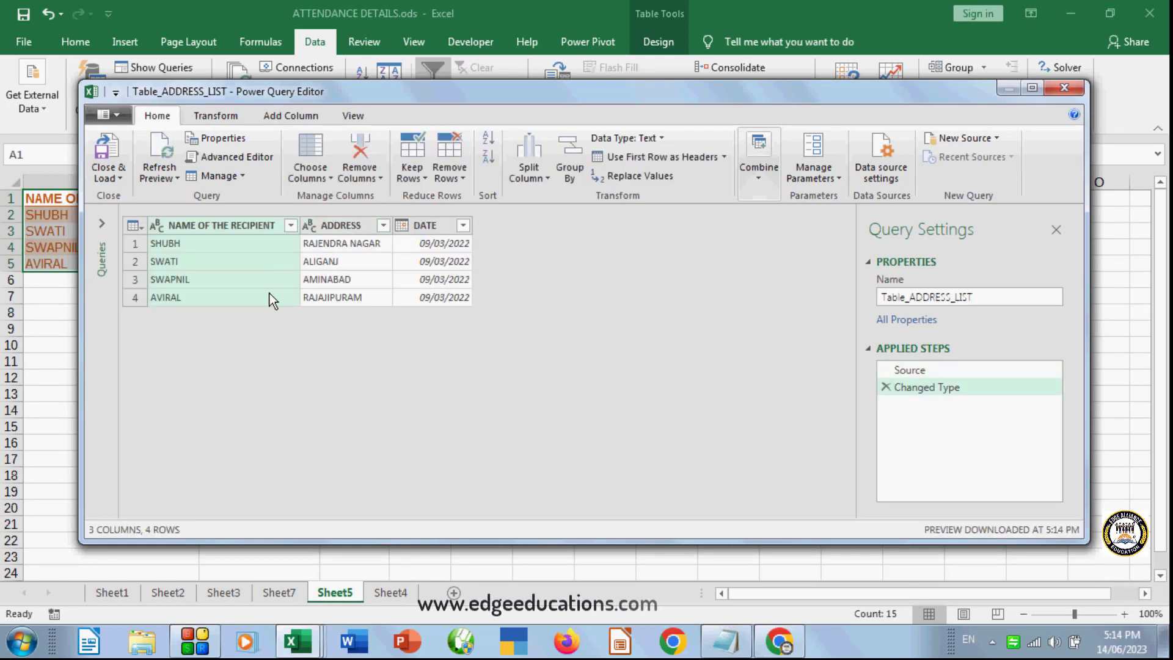
- Remove the DATE column from the address list query
click(383, 179)
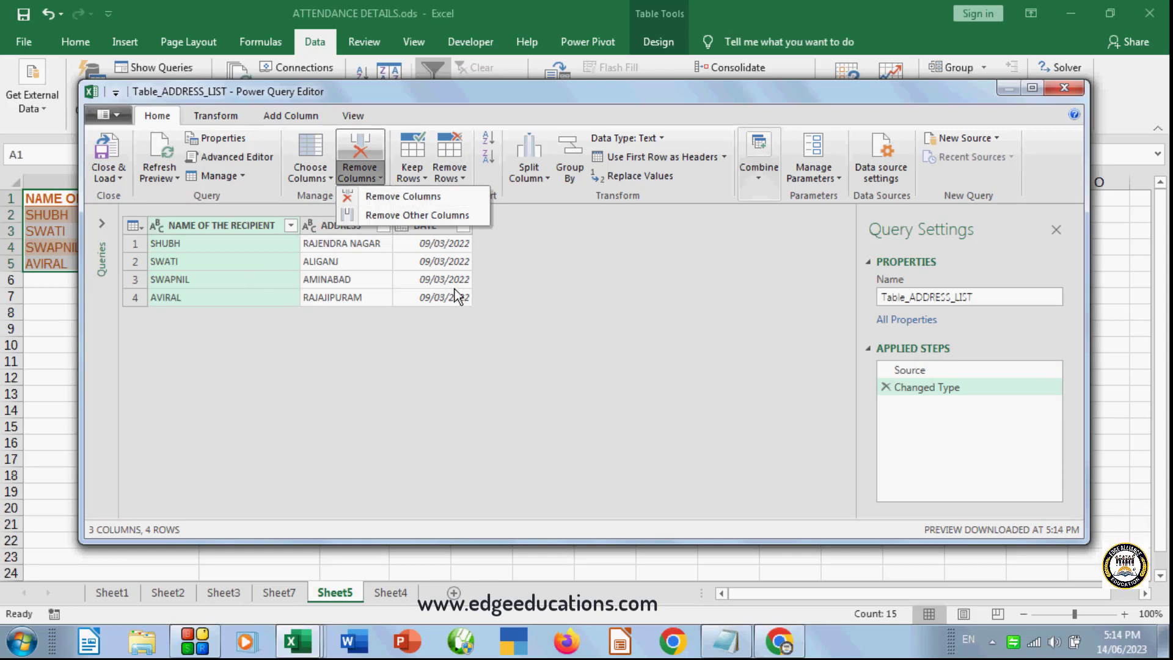
click(430, 258)
click(430, 257)
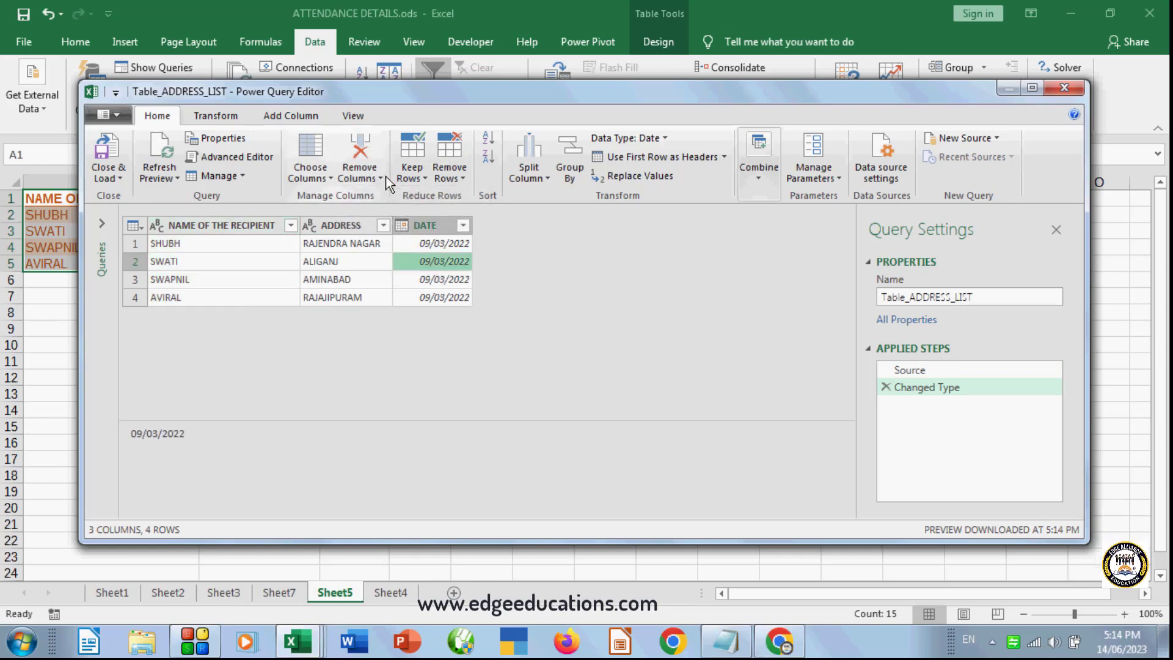
click(380, 179)
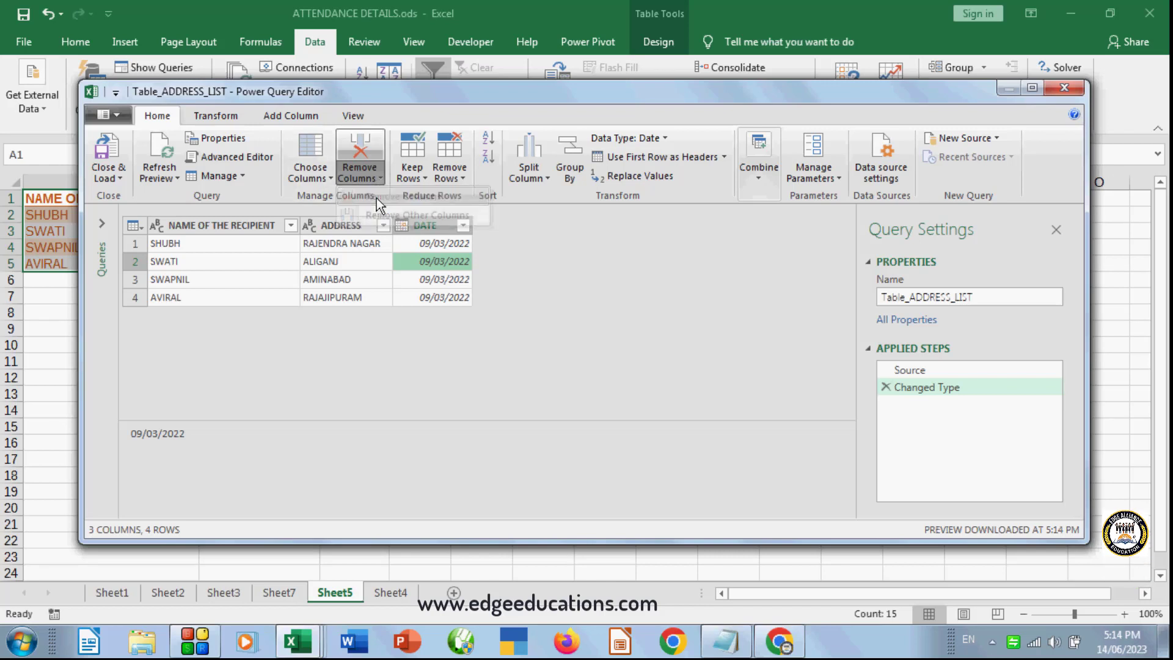
click(376, 198)
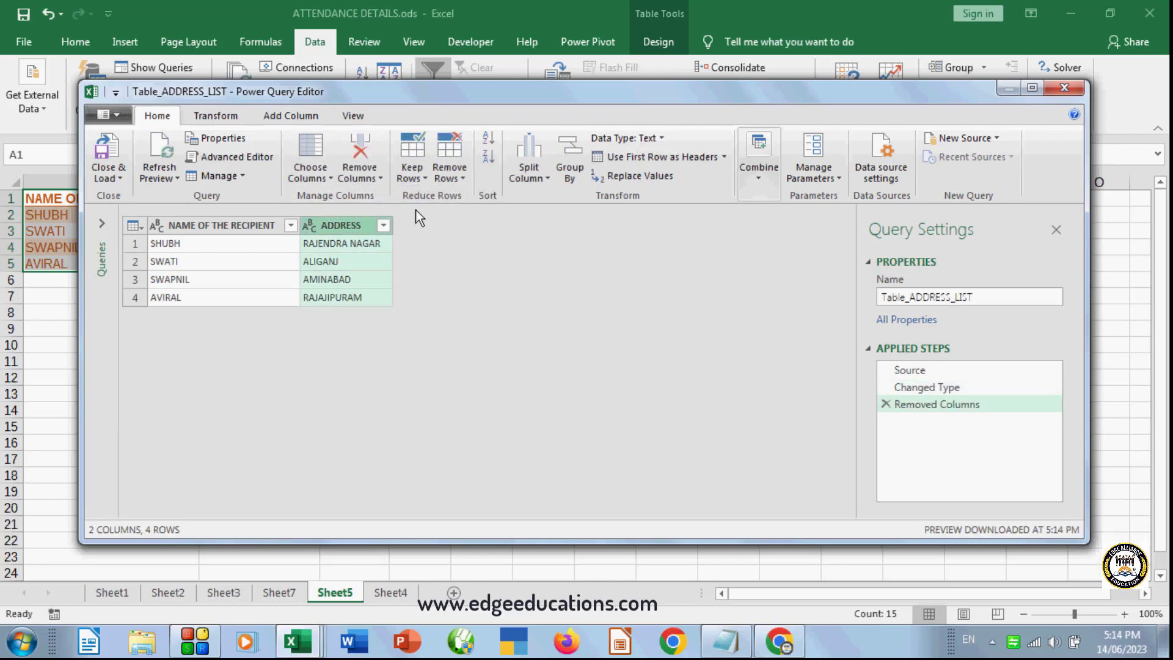
- Look at the options for keeping rows and close the Power Query Editor, discarding the query changes
click(425, 178)
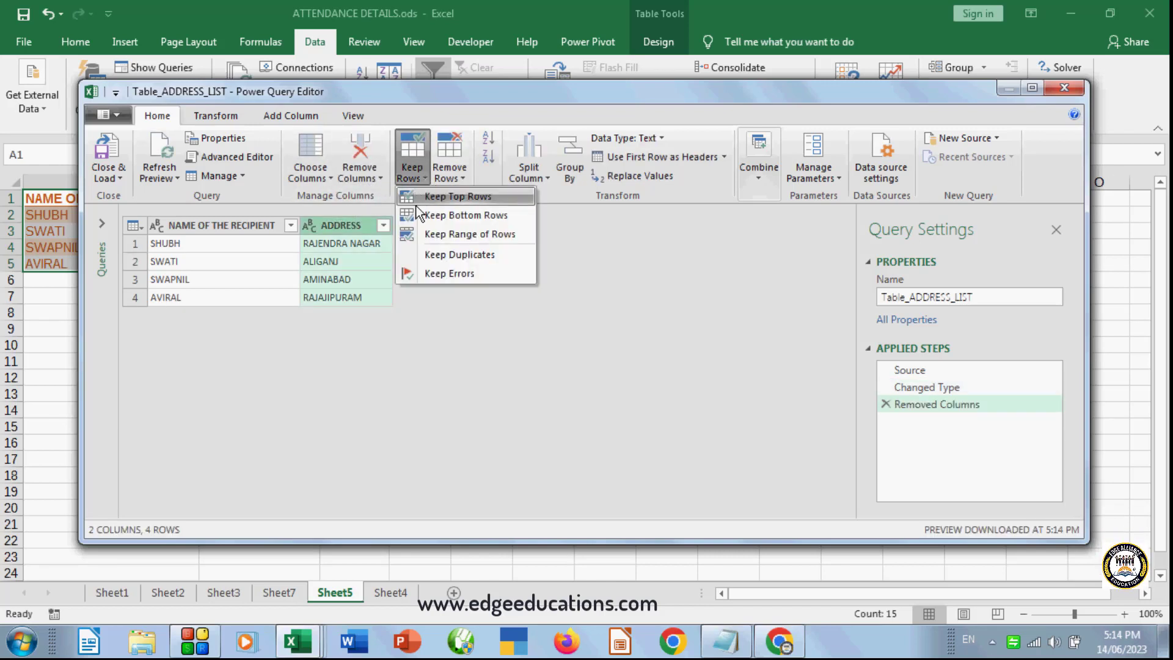
click(209, 260)
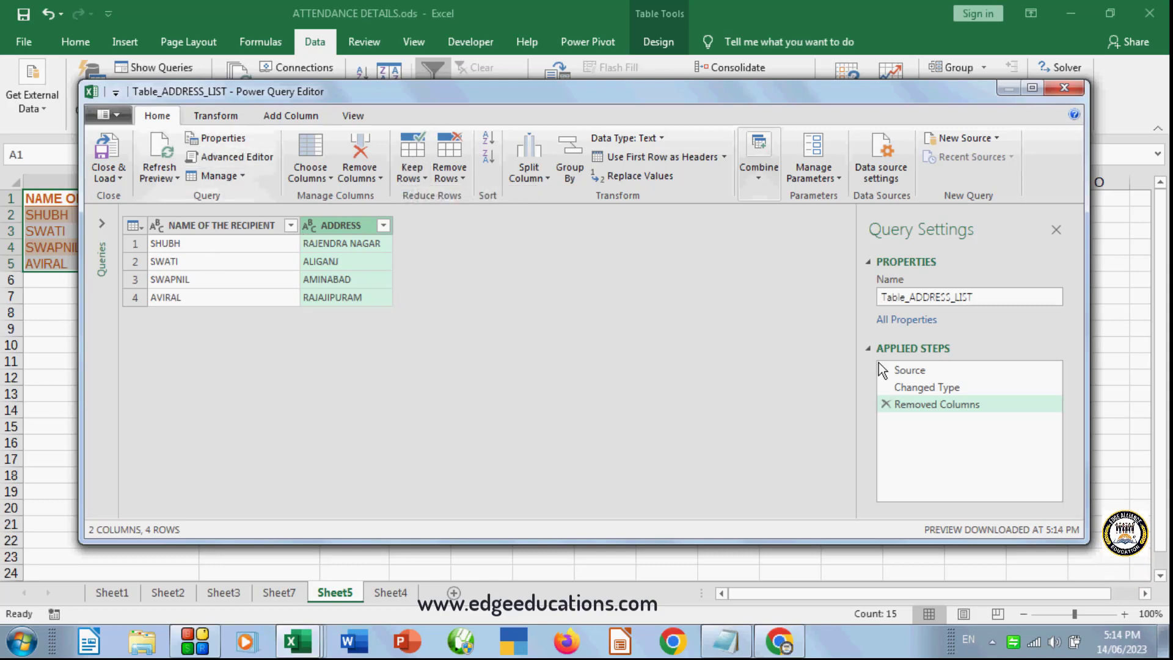
click(1066, 88)
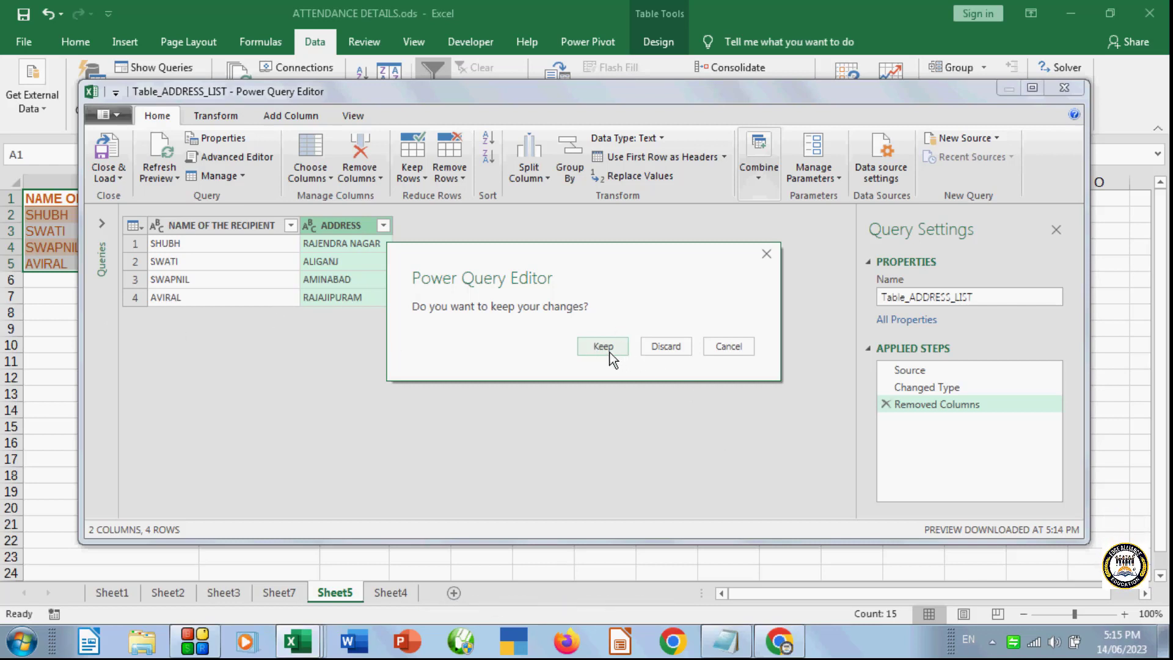
click(668, 349)
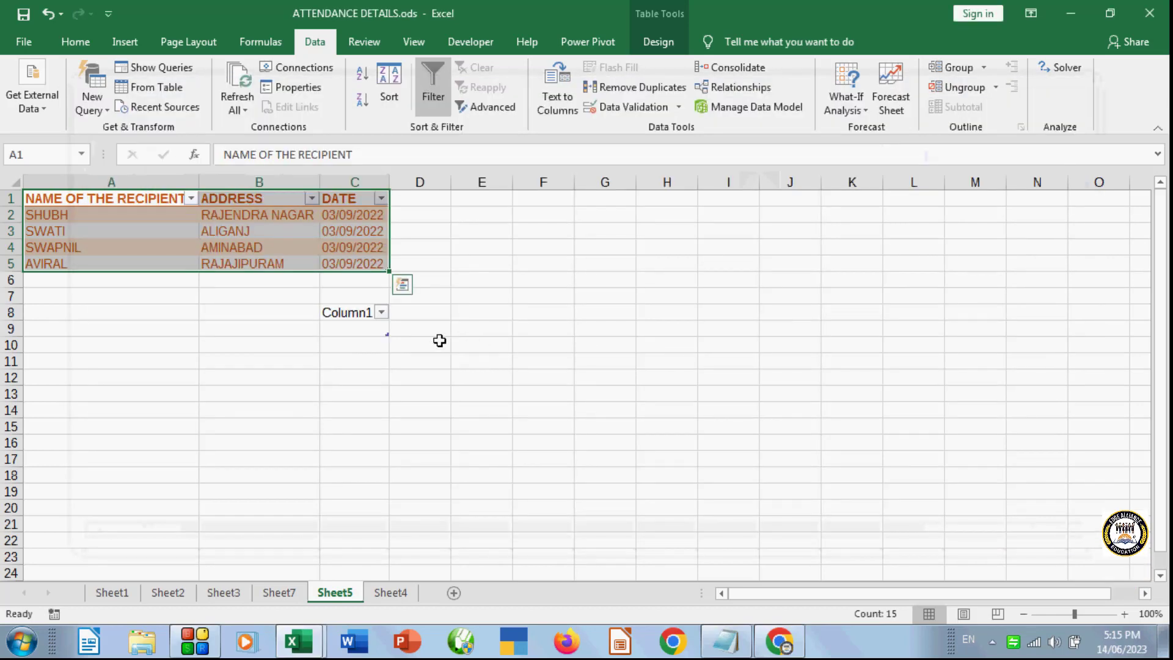
- Check the recent sources, the workbook connections and the refresh options on Sheet5 without changing anything
click(532, 333)
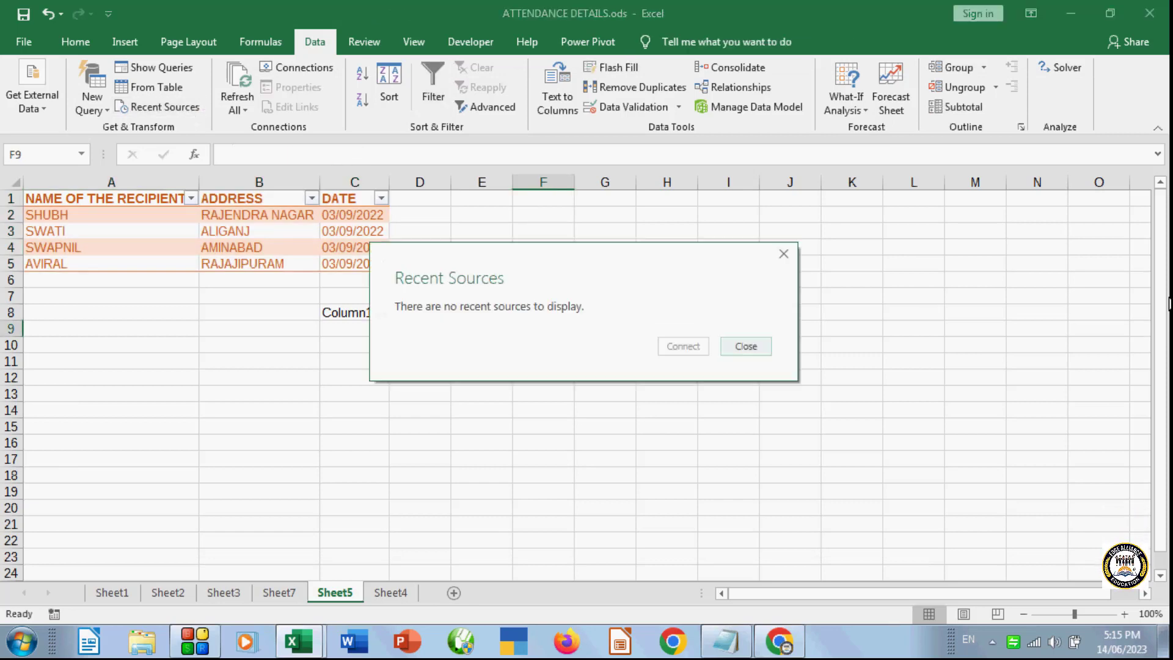
click(744, 354)
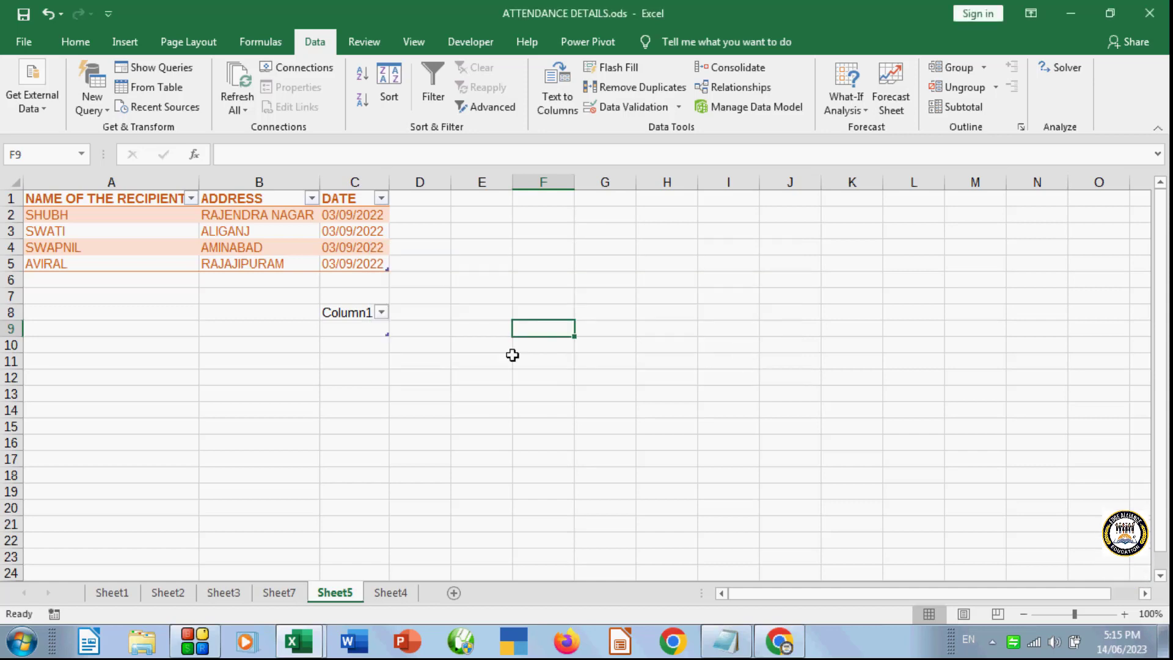
click(366, 358)
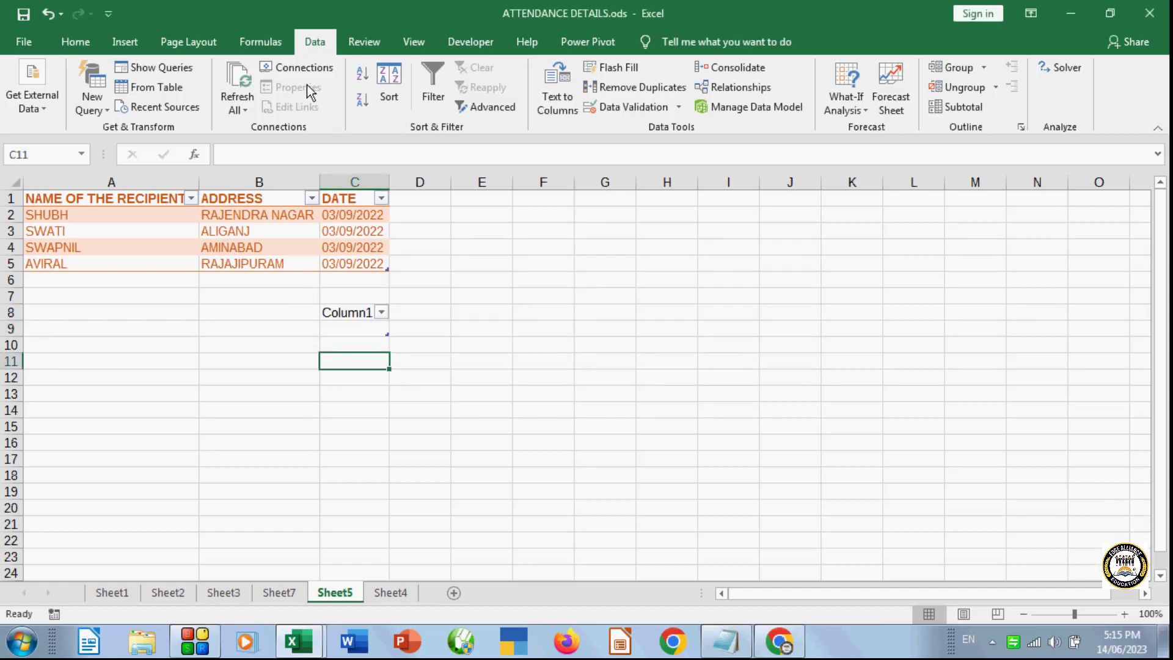
click(299, 66)
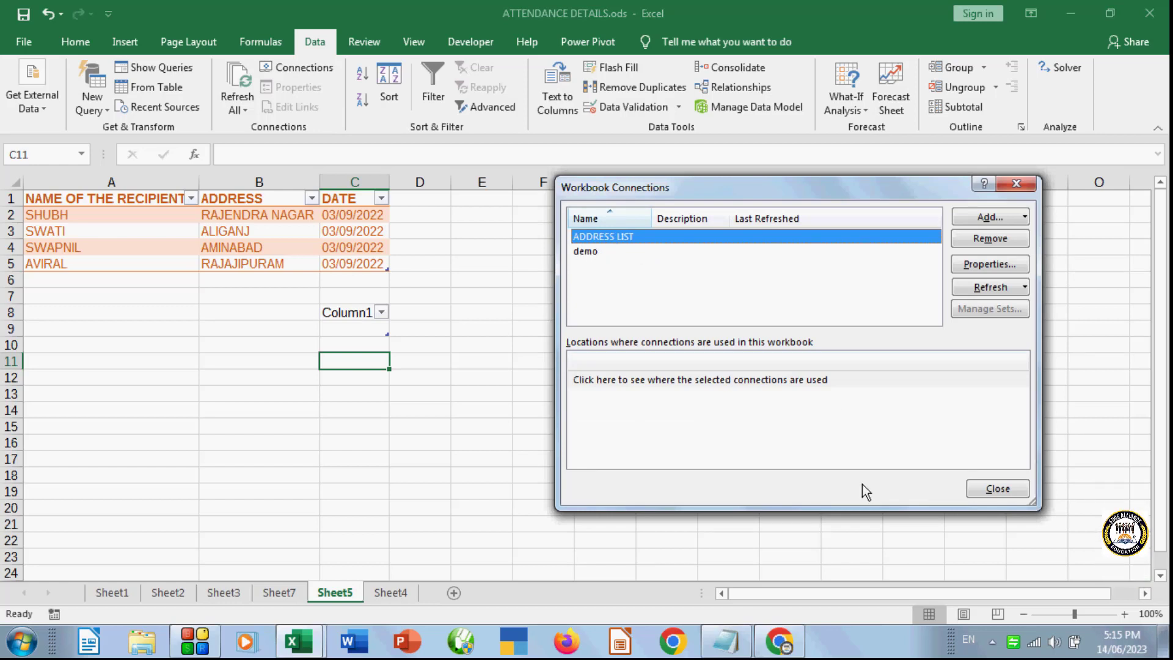
click(997, 488)
click(580, 390)
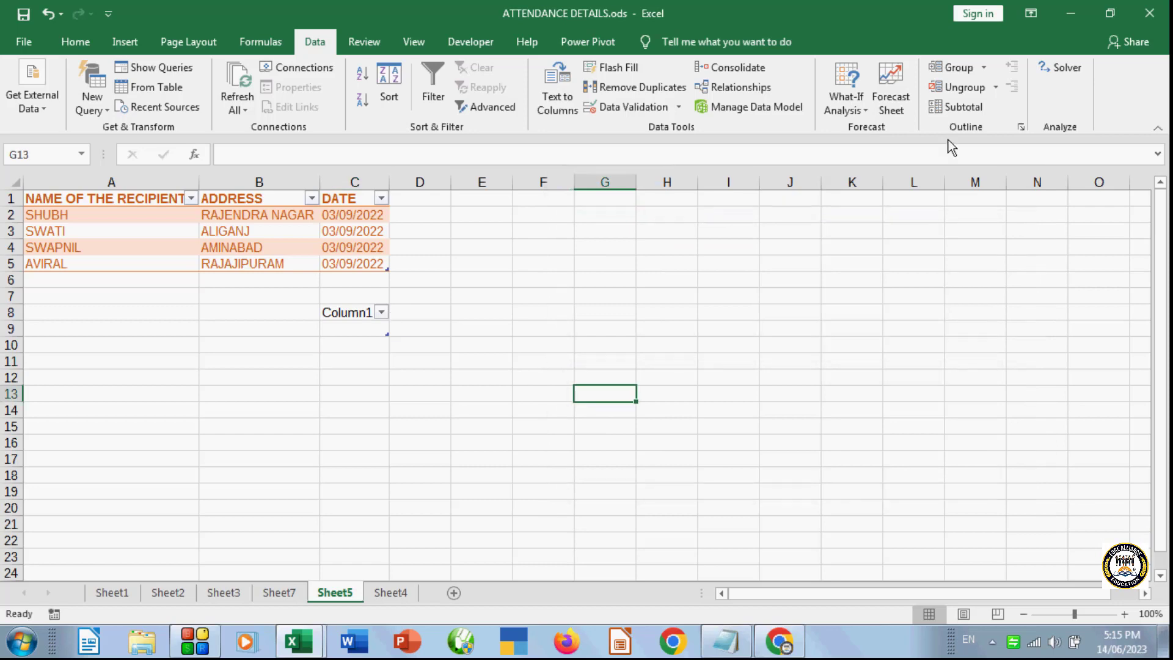
click(577, 360)
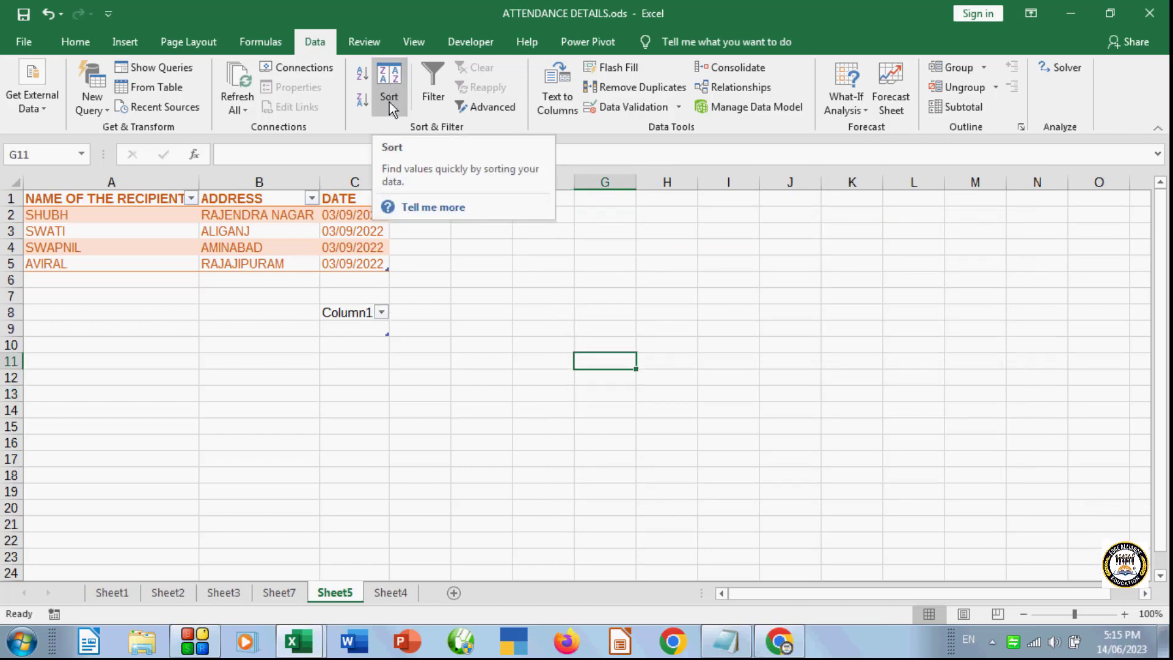
click(245, 108)
click(492, 363)
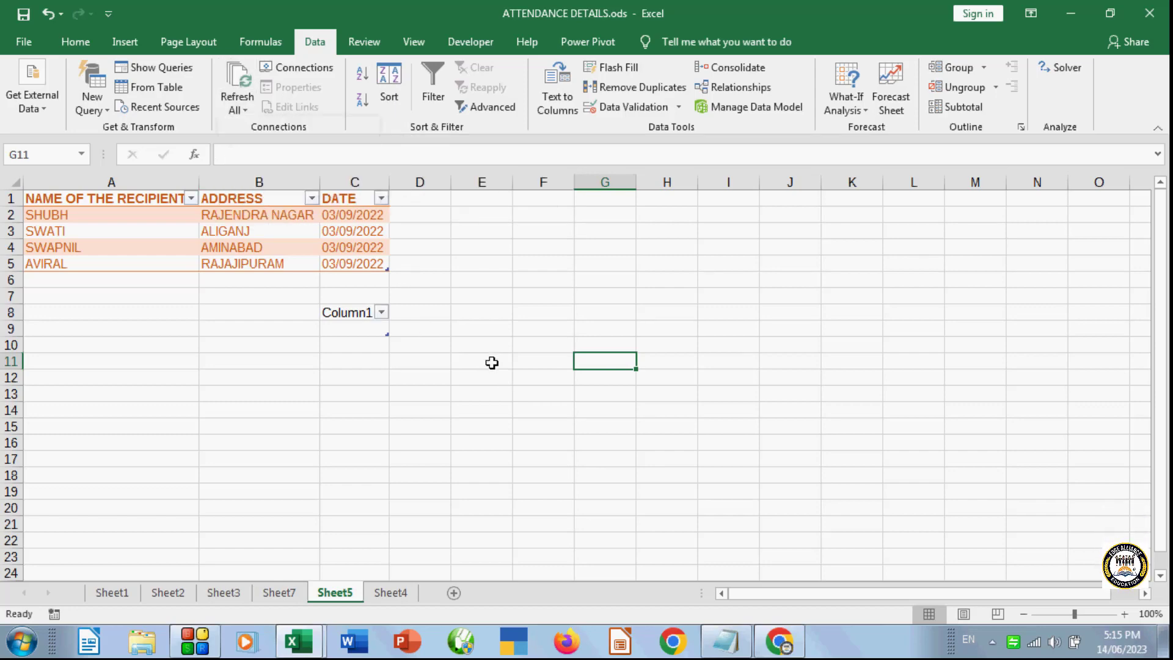
- Go to Sheet7, switch to Notepad and place the demo.txt window beside the imported text data
click(389, 592)
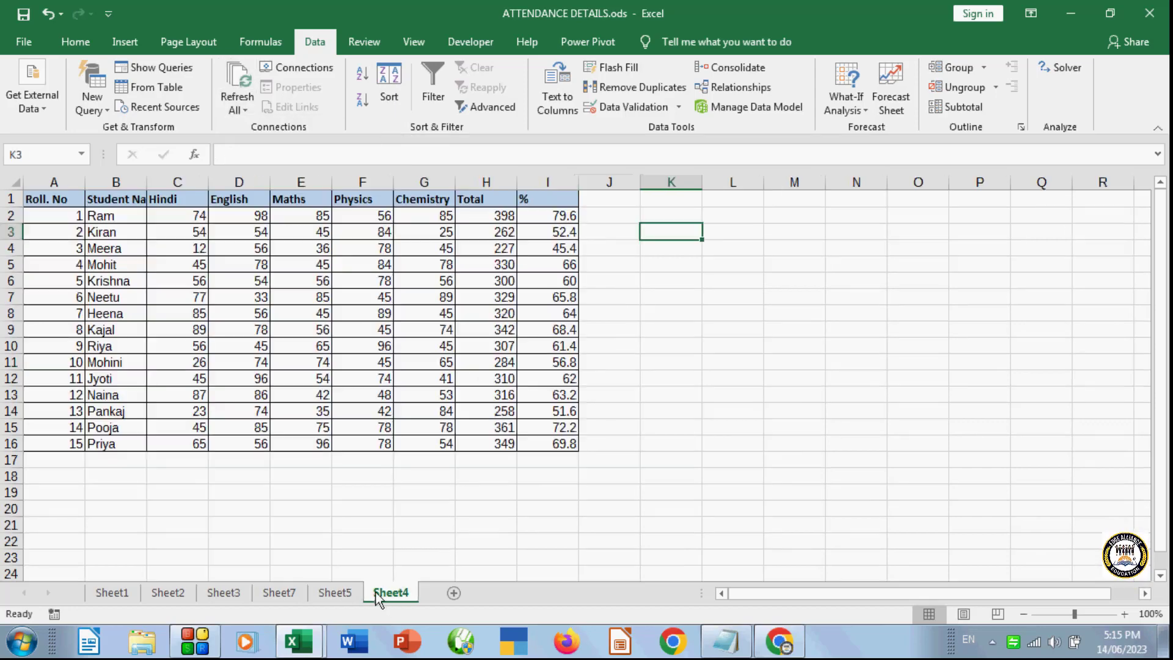
click(293, 596)
click(461, 365)
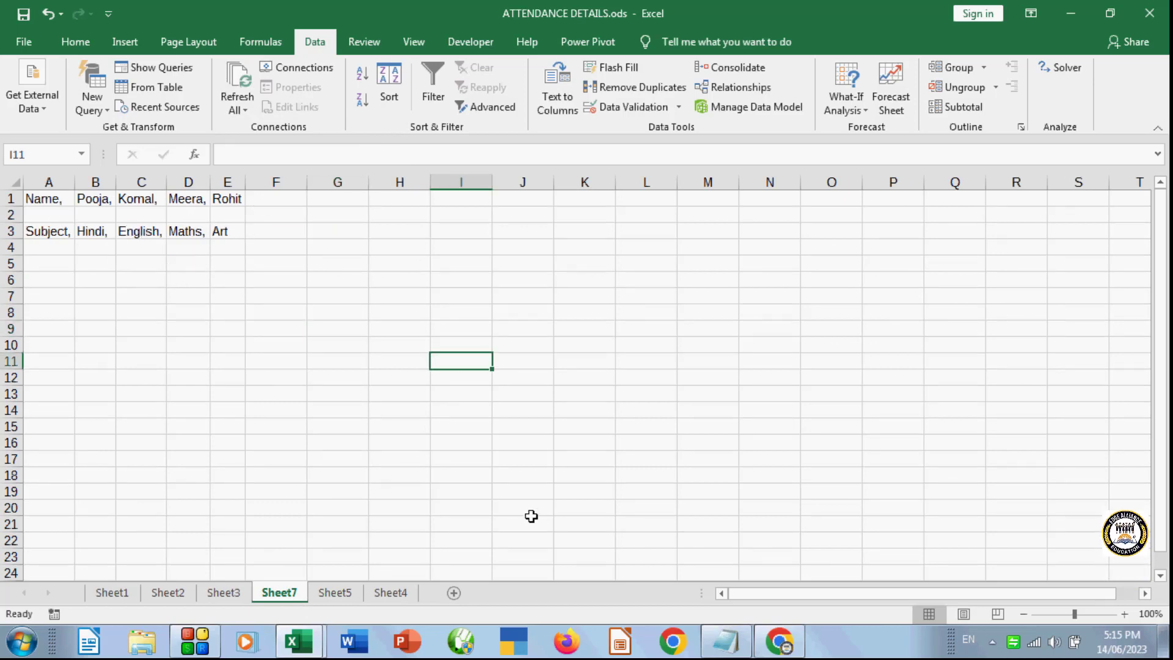
click(725, 641)
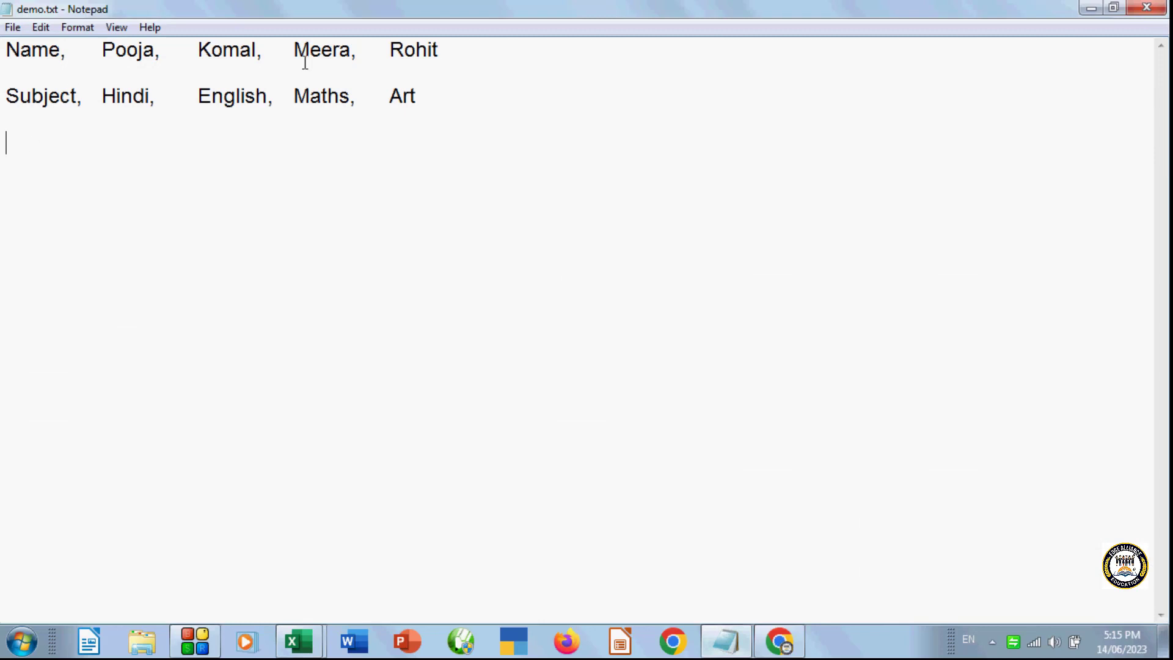
click(1113, 7)
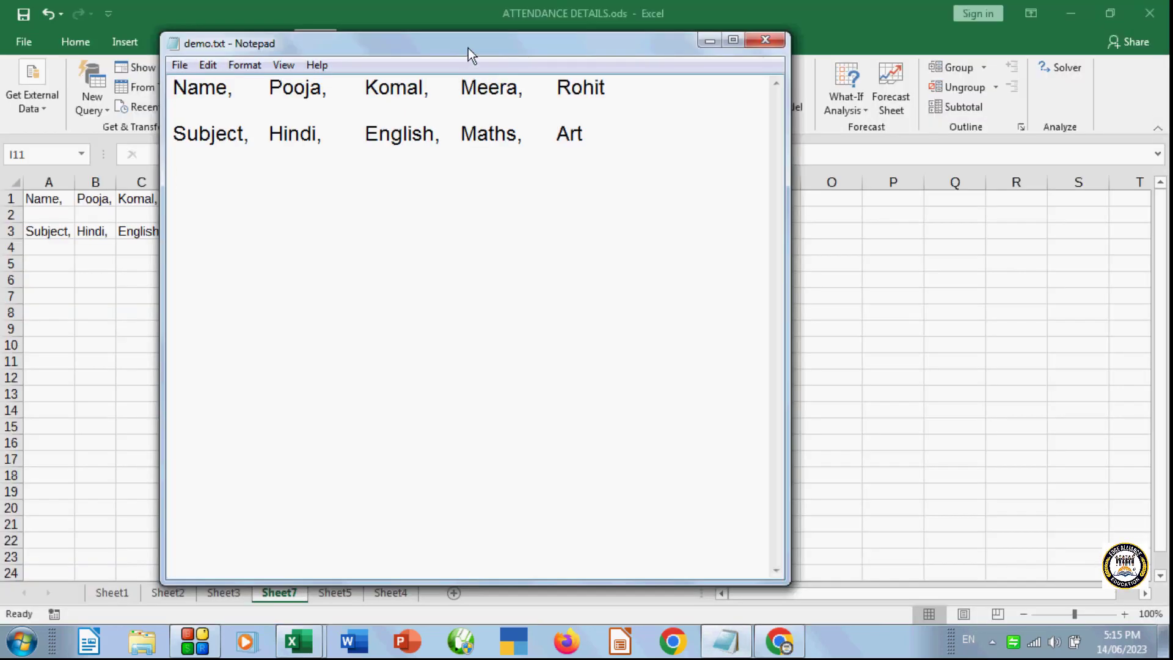
drag(467, 47, 816, 60)
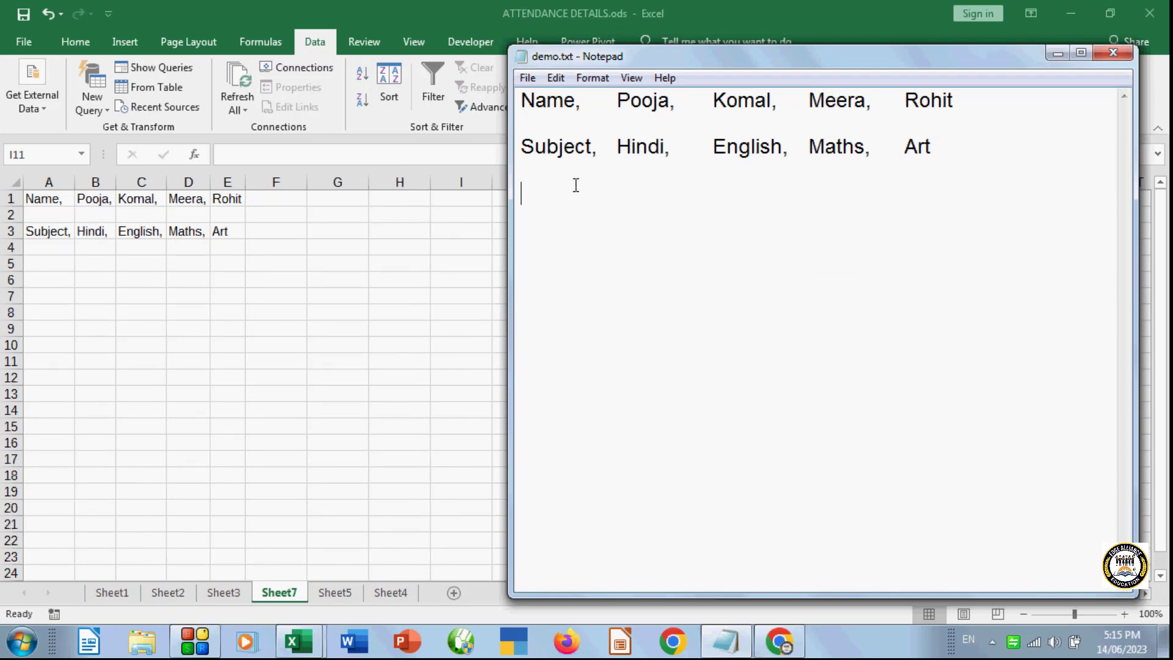
- Add a third line to demo.txt with the comma- and tab-separated entries Fees, 4500, 6320, 8500 and 582, and save the file
text(F)
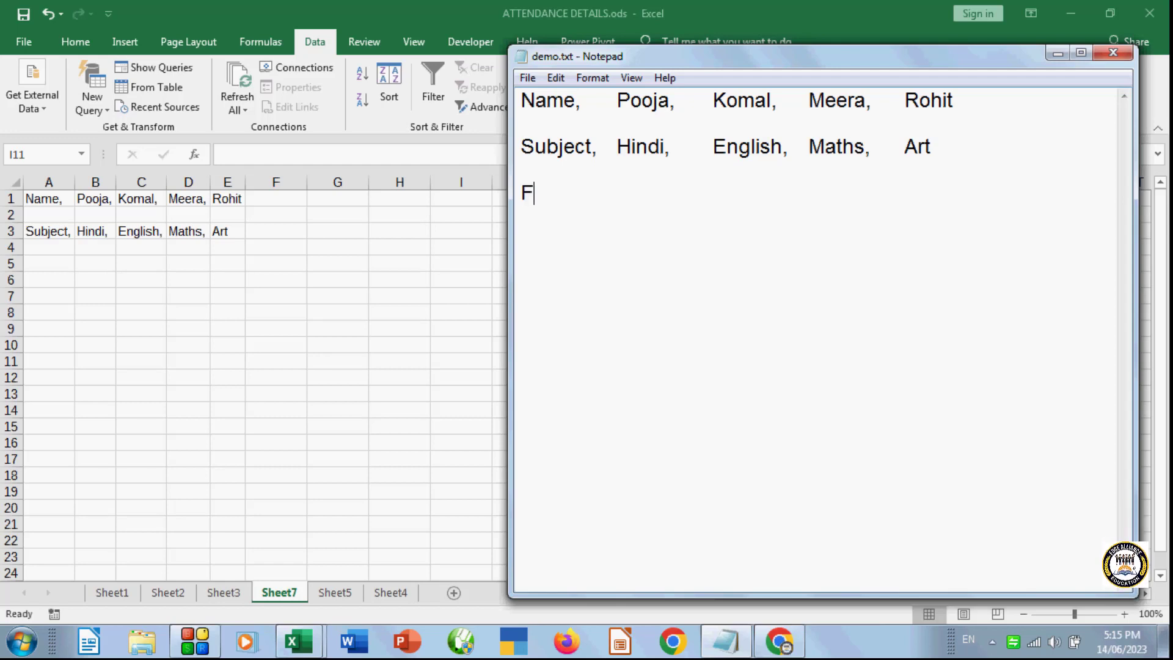
text(ees)
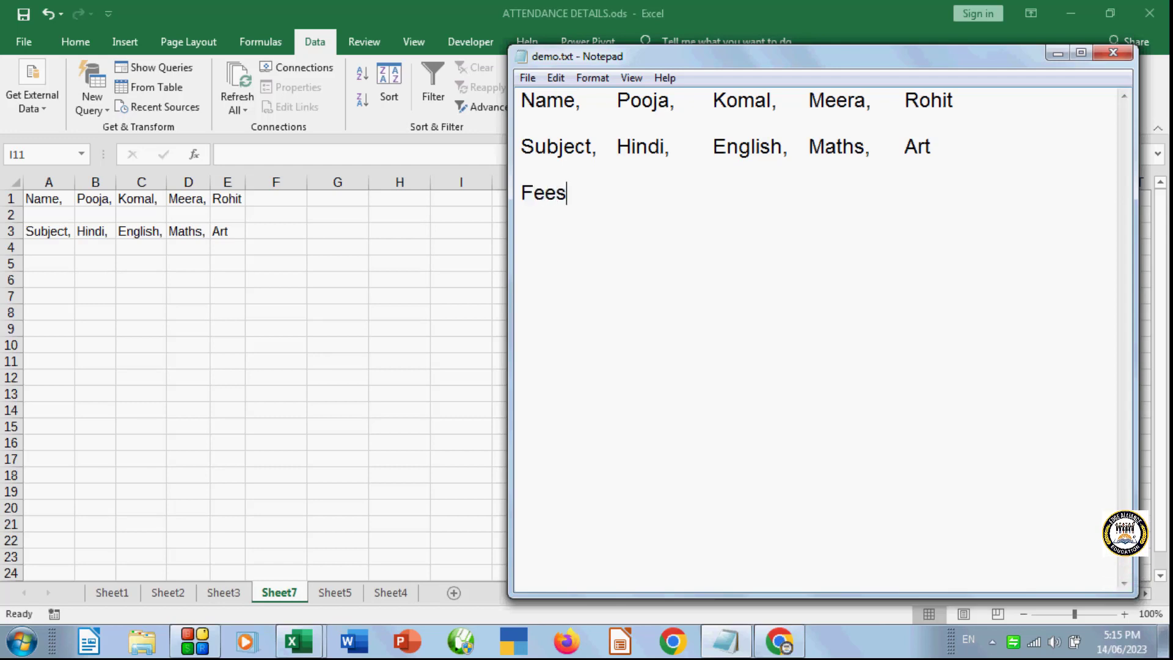
text(,)
key(Tab)
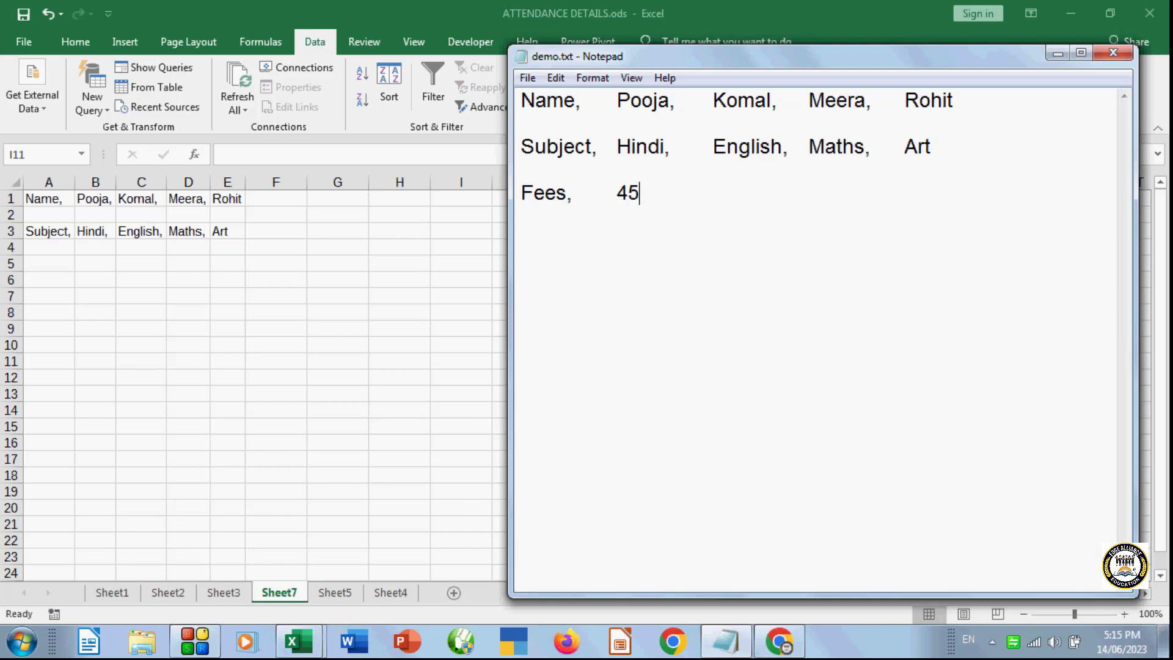
text(4500)
key(Tab)
text(,)
key(Tab)
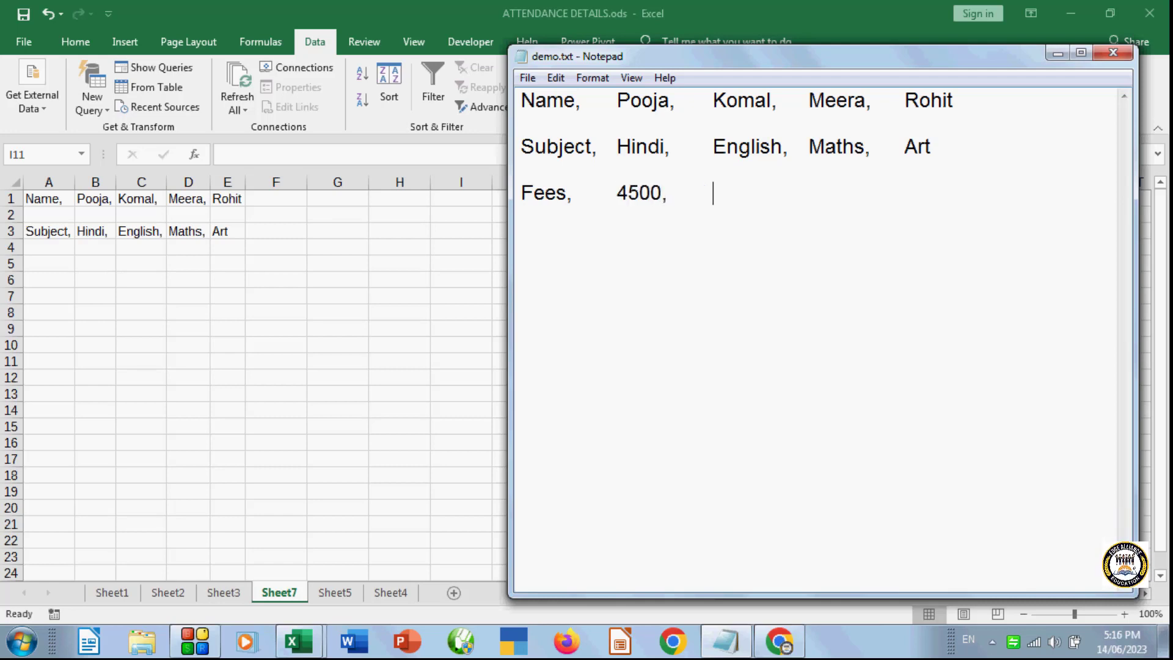
text(6320,	)
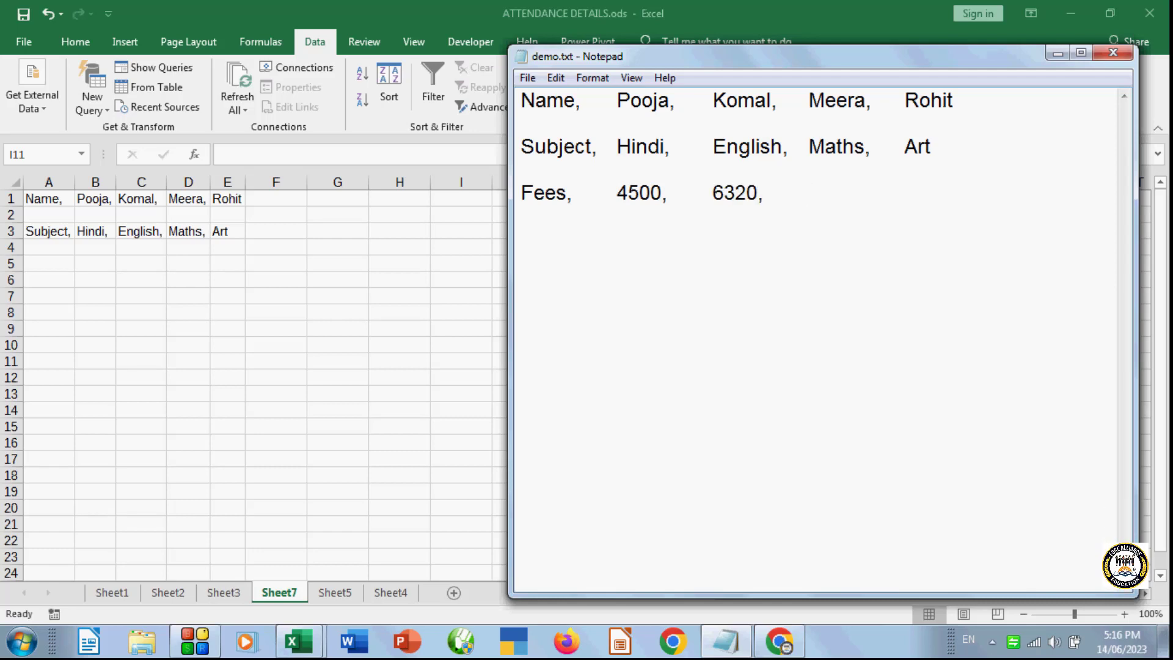
text(8500)
key(Tab)
text(,)
key(Tab)
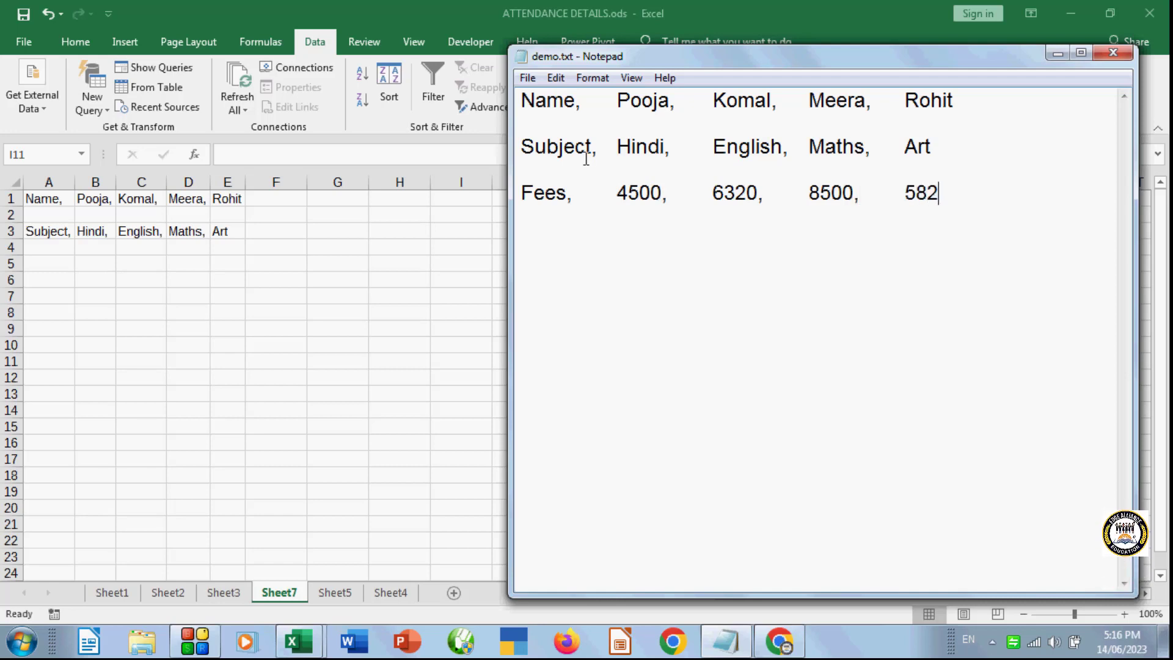
click(526, 78)
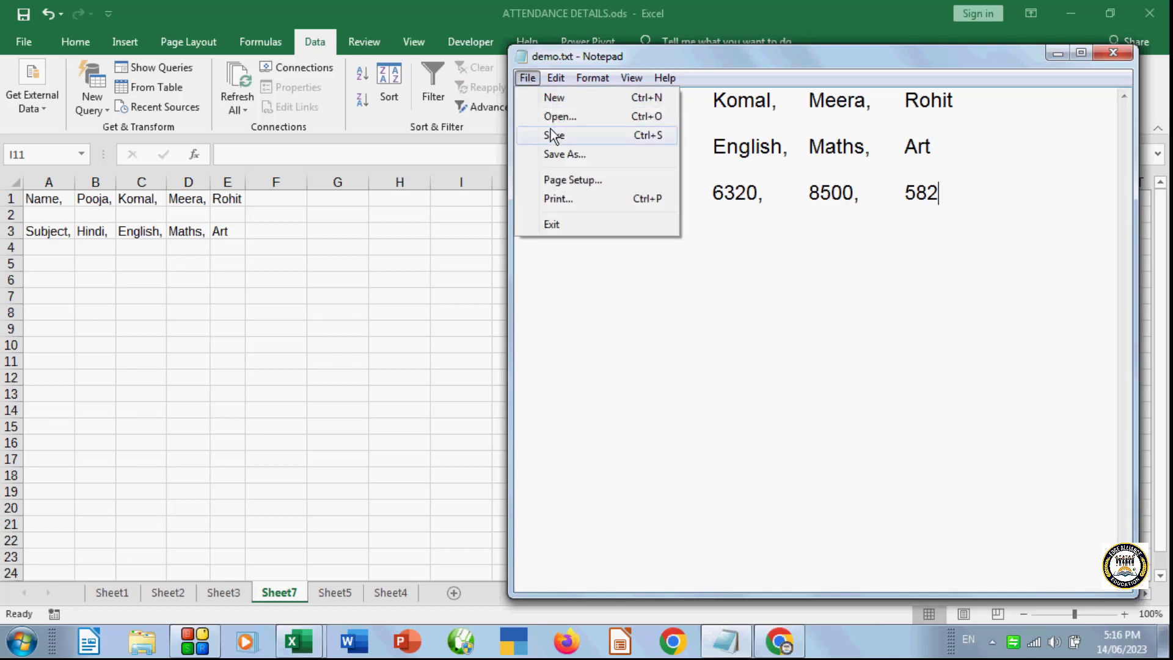
click(557, 134)
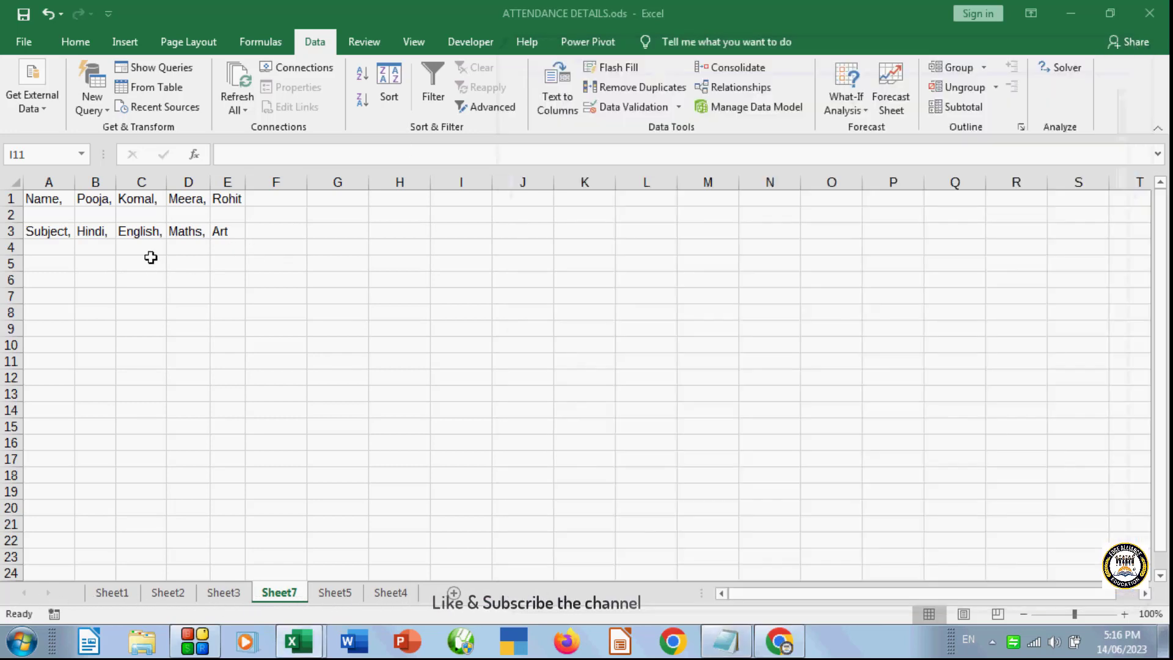
- Return to Excel and refresh all connections, importing the updated demo text file into Sheet7
key(alt+Tab)
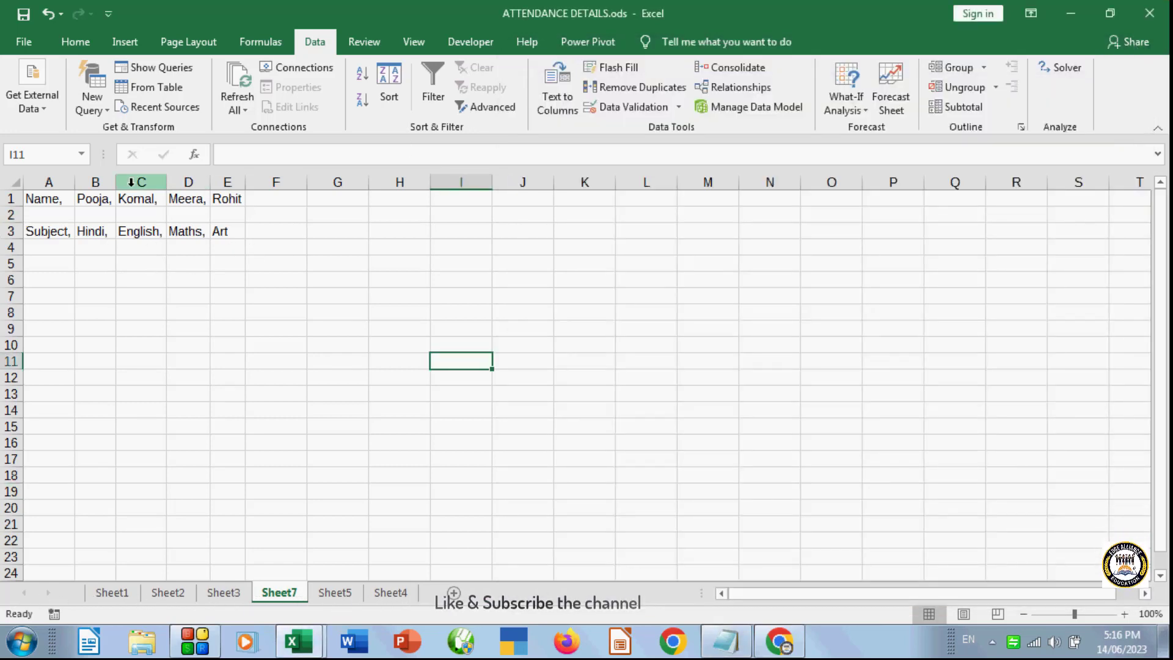
click(247, 109)
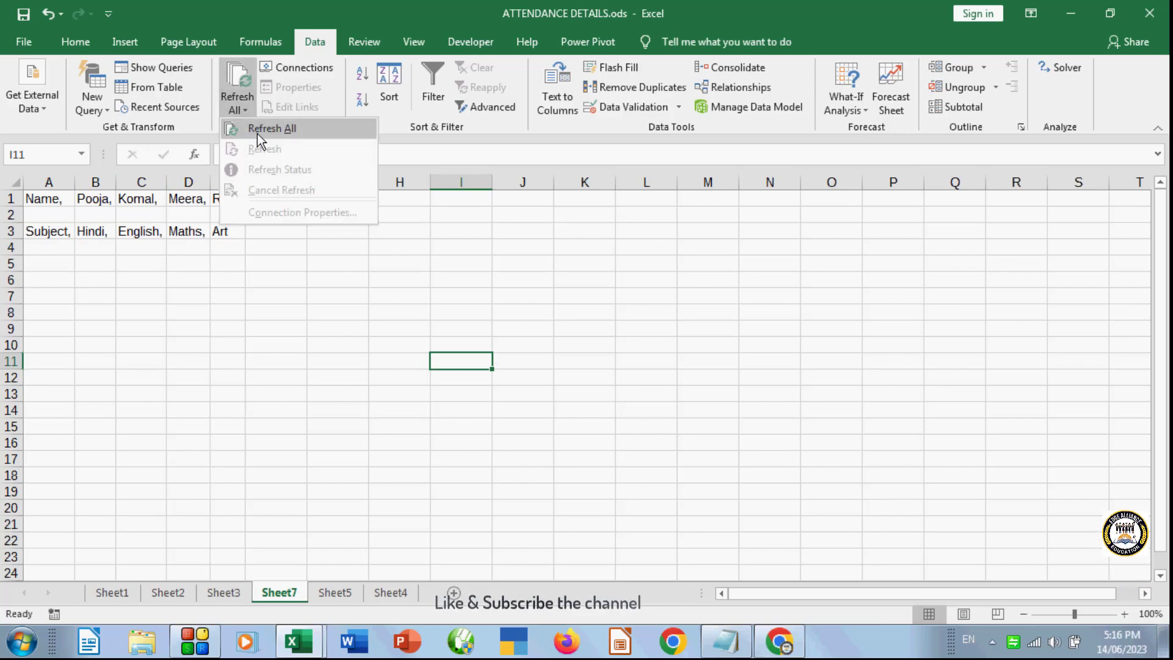
click(258, 134)
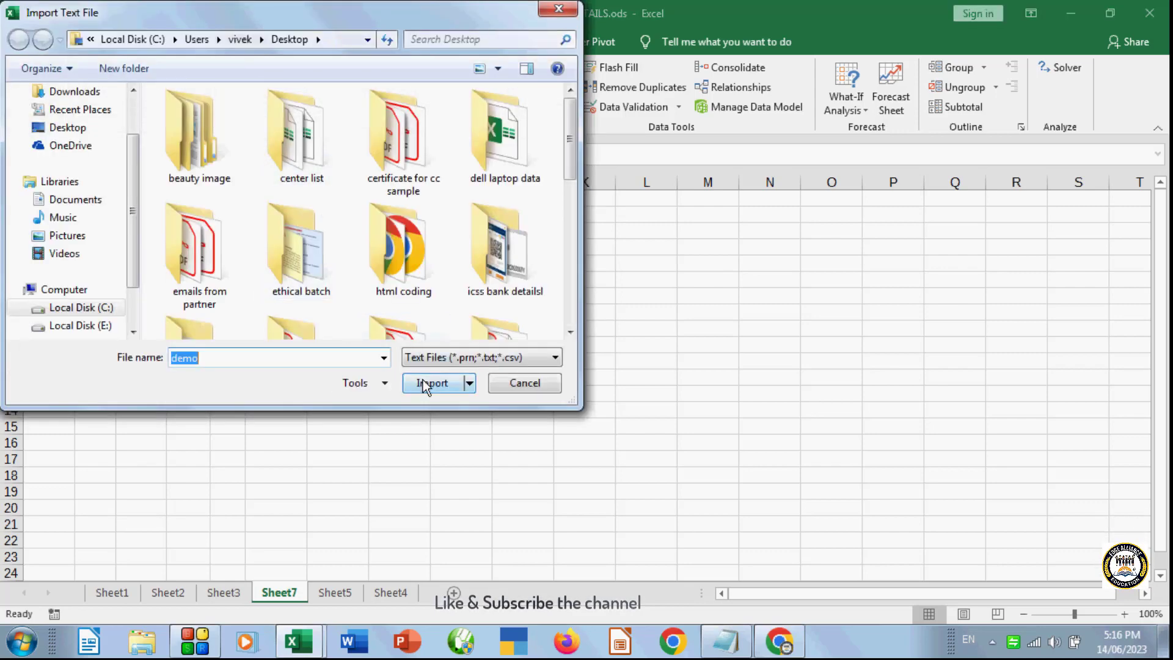
click(425, 383)
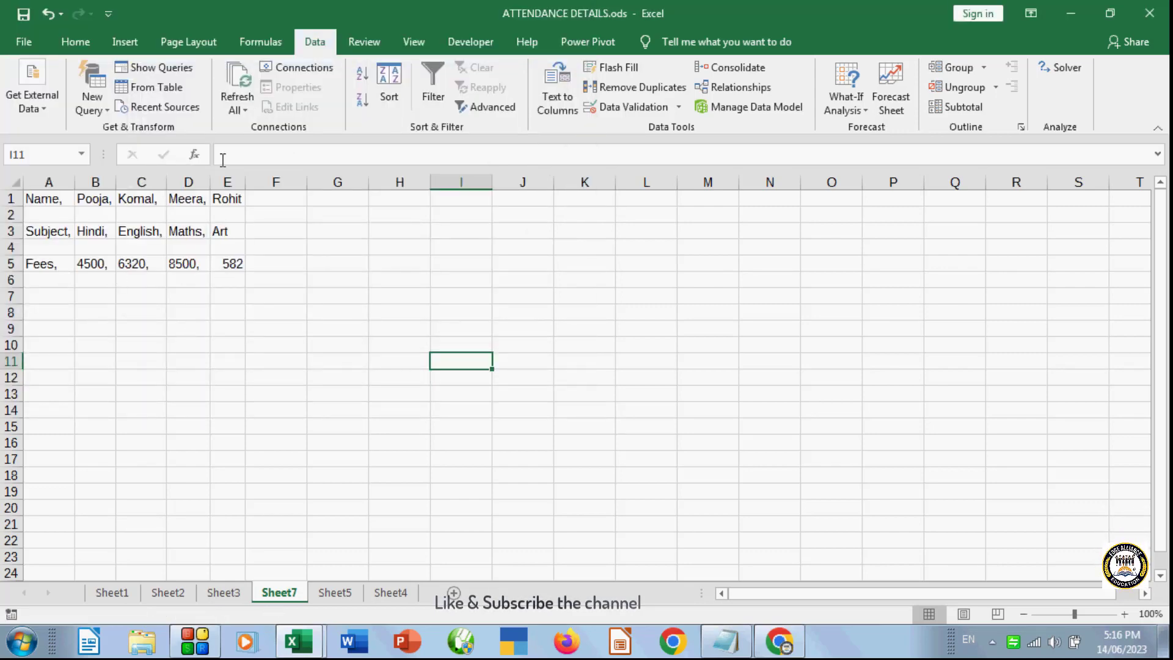
click(245, 110)
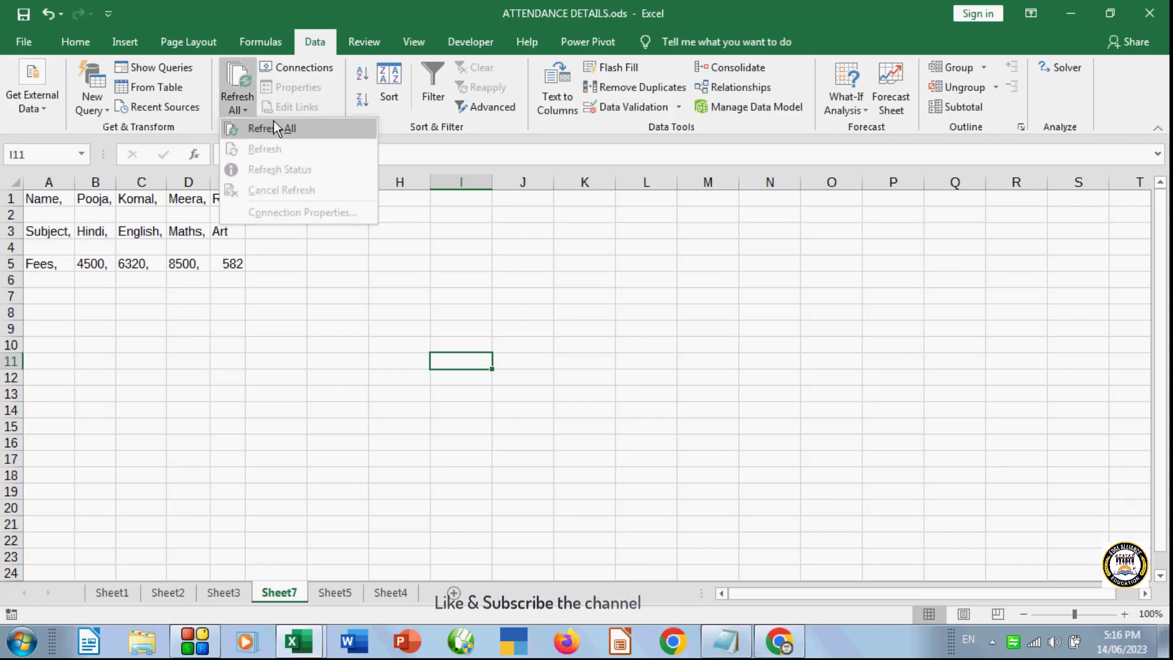
- Close the refresh options and go to the student marks table on Sheet4
click(255, 324)
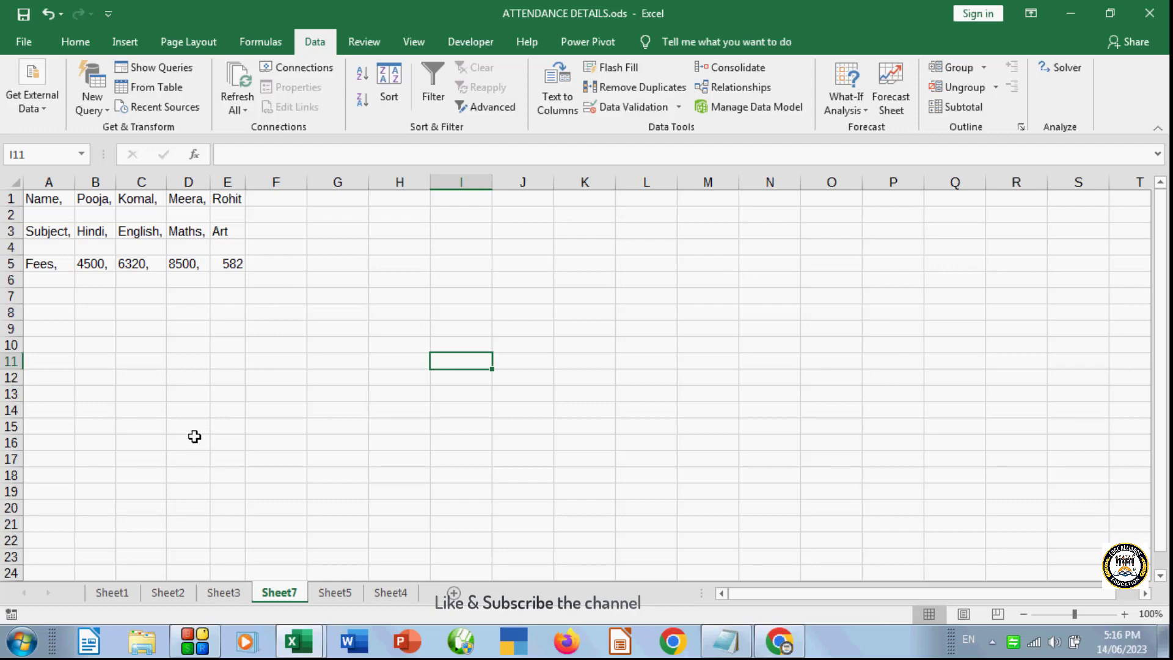
click(337, 594)
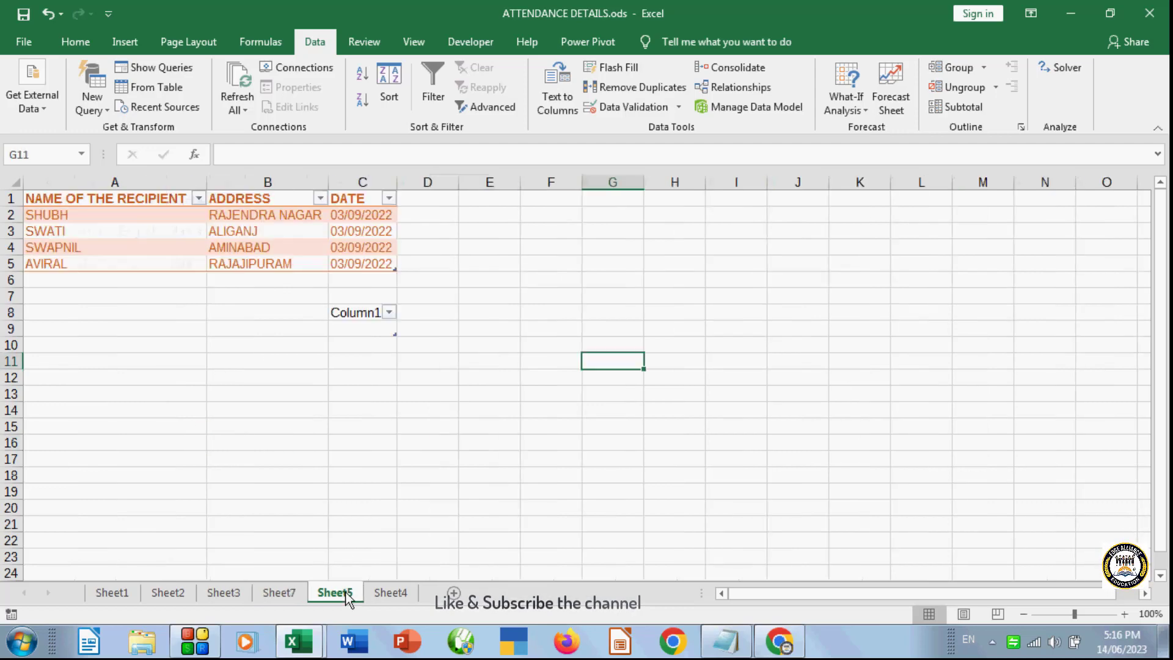
click(399, 597)
drag(794, 491, 733, 476)
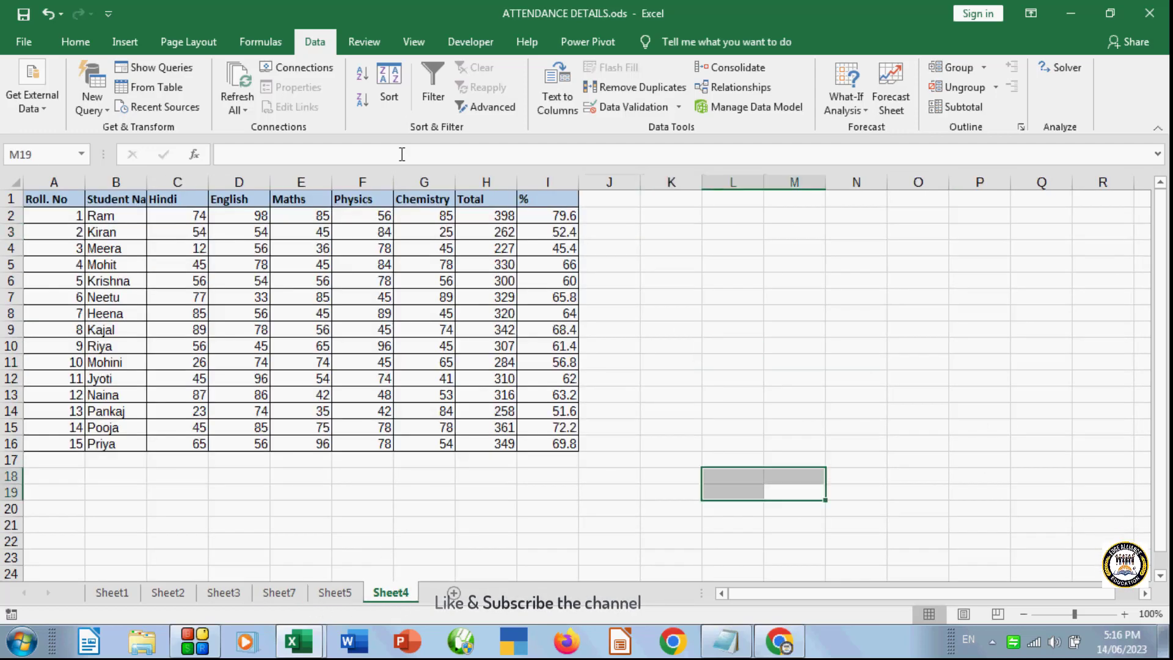
click(844, 380)
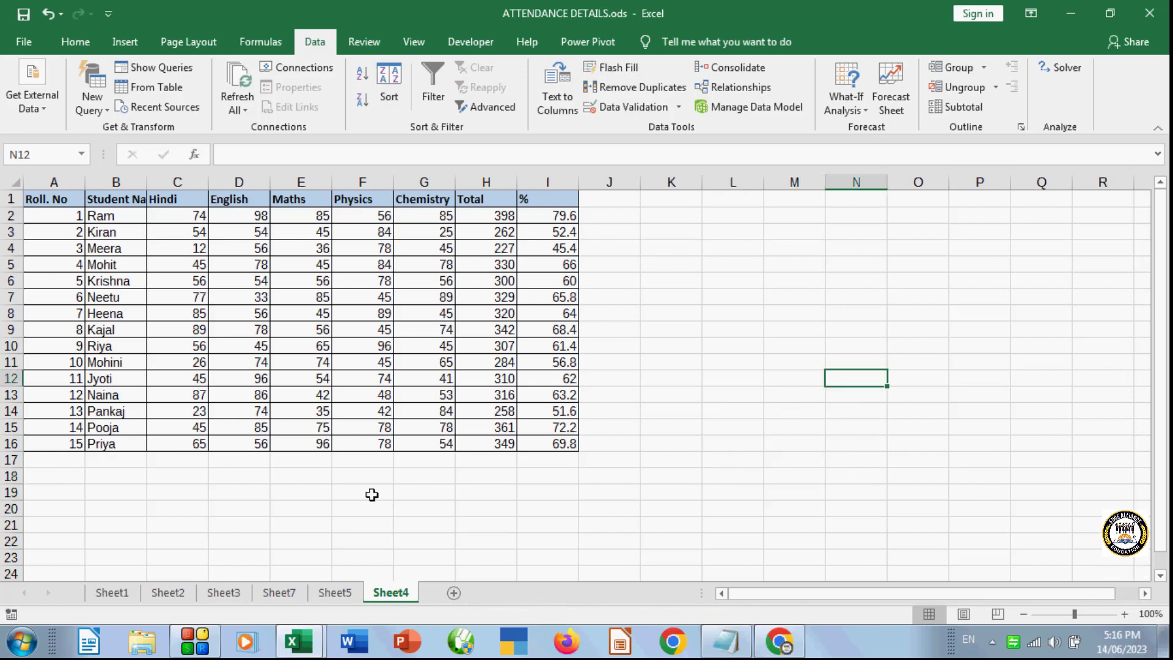
click(308, 493)
click(704, 427)
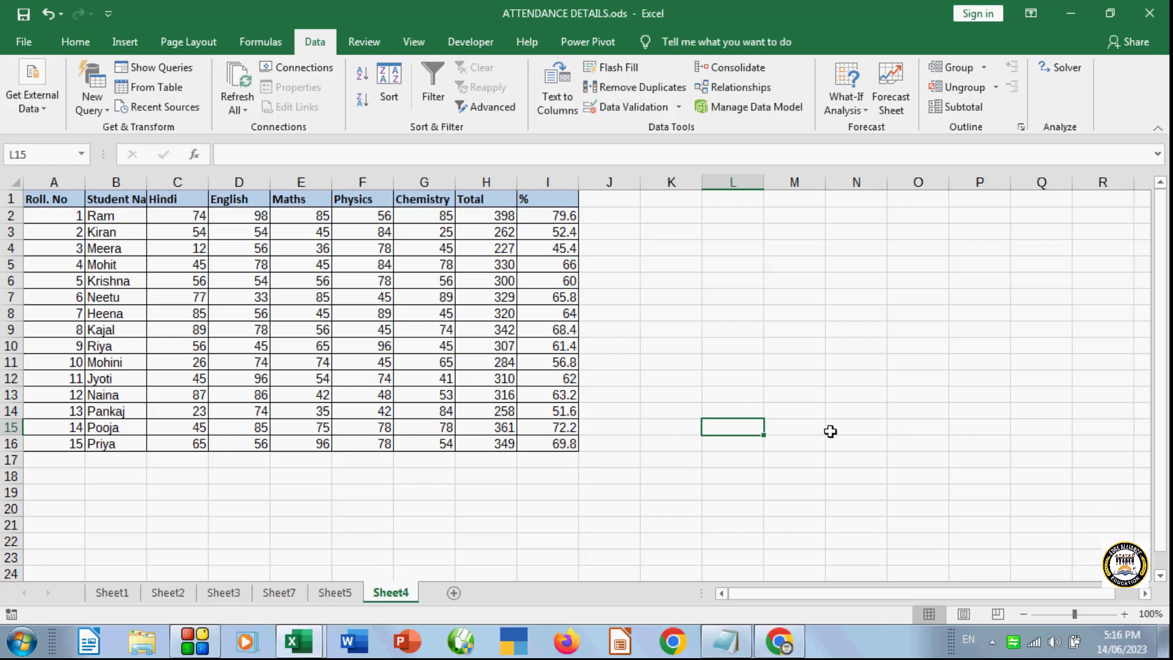
click(858, 366)
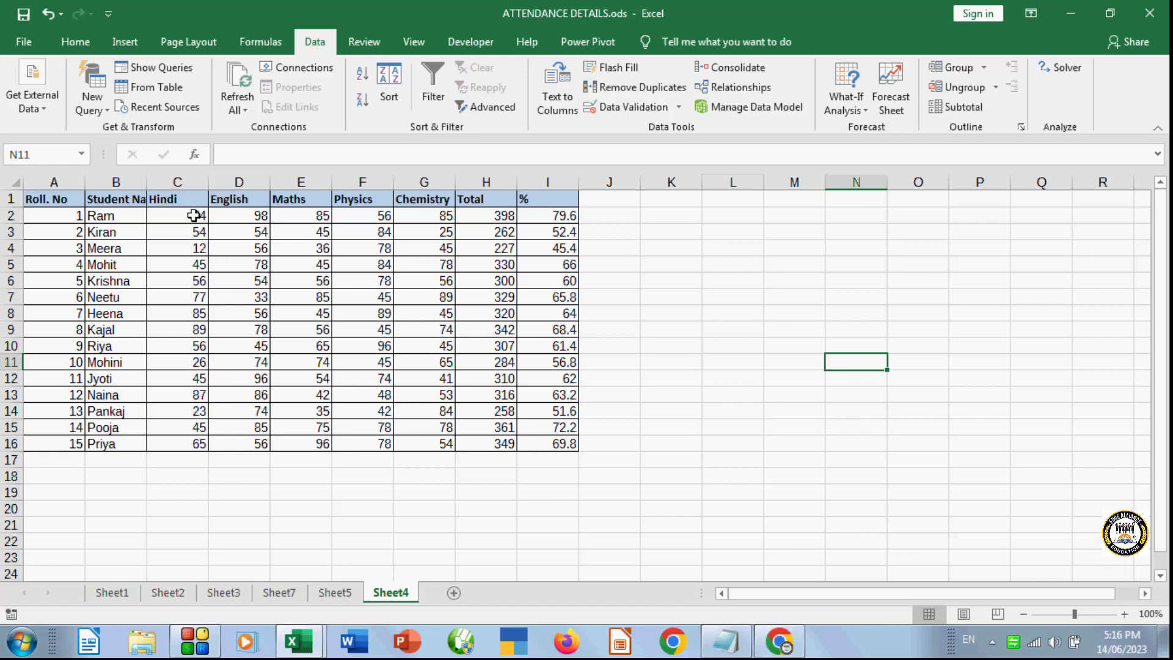
- Select the subject marks in C2:G16 and set up a custom sort on Cell Values
drag(193, 217, 416, 455)
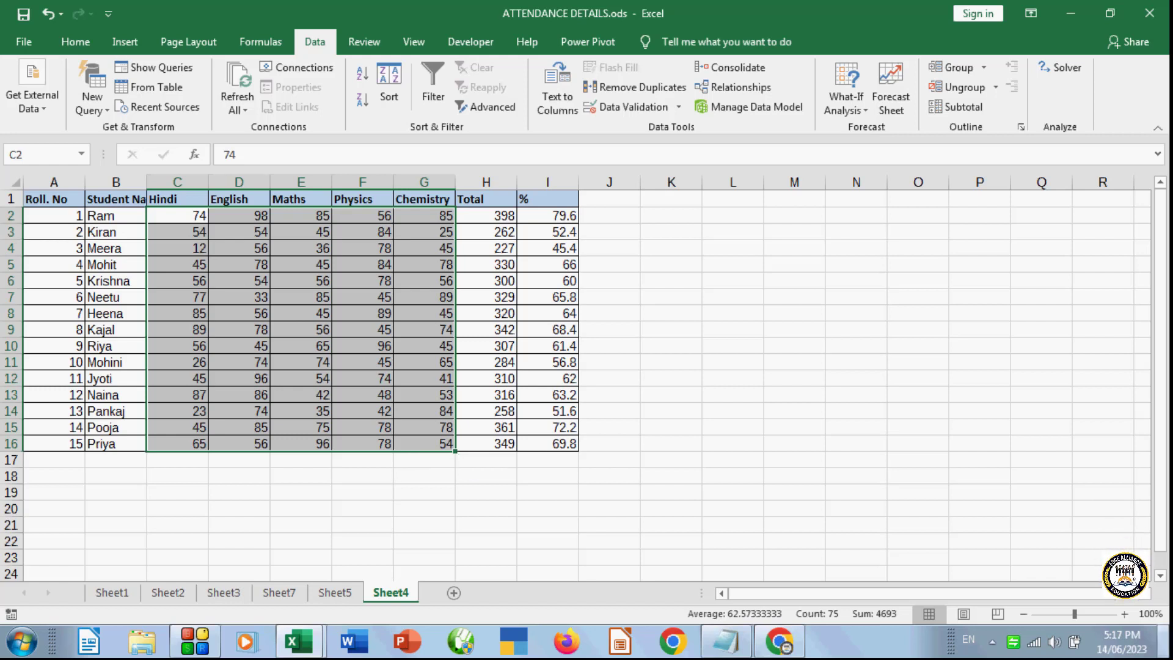
click(389, 86)
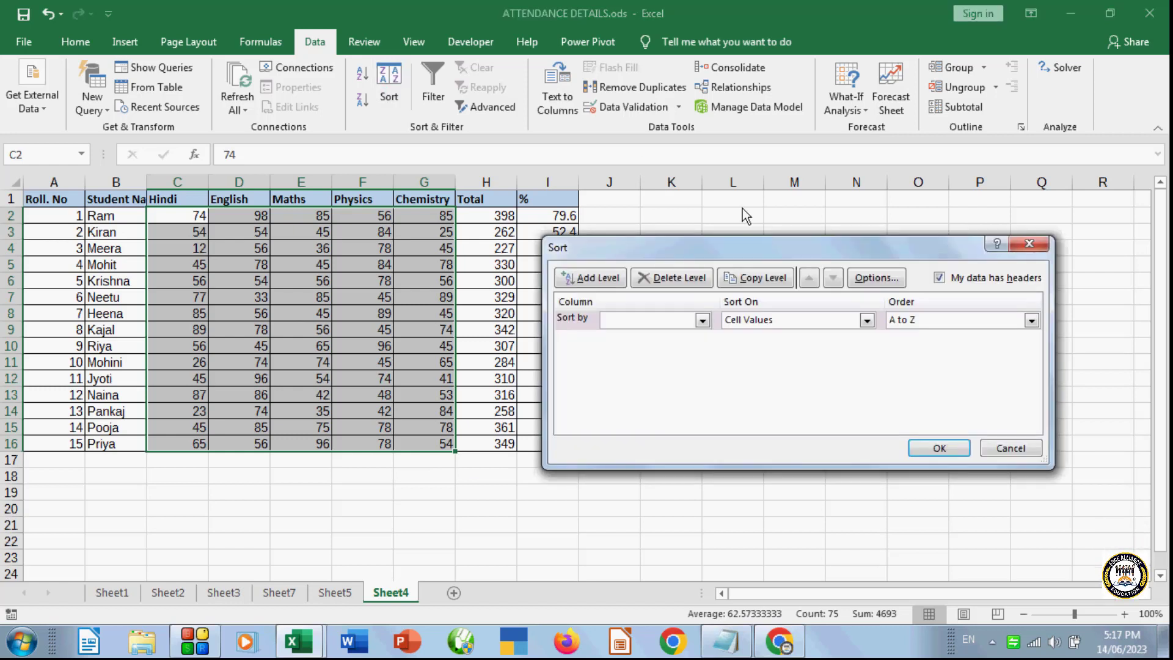
click(703, 321)
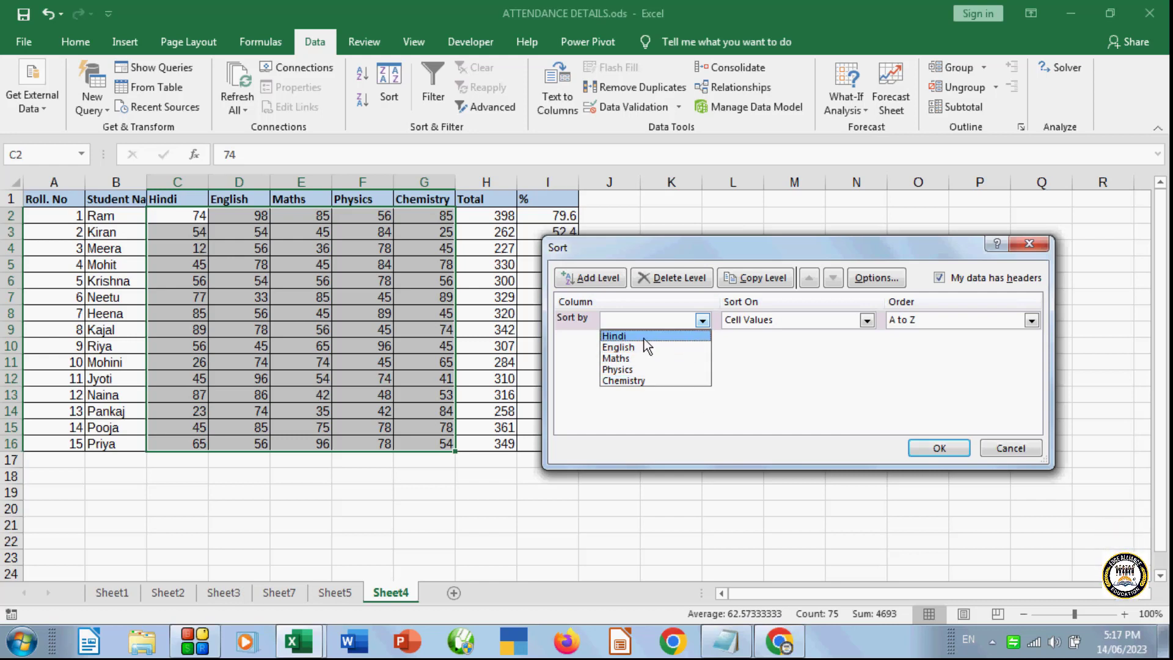
click(774, 368)
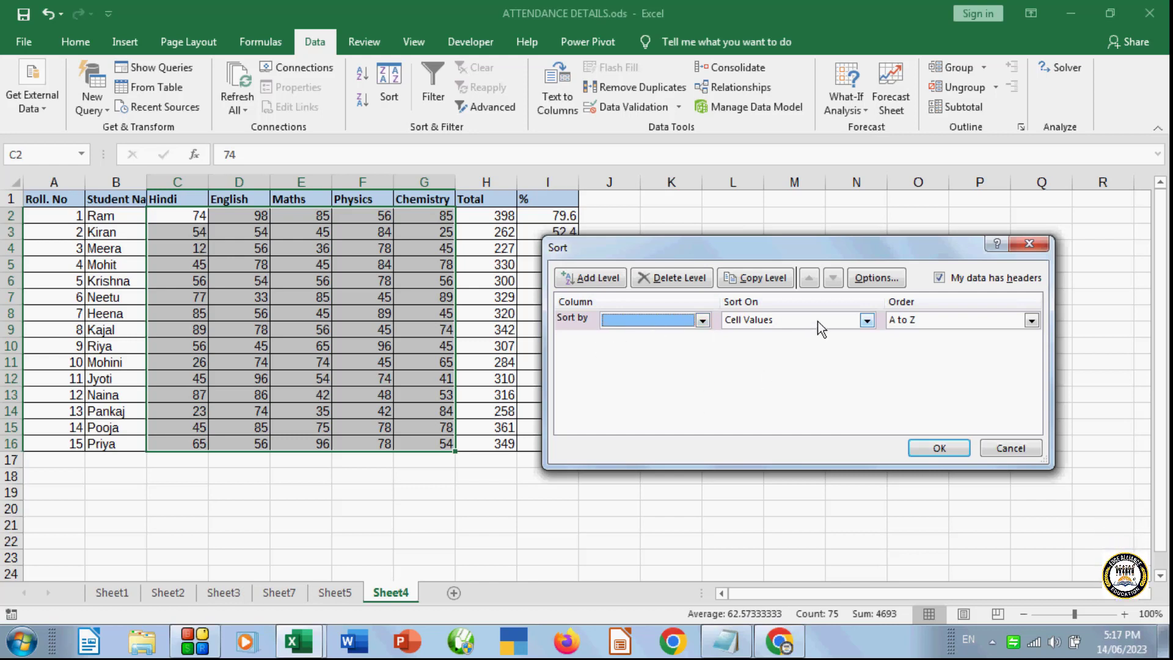
click(854, 322)
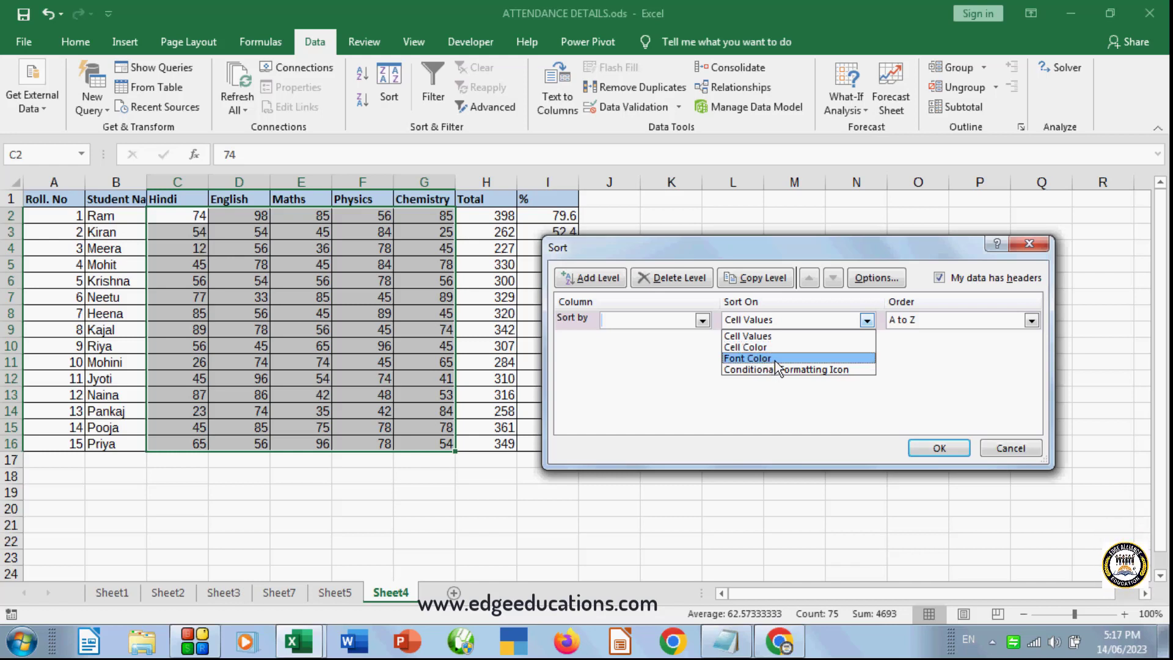
click(765, 339)
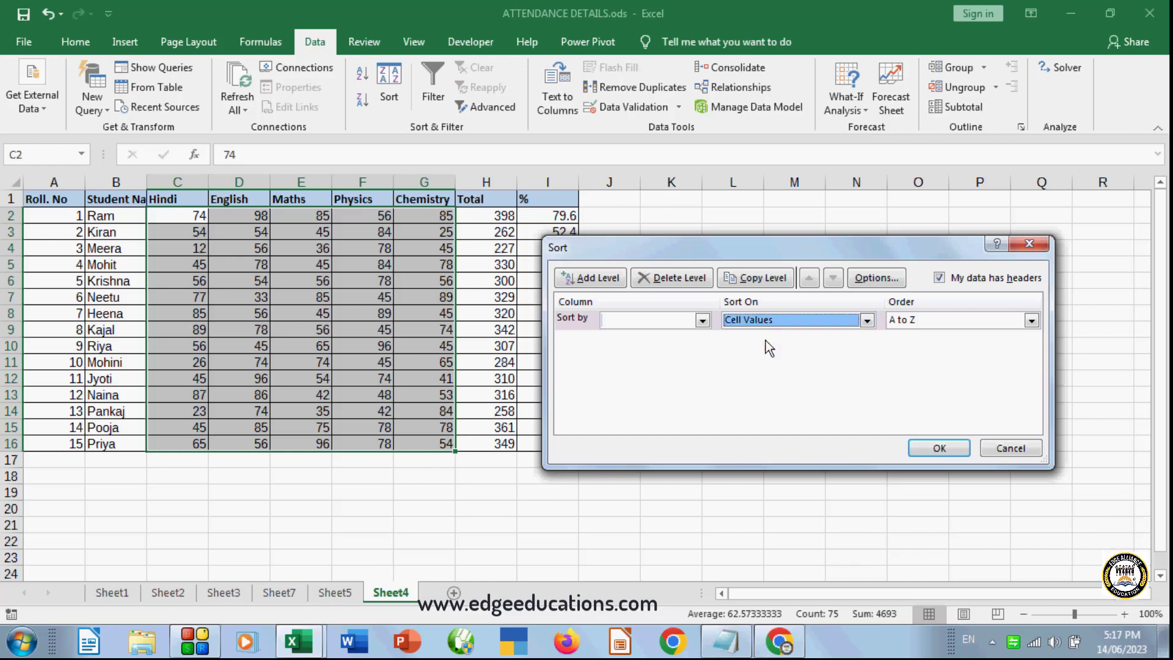
- Try to apply the sort in A to Z order without choosing a sort column
click(915, 320)
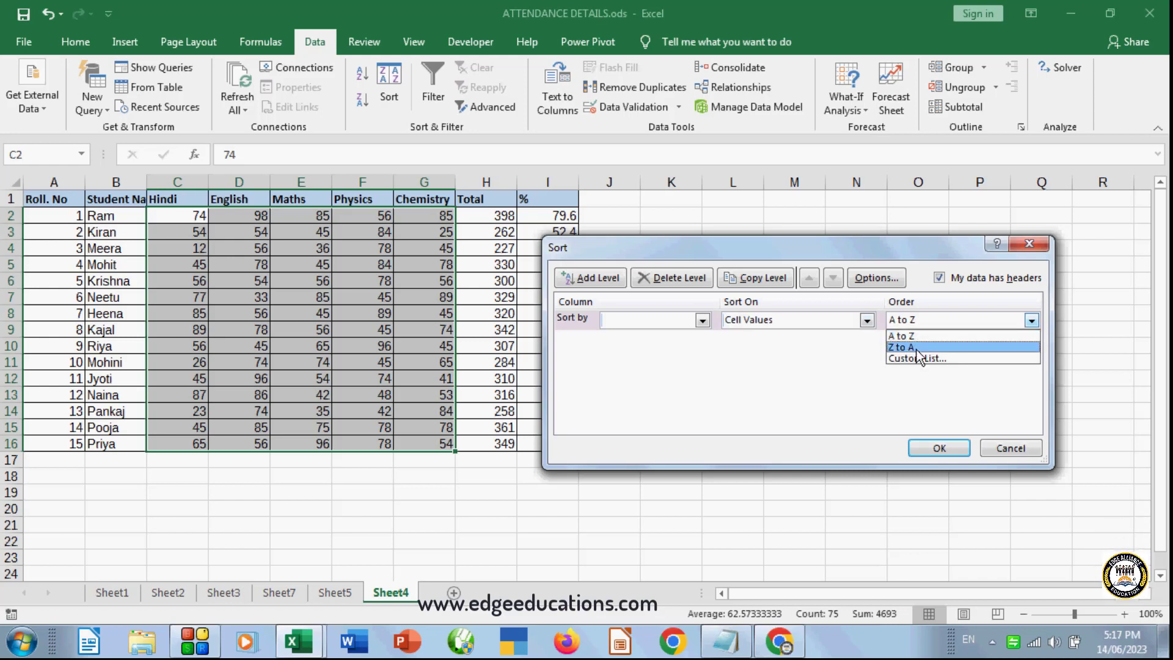
click(916, 336)
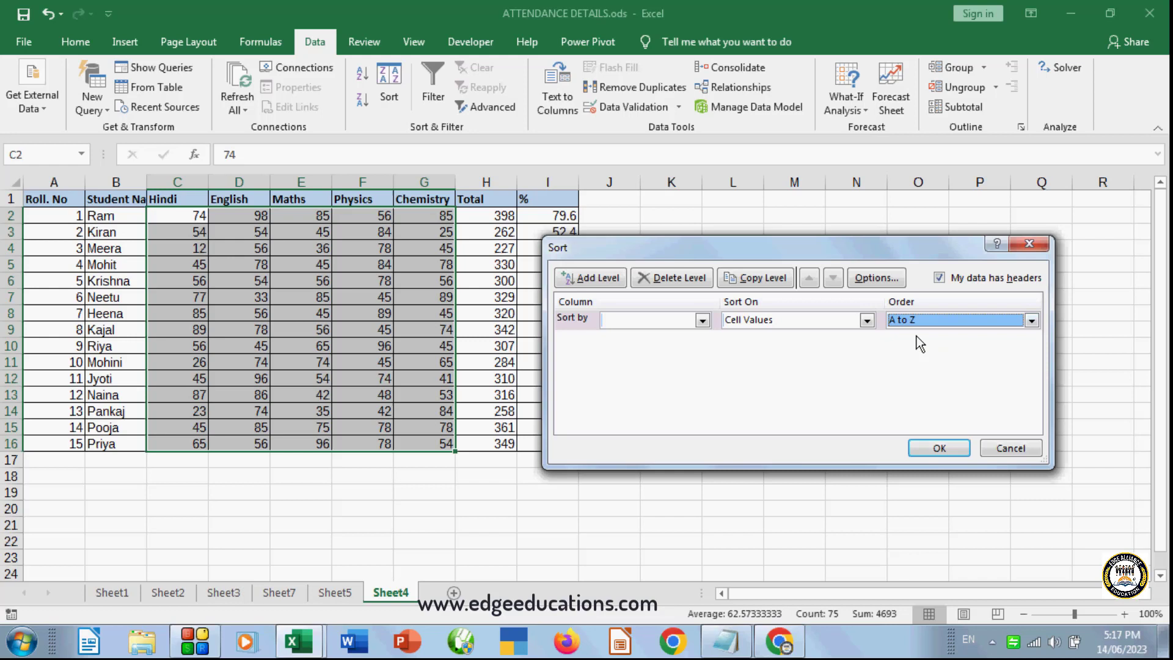
click(939, 449)
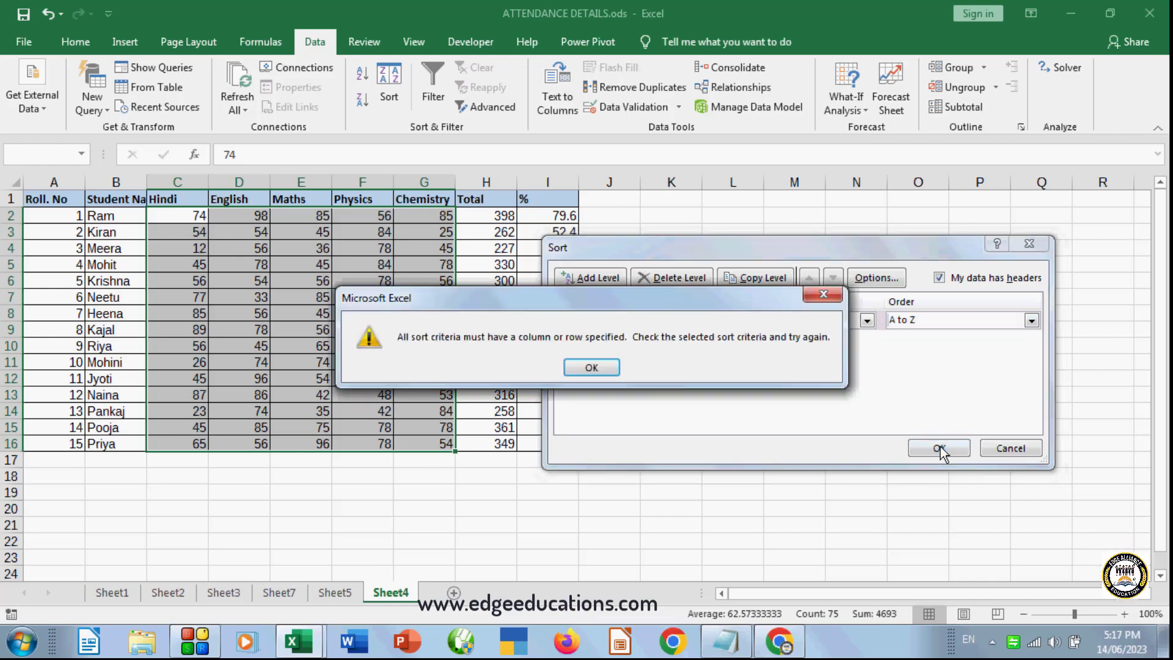
click(576, 368)
click(794, 319)
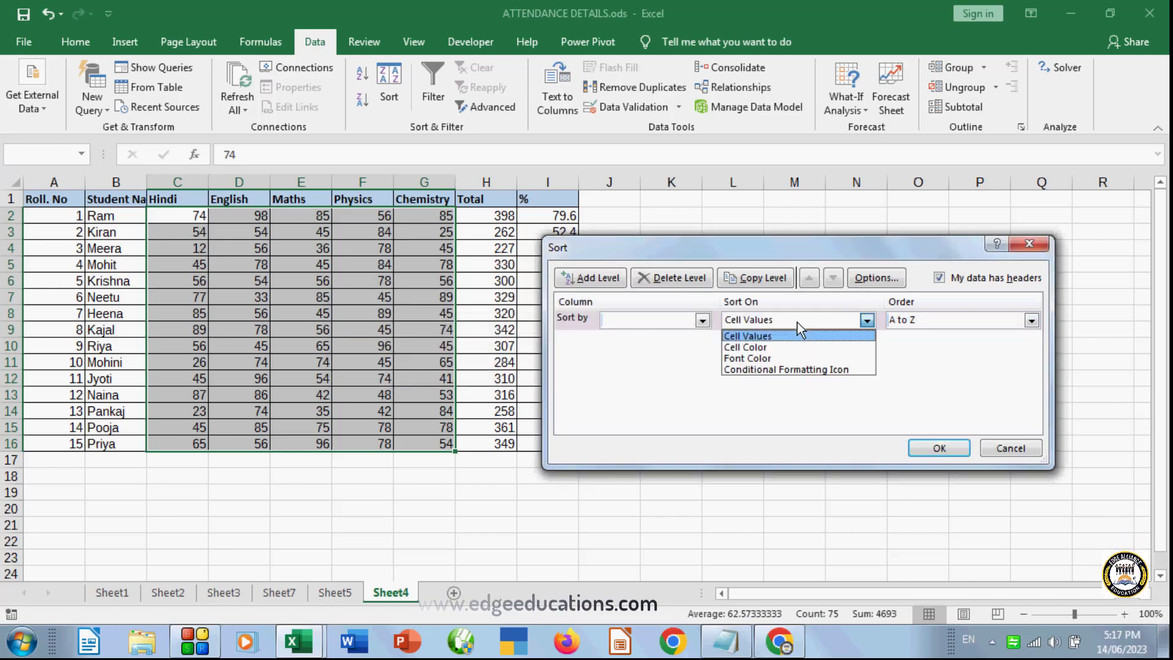
click(1011, 457)
- Sort the selected marks by the Hindi column on cell values, from Smallest to Largest
click(659, 321)
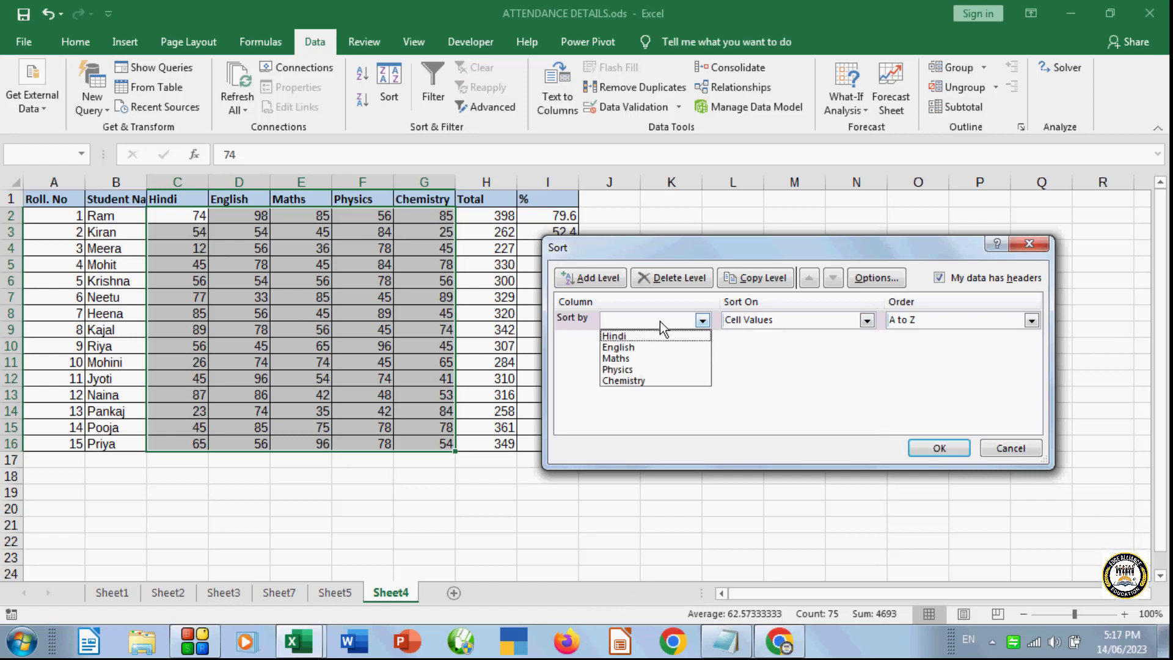
click(632, 336)
click(950, 323)
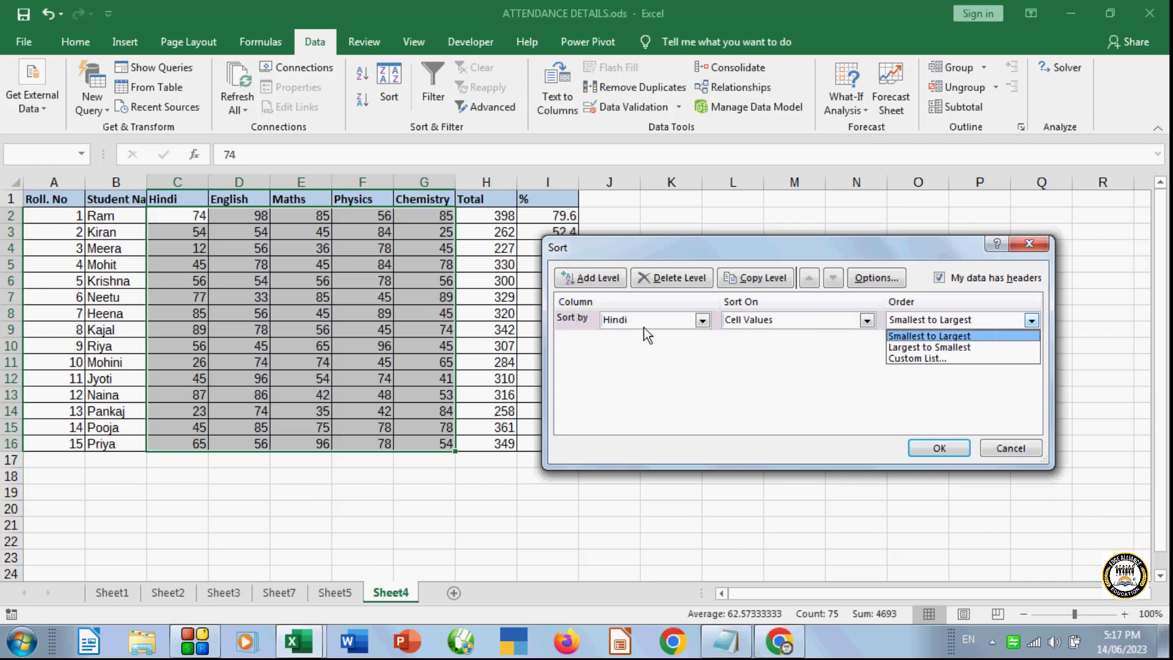
click(932, 336)
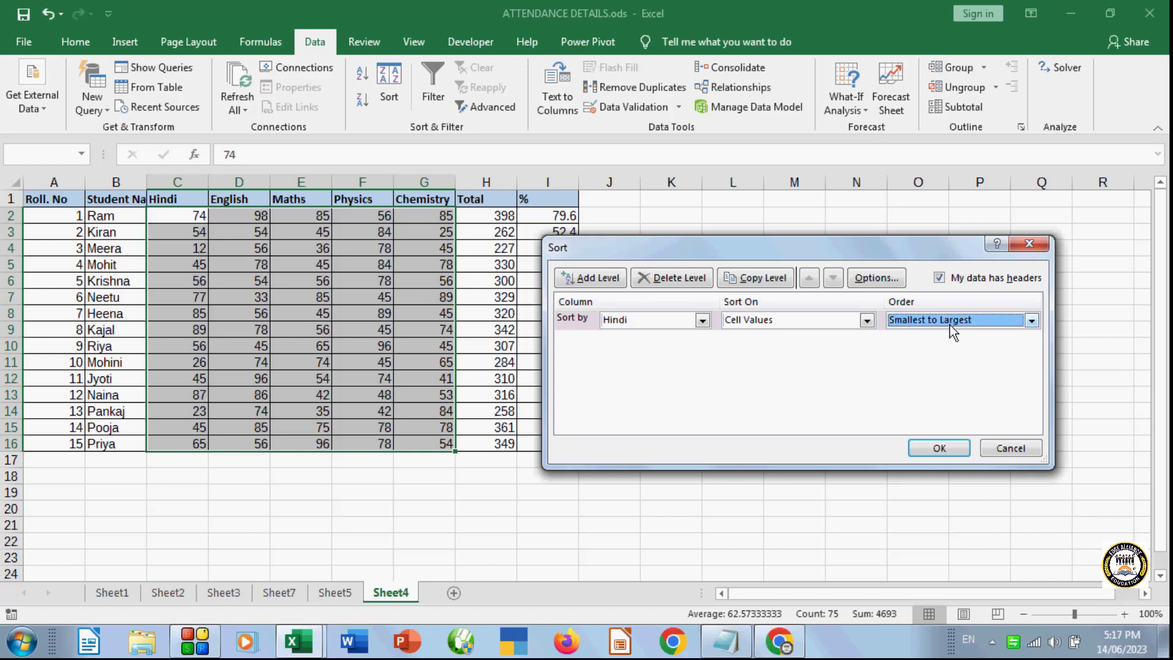
click(935, 448)
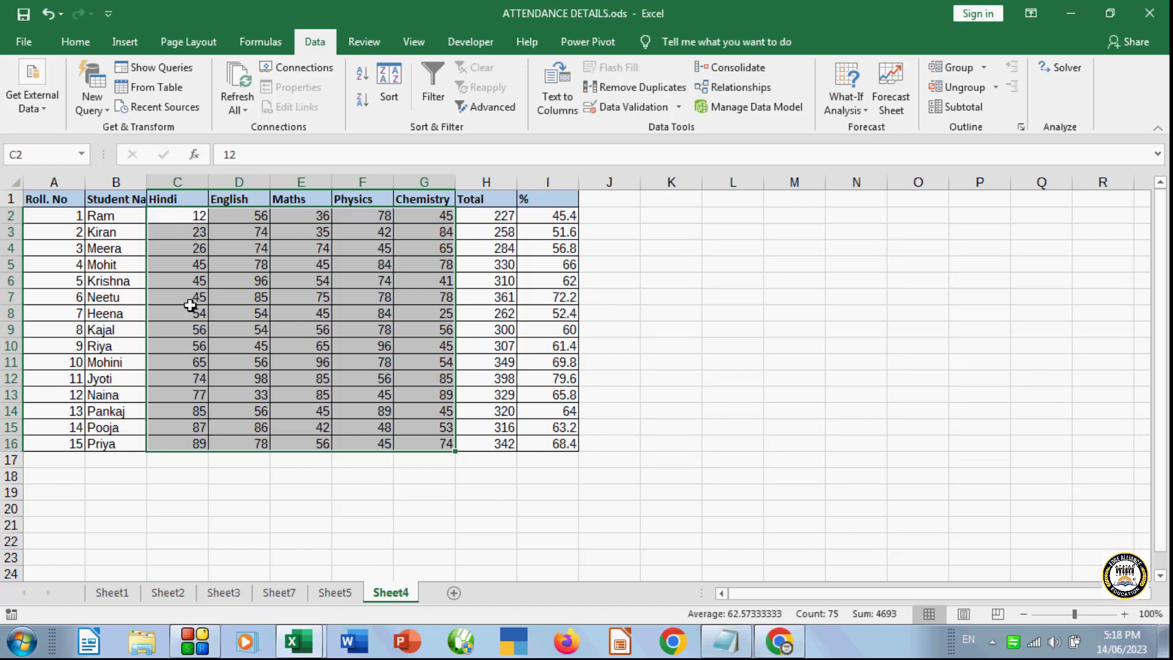
- Reselect the marks in C2:G16, reopen Sort and examine the column, sort basis and order choices
click(234, 295)
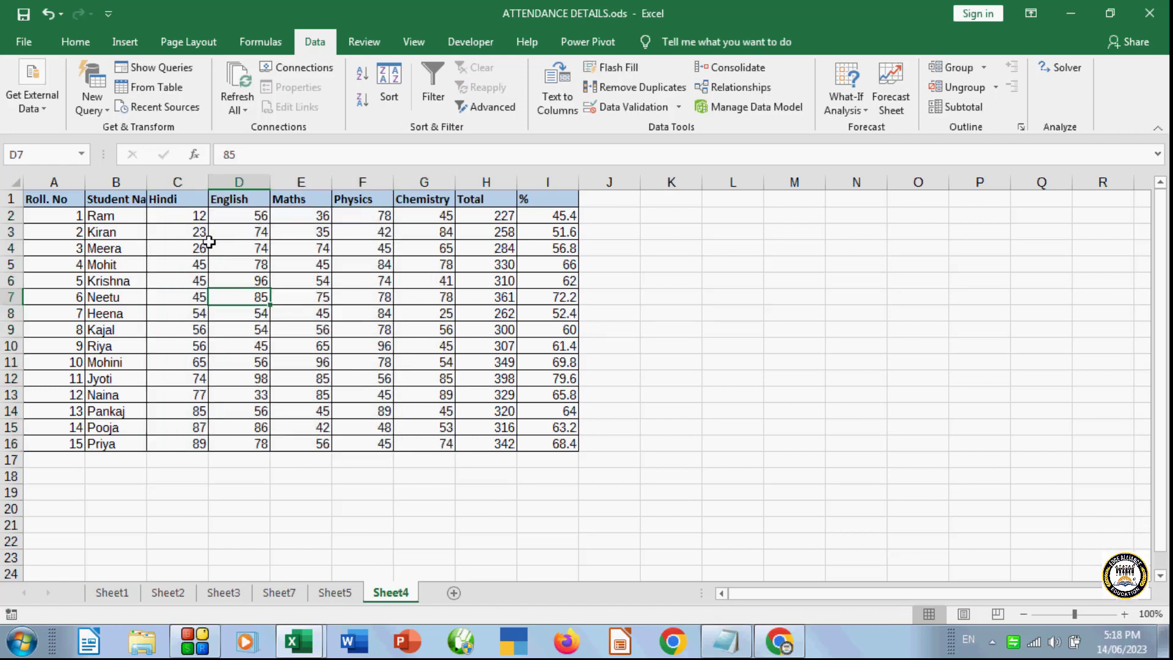
drag(182, 231, 422, 444)
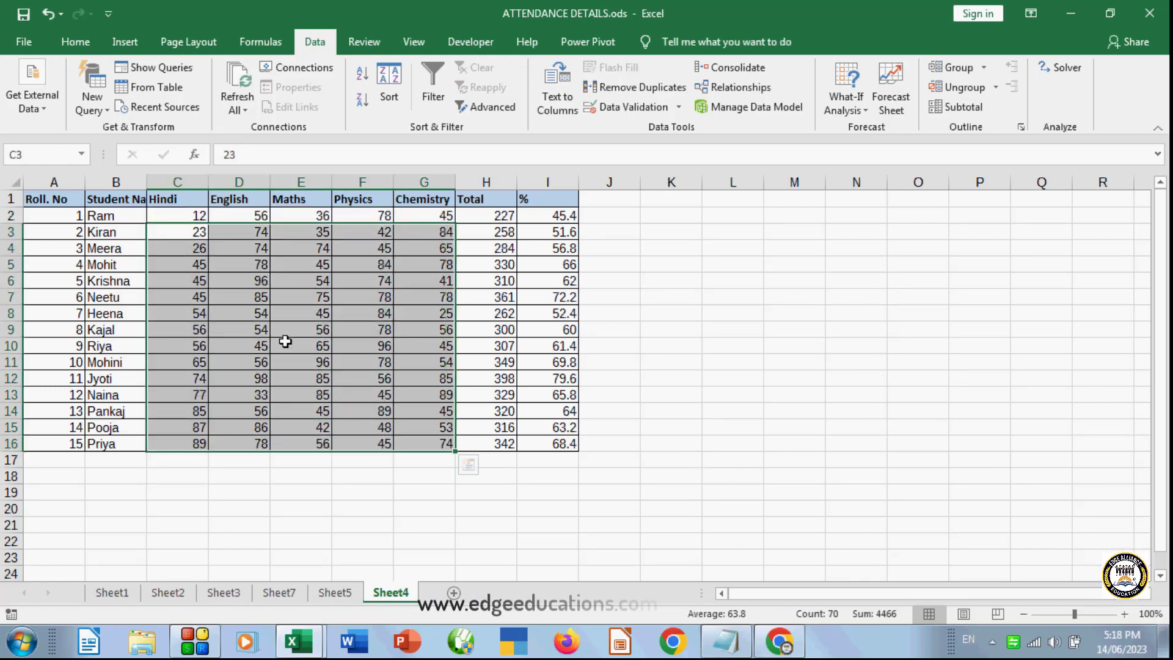
drag(167, 212, 401, 439)
click(389, 89)
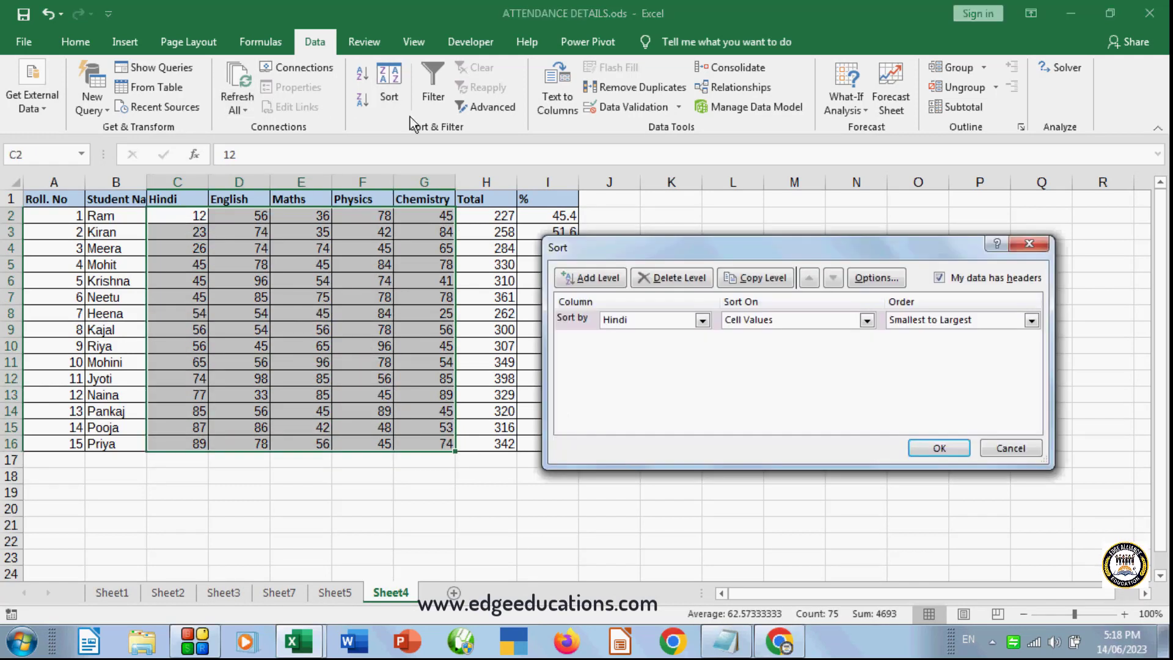
click(703, 319)
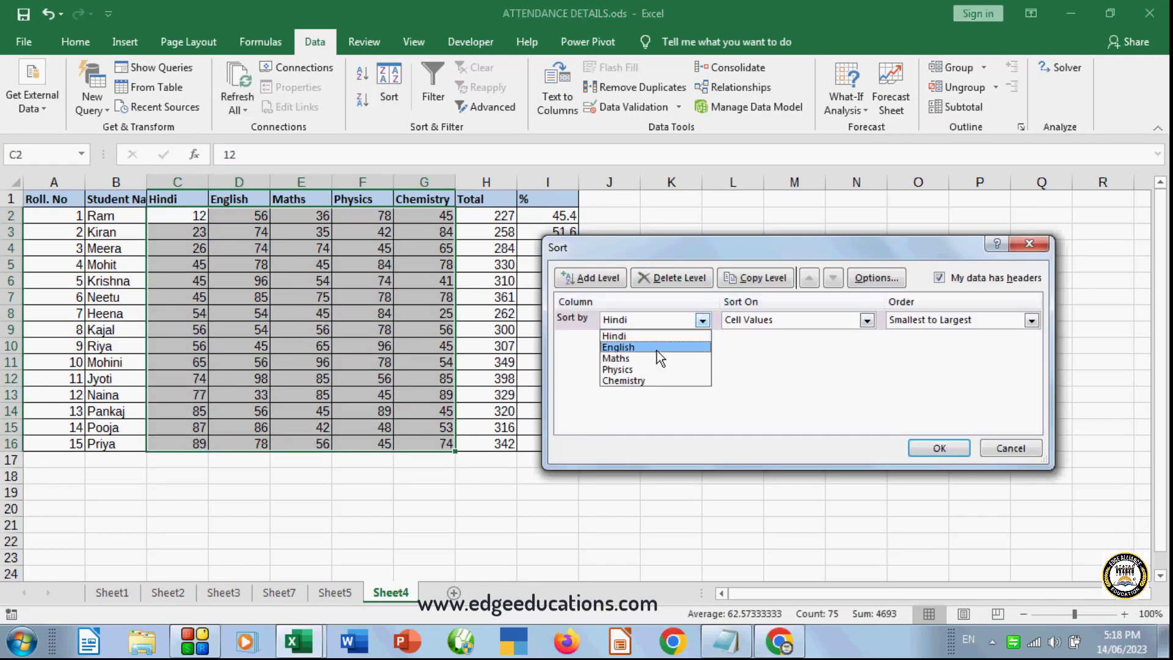
click(784, 358)
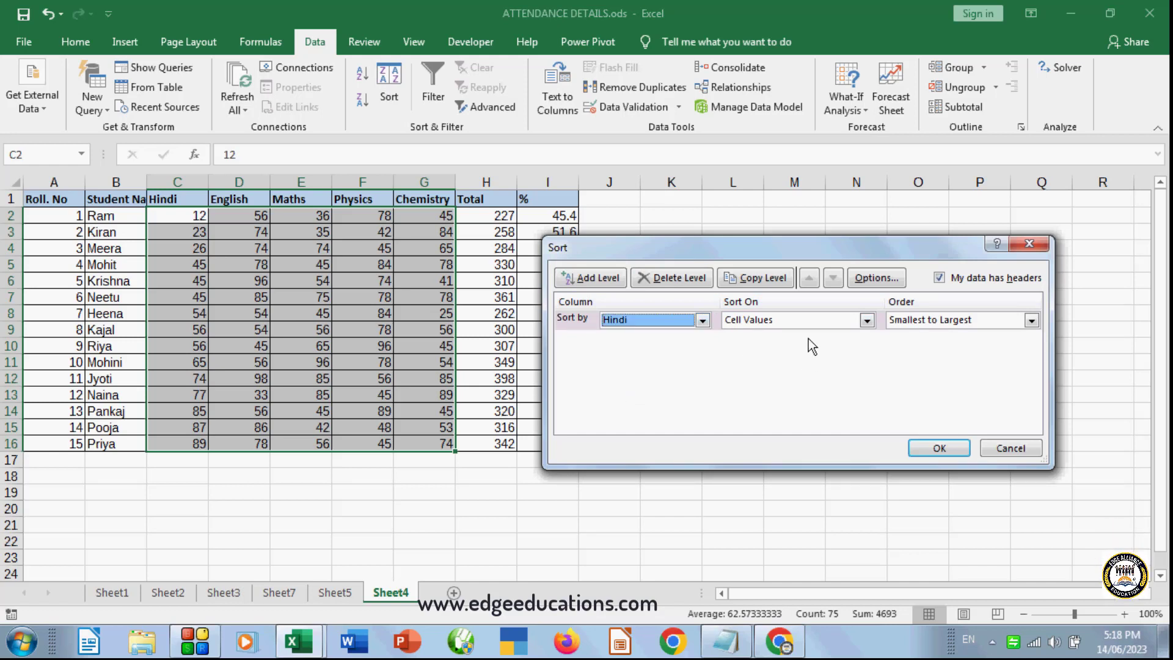
click(702, 320)
click(1027, 456)
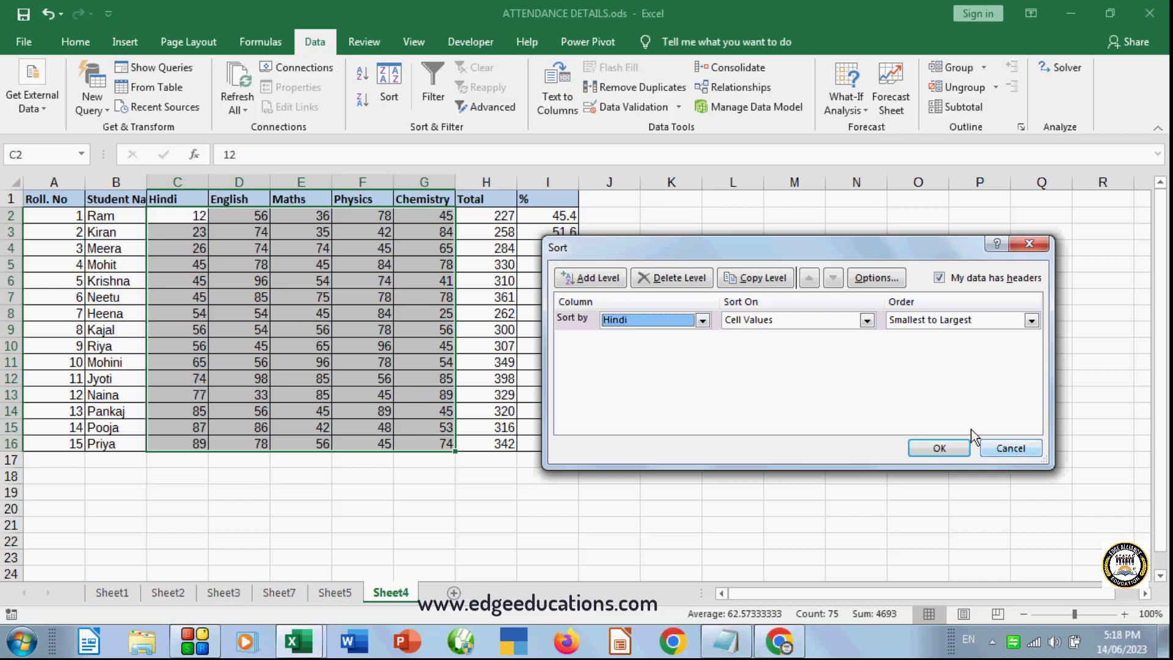
click(686, 321)
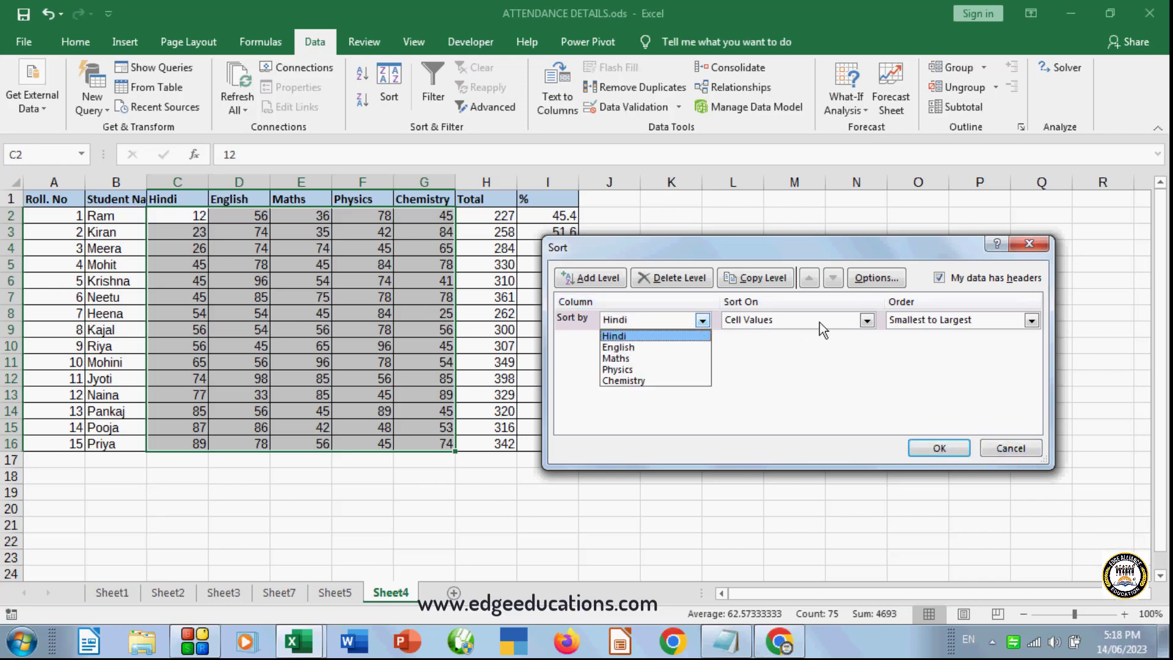
click(835, 321)
click(960, 323)
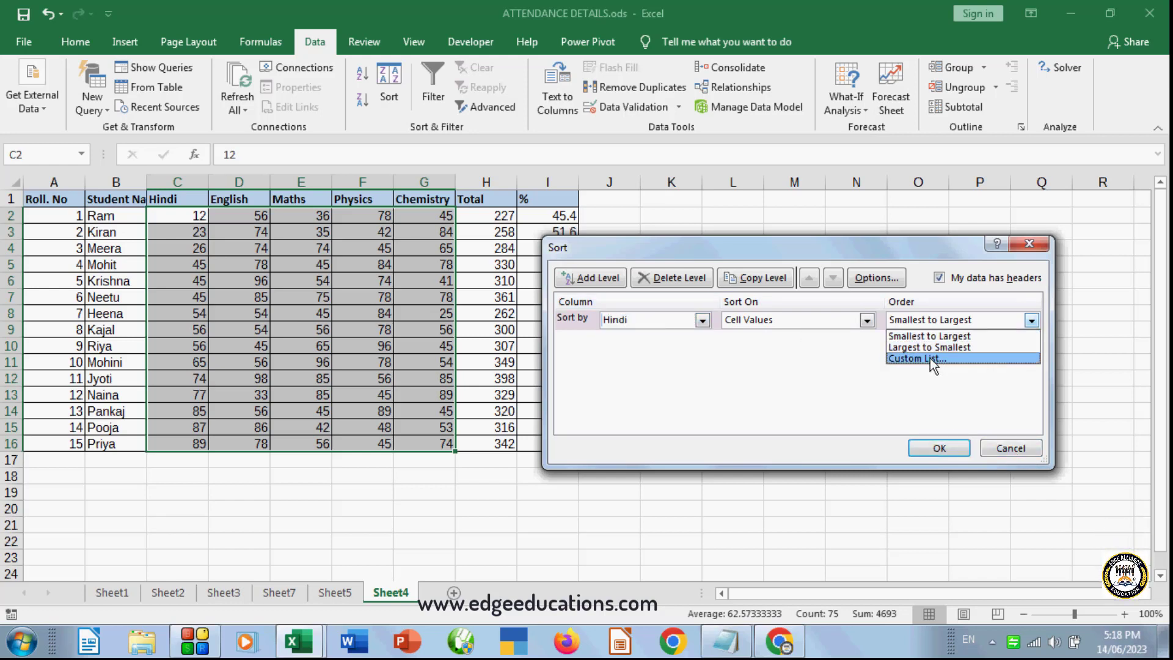
- Check the custom lists and the sort options, and leave the Sort dialog without applying changes
click(929, 357)
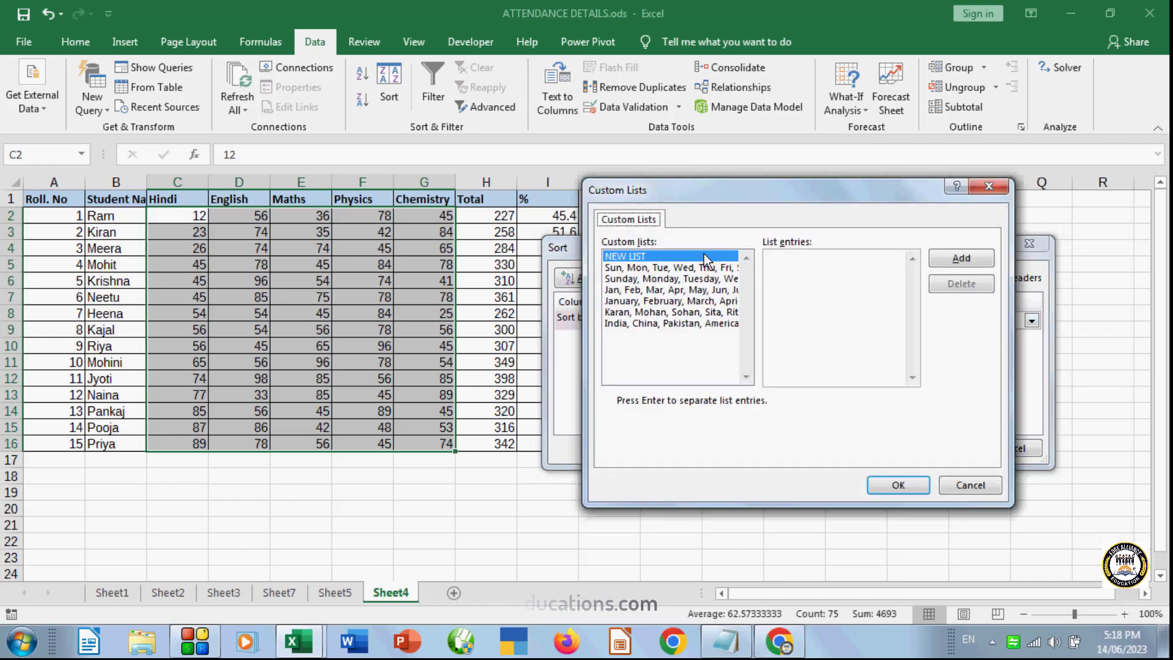
click(958, 263)
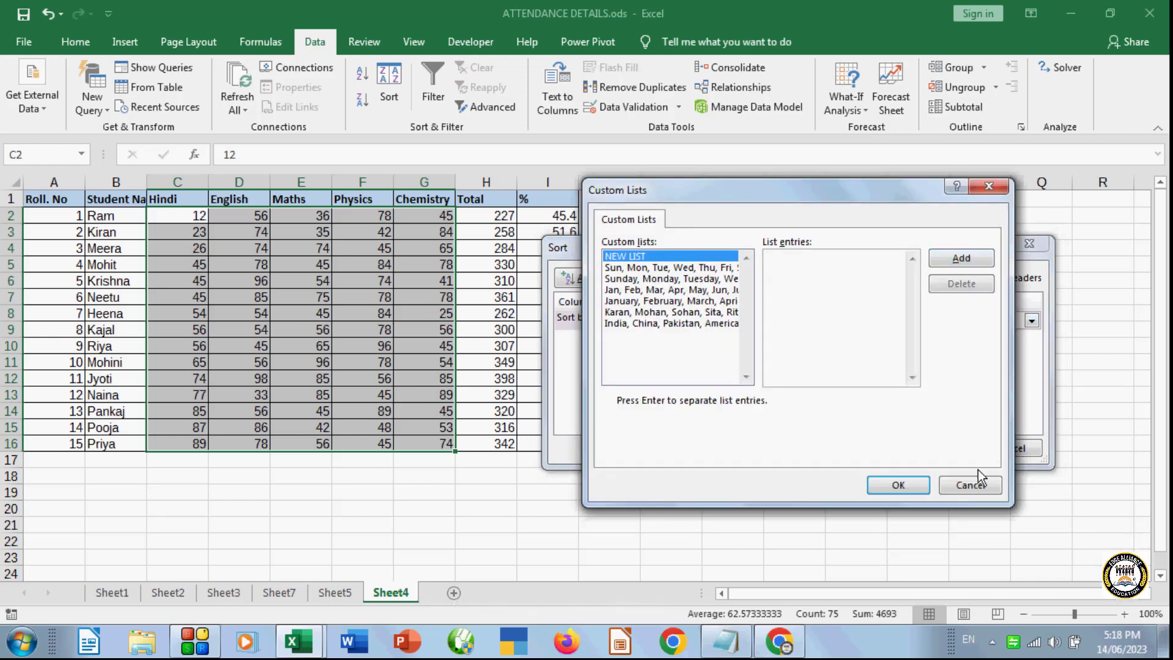
click(970, 485)
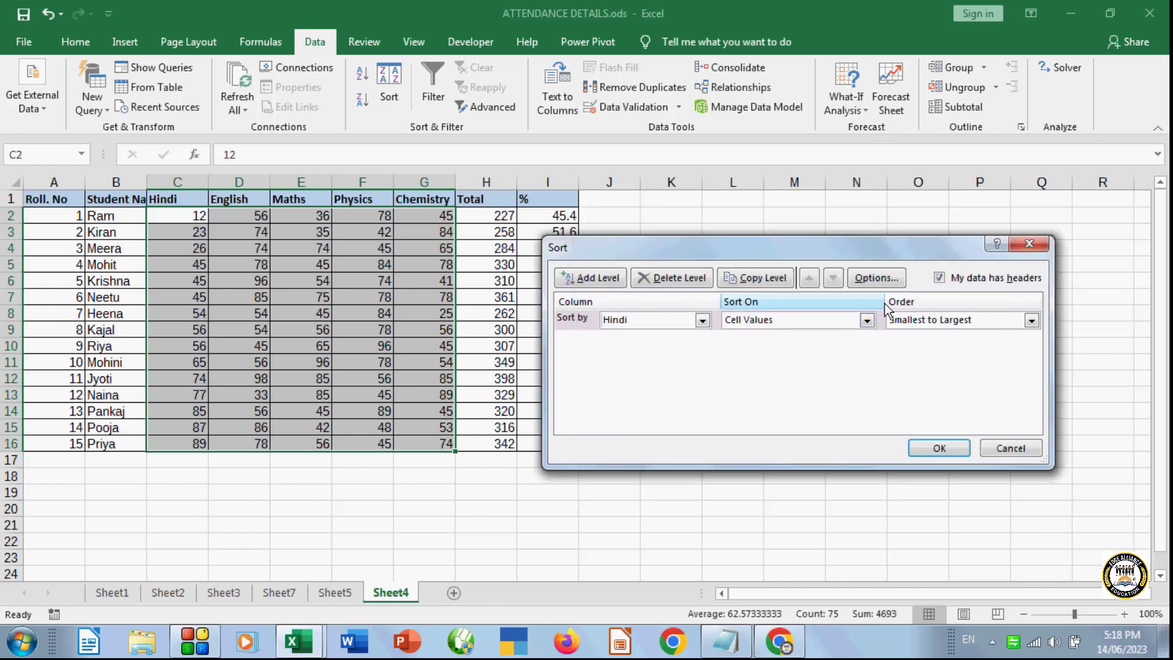
click(874, 276)
click(834, 394)
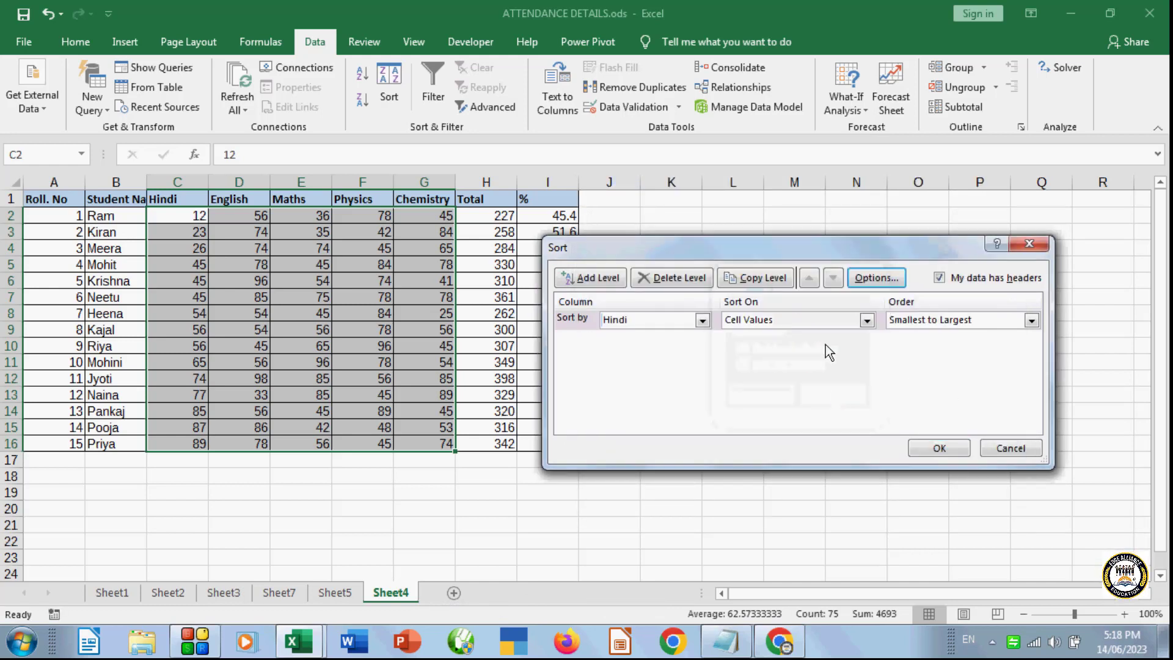
click(998, 450)
click(794, 436)
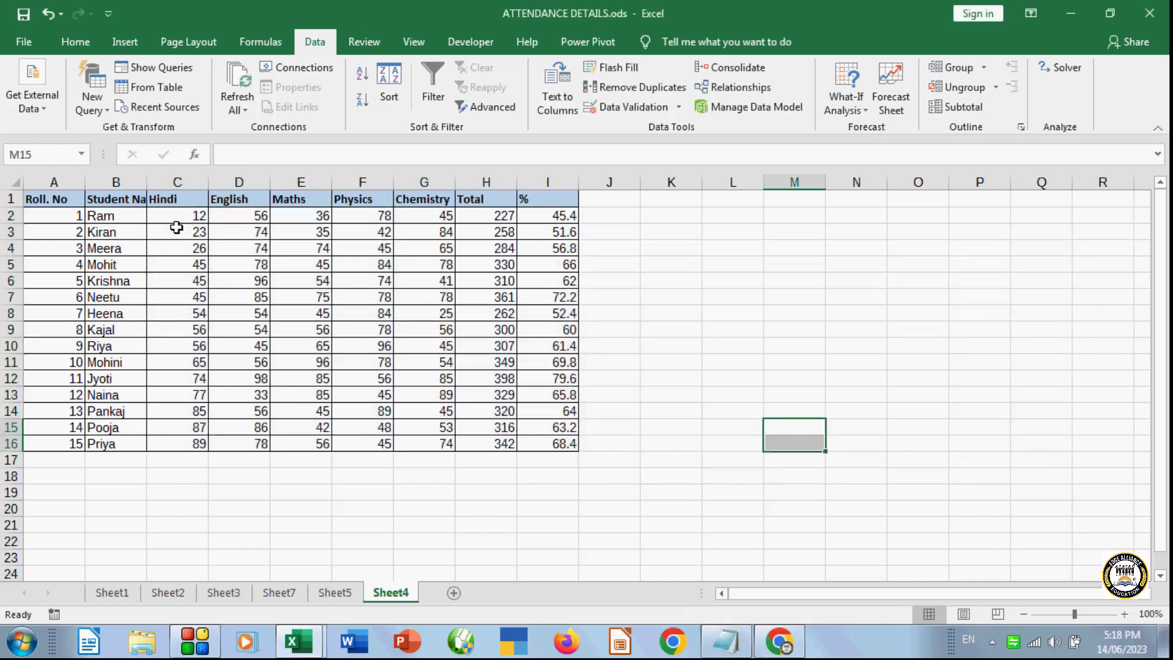
drag(124, 220, 116, 363)
click(254, 329)
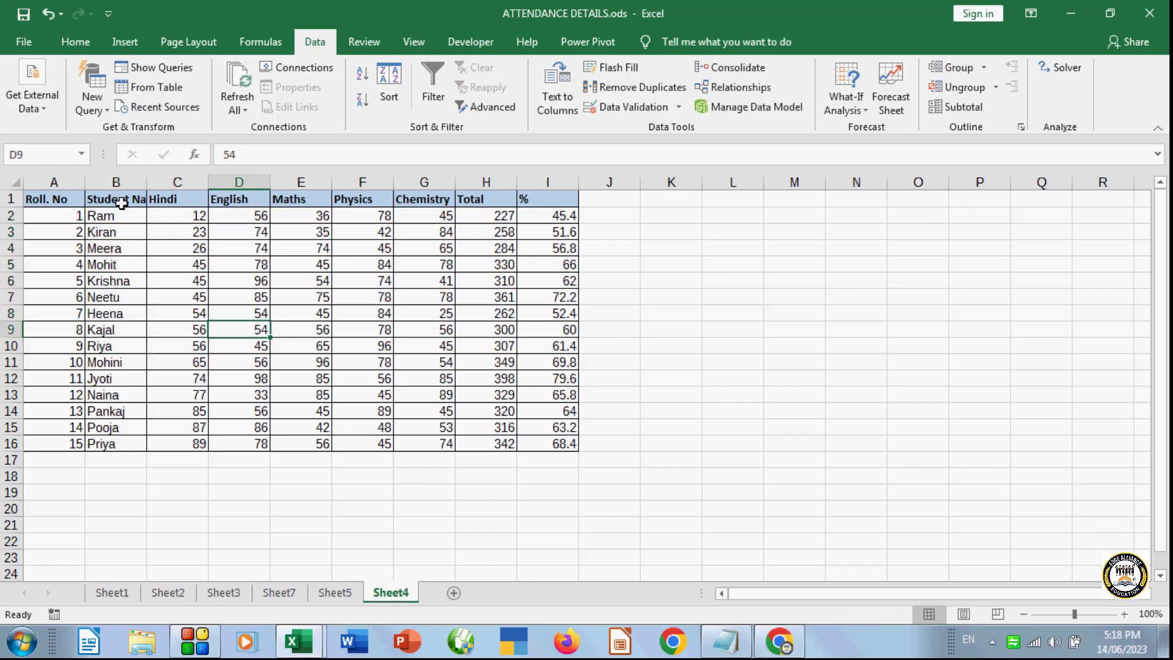
- Select the Student Name column in B1:B16 and toggle its filter on and back off
drag(118, 199, 96, 444)
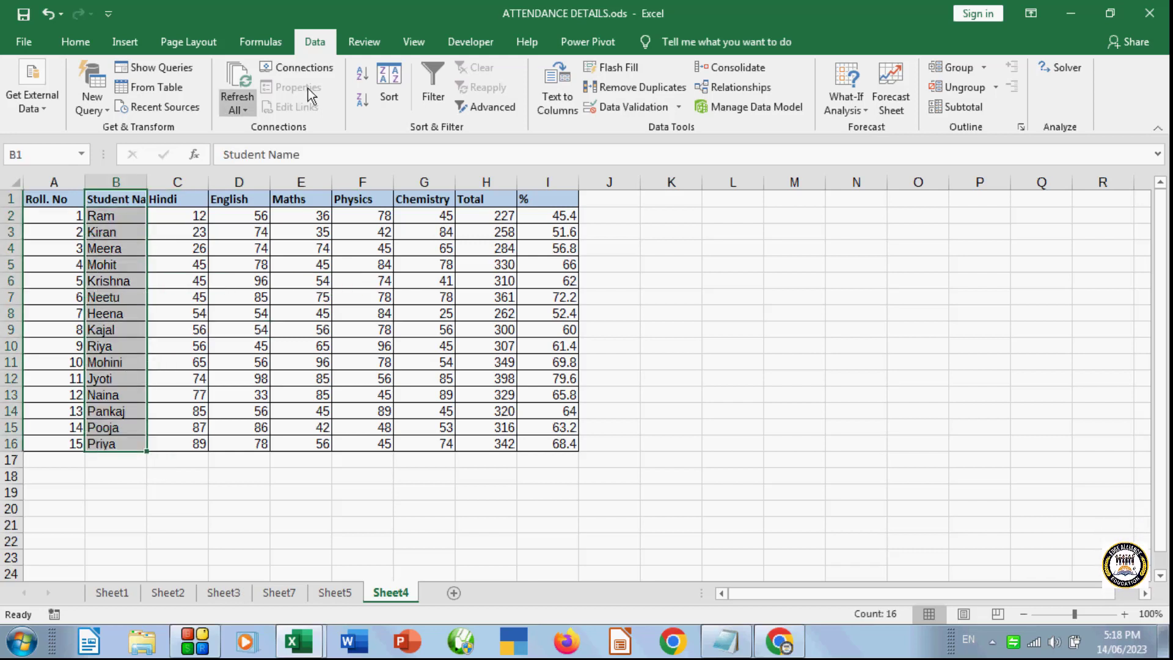
click(430, 91)
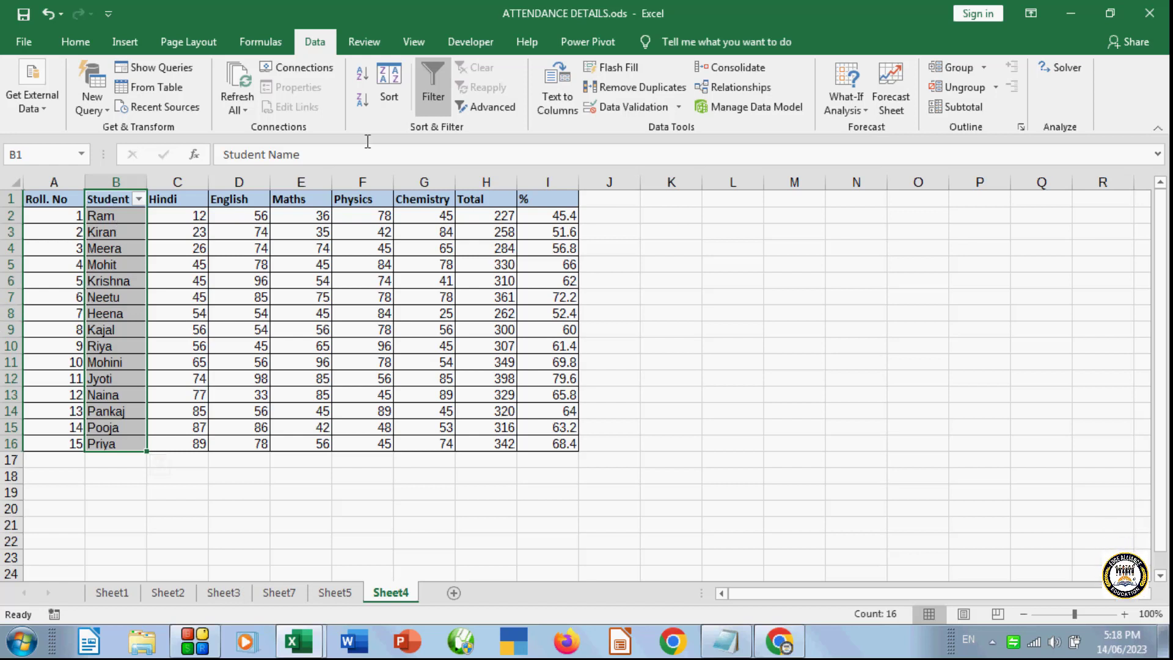
click(431, 80)
- Expand the selection to the whole marks table and sort it by Student Name on cell values, A to Z
click(391, 74)
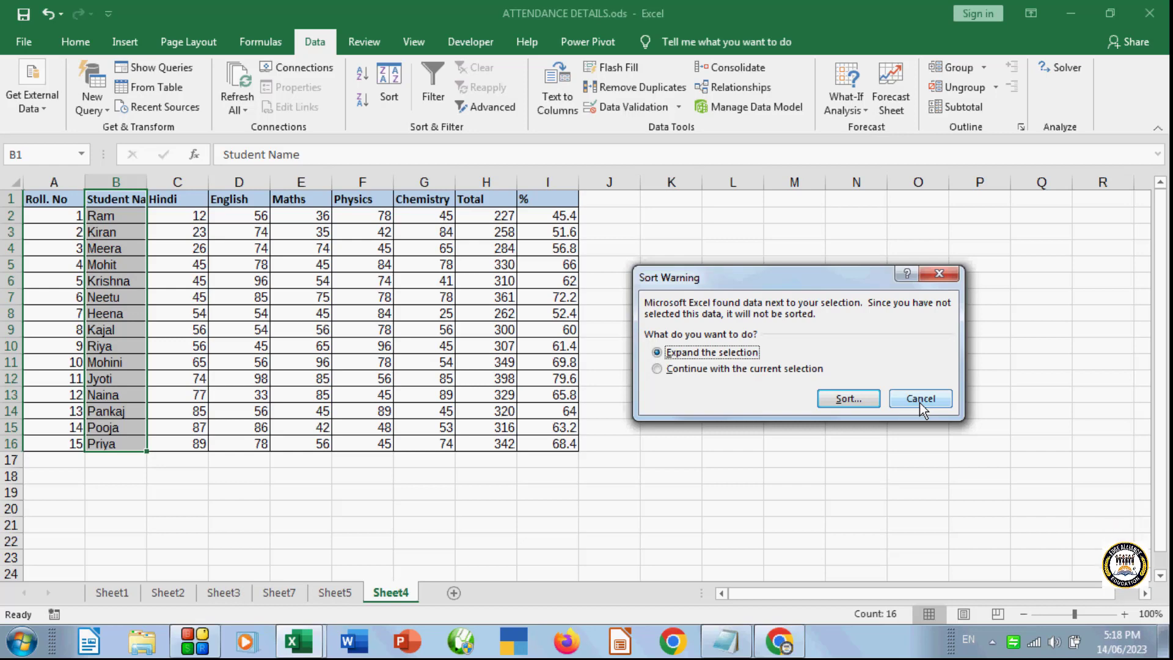
click(919, 399)
click(391, 80)
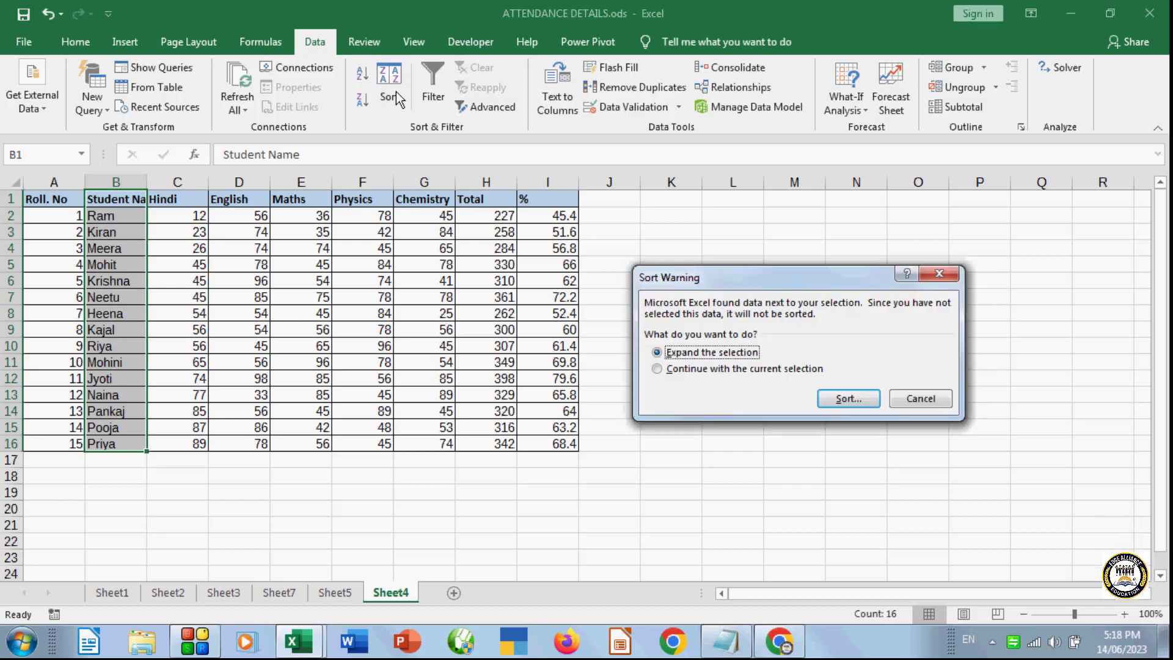
click(849, 399)
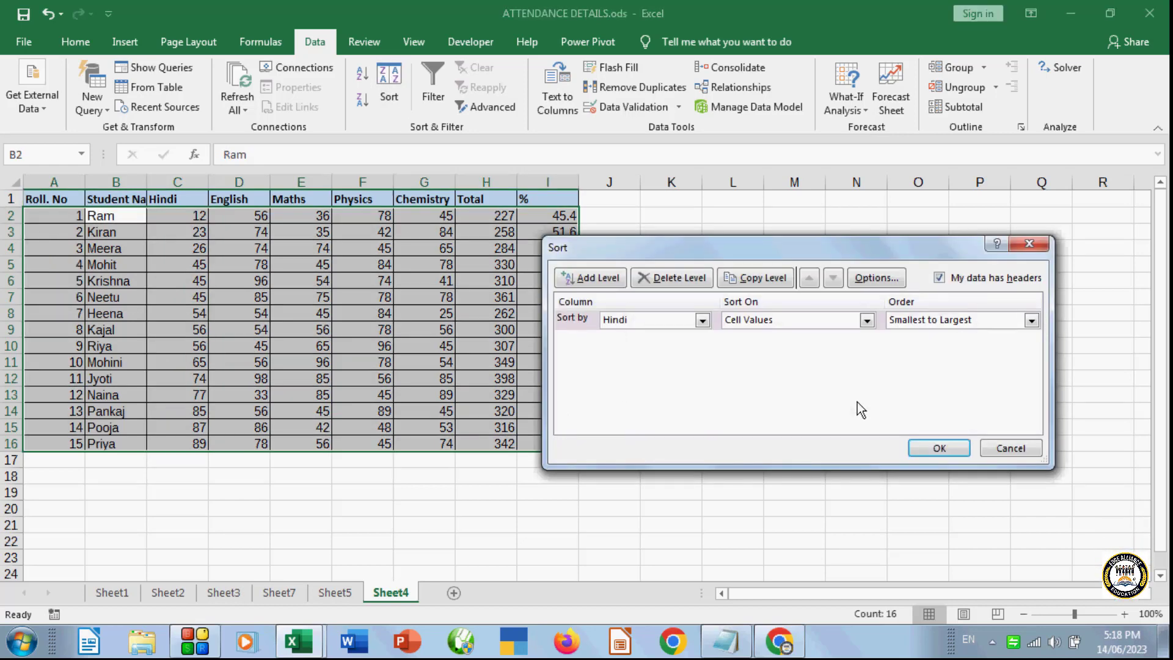
click(702, 320)
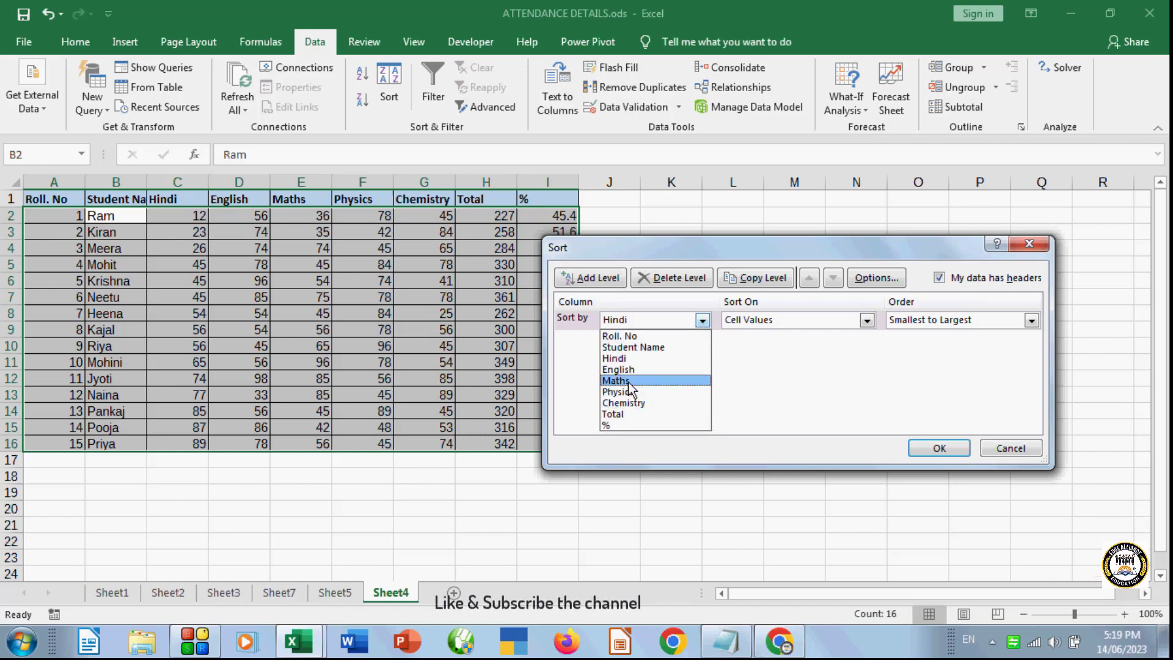
click(645, 347)
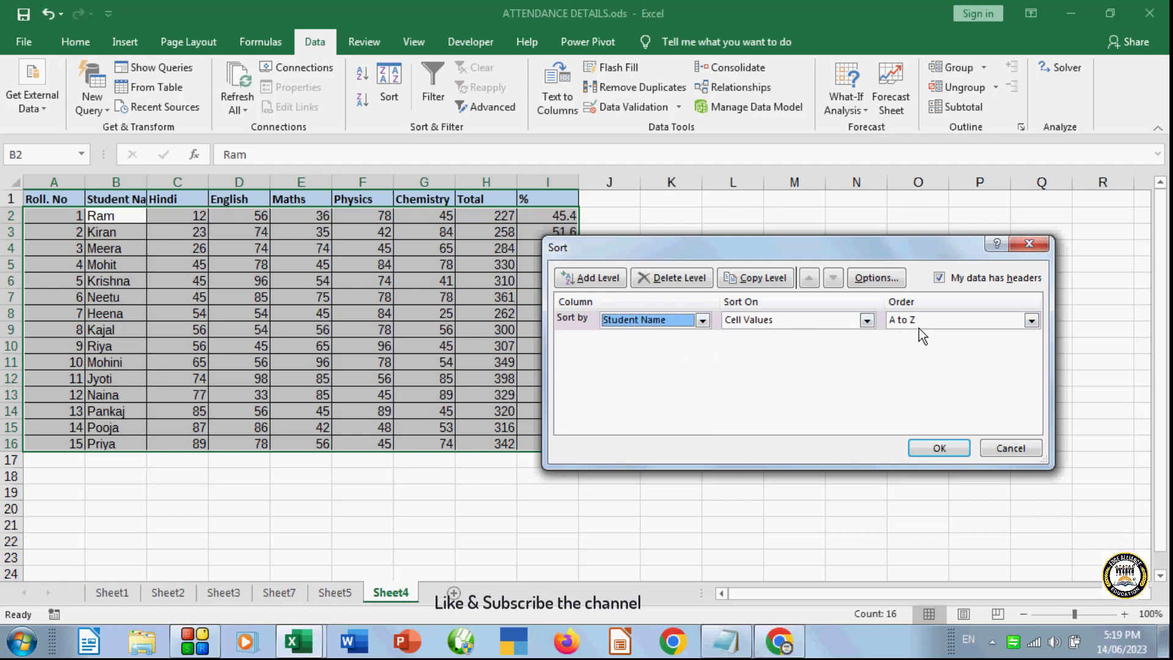
click(938, 447)
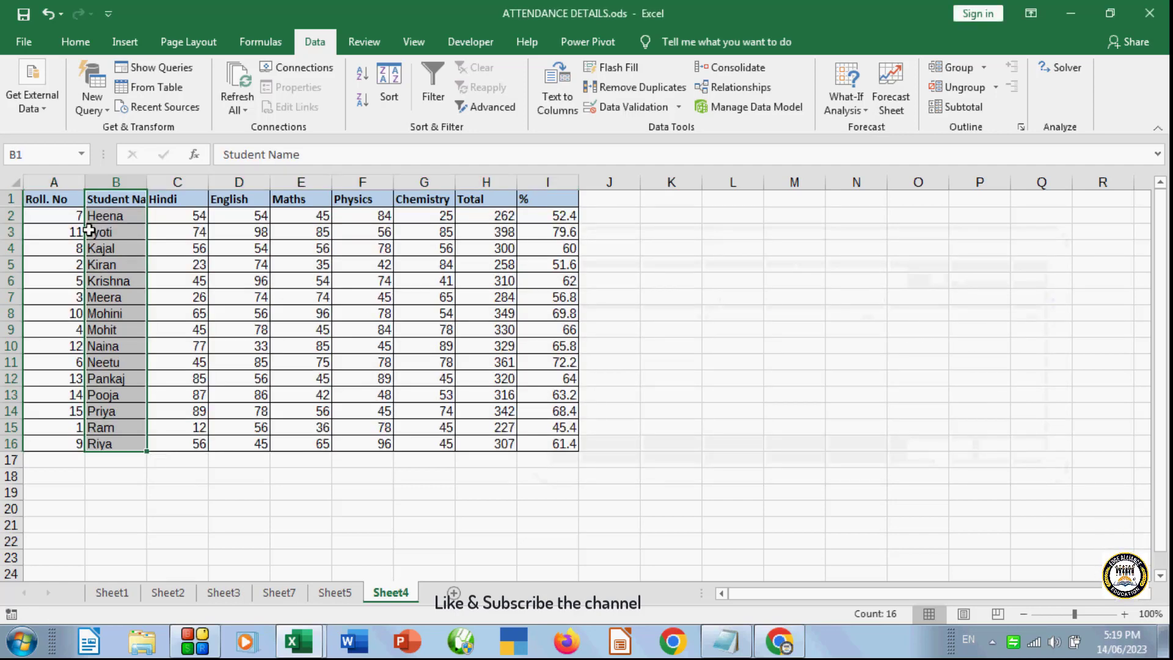
- Reopen Sort from a cell in the marks table, view the available sort columns and leave without applying changes
click(187, 360)
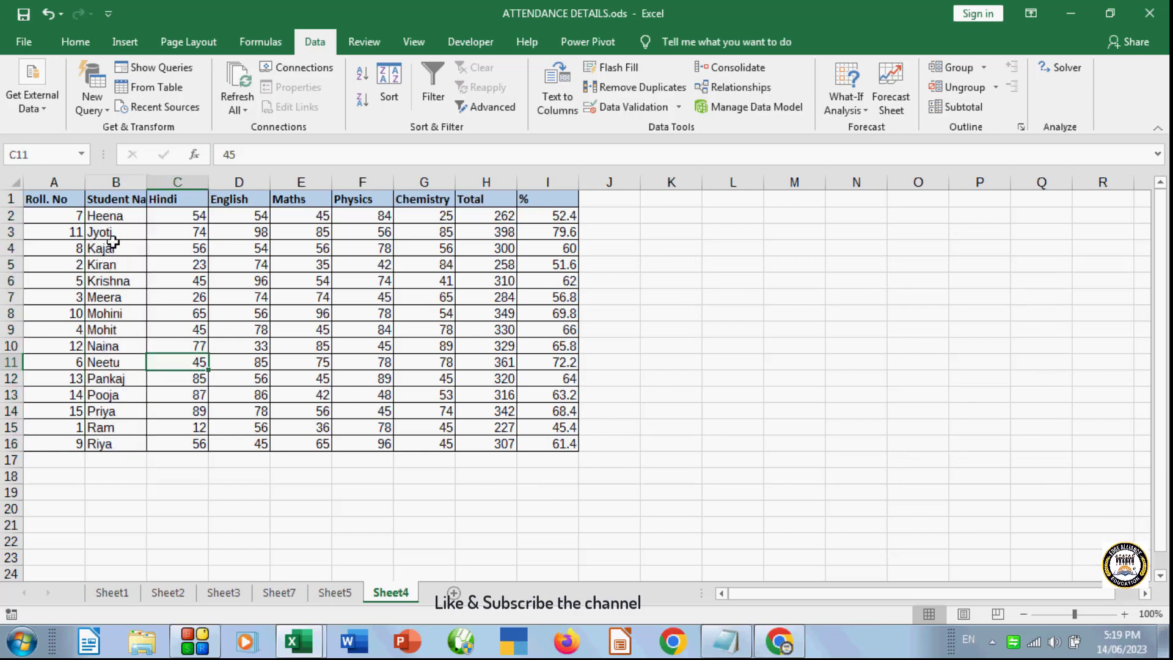
click(386, 96)
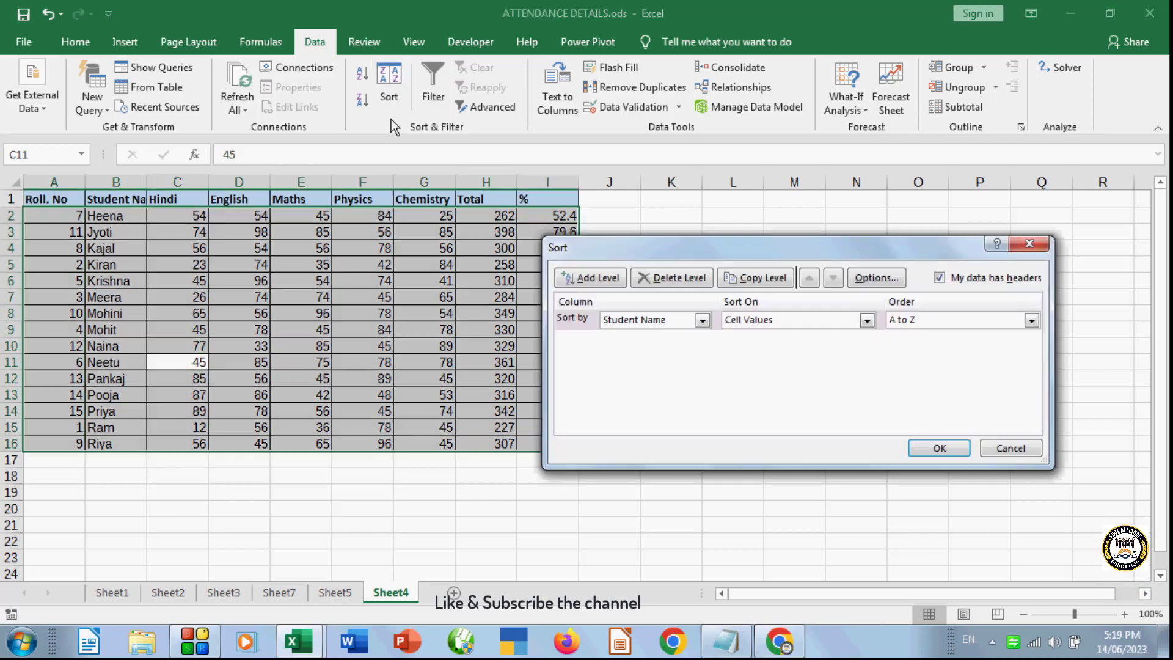
click(702, 319)
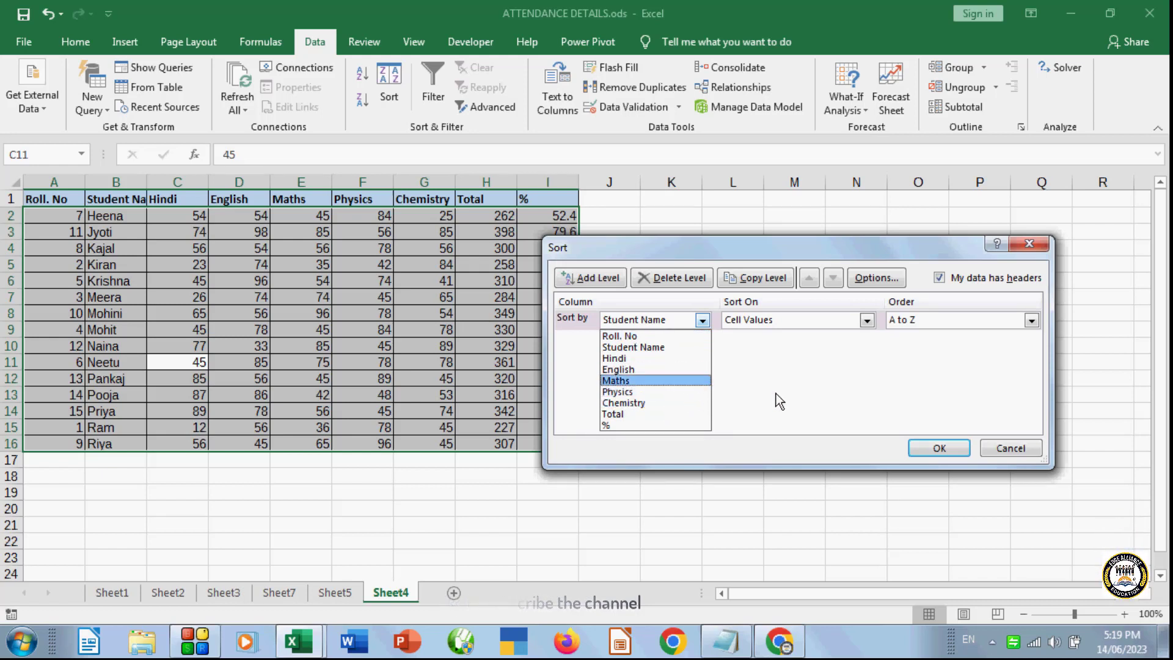
click(998, 453)
click(996, 450)
click(855, 428)
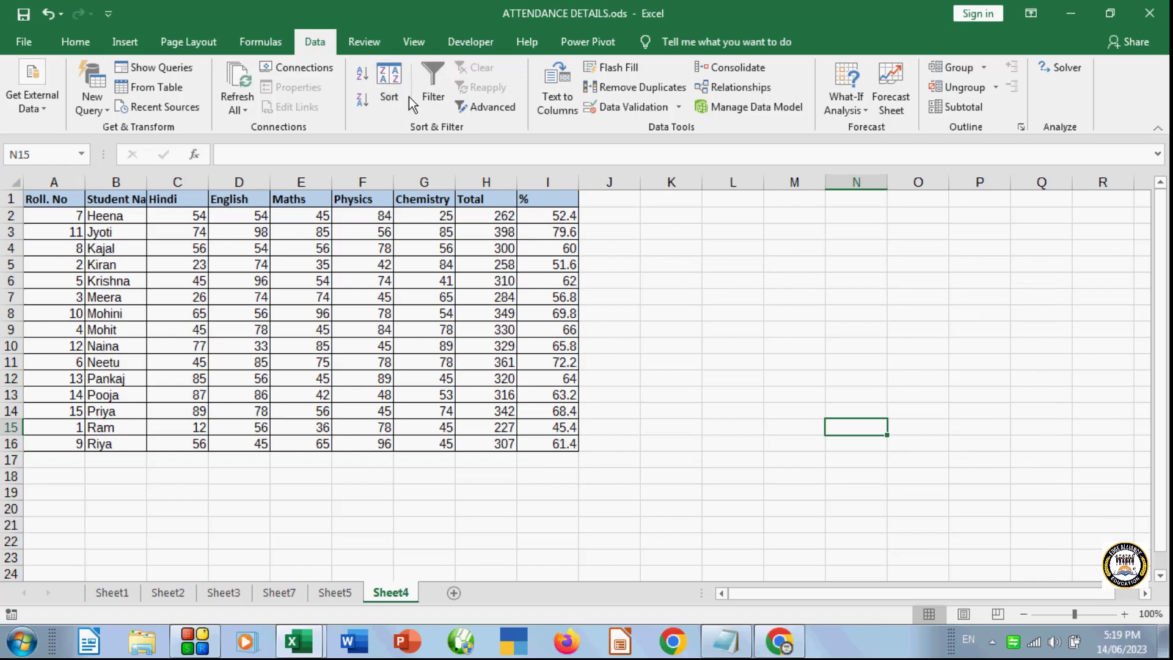
click(522, 286)
click(753, 326)
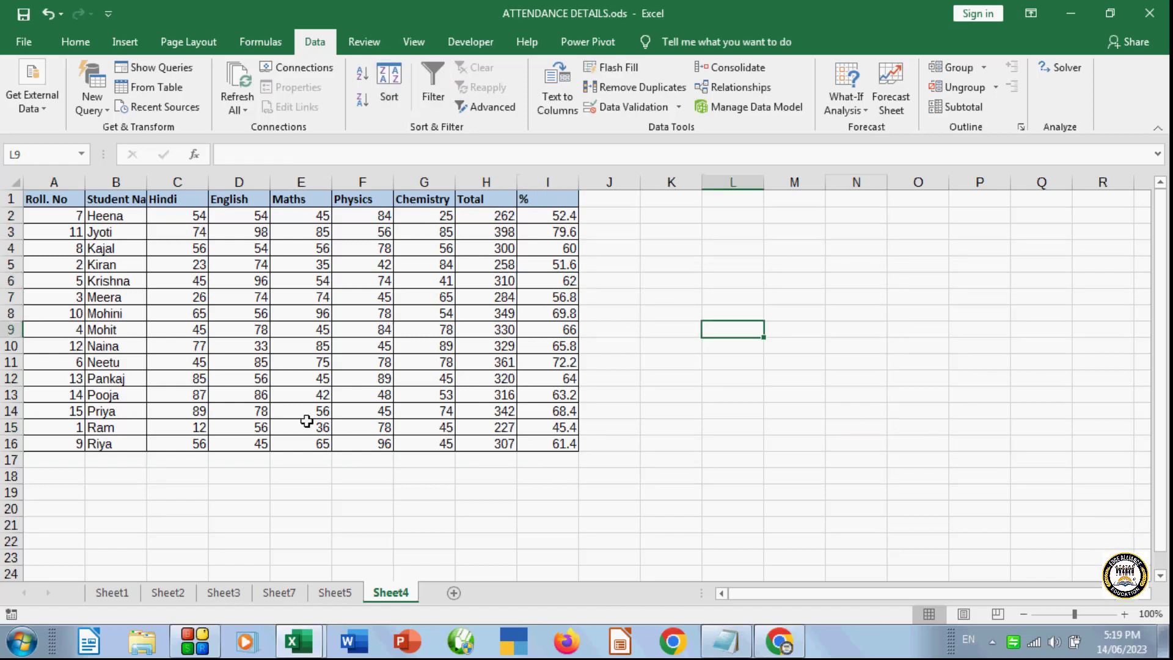
drag(266, 491, 276, 490)
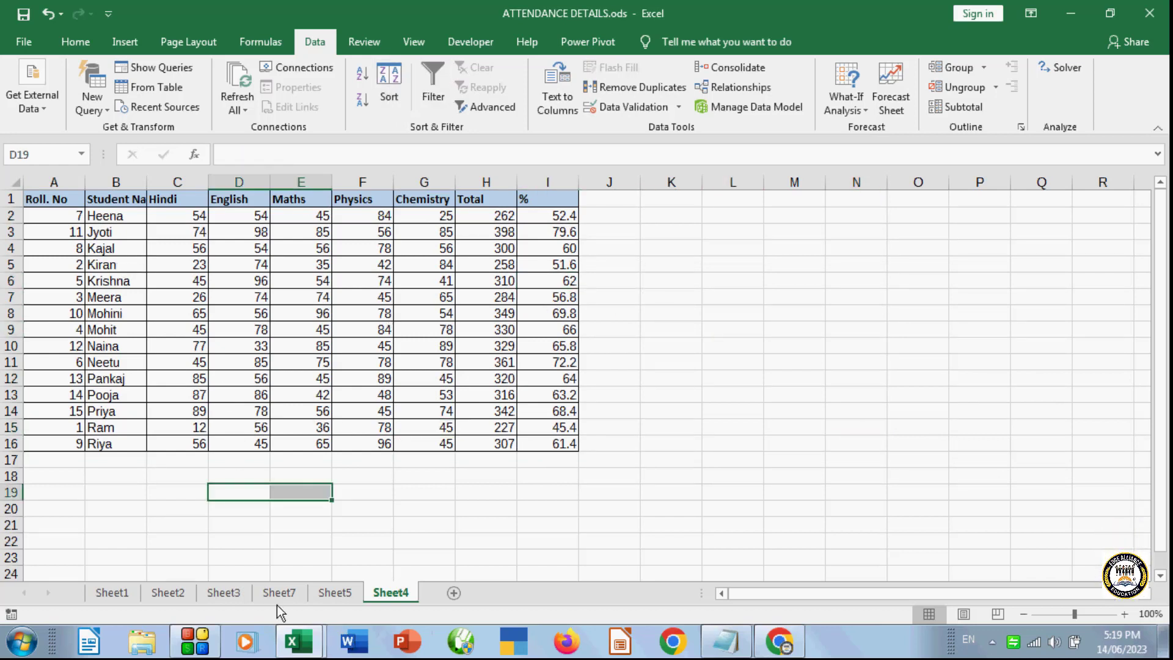
click(209, 427)
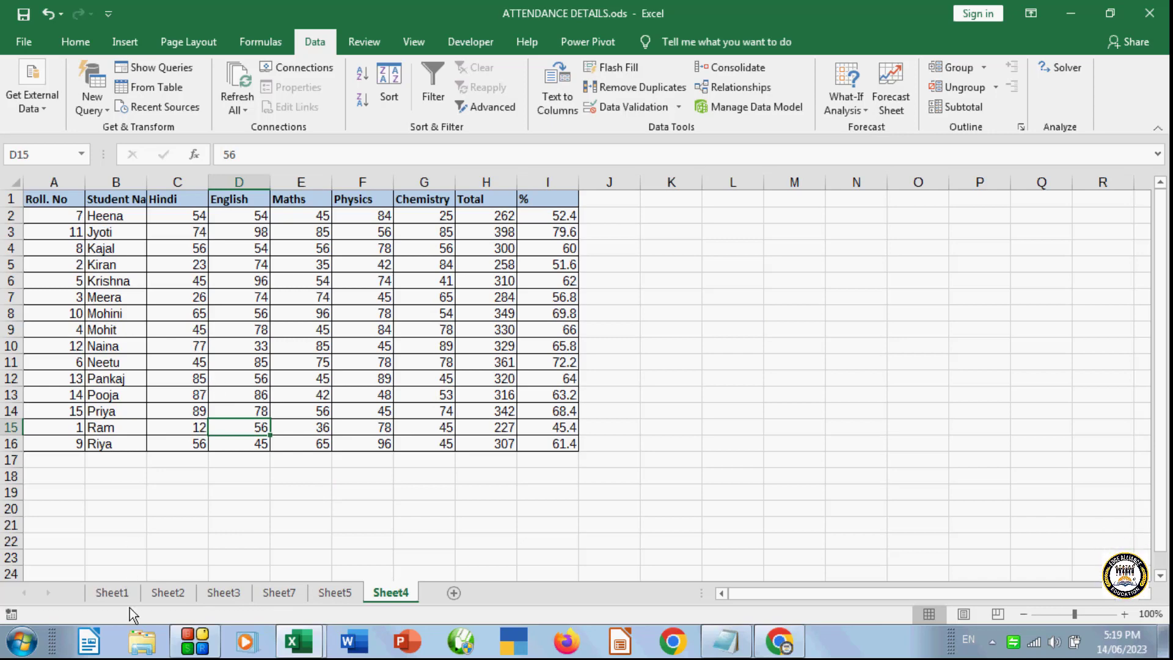
- Look over the employee attendance table and its name header on Sheet1, and return to the marks table on Sheet4
click(125, 586)
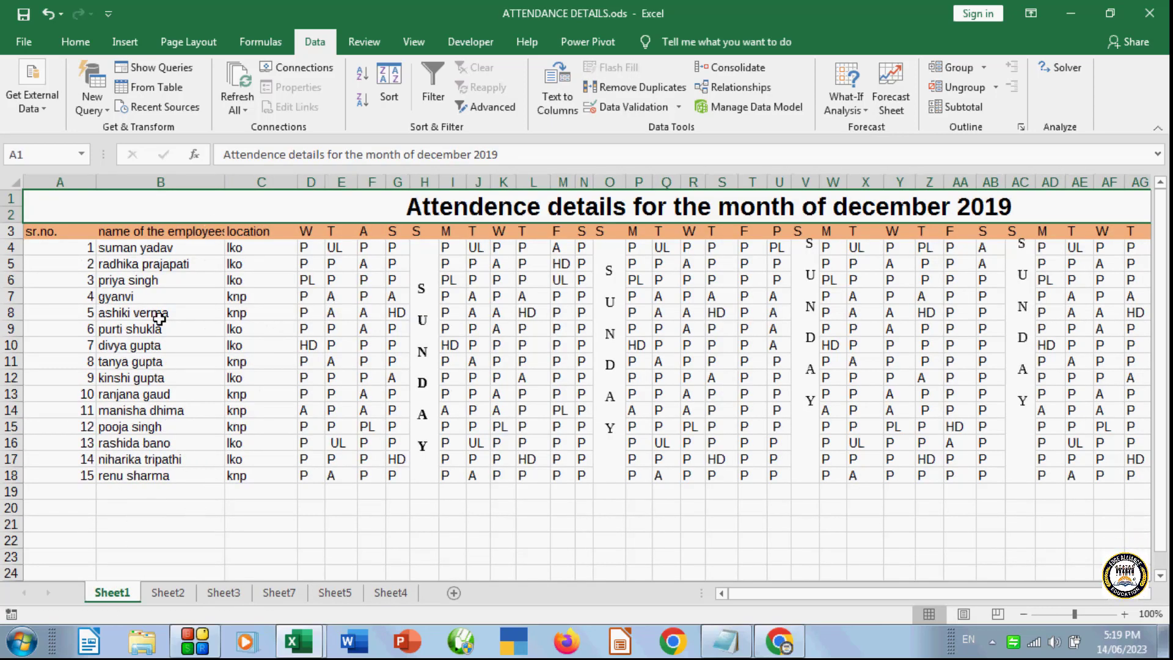
click(202, 312)
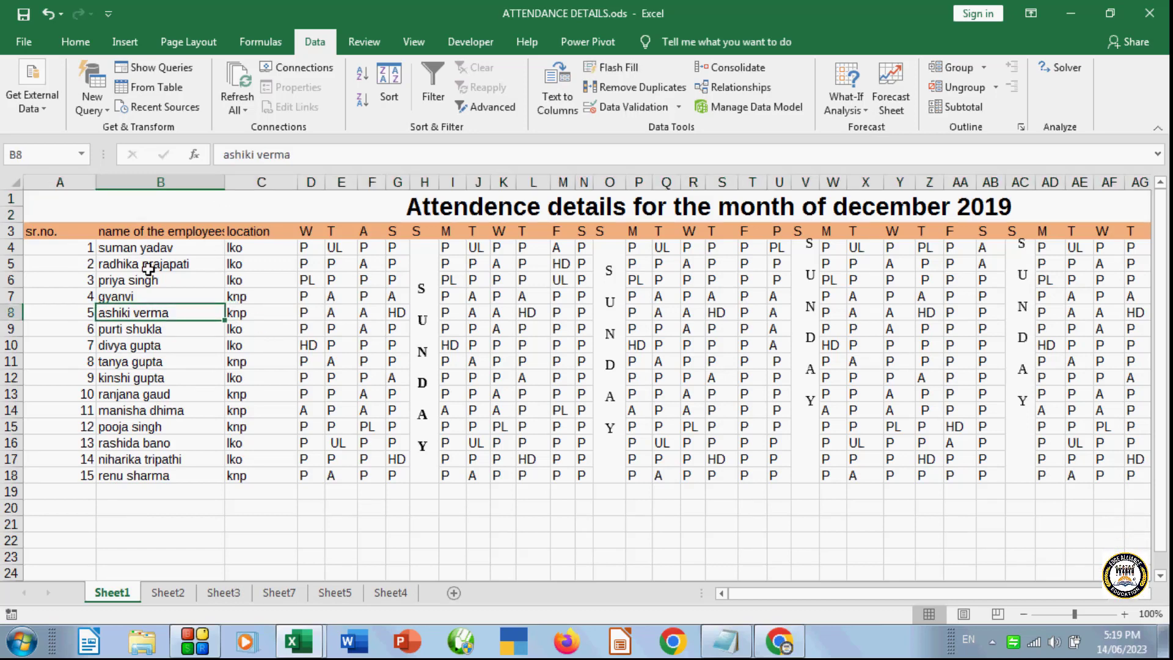
click(131, 231)
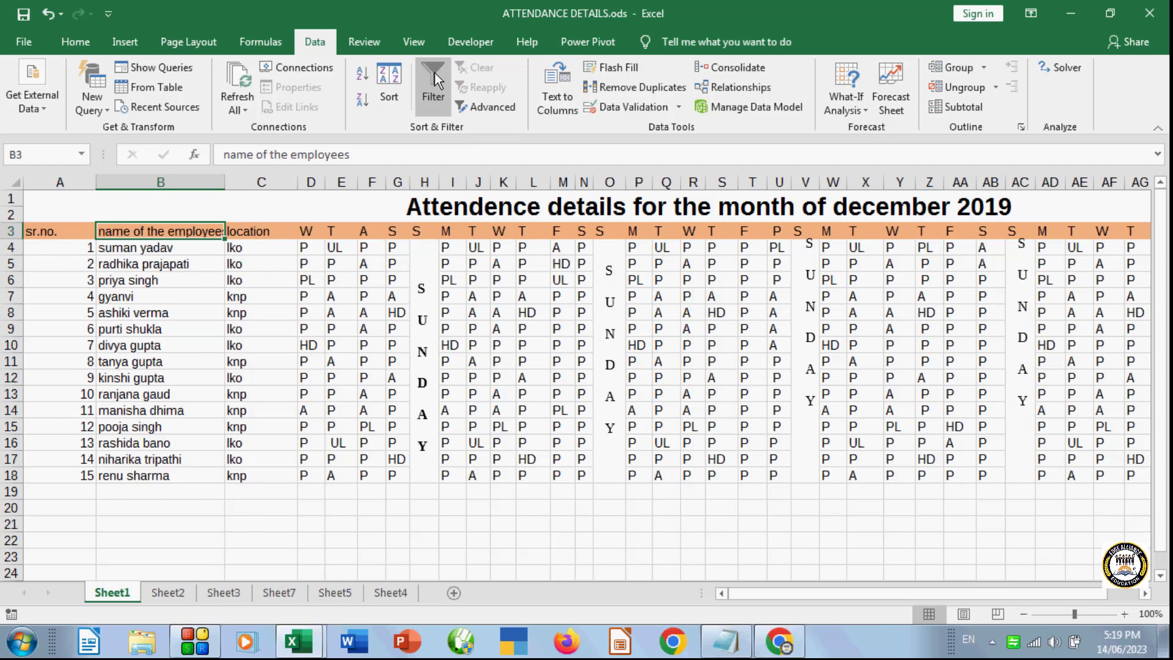
click(183, 296)
click(159, 232)
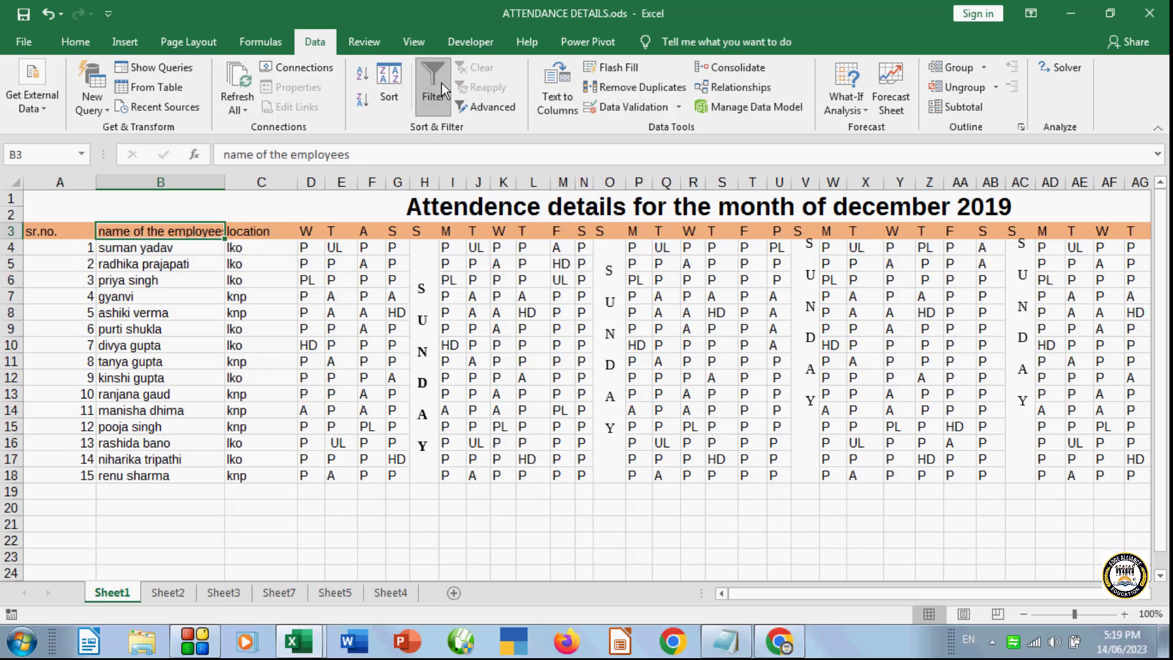
click(432, 384)
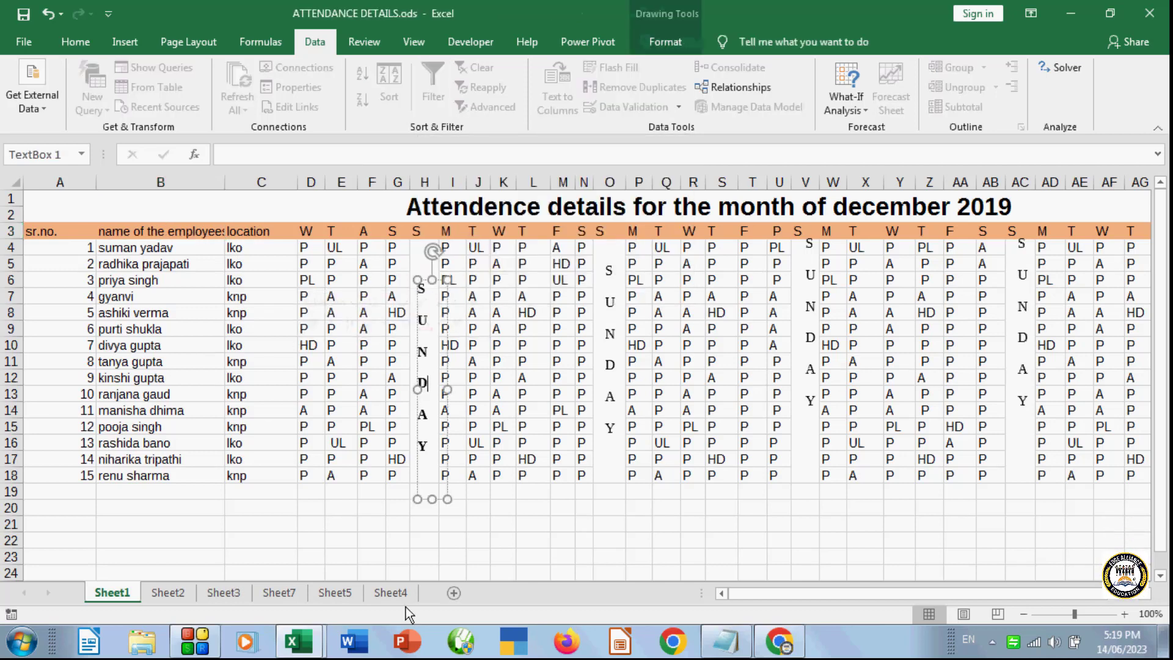
click(492, 541)
click(390, 593)
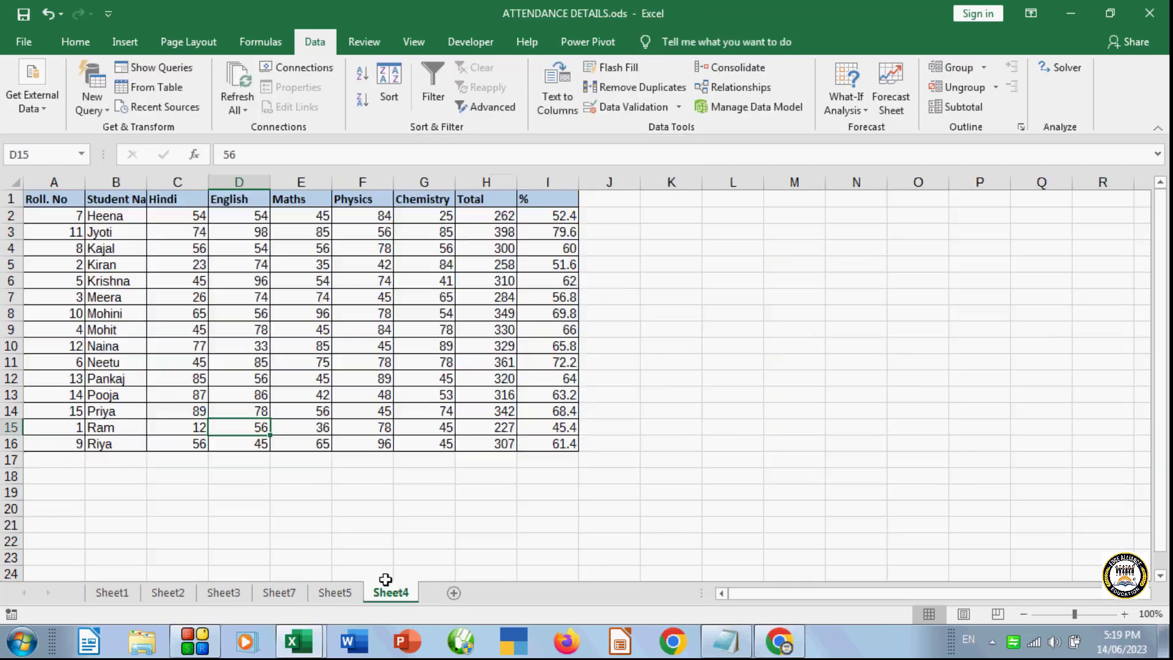
- Turn on filtering for the marks table's header row, from Roll. No to %
drag(76, 202, 526, 200)
click(440, 81)
click(794, 330)
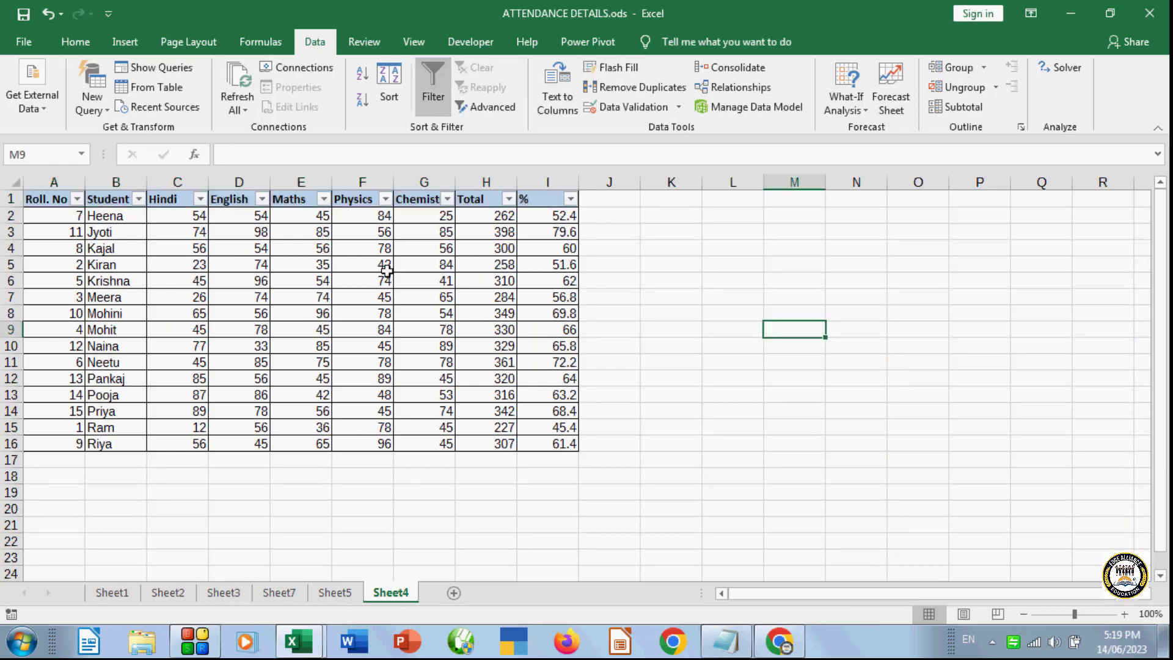
- Filter the Student Name column to show only the three students whose names start with K
click(139, 199)
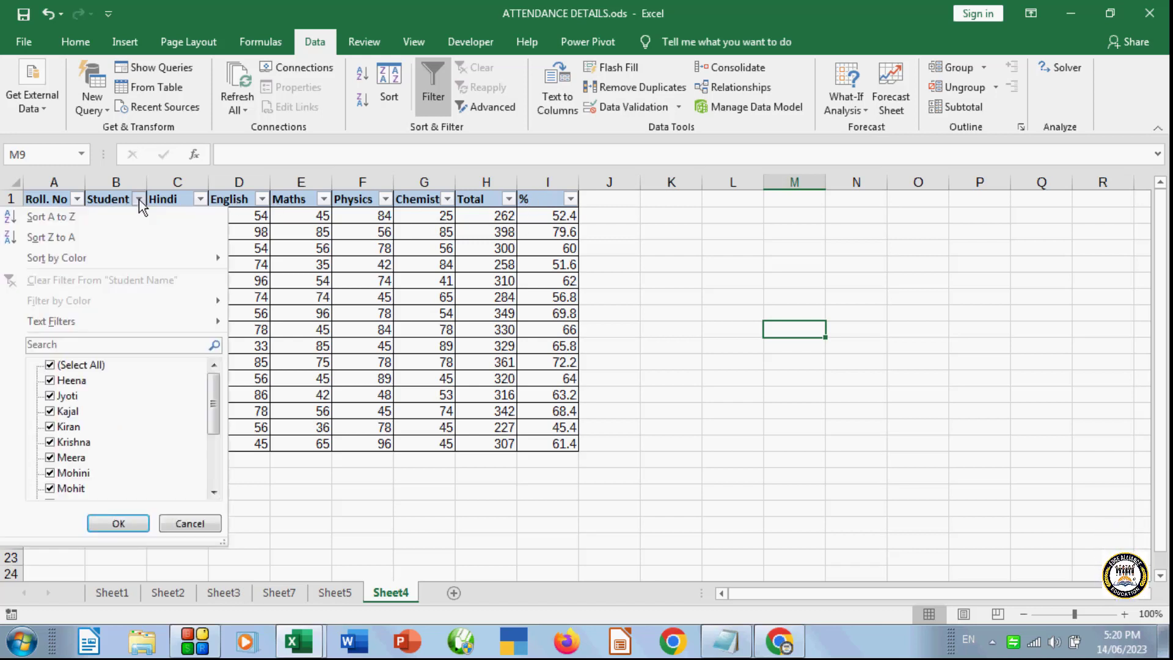
click(50, 367)
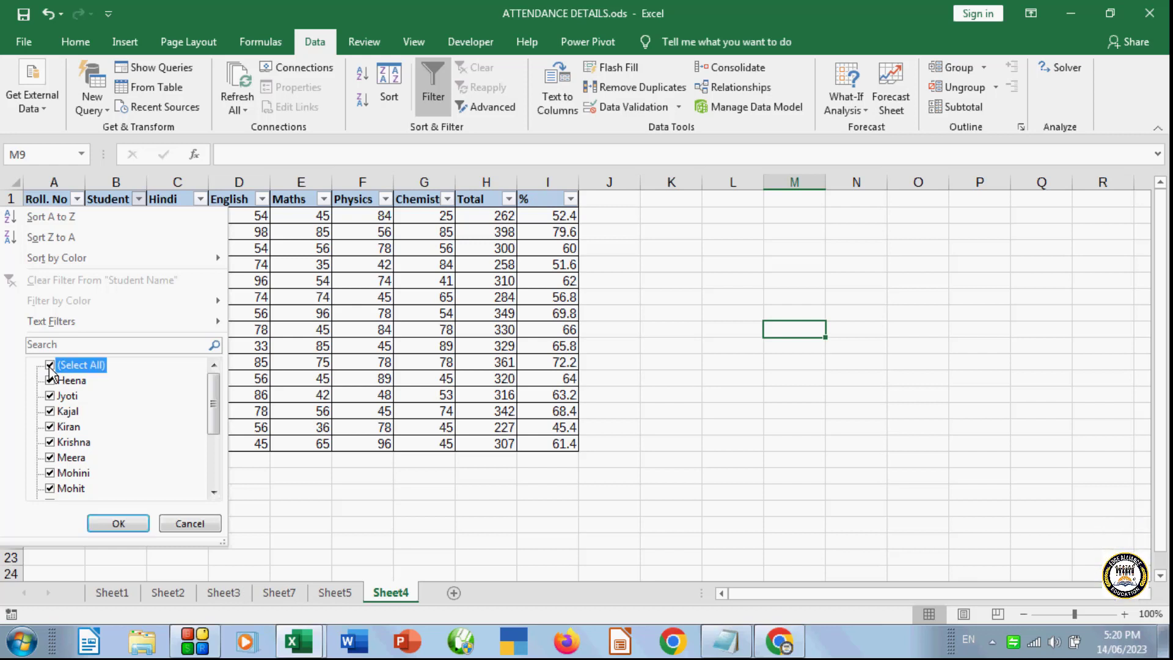
click(50, 426)
click(49, 442)
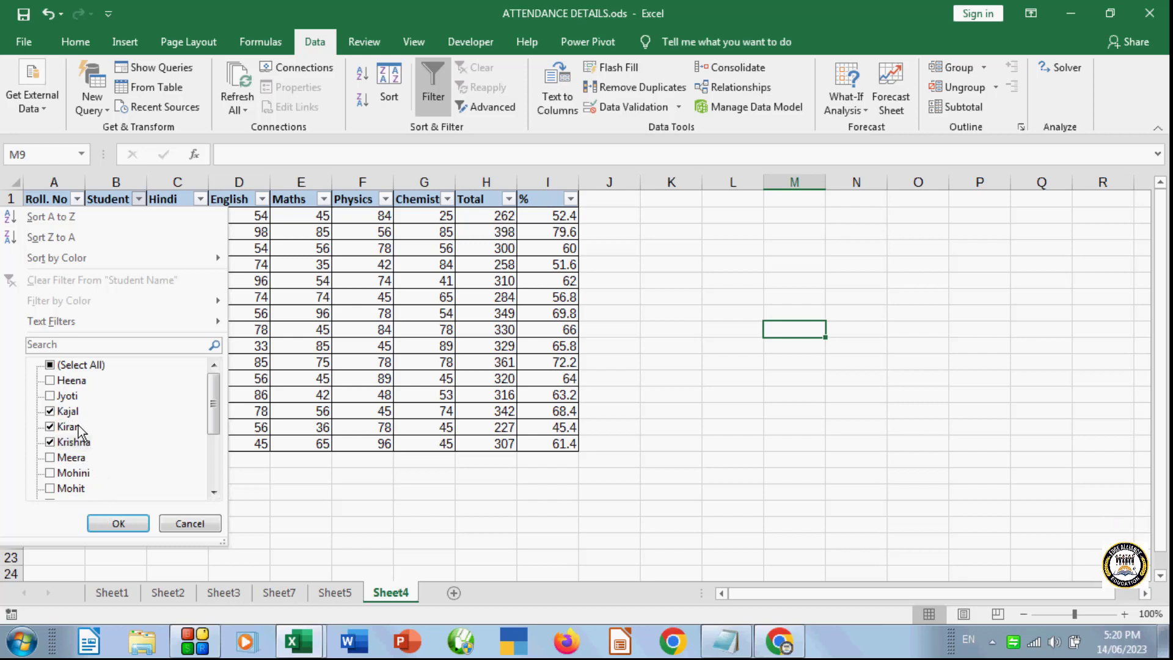
click(118, 524)
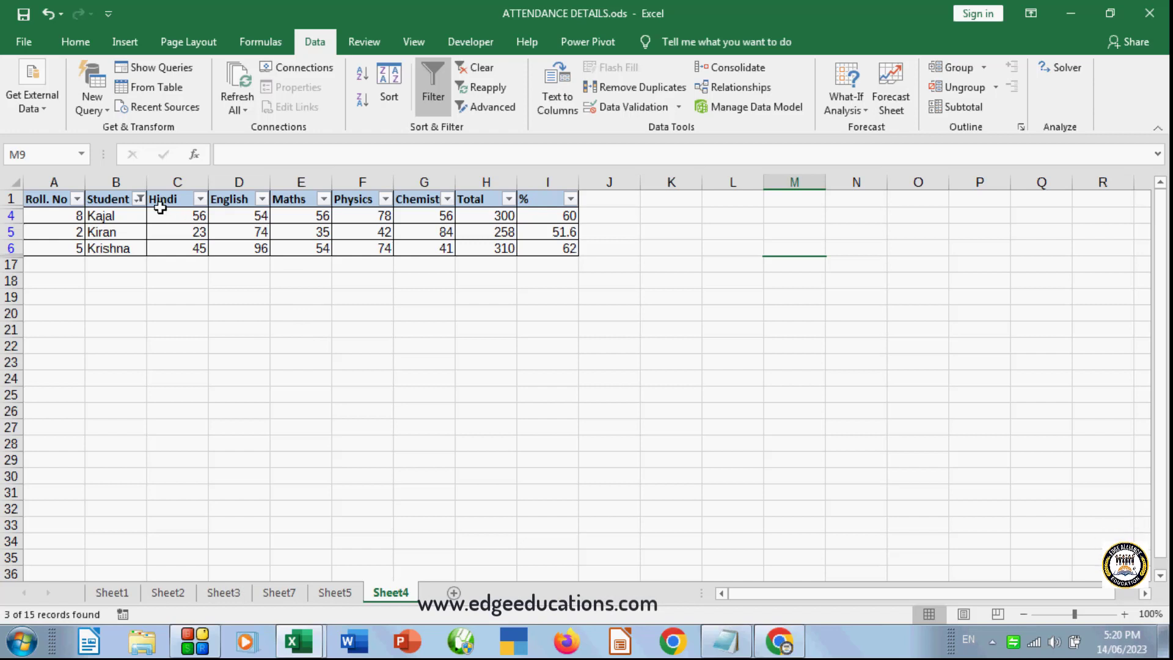
- Show all students again in the Student Name filter and turn off filtering for the marks table
click(139, 199)
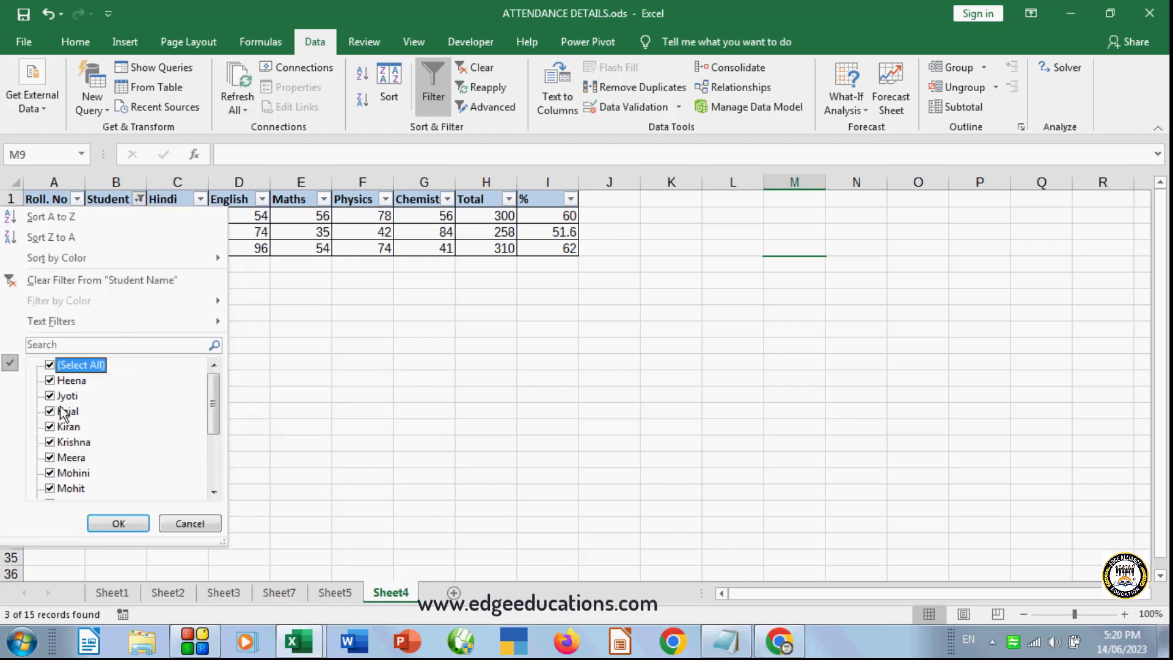
click(119, 523)
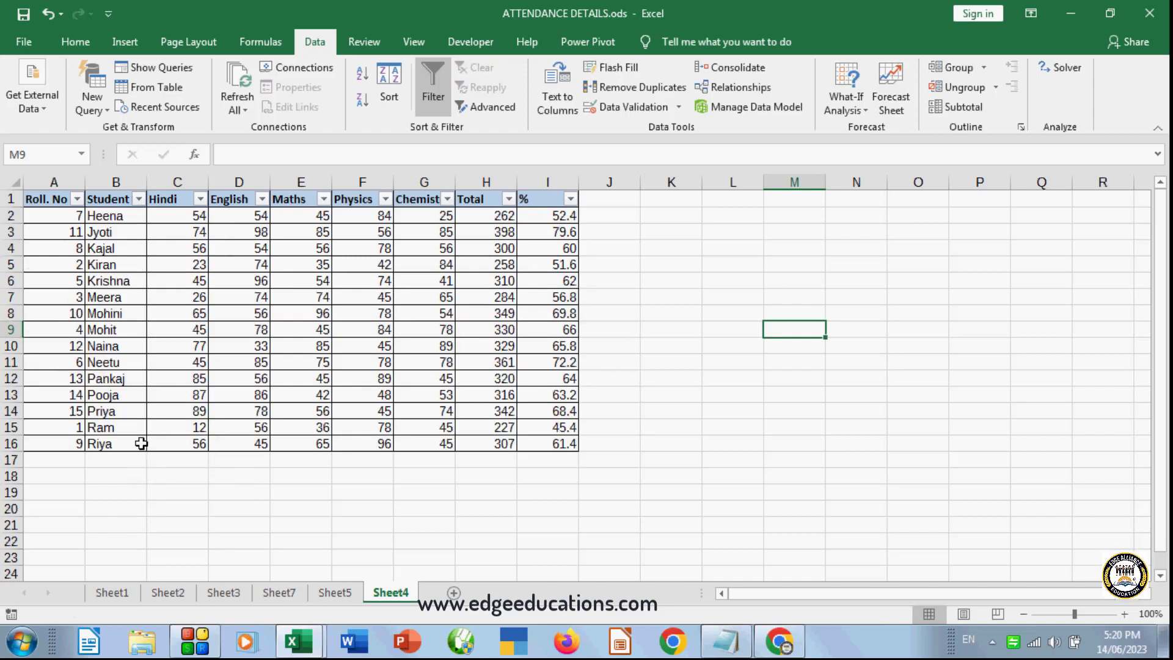
click(430, 86)
click(715, 384)
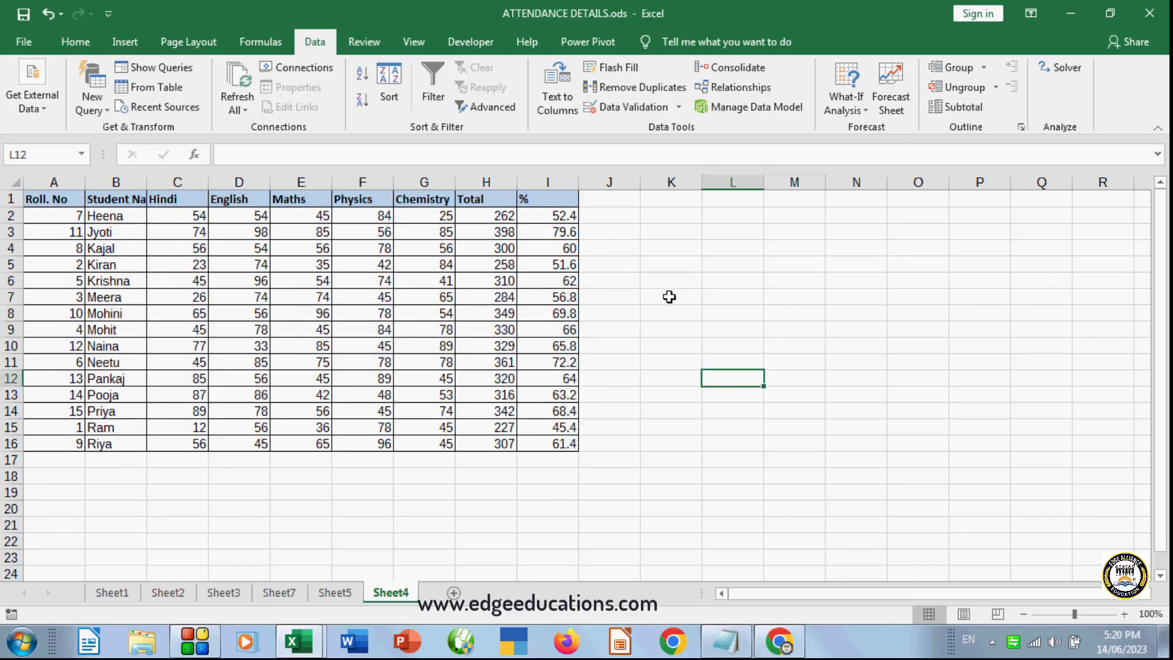
click(669, 297)
click(690, 392)
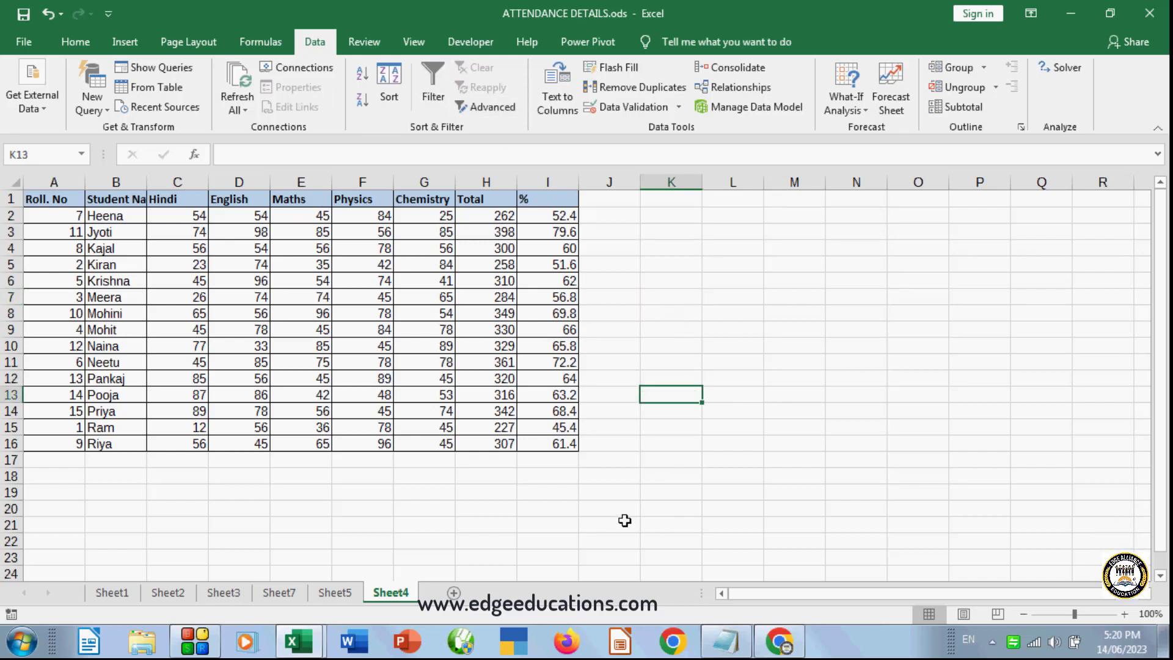
click(581, 512)
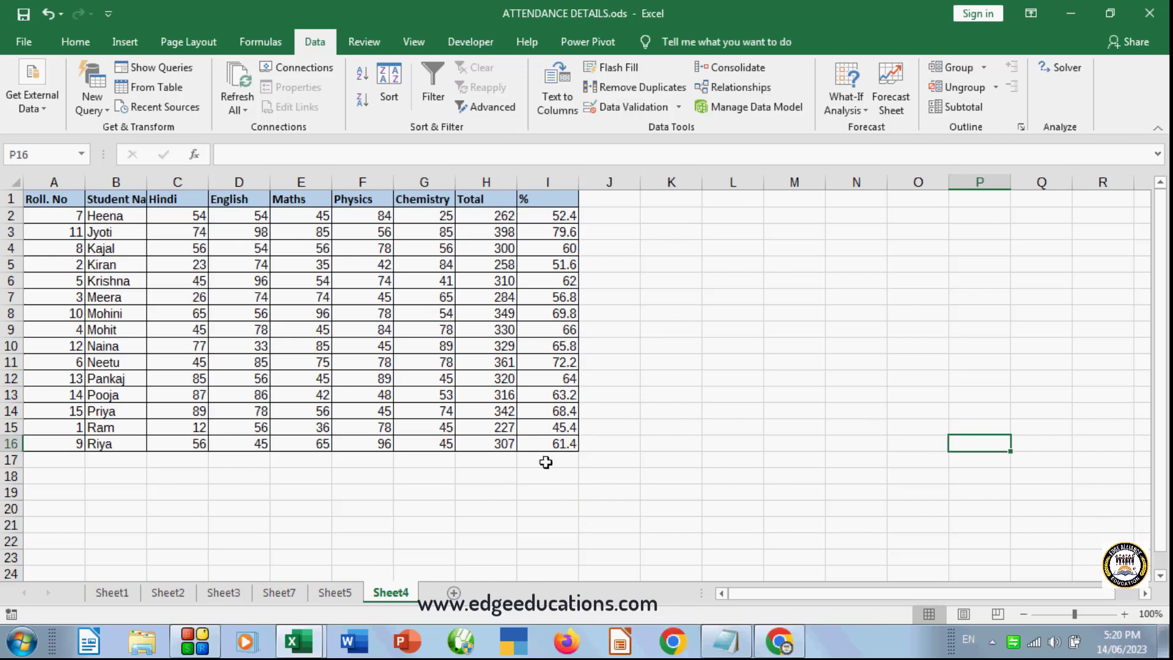
click(563, 523)
click(693, 382)
click(666, 346)
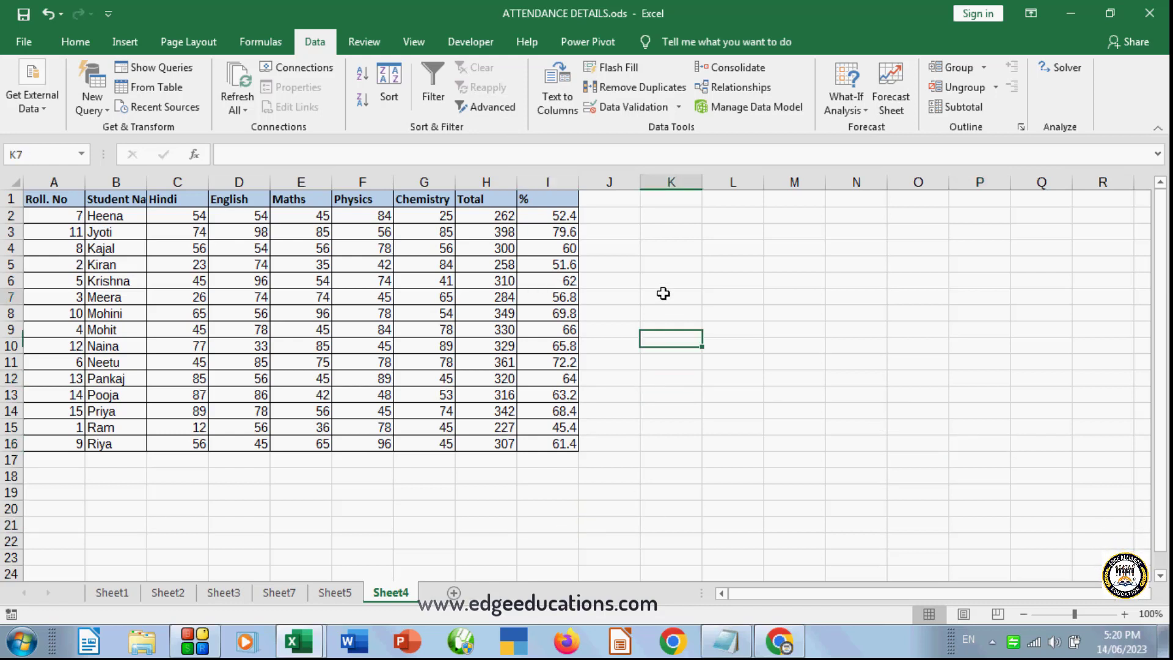
click(662, 297)
- Fit column B's width to the full Student Name header
double_click(149, 181)
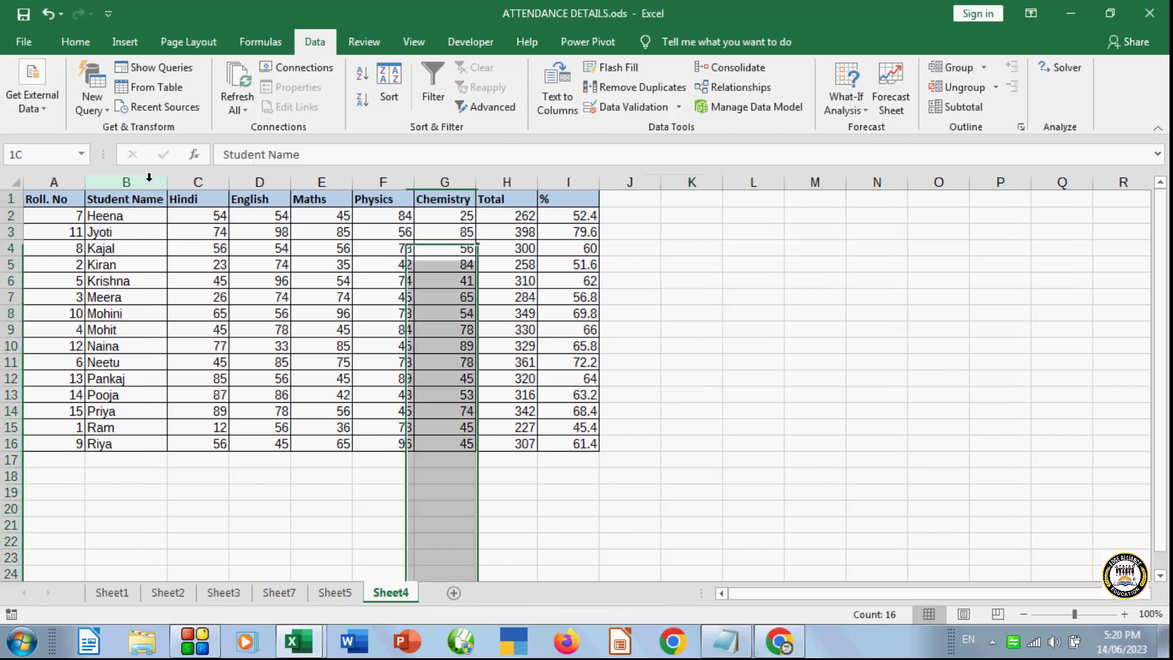
click(815, 442)
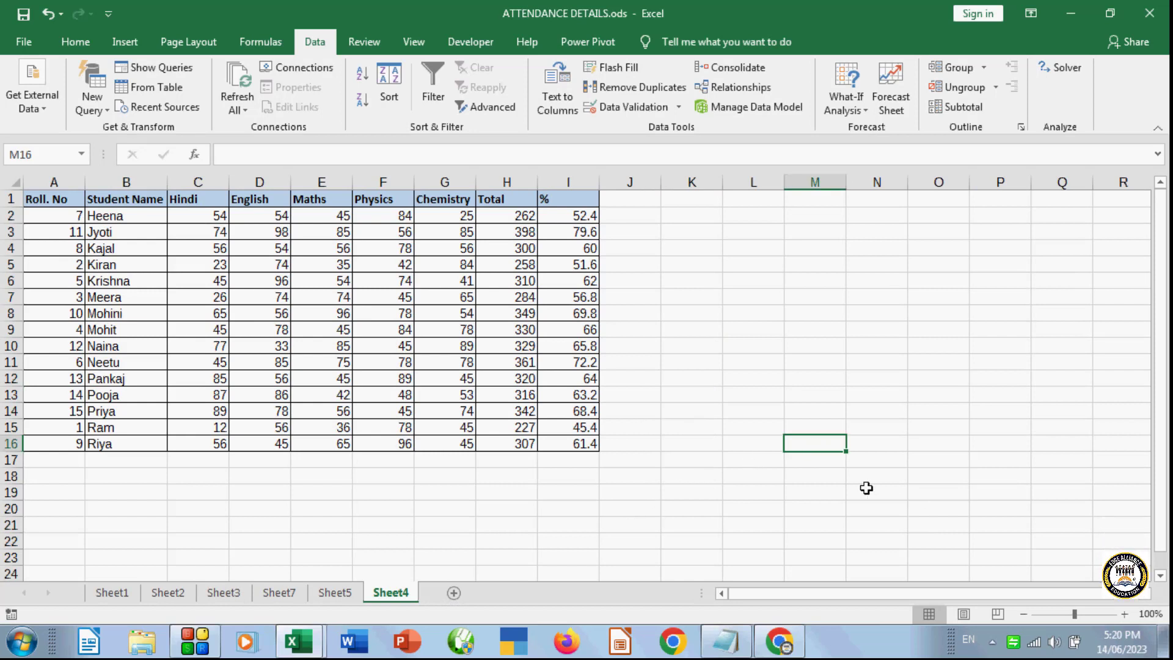
click(751, 340)
click(750, 332)
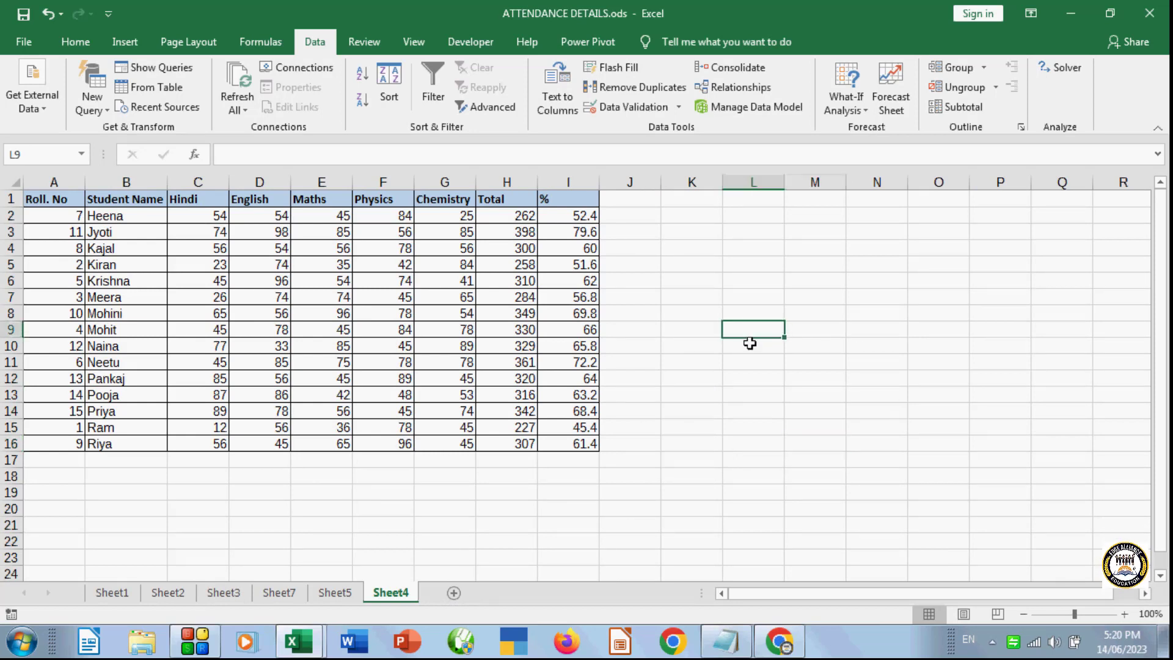
click(780, 428)
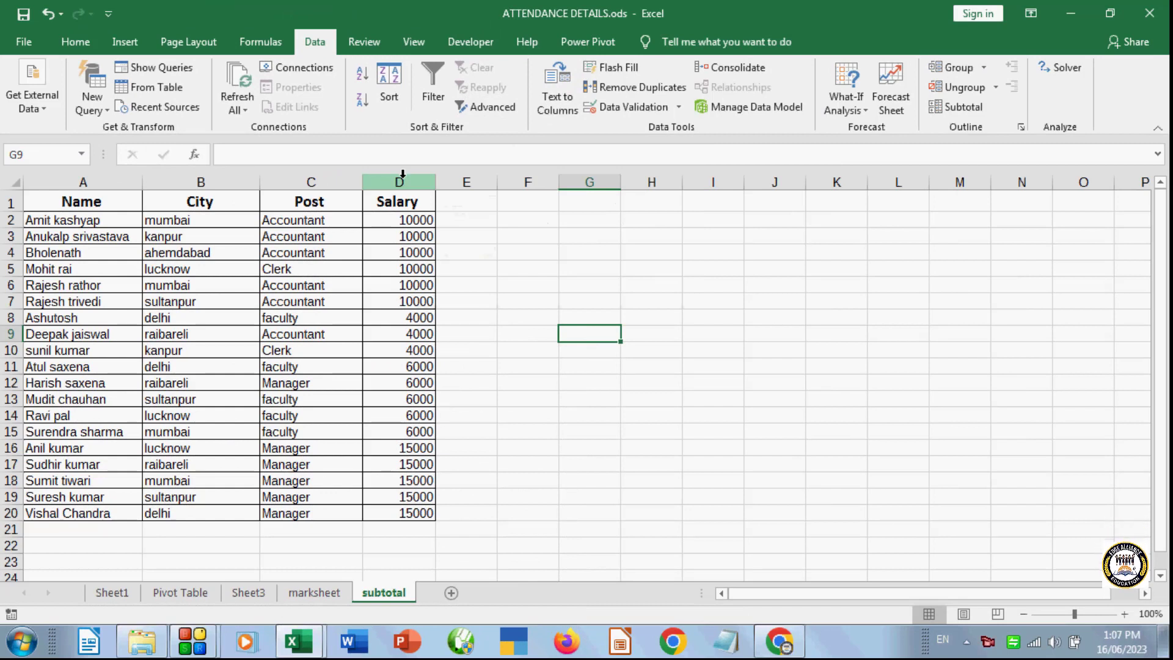
- Turn on filtering for the employee table's header row and filter the Post column to show only faculty
click(80, 203)
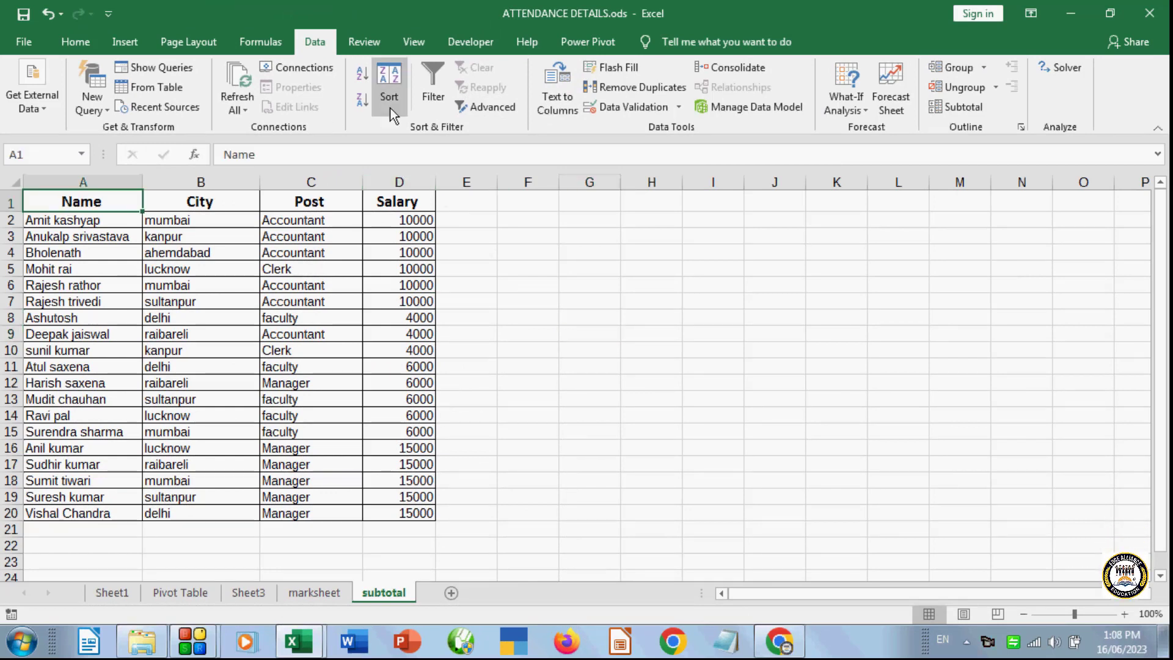
click(441, 79)
click(354, 202)
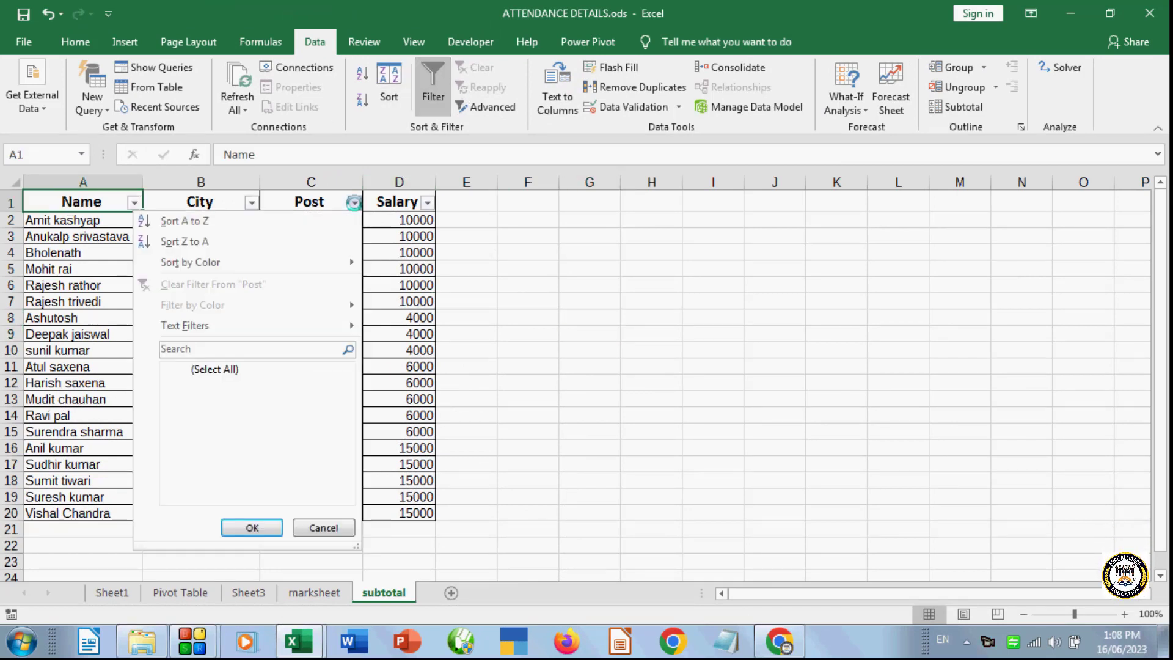
click(184, 369)
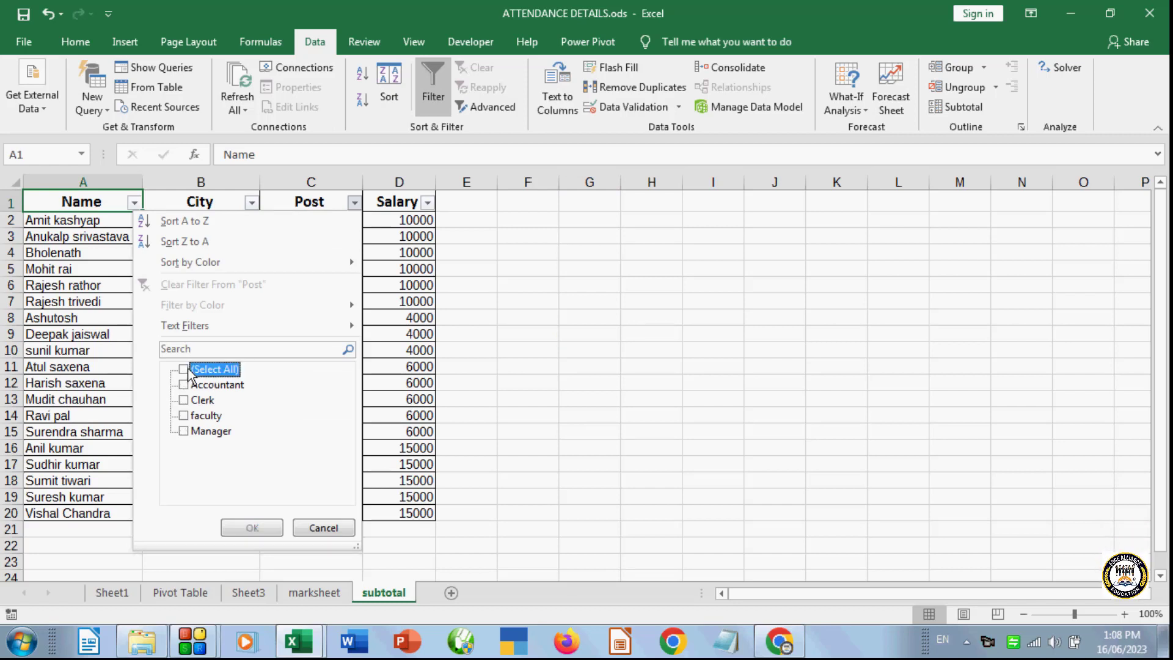
click(185, 416)
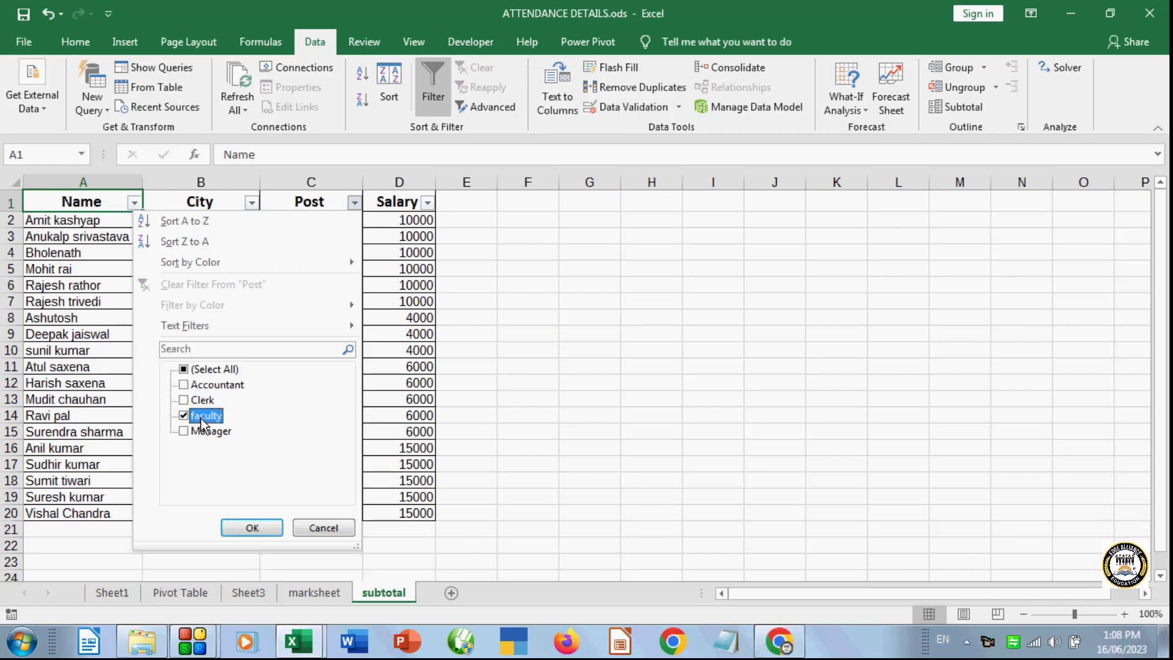
click(253, 528)
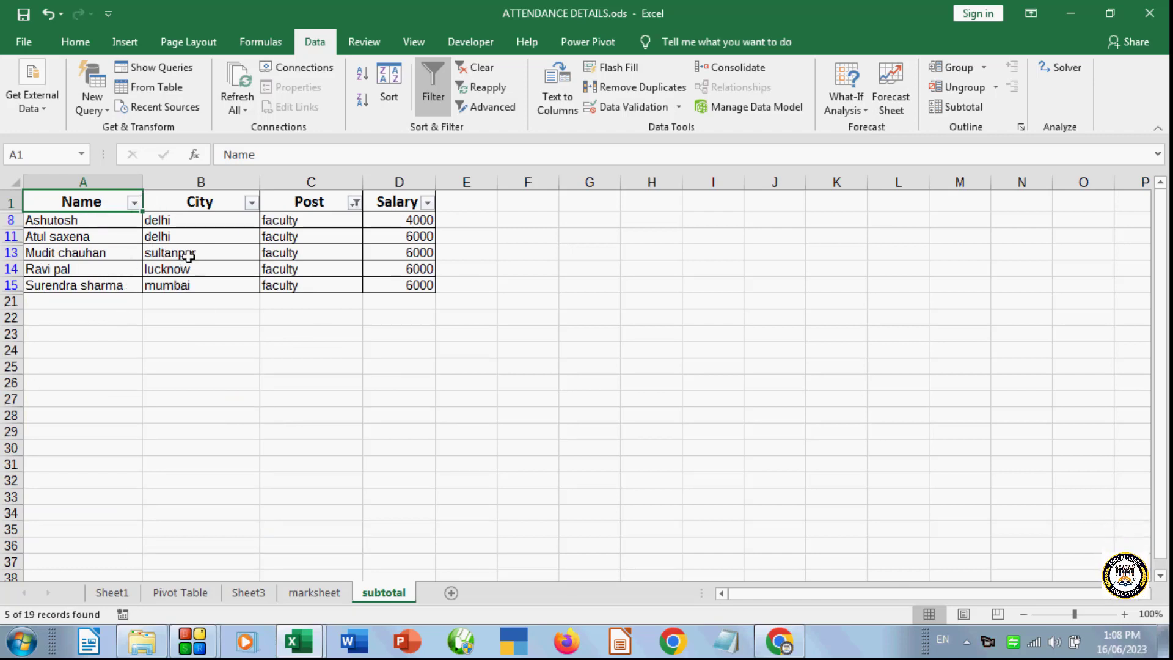
- Show all posts again in the Post filter and turn off filtering for the employee table
click(354, 203)
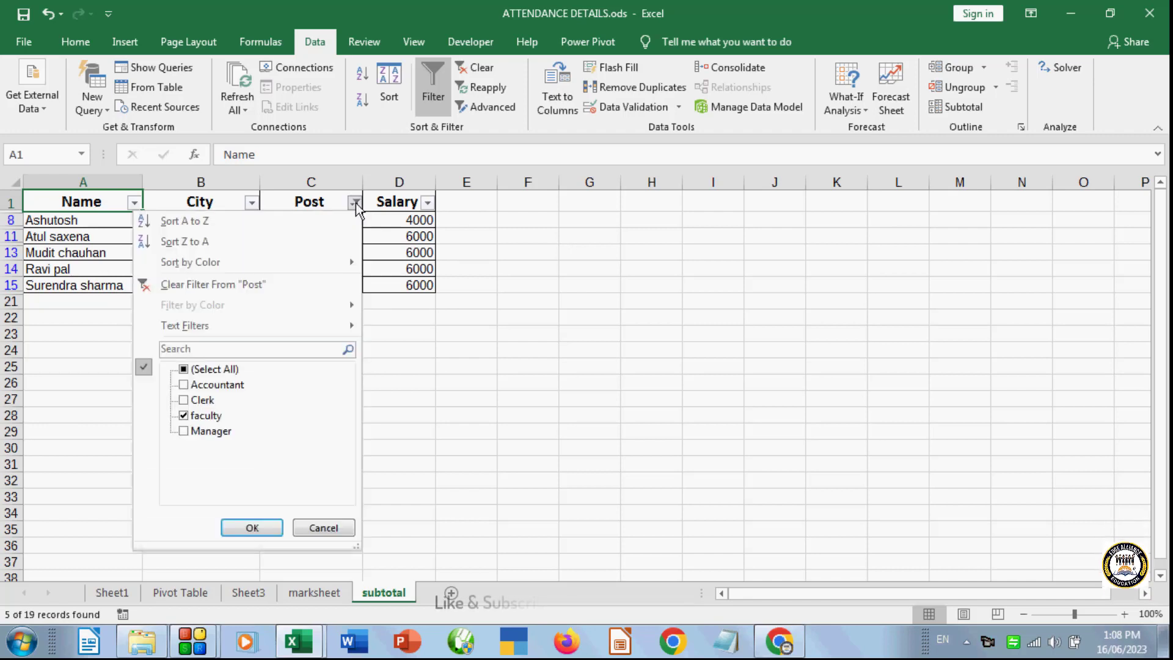
click(187, 373)
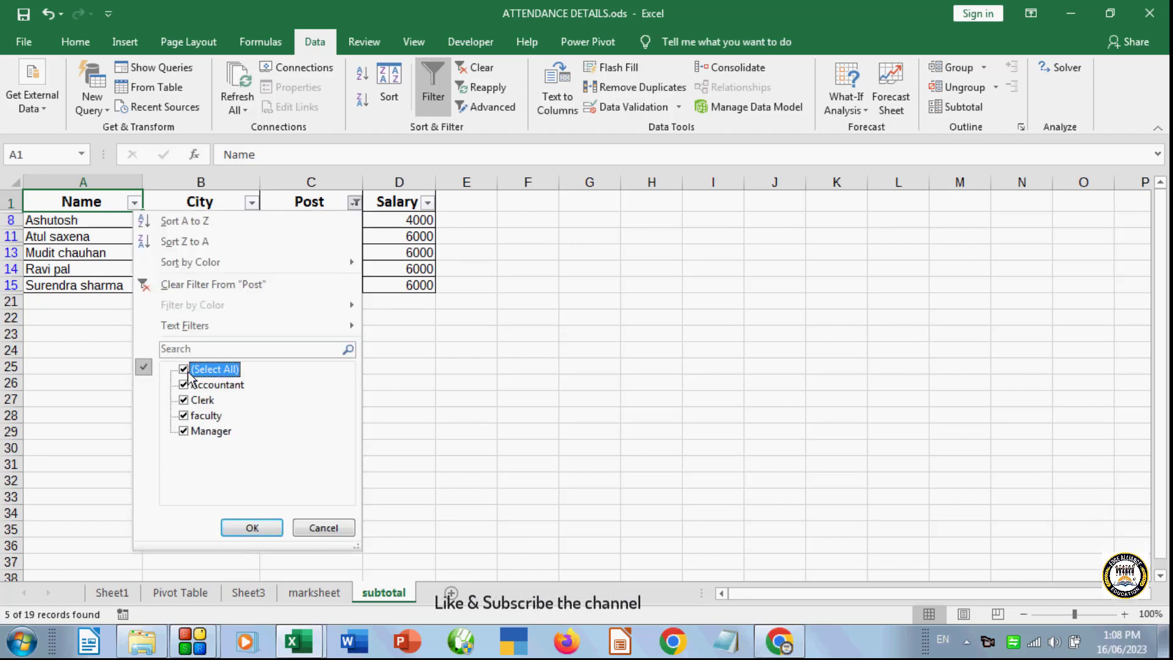
click(244, 526)
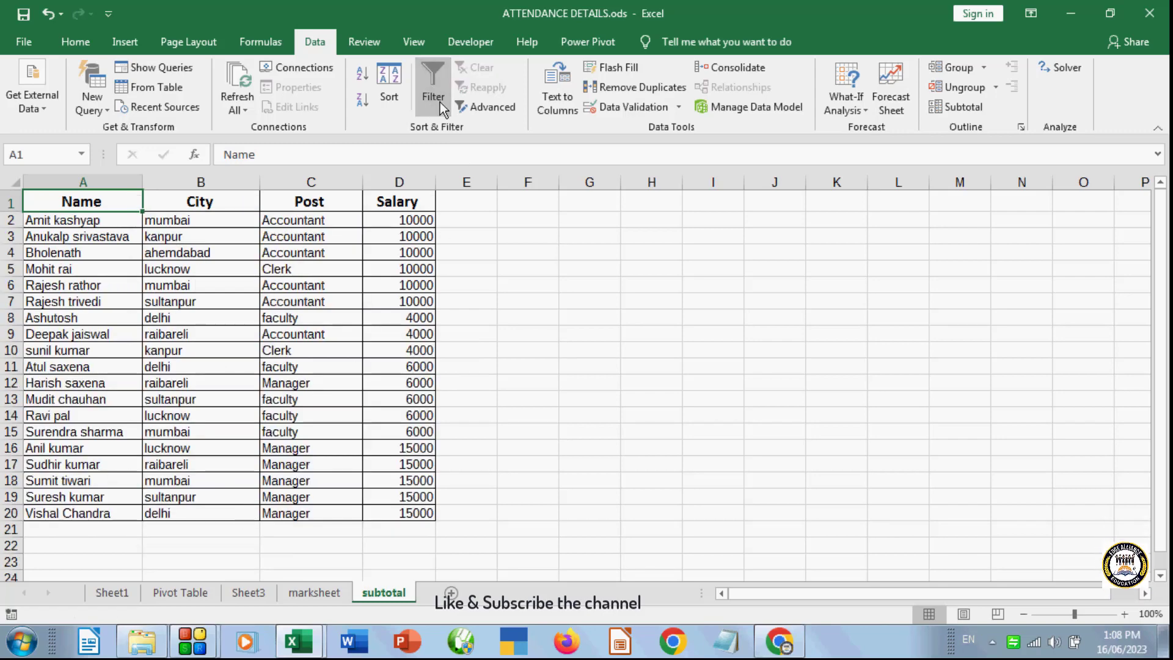
click(434, 76)
click(505, 347)
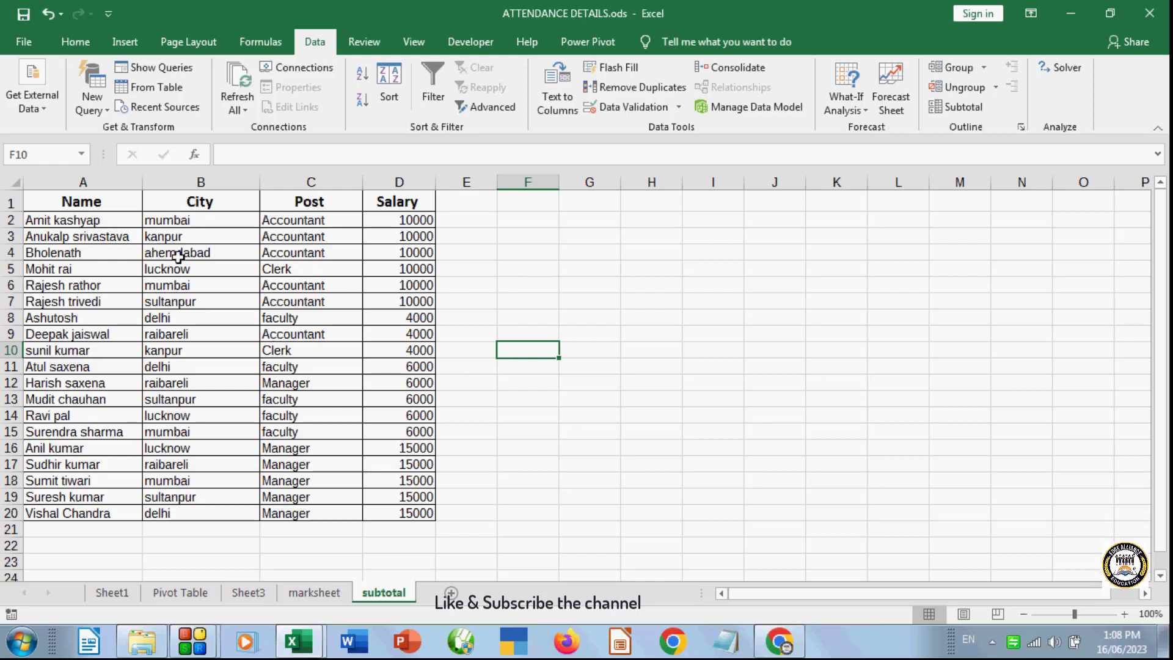
click(802, 371)
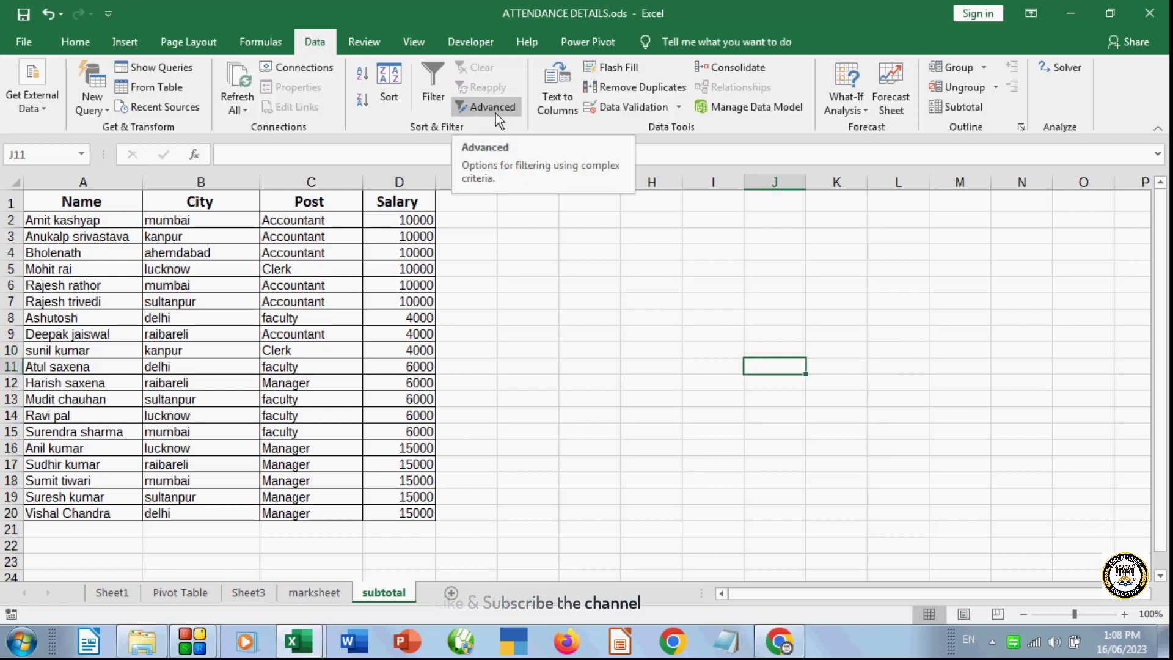
click(689, 400)
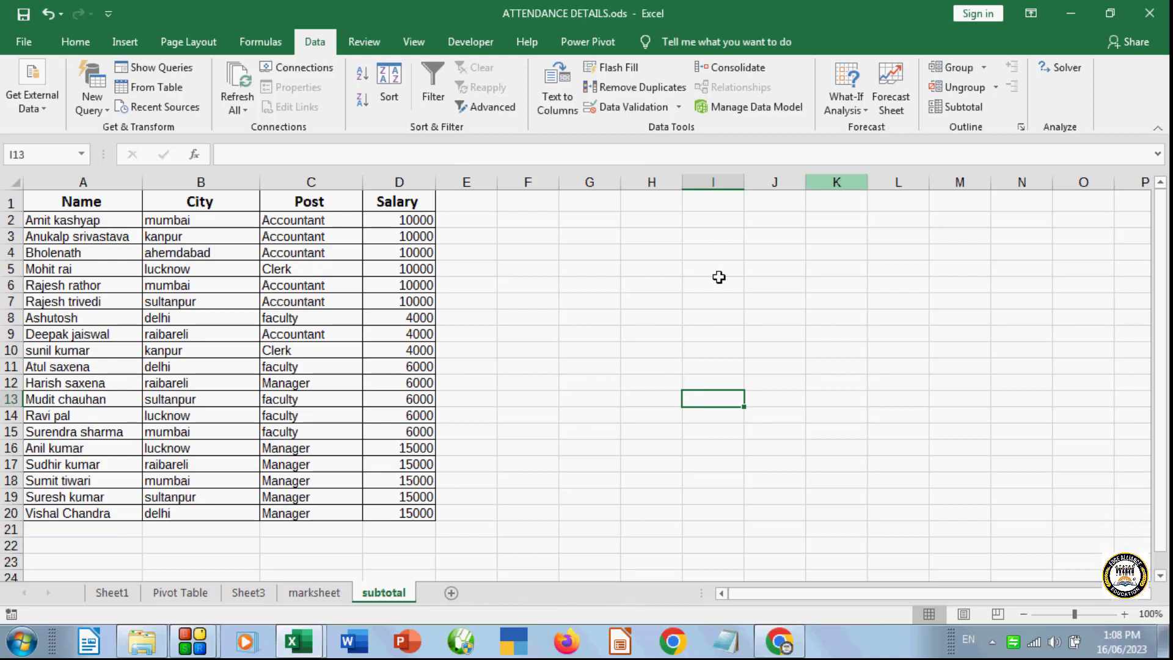
click(566, 334)
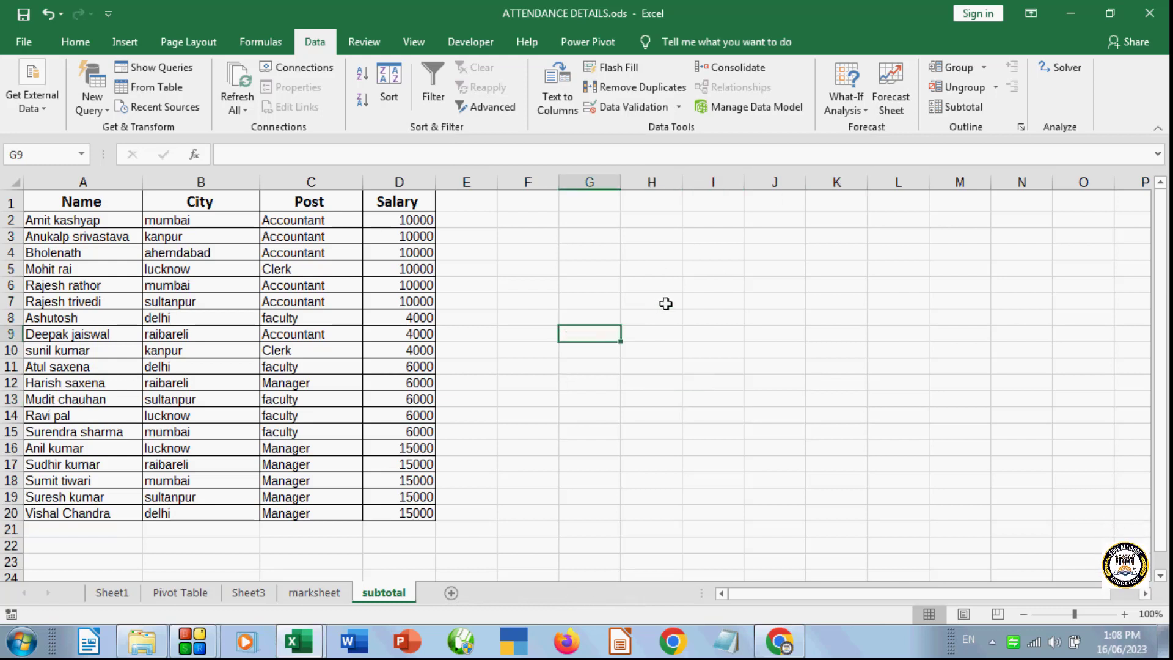
click(639, 310)
click(536, 320)
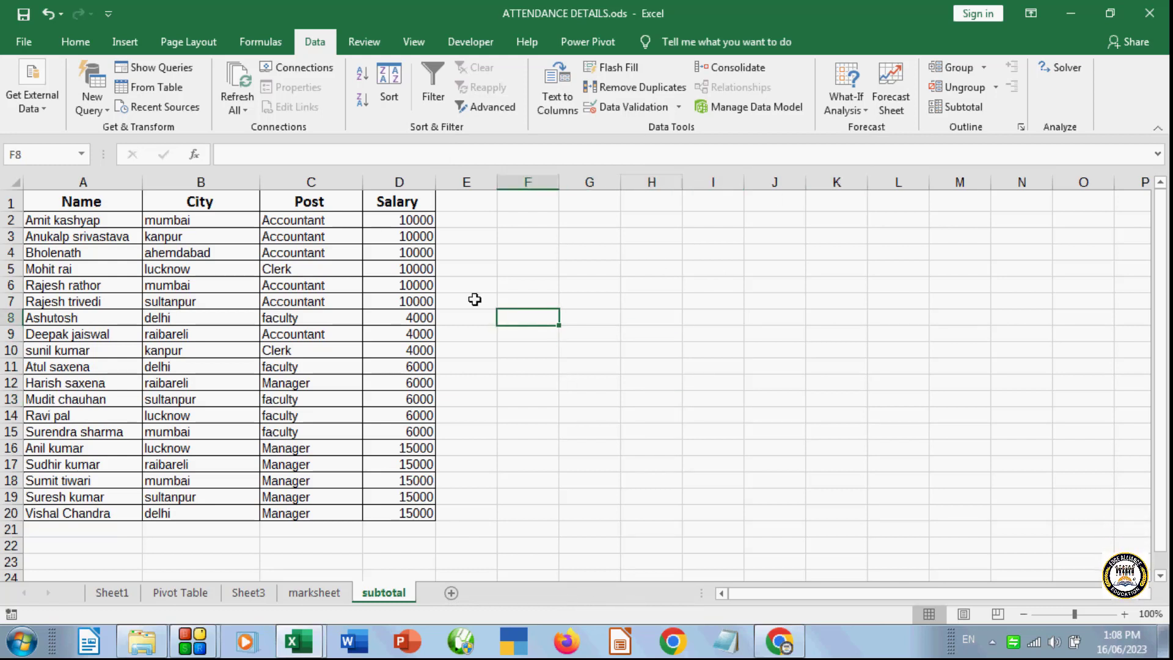
- Copy the City header from the employee table into cell I6 to start a criteria range
click(225, 203)
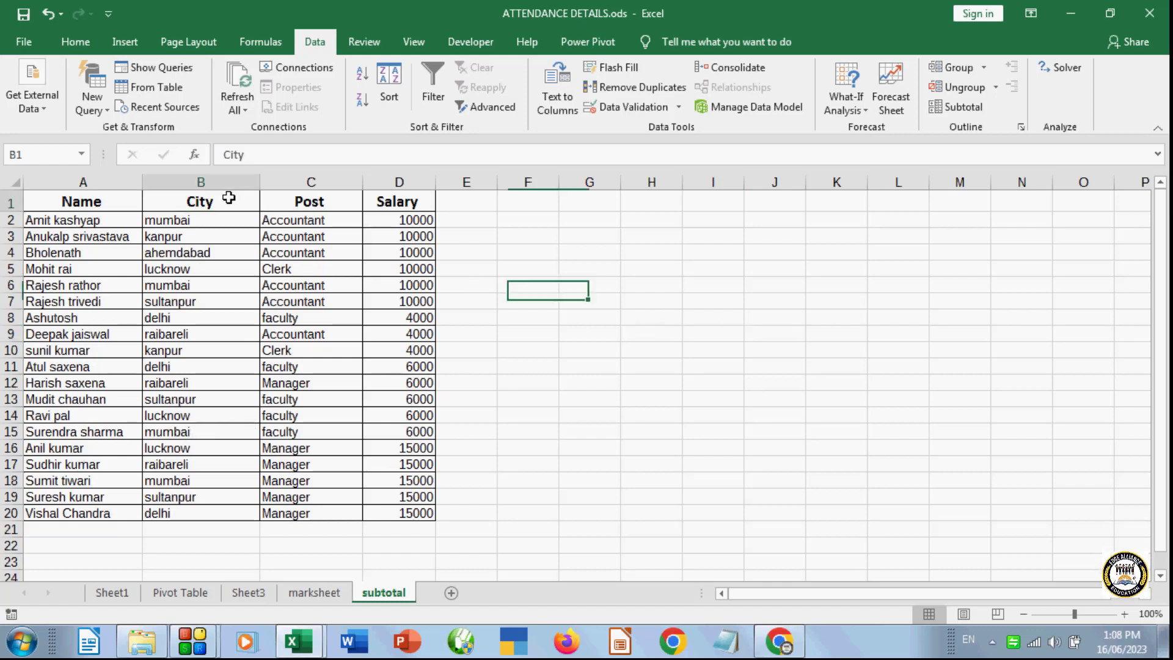
click(228, 199)
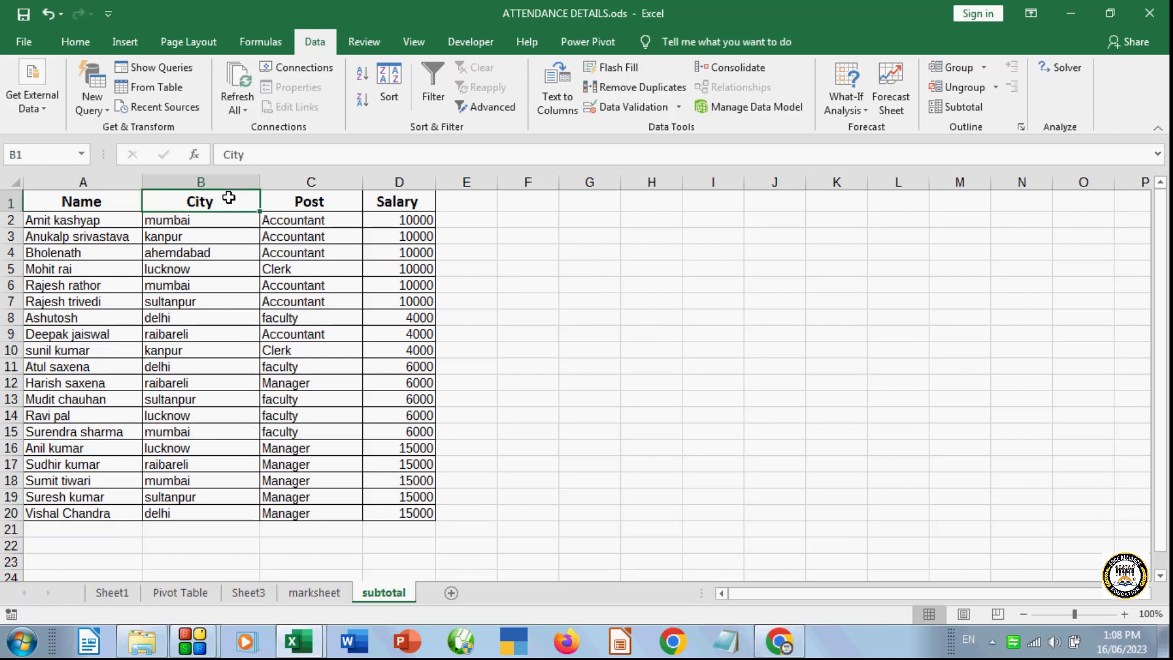
key(ctrl+c)
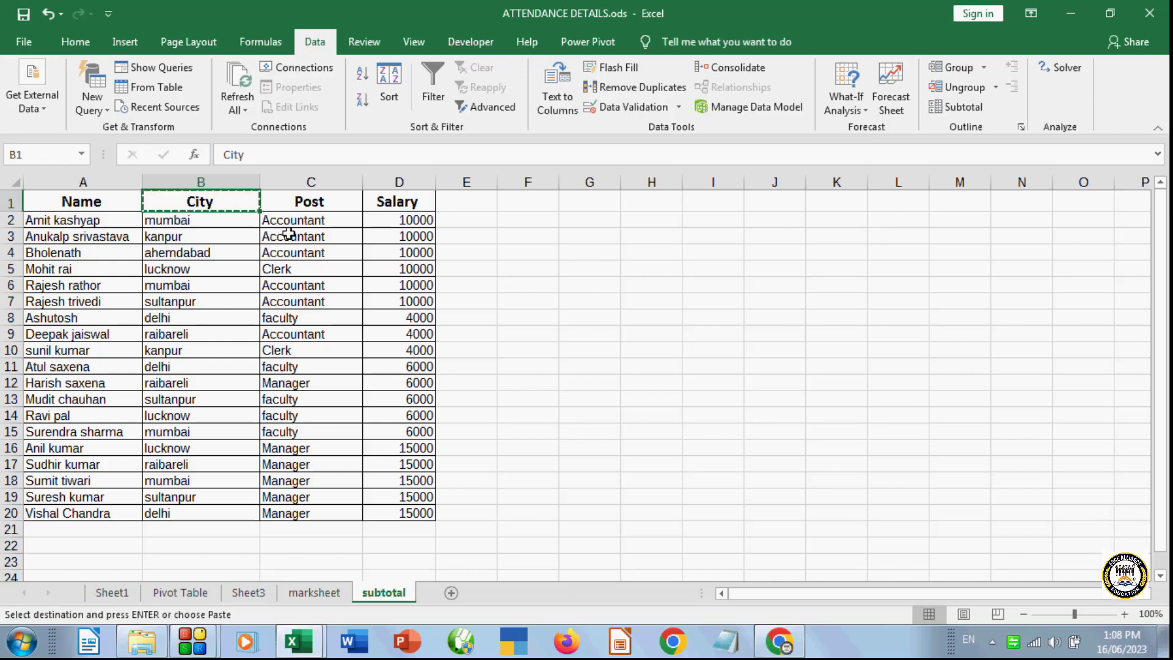
click(589, 269)
click(687, 286)
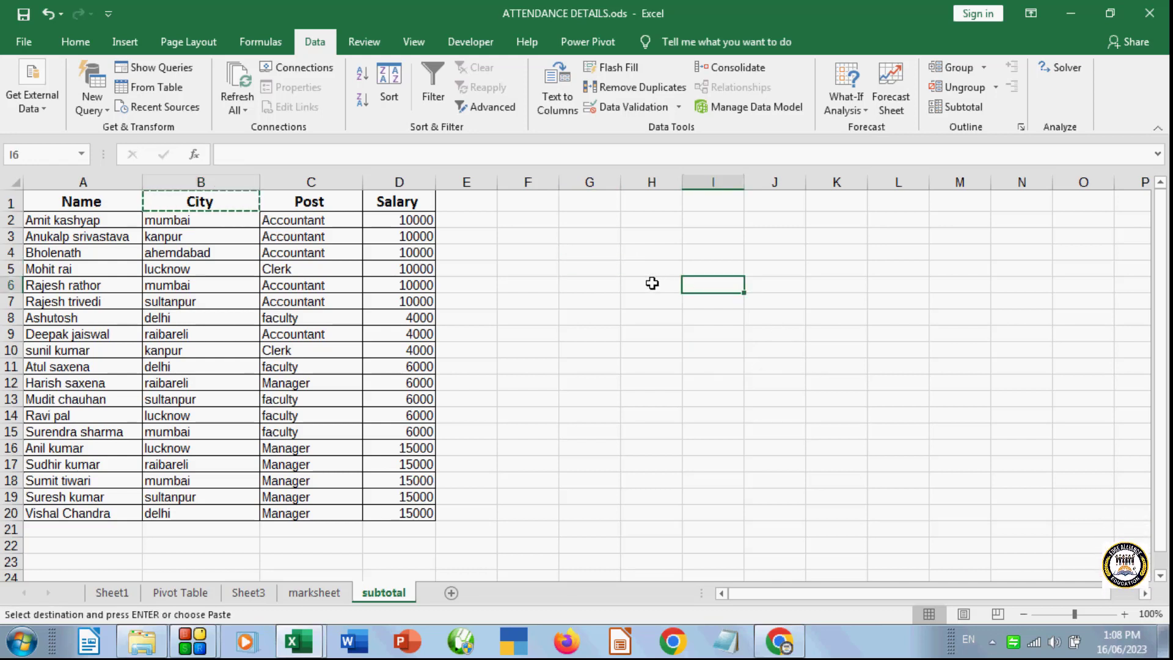
key(ctrl+v)
click(604, 343)
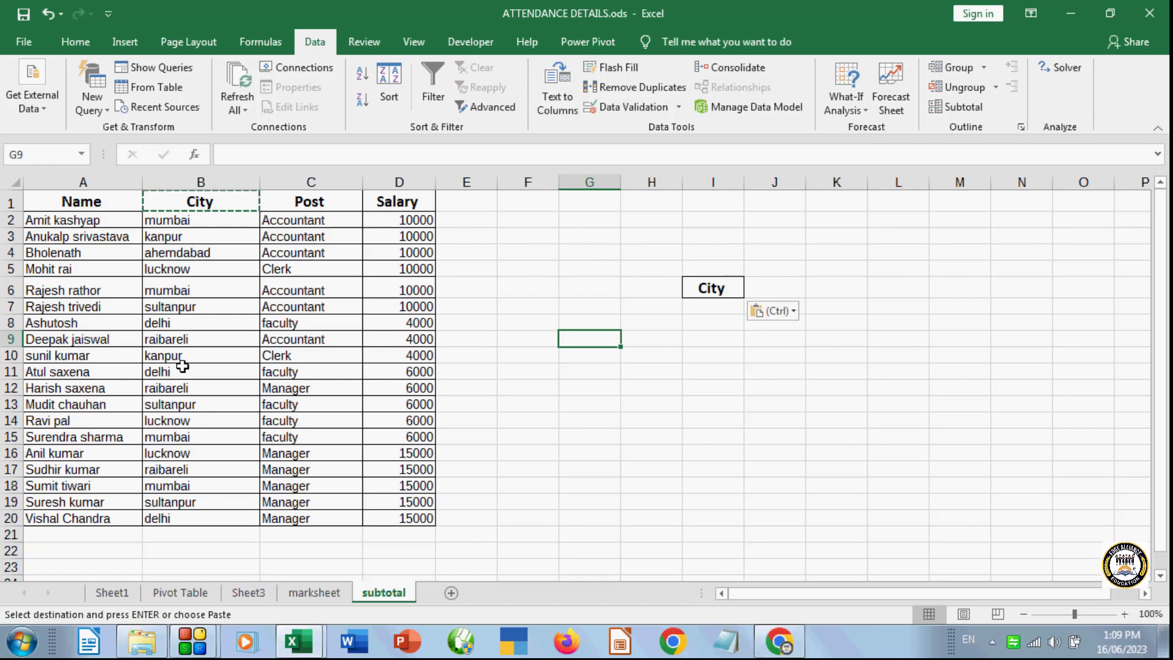
- Copy the city lucknow from cell B14 into cell I7, under the City criteria header
click(191, 427)
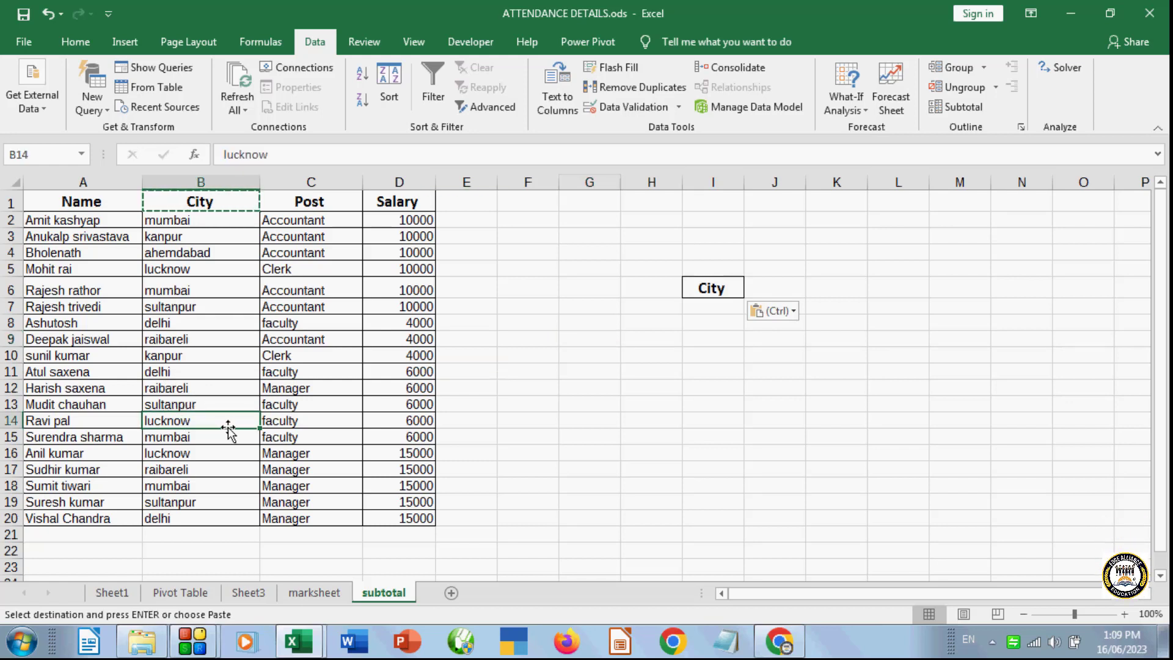
key(ctrl+c)
click(712, 307)
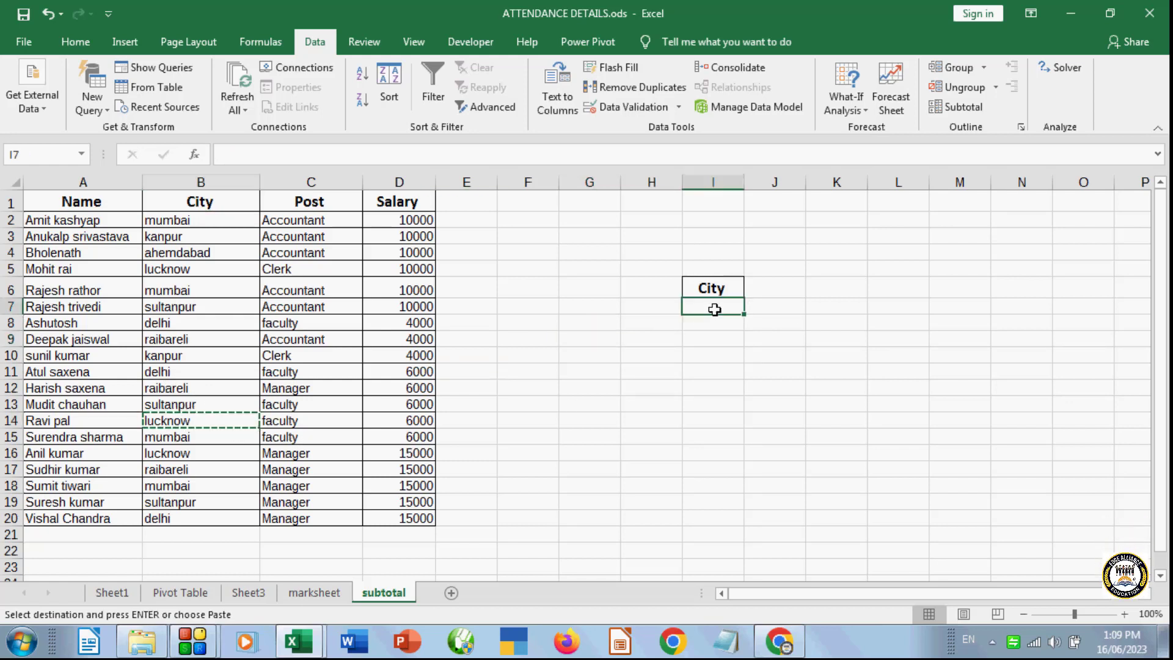
key(ctrl+v)
click(733, 424)
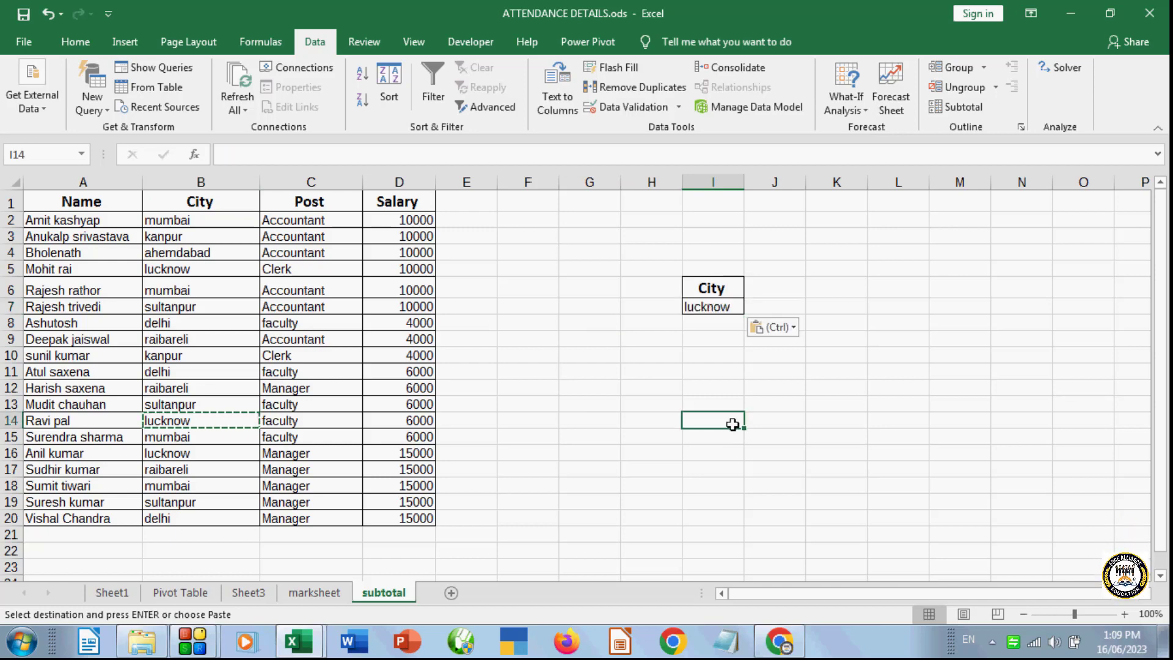
drag(47, 203, 348, 487)
click(655, 498)
text(h)
click(703, 466)
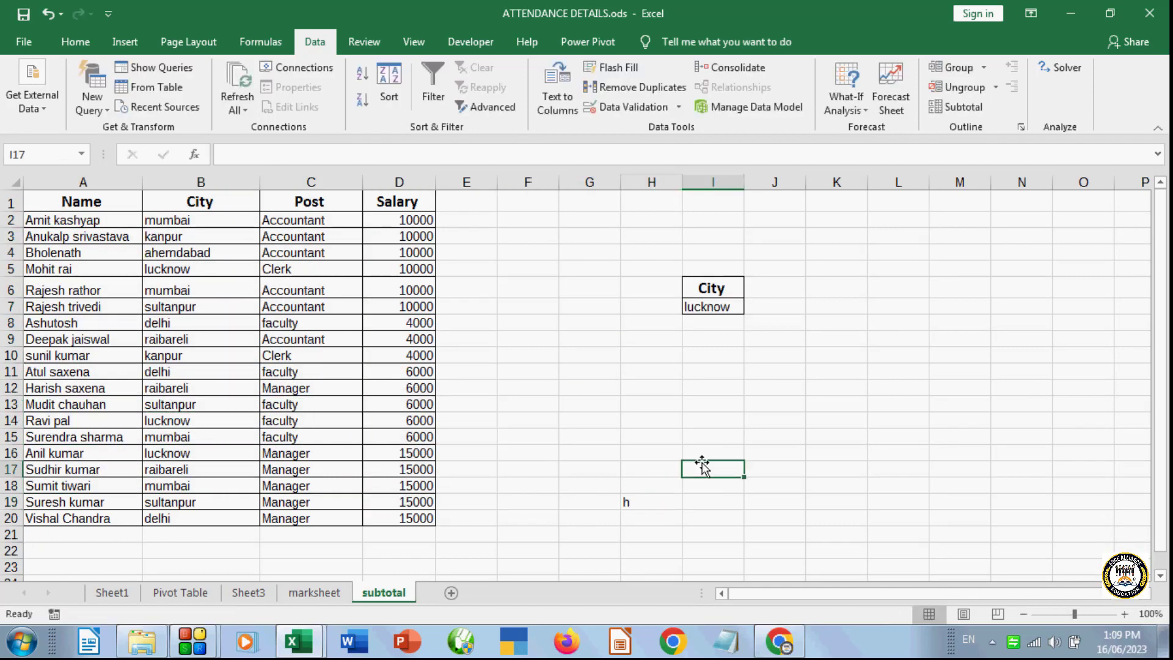
click(650, 504)
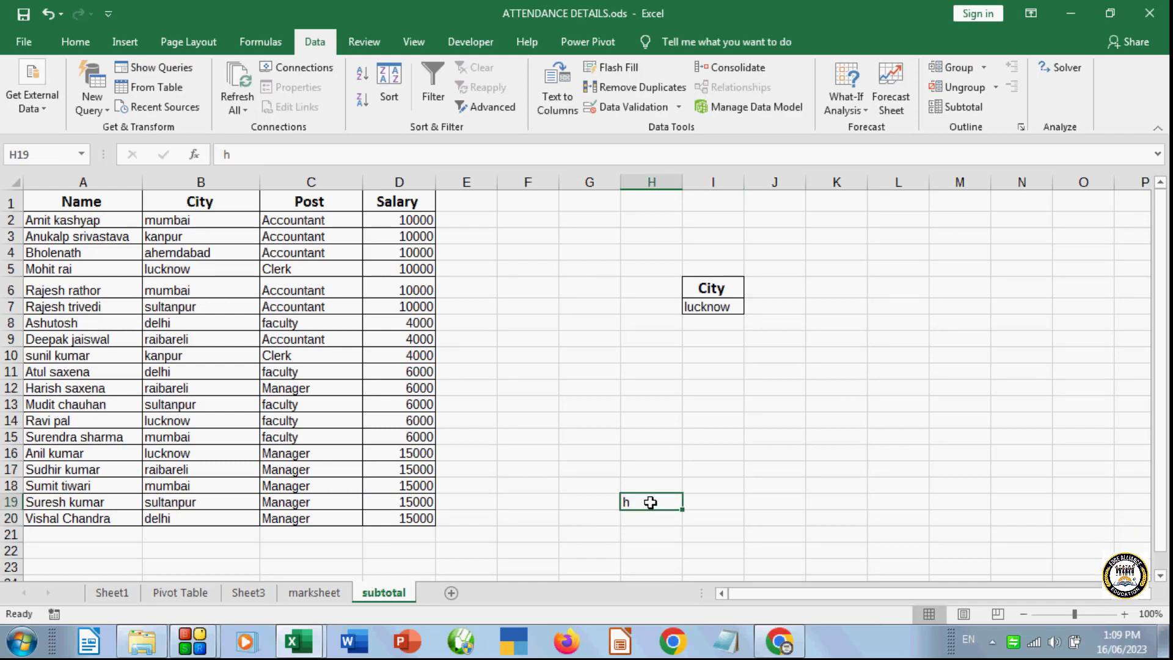
drag(611, 463, 611, 482)
- Start an Advanced Filter on the employee table A1:D20 with I6:I7 as the criteria range
drag(97, 201, 431, 520)
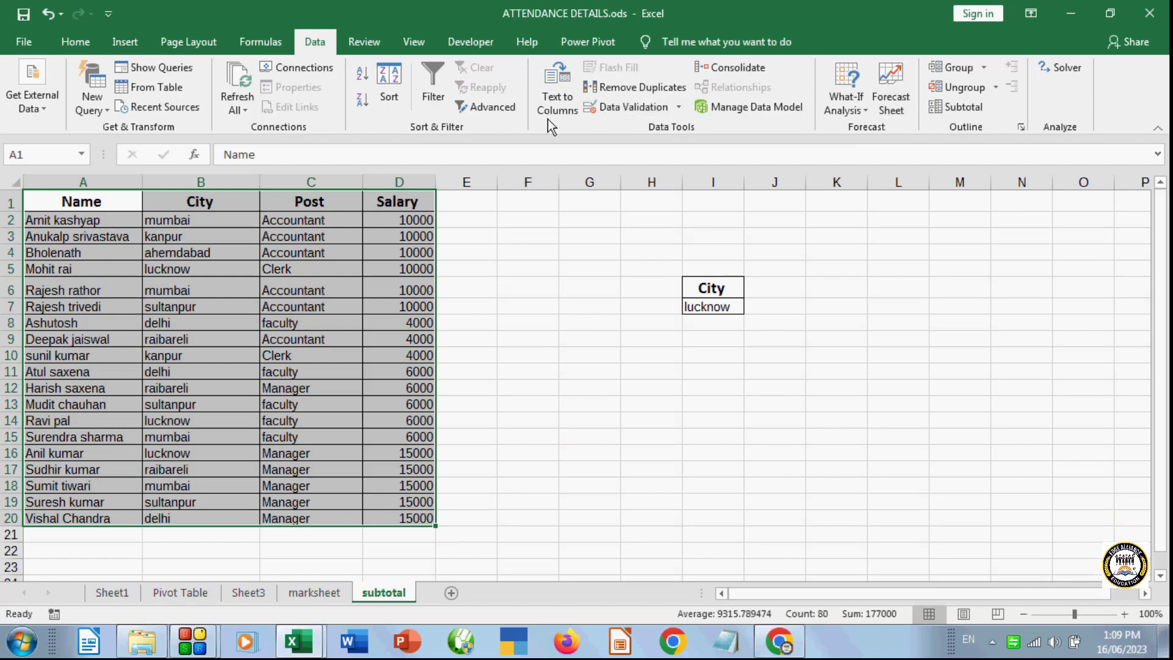
click(499, 110)
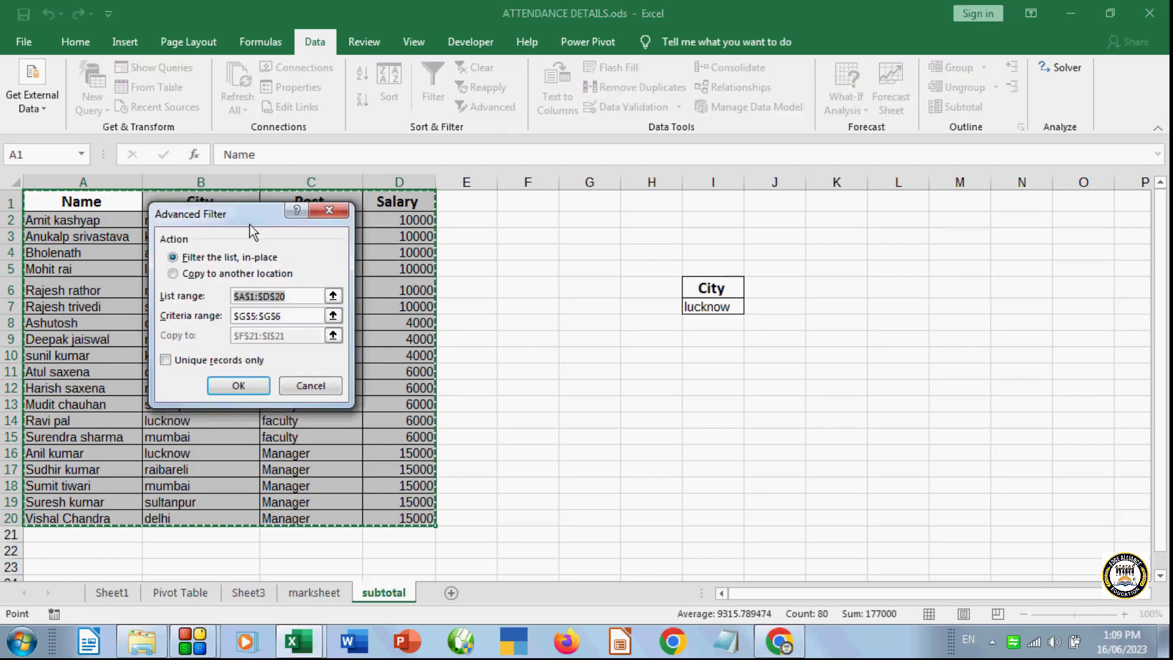
drag(261, 207, 936, 210)
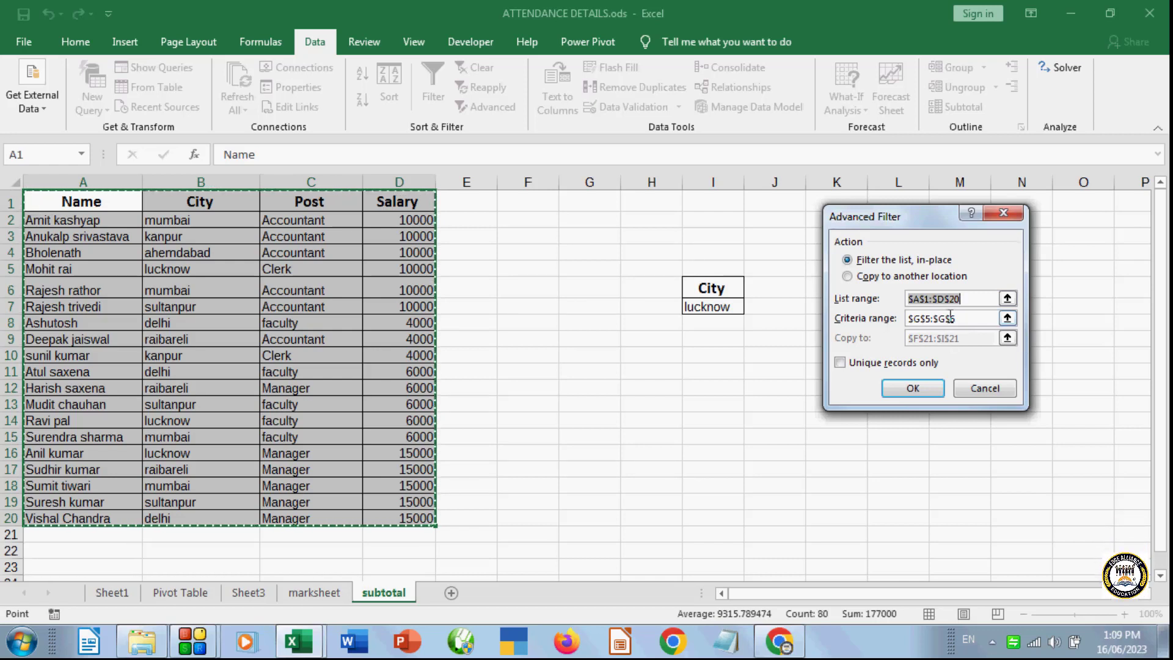
double_click(971, 319)
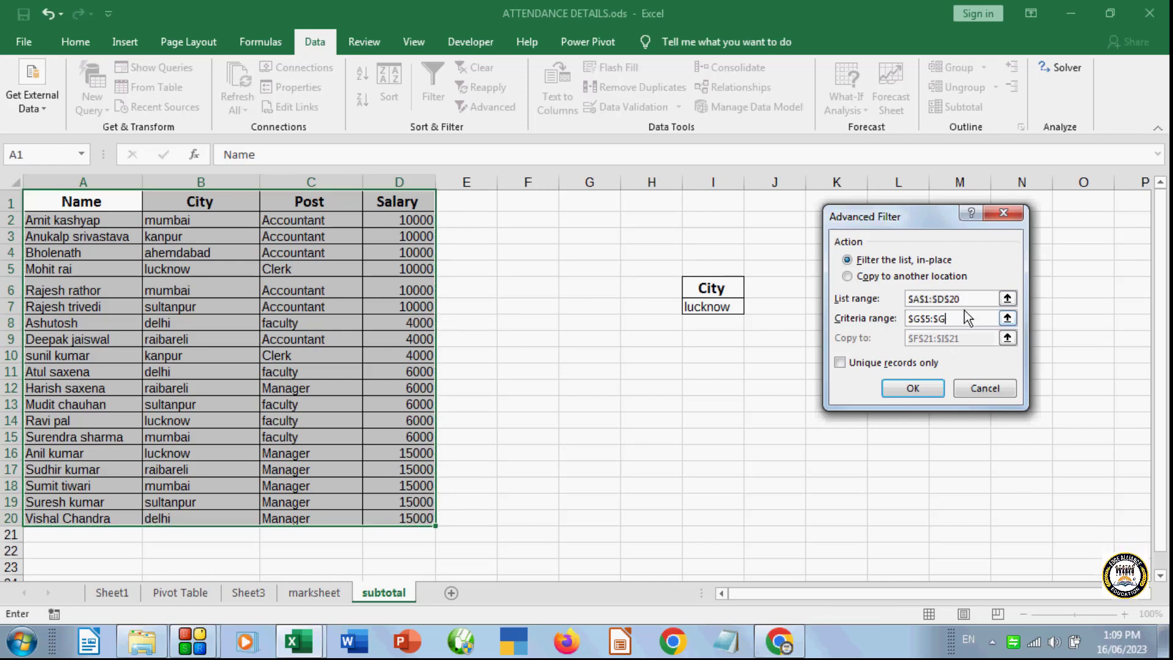
key(BackSpace)
drag(709, 288, 712, 309)
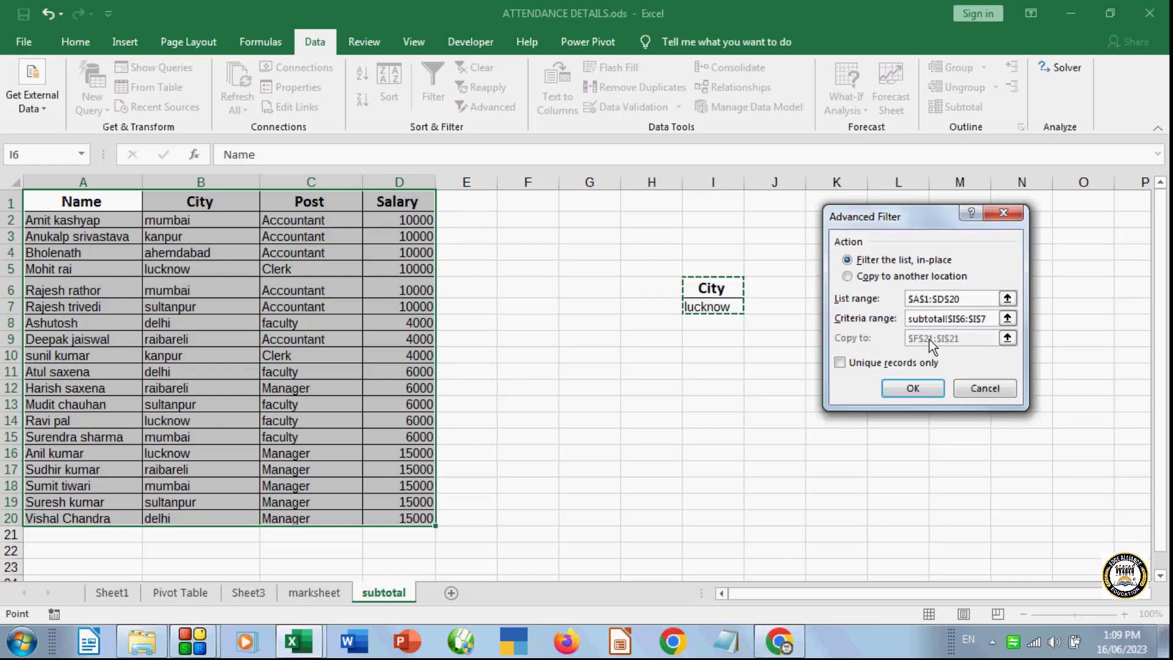
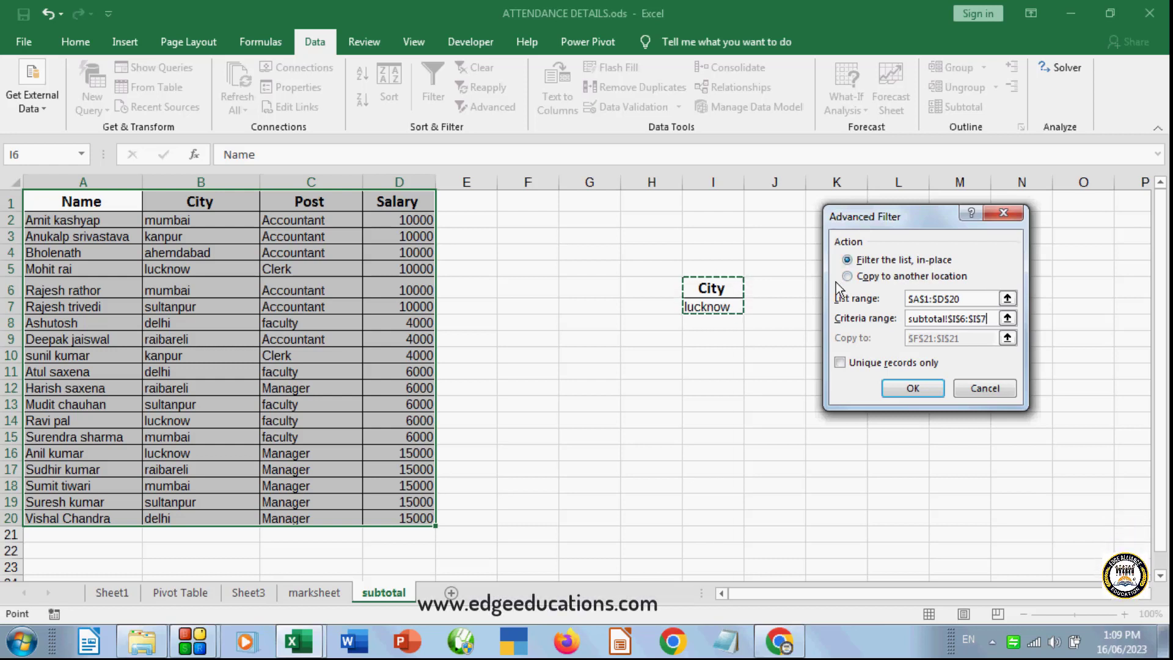
- Run the Advanced Filter so that the rows matching the lucknow criteria are copied to another location starting at cell E22
click(874, 280)
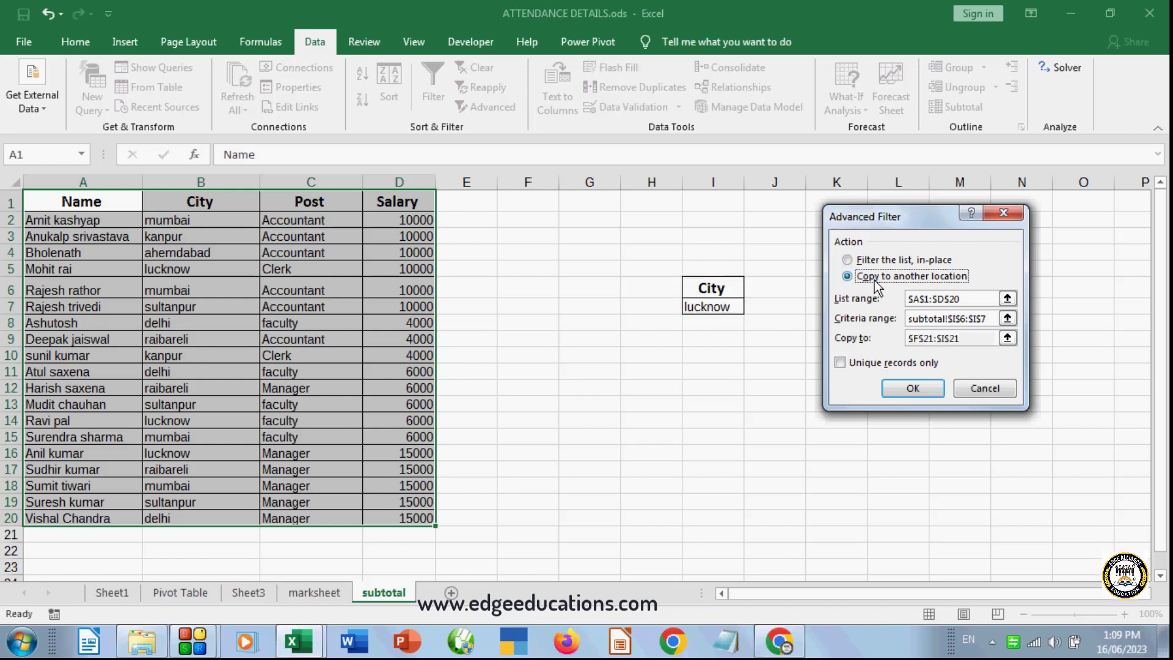
click(963, 340)
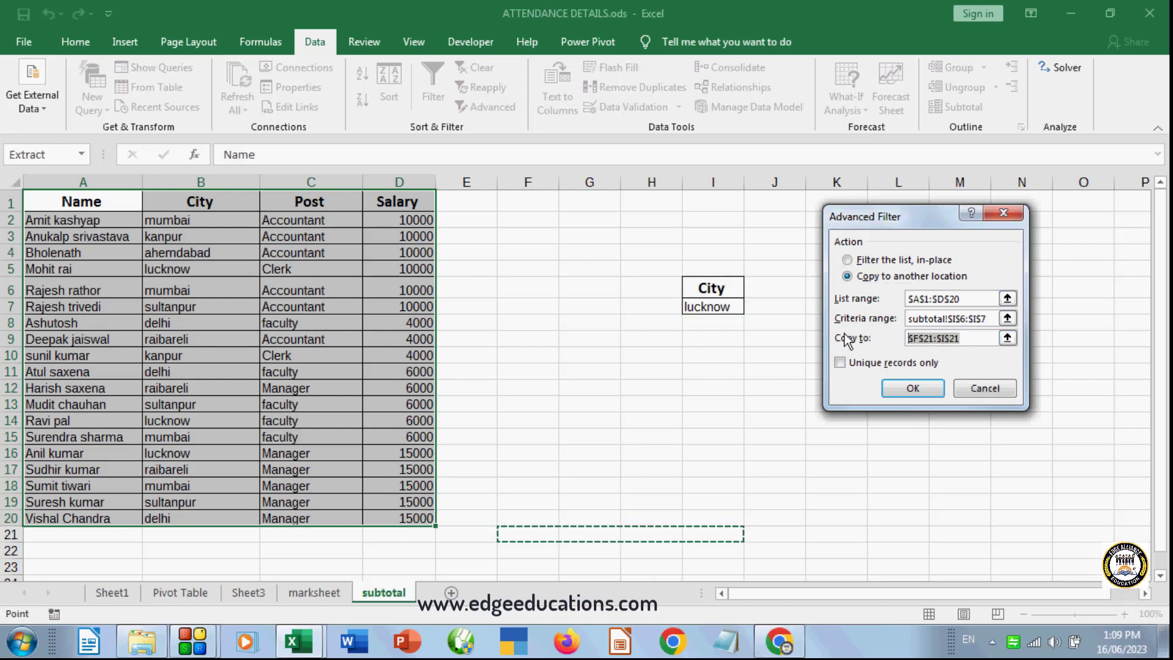
key(BackSpace)
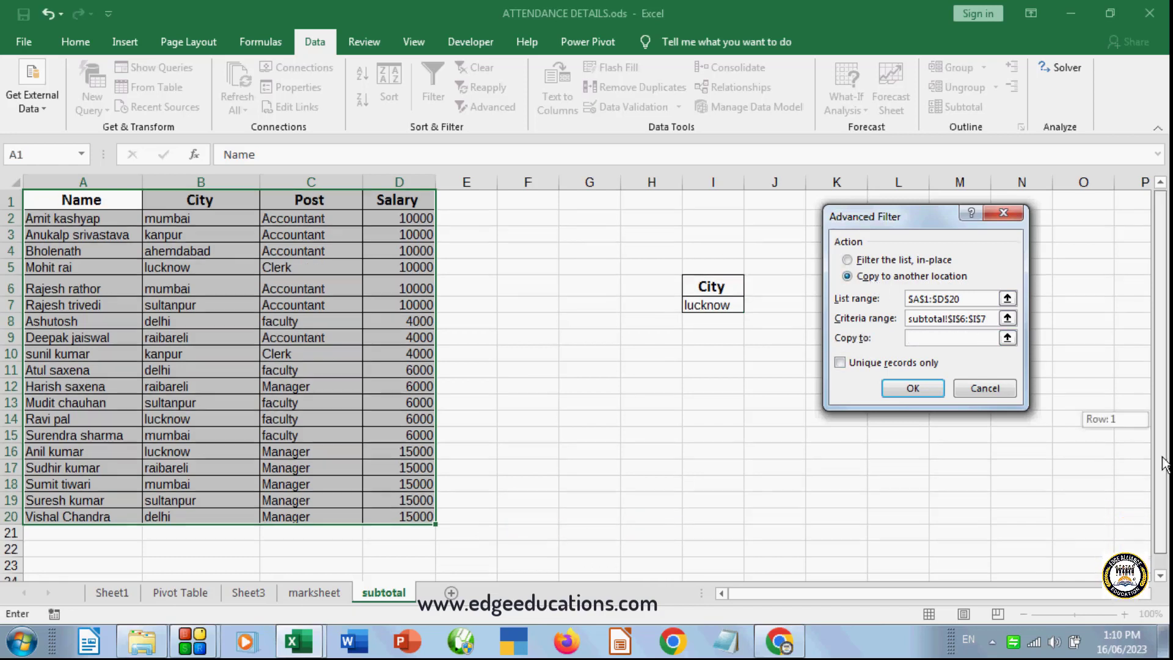
scroll(536, 556, down, 1)
click(464, 529)
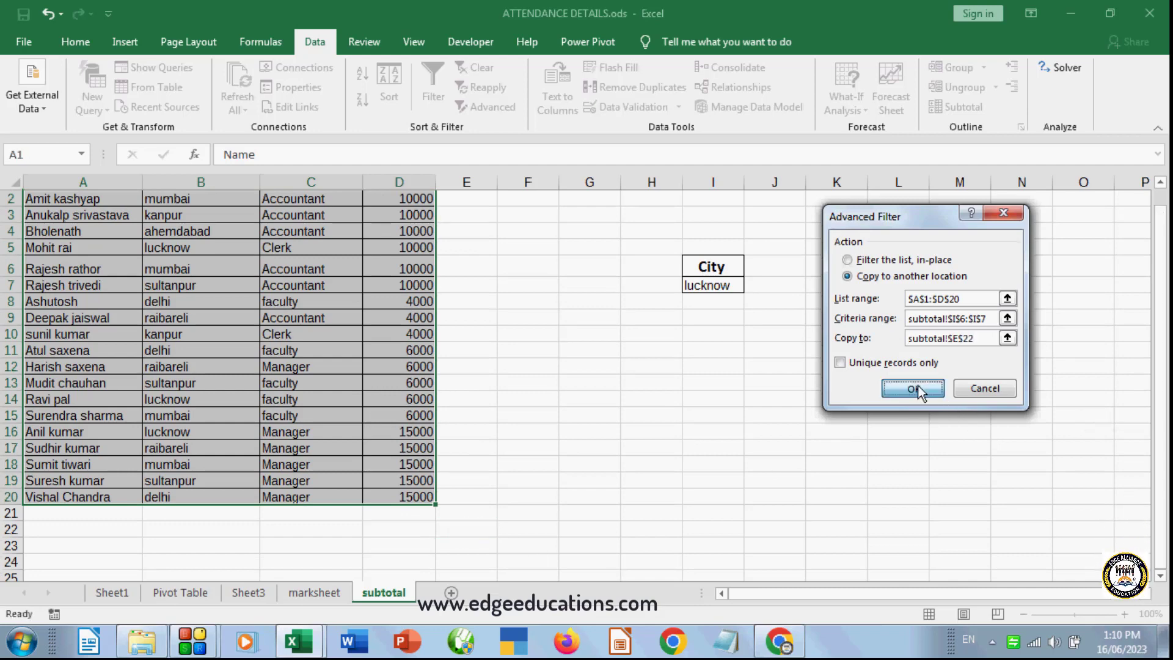
click(919, 391)
drag(1160, 406, 1159, 559)
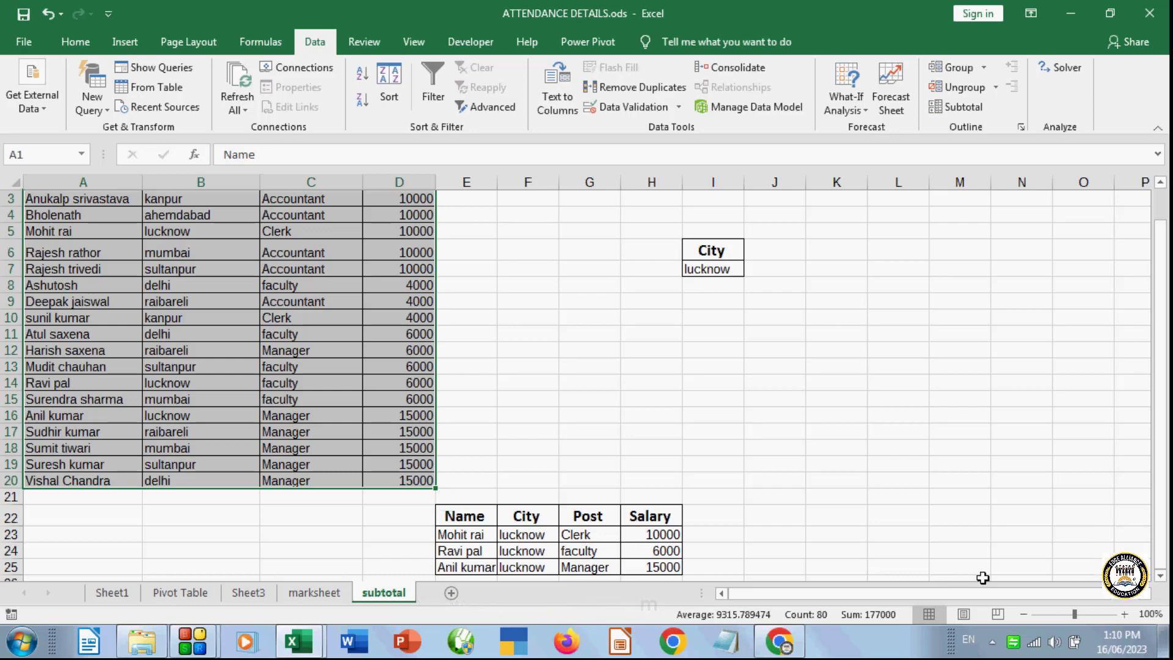
scroll(1160, 577, down, 2)
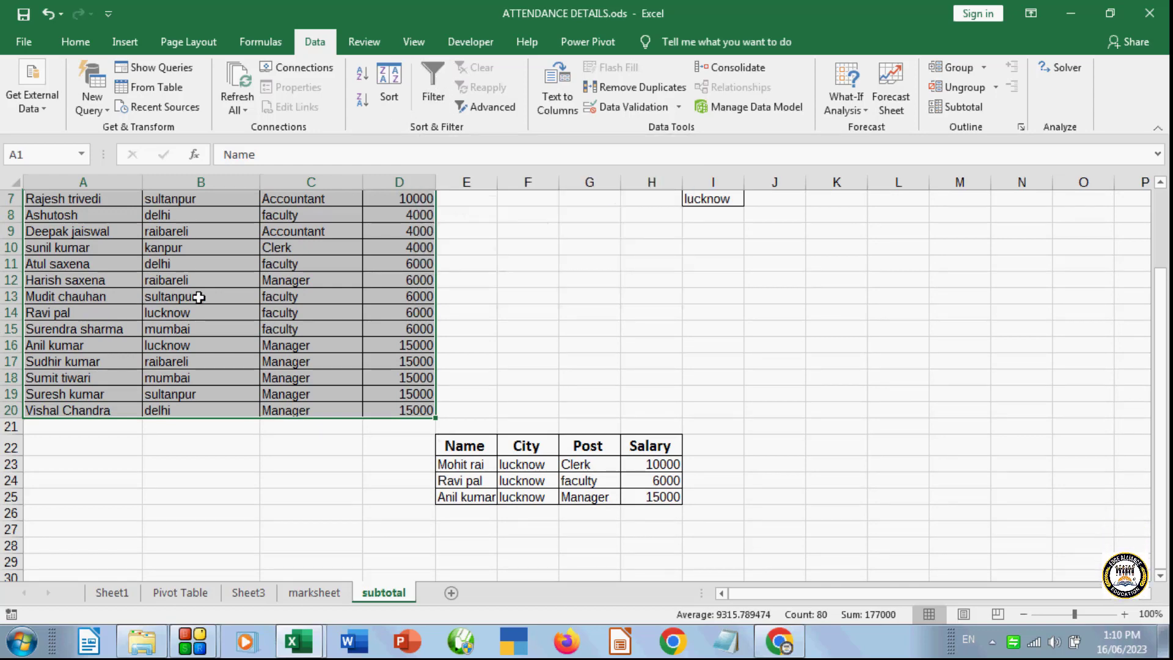
click(1054, 425)
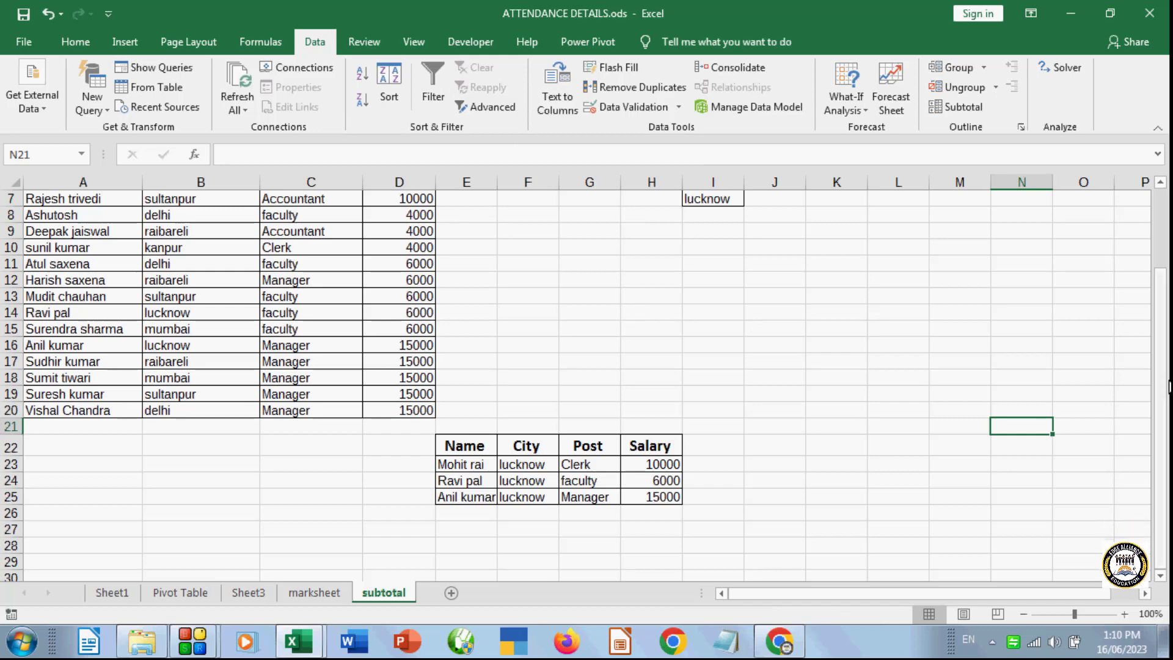
drag(1163, 381, 1163, 257)
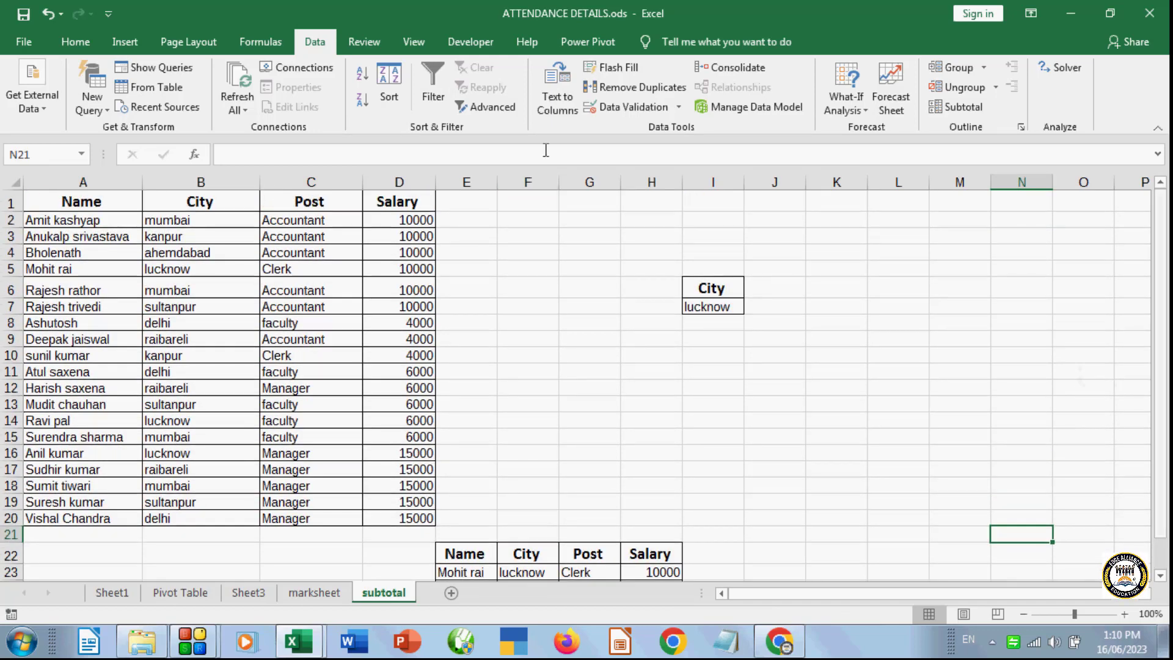
click(547, 282)
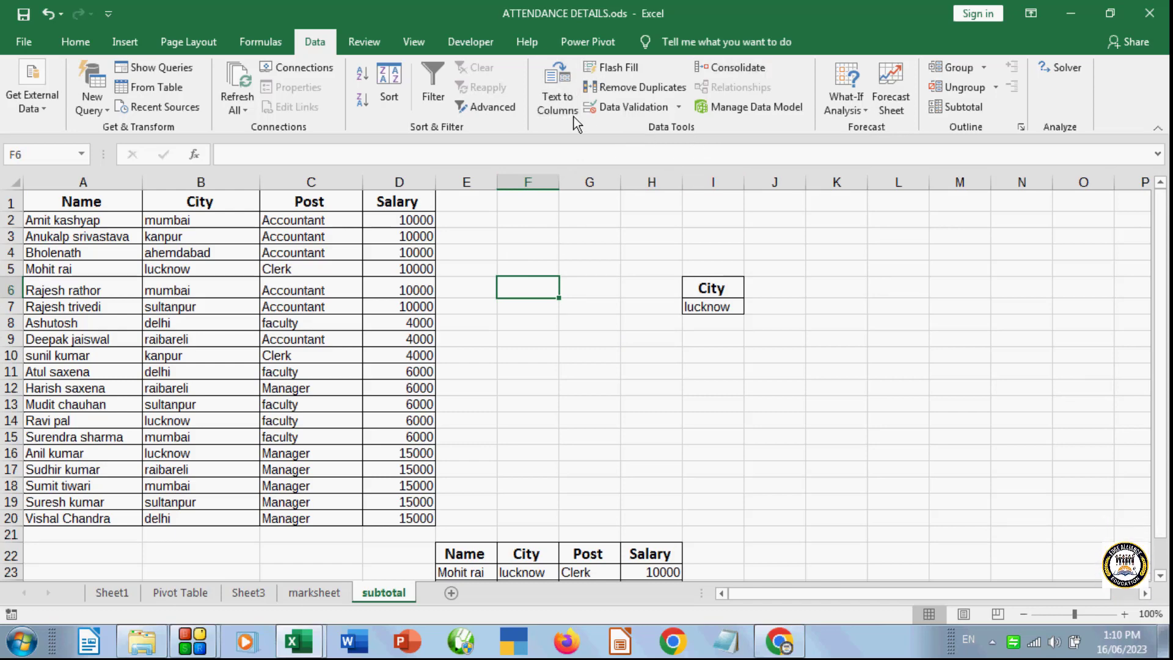
- Enter the sample text "Welcome to edge educations" in cell C20 of the marksheet sheet
click(305, 597)
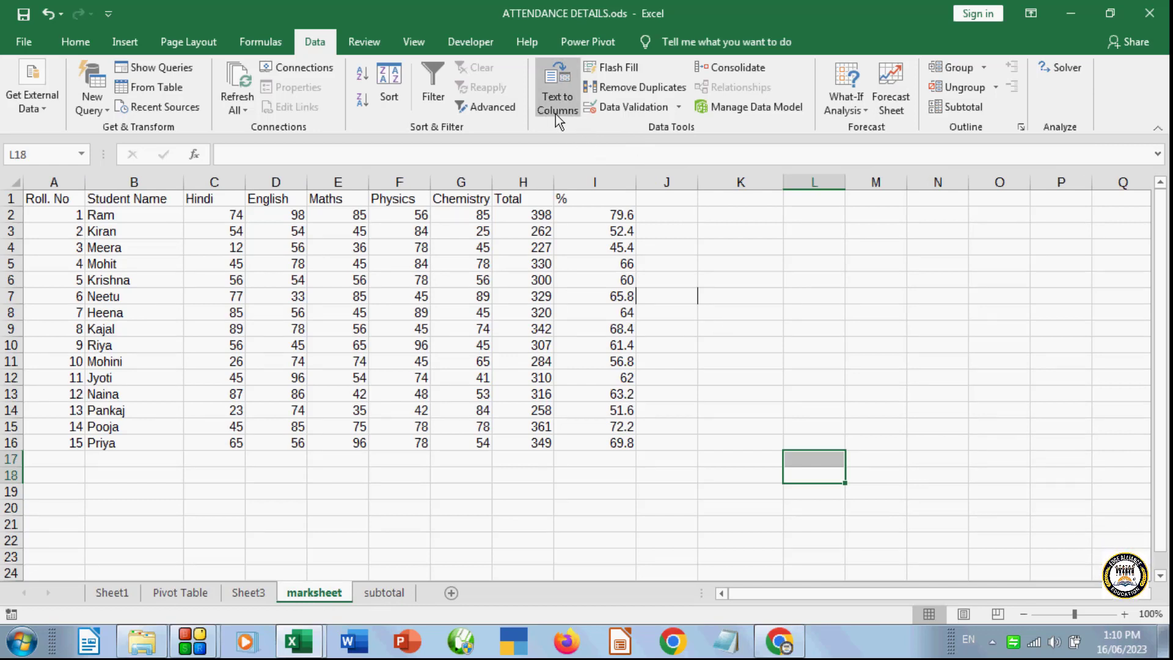
click(464, 524)
click(264, 507)
click(187, 512)
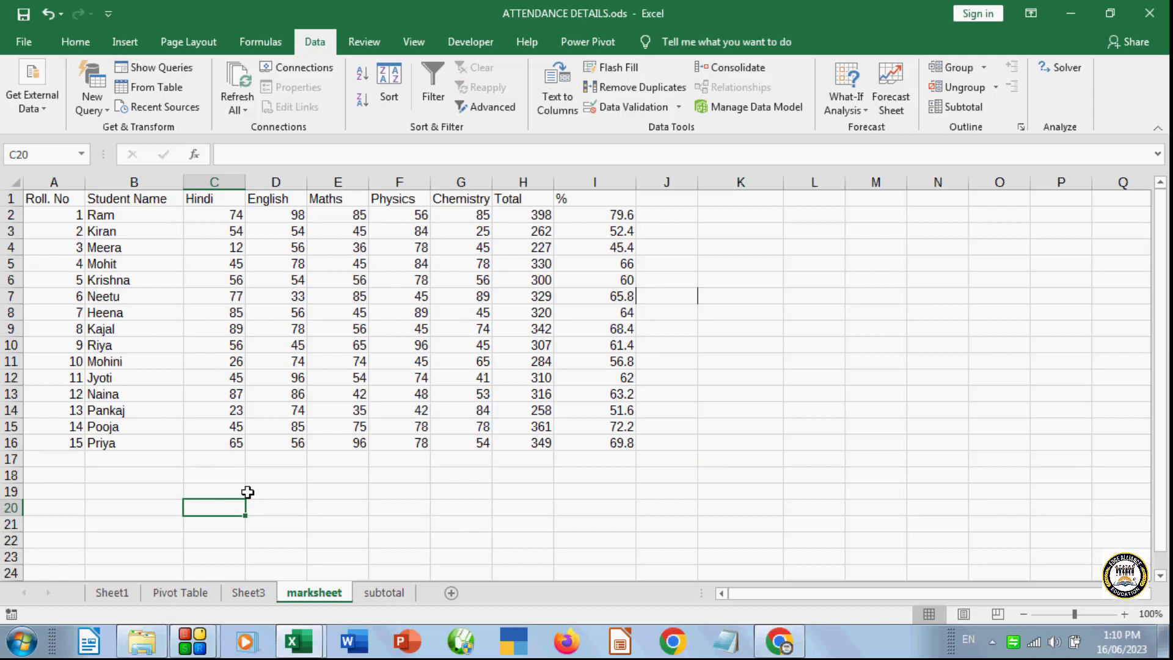
text(Welcome)
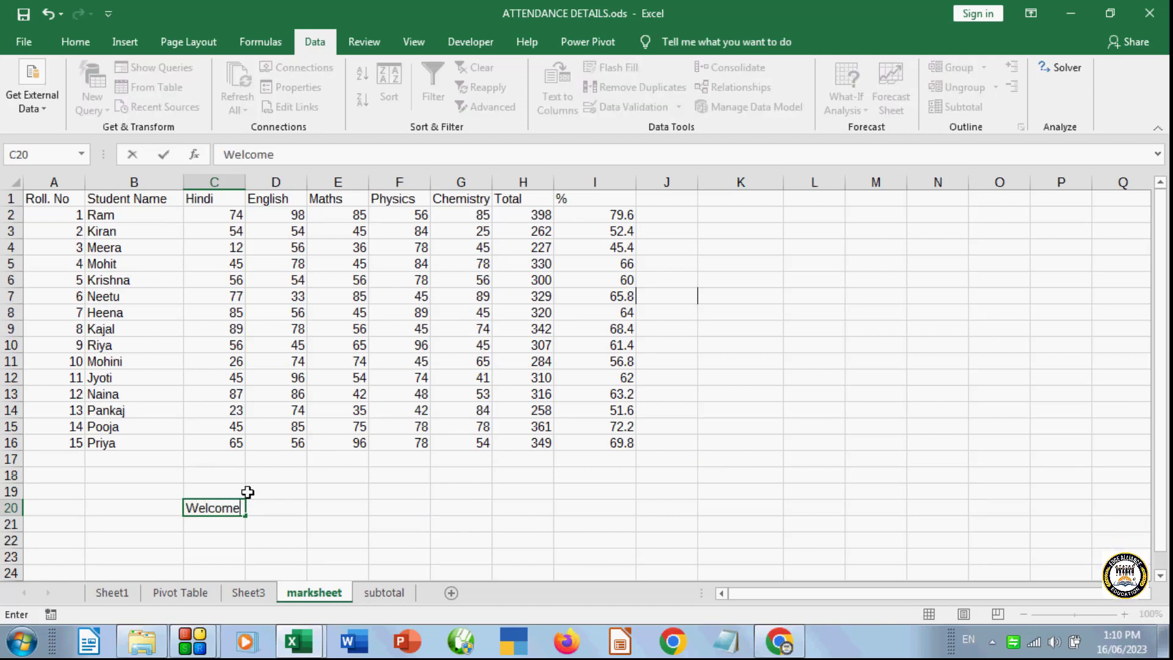
text( to edge)
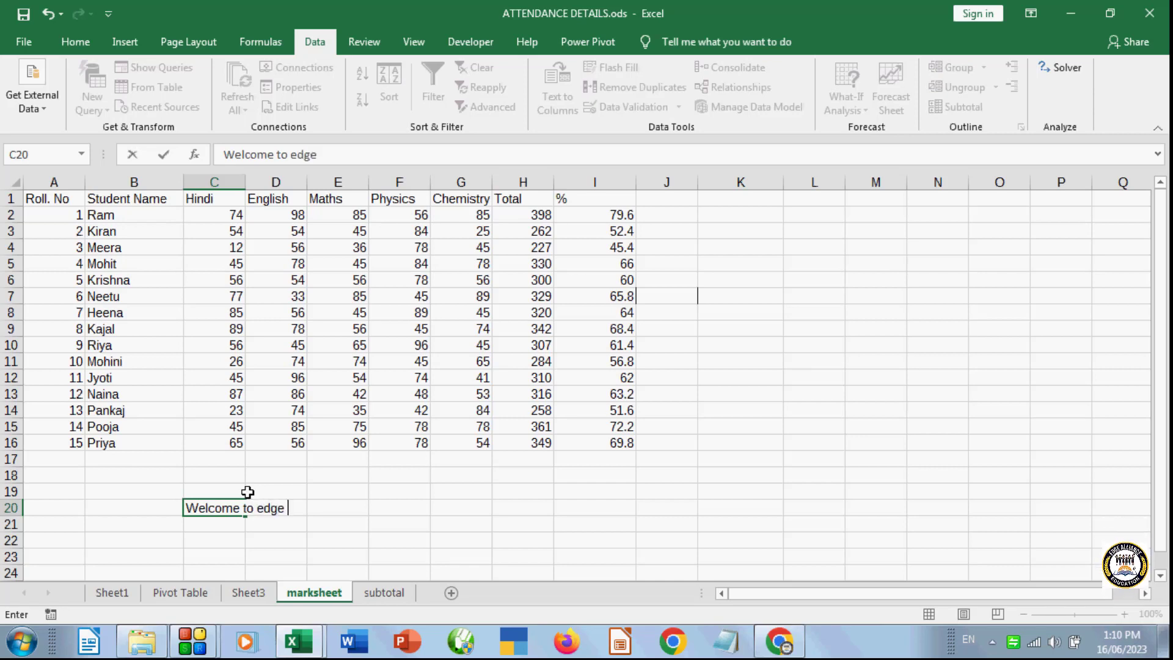
text( educa)
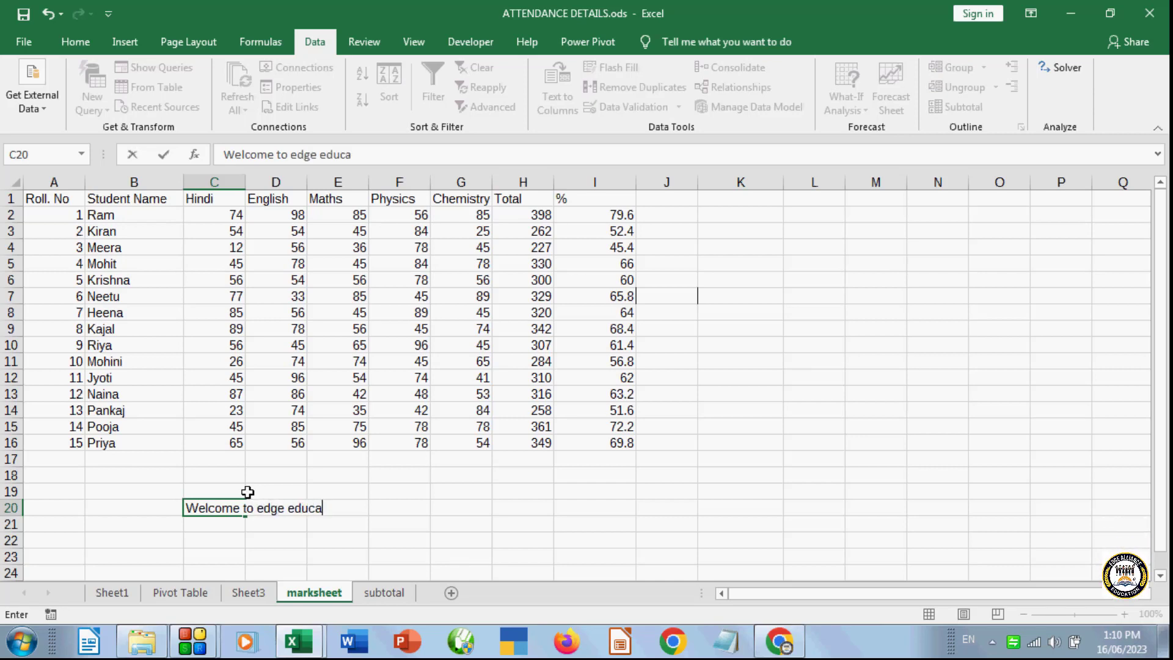
text(tions)
click(530, 508)
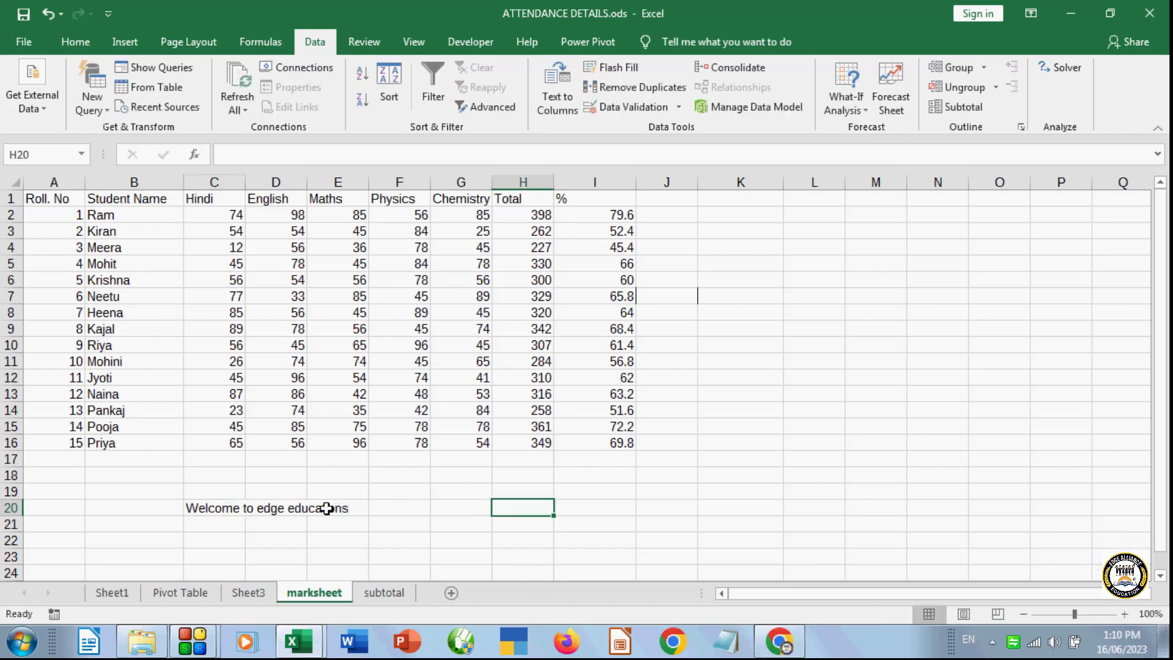
- Split C20 with Text to Columns at fixed width, merging the first break into the second so "Welcome to" stays in one column
click(223, 510)
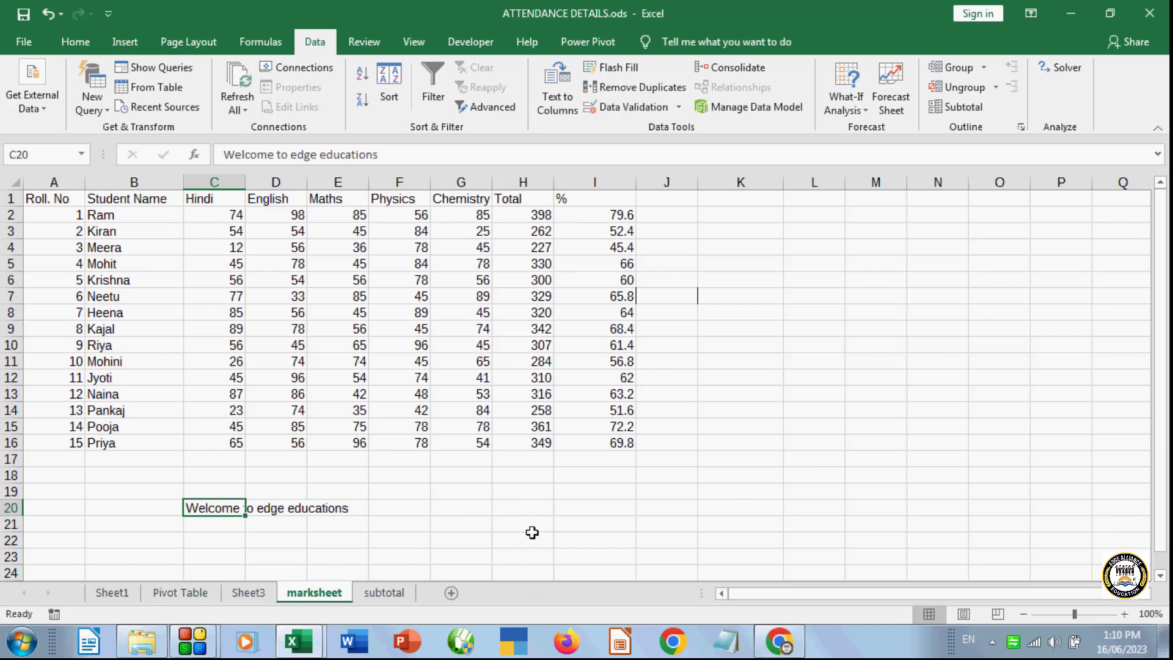
drag(477, 532, 471, 509)
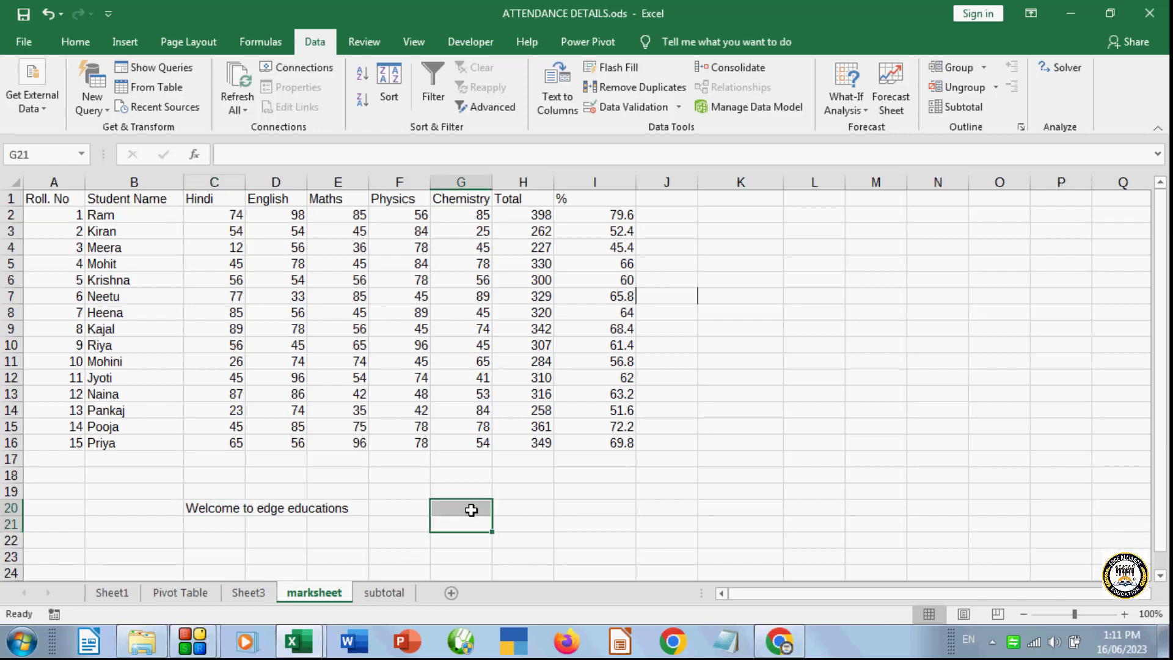
click(222, 508)
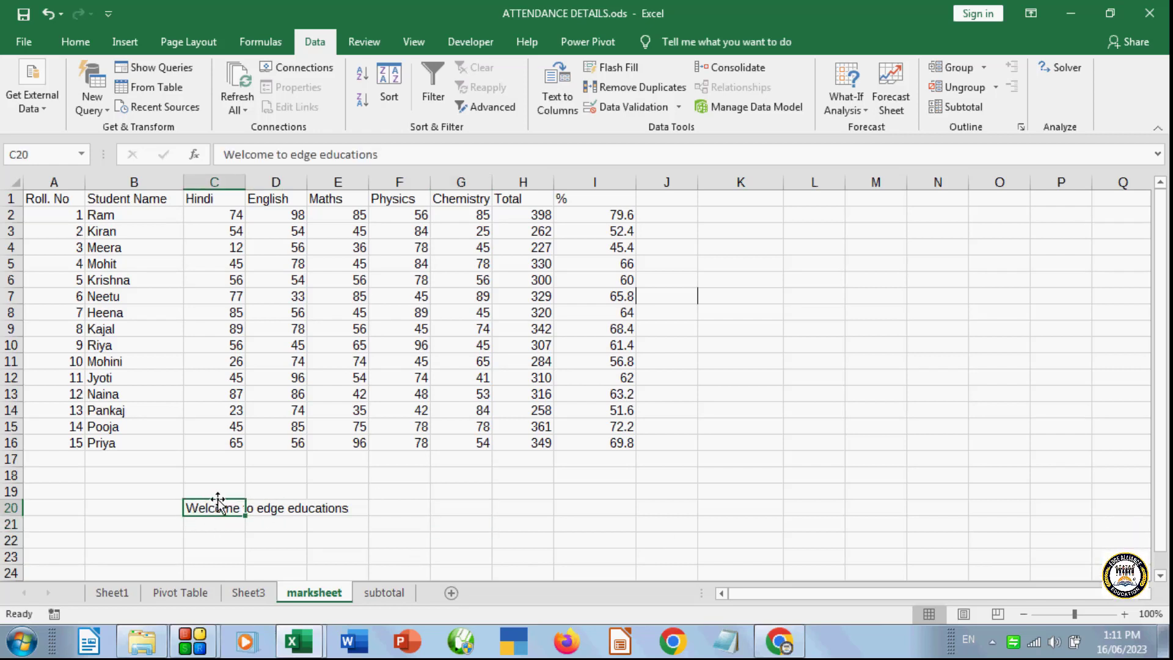
click(551, 101)
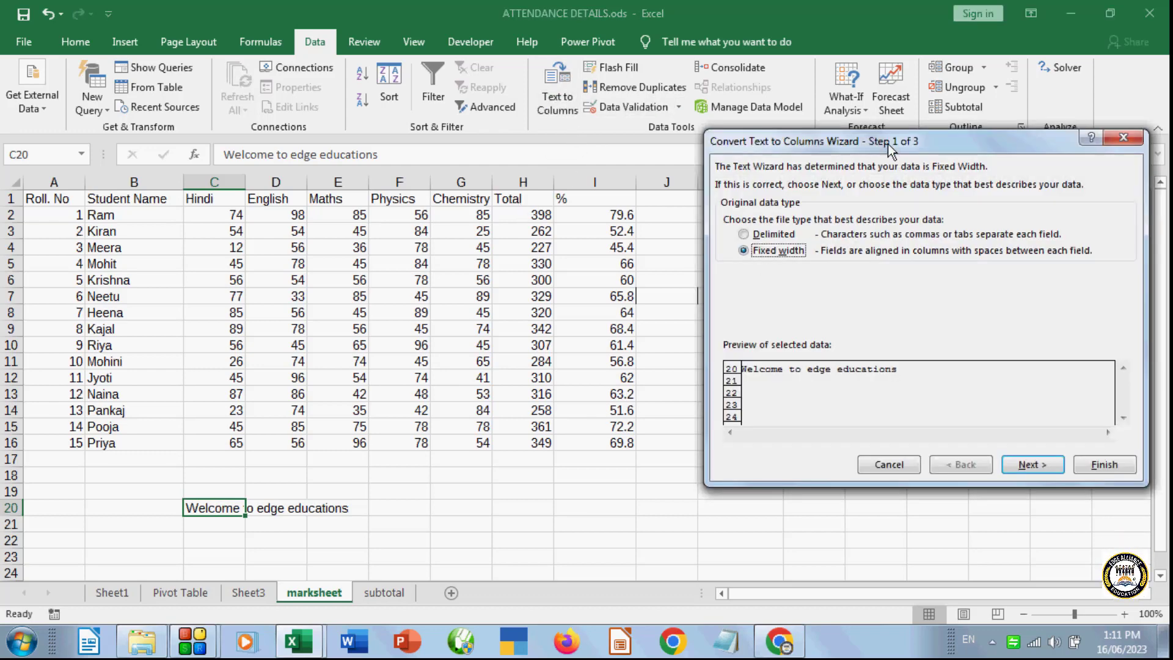
drag(888, 144, 678, 105)
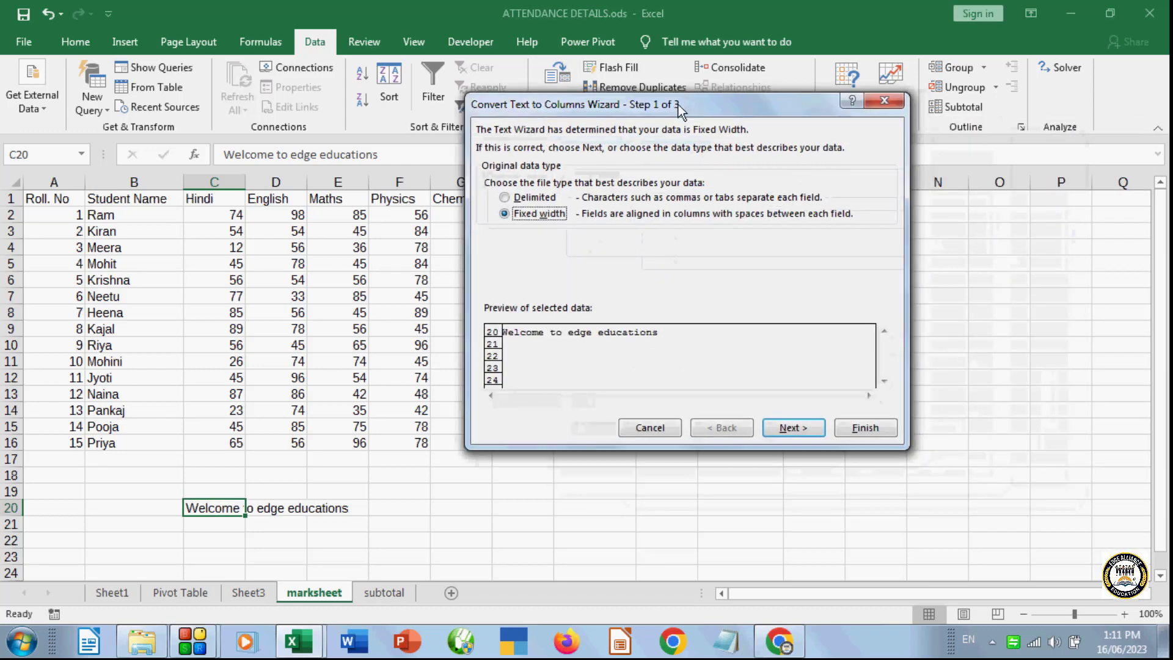
click(804, 430)
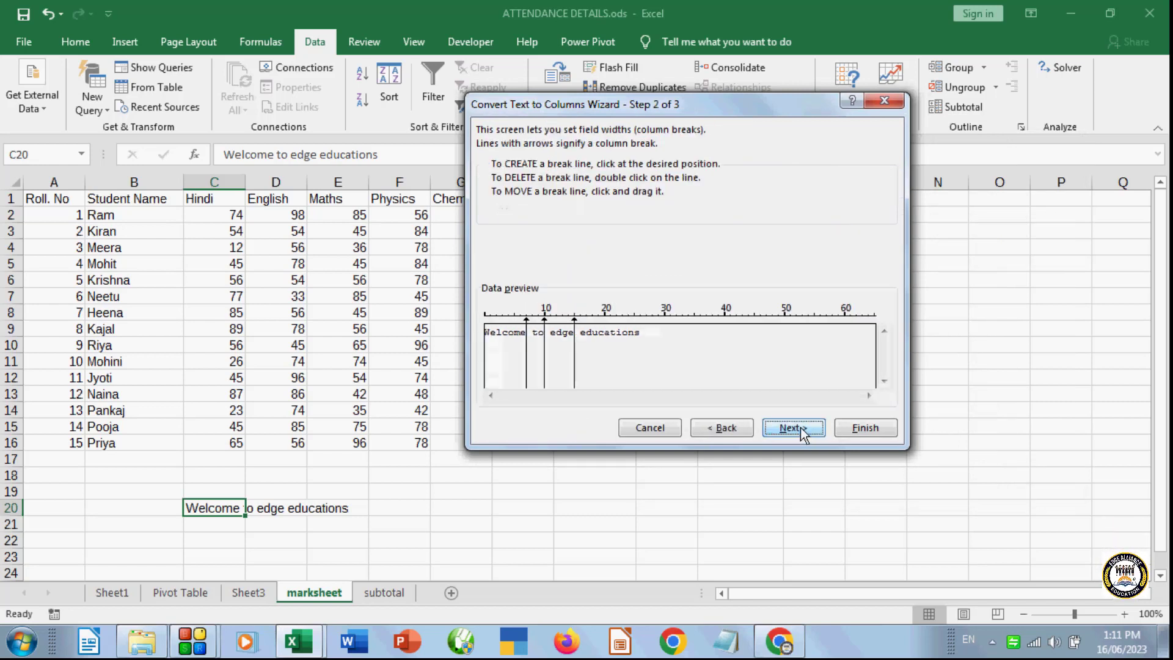
click(727, 429)
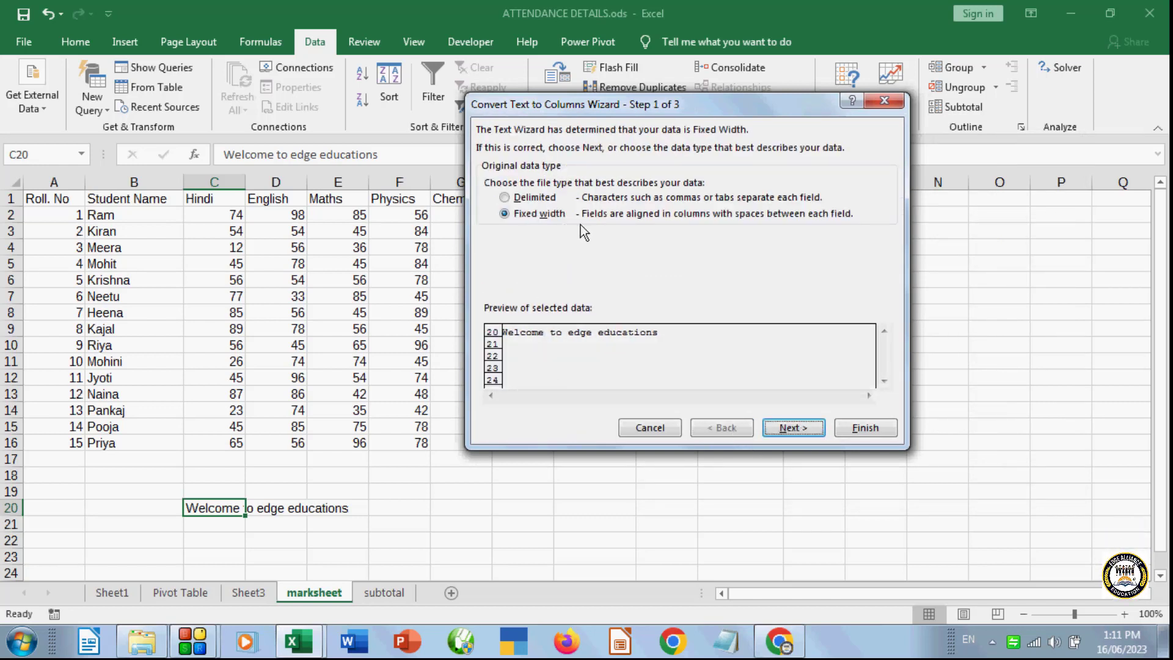
click(771, 430)
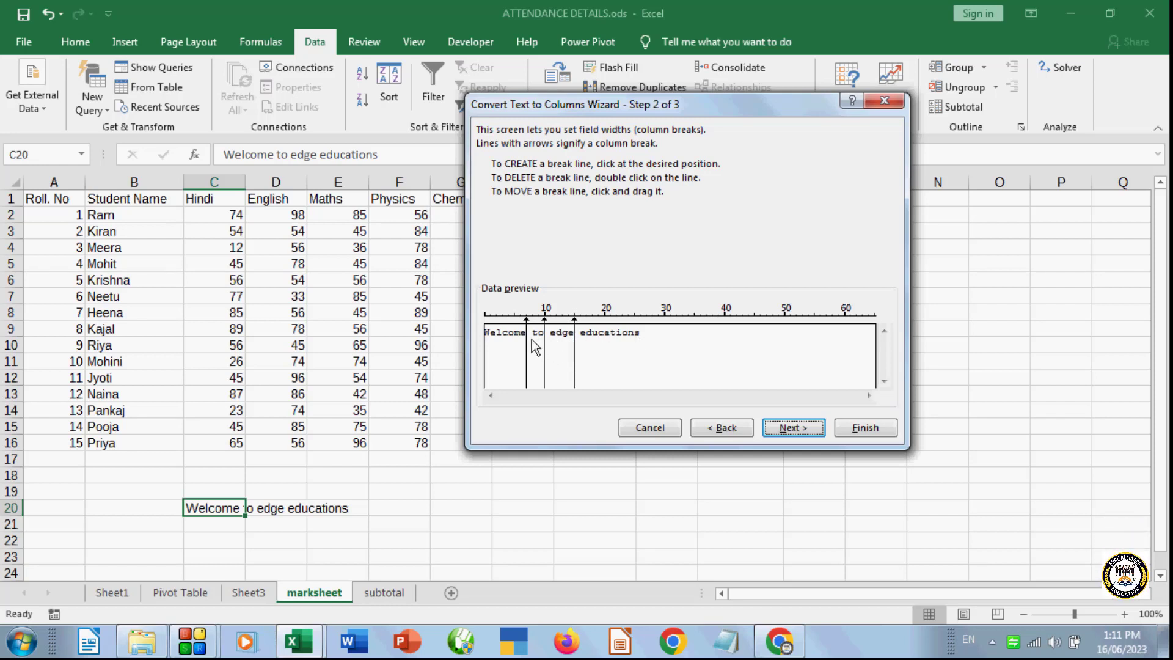
drag(534, 342, 547, 345)
click(783, 429)
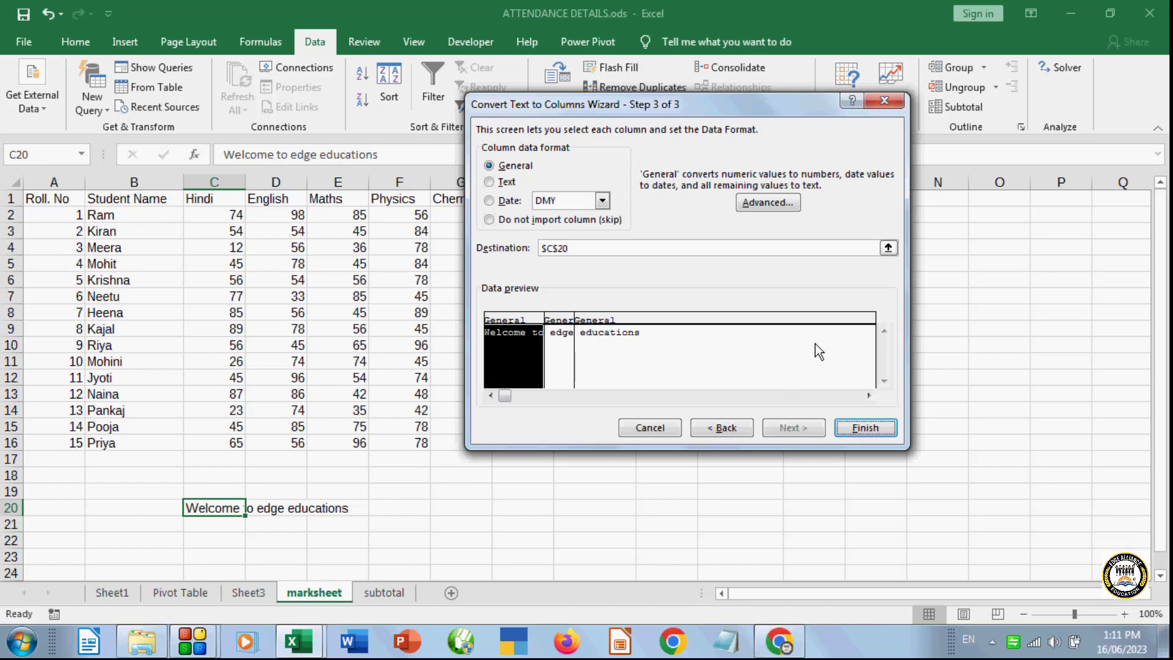
click(876, 429)
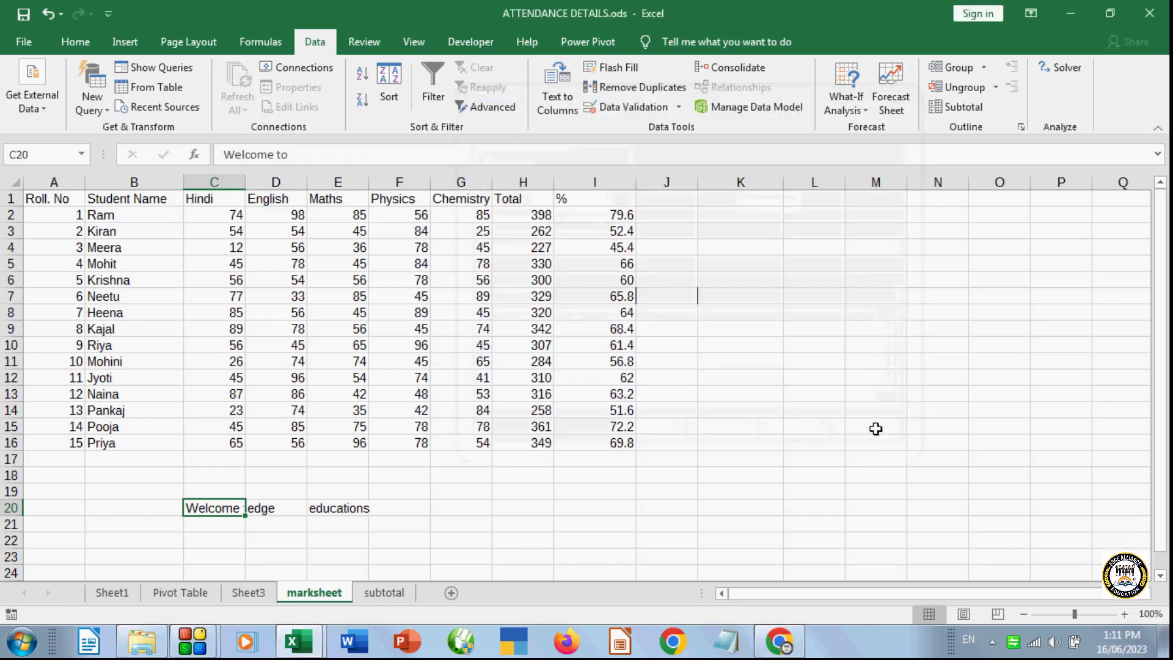
- Fit column C to its contents and clear the split sample text from B19:F21
click(535, 491)
double_click(244, 185)
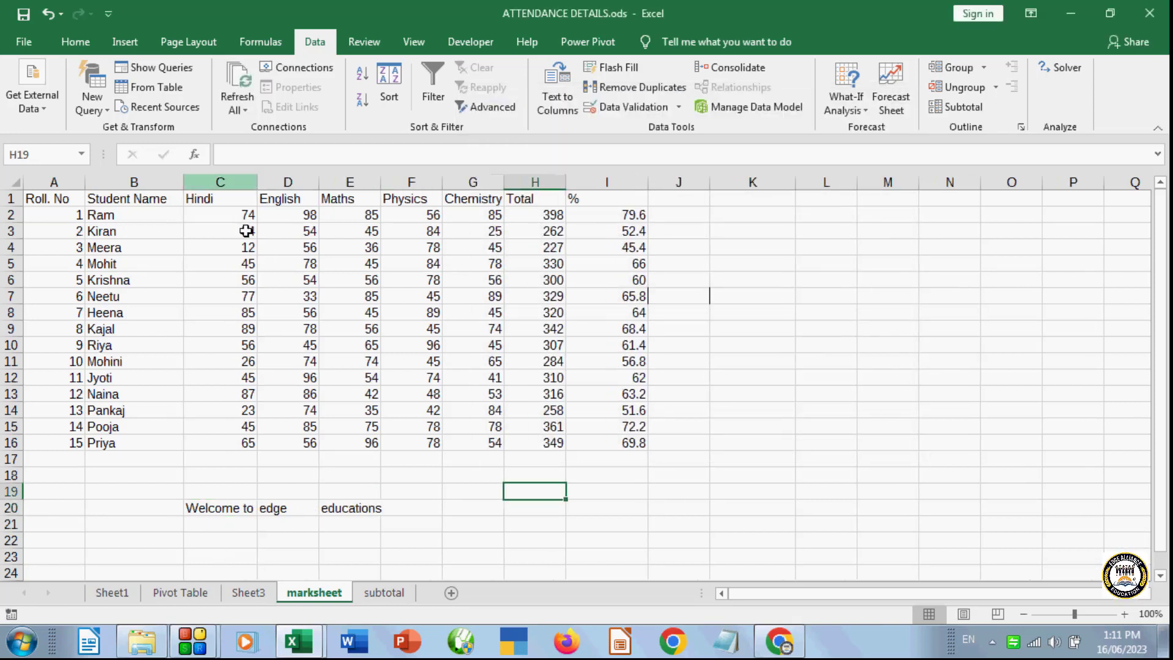
click(489, 524)
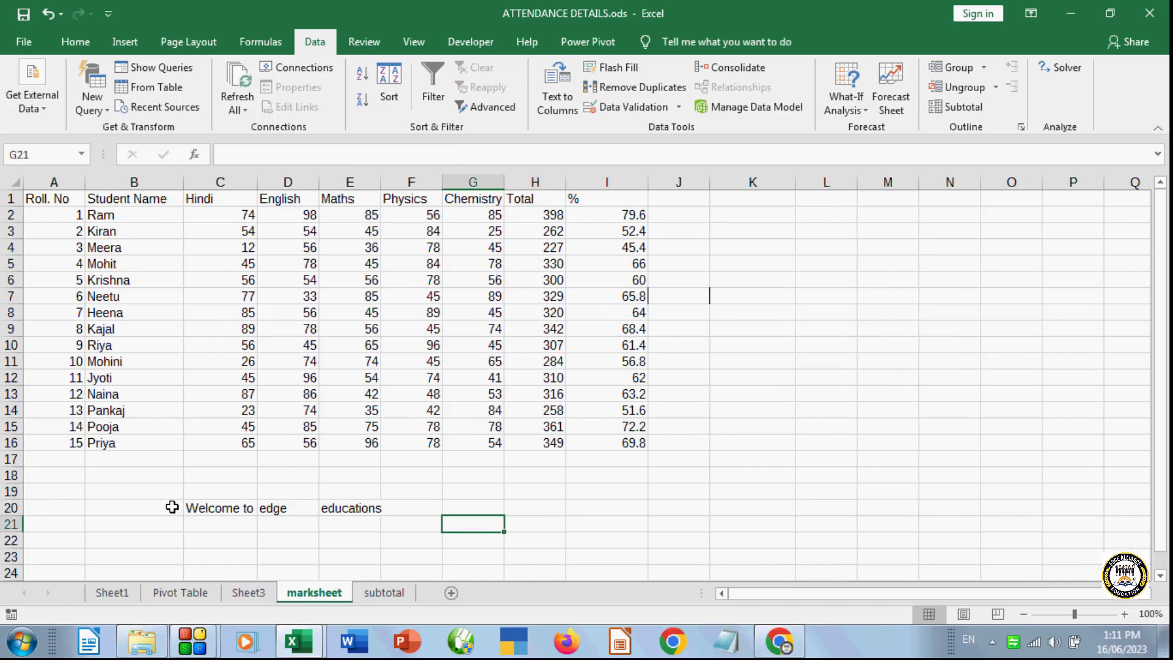
drag(164, 490, 433, 528)
key(Delete)
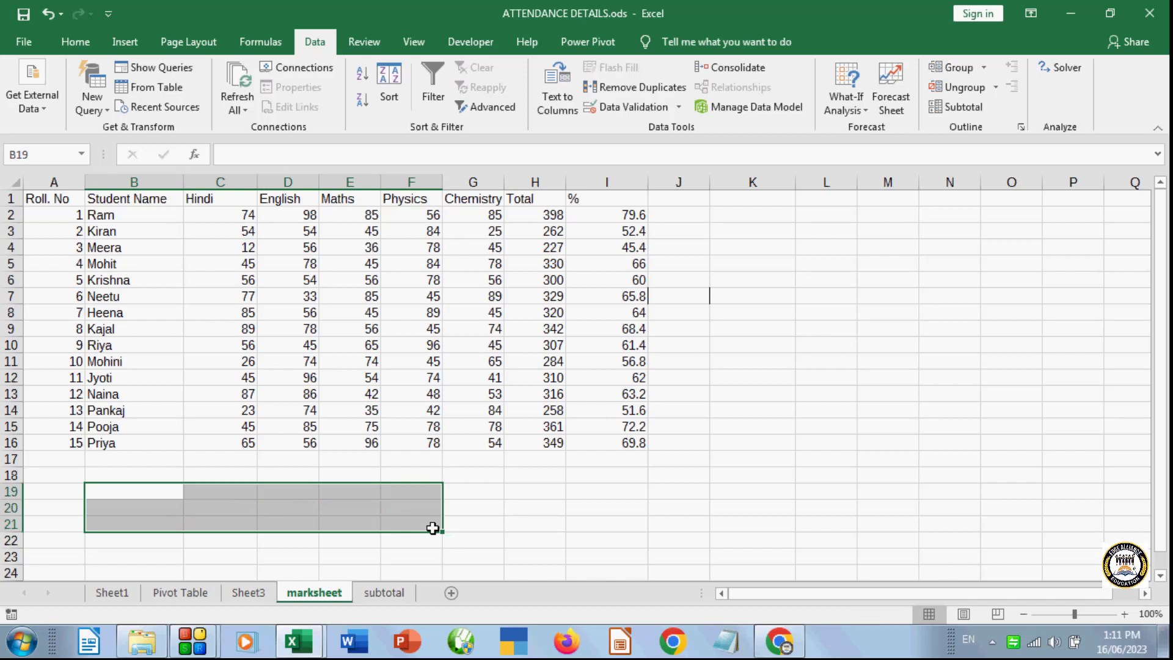
- Try Flash Fill from the empty cell P6 on the marksheet sheet
click(1088, 277)
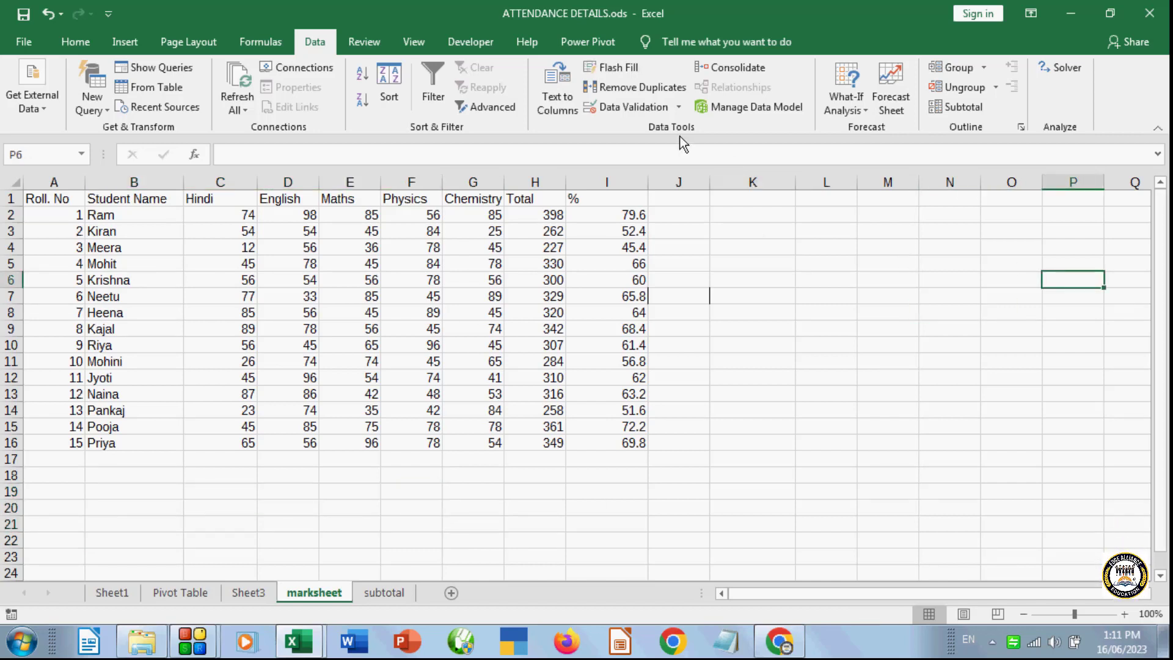
click(617, 68)
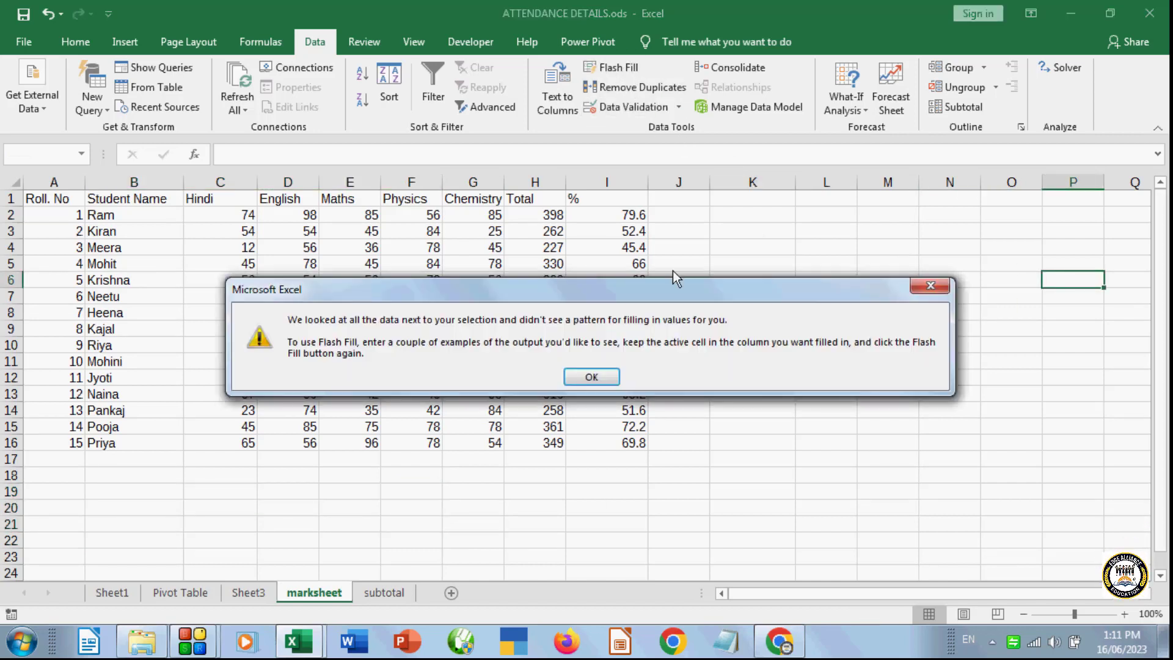
click(931, 284)
click(752, 361)
click(535, 523)
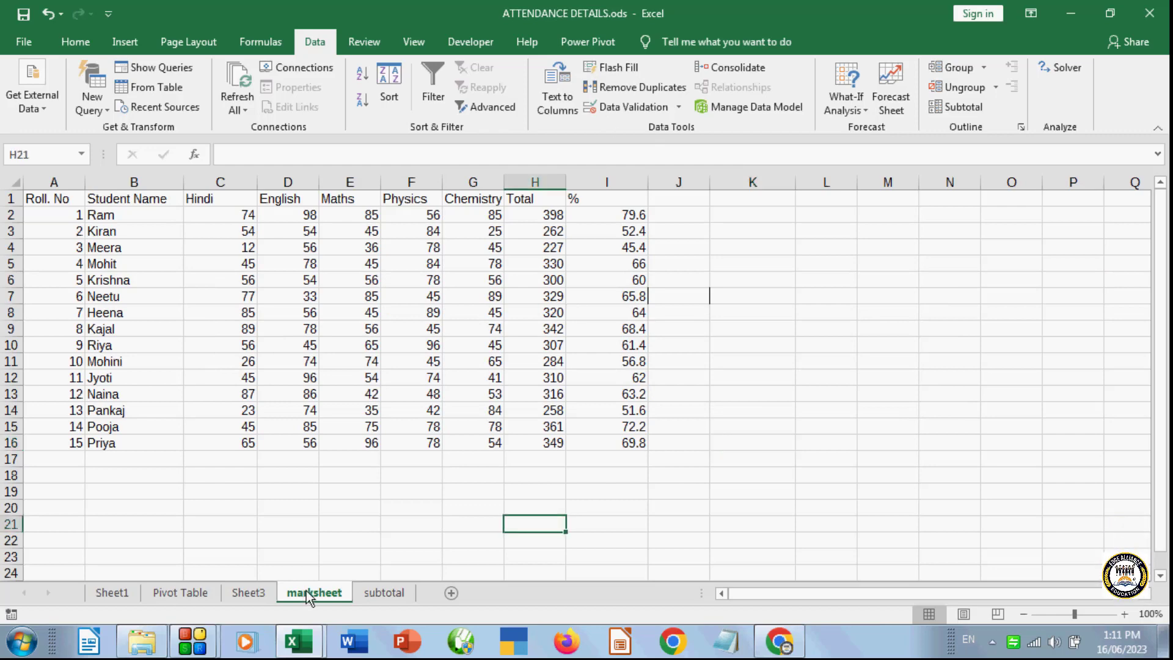
- Look through the workbook's existing sheets for data suited to a Flash Fill example
click(384, 592)
drag(651, 485, 712, 485)
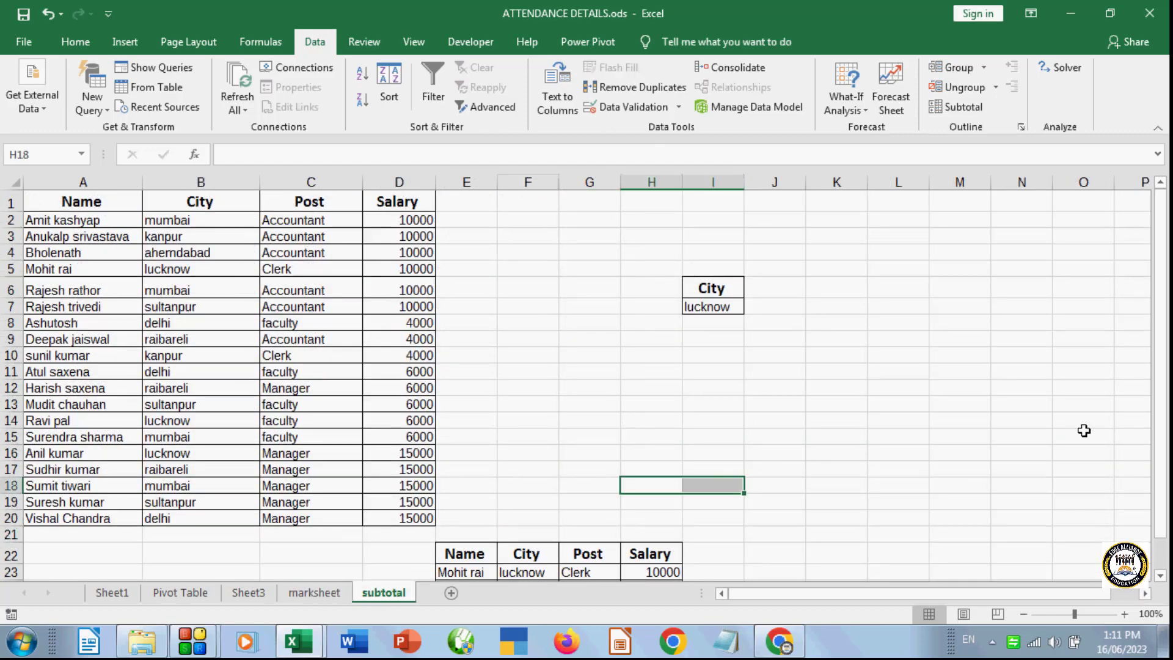
drag(1160, 464, 1159, 483)
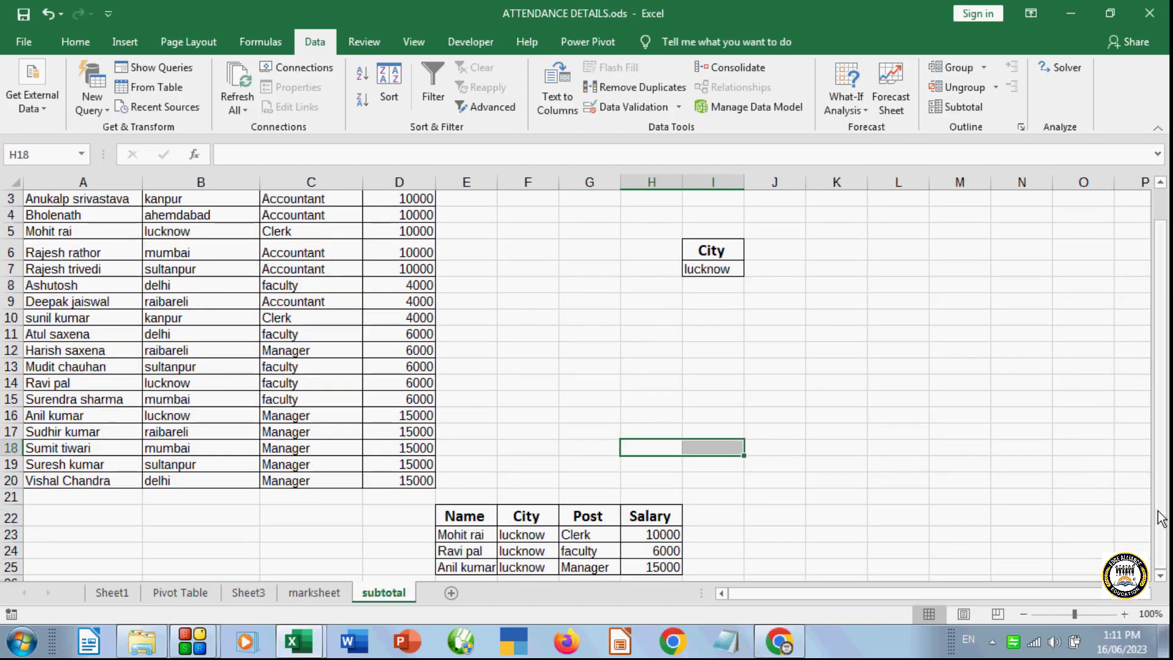
click(880, 518)
click(831, 512)
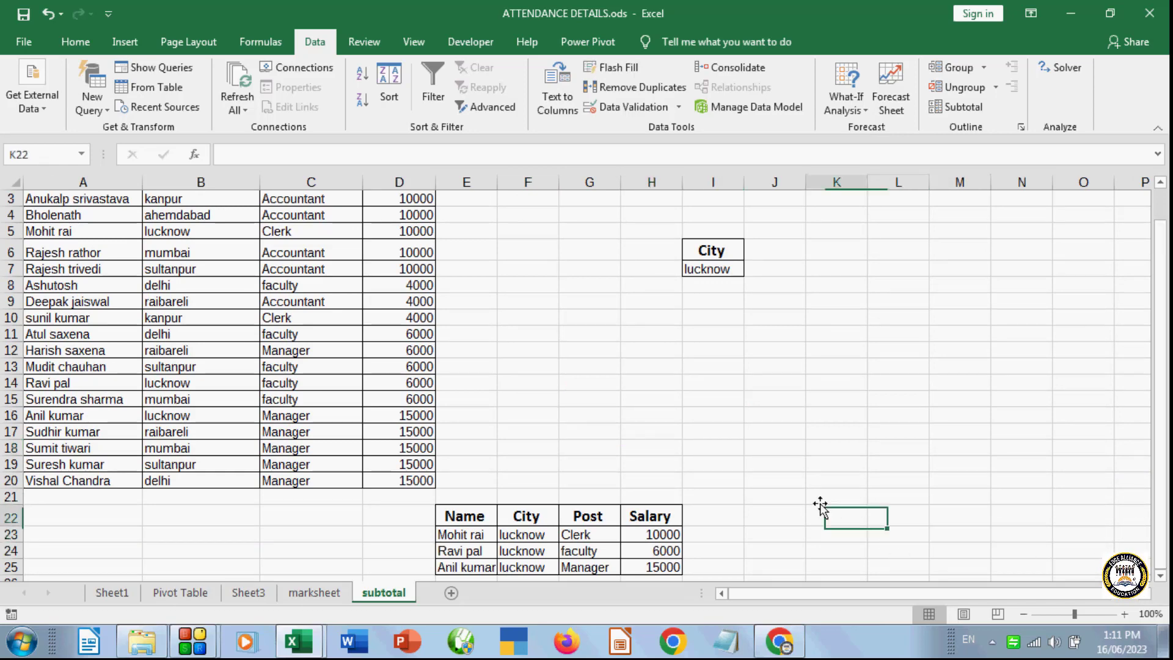
click(263, 594)
click(182, 590)
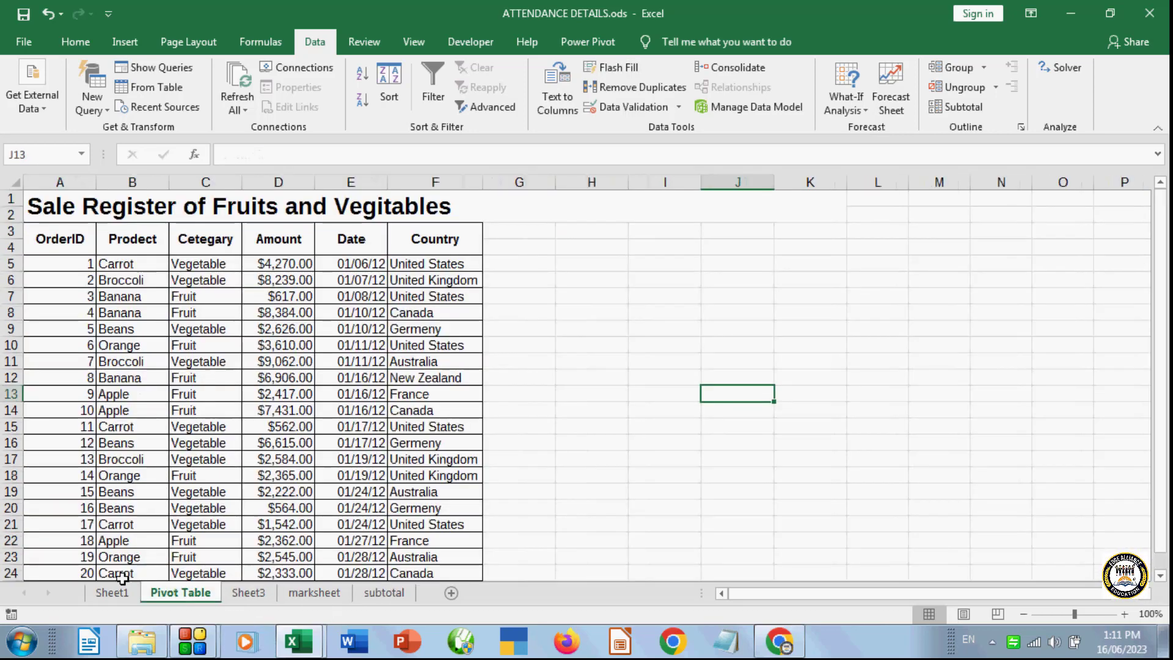
click(122, 590)
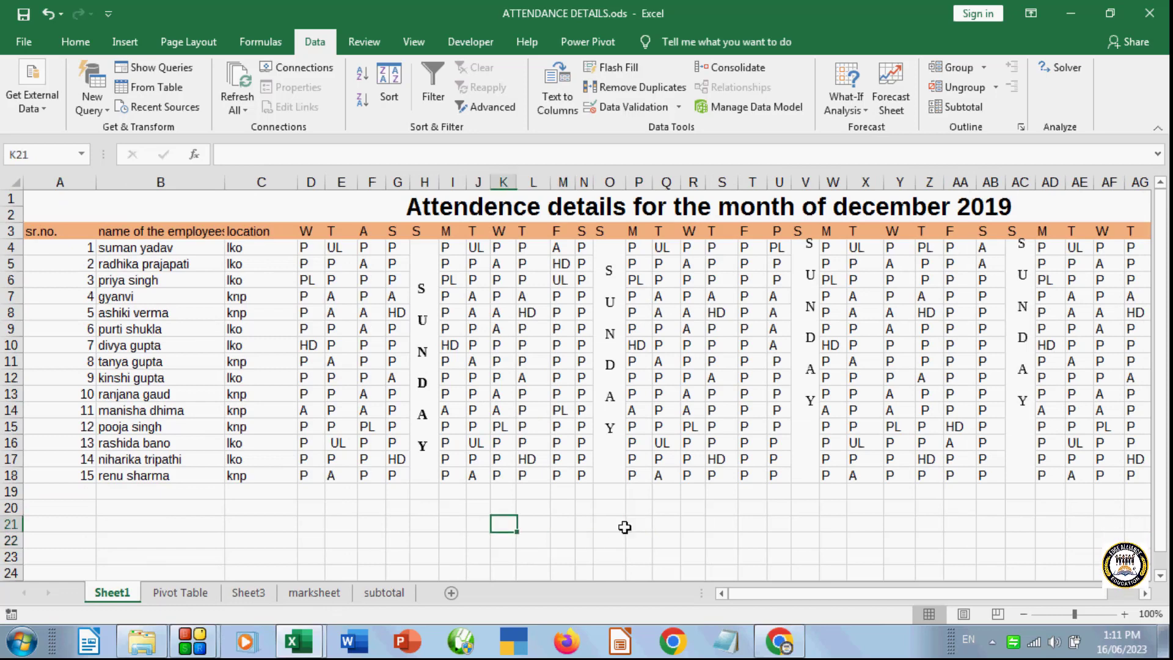
click(796, 543)
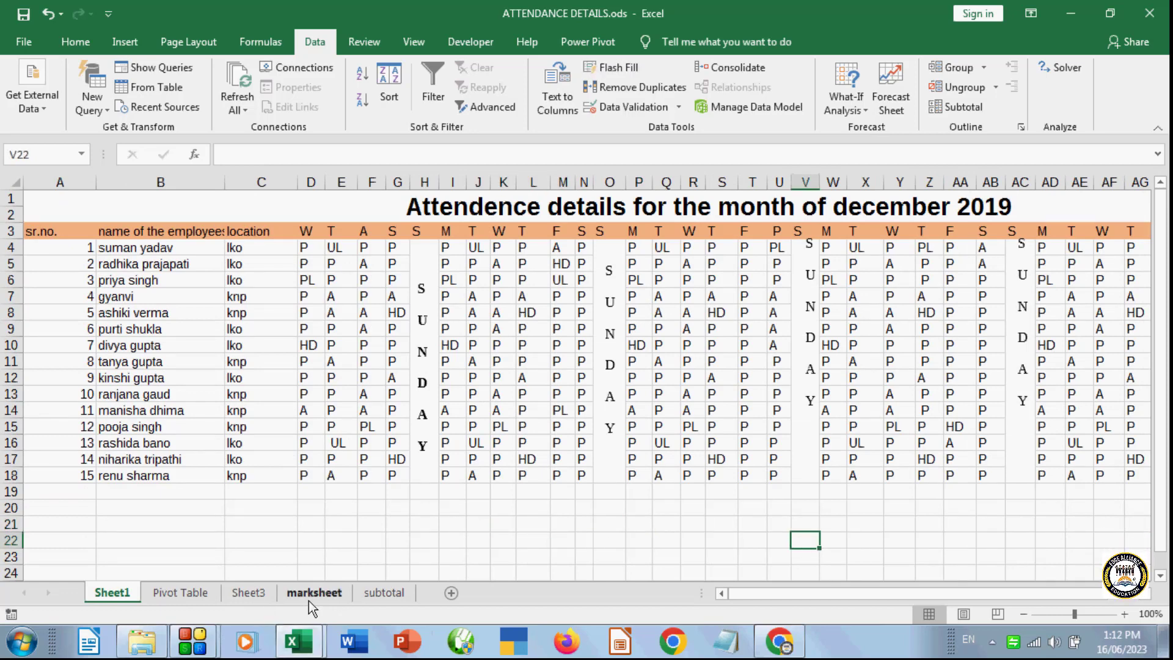
click(311, 594)
click(376, 592)
click(300, 591)
click(248, 593)
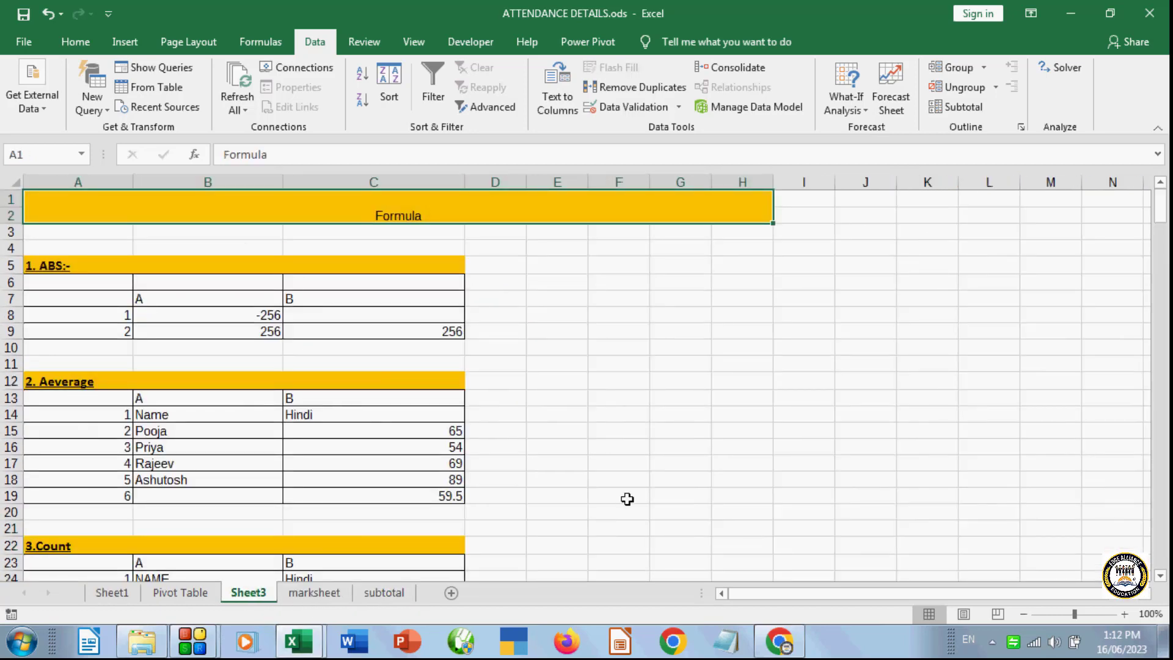
click(627, 499)
click(385, 593)
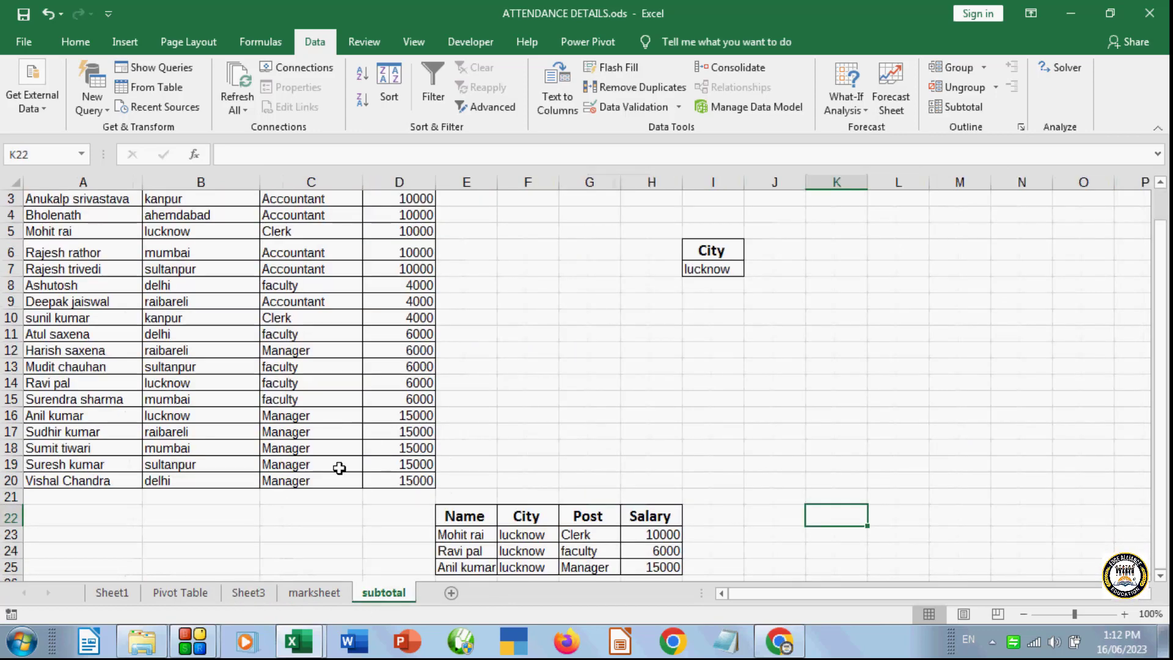
click(238, 596)
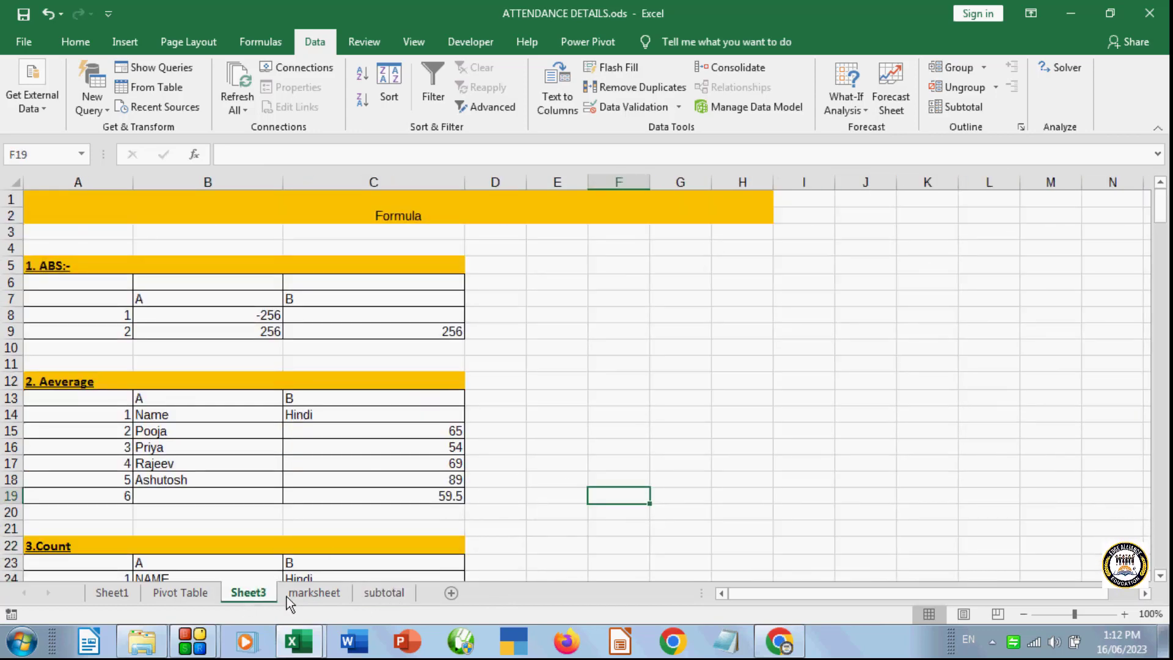
click(184, 595)
click(308, 595)
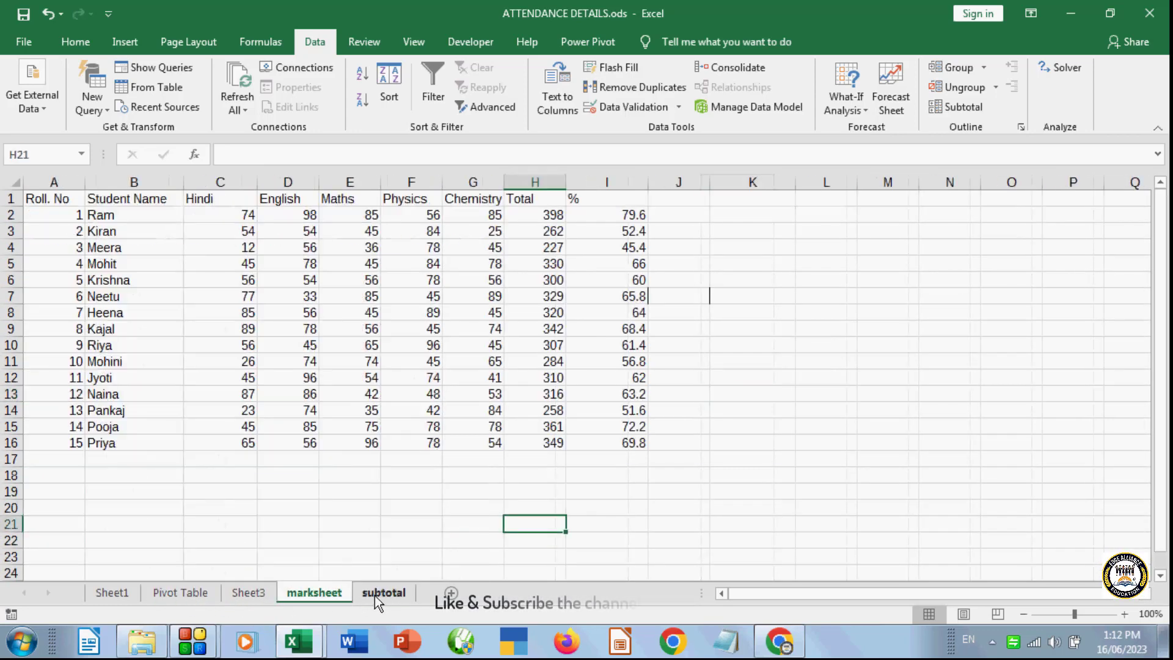
click(379, 594)
- Add a new worksheet after the subtotal sheet and enter the heading "Name" in A1
click(450, 593)
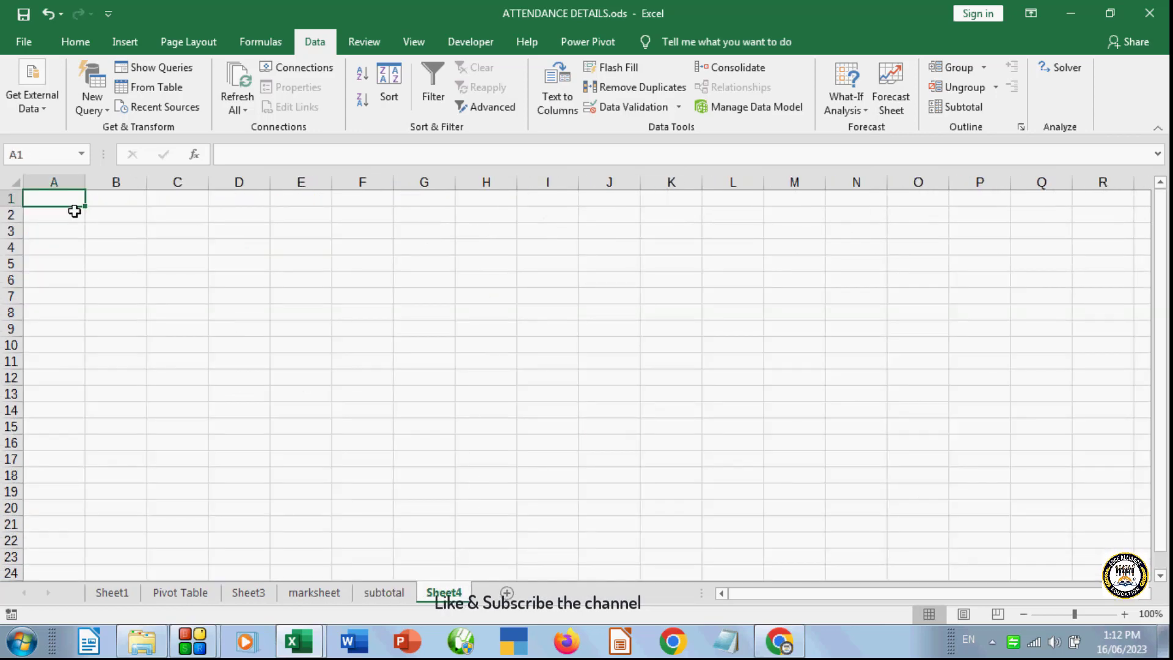
text(Nam)
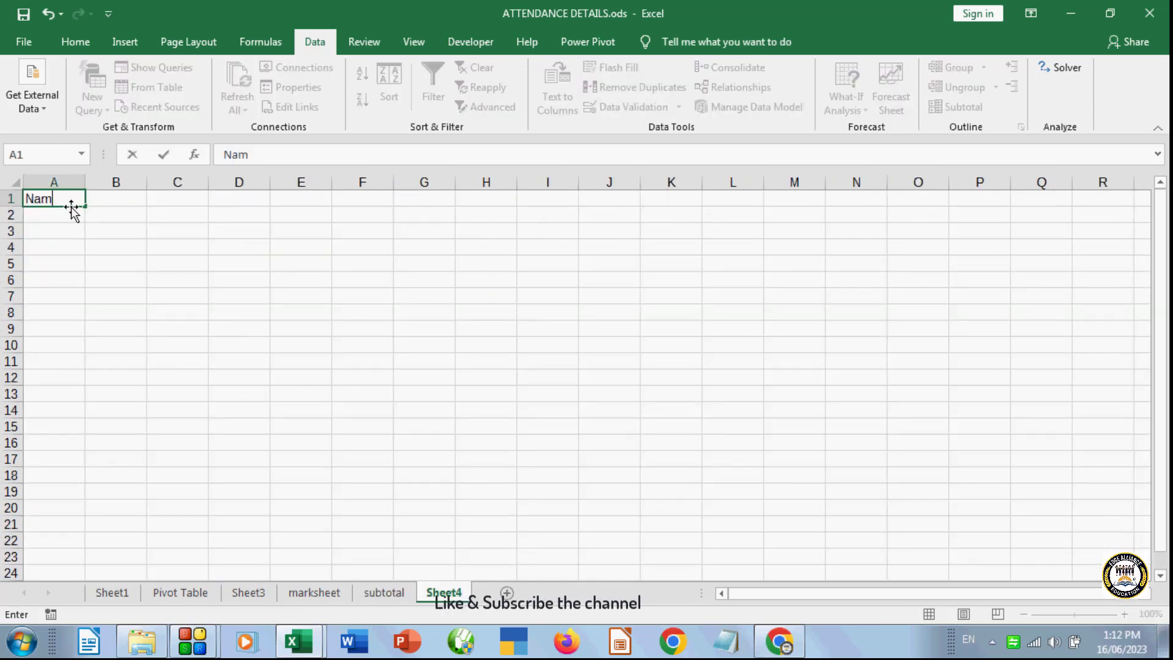
text(e)
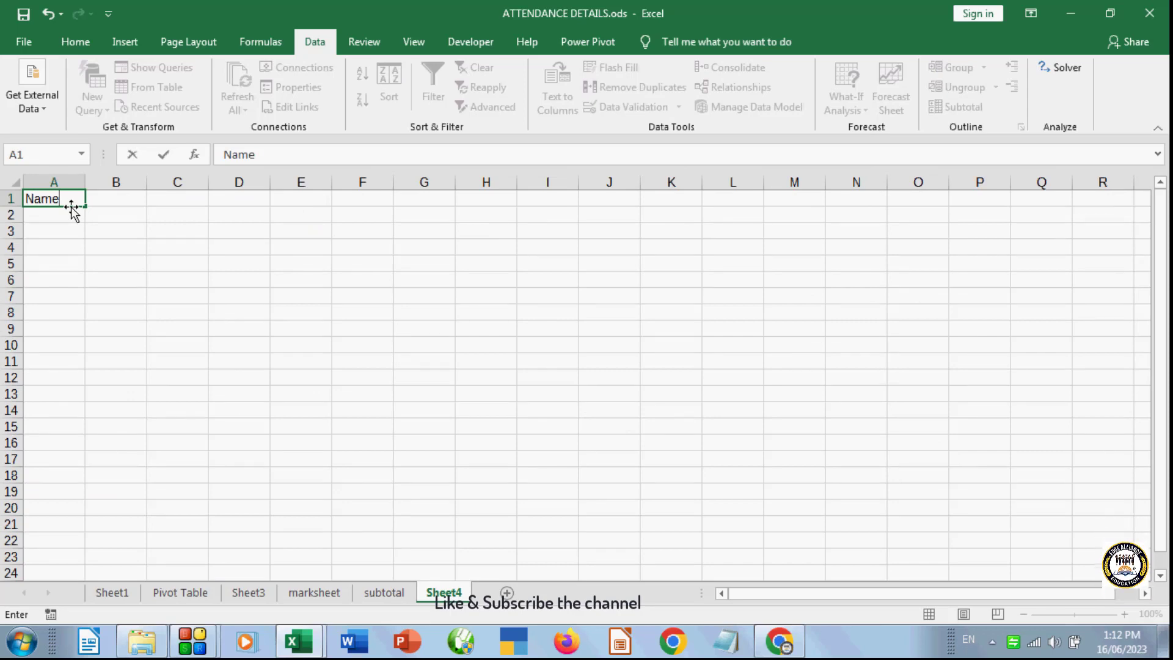
key(Return)
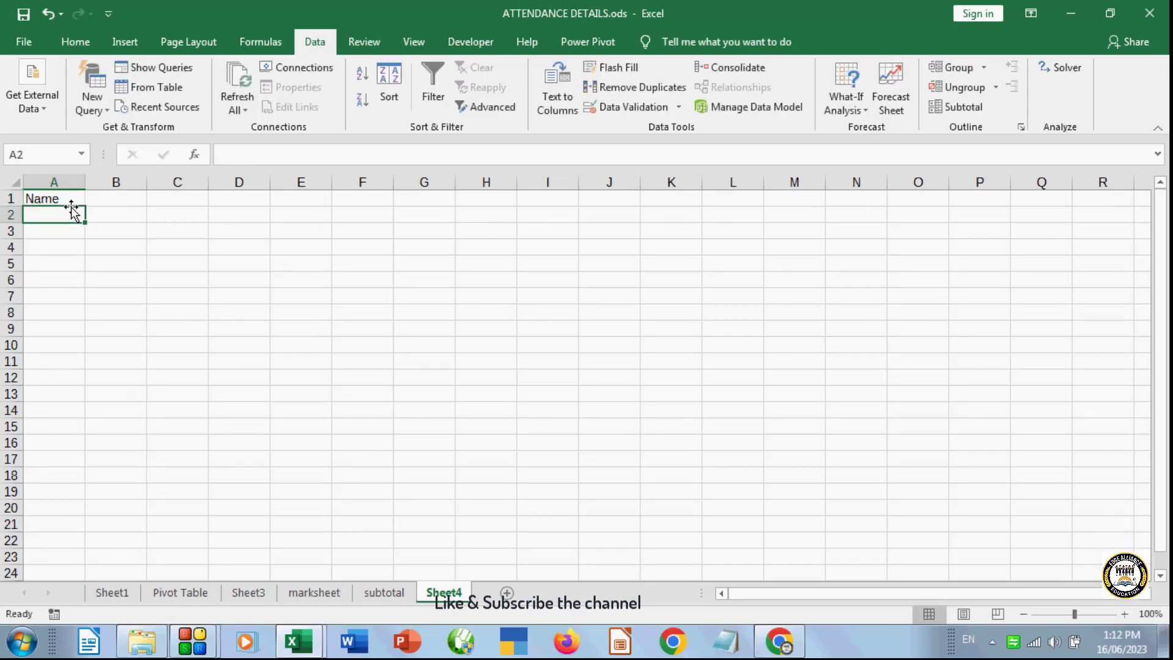
- Enter four sample full names, each with first and last name, in A2:A5 under the Name heading
text(Pooja)
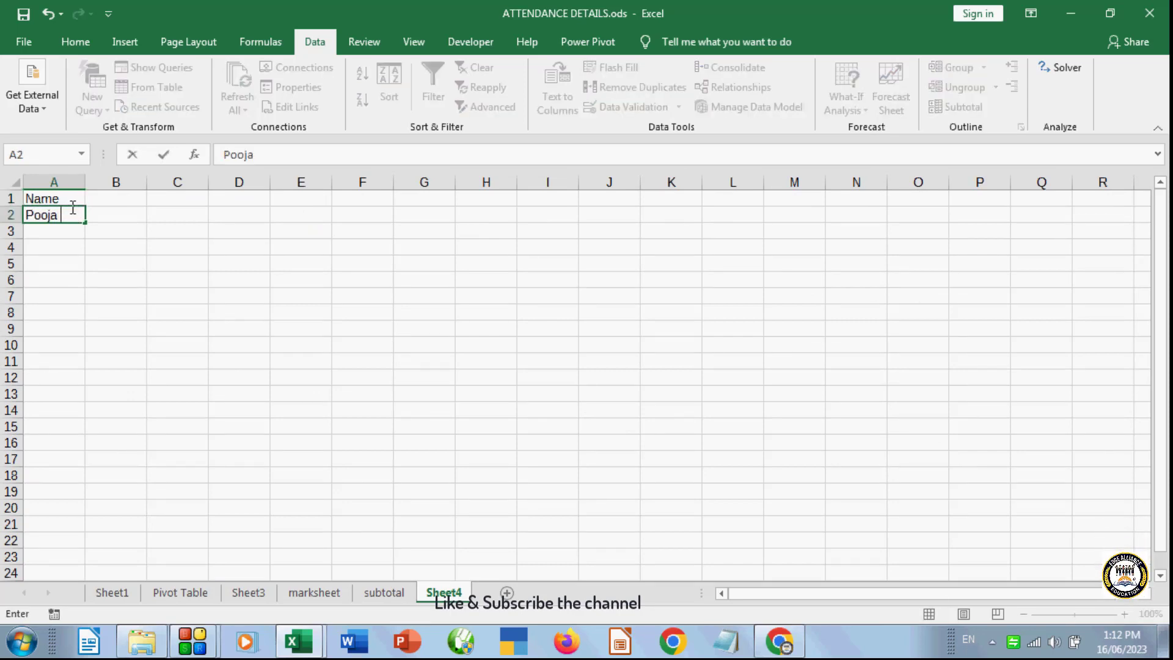
text( Gupta)
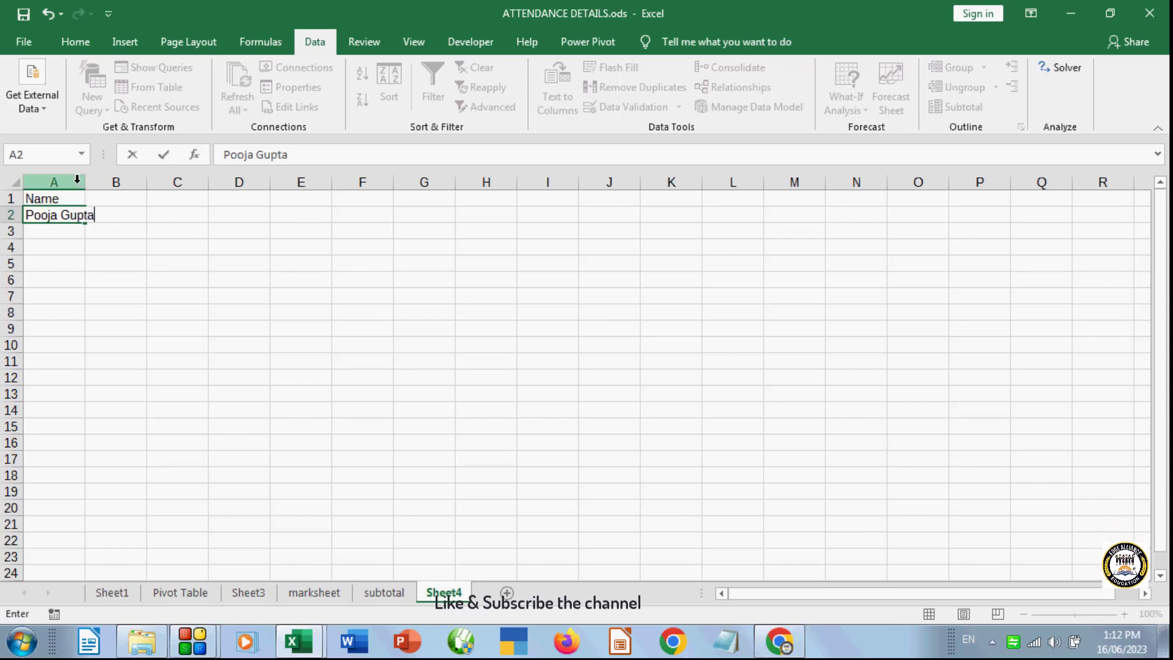
double_click(84, 182)
click(64, 233)
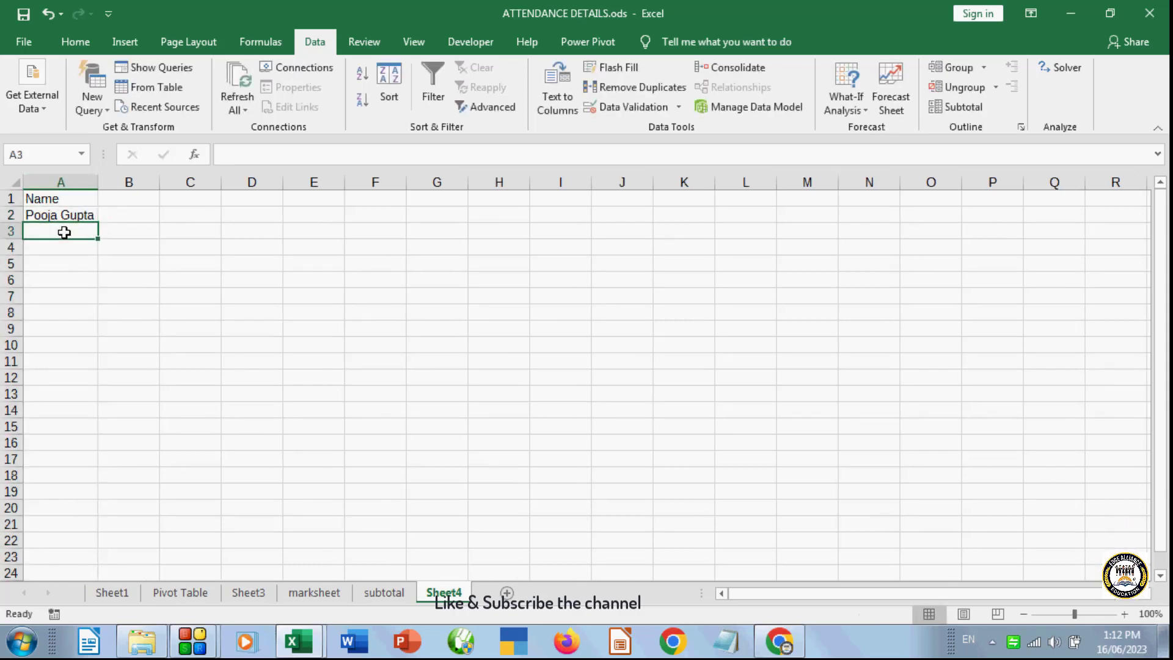
text(Meera)
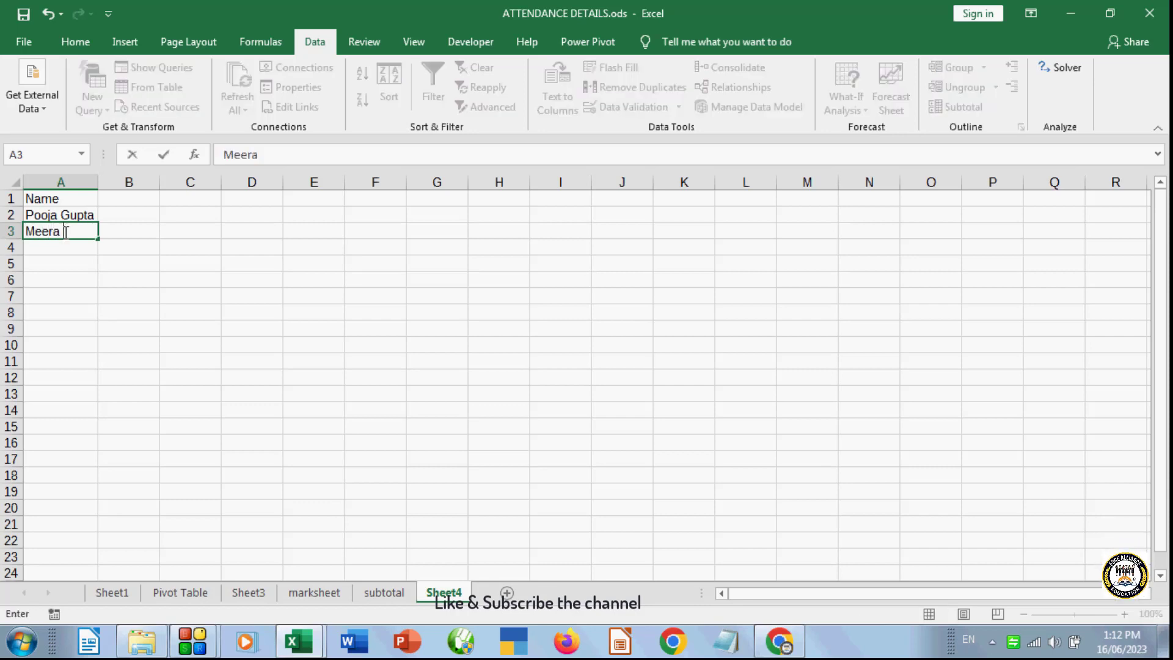
text( Yadav)
key(Return)
text(Rohit Pal)
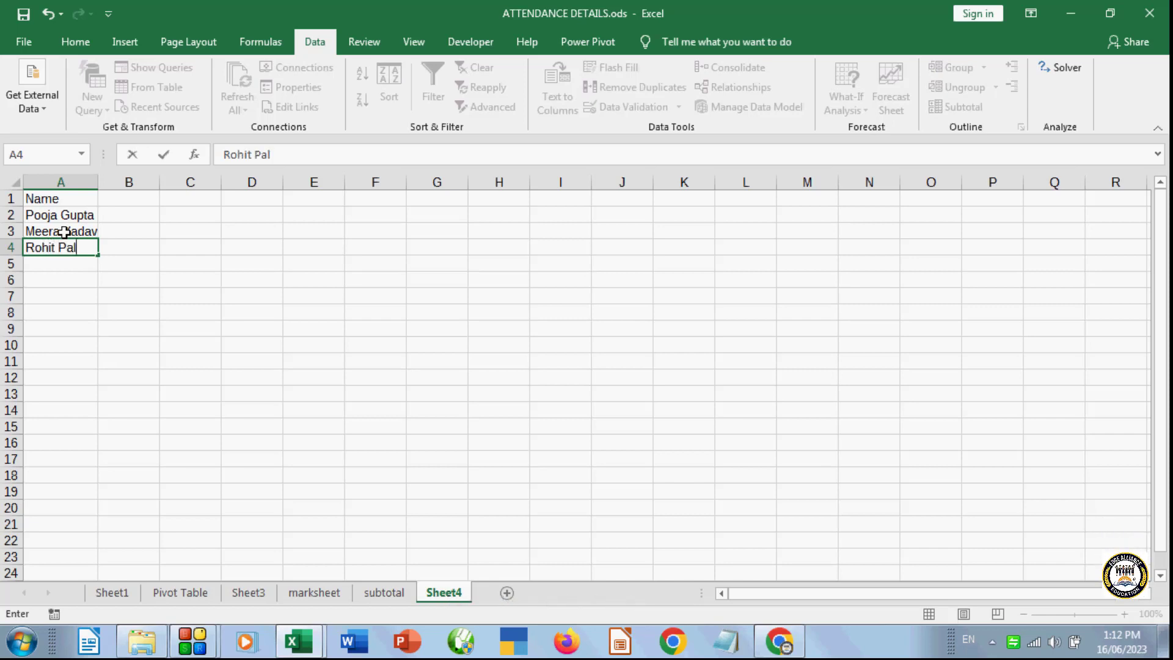
key(Return)
text(Ka)
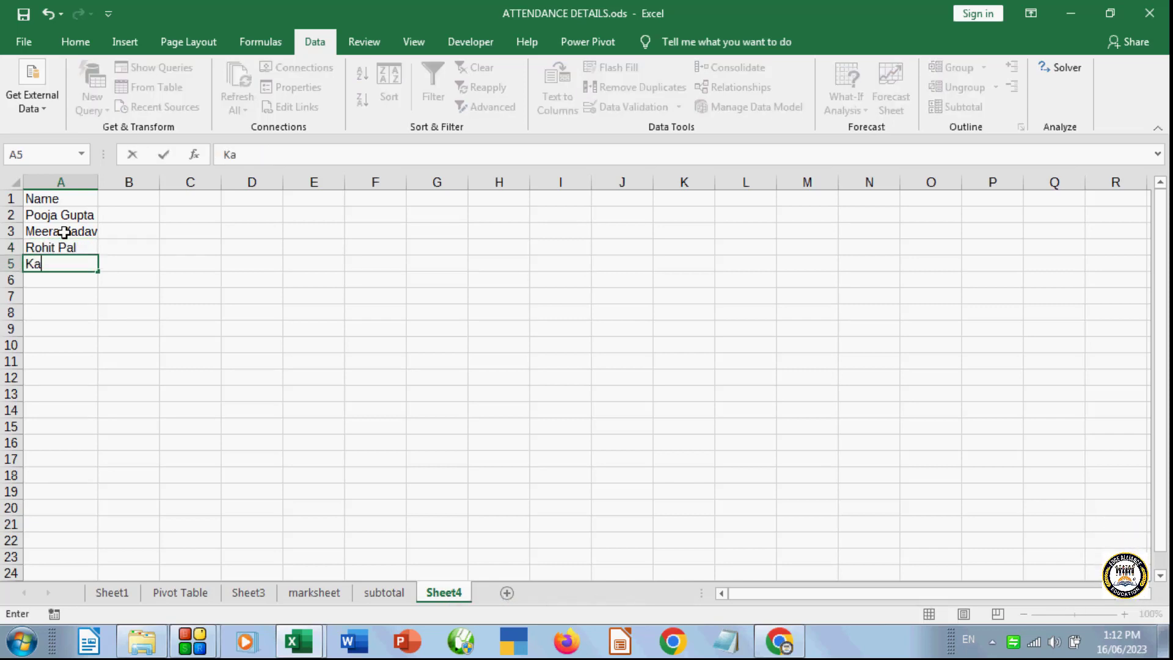
text(nchan Yadav)
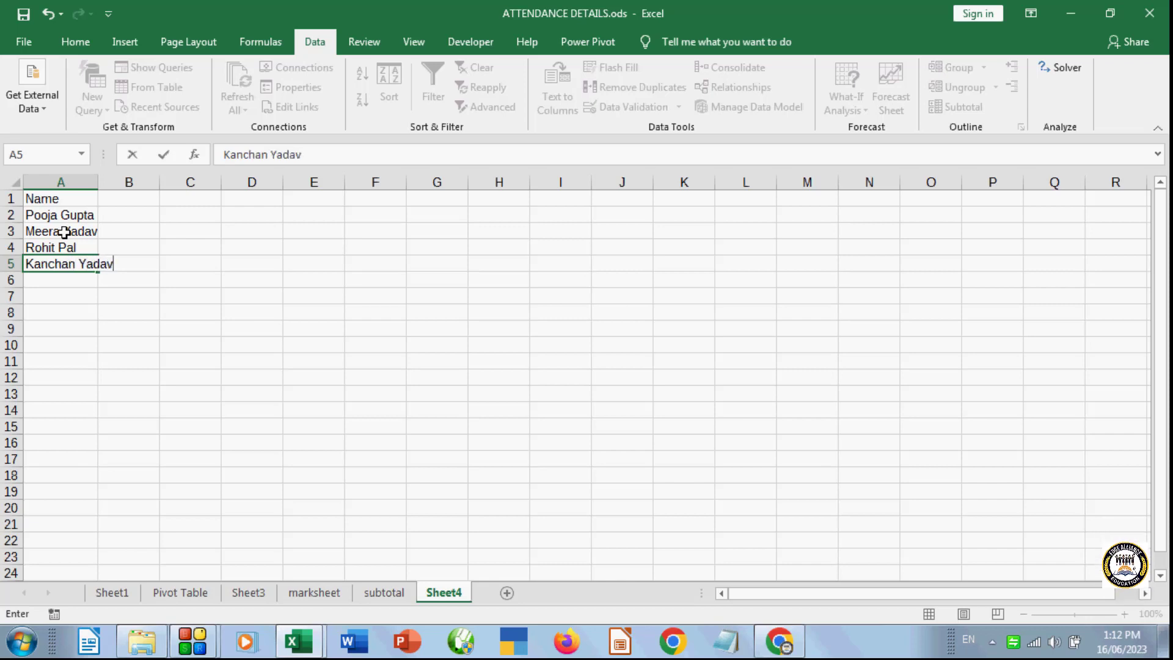
- Widen column A so that the longest full name fits
click(97, 176)
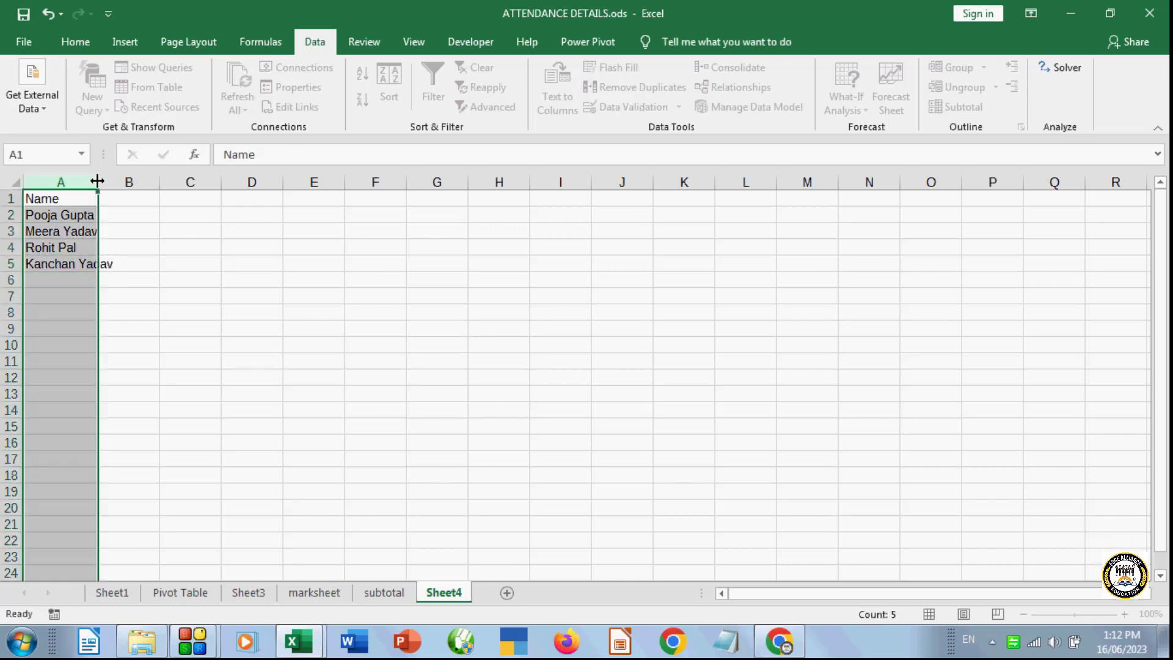
click(167, 277)
drag(97, 182, 118, 181)
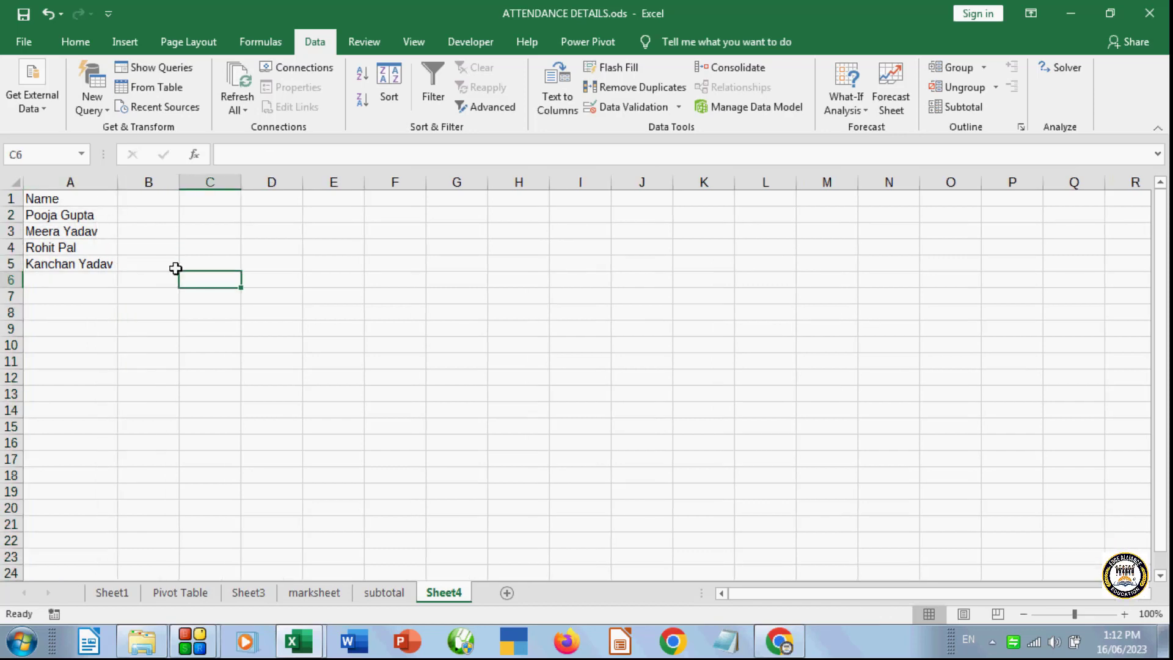
- Fill the header cells A1:C1 with the standard light green color
click(150, 264)
click(99, 198)
click(149, 196)
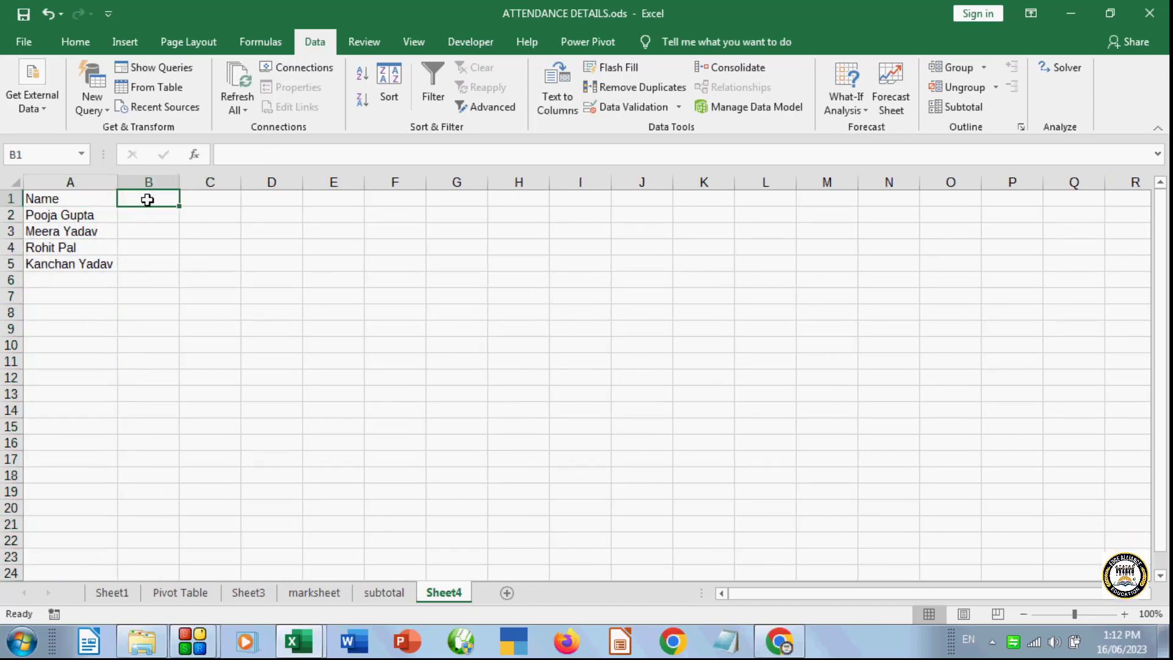
drag(110, 196, 239, 202)
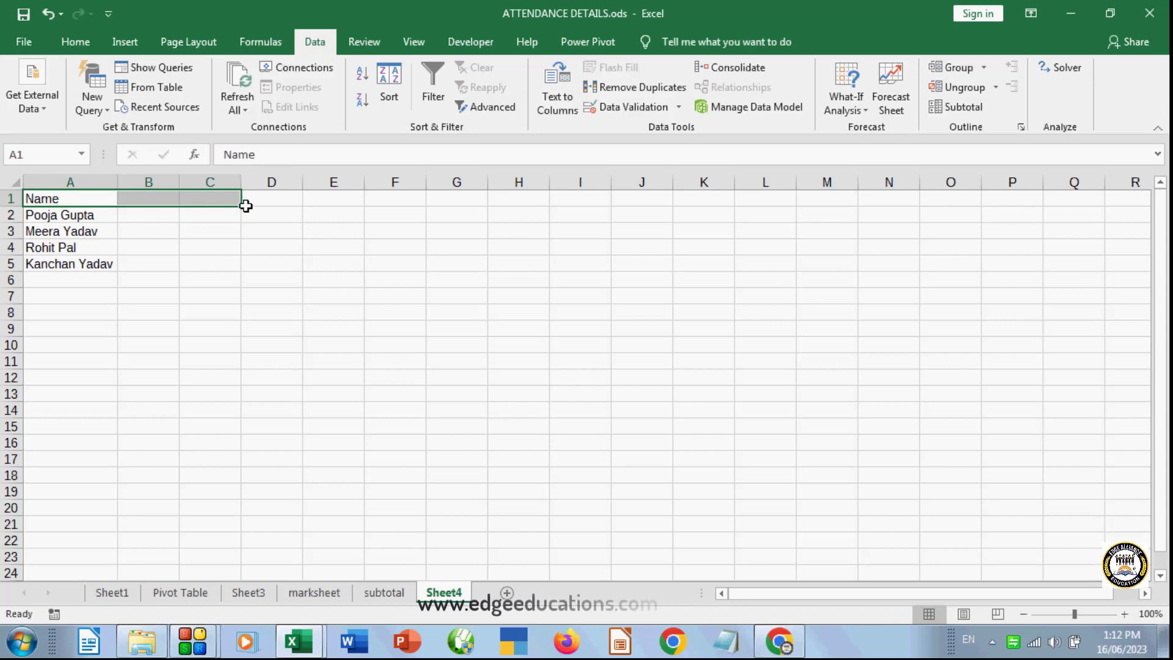
click(76, 42)
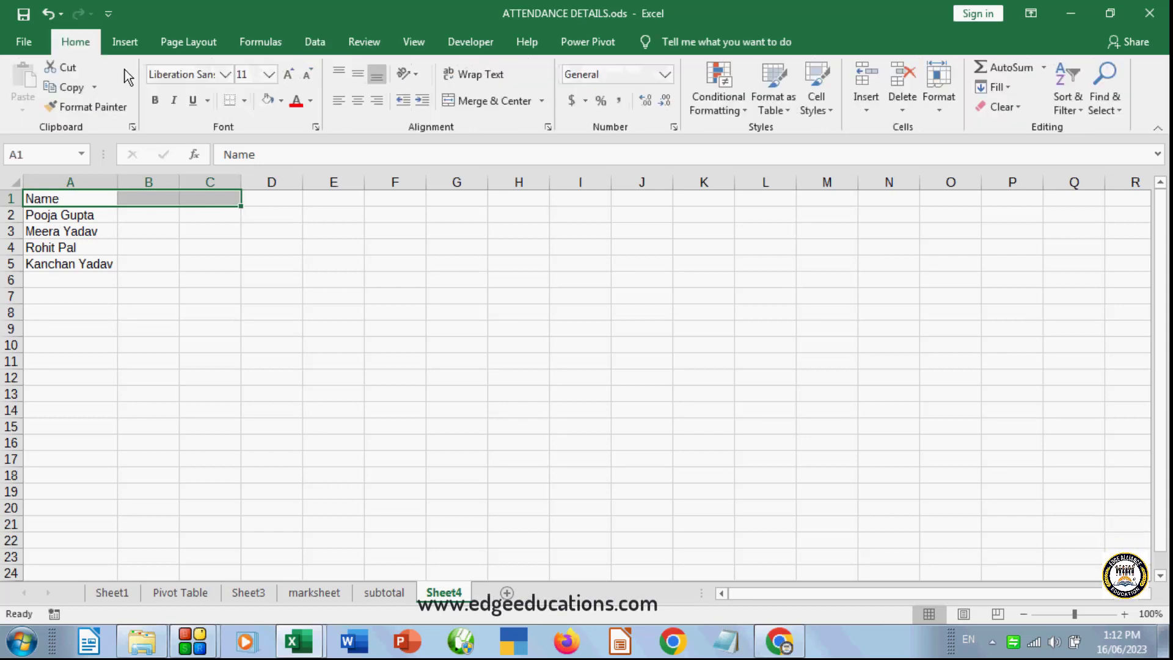
click(283, 101)
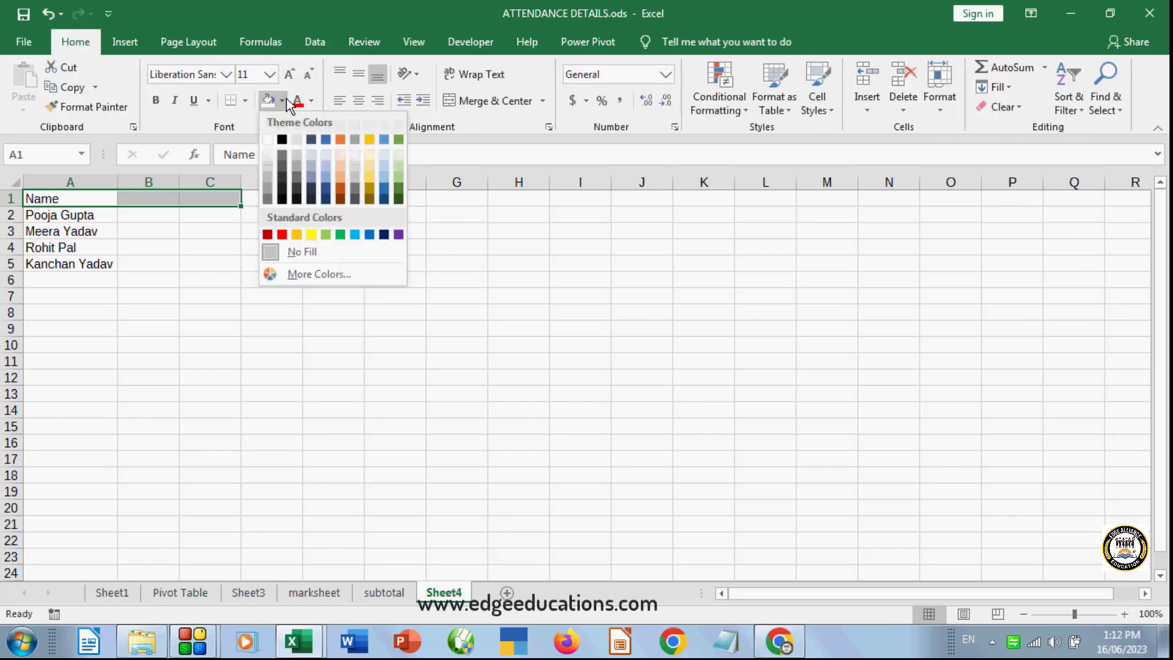
click(326, 235)
click(196, 259)
- Enter the headings "f name" in B1 and "l name" in C1
click(128, 199)
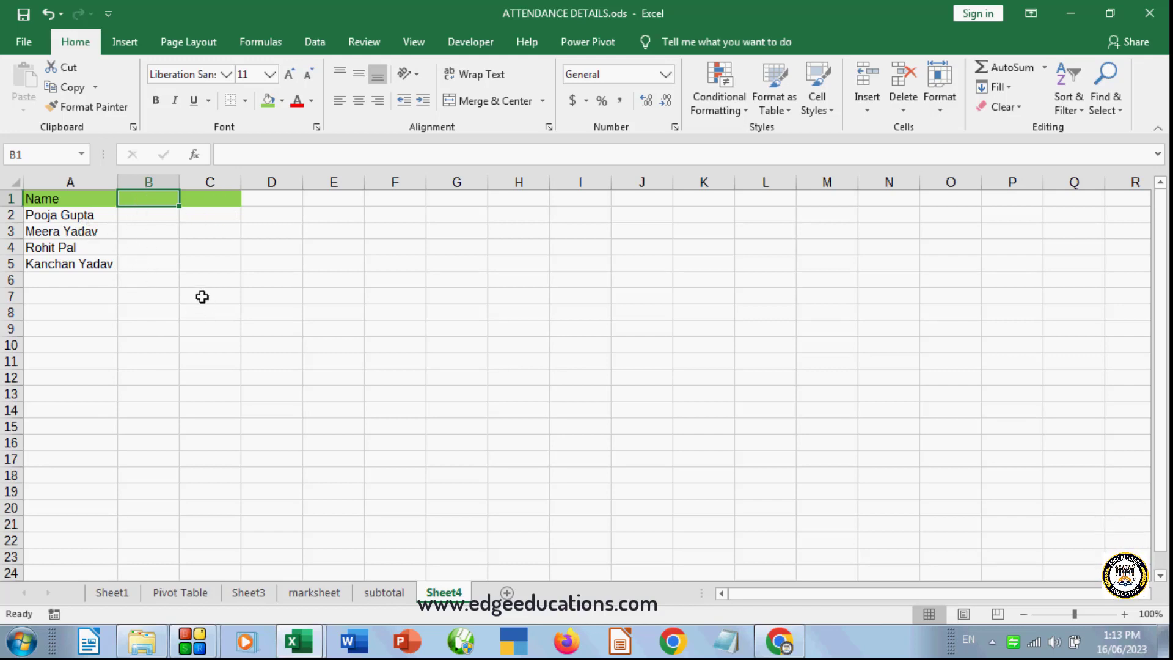
click(254, 298)
click(324, 42)
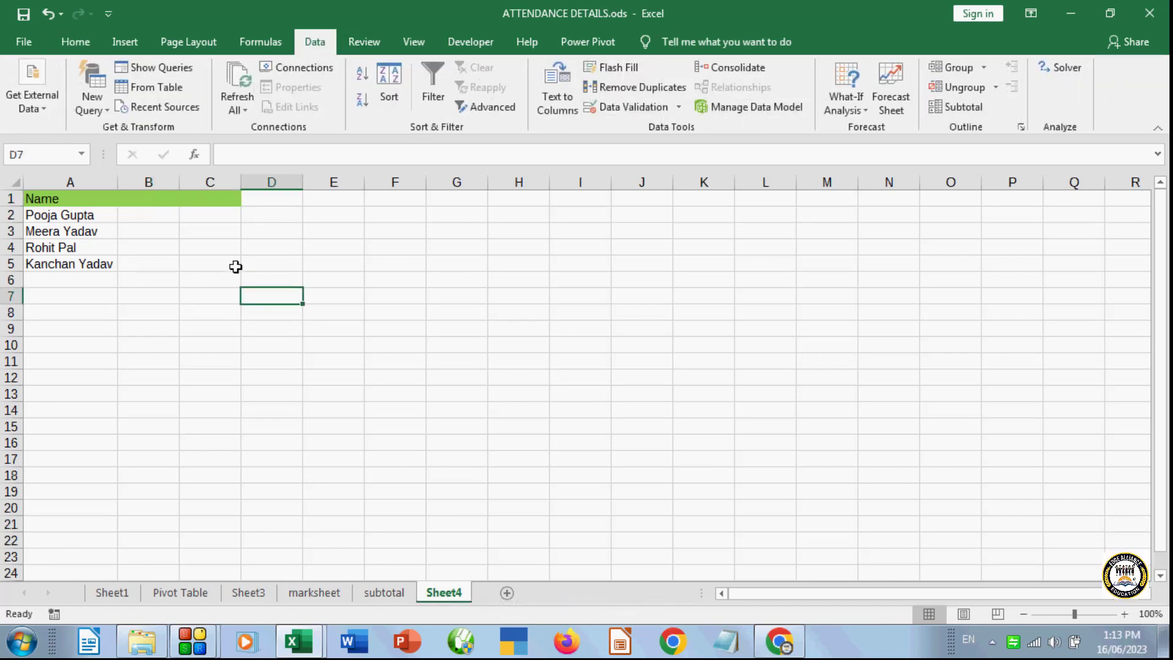
click(152, 200)
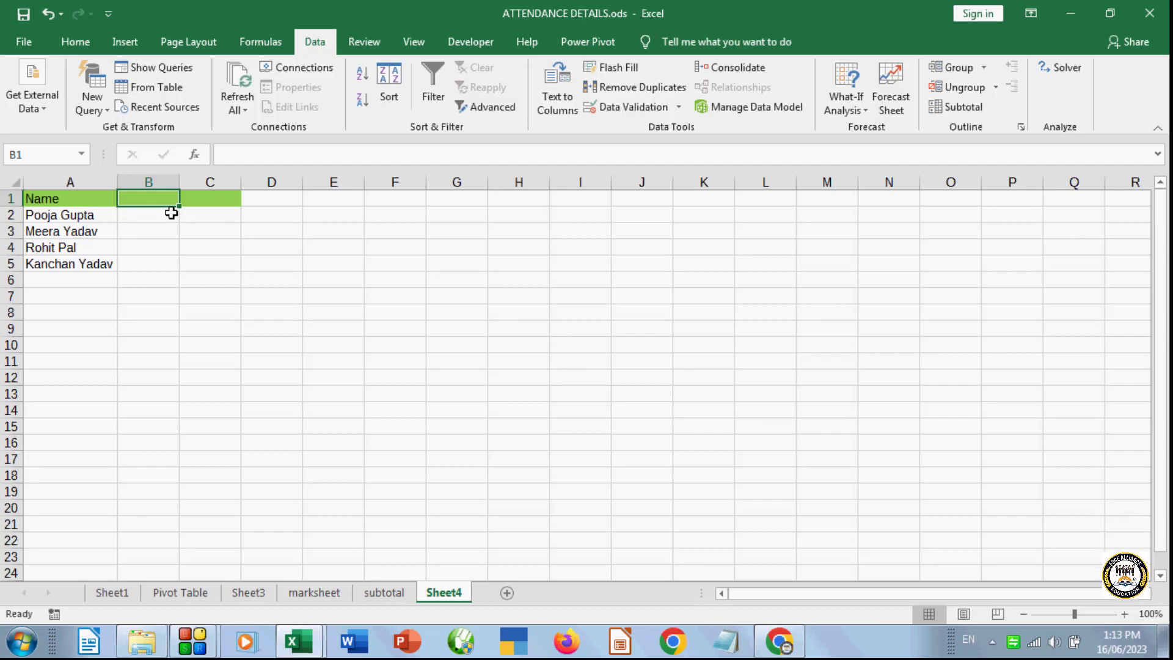
text(na)
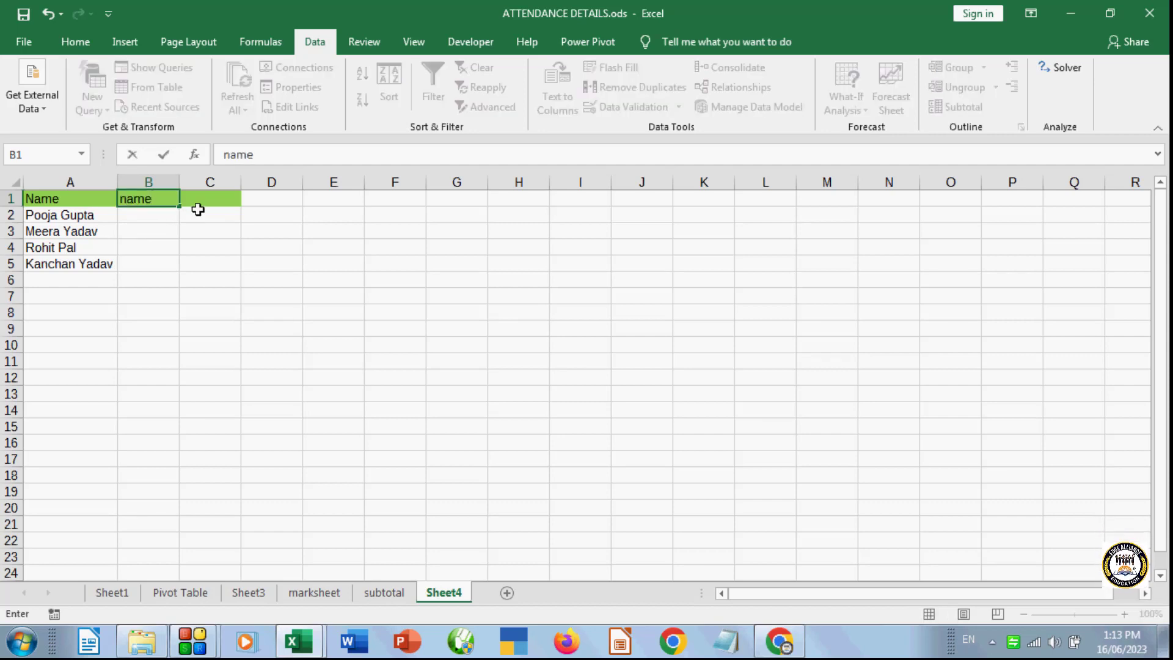
text(me)
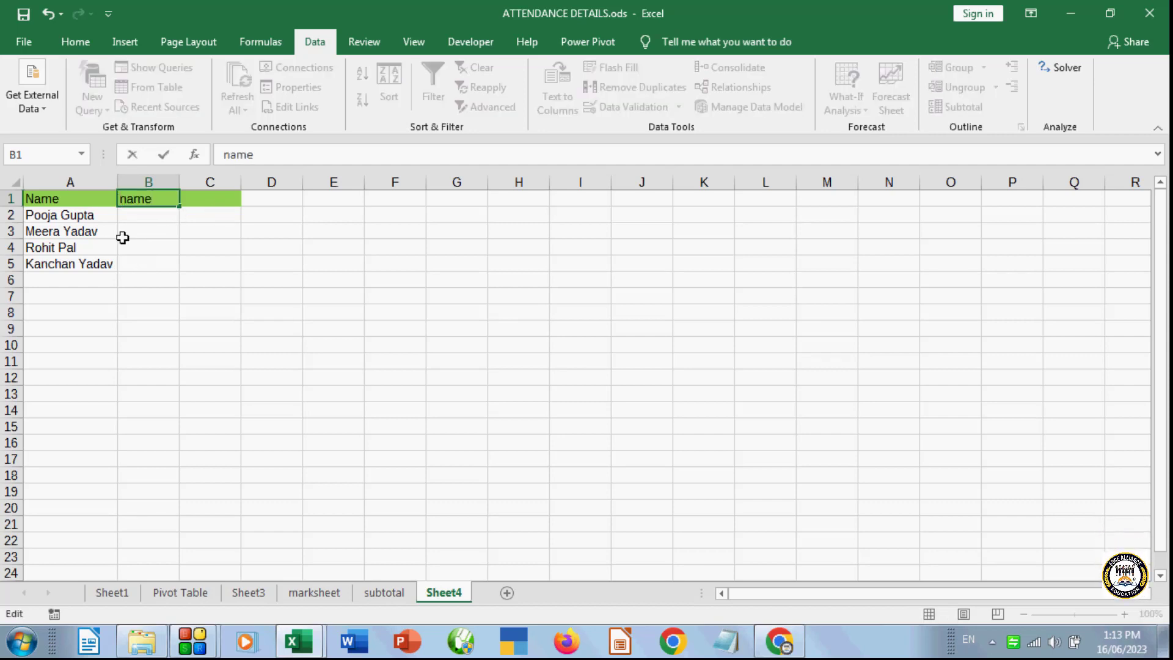
click(122, 202)
text(f)
click(206, 198)
text(l name)
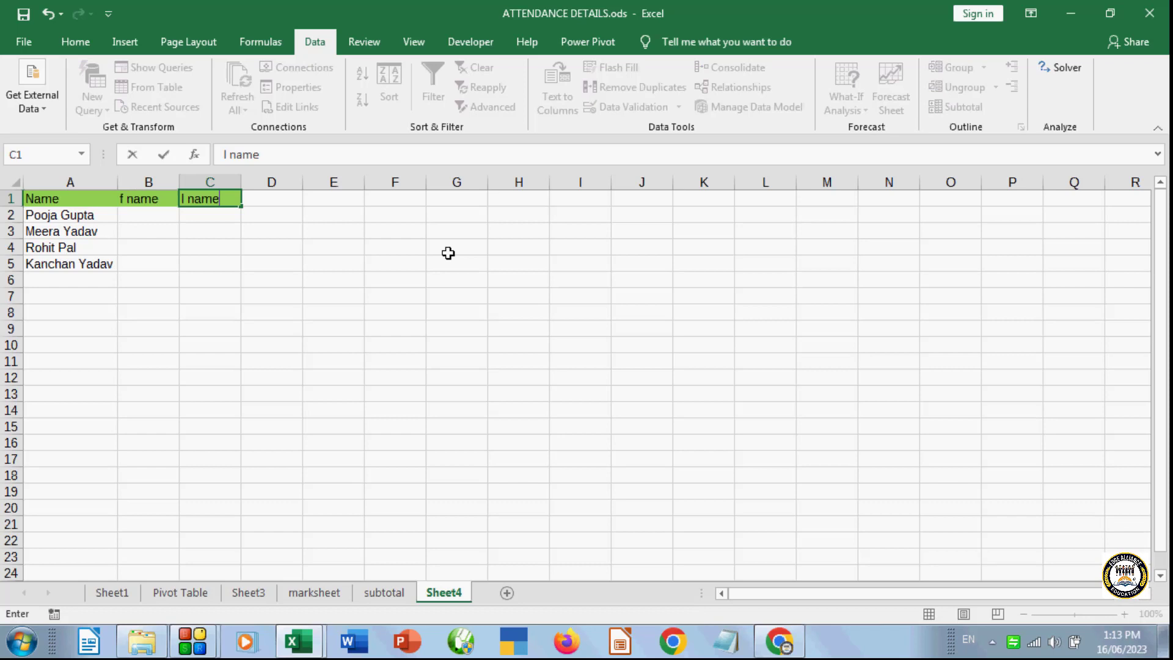
click(448, 253)
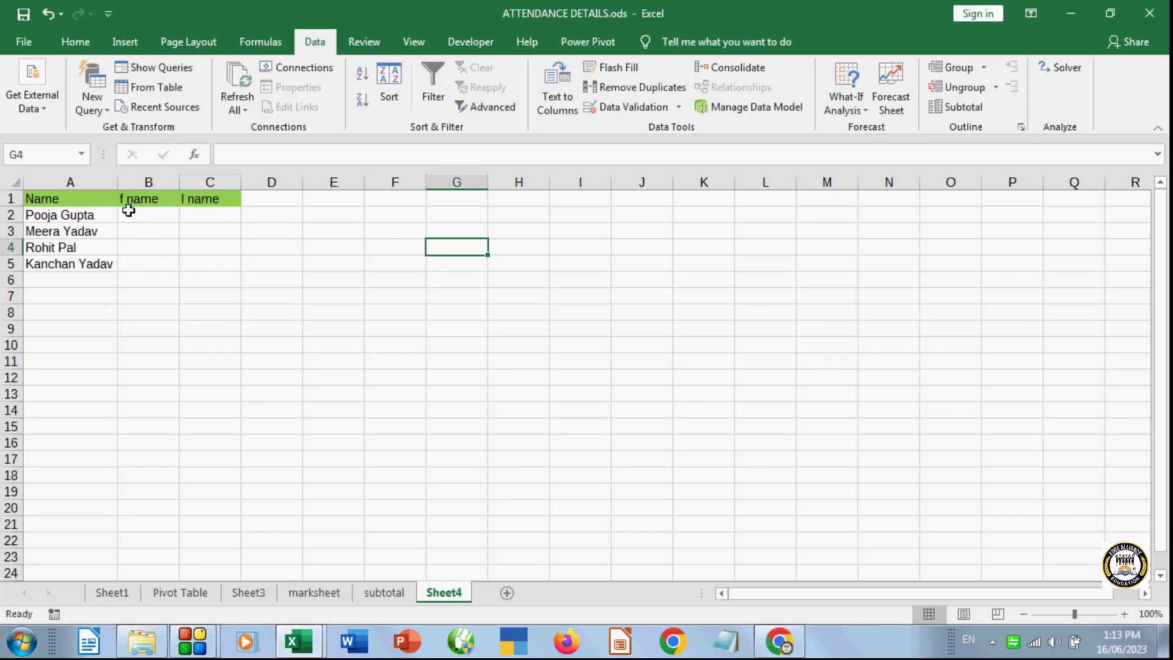
- Enter the first person's first name in B2 and last name in C2 as Flash Fill examples
click(129, 210)
text(poo)
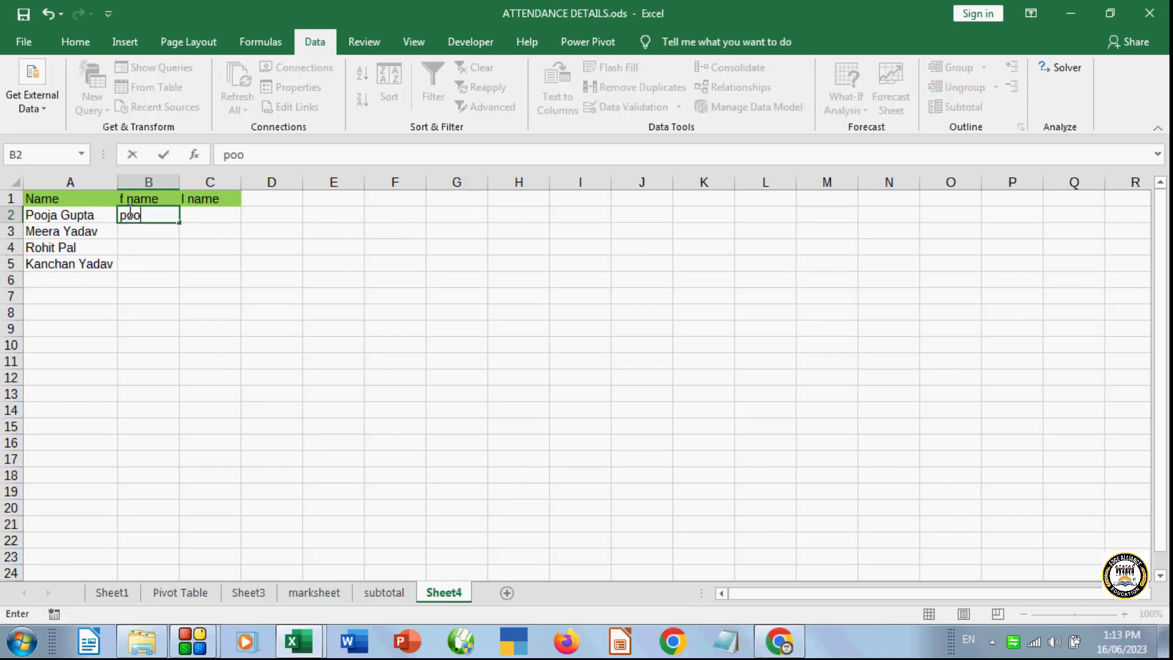
text(ja)
click(201, 213)
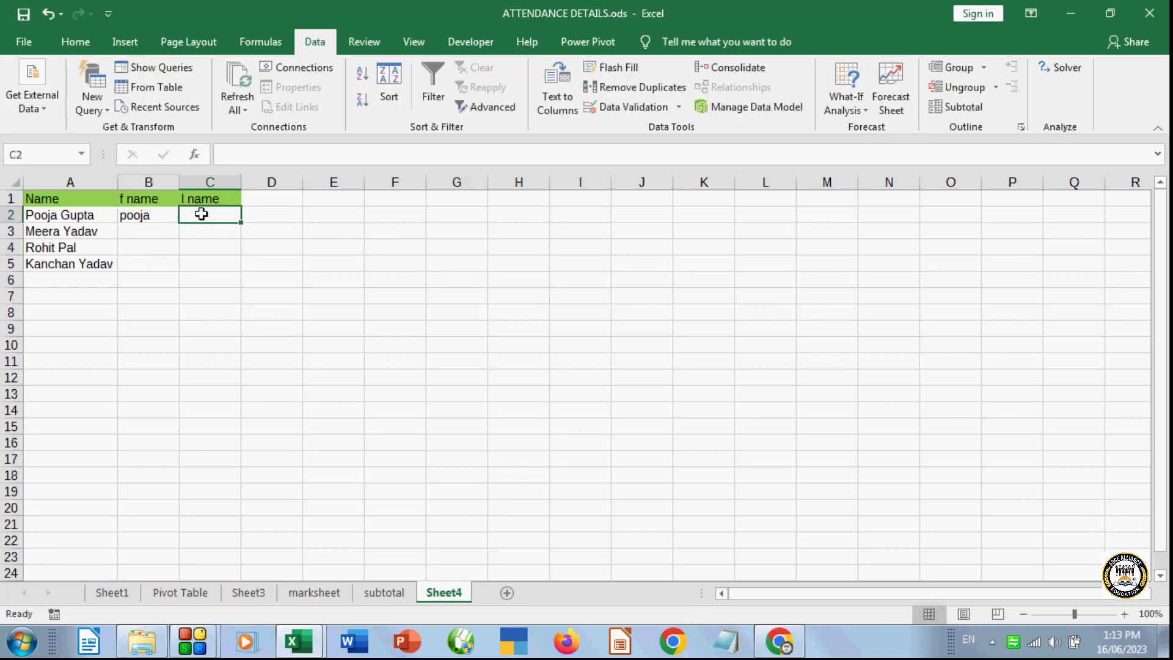
text(Gu)
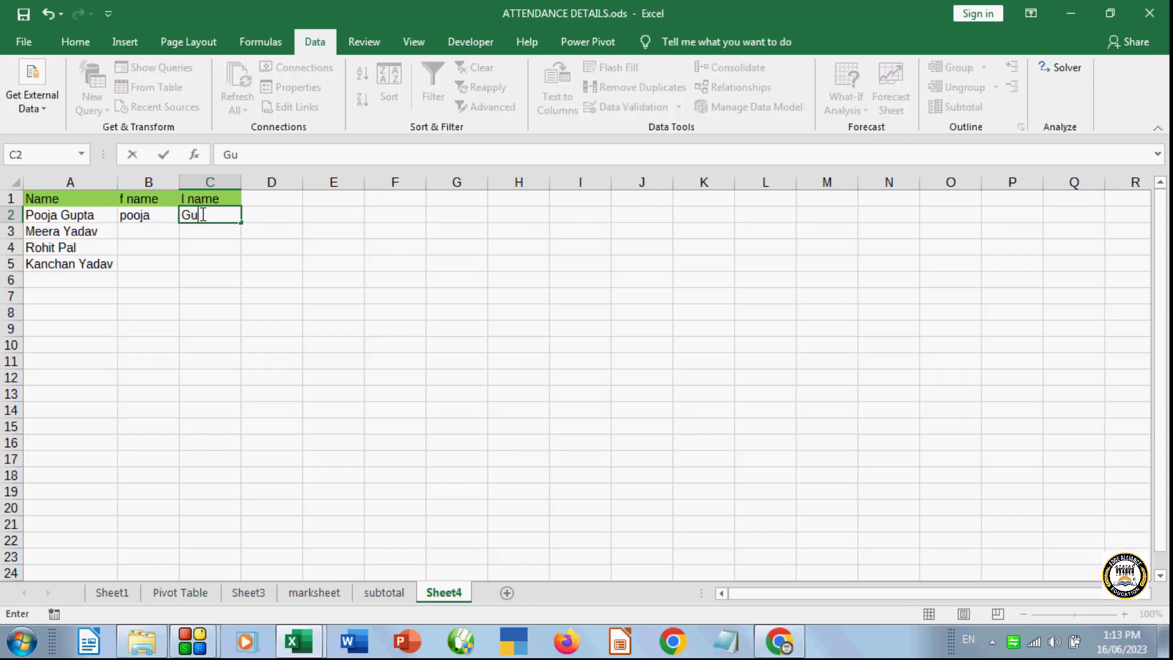
text(pta)
click(346, 242)
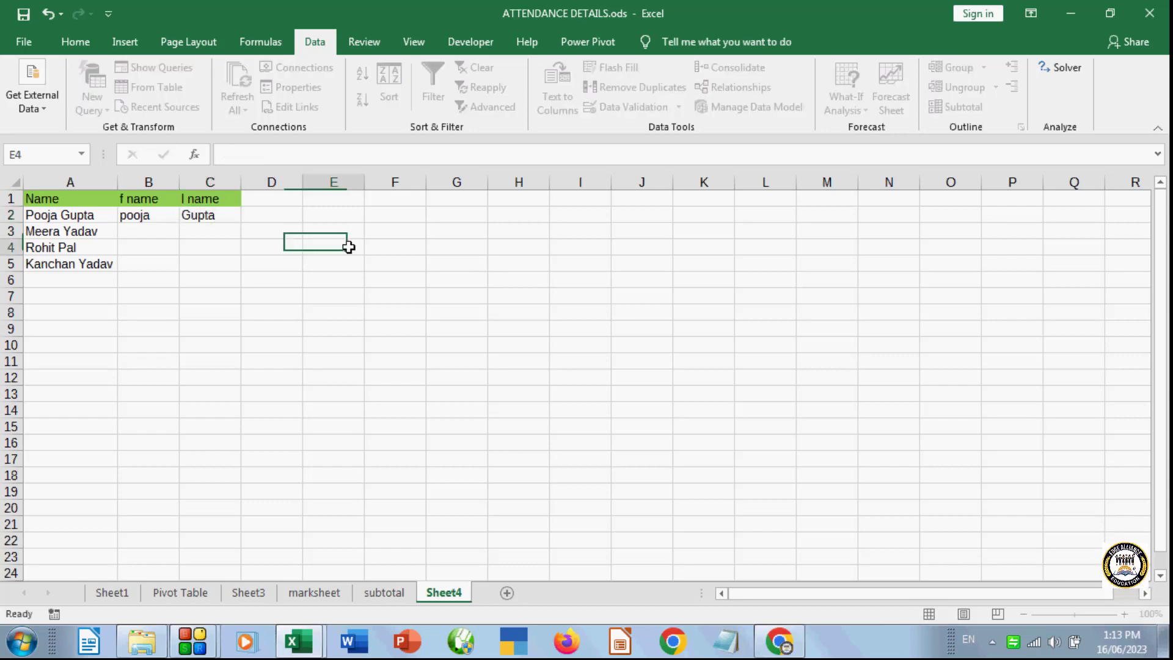
- Use Flash Fill to complete the first names in B3:B5 and the last names in C3:C5
click(158, 212)
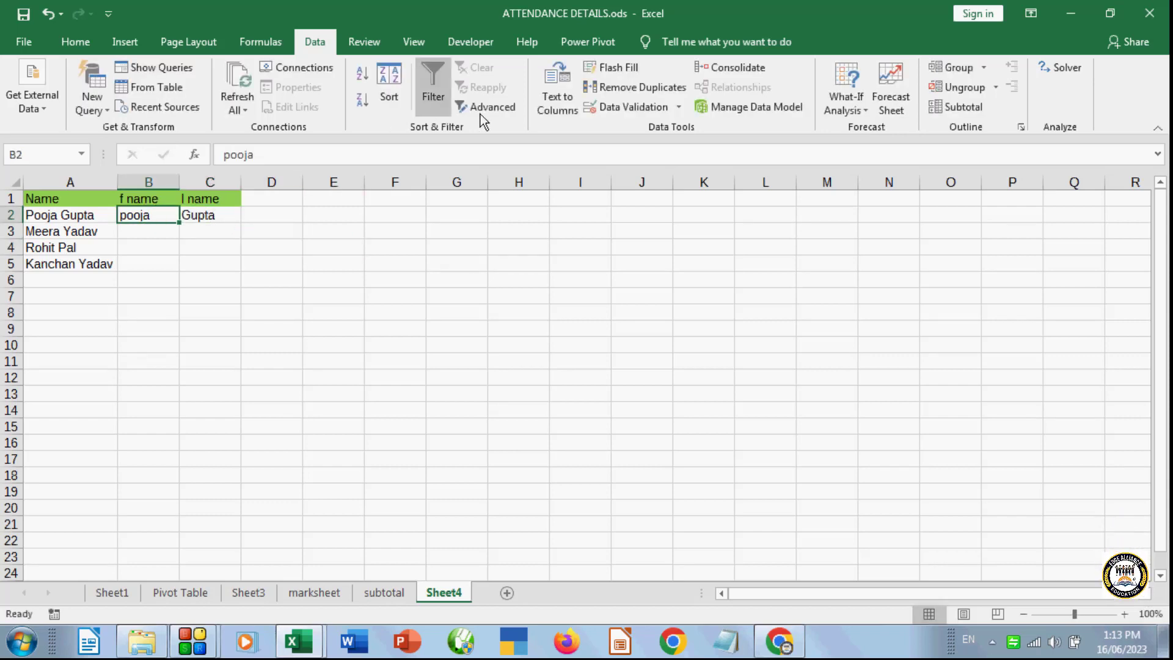
click(618, 68)
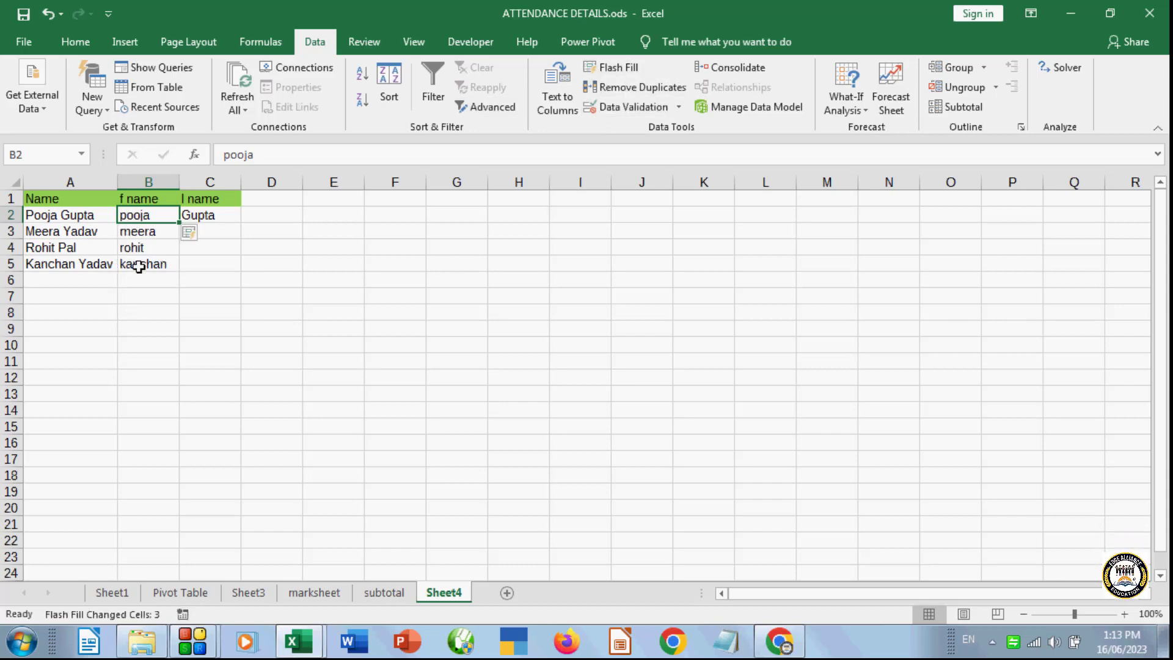
click(226, 214)
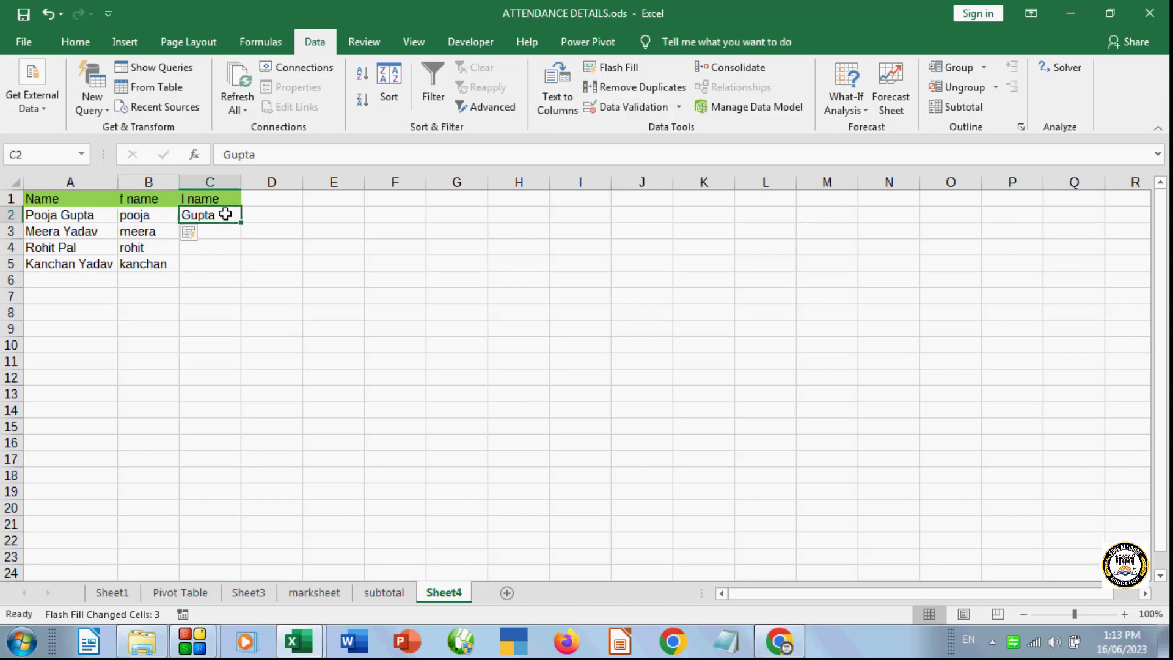
click(622, 71)
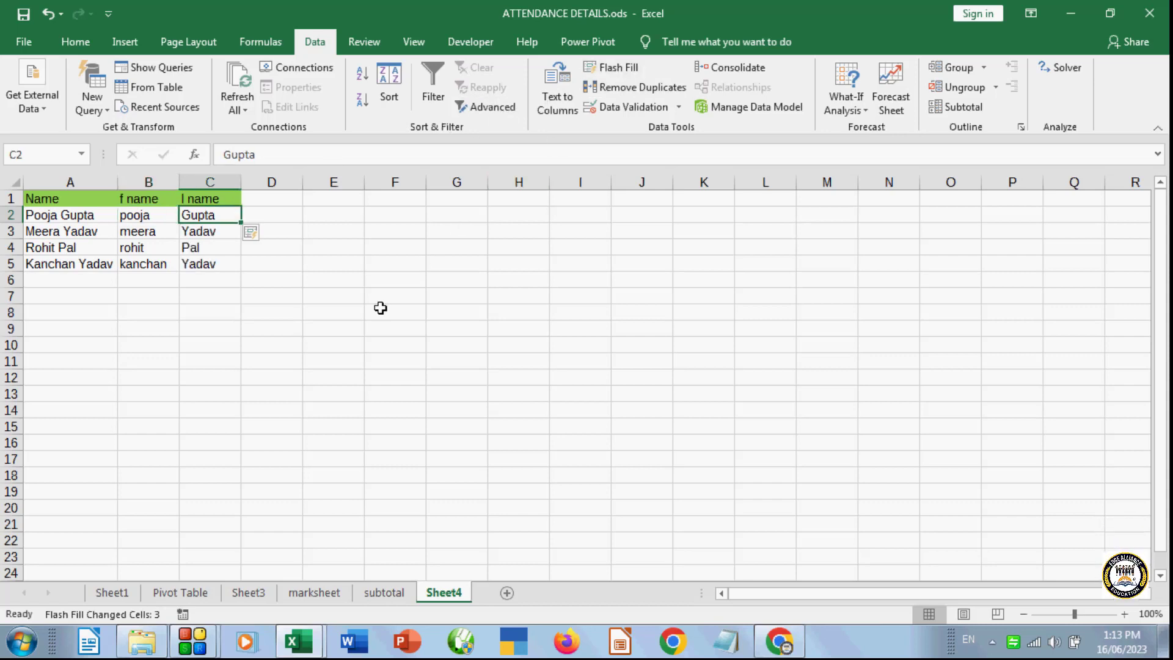
click(353, 325)
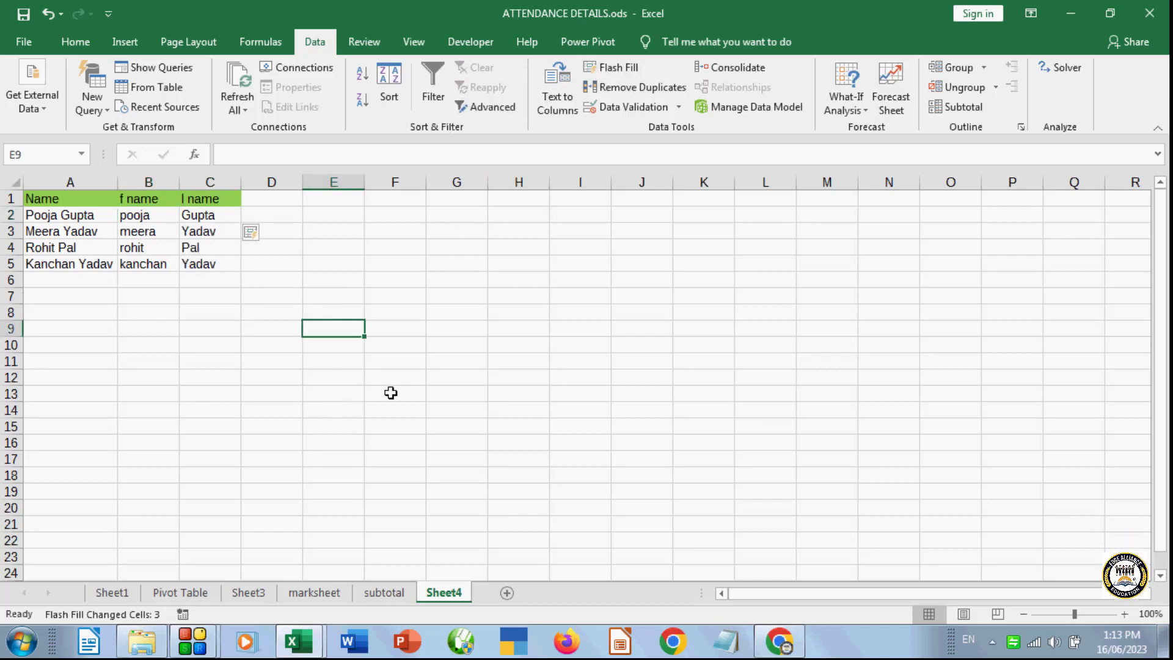
drag(636, 344, 655, 330)
click(475, 361)
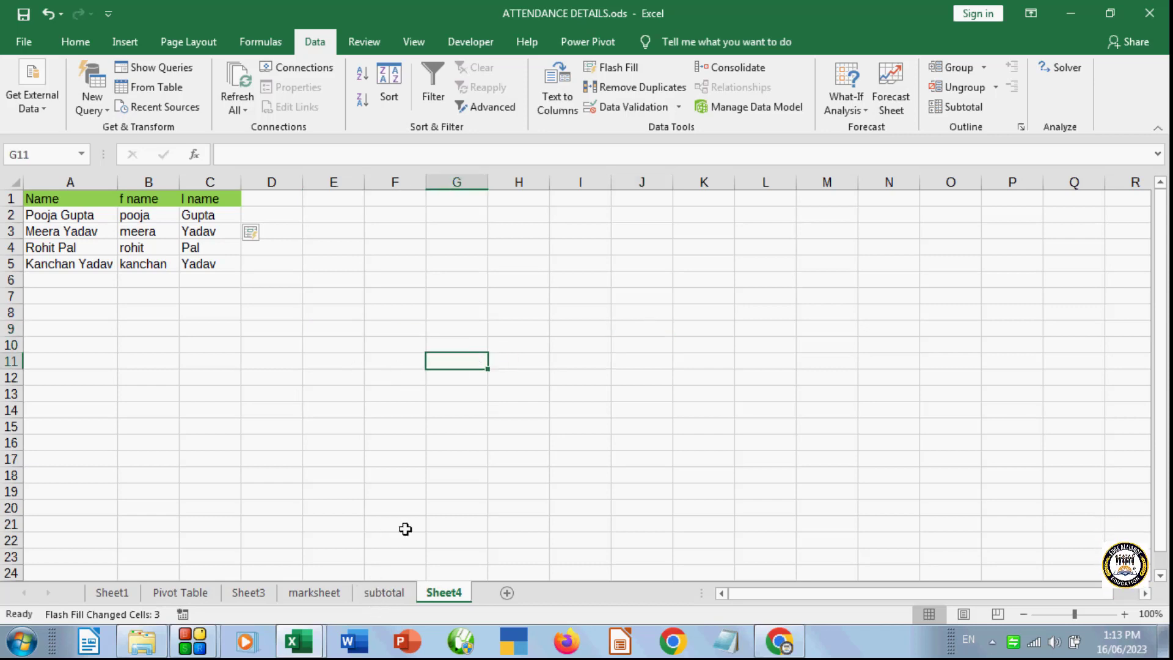
click(618, 407)
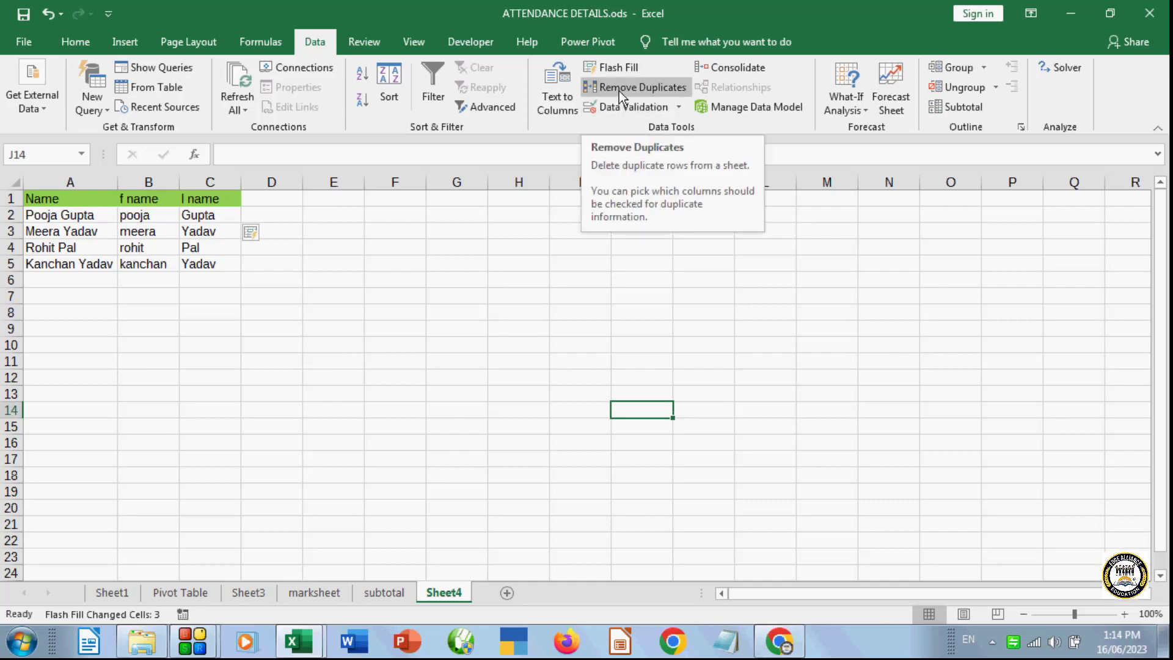
click(286, 330)
- On the subtotal sheet, clear everything, including formatting, from D21:I26, which holds the extracted lucknow records
click(385, 592)
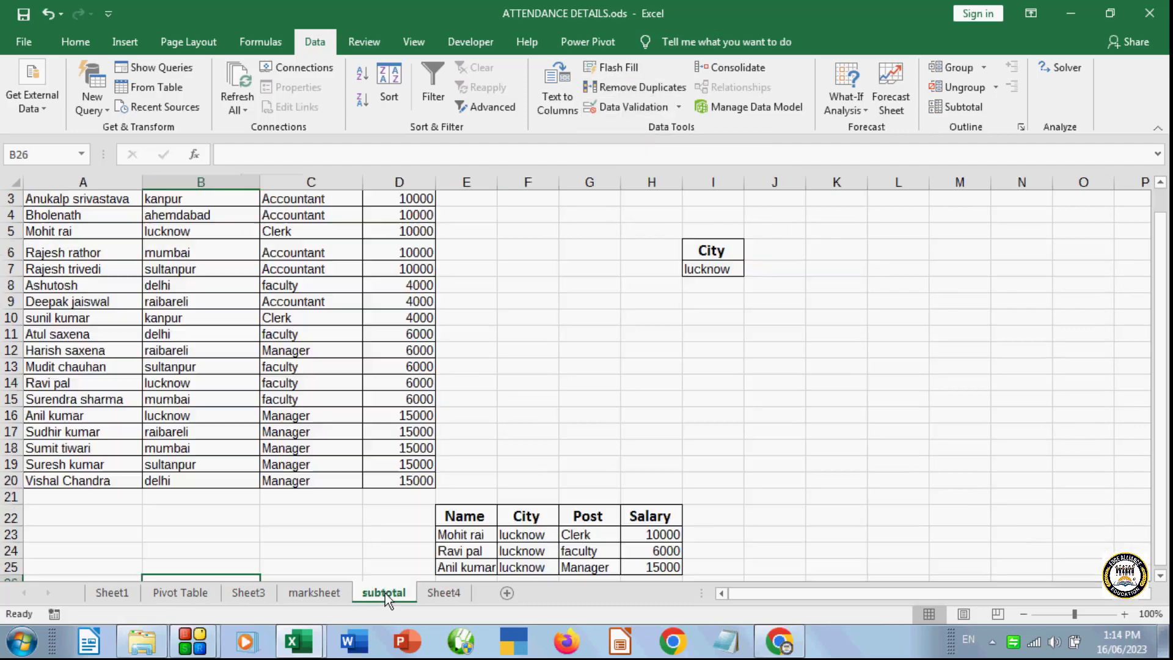
click(345, 519)
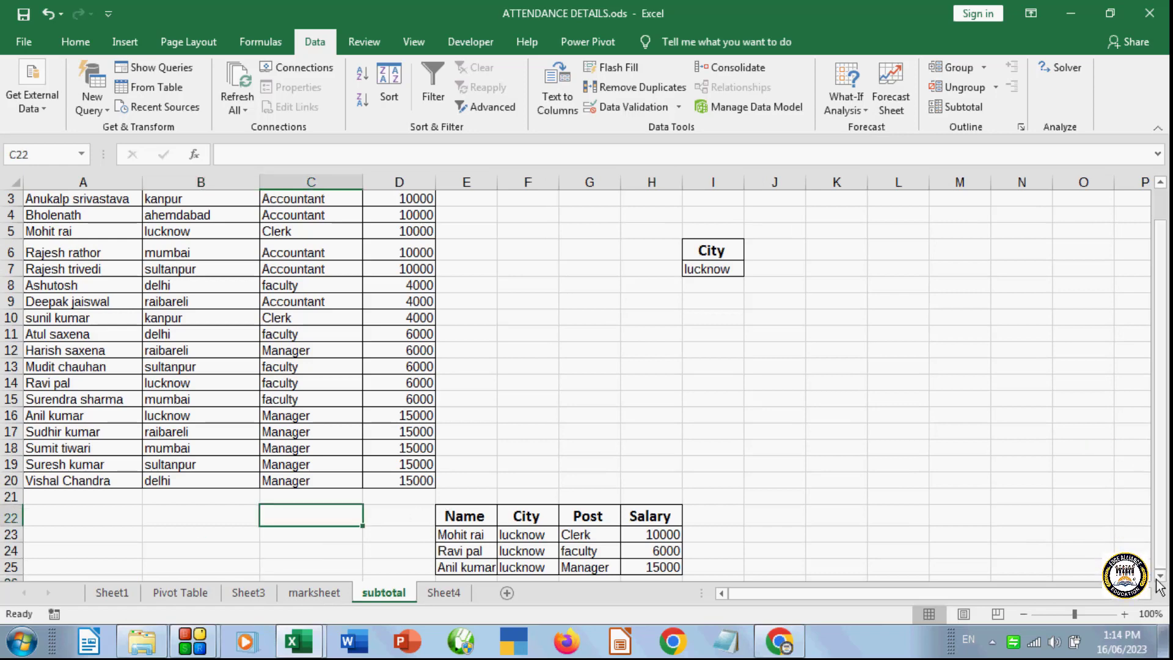
scroll(1159, 587, down, 1)
drag(422, 449, 733, 528)
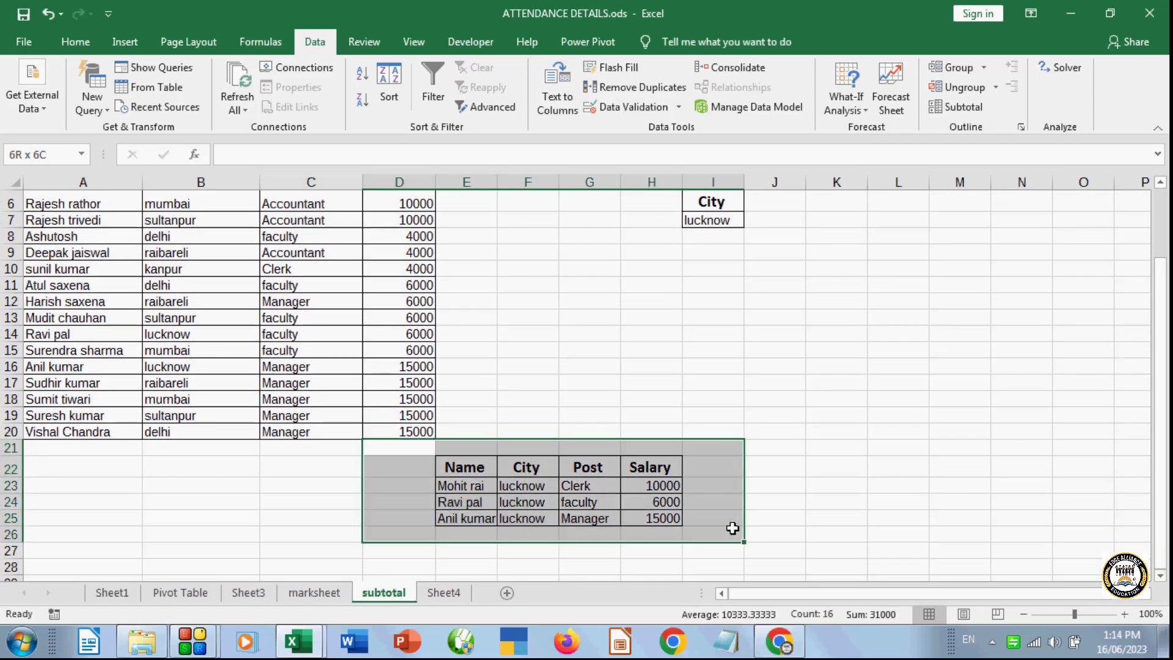
click(76, 42)
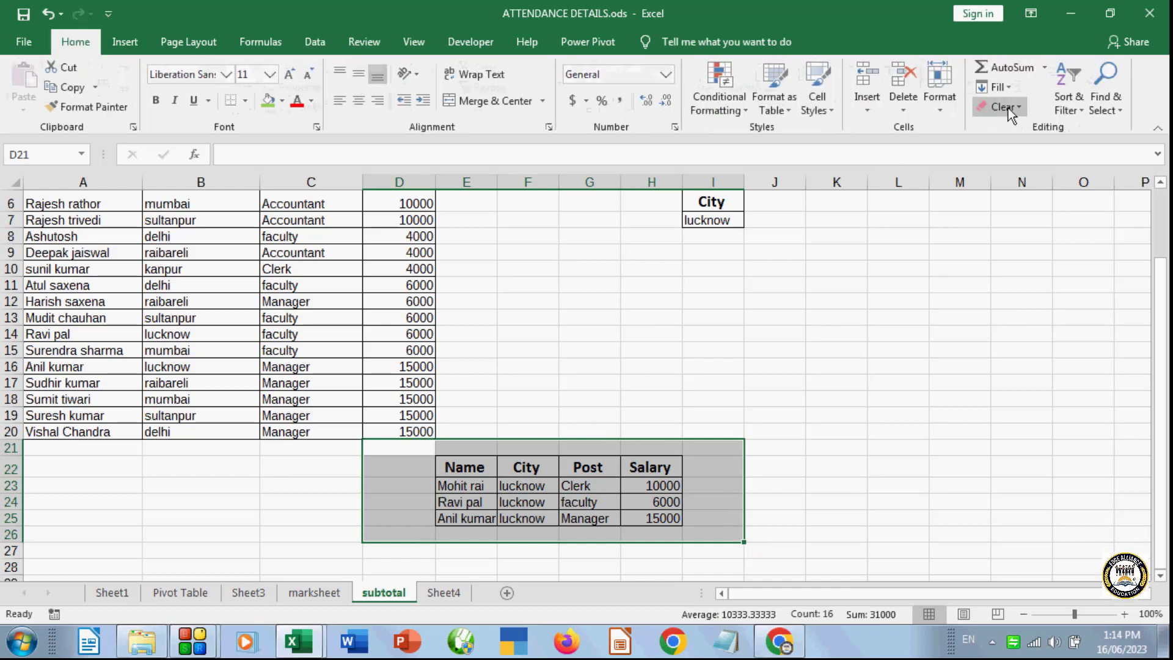
click(1008, 109)
click(1019, 125)
click(782, 350)
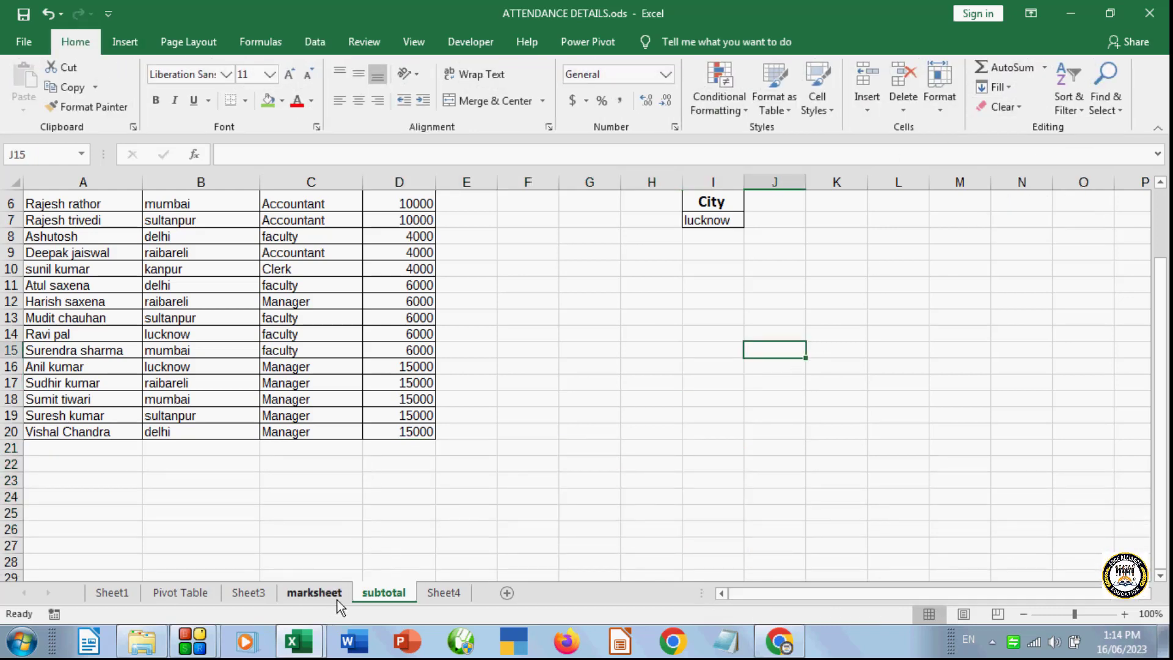
- Remove the rows in A13:D20 that have duplicate values in Column C only, and undo the removal
click(312, 415)
drag(1159, 553, 1161, 527)
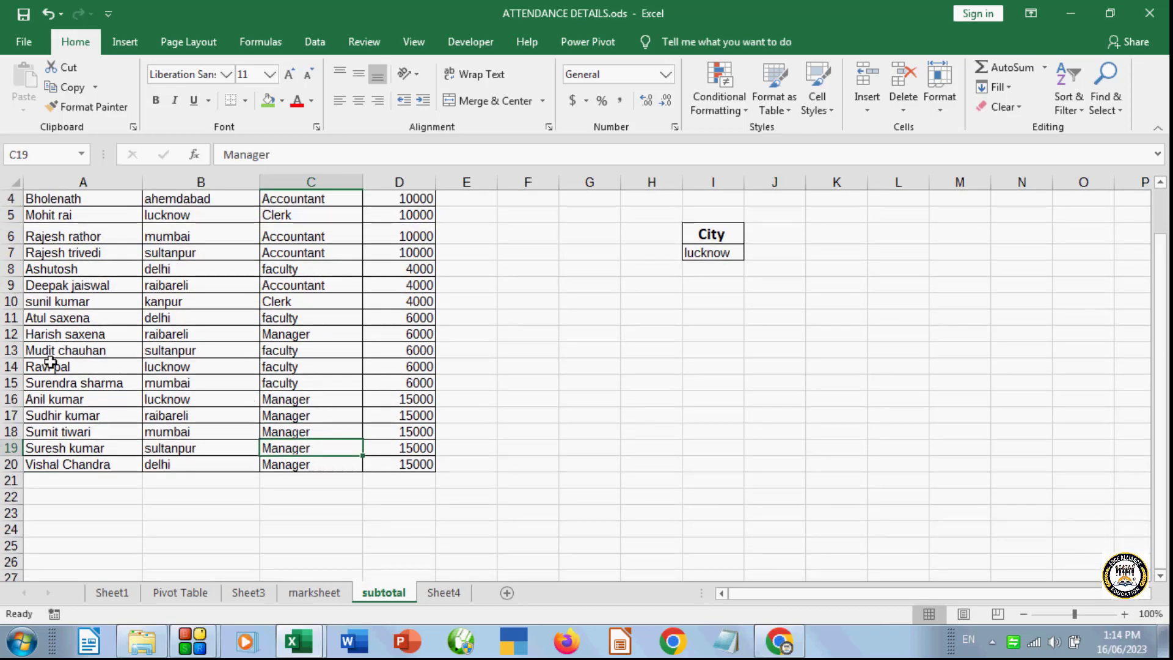
drag(48, 350, 380, 471)
drag(405, 449, 405, 465)
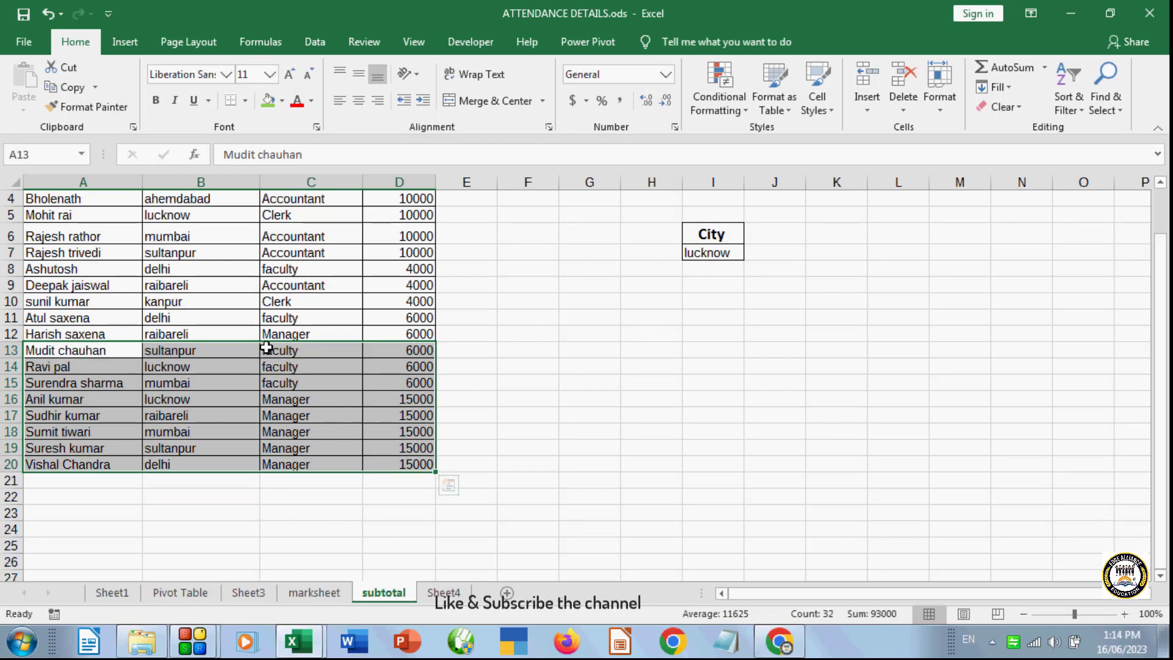
click(317, 44)
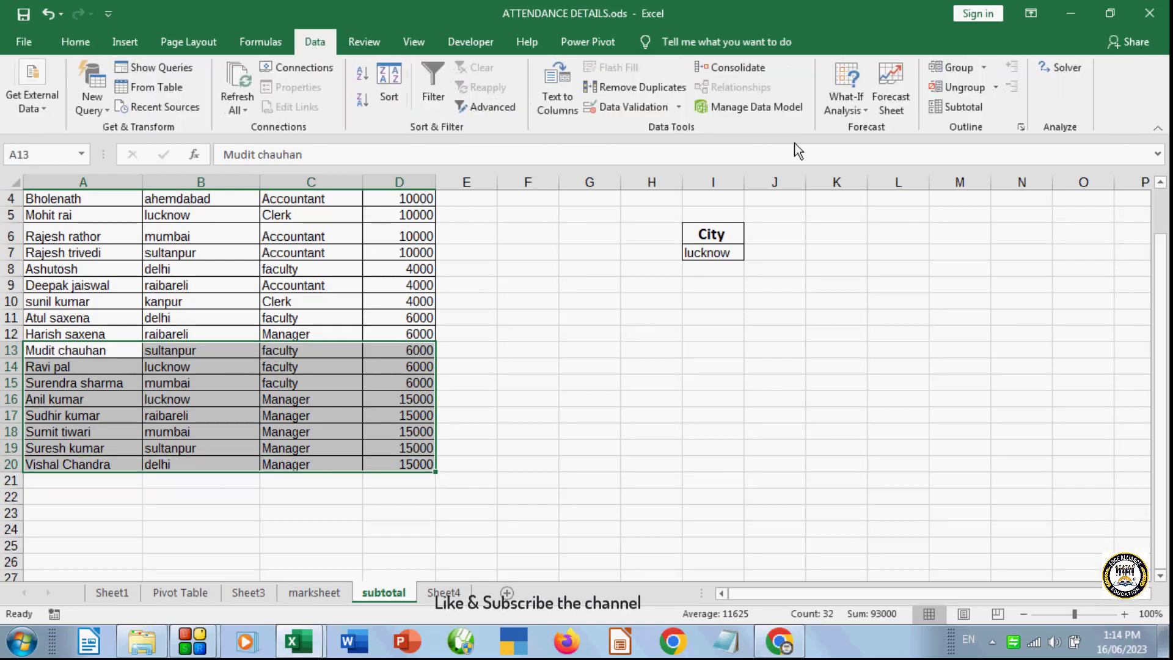
click(655, 90)
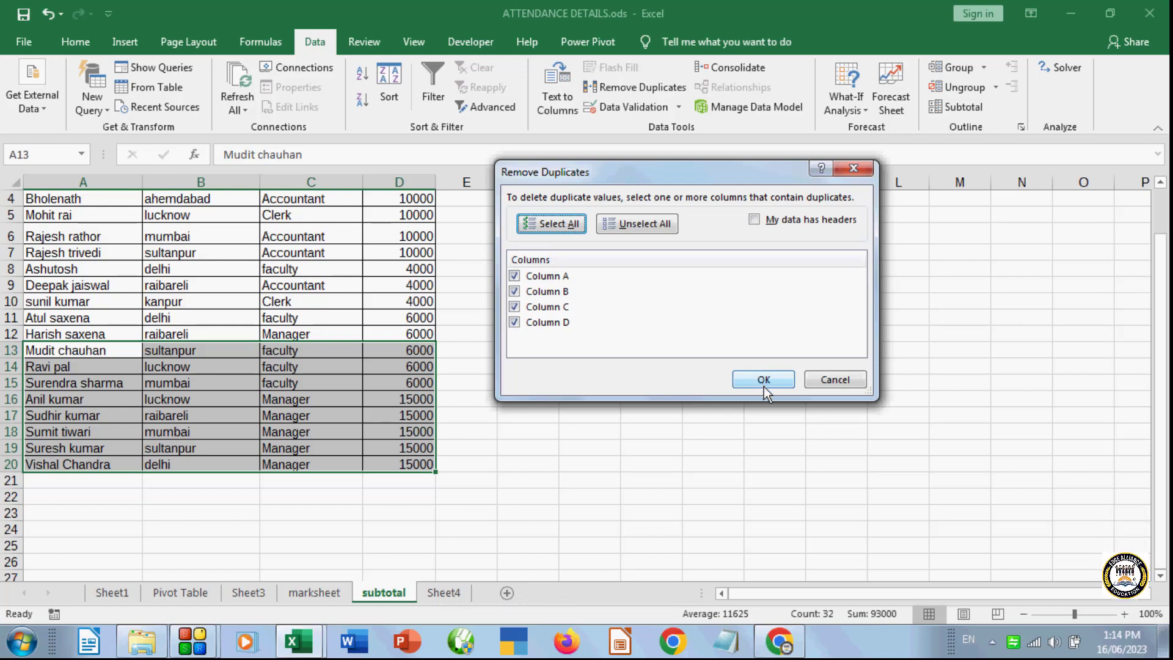
click(640, 221)
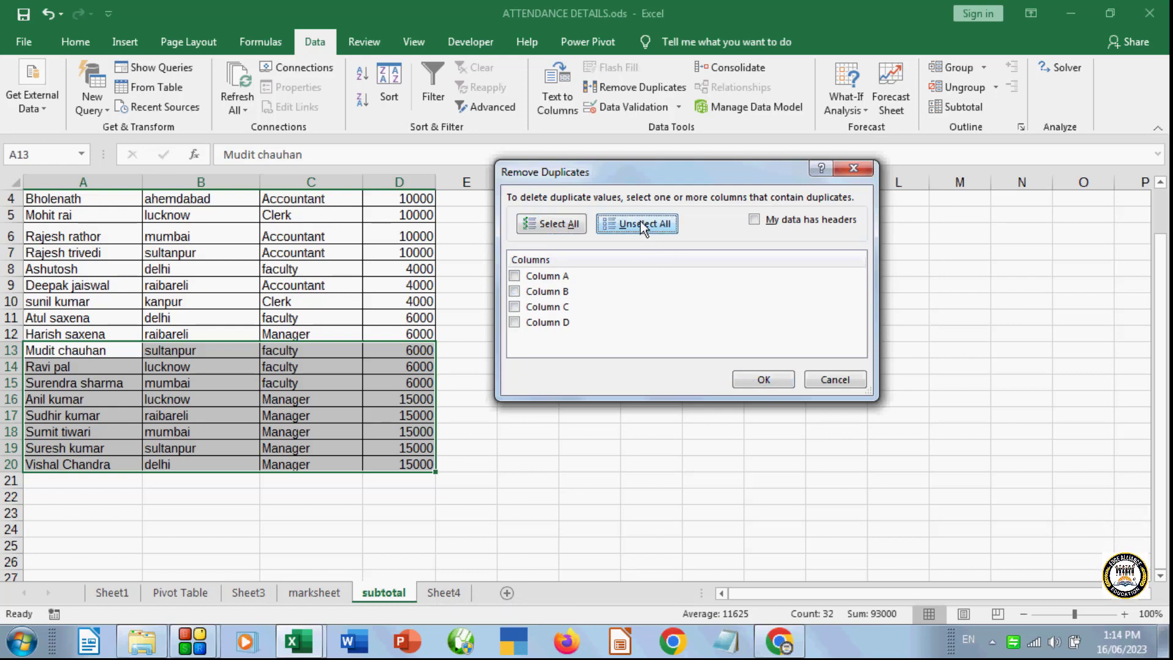
click(515, 308)
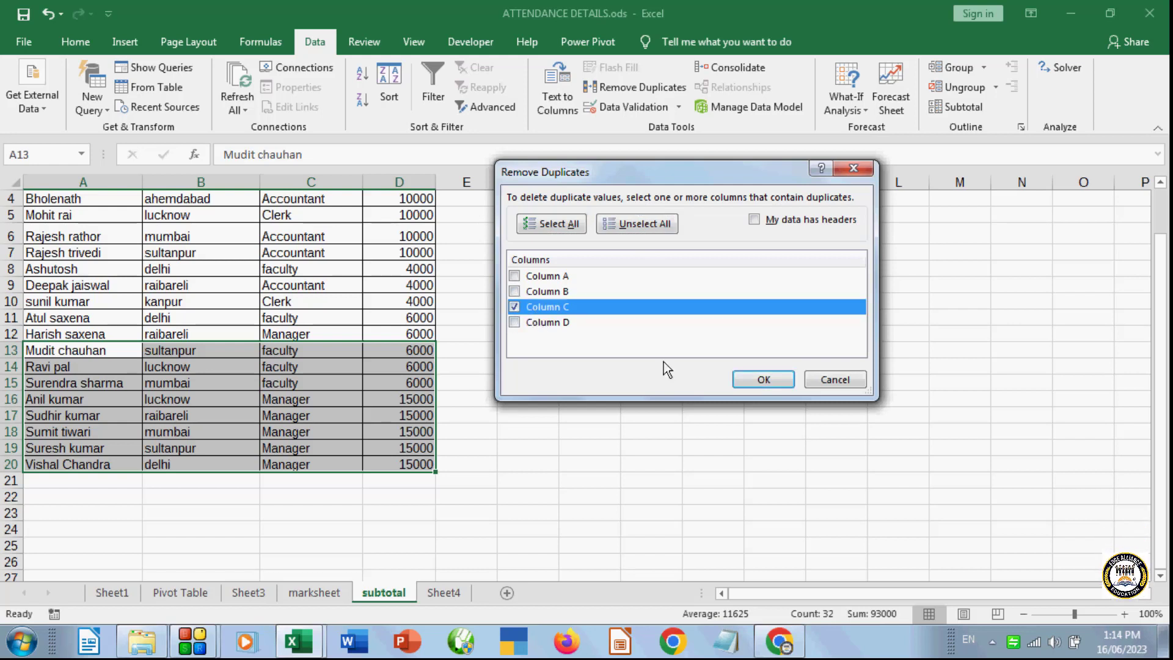
click(761, 379)
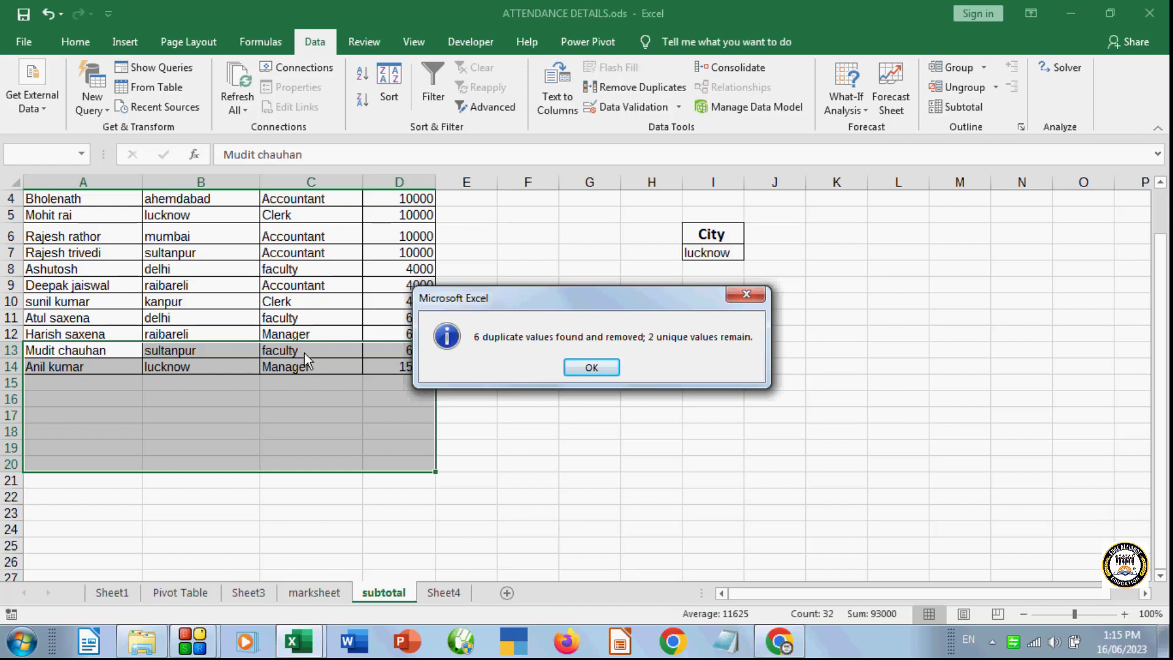
click(578, 368)
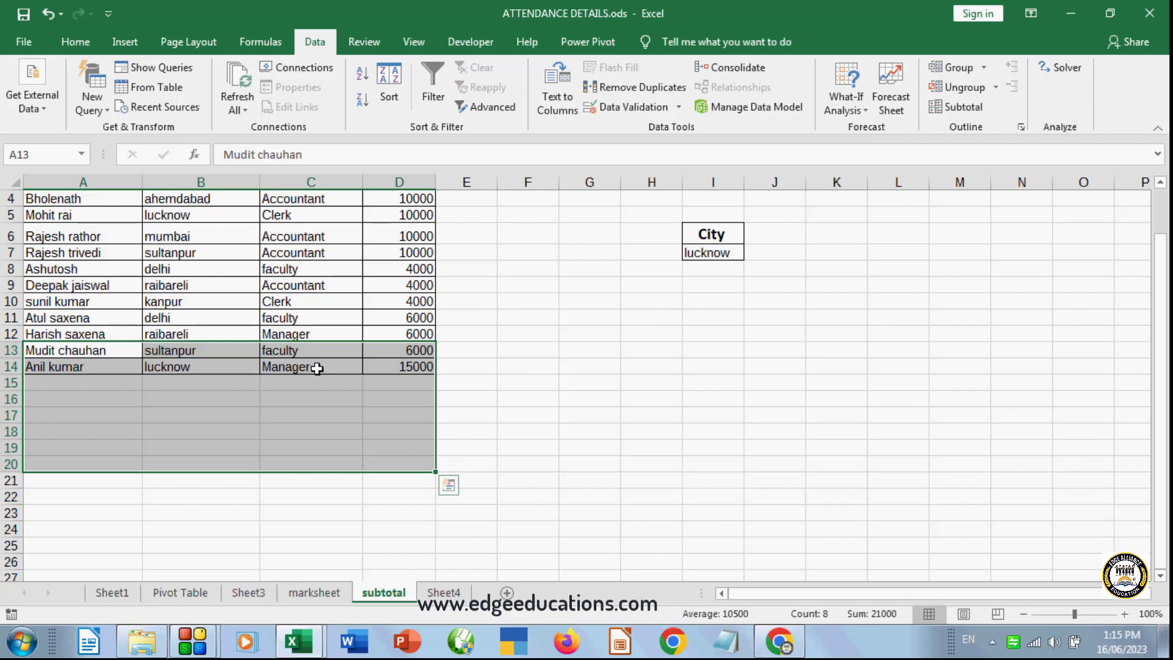
key(ctrl+z)
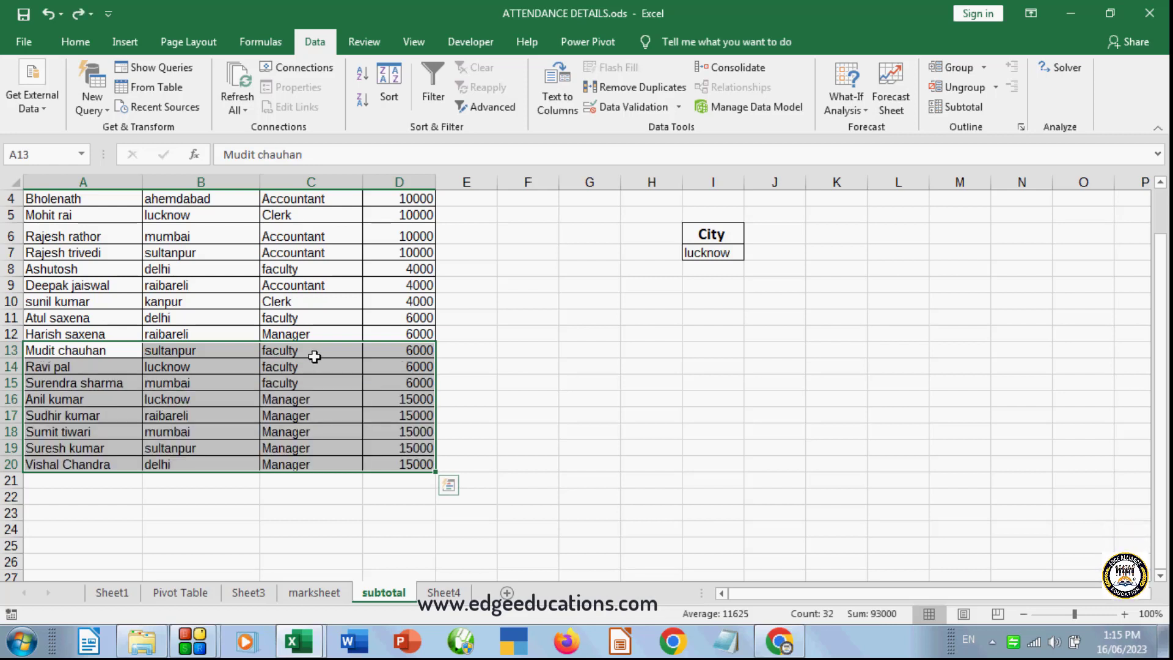
click(520, 404)
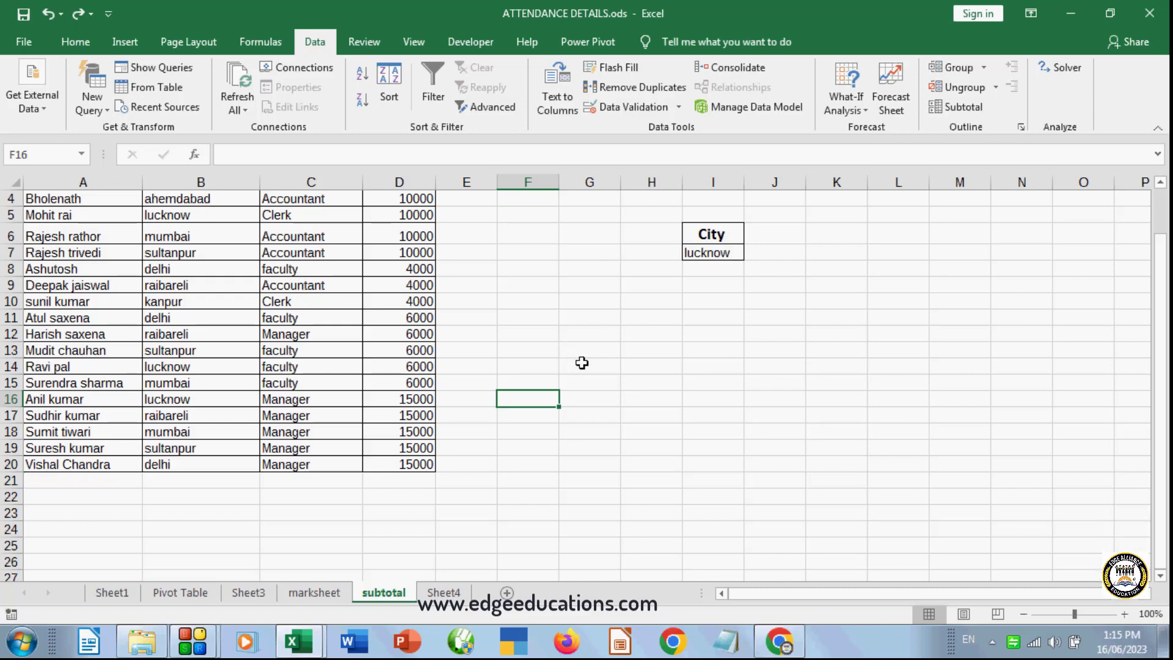
- Switch to the marksheet sheet and look over the Data Validation options
click(315, 592)
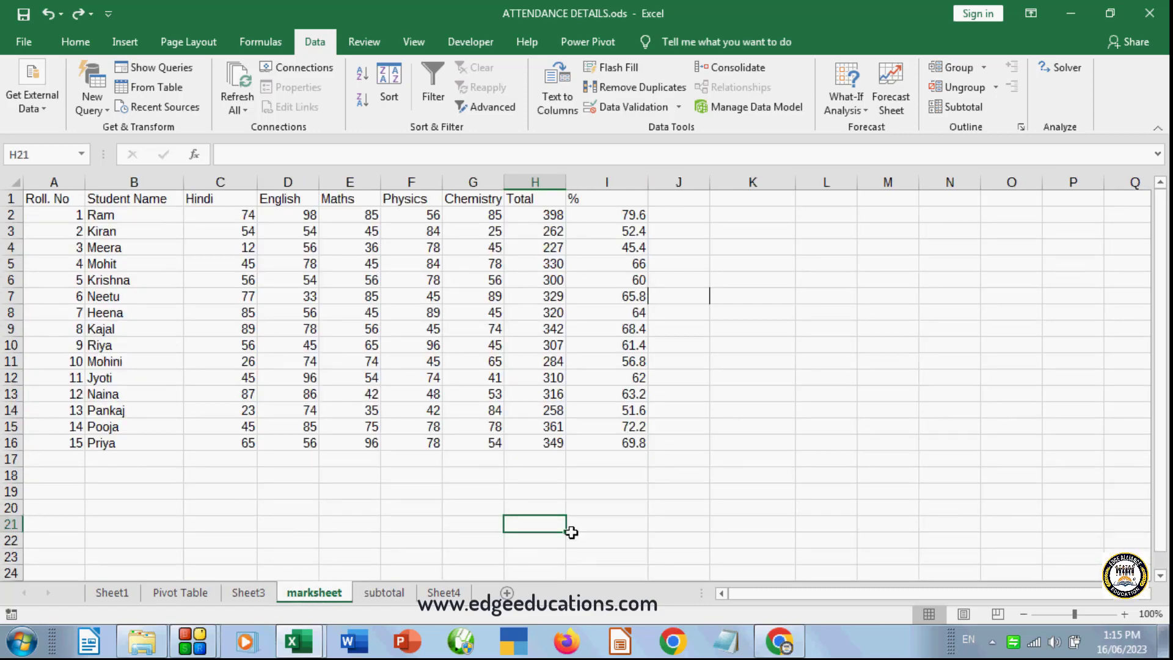
click(717, 473)
click(682, 108)
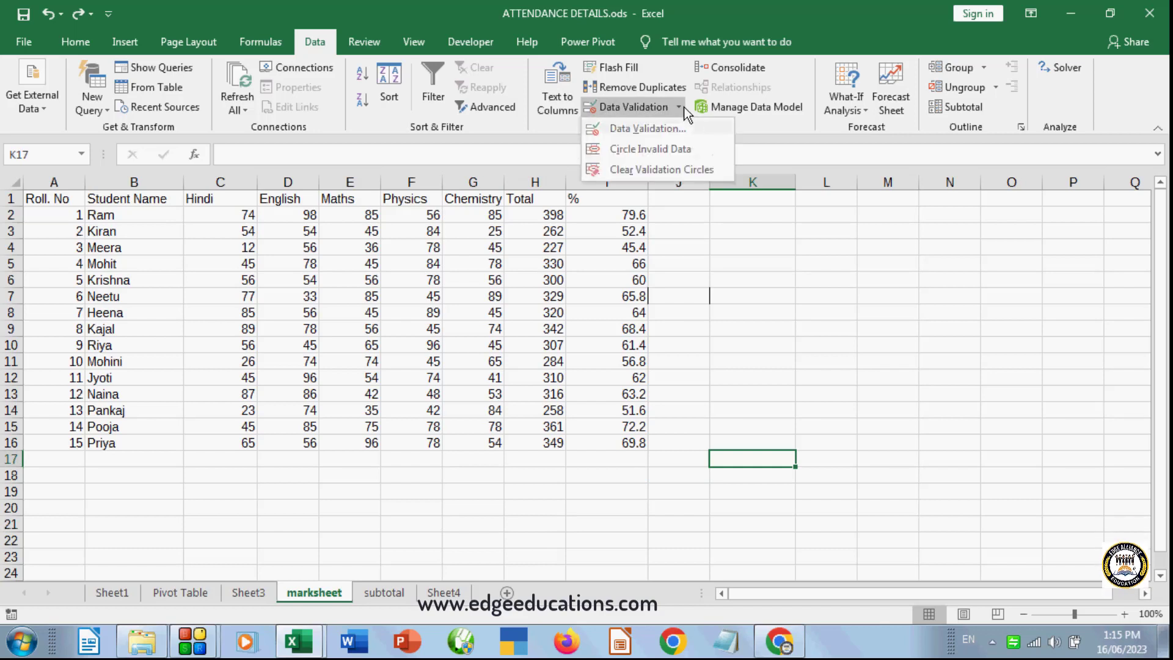
click(783, 391)
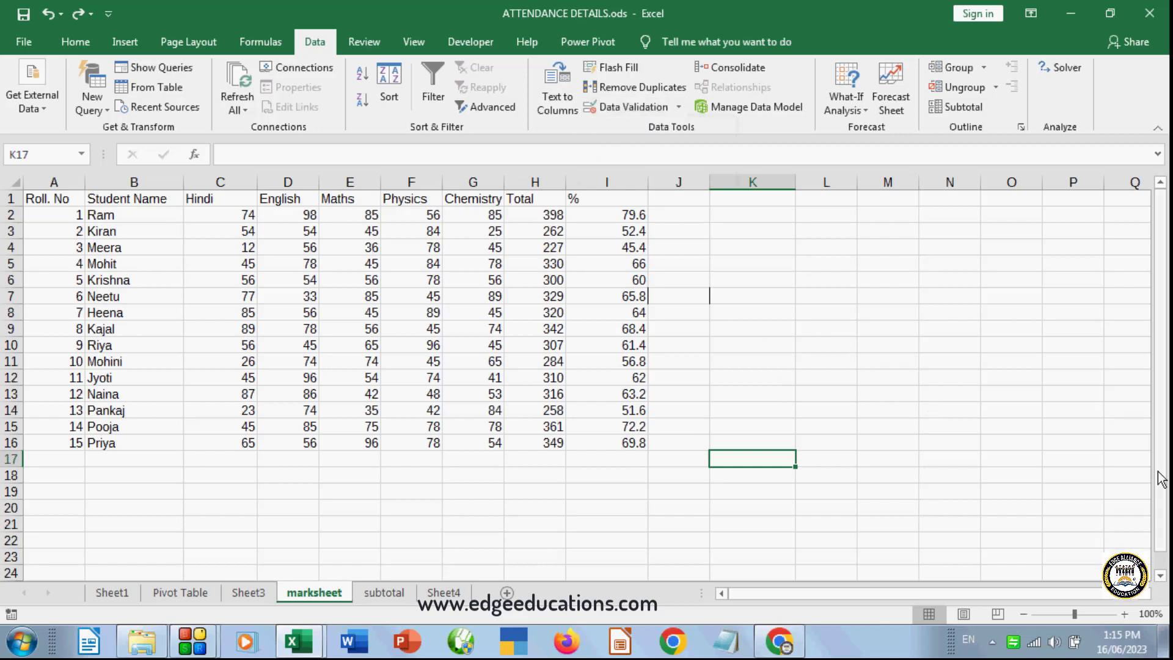
scroll(672, 489, down, 1)
click(568, 507)
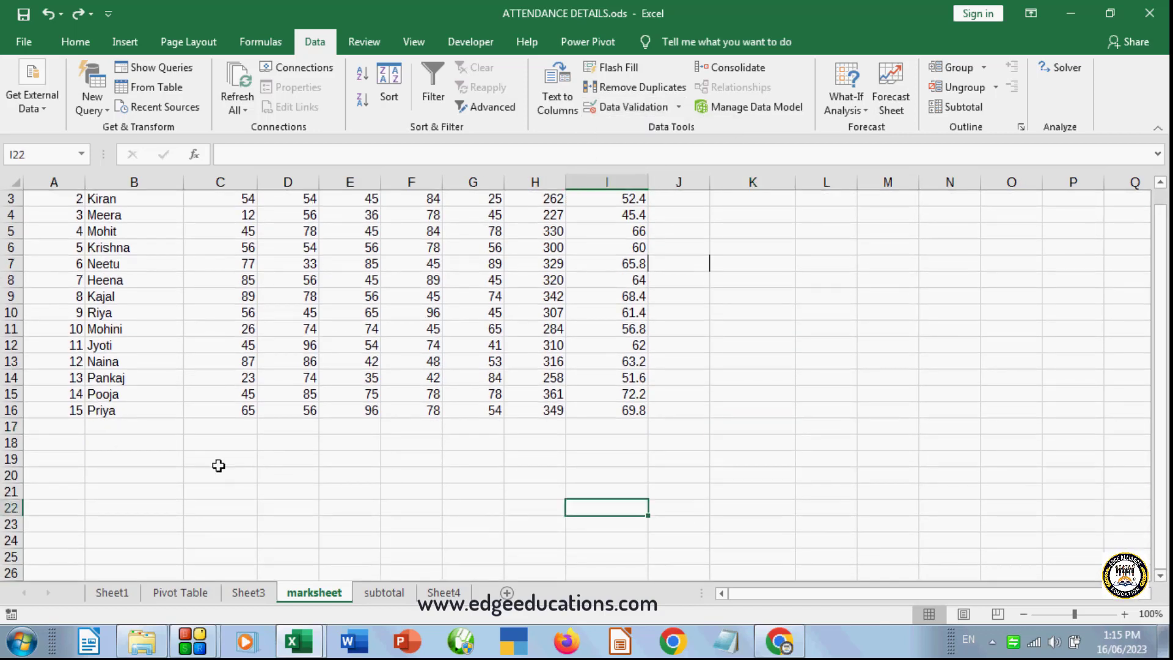
click(244, 496)
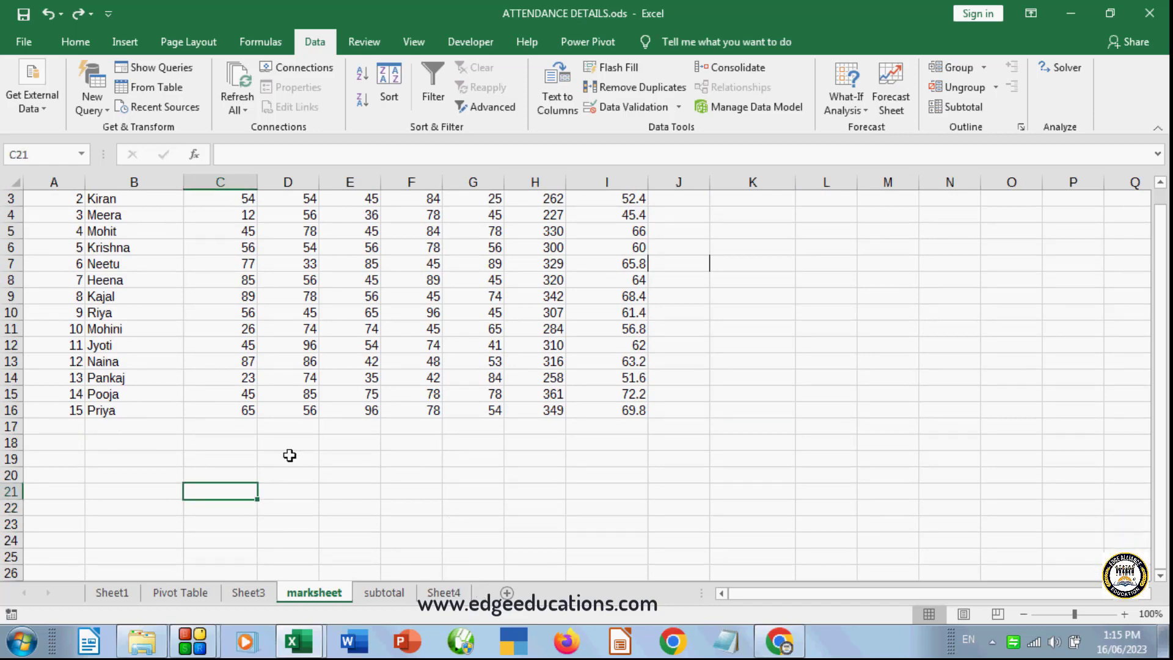
click(293, 476)
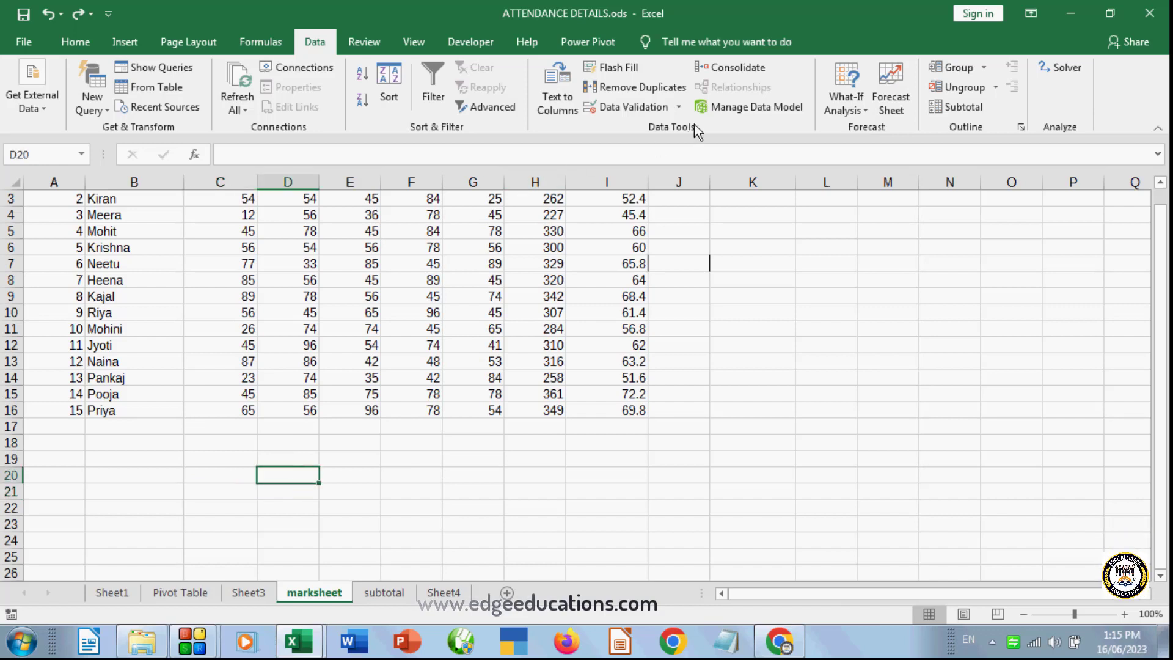
click(389, 492)
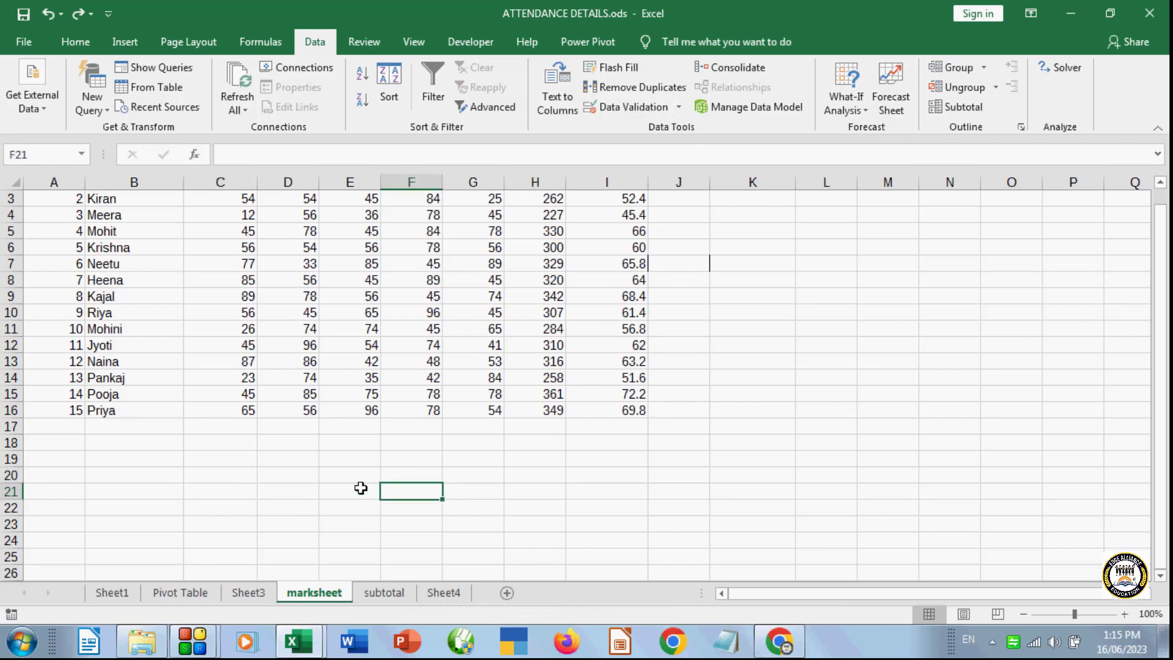
- Set up data validation for the empty range C18:G28 on marksheet, allowing only whole numbers between 50 and 80
drag(205, 444, 479, 537)
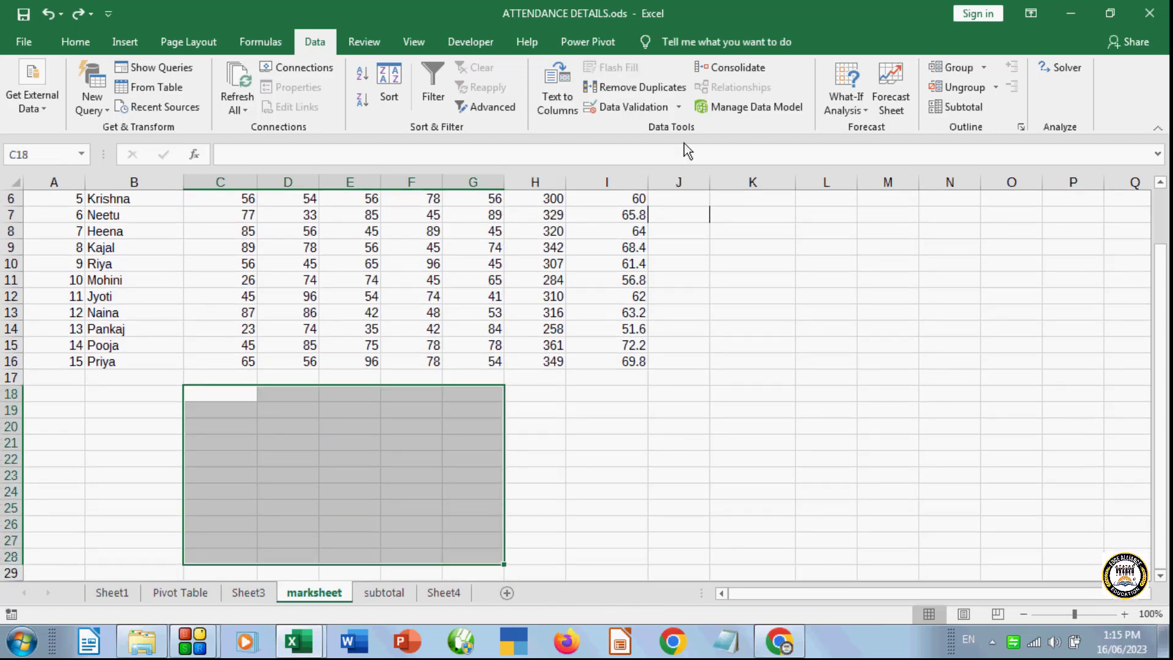
click(679, 107)
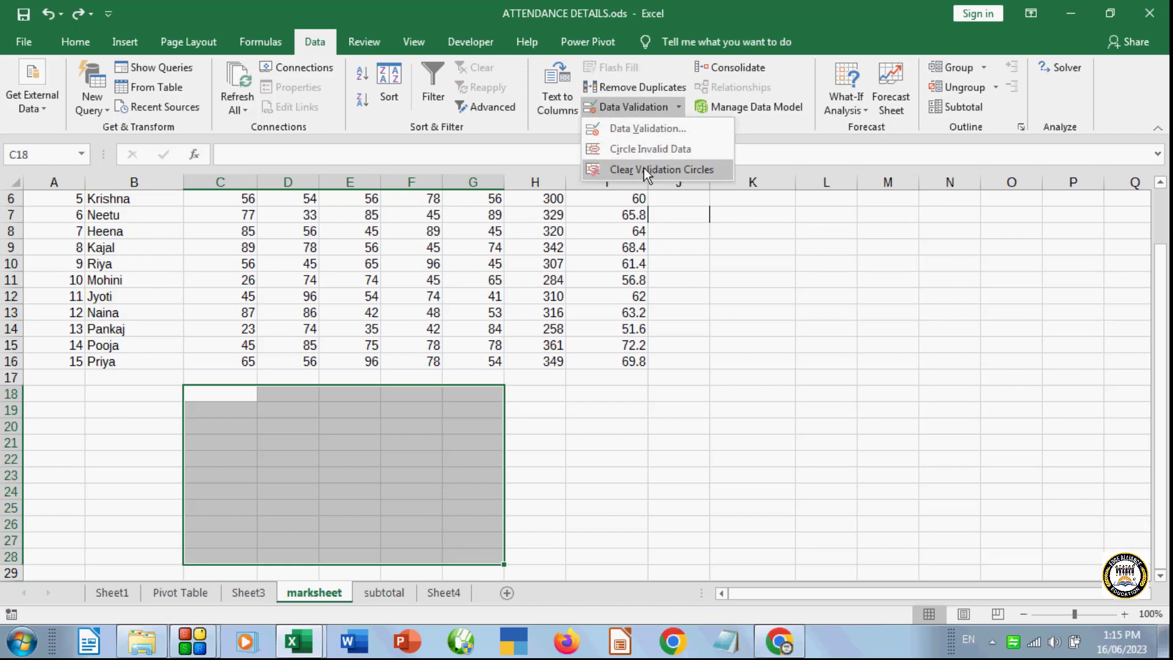
click(645, 129)
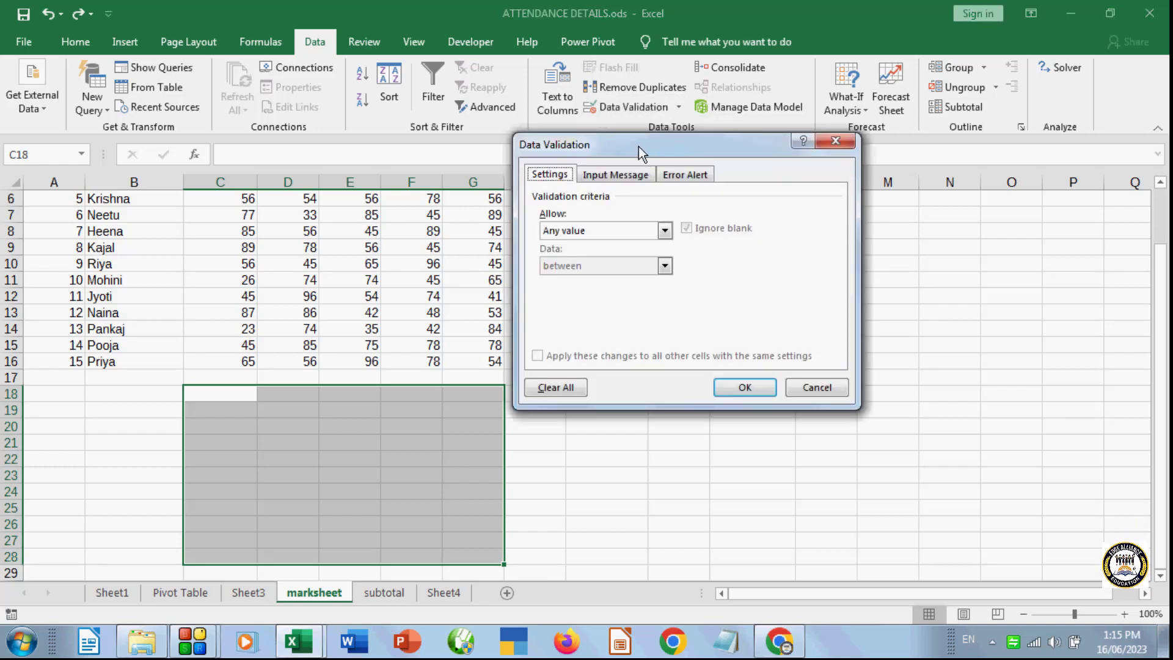
drag(639, 145, 763, 162)
click(747, 243)
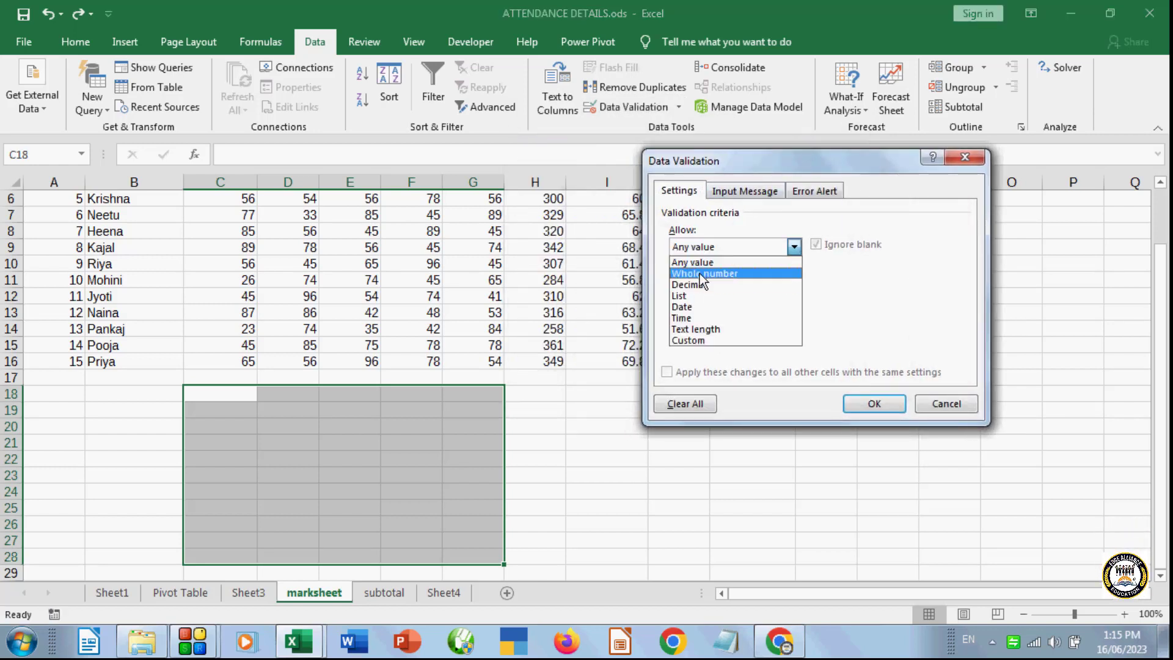
click(700, 273)
click(745, 248)
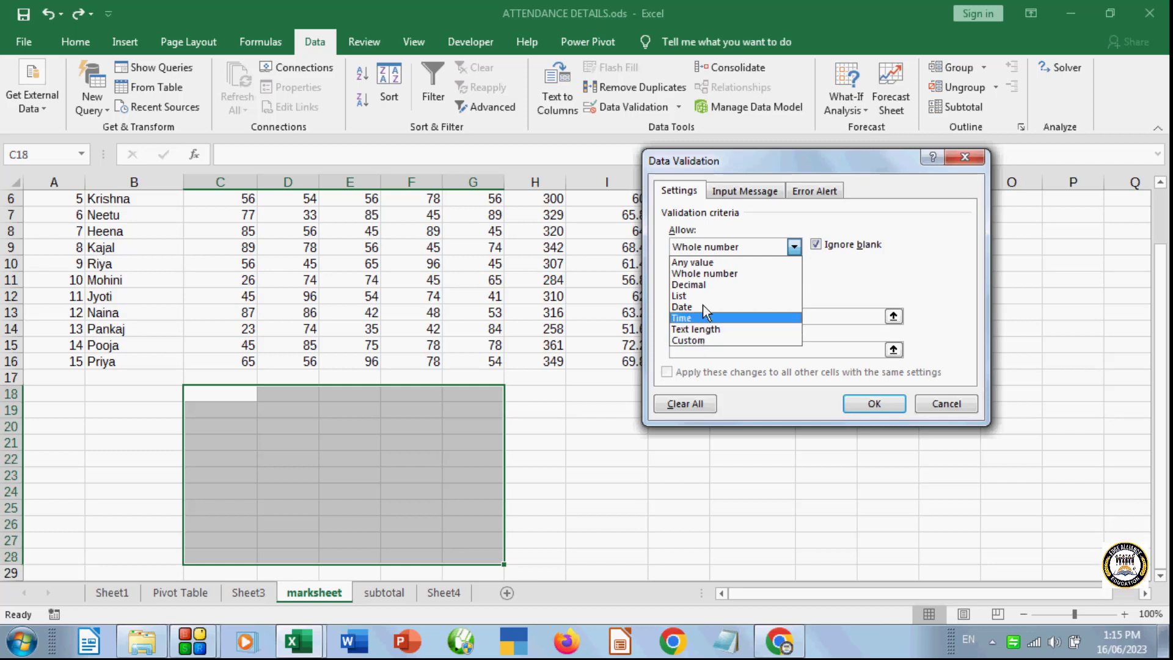
click(710, 270)
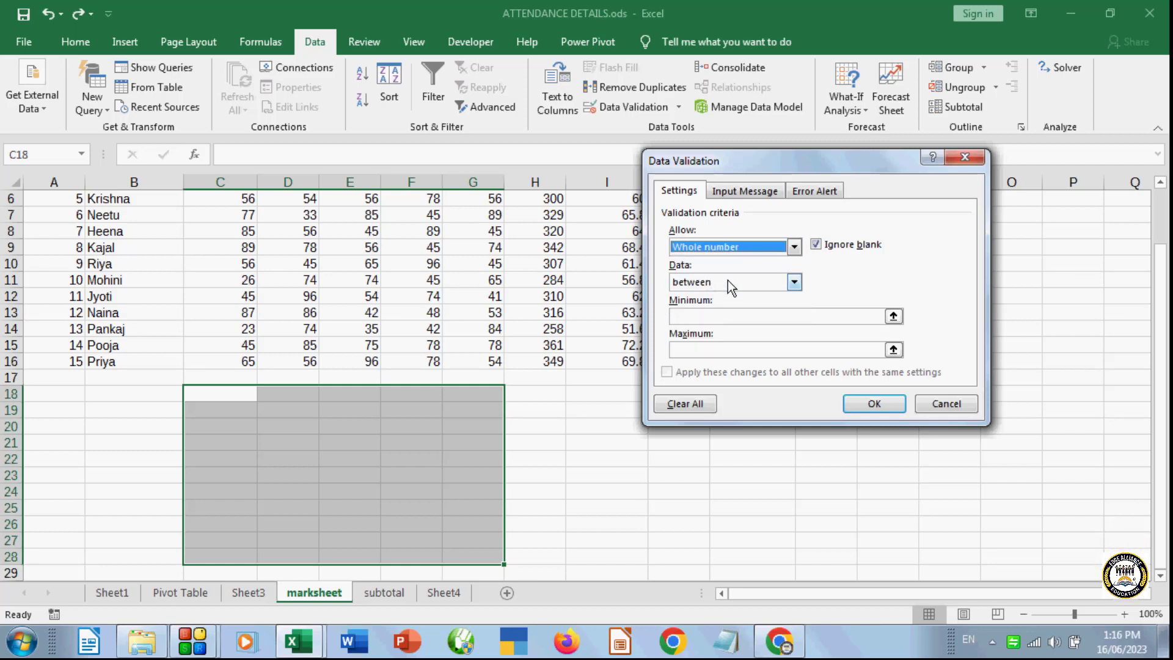
click(701, 315)
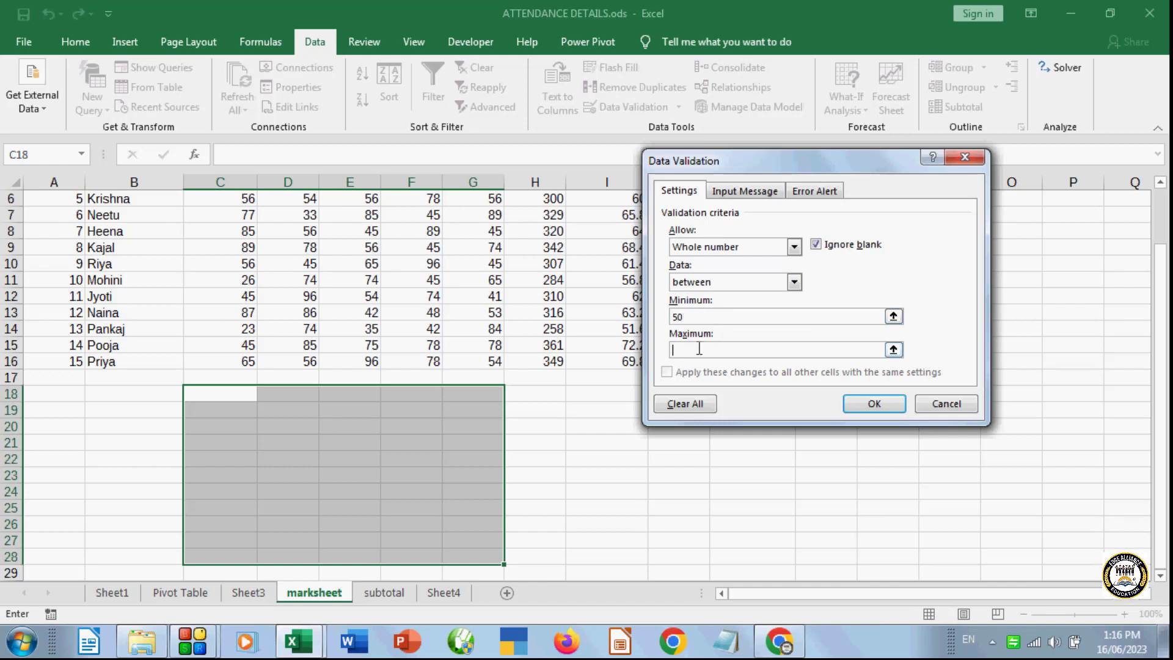
text(80)
- Give the validation rule an input message with the title "ok" and the text "right"
click(746, 189)
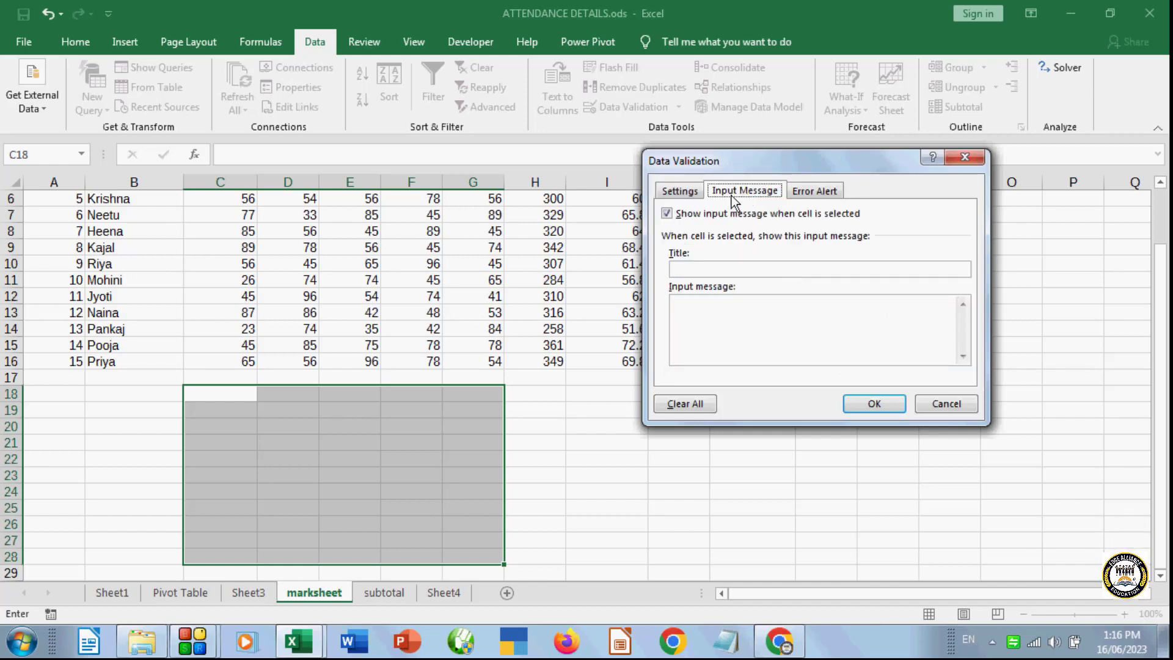
click(700, 270)
text(ok)
click(716, 321)
text(rigth)
key(BackSpace)
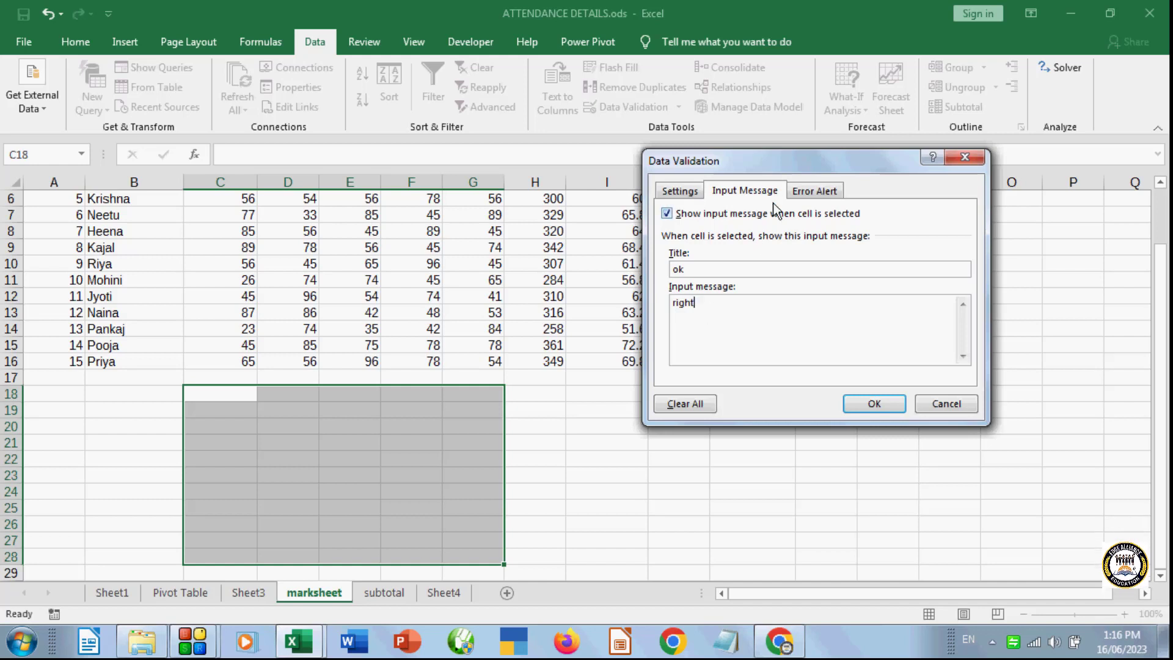
- Give the validation rule a Stop-style error alert with the title "no" and the error message "stop"
click(812, 190)
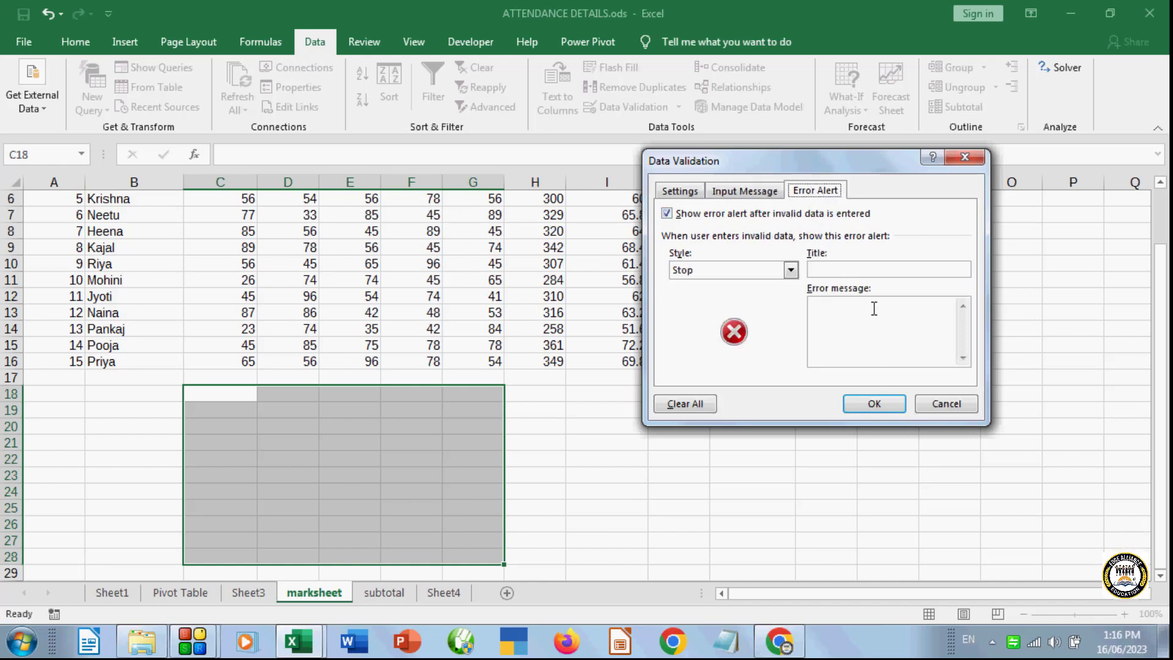
click(866, 273)
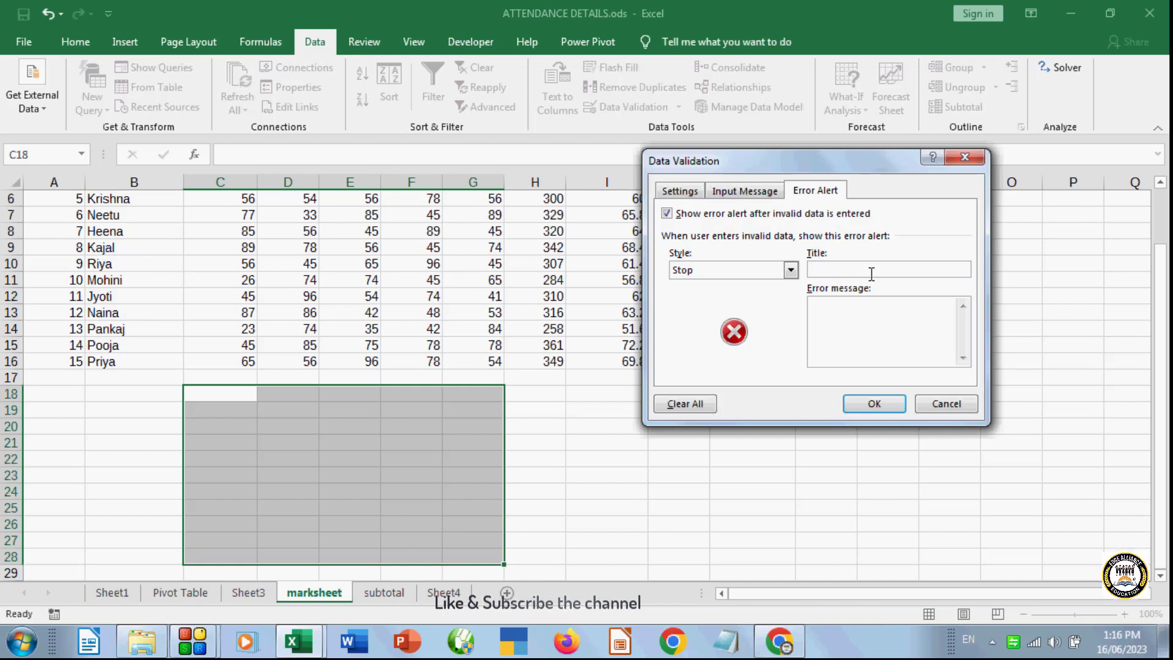
text(o)
click(870, 299)
text(stop)
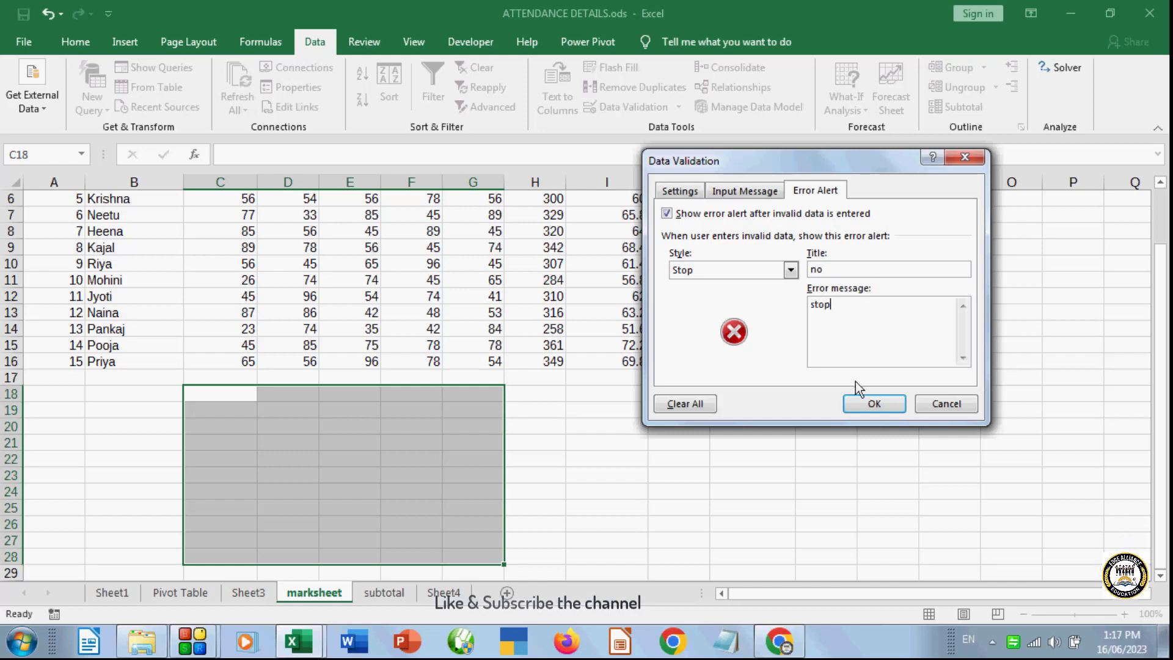
- Apply the validation rule to C18:G28 and test it by trying to enter 42 in C18
click(893, 403)
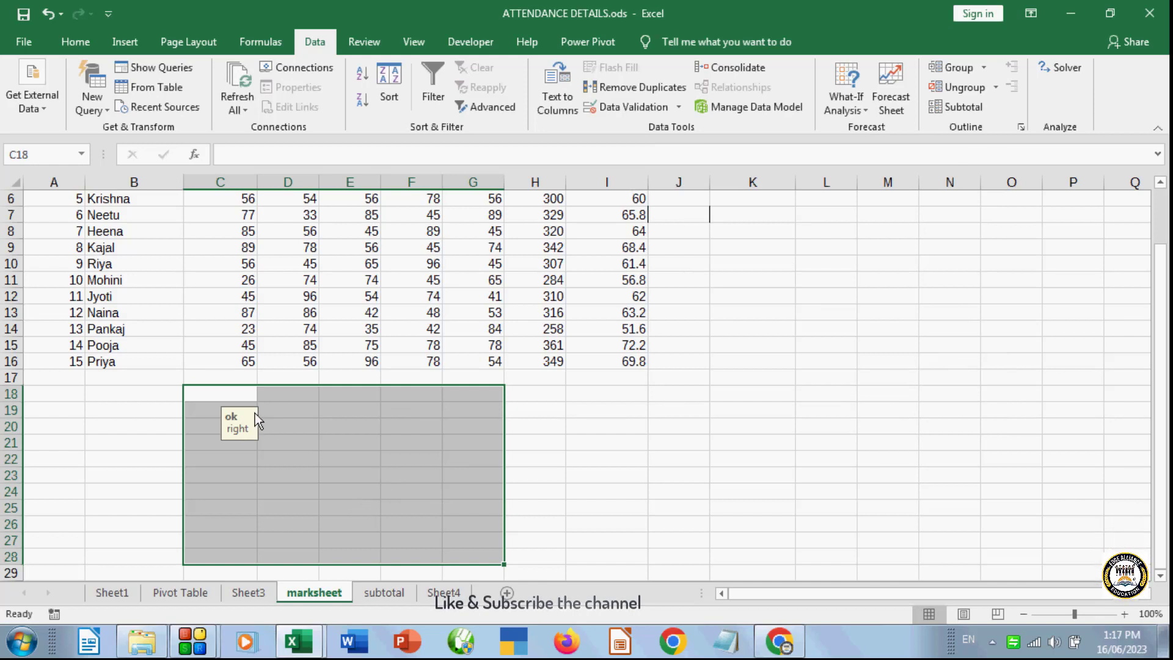
text(42)
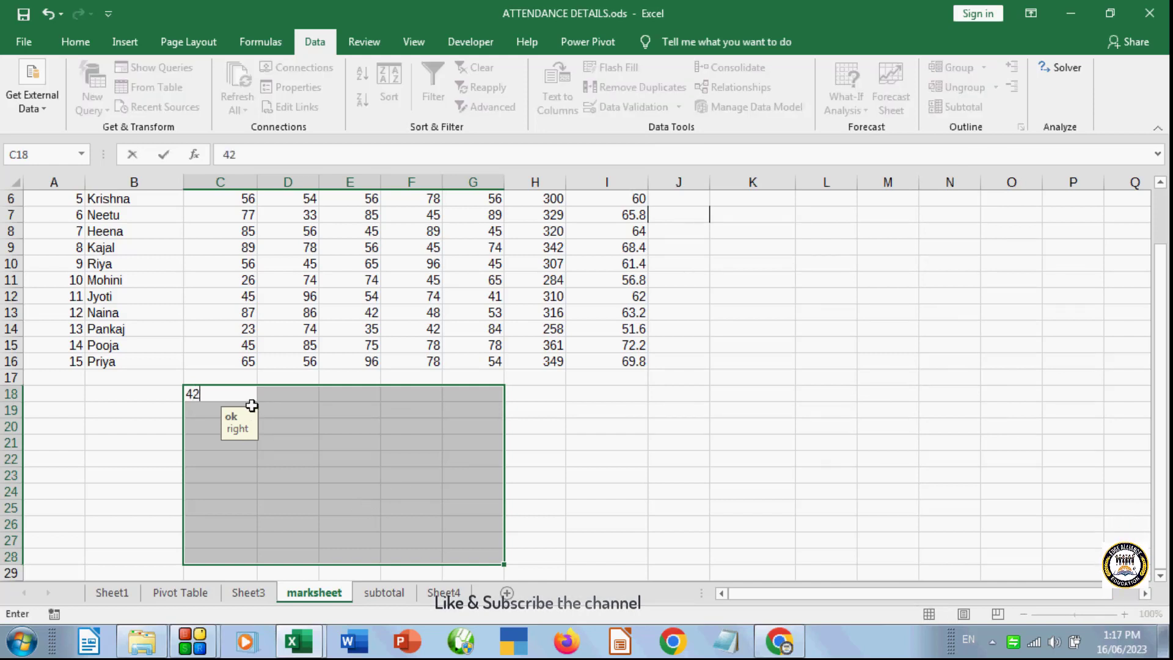
key(Return)
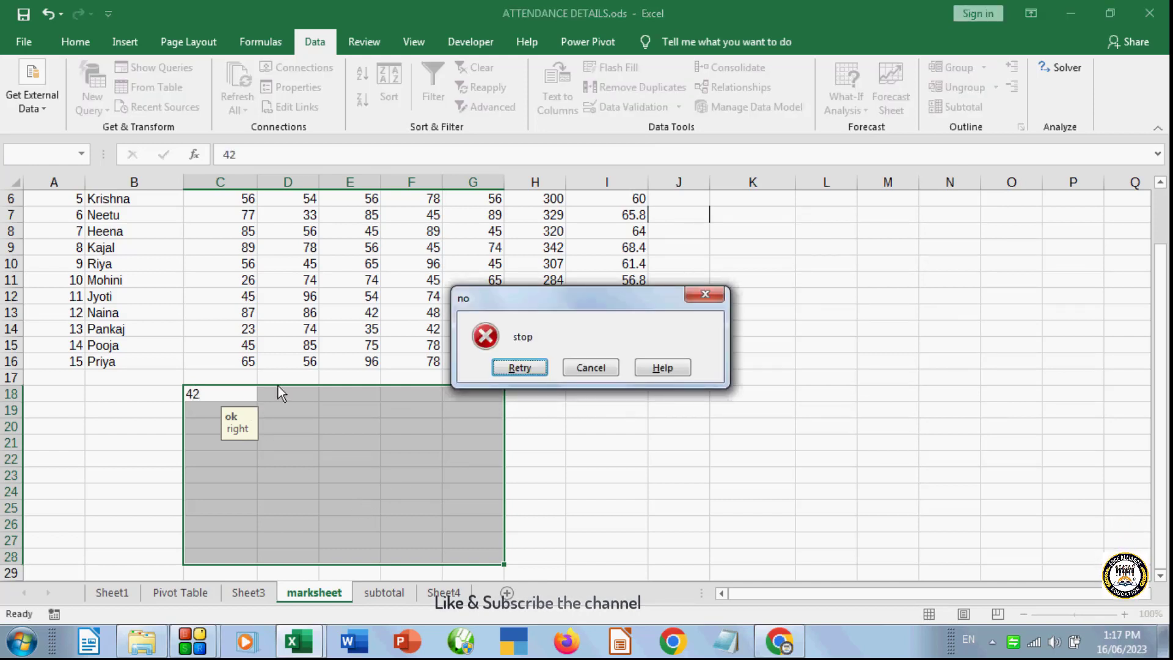
click(524, 369)
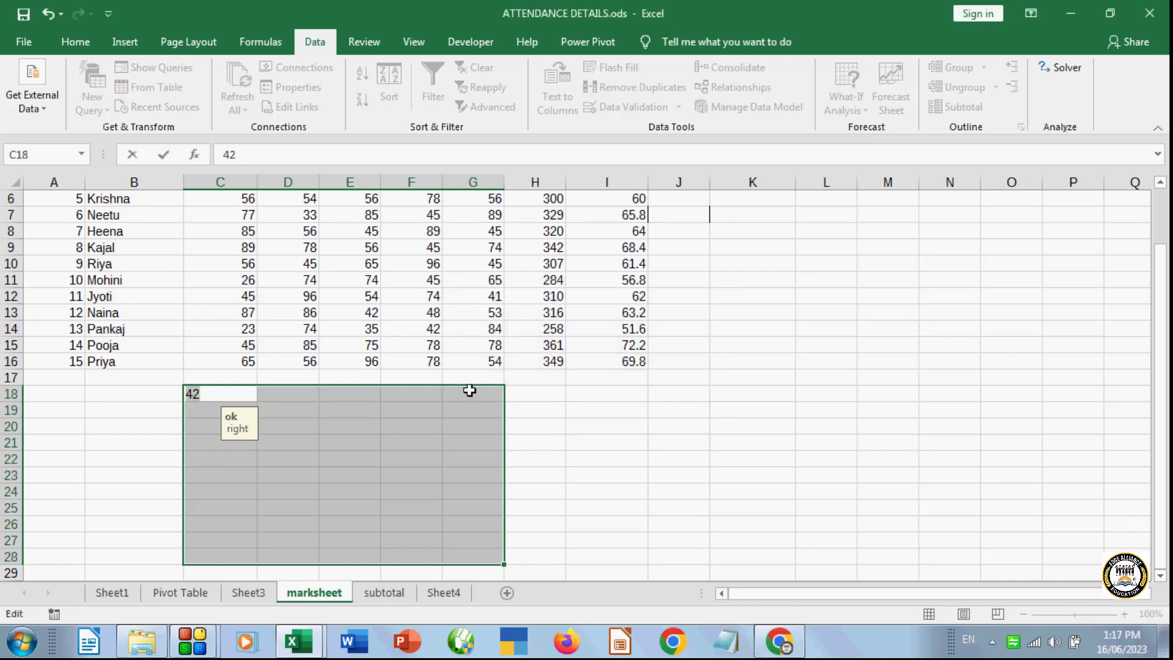
- Replace the rejected entry in C18 with 56, and enter 63 in C19 and 54 in C20
key(BackSpace)
key(Return)
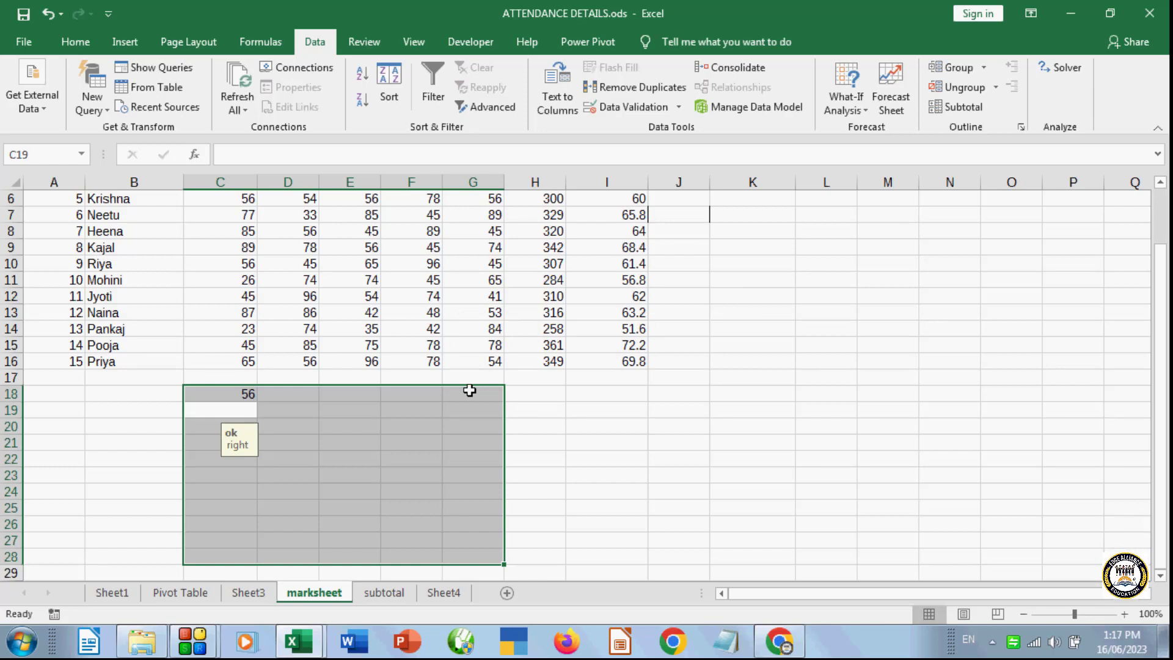
text(63)
key(Return)
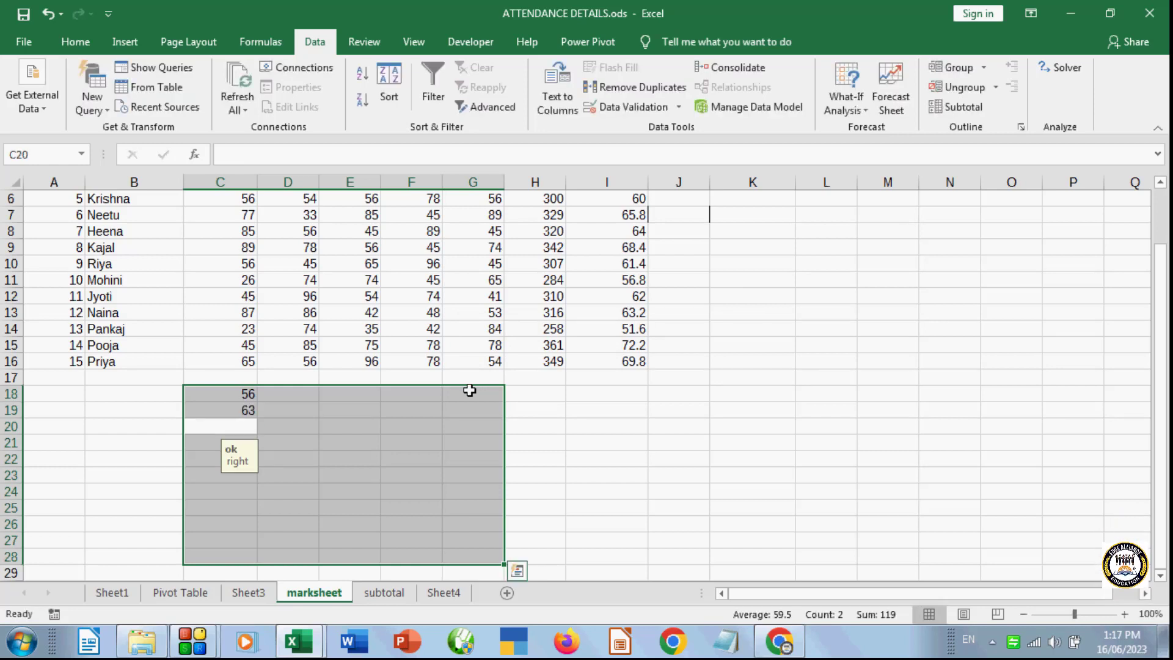
text(54)
key(Return)
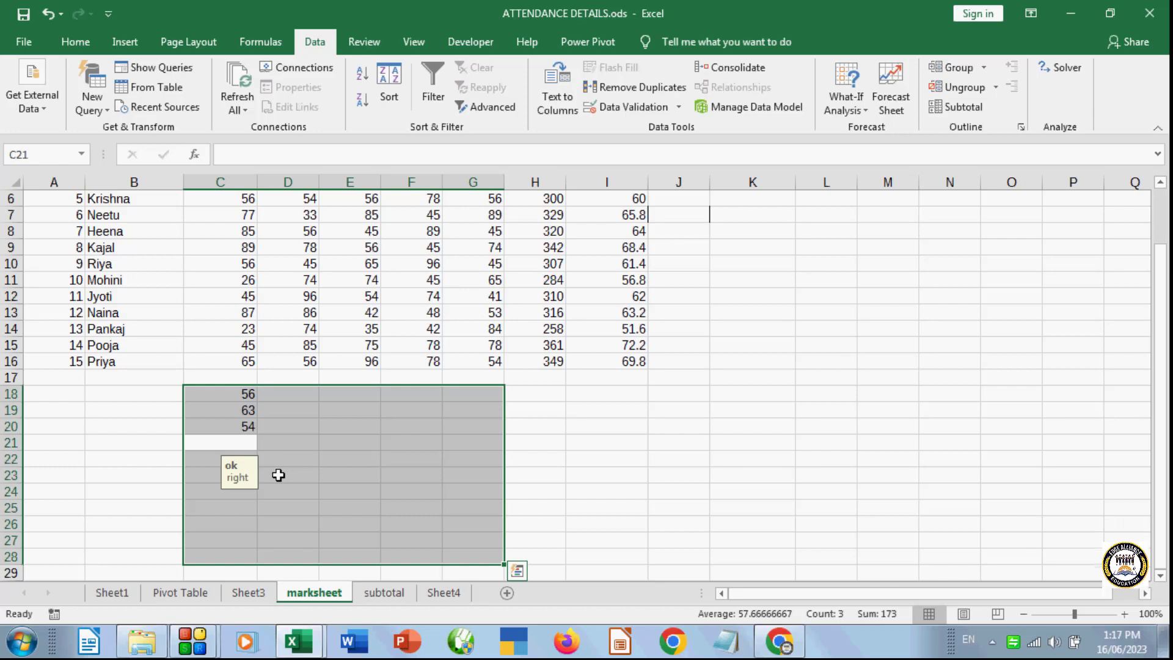
- Try to enter 89 in C21, and retry the cell with 78 instead
text(89)
key(Return)
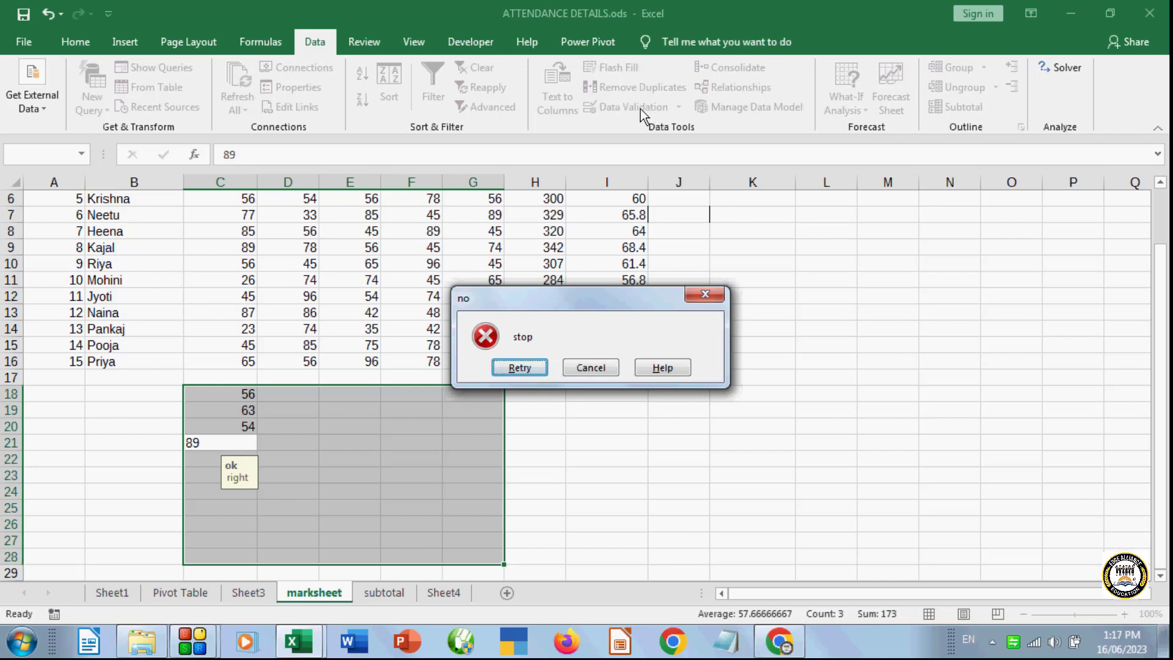
click(521, 367)
click(305, 453)
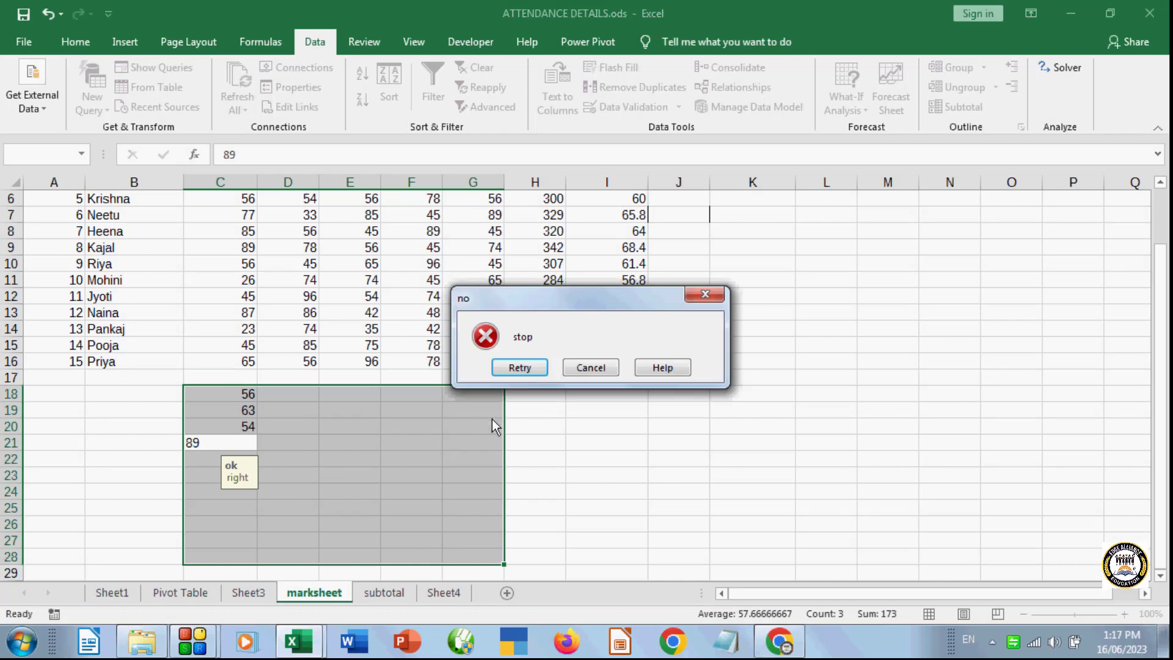
click(568, 366)
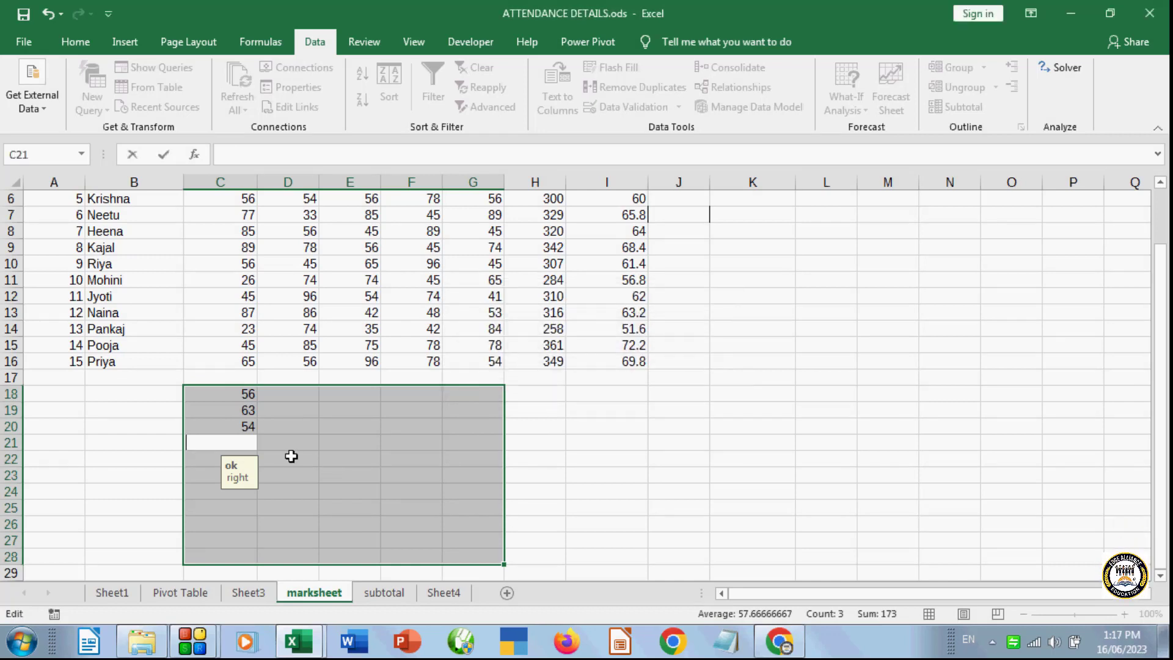
text(+7)
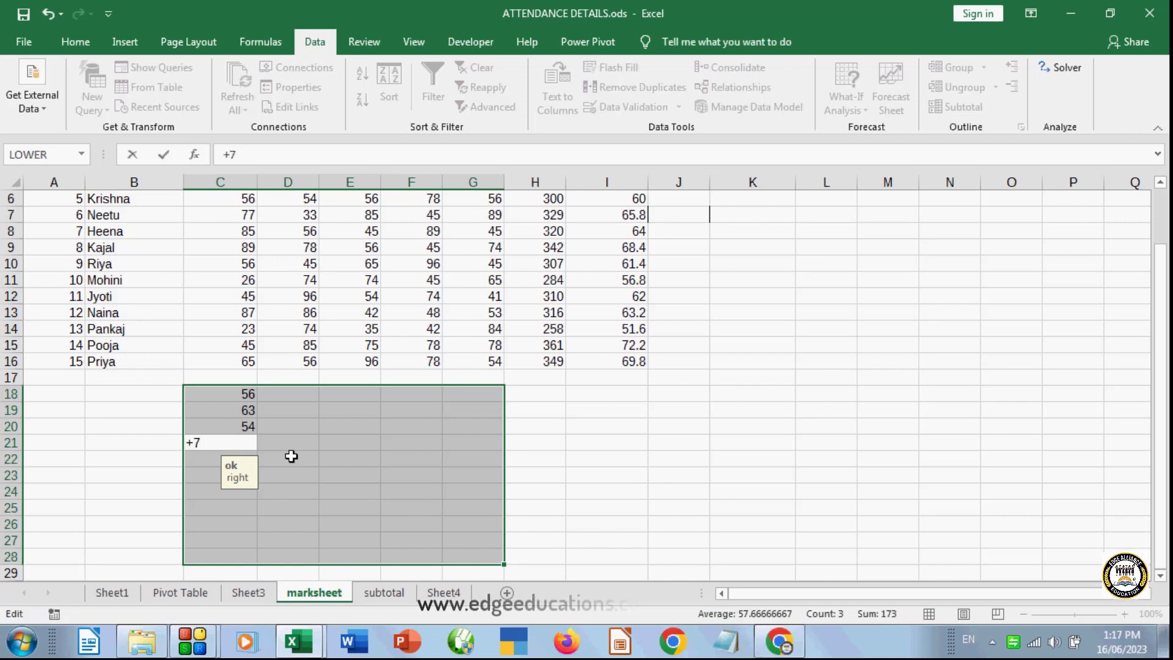
key(Return)
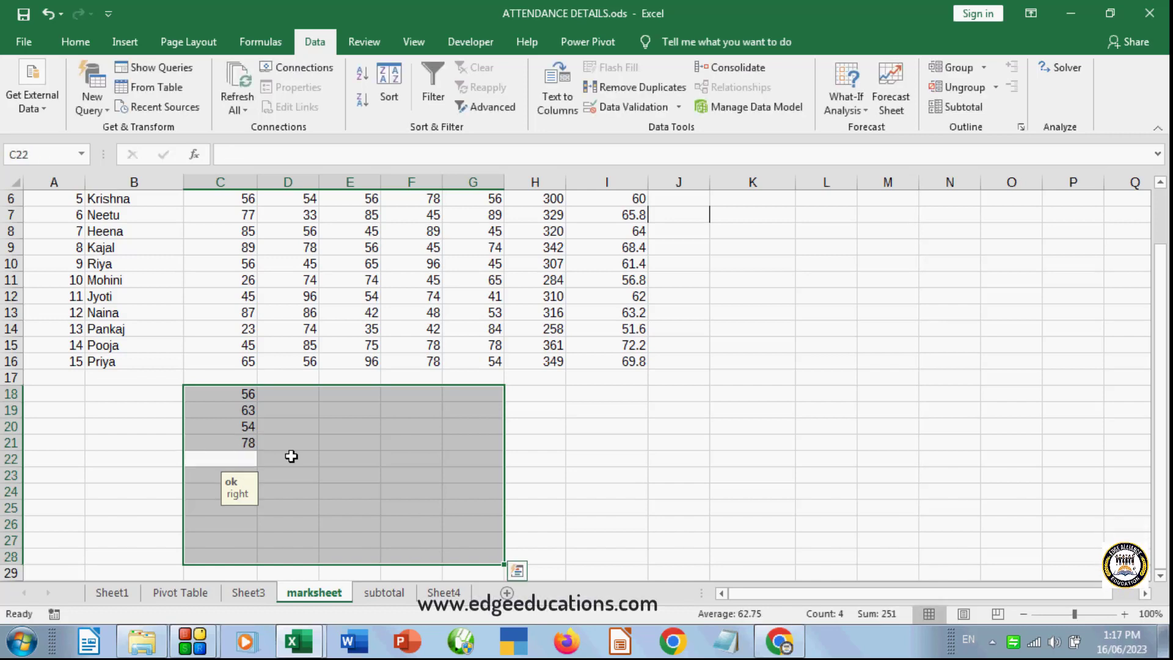
- Try to enter 85 in D19 and cancel the rejected entry
click(292, 414)
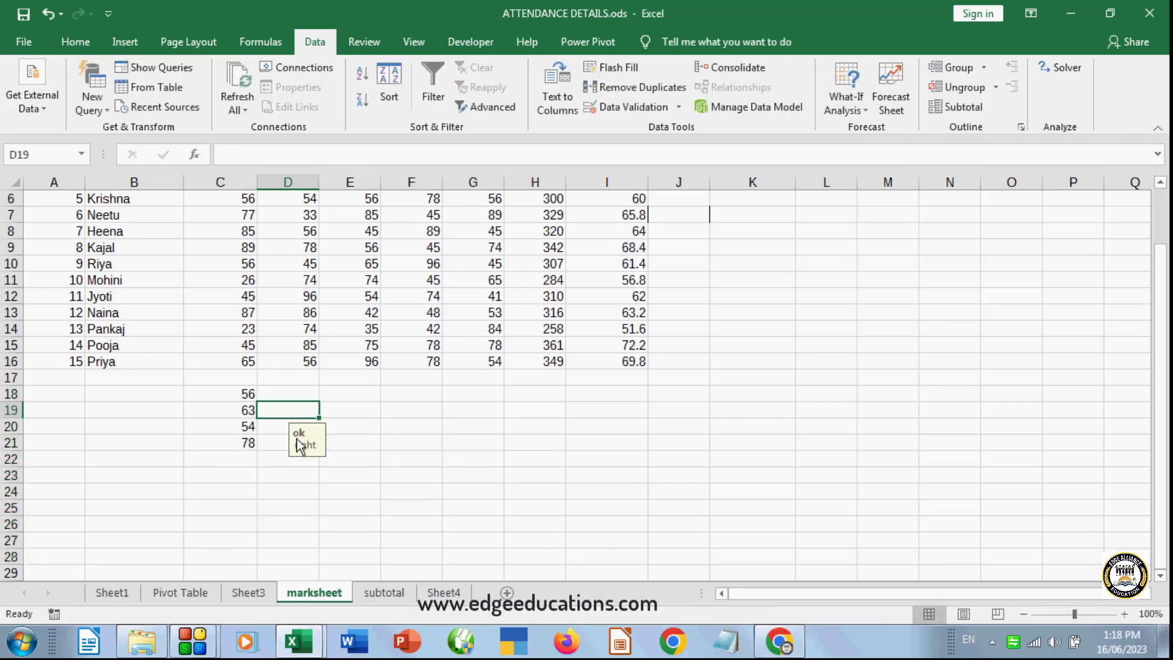
text(85)
key(Return)
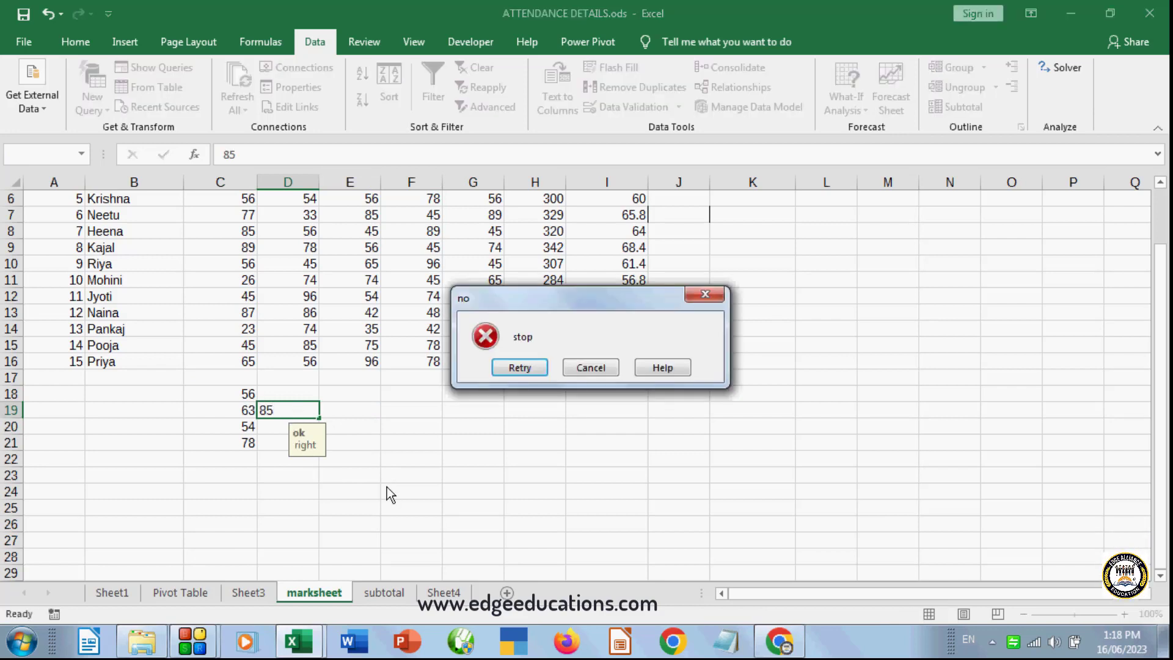
click(586, 368)
click(286, 431)
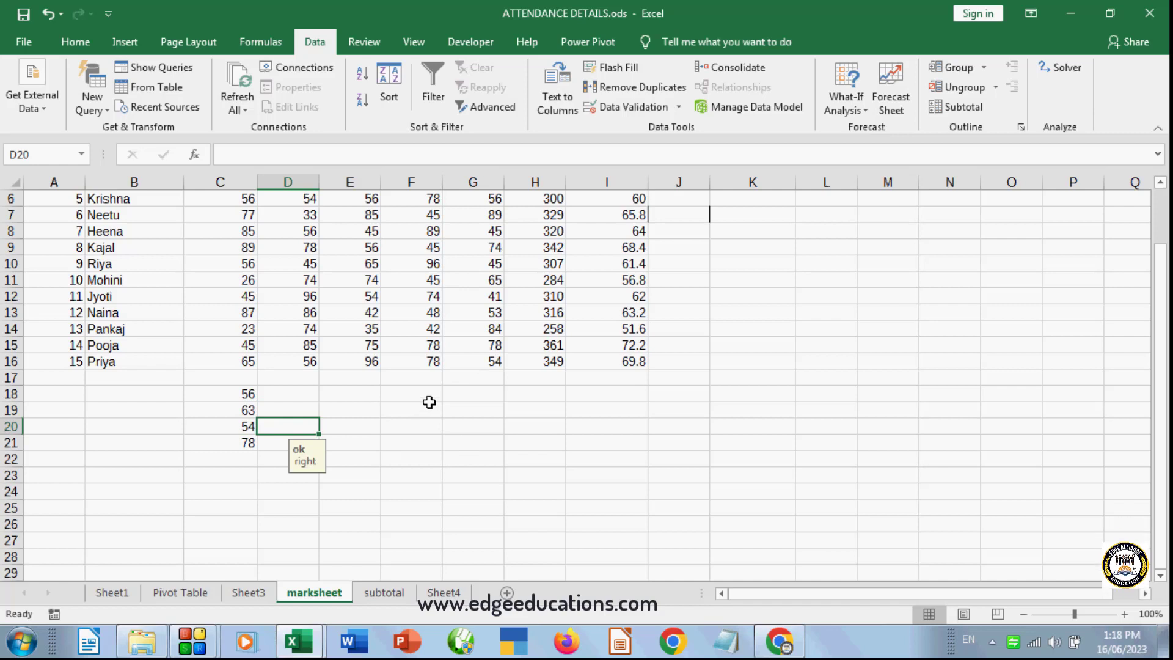
click(454, 457)
- Clear all data validation settings from the range C17:I26, extending validation to the unvalidated cells when asked
drag(229, 387, 635, 525)
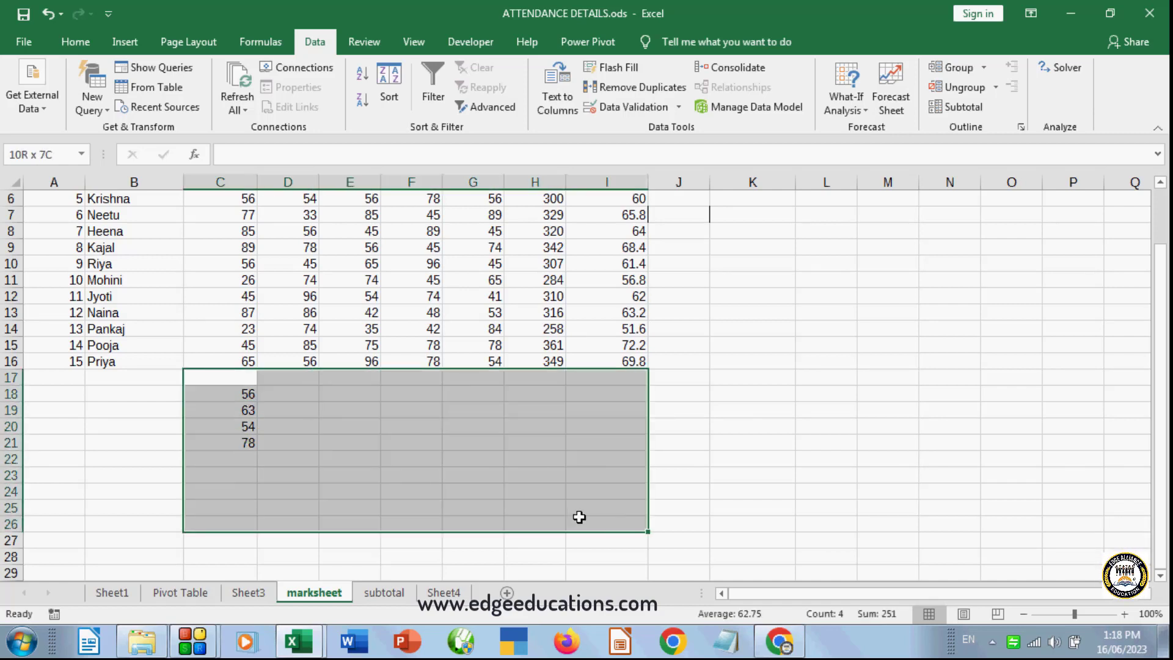
click(678, 106)
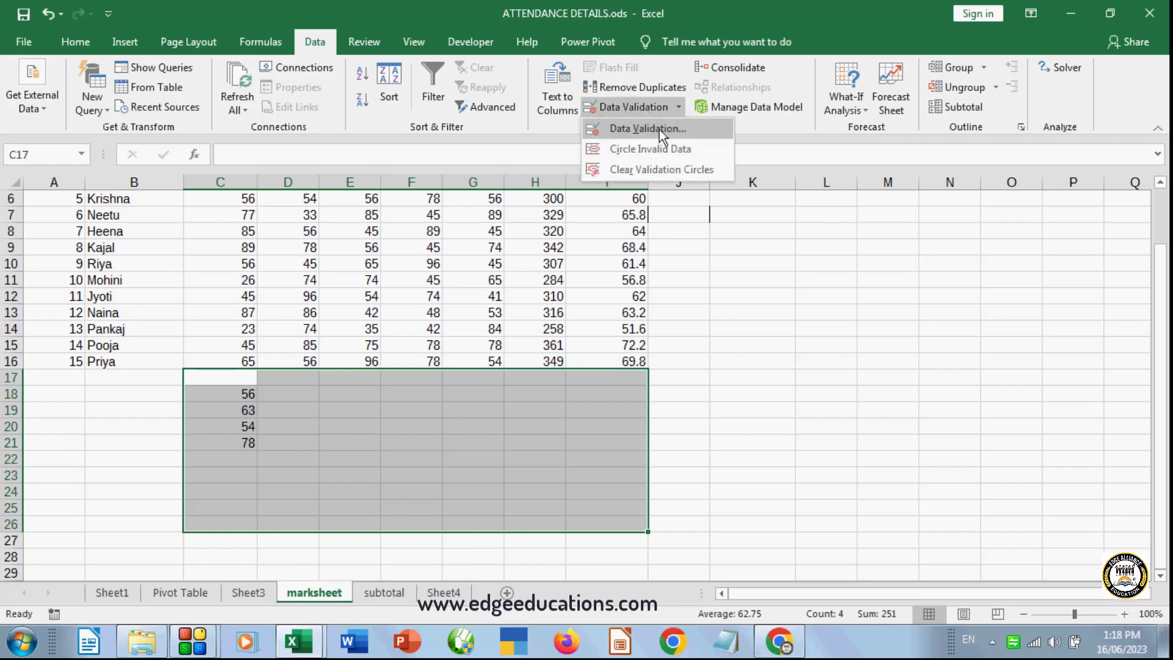
click(659, 130)
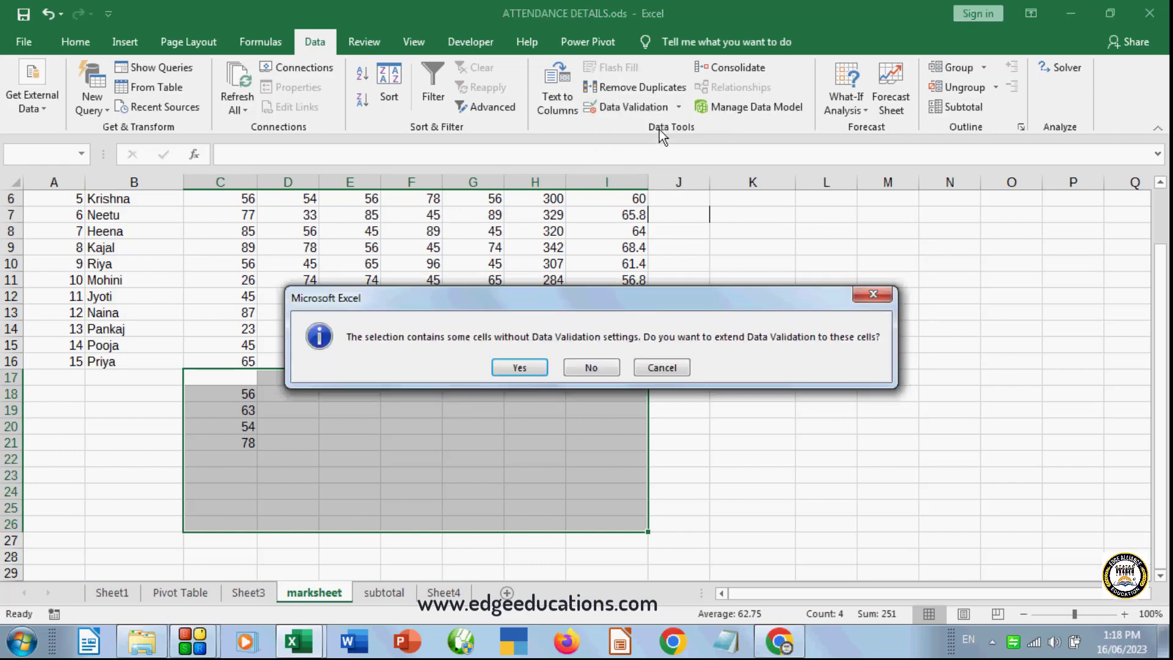
click(518, 367)
click(672, 404)
click(874, 403)
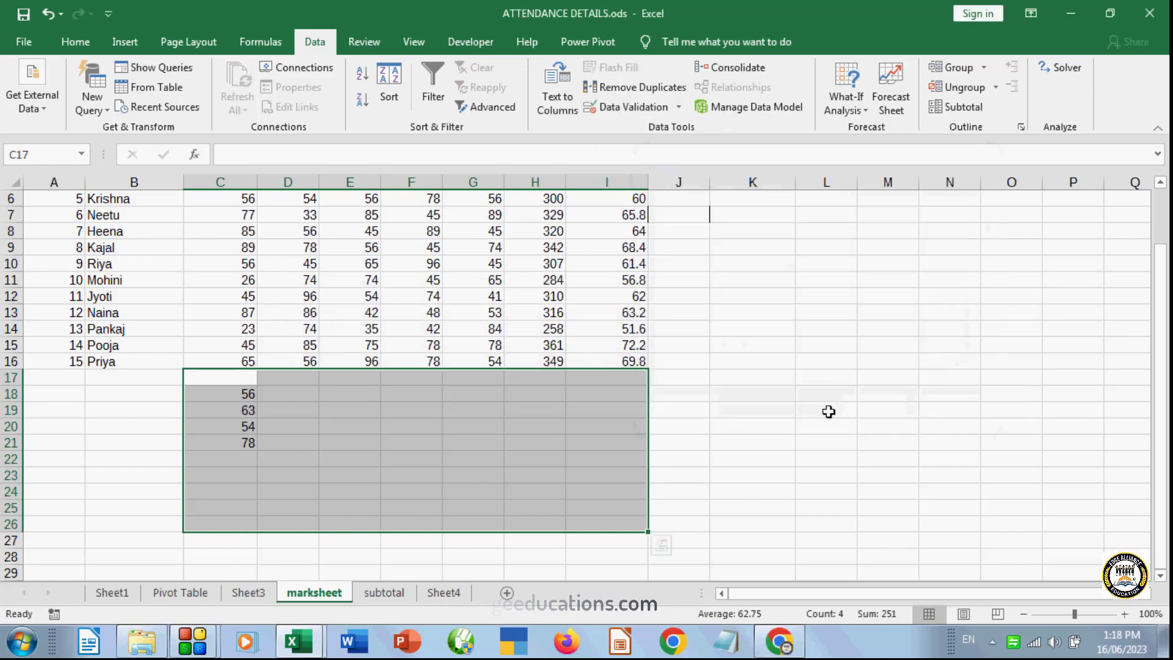
- Test the cells without validation by entering 74 in D20 and 42 in D19
click(298, 418)
text(7)
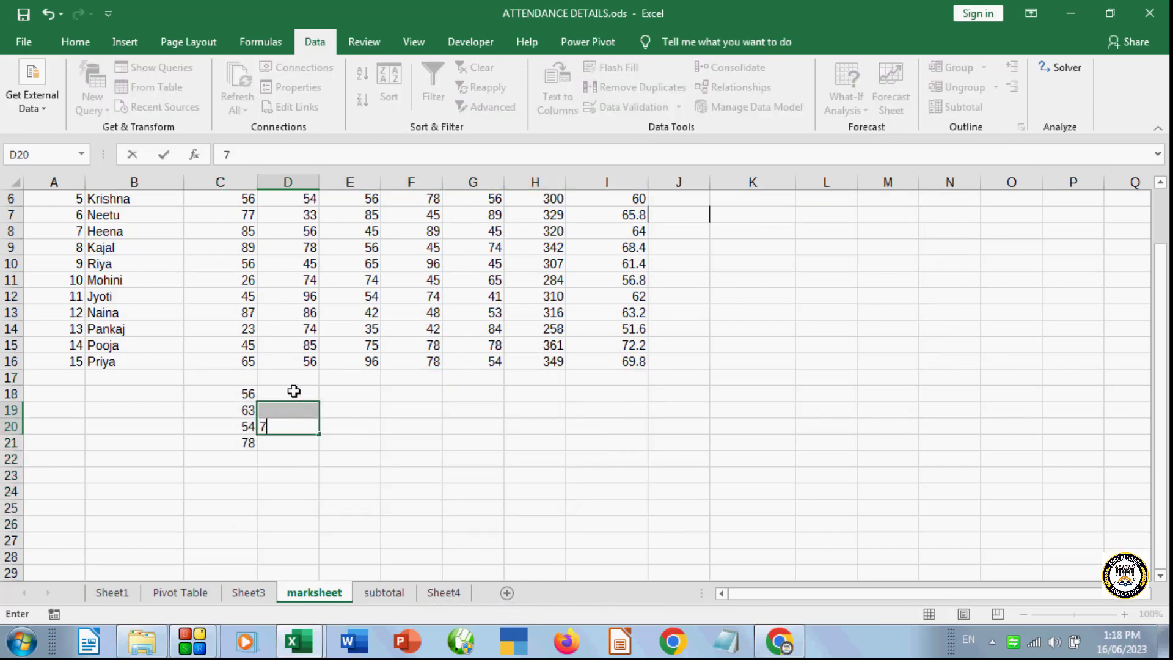
text(4)
key(Return)
text(42)
key(Return)
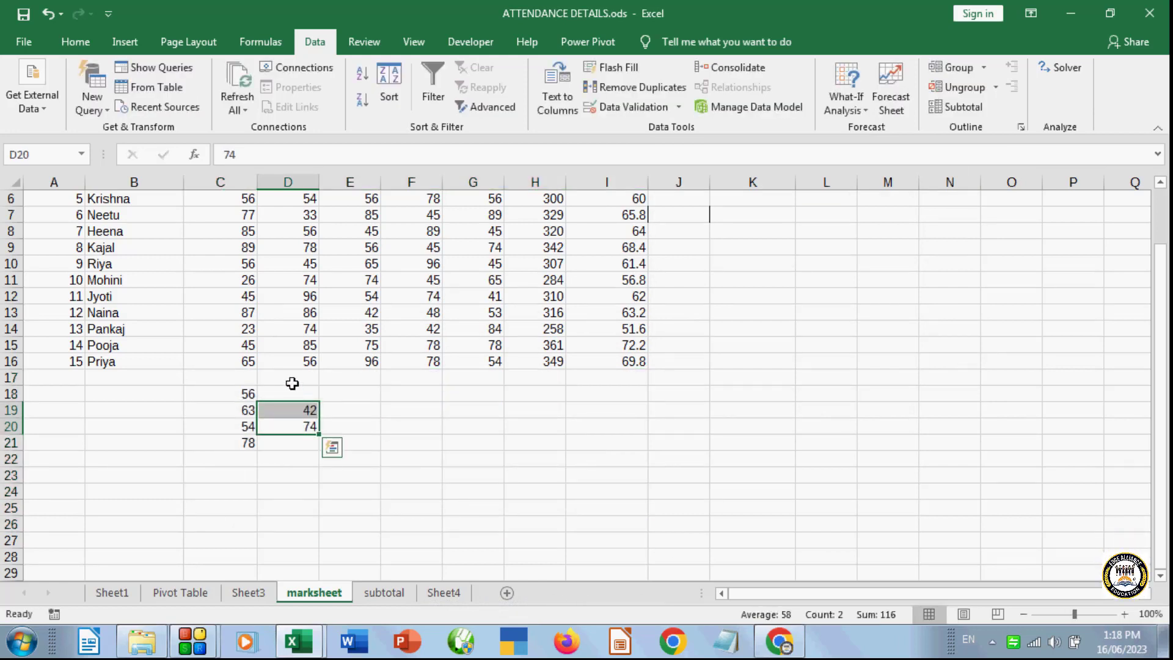
- Delete the test values in the range C18:F24 below the marks table
click(492, 466)
drag(226, 391, 419, 482)
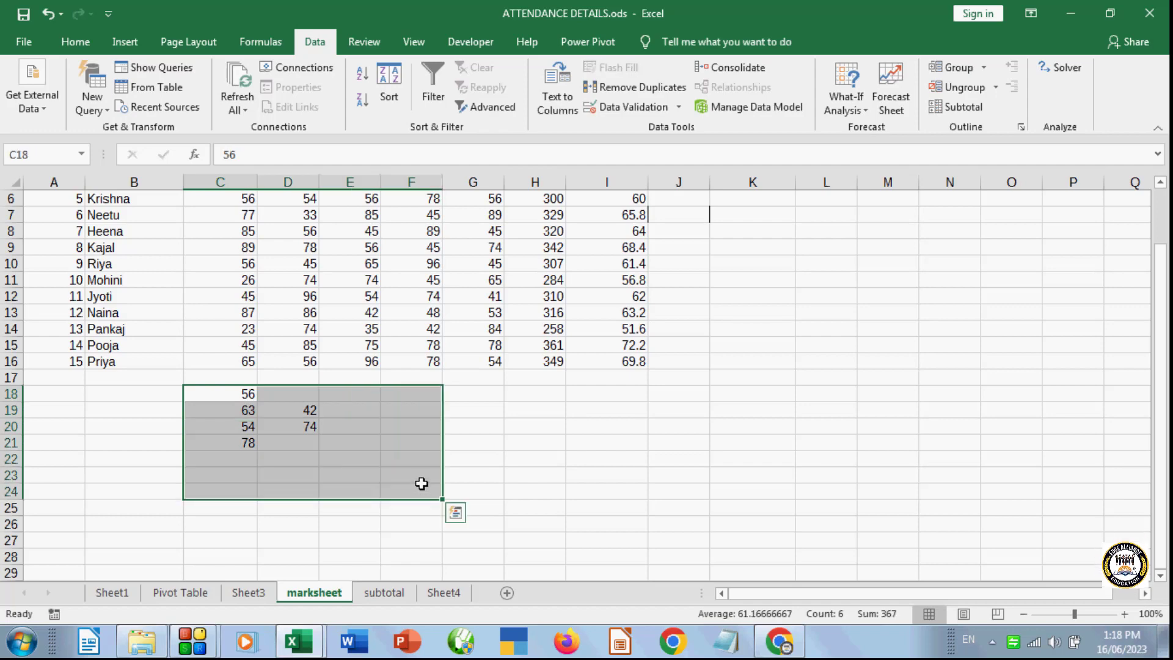
key(Delete)
click(673, 452)
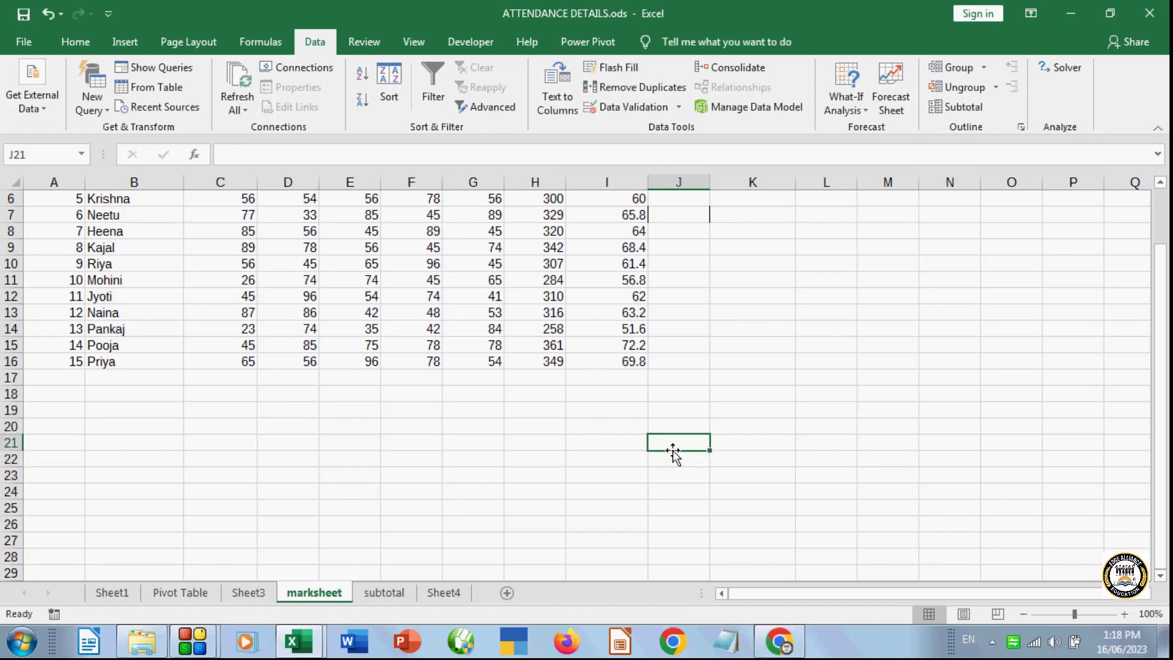
click(770, 415)
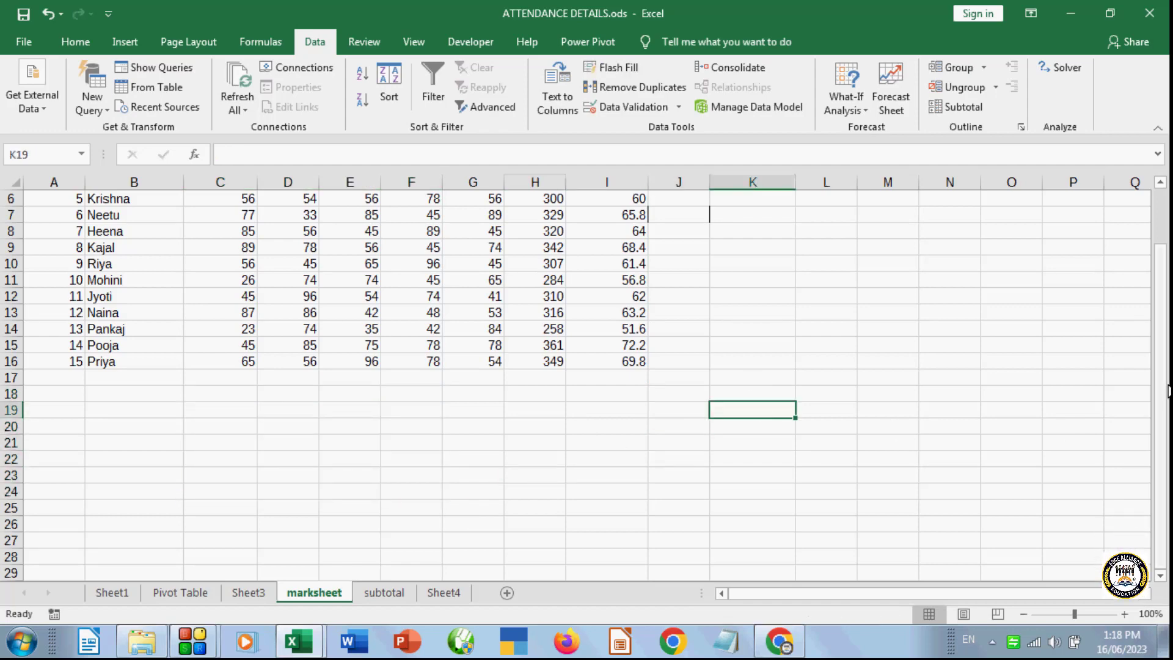
- Start a data validation rule for the subject marks in C2:G16 that allows whole numbers between two limits
drag(1168, 391, 1168, 339)
drag(210, 215, 475, 444)
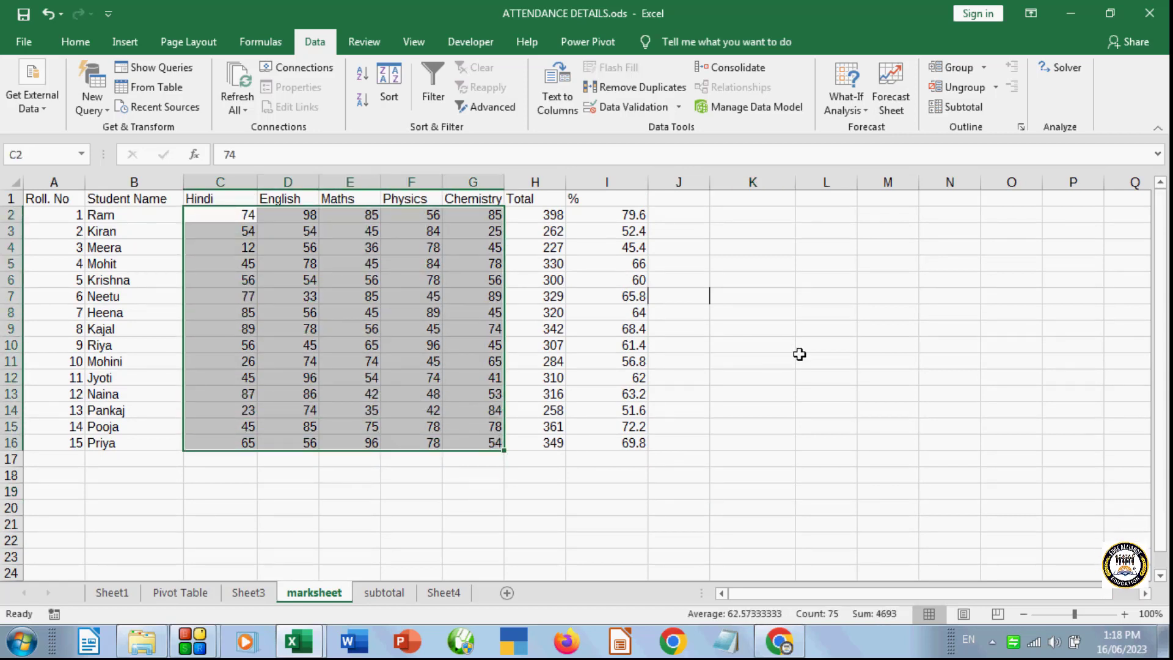
click(922, 298)
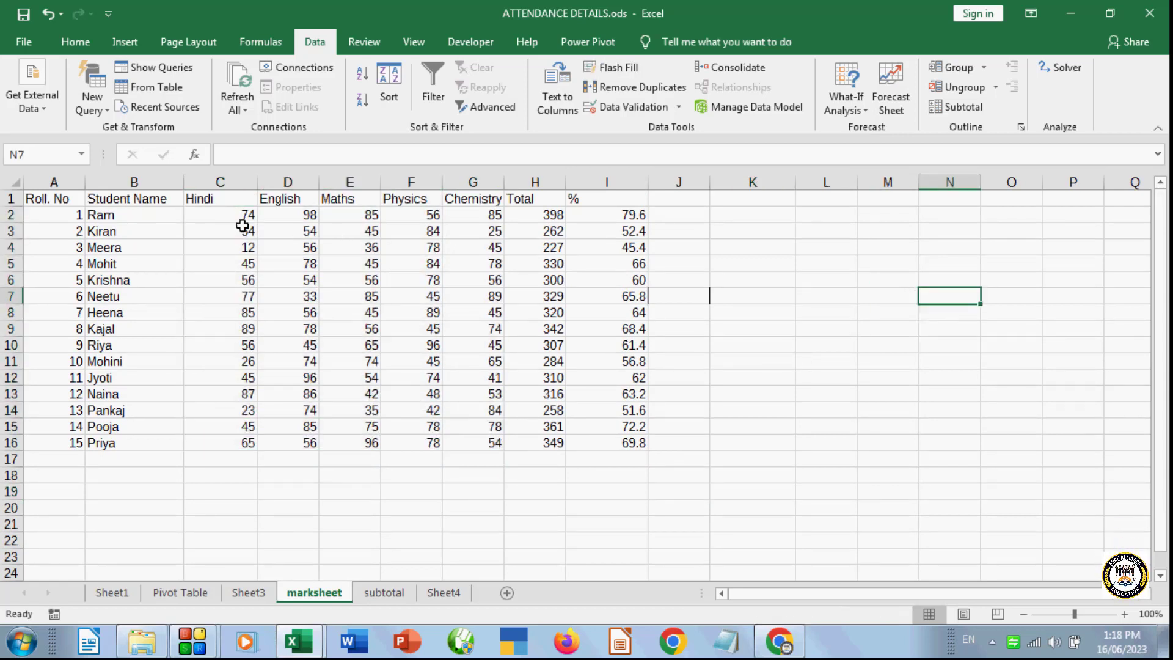
drag(210, 212, 450, 440)
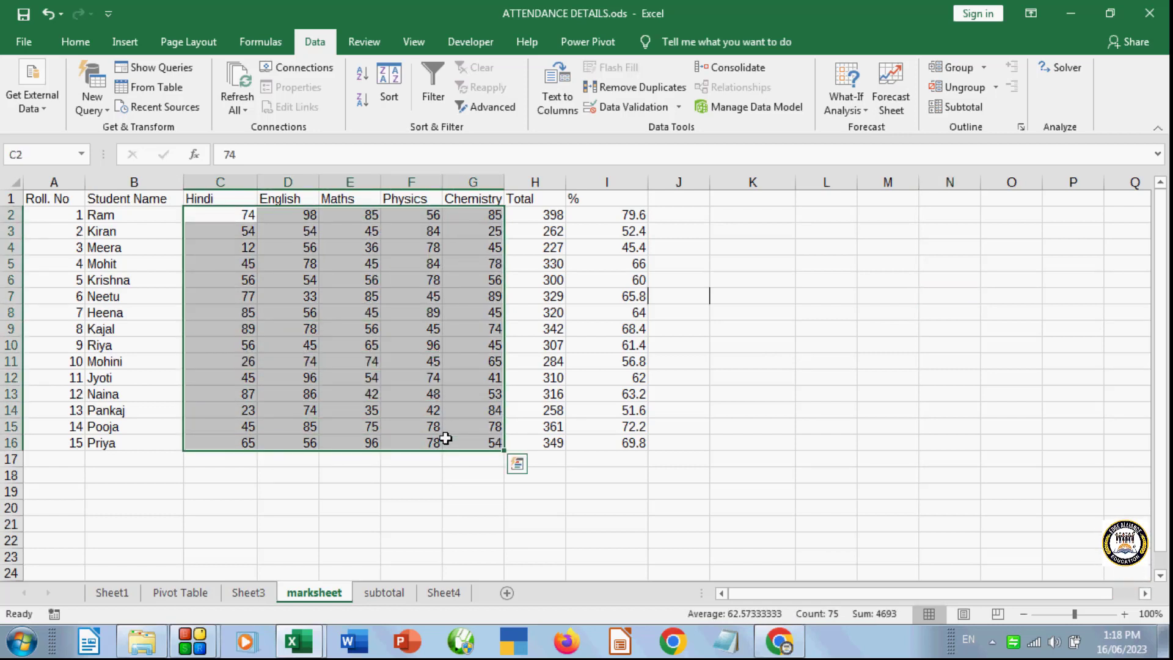
click(678, 108)
click(647, 130)
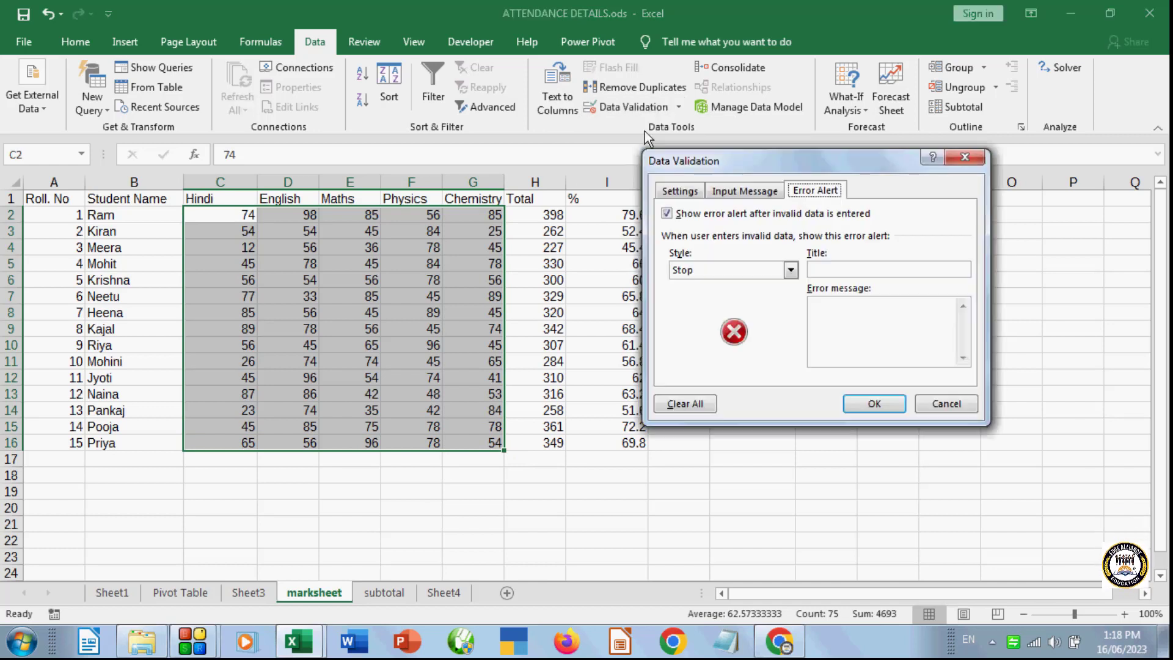
click(679, 191)
click(761, 251)
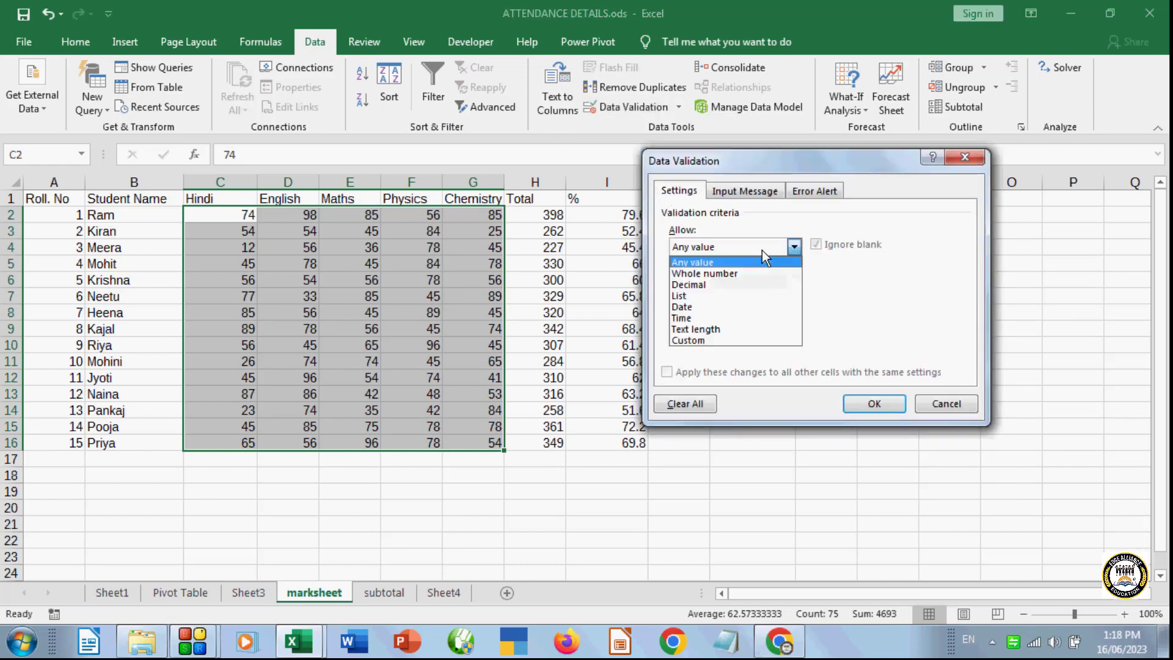
click(709, 270)
double_click(721, 283)
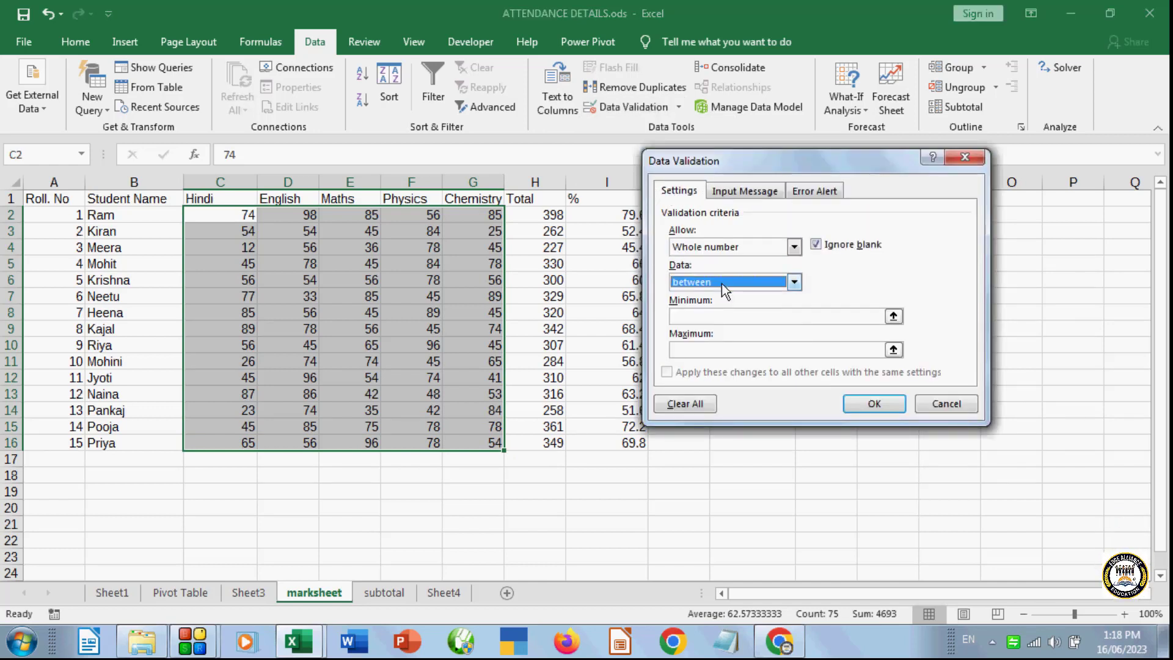
- Set the whole number rule's minimum to 50 and maximum to 70
click(702, 318)
text(50)
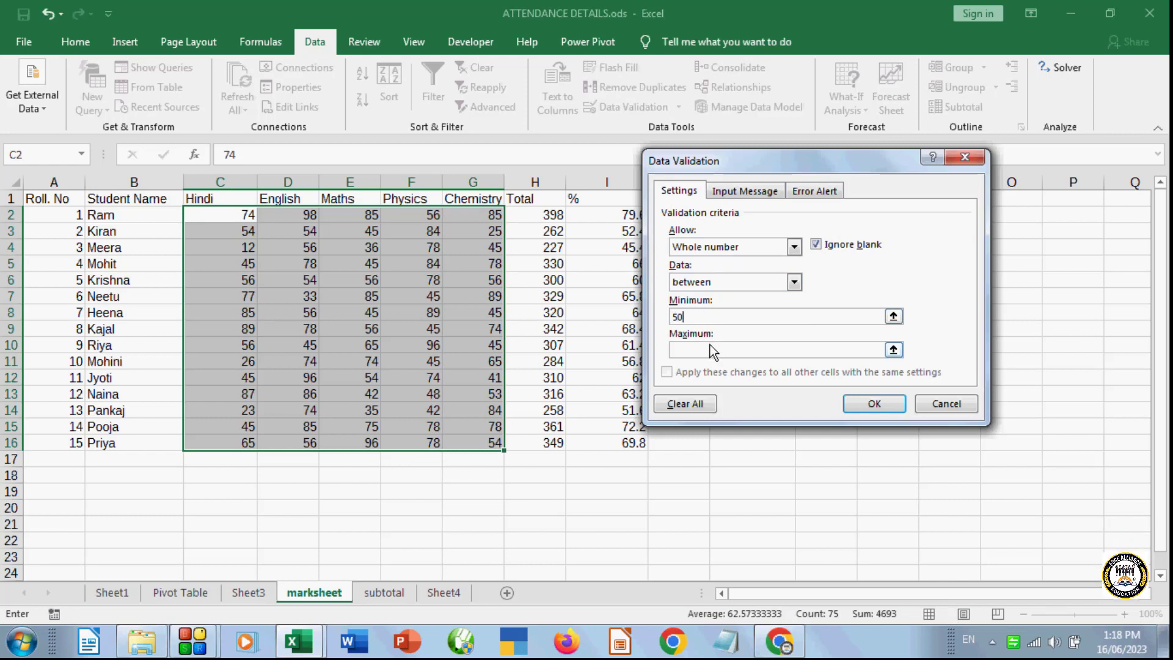
key(Tab)
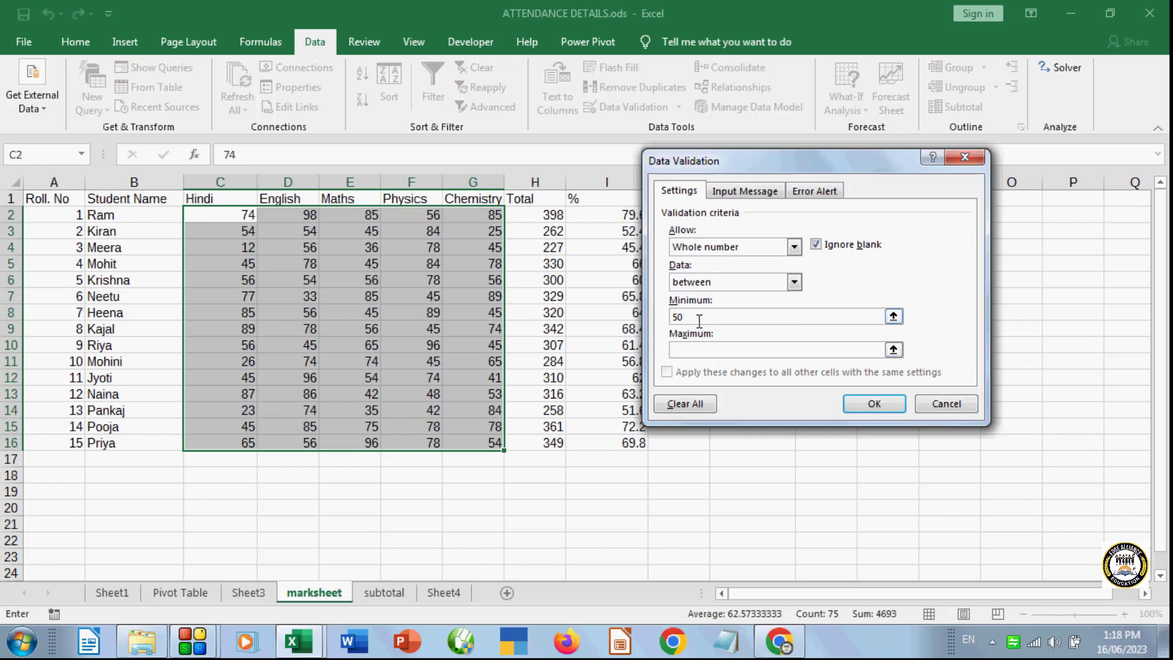
text(70)
- Add an input message titled "ok" reading "yes" and a Stop error alert titled "no" reading "stop", and apply the rule
click(745, 191)
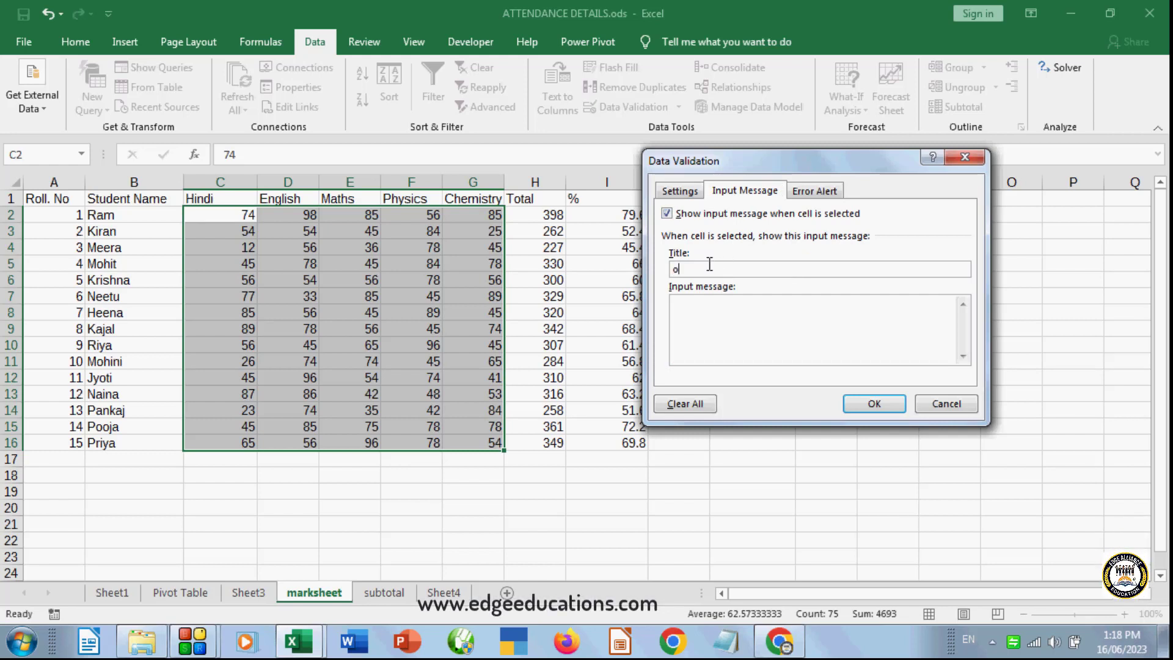
text(yes)
click(812, 191)
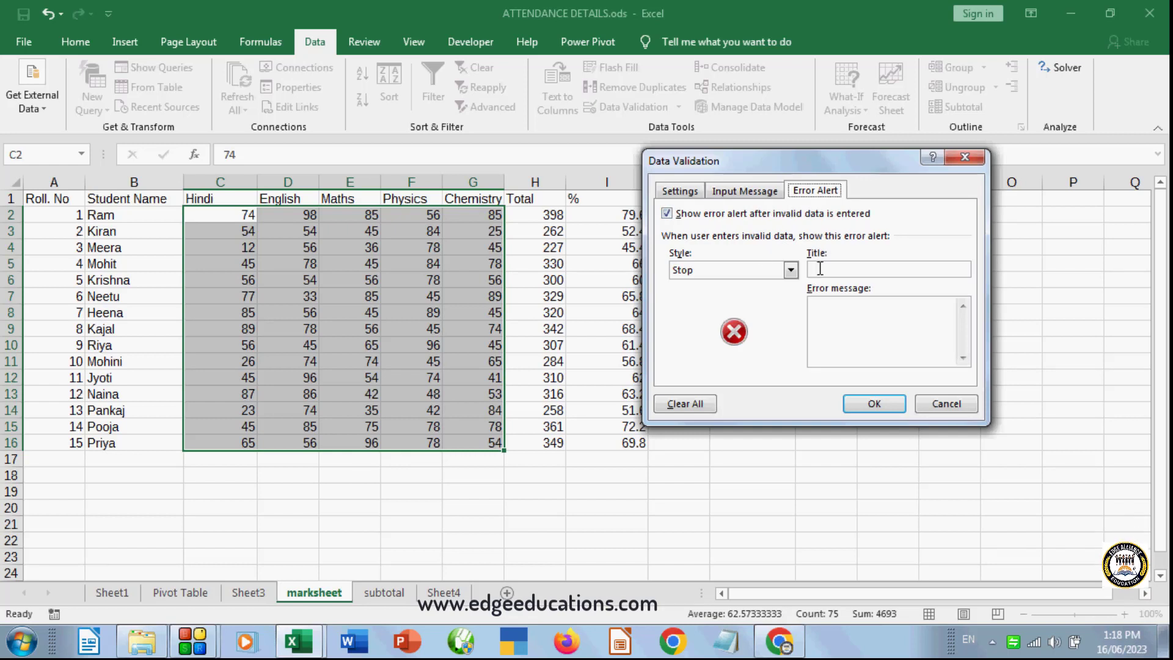
click(820, 268)
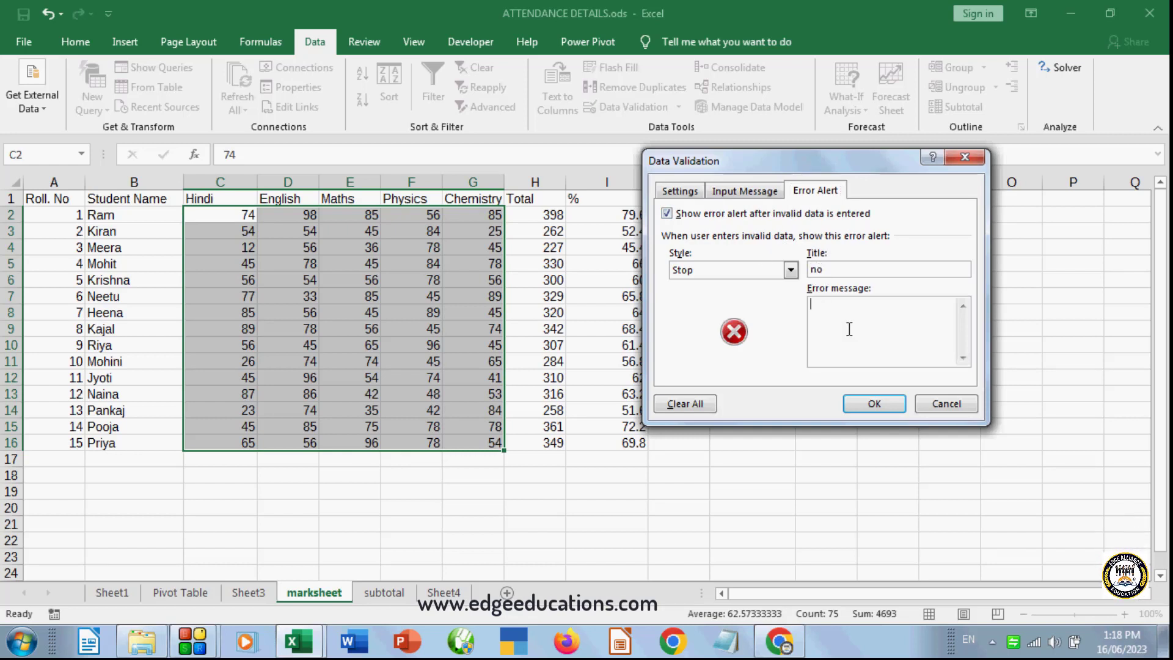
text(stop)
click(874, 403)
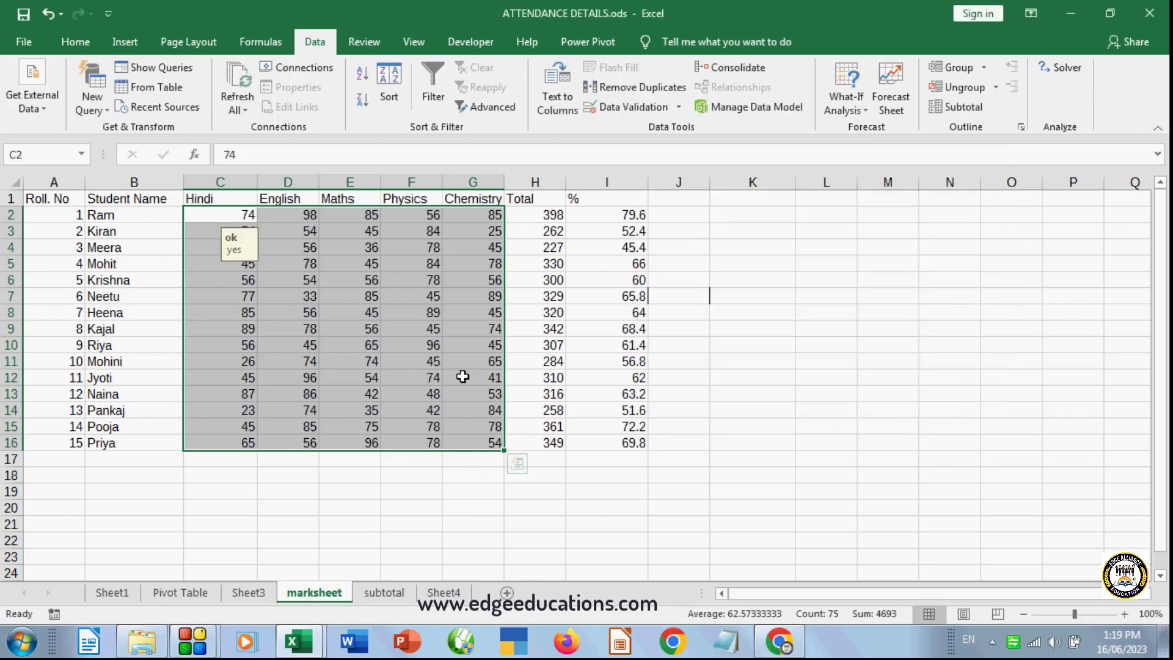
- Test the rule in C5 by entering 45, and retry with the valid mark 58
click(289, 229)
click(288, 263)
click(239, 265)
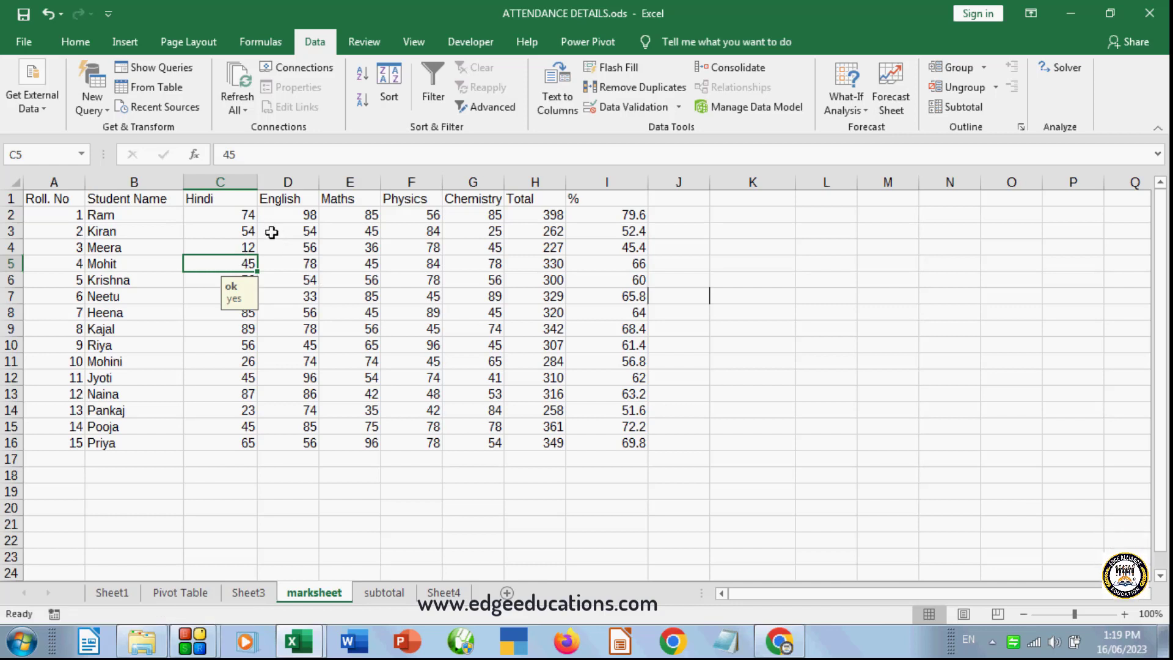
text(45)
key(Return)
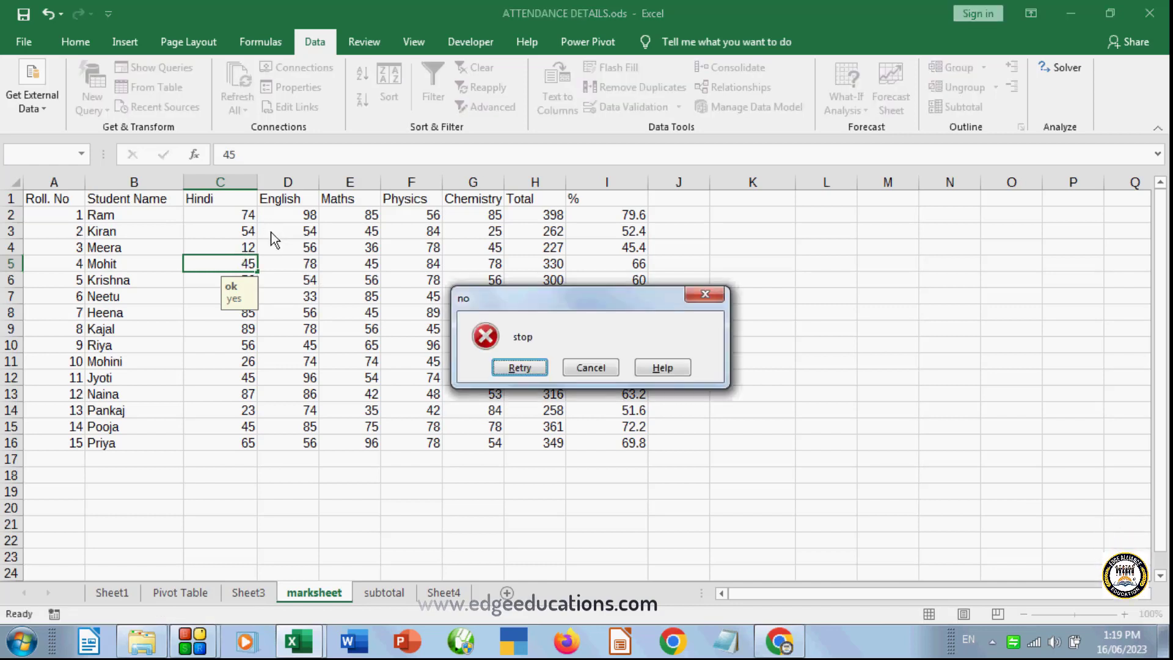
key(Return)
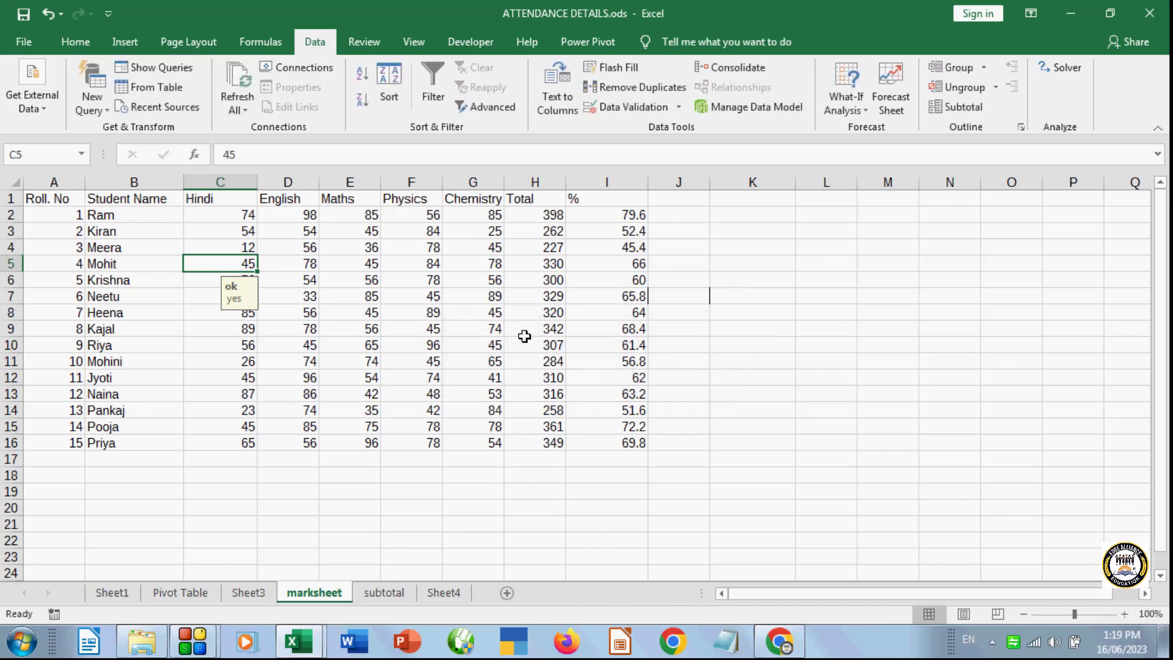
text(5)
key(Return)
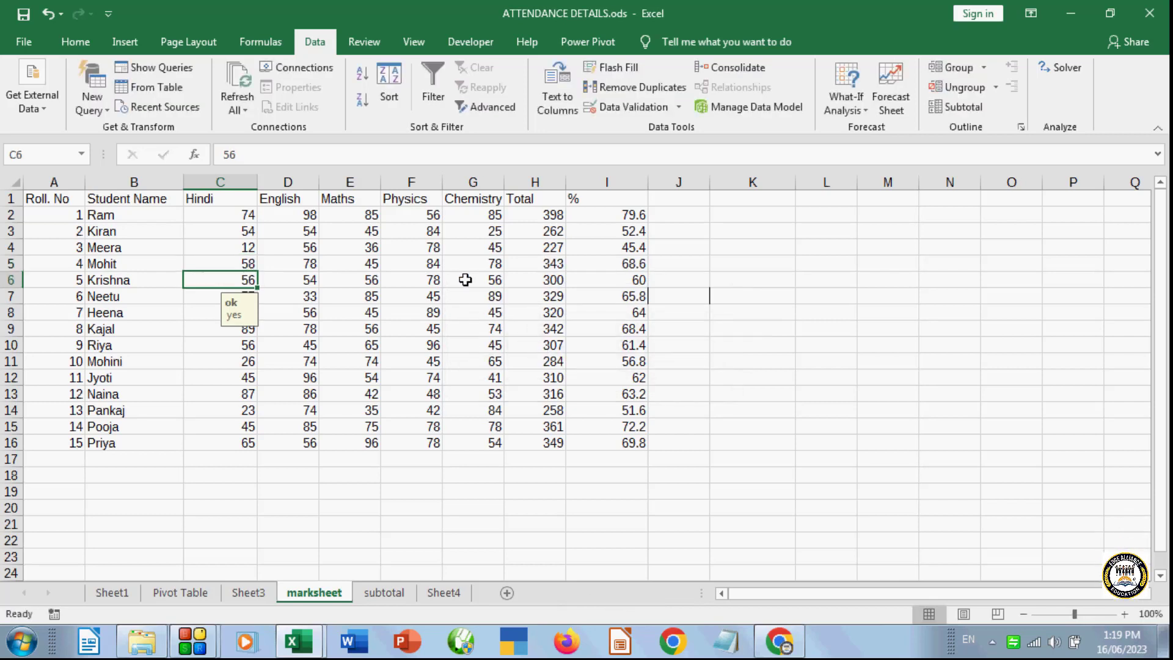
- Try entering the out-of-range marks 86 and 78 in D7, cancelling each entry
click(300, 295)
text(86)
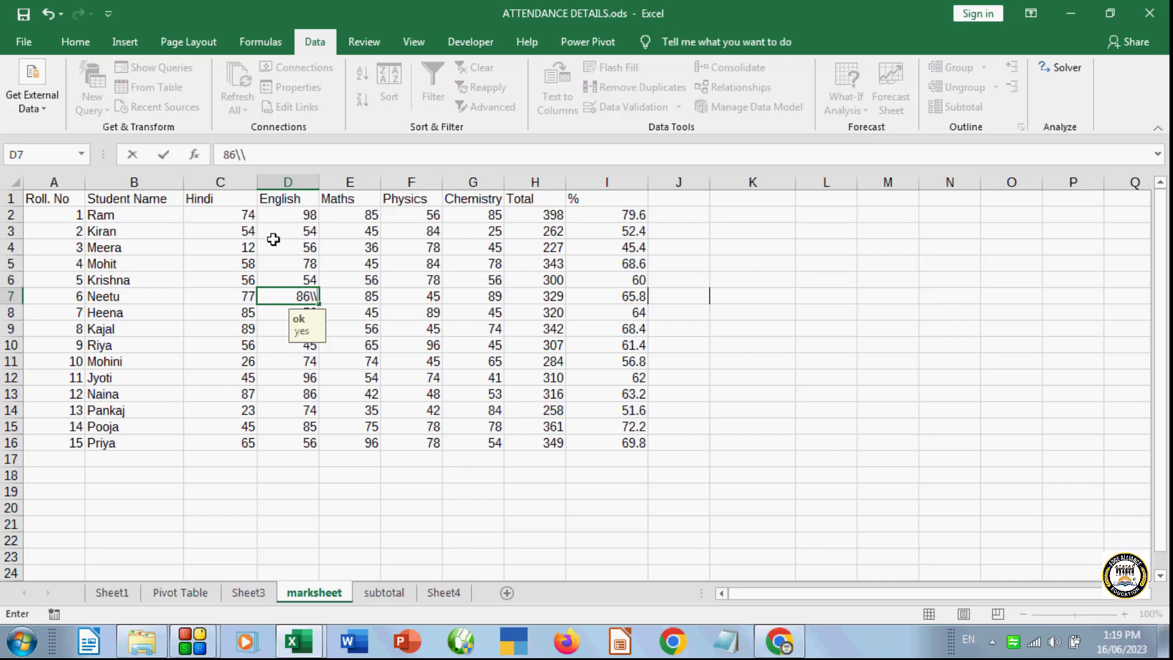
key(Return)
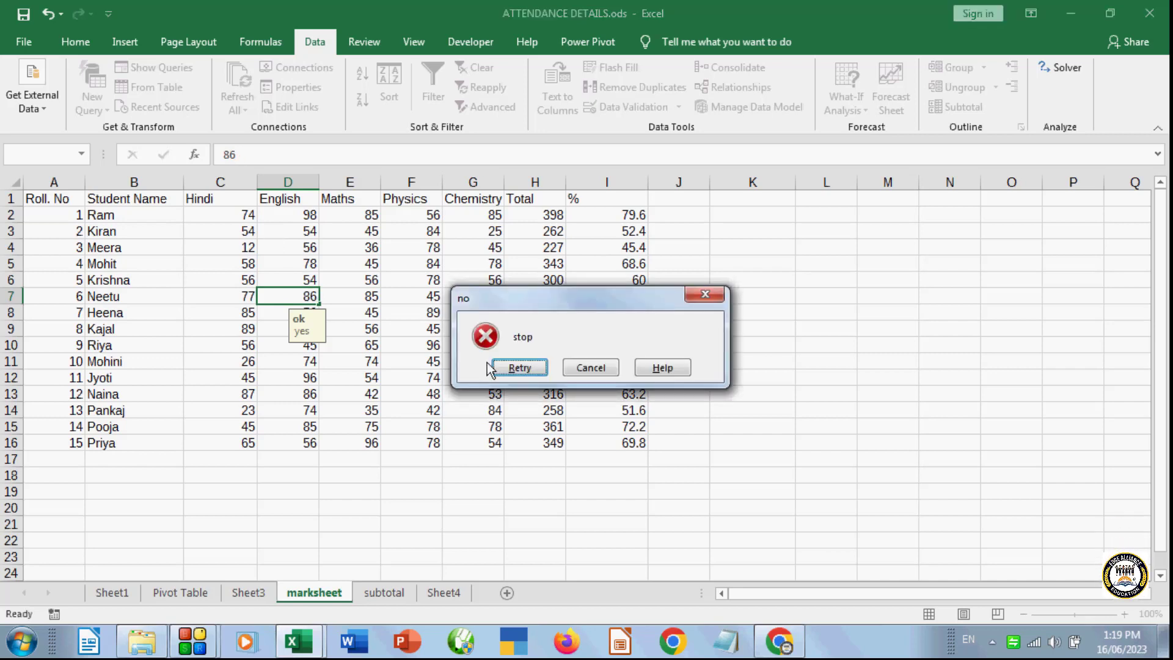
click(588, 372)
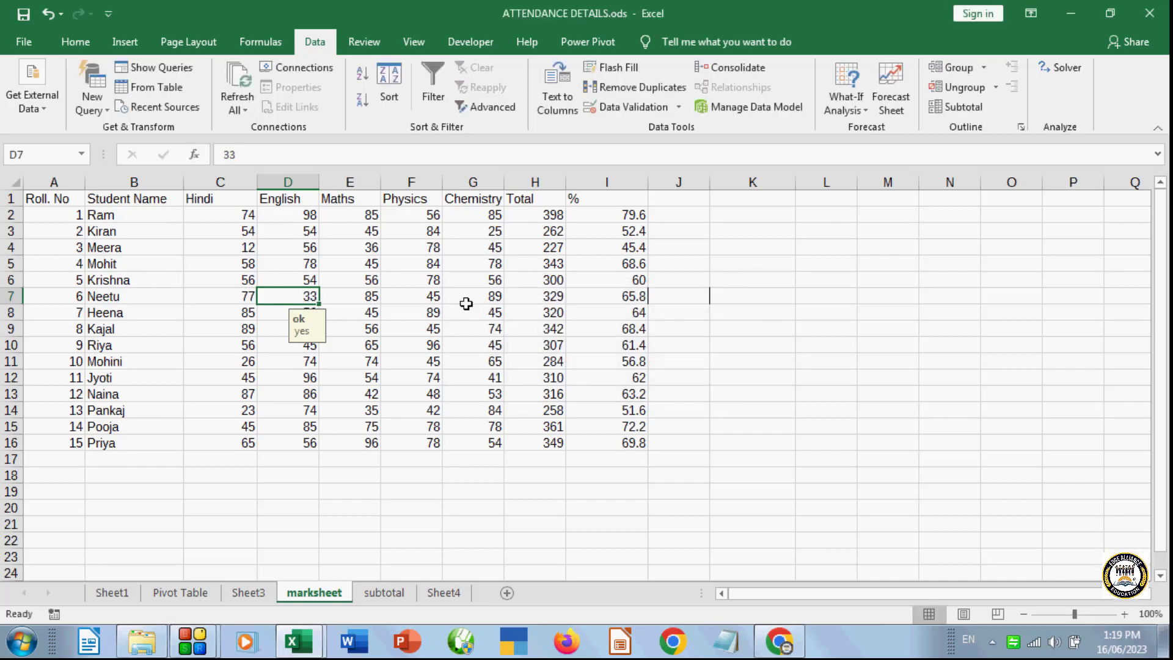
text(78)
key(Return)
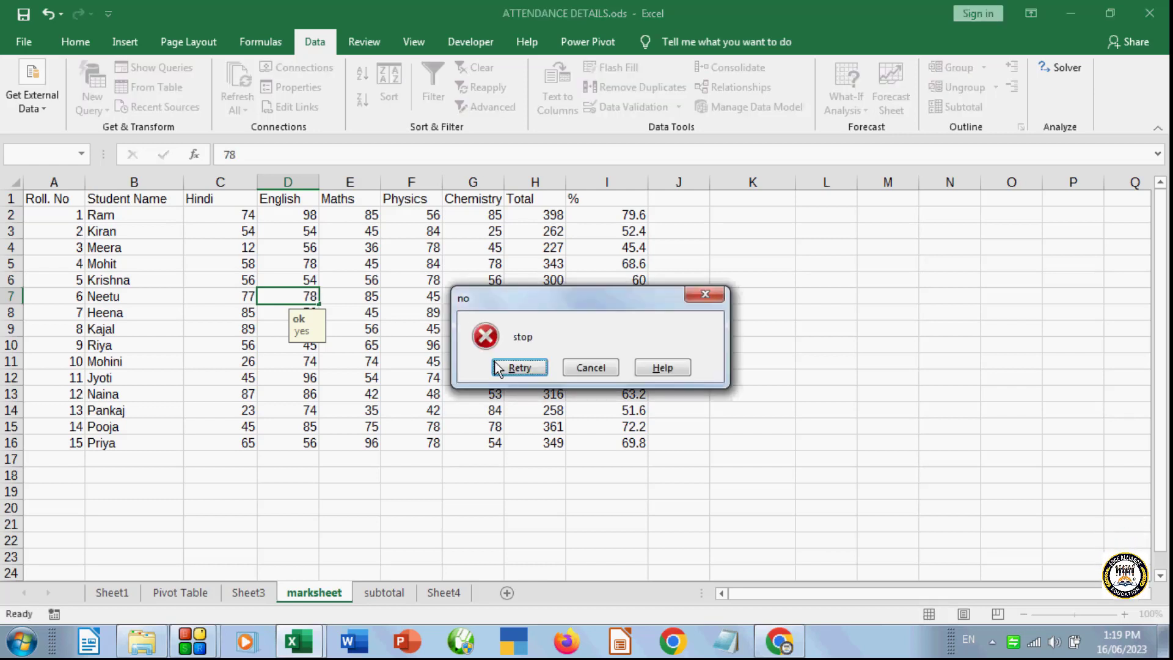
click(580, 362)
- Set the English mark in D13 to 57
click(301, 389)
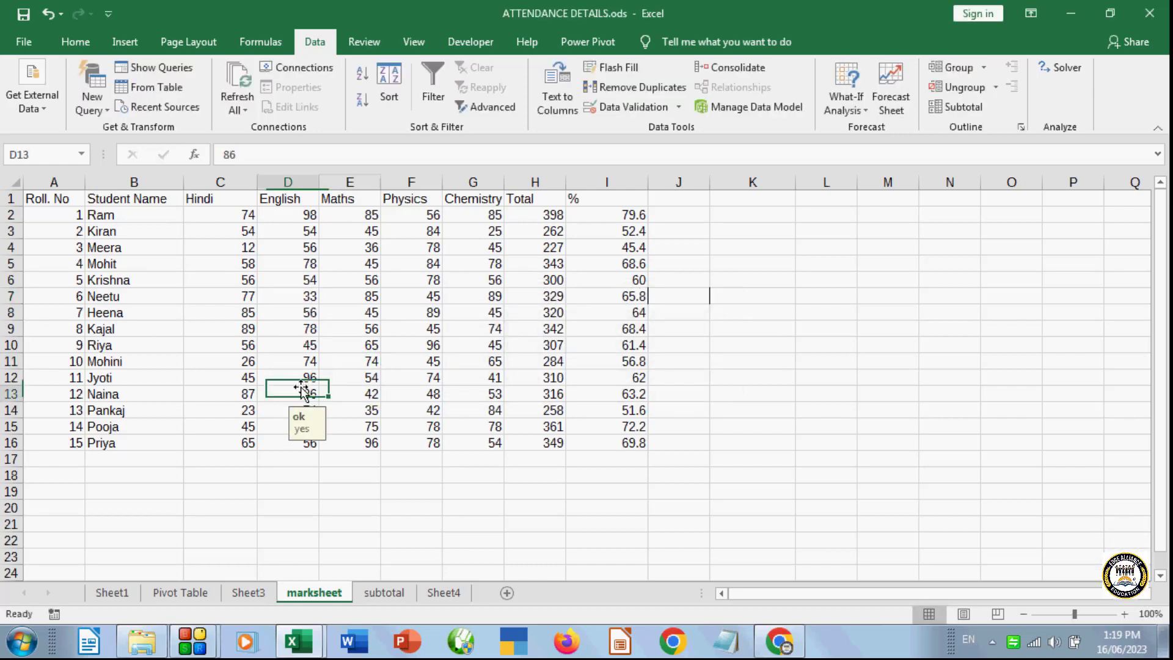
text(57)
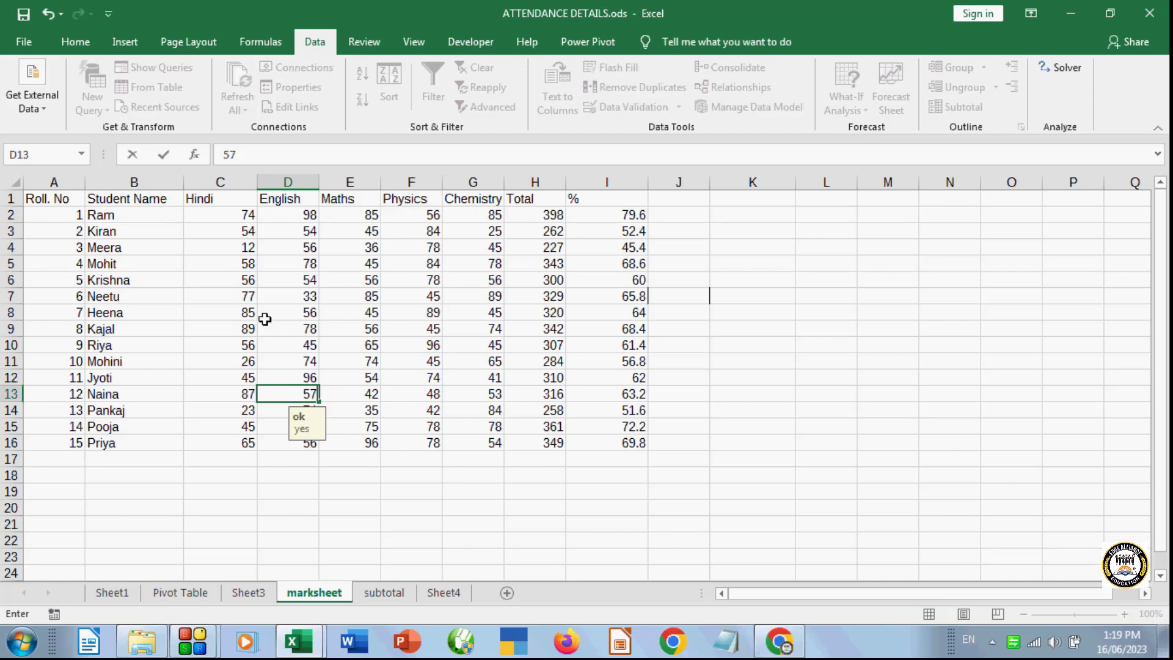
key(Return)
- Check the input message on several cells in the Hindi and English columns
click(330, 391)
click(297, 313)
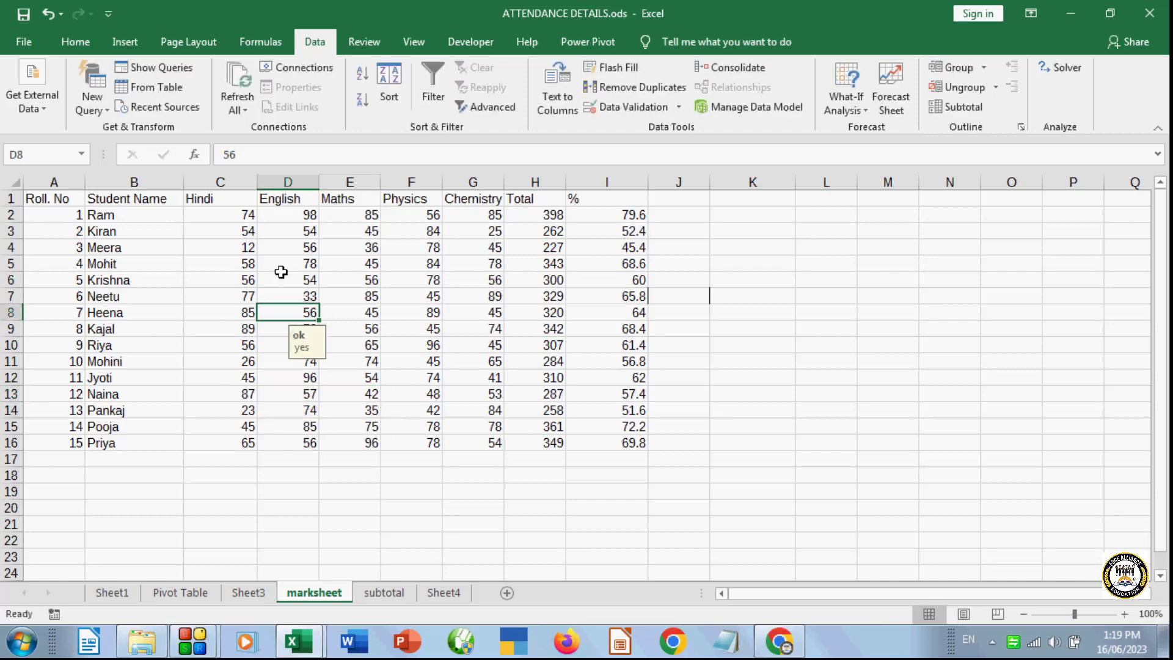
click(311, 262)
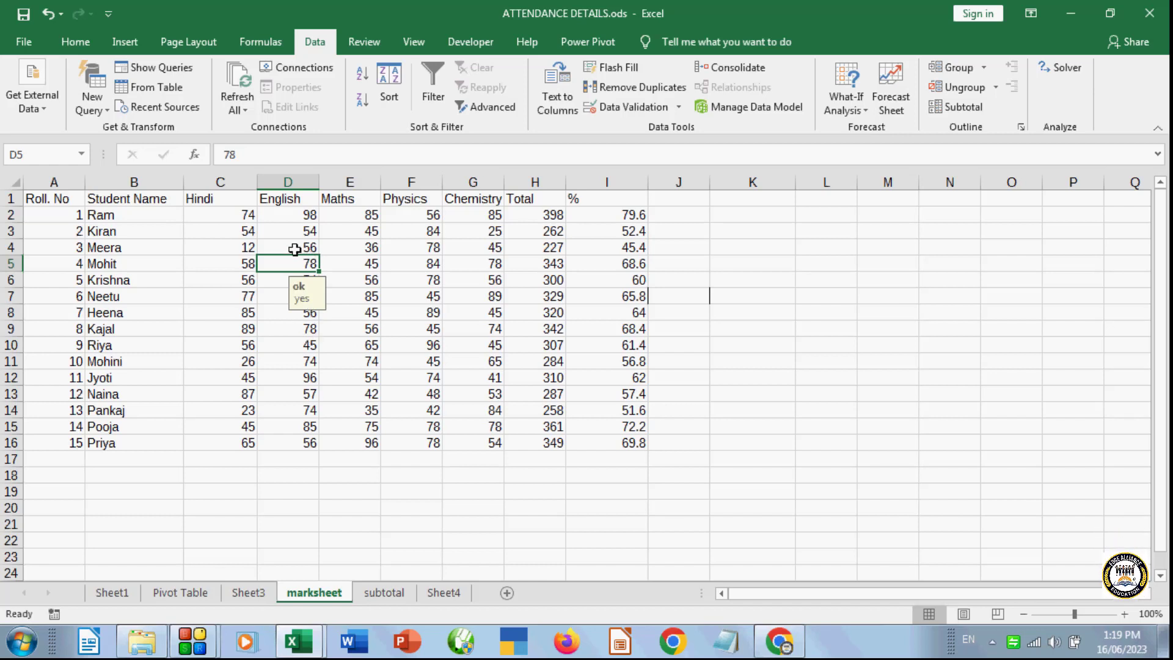
click(308, 296)
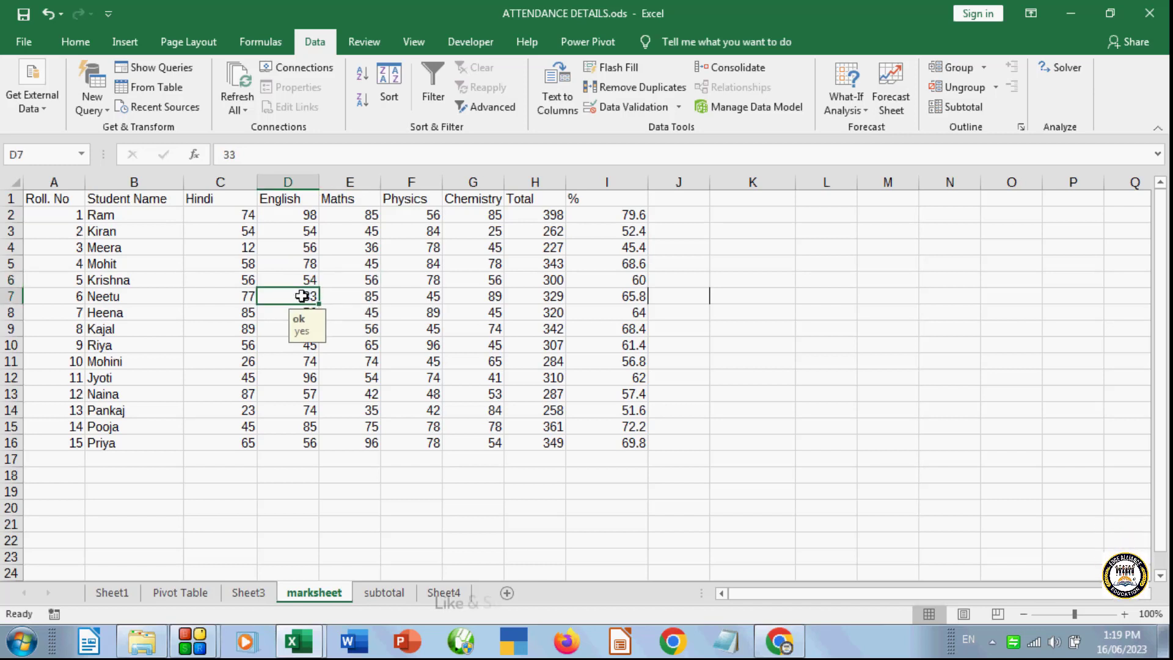
click(245, 268)
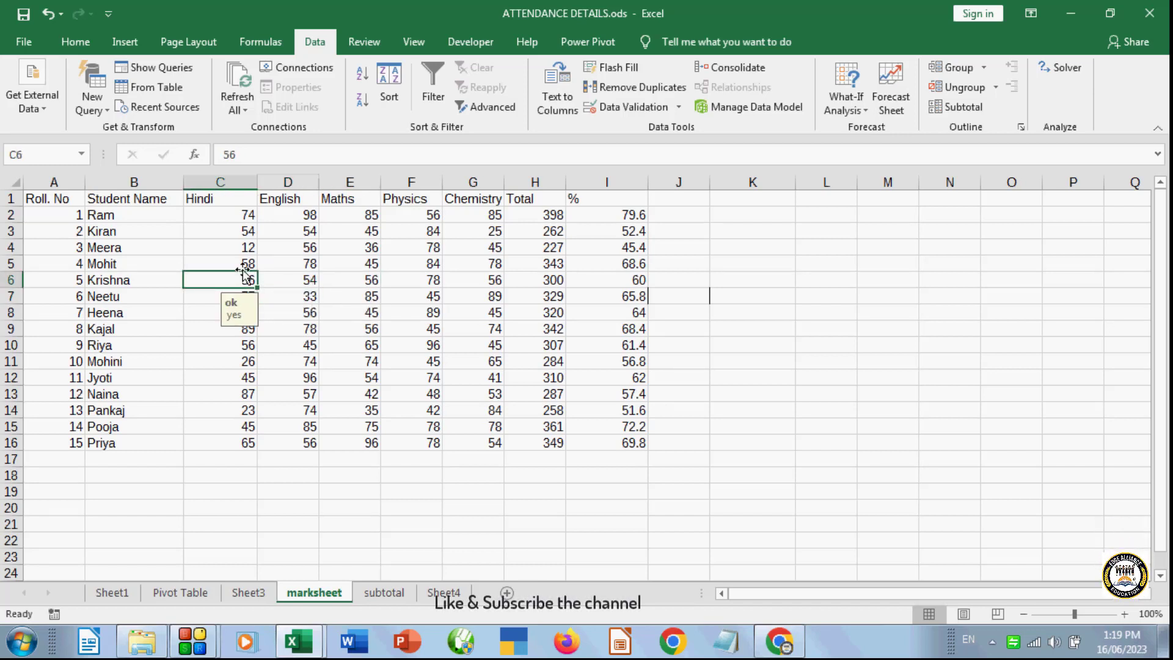
click(245, 251)
click(246, 231)
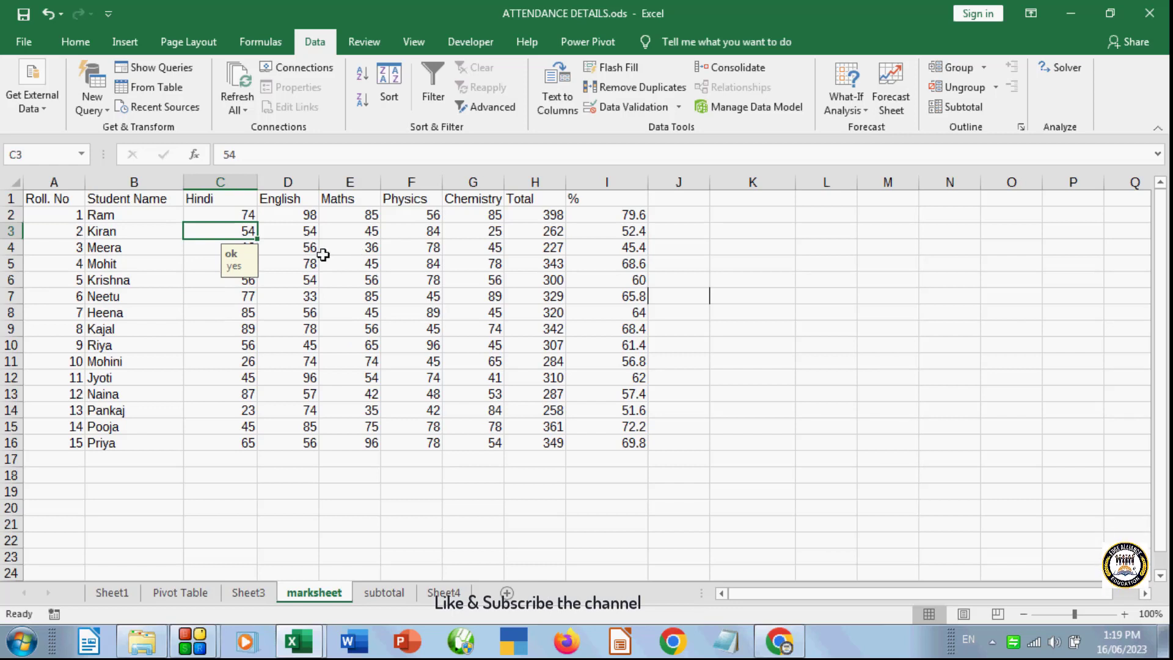
click(300, 299)
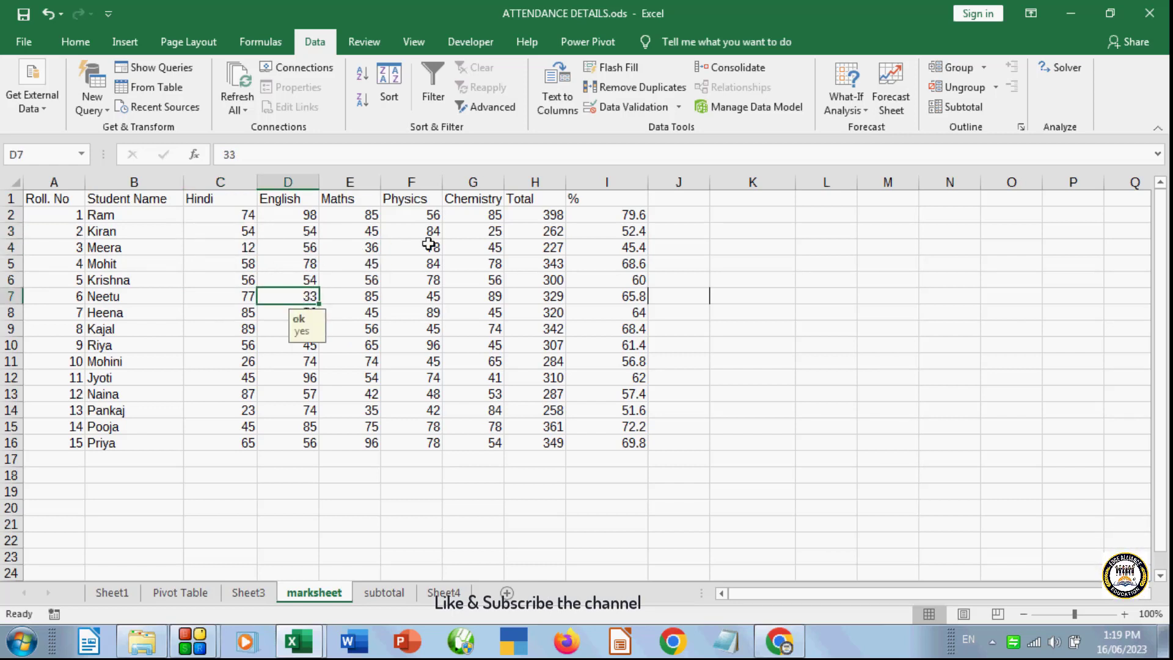
- Circle the invalid data among the subject marks
click(672, 112)
click(947, 403)
click(678, 108)
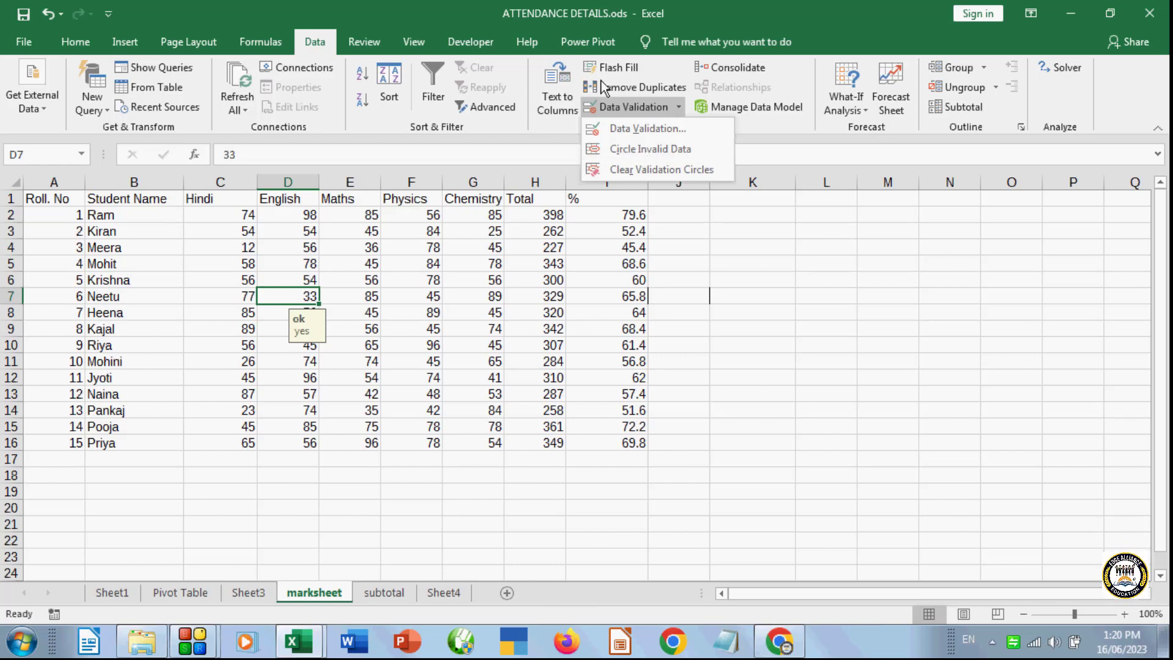
click(632, 147)
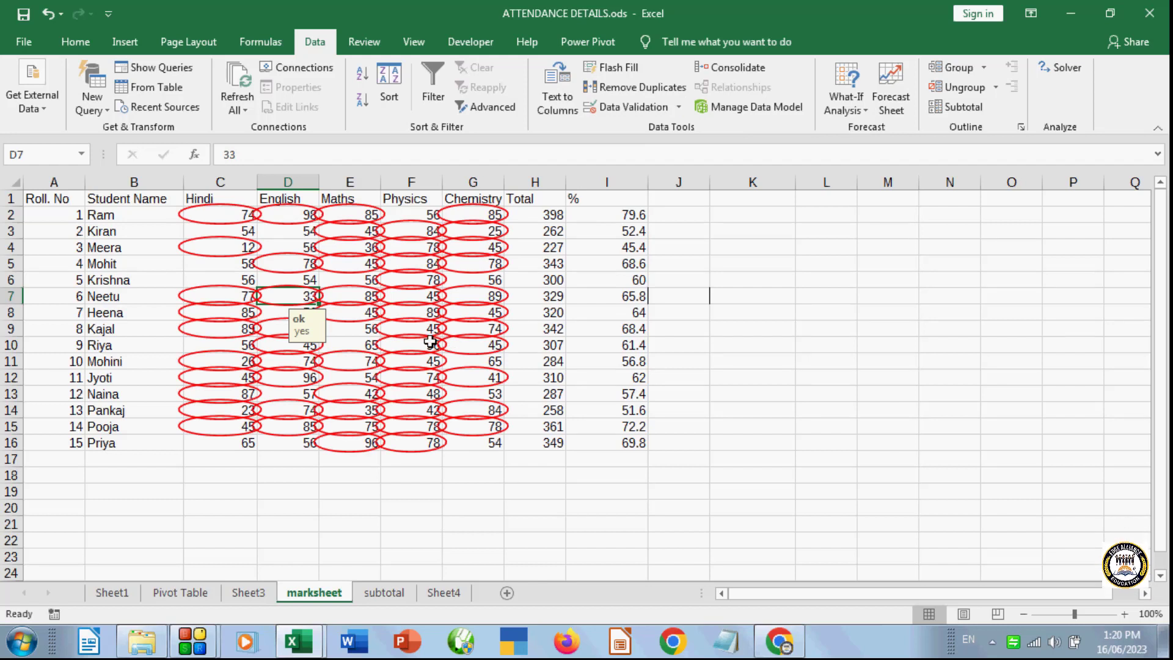
- Clear the validation circles from the marks table
click(678, 107)
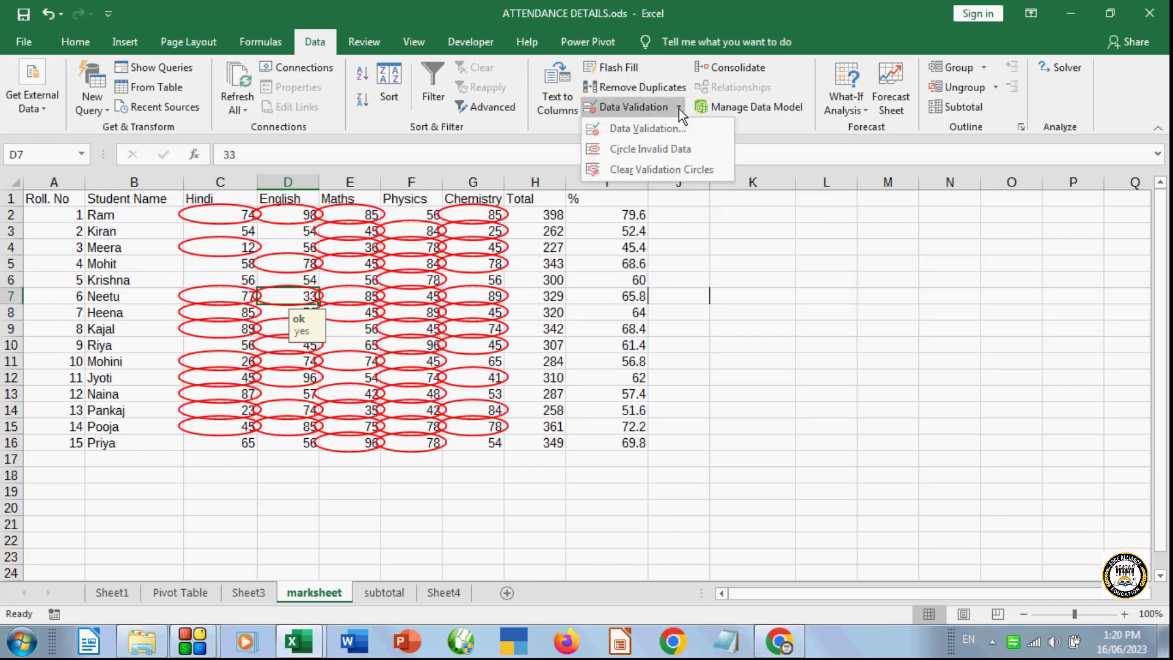
click(654, 170)
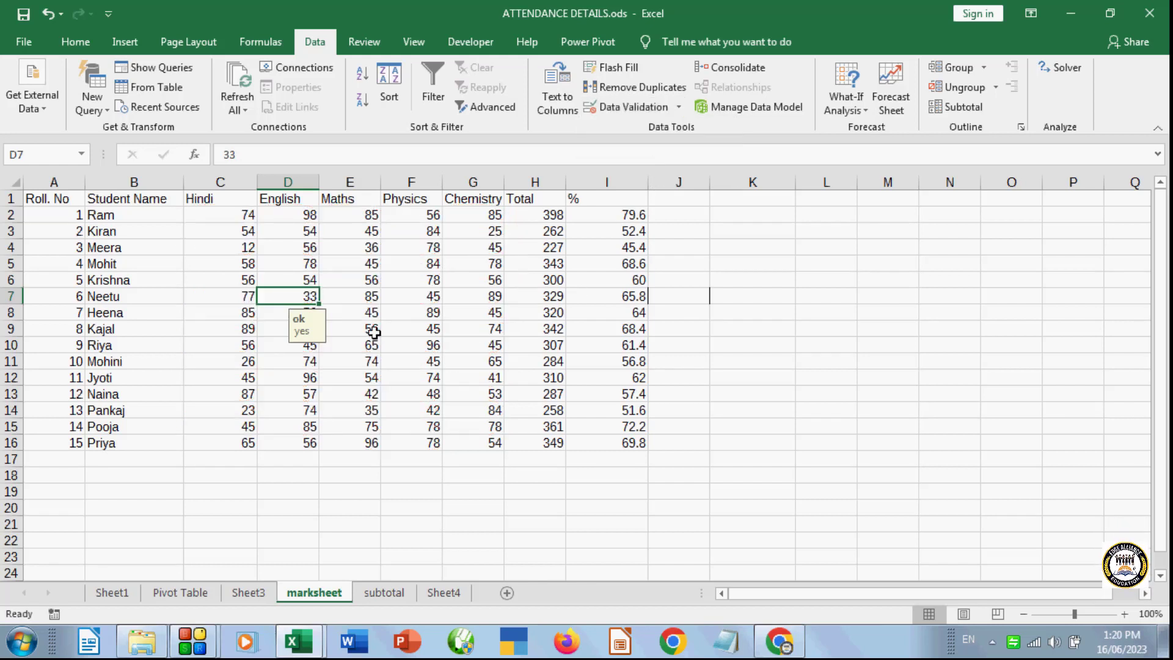
click(307, 345)
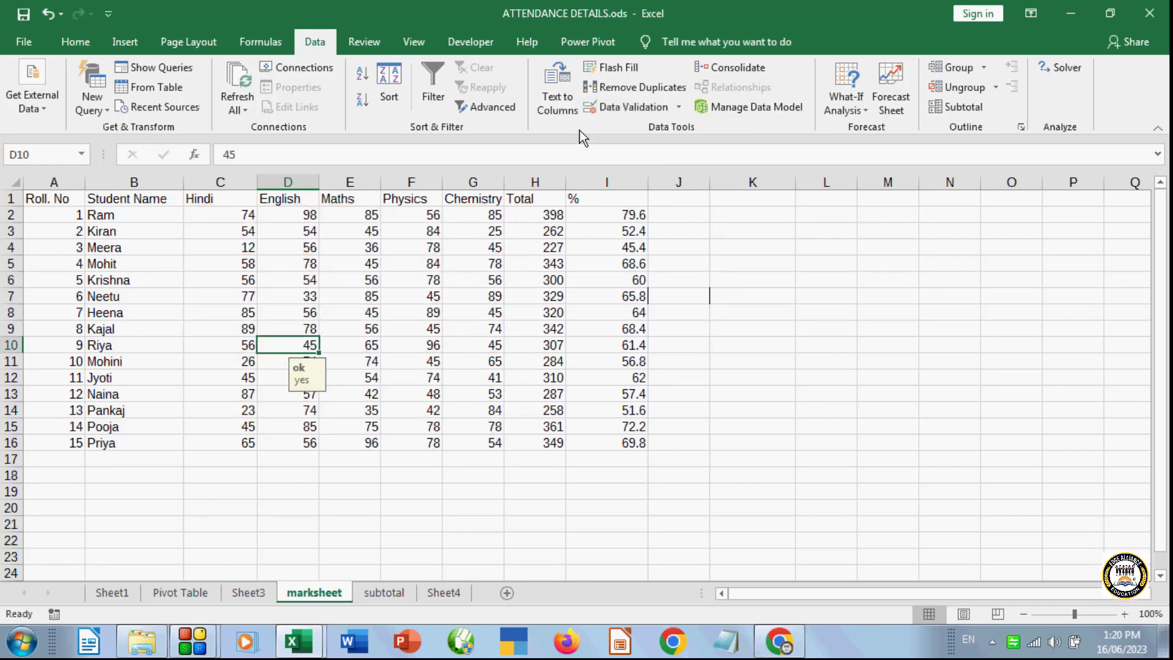
click(683, 108)
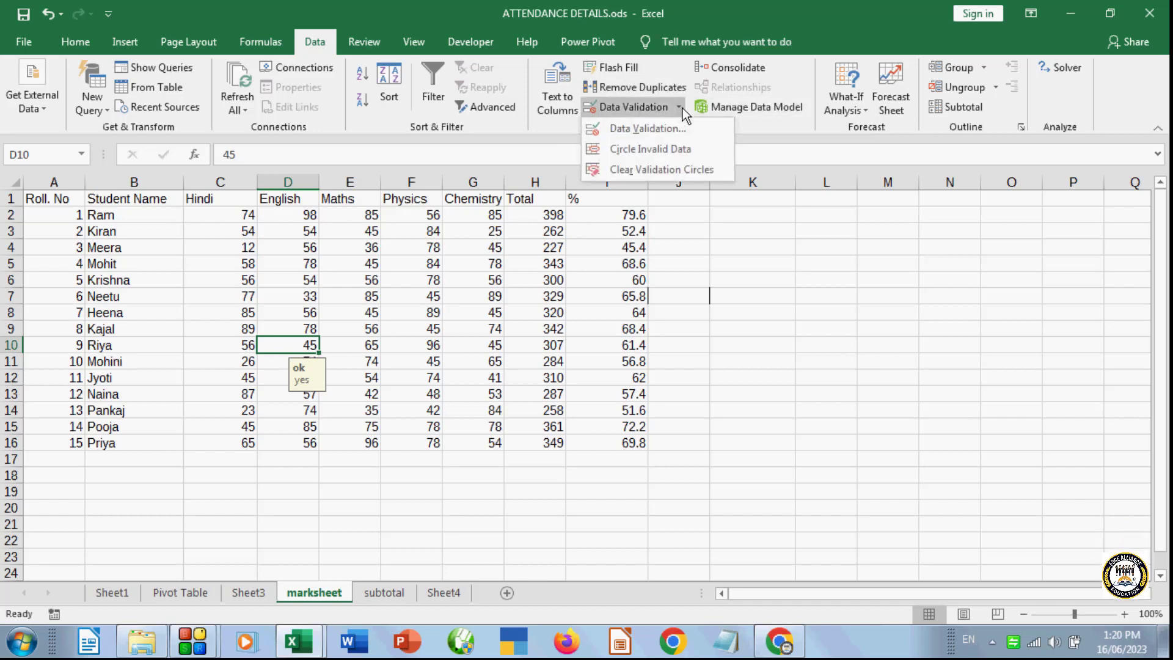
click(338, 337)
drag(313, 329, 312, 314)
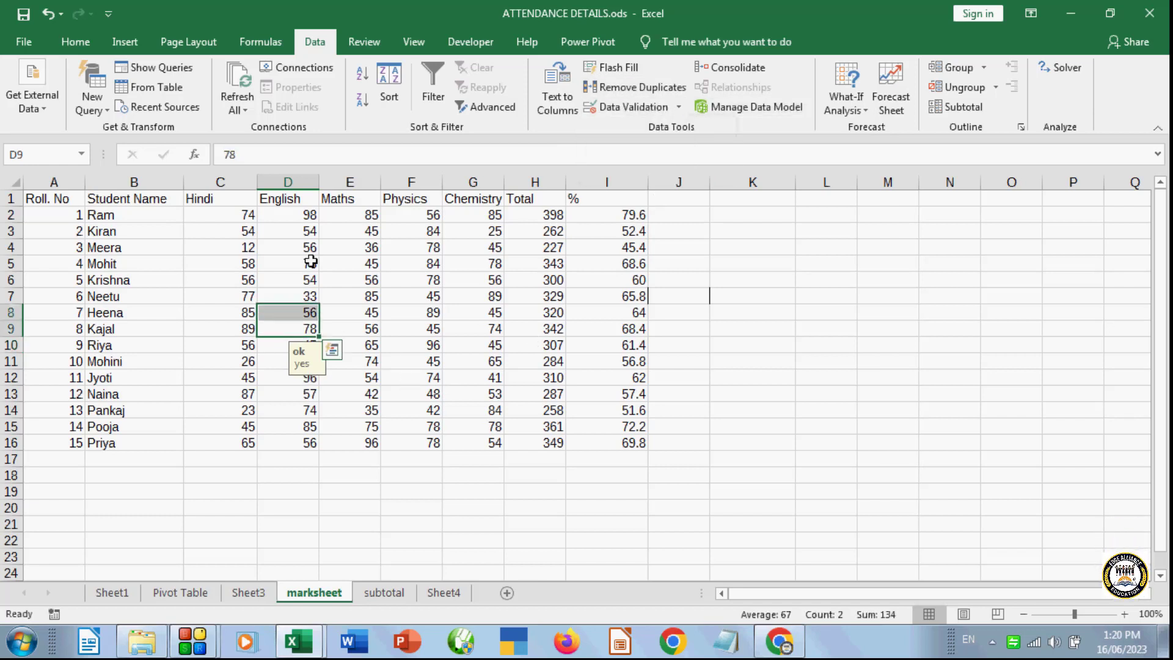
click(310, 262)
drag(369, 357, 418, 345)
click(306, 263)
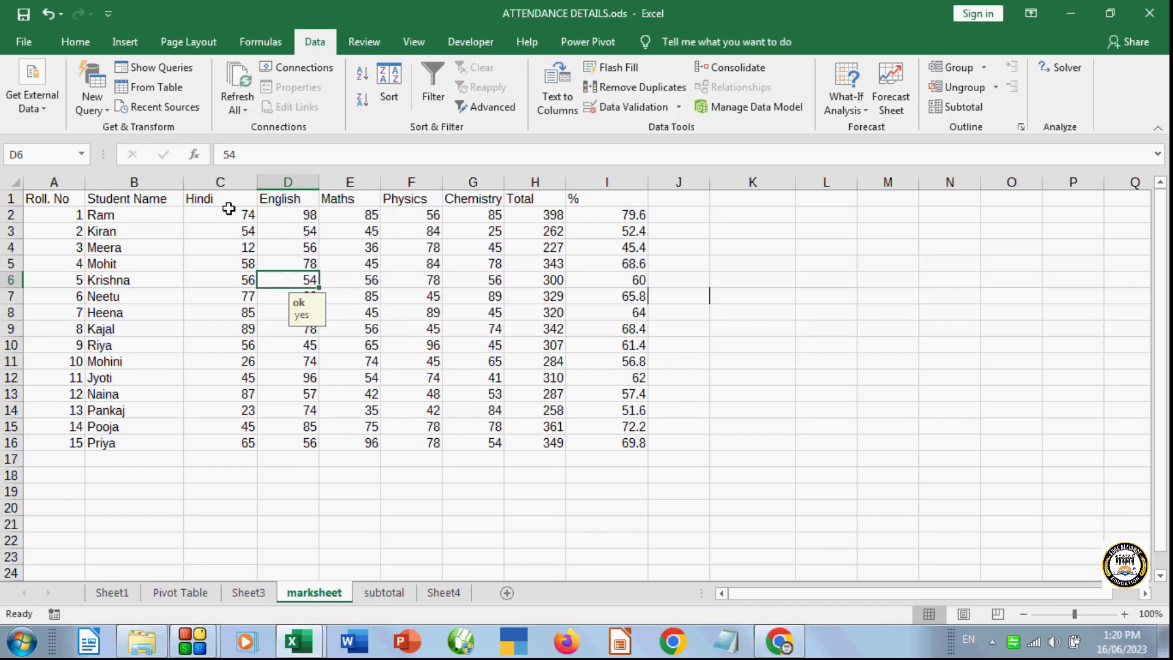
- Clear all data validation settings from the range C2:G17
drag(225, 210, 490, 451)
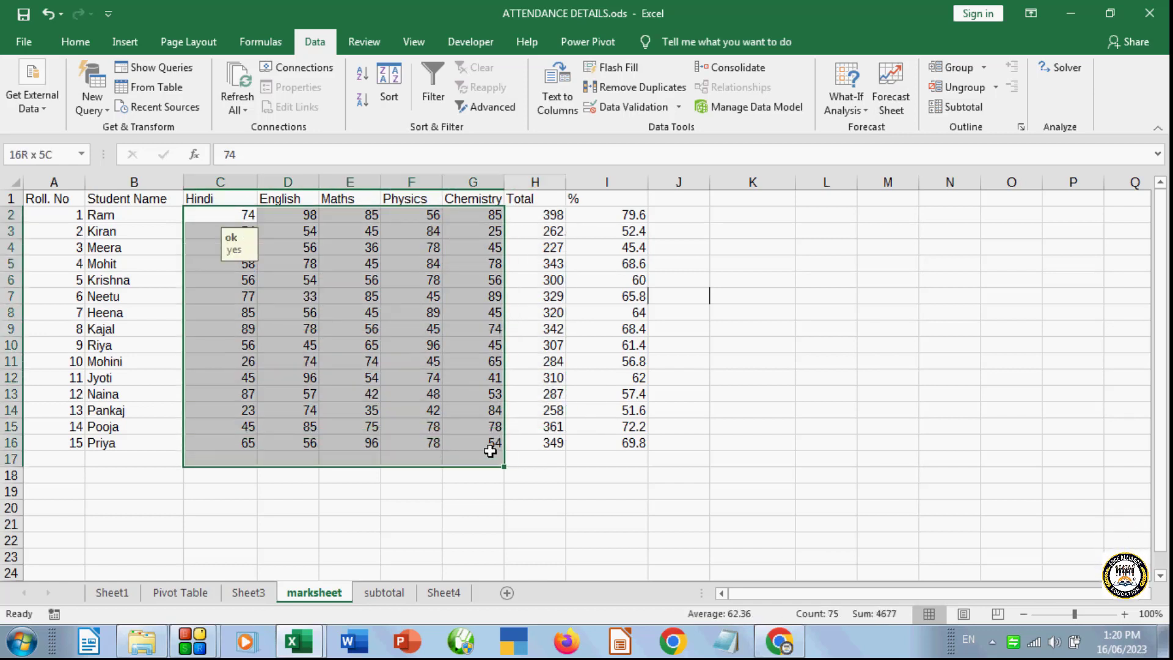
click(643, 104)
click(631, 127)
click(518, 363)
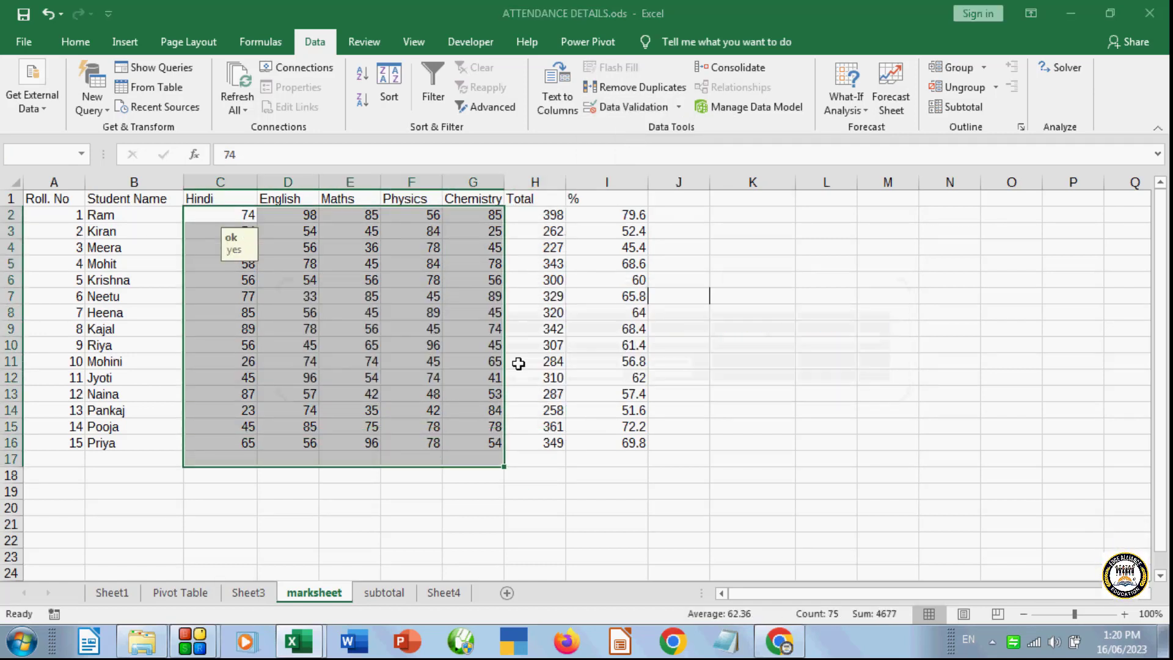
click(690, 403)
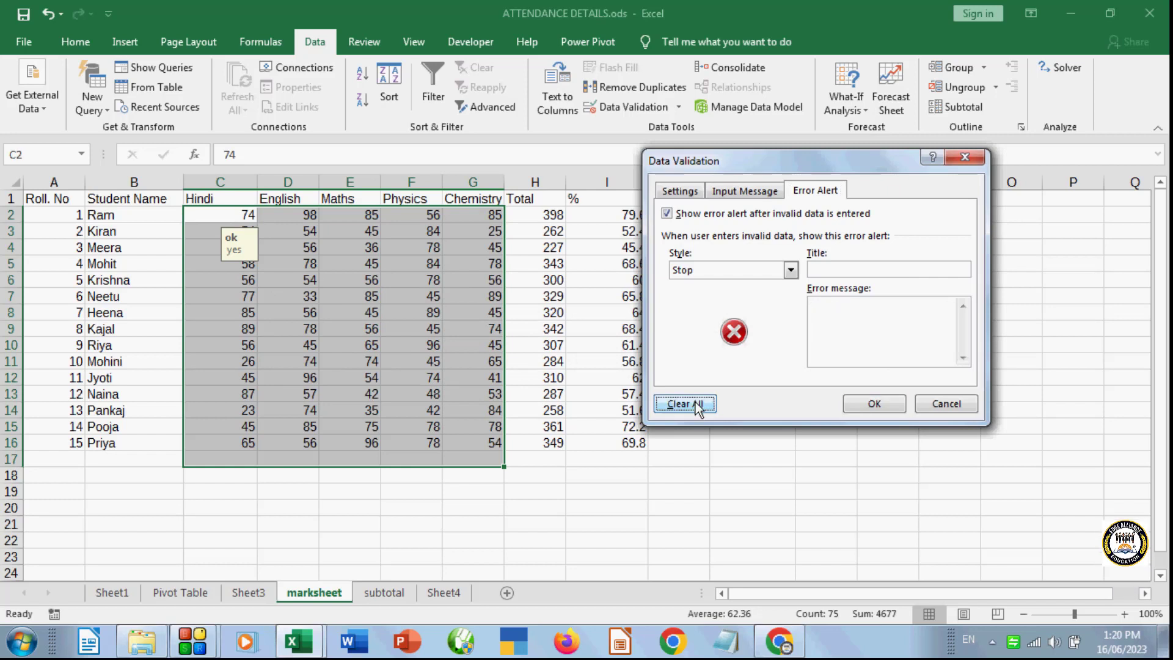
click(902, 406)
drag(412, 356, 387, 333)
click(230, 250)
click(366, 312)
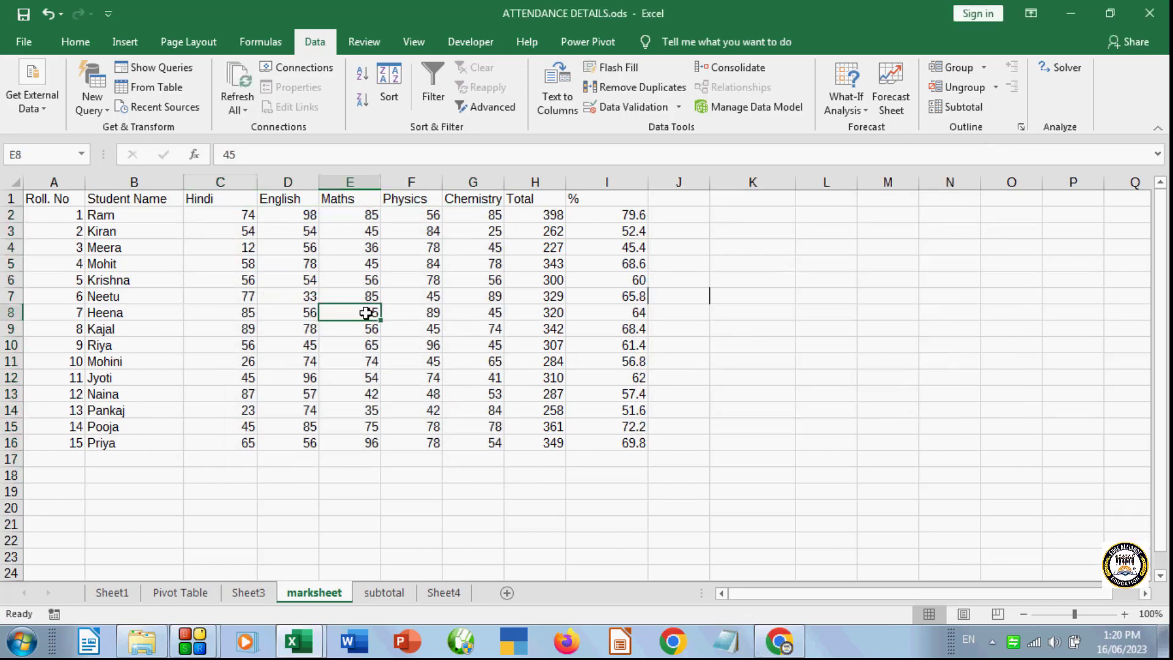
click(859, 330)
click(276, 493)
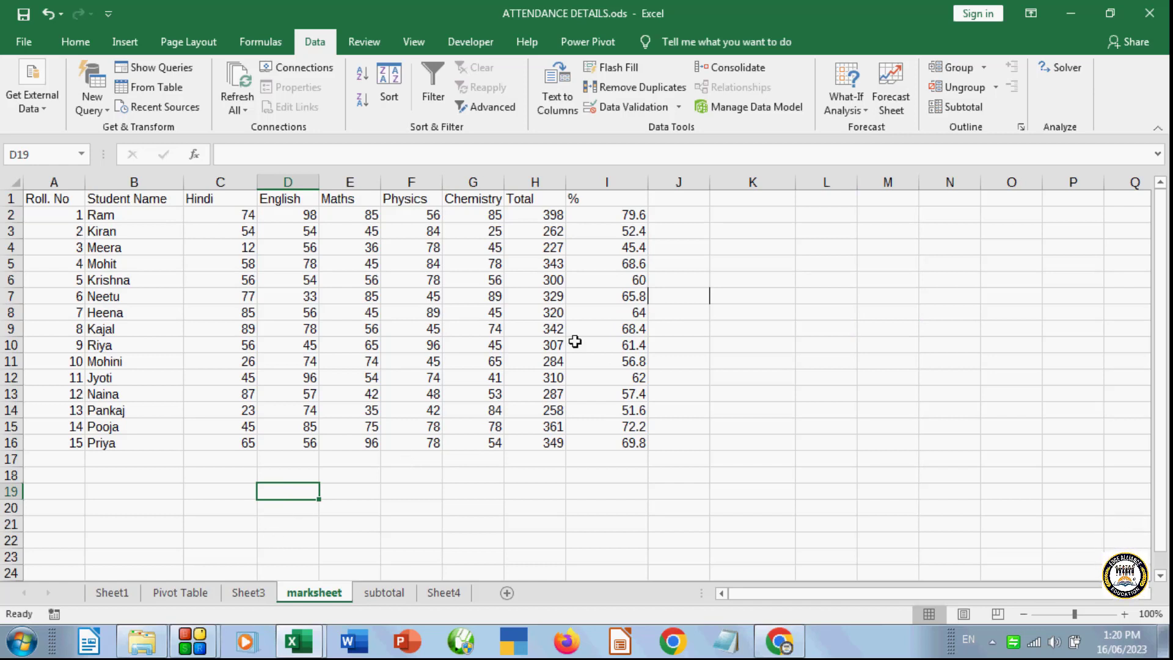
click(752, 295)
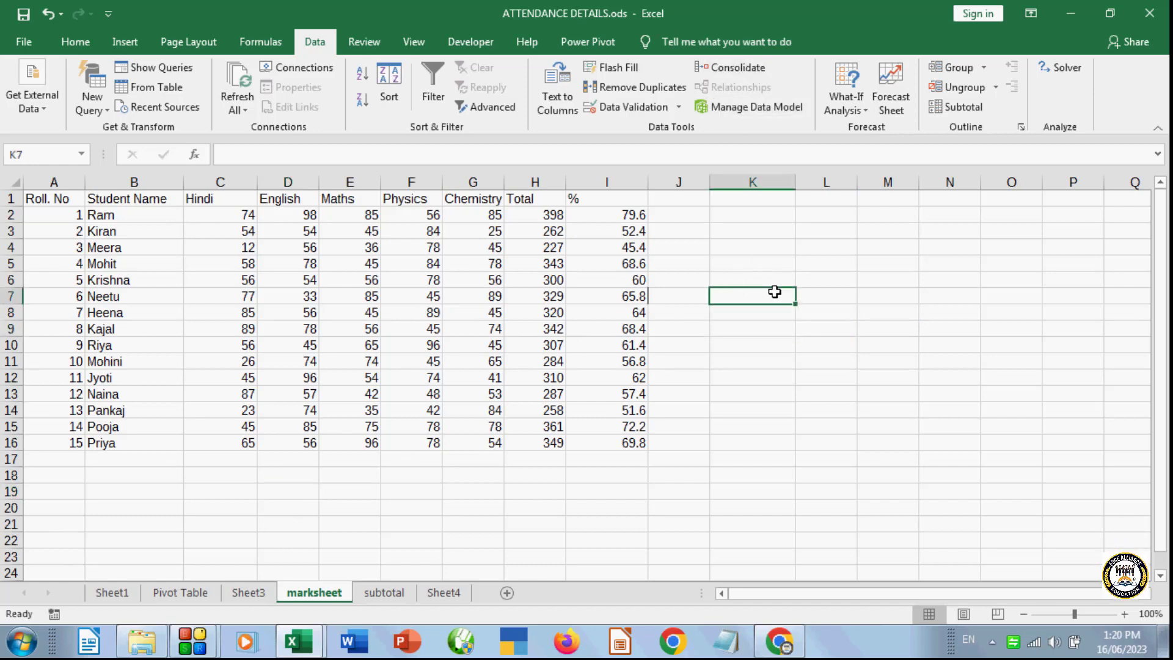
click(689, 493)
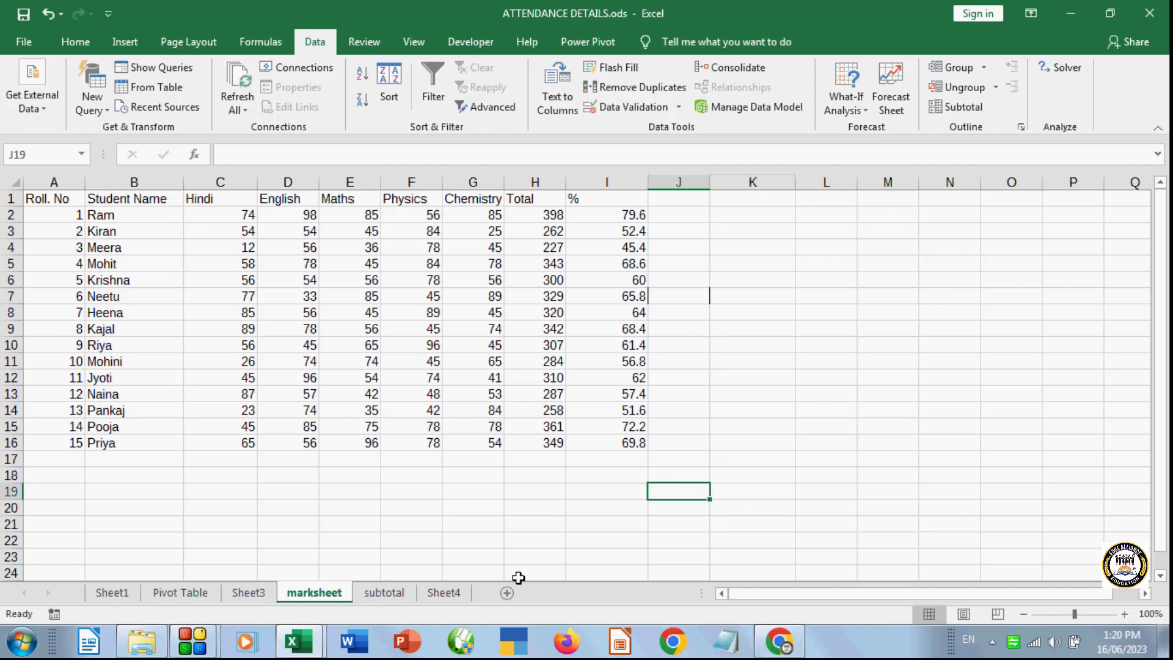
- Look through the marksheet, subtotal, Sheet3 and Sheet4 worksheets for data suitable for consolidation
click(384, 592)
click(334, 590)
click(247, 591)
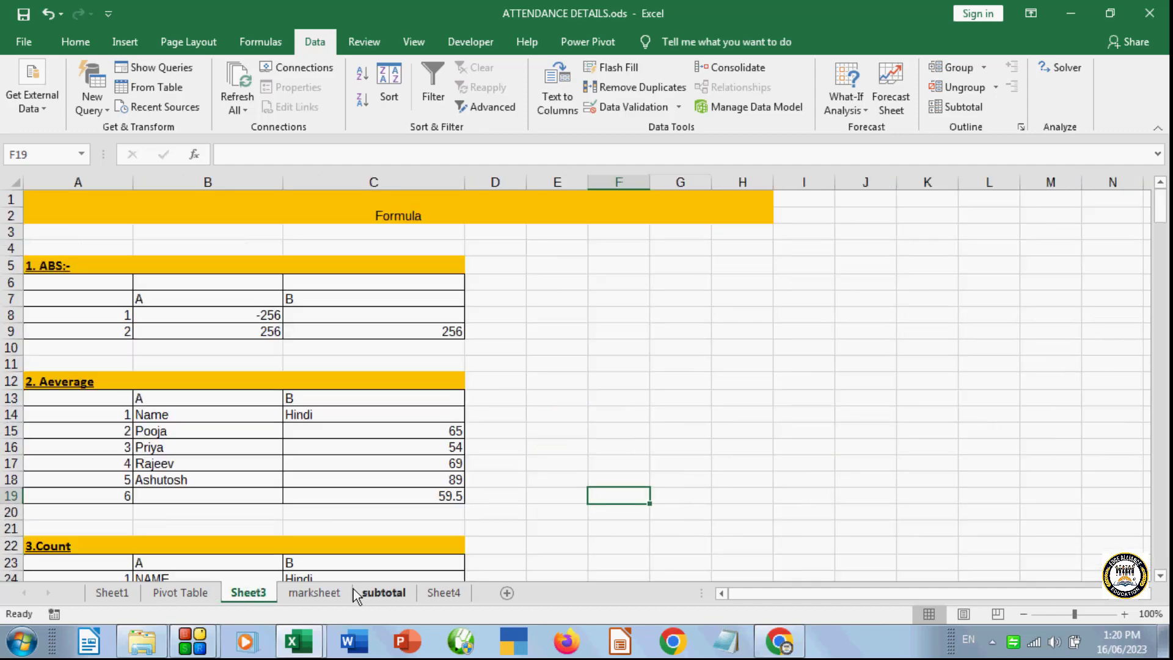
click(348, 590)
click(471, 491)
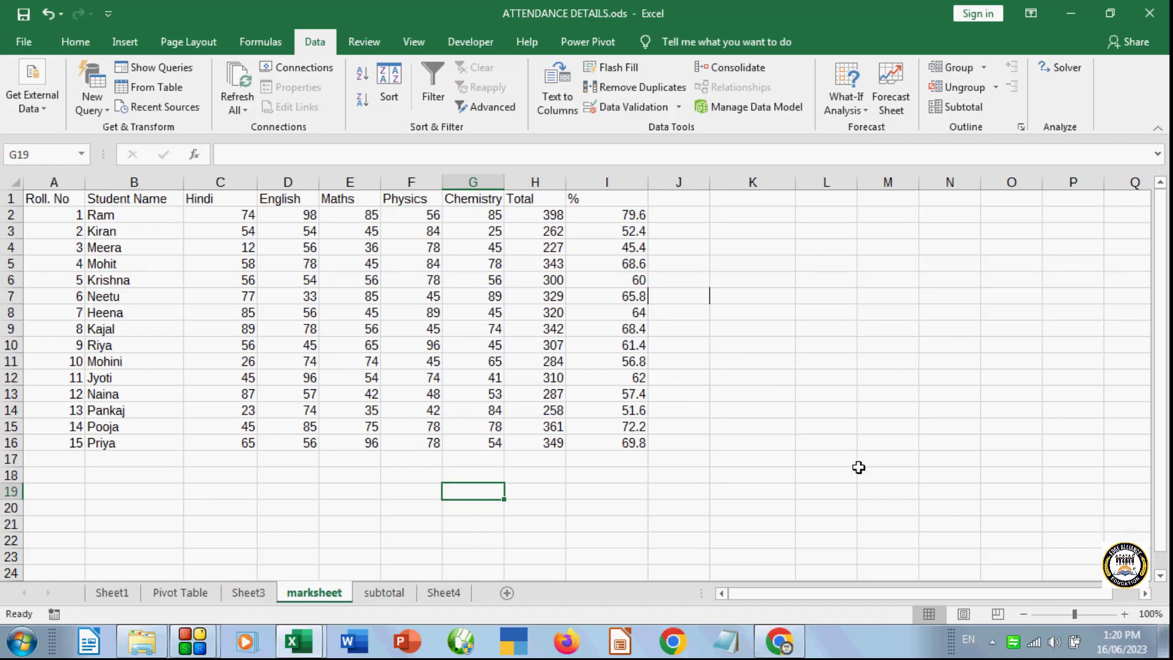
click(400, 526)
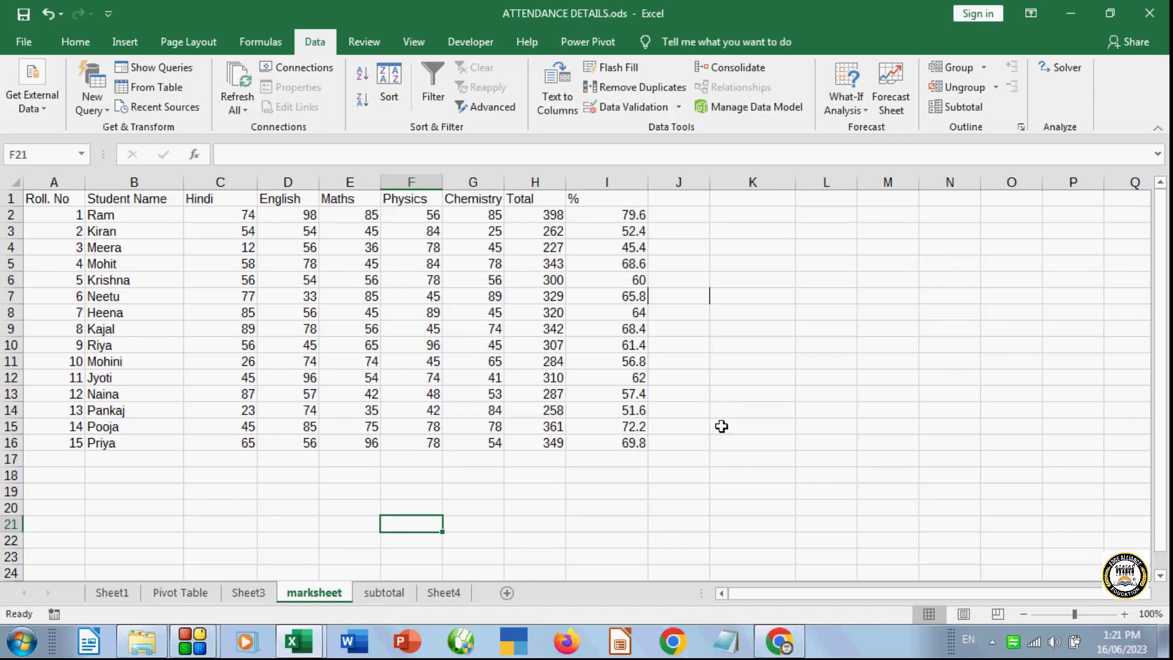
click(629, 489)
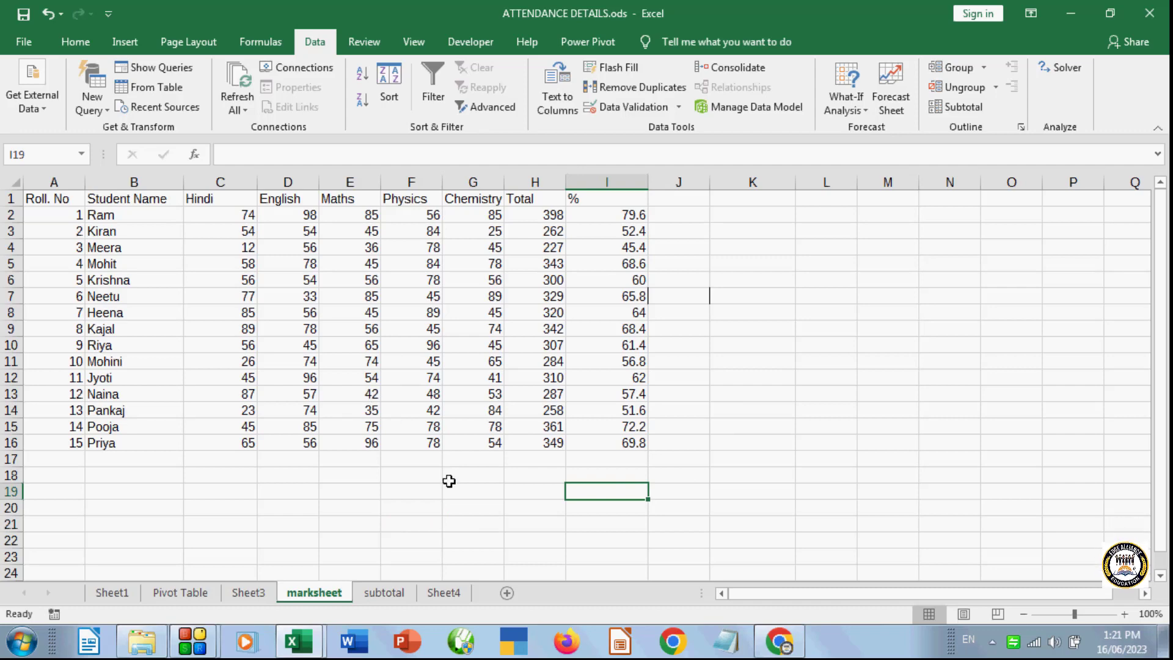
click(369, 598)
click(441, 595)
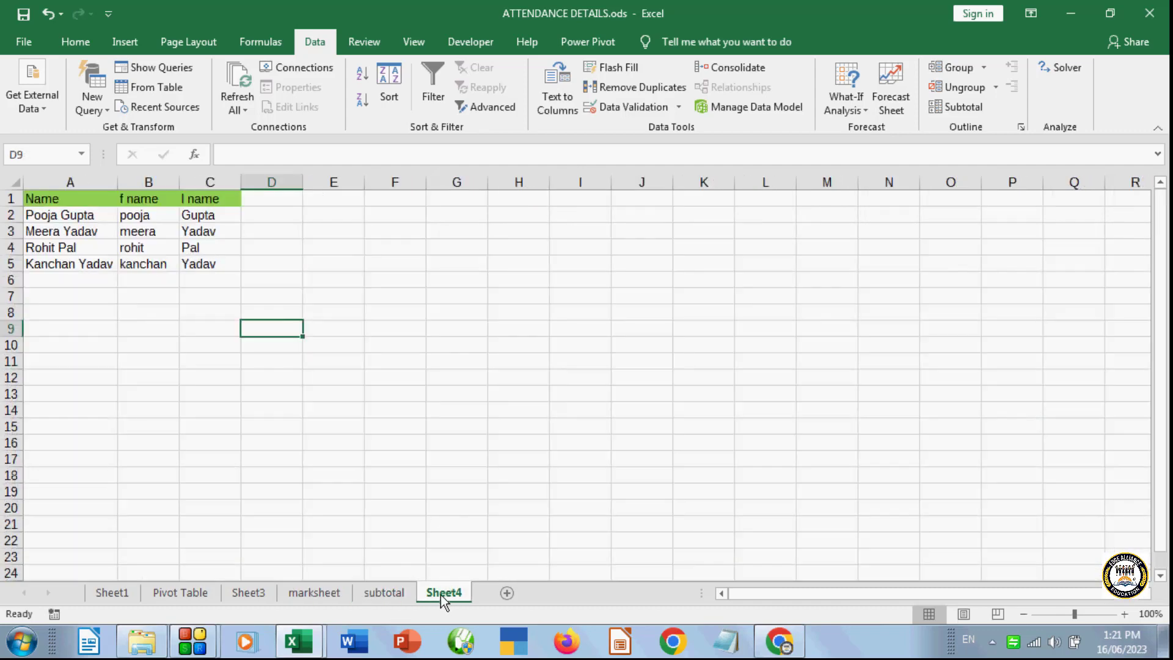
click(311, 592)
click(257, 592)
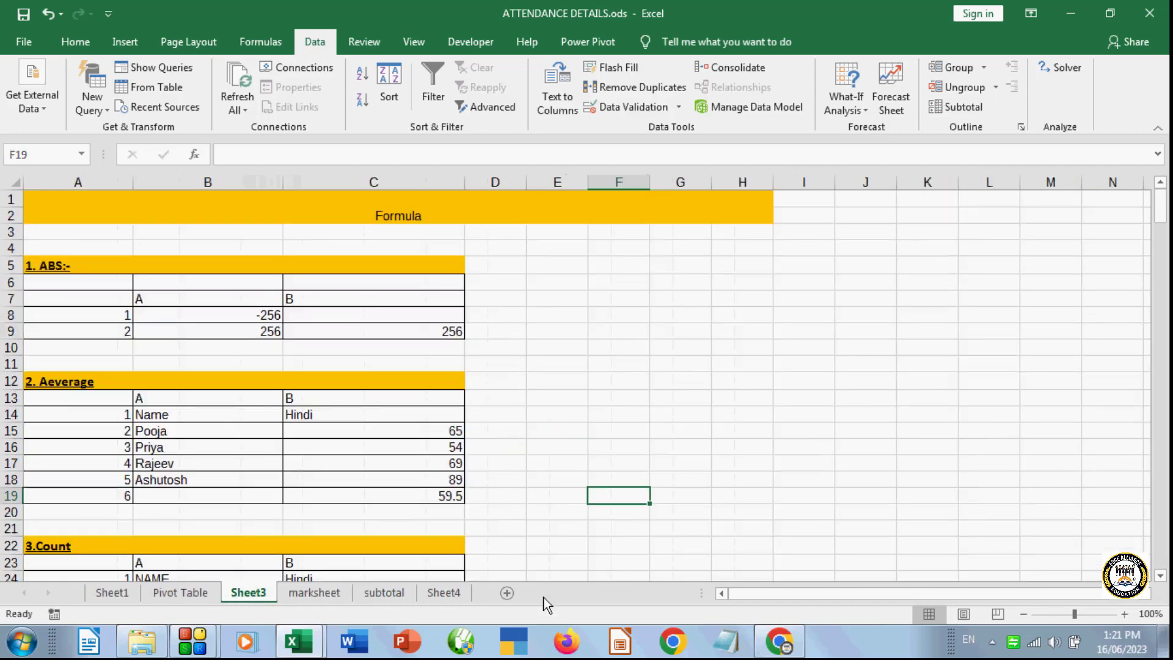
- Insert a new blank worksheet between Sheet3 and marksheet, and view it alongside its neighbouring sheets
click(505, 594)
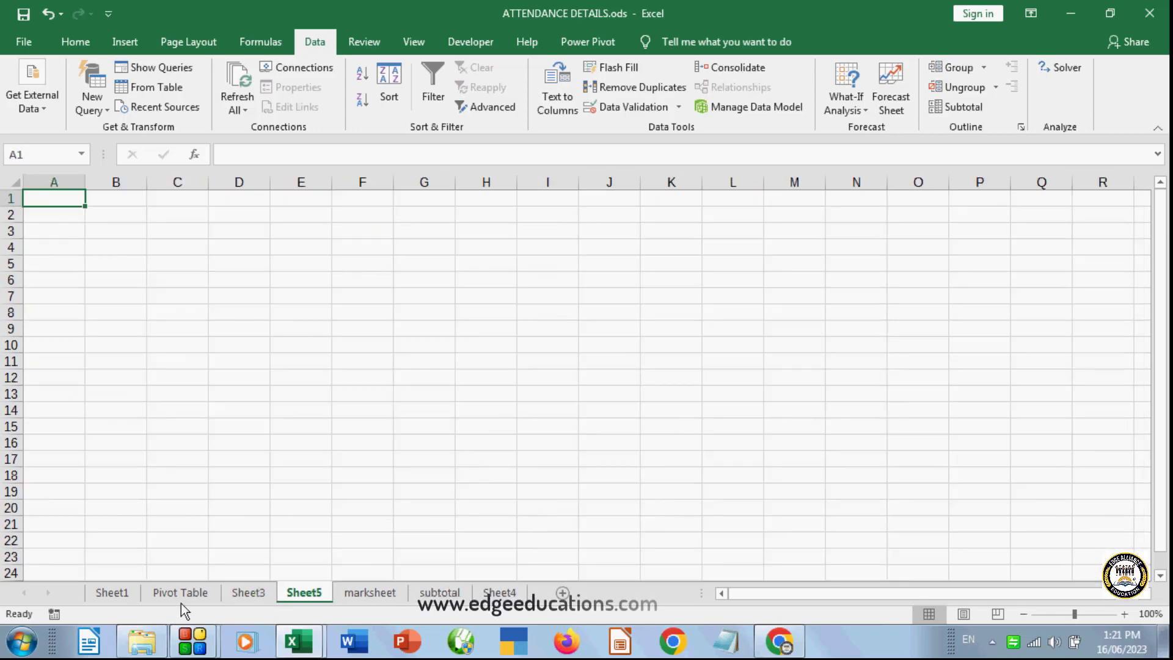
click(213, 594)
click(237, 594)
click(299, 592)
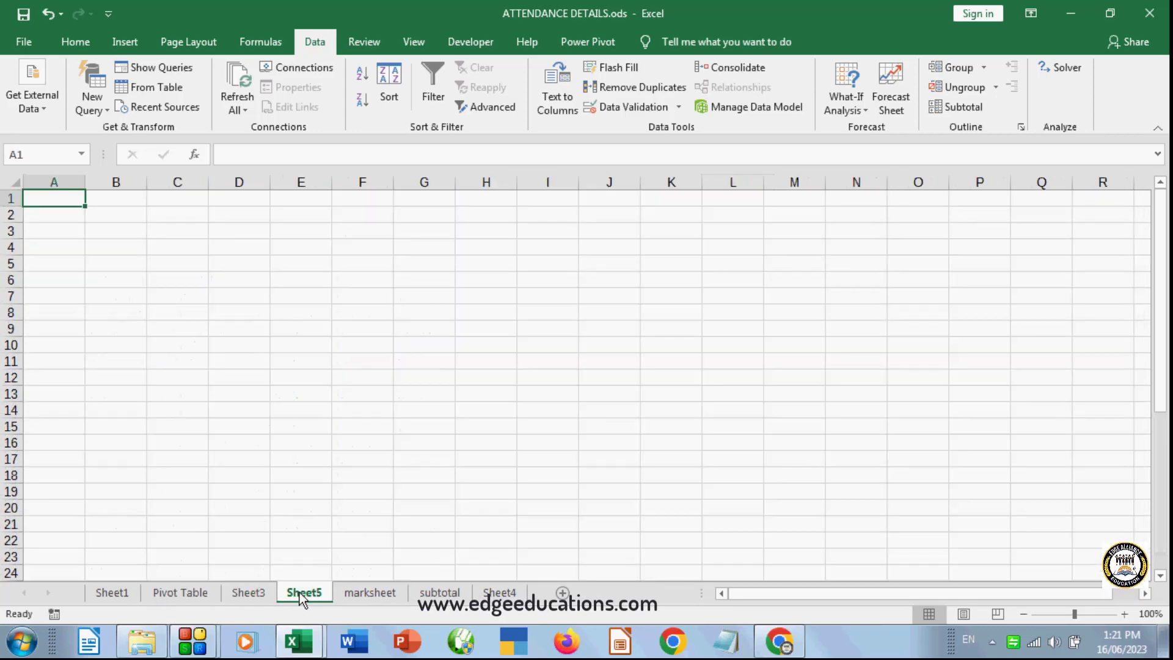
click(363, 593)
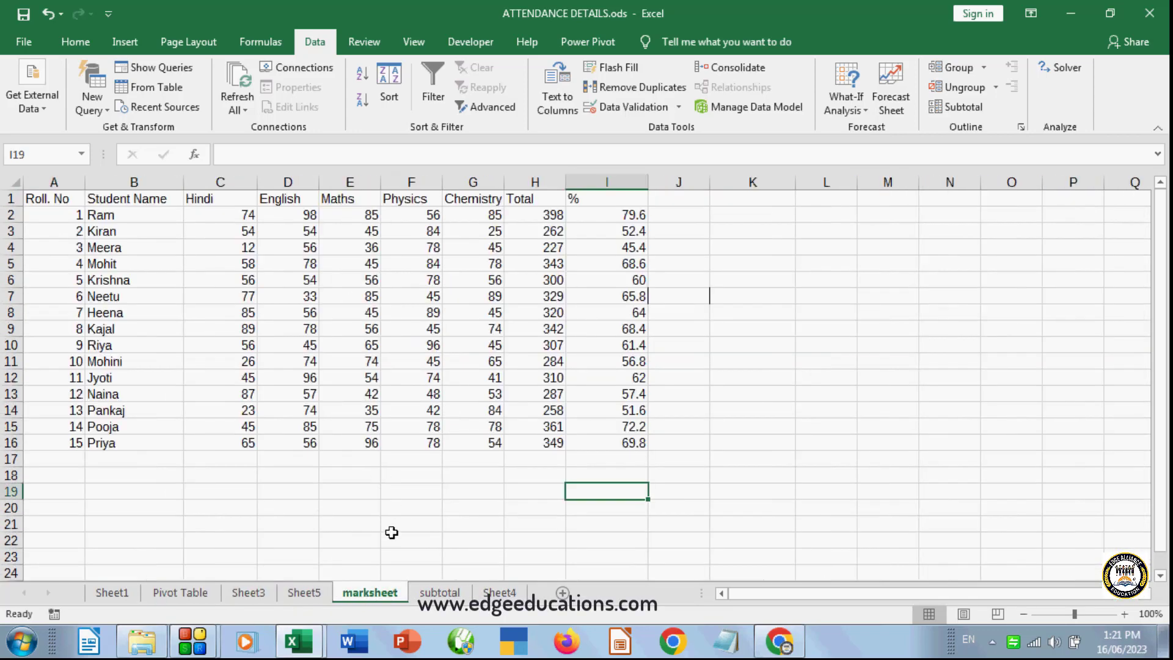
- Enter the values 78, 45, 42, 74, 74 and 55 in cells B23:B28 of the subtotal sheet
click(438, 593)
click(415, 520)
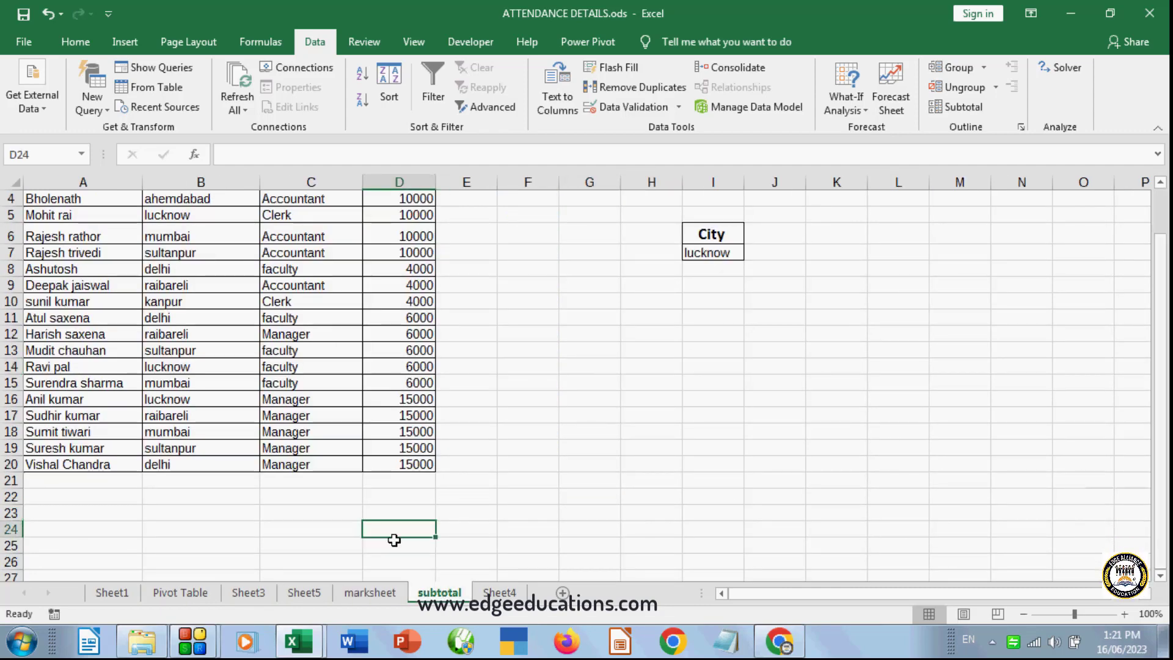
click(237, 510)
text(78)
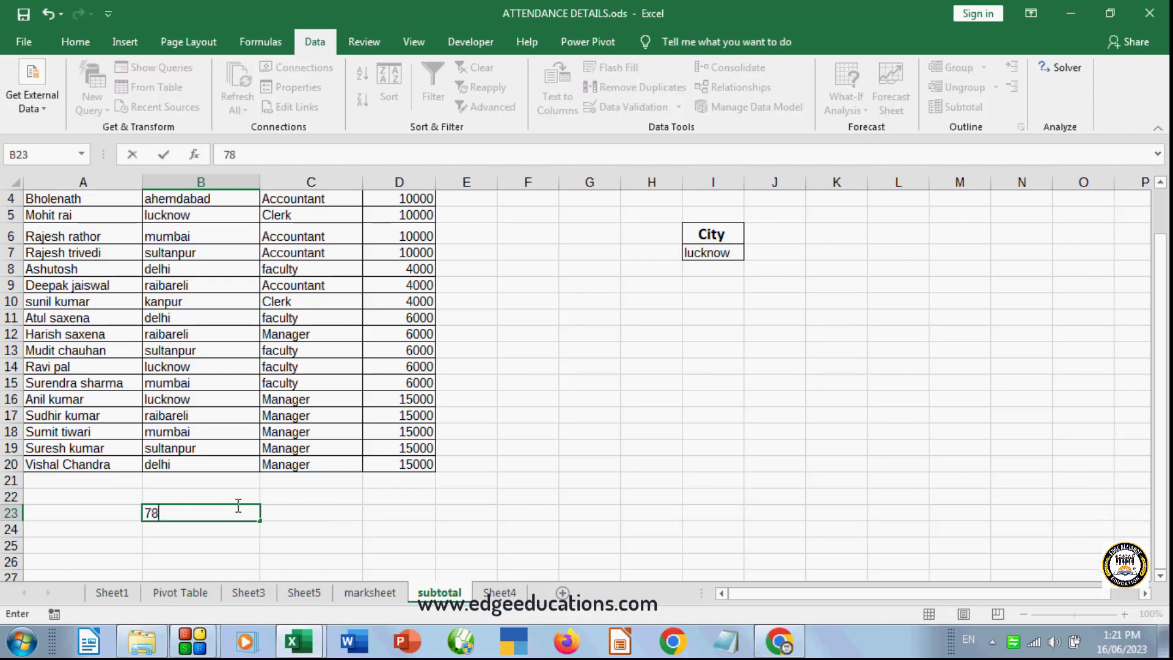
key(Return)
text(45)
key(Return)
text(42)
key(Return)
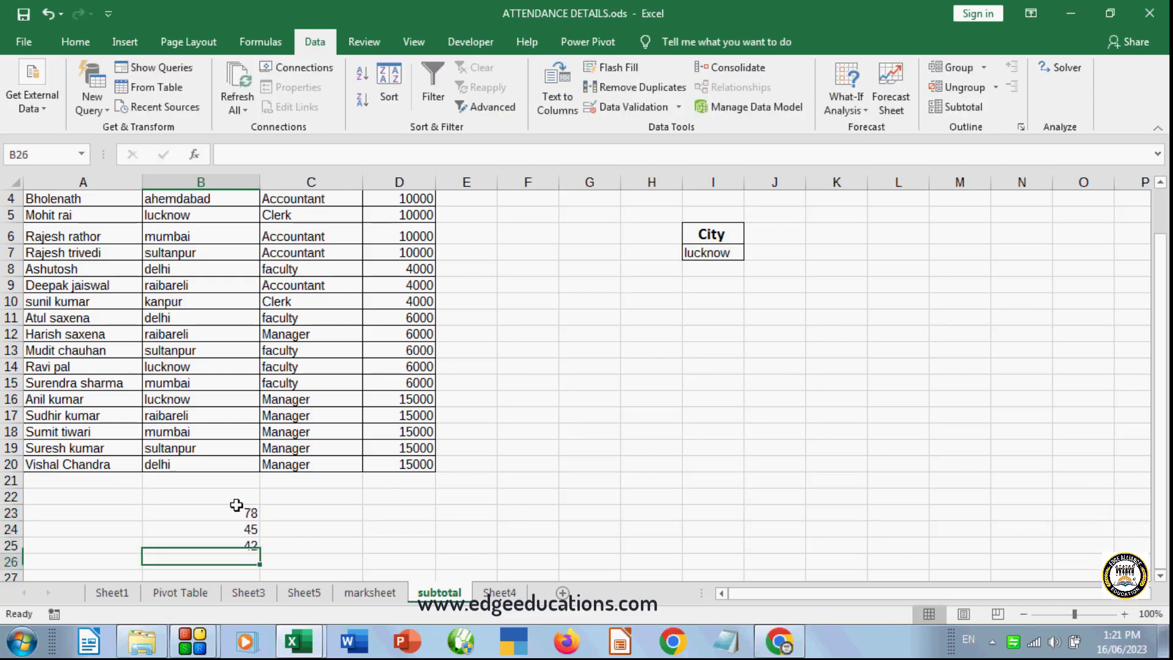
text(74)
key(Return)
text(74)
key(Return)
text(55)
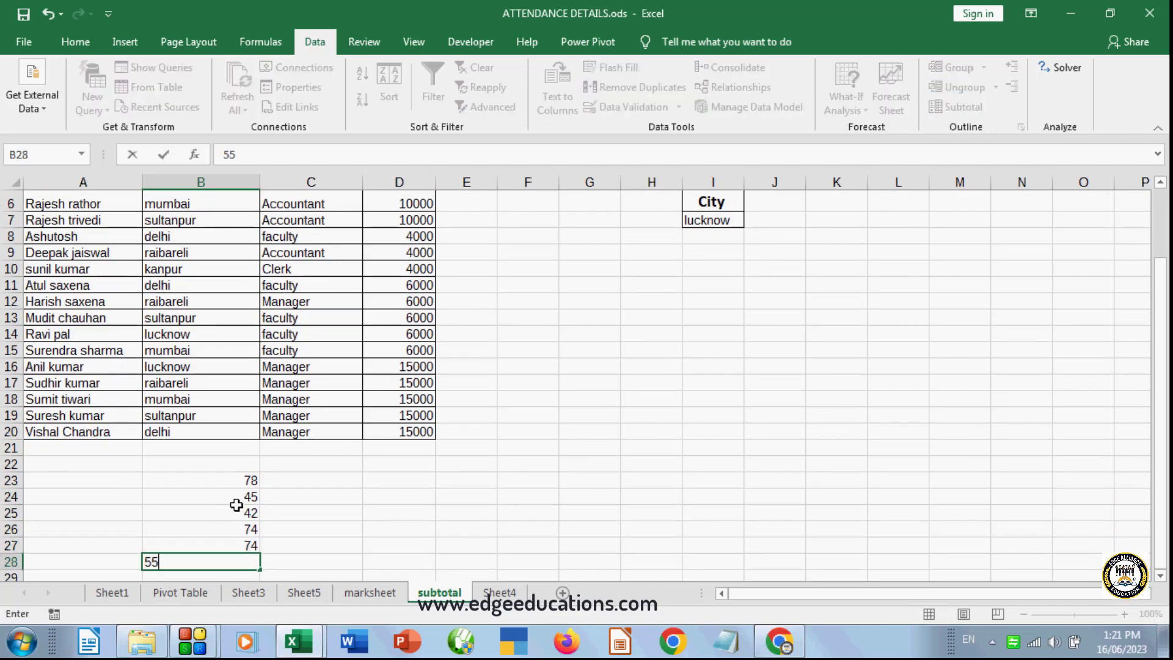
key(Return)
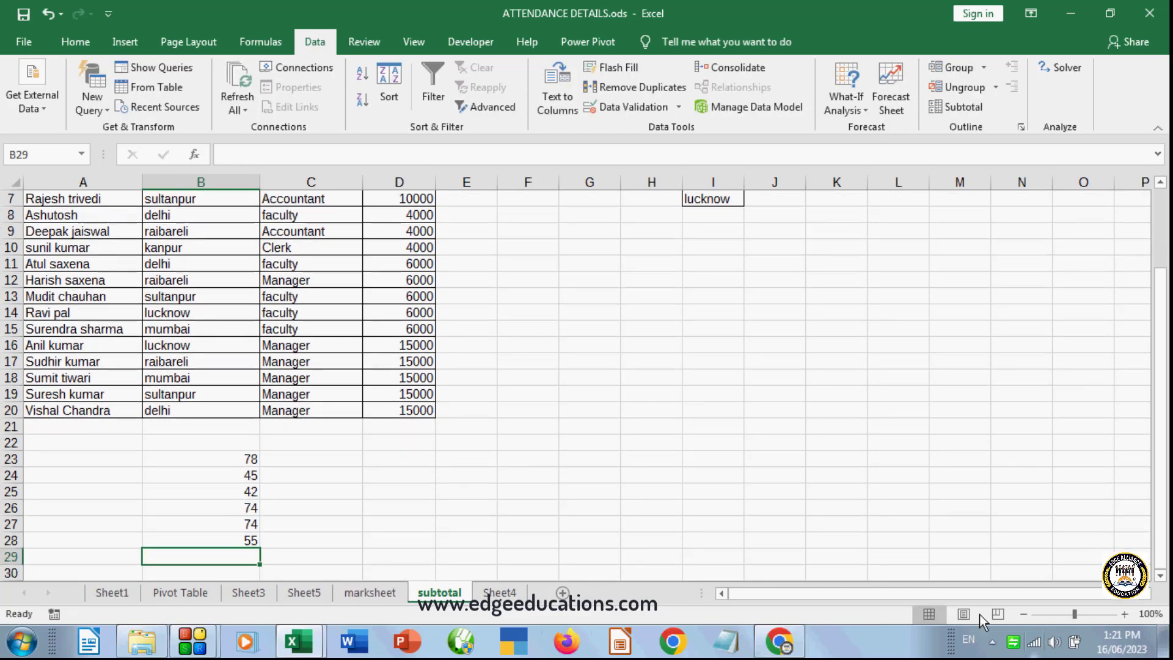
click(642, 437)
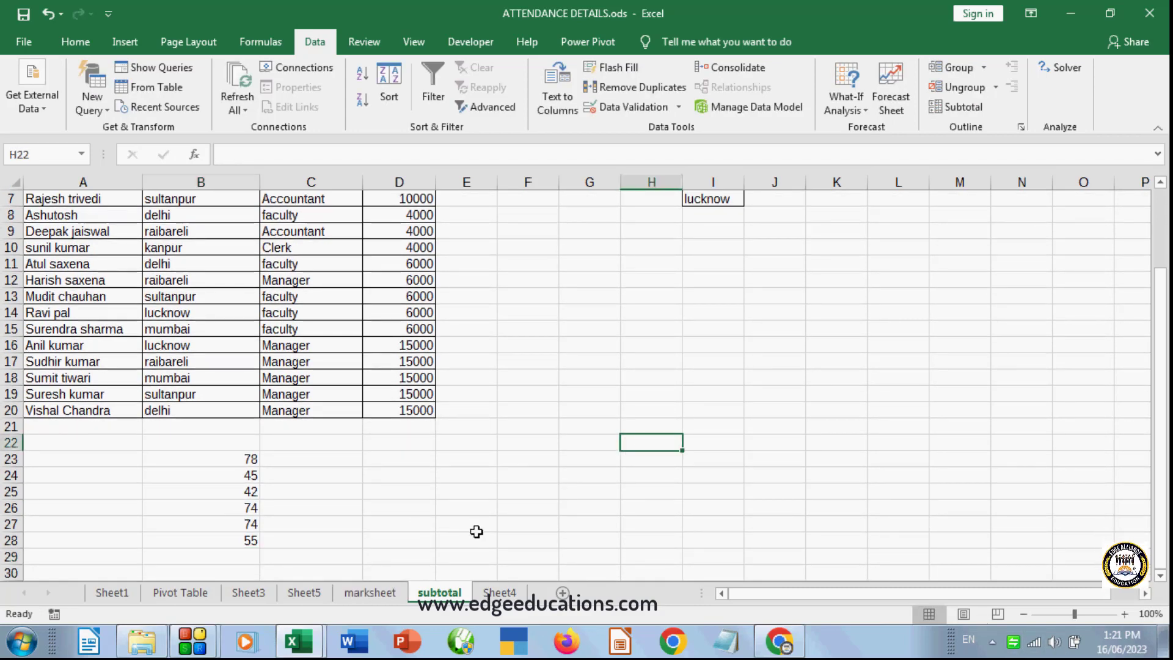
- Compare the contents of the Sheet3, marksheet, subtotal and Sheet4 worksheets
click(232, 592)
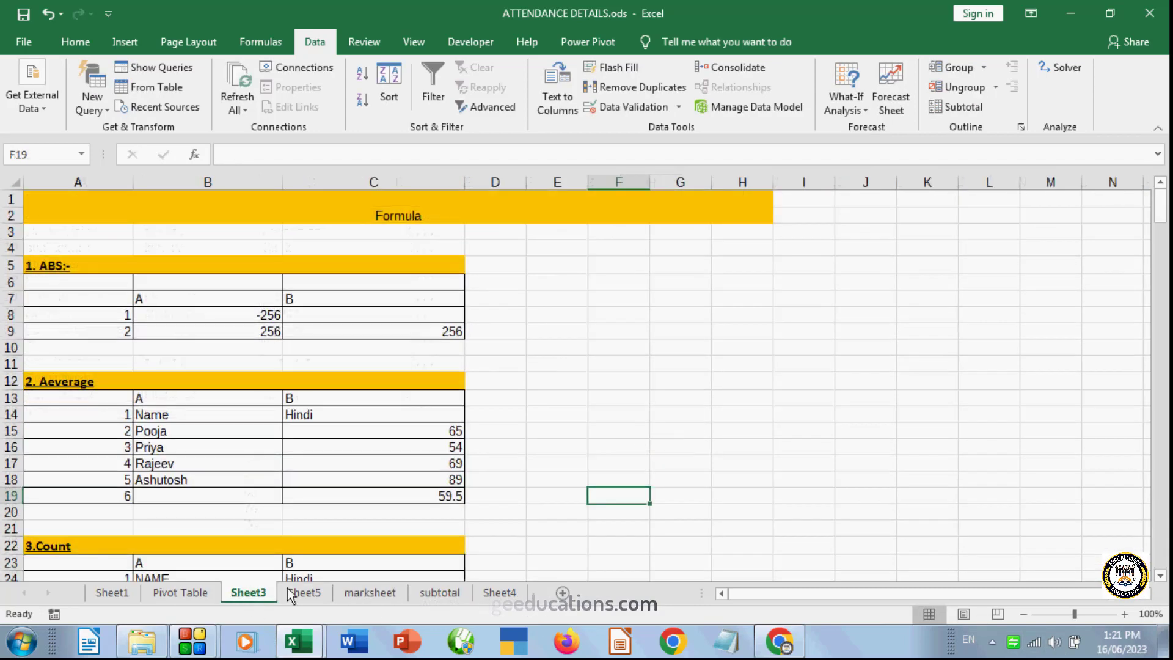
click(366, 592)
click(446, 593)
click(366, 593)
click(513, 592)
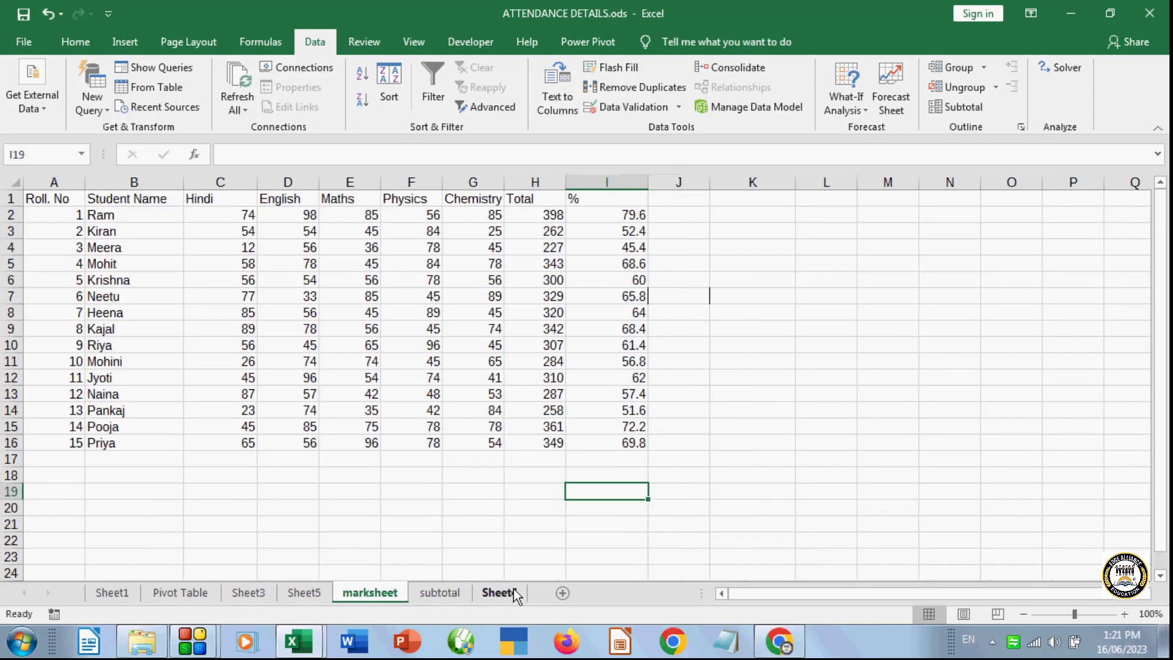
click(446, 593)
click(396, 593)
click(506, 592)
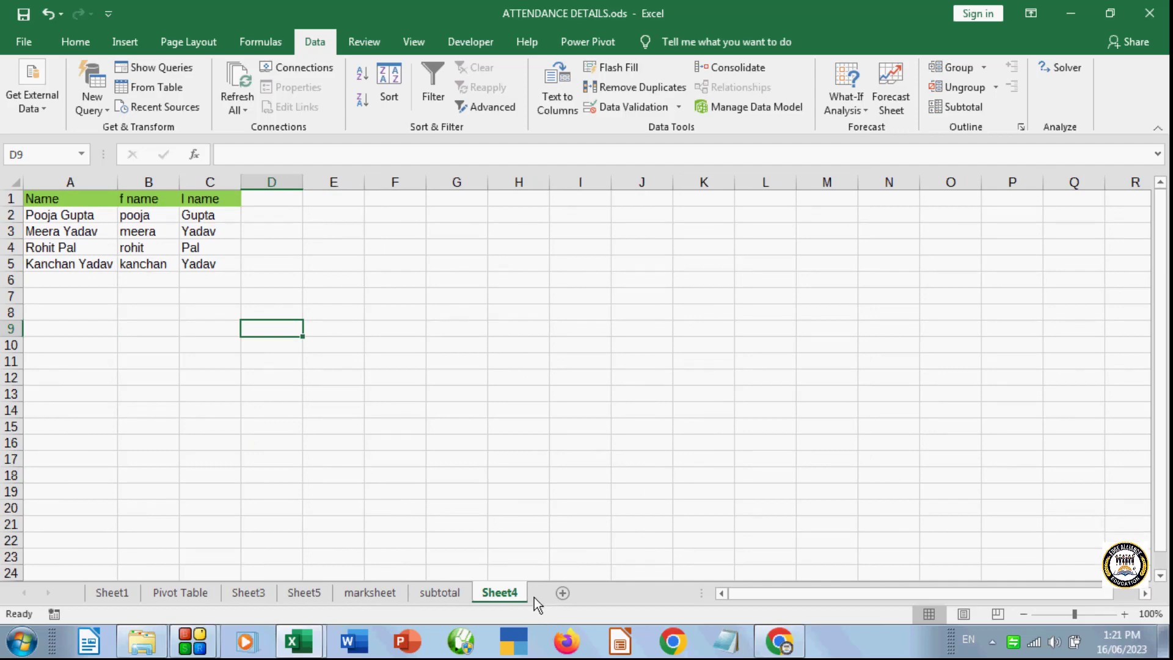
- Insert another blank worksheet after Sheet4
click(453, 593)
click(521, 596)
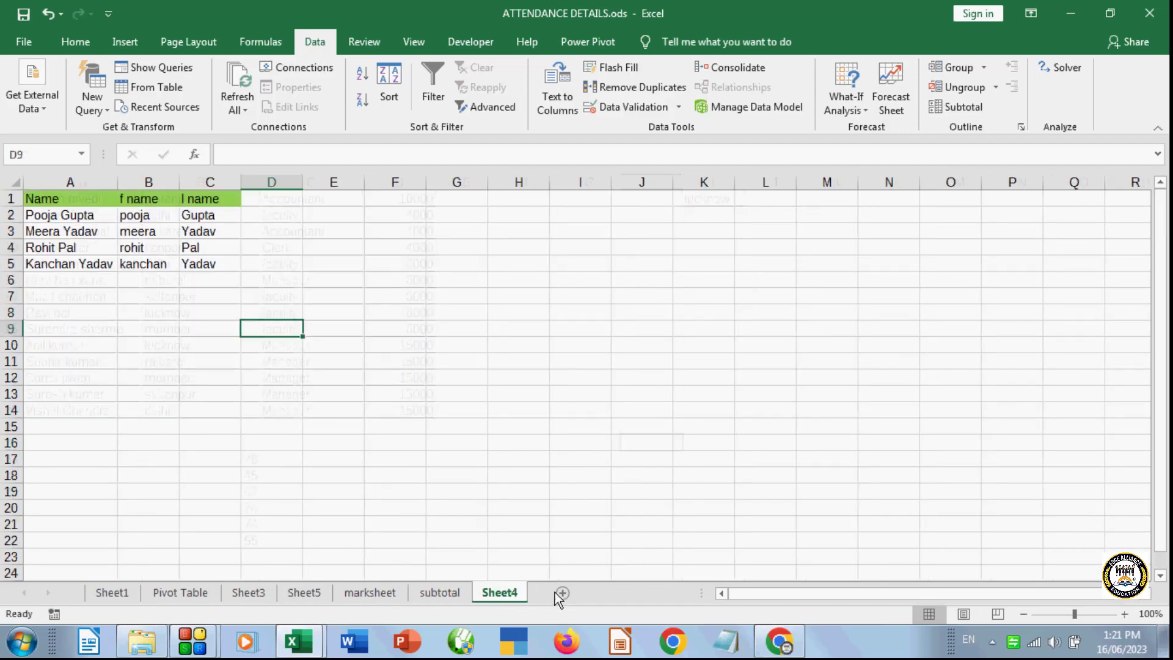
click(558, 592)
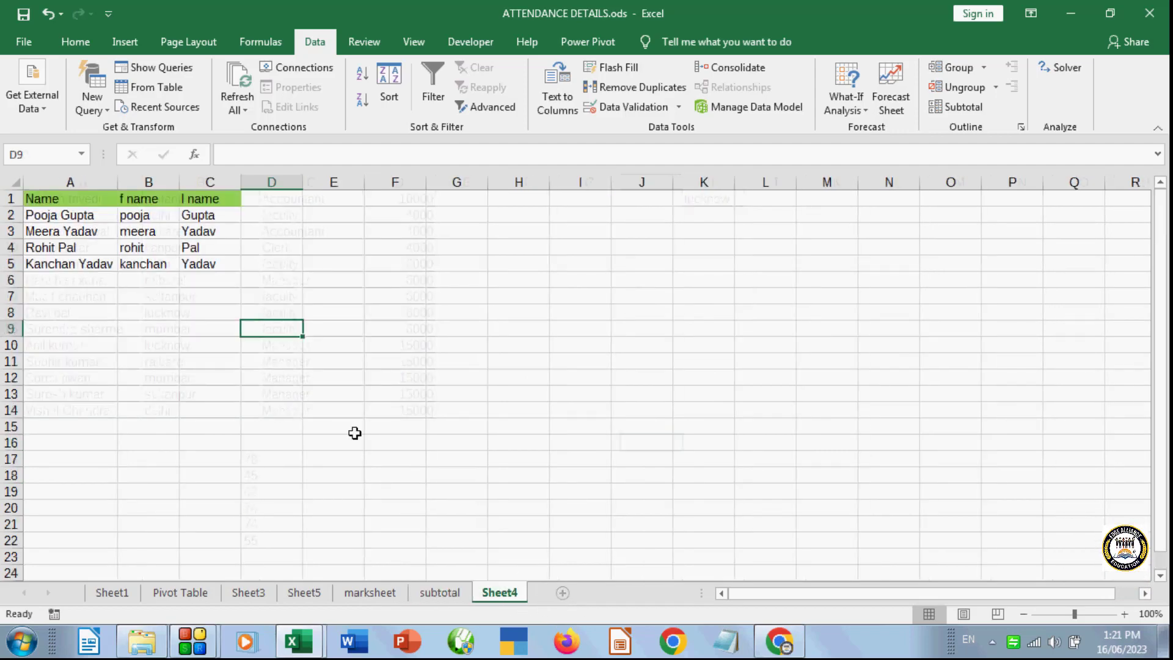
- Start a consolidation at cell I19 of the marksheet sheet, using the Sum function
click(390, 594)
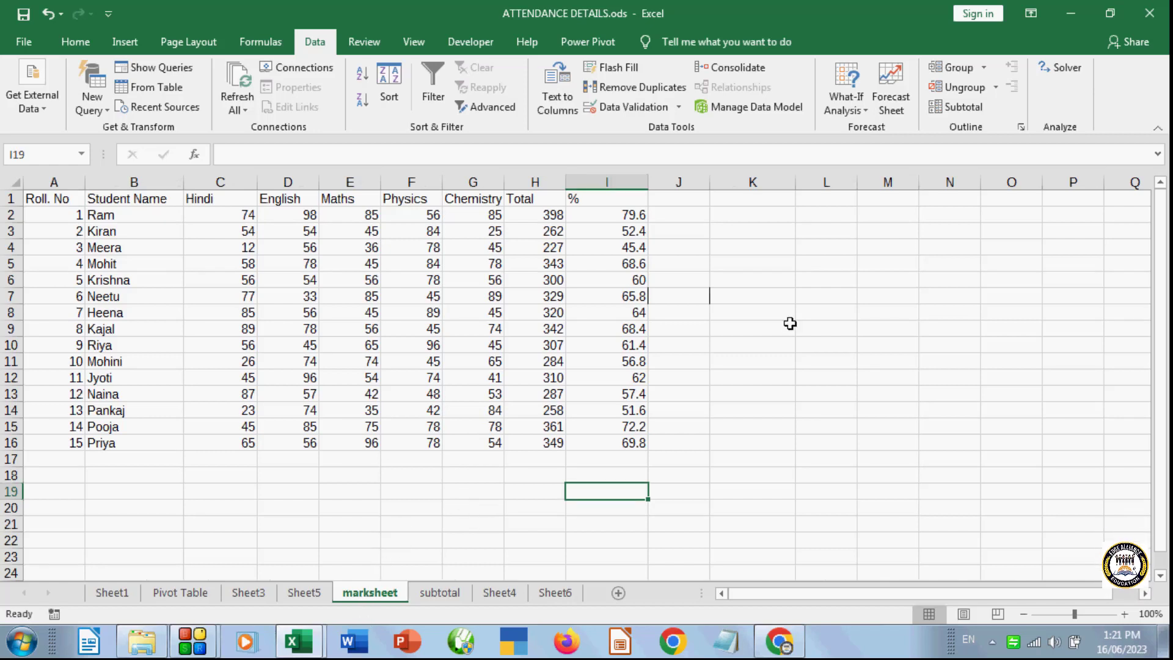
click(757, 67)
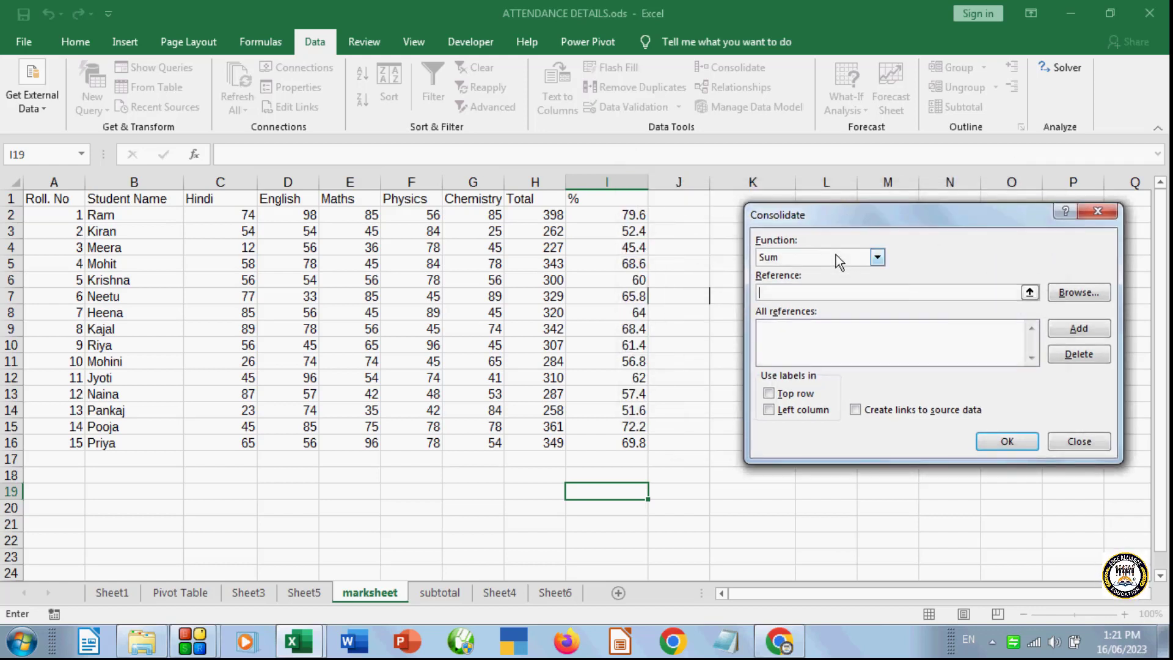
click(836, 255)
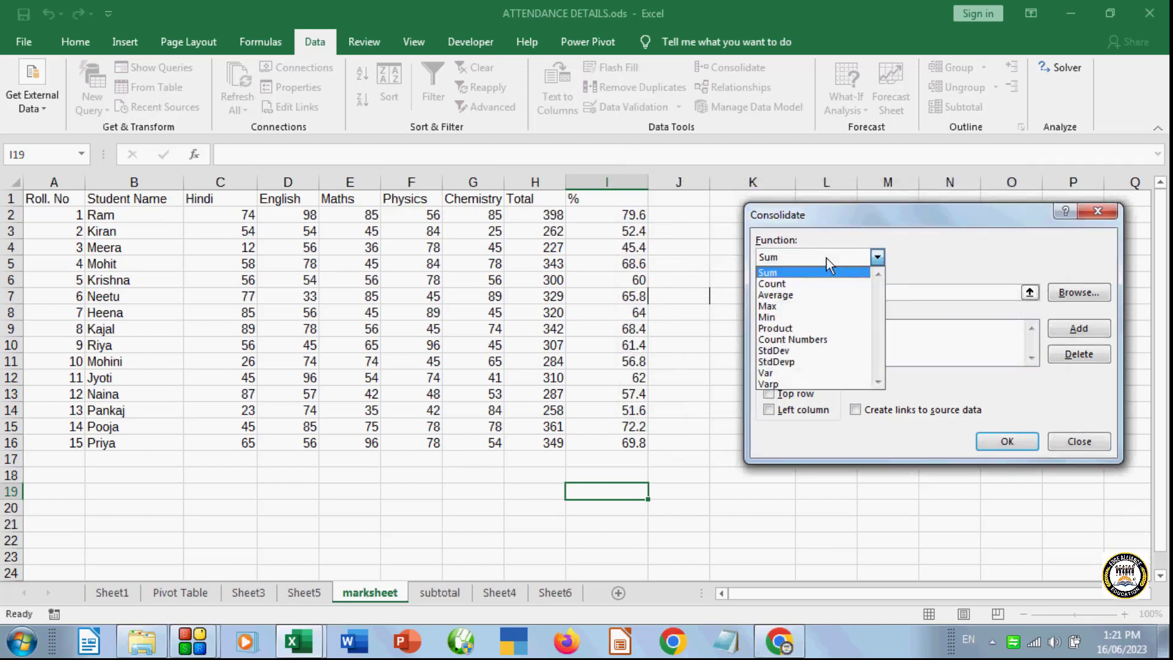
click(775, 273)
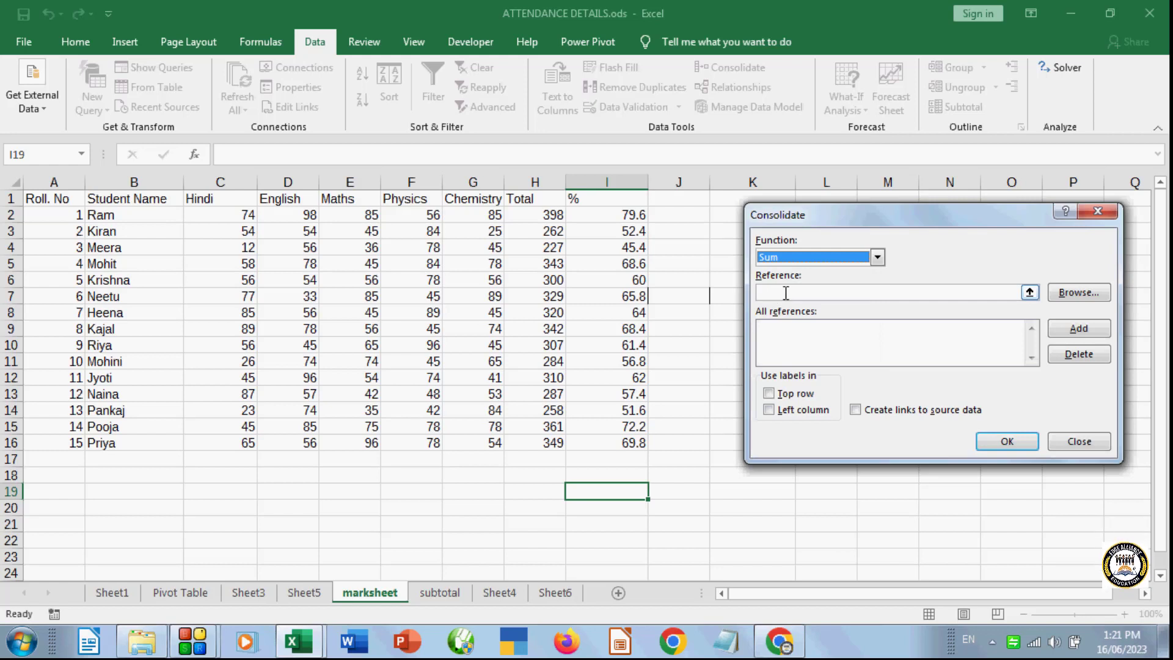
- Add the Maths marks in E11:E16 of the marksheet sheet as the first consolidation reference
click(786, 292)
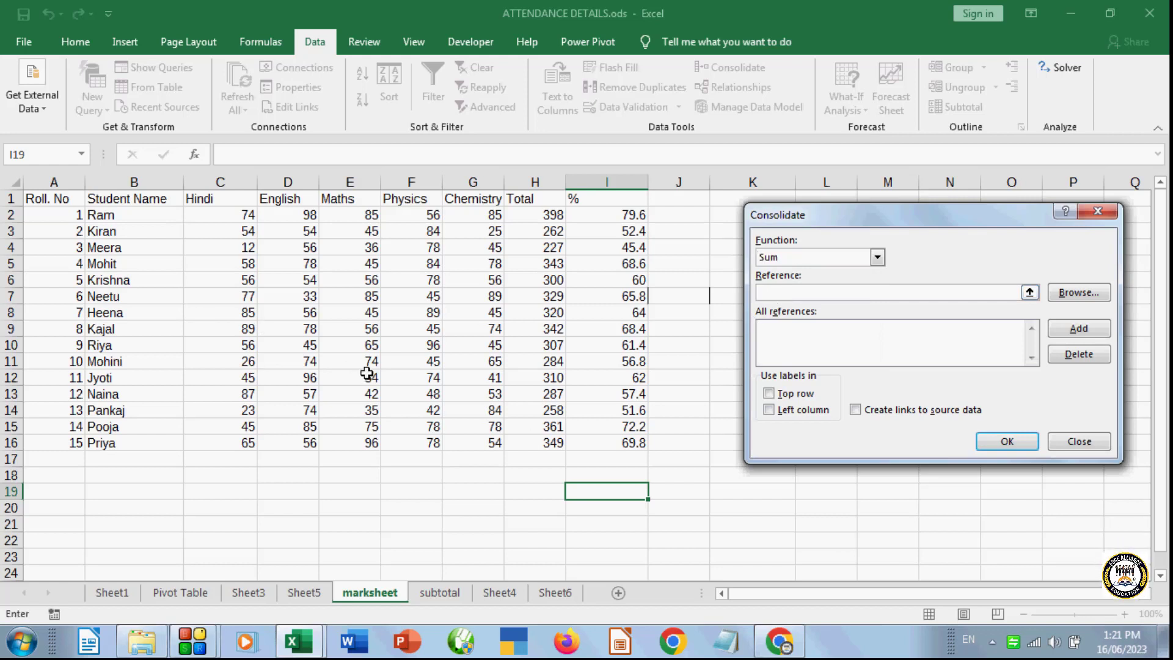
drag(367, 361, 365, 379)
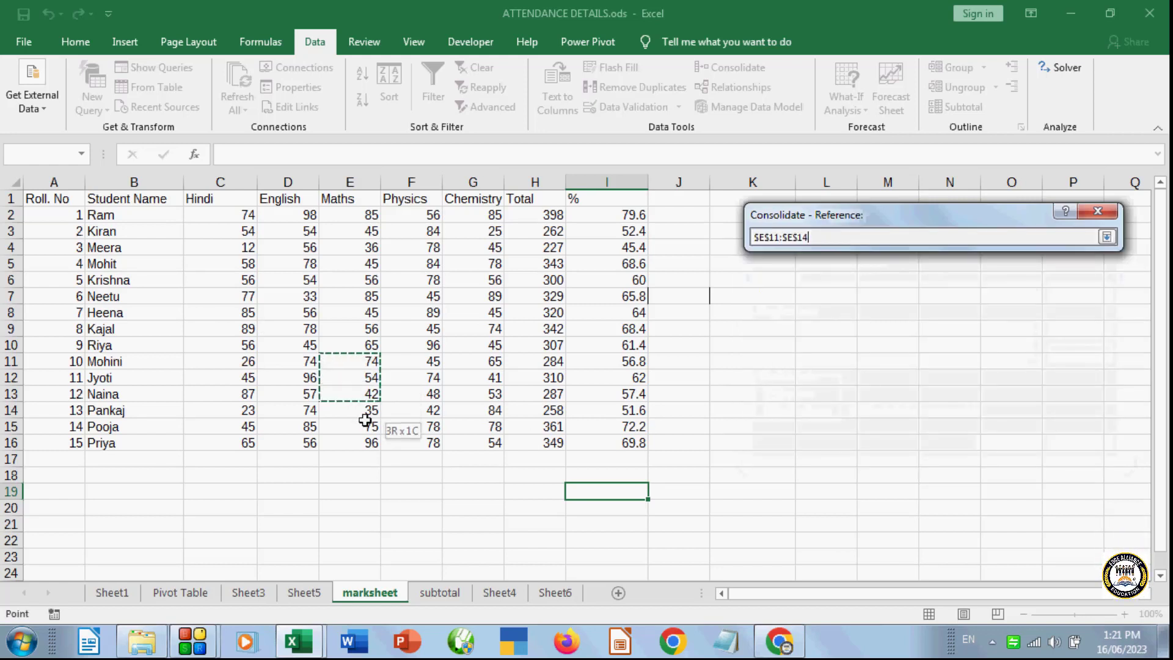
drag(365, 419, 367, 443)
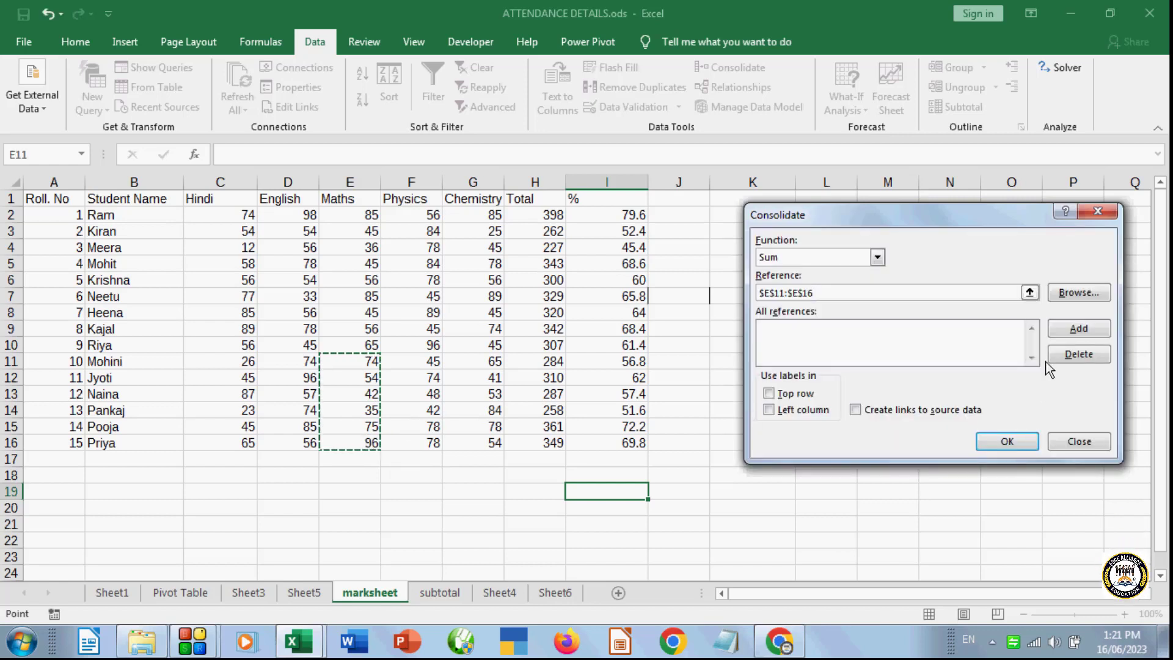
click(1063, 333)
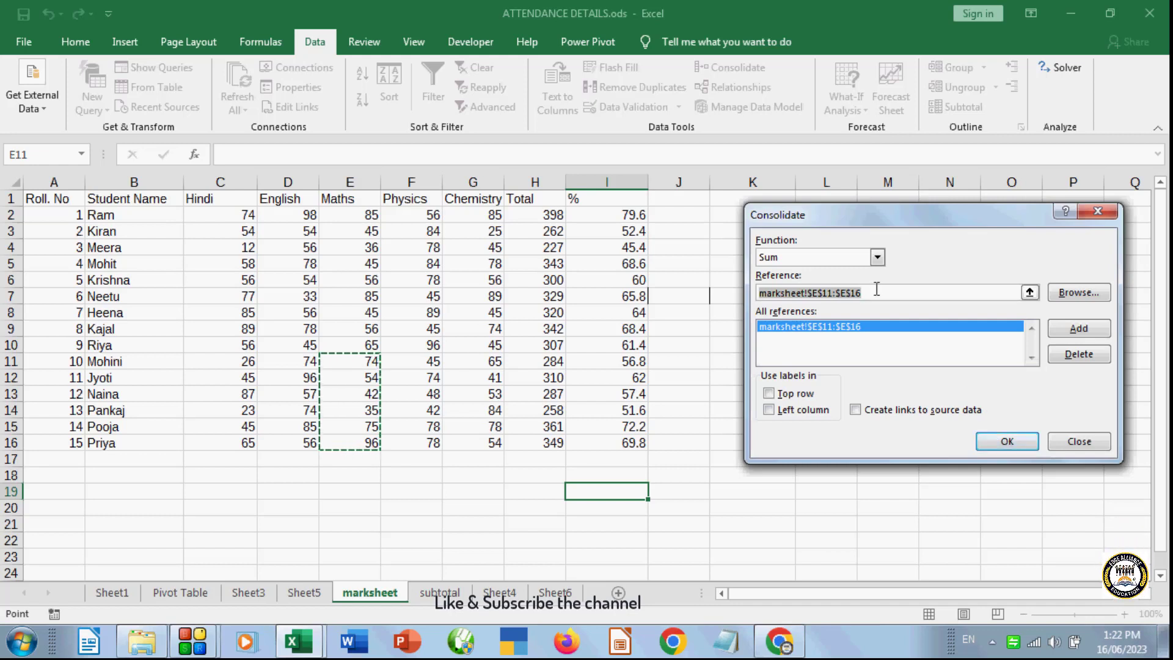
- Add range B23:B28 of the subtotal sheet as the second reference and run the consolidation
key(BackSpace)
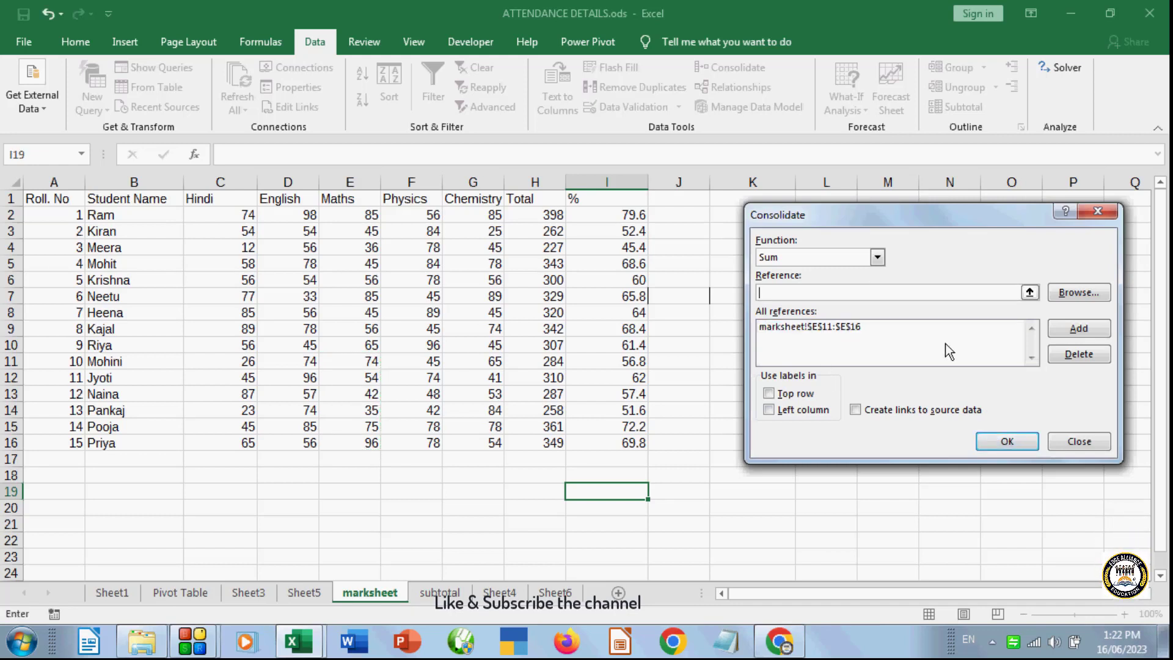
click(435, 596)
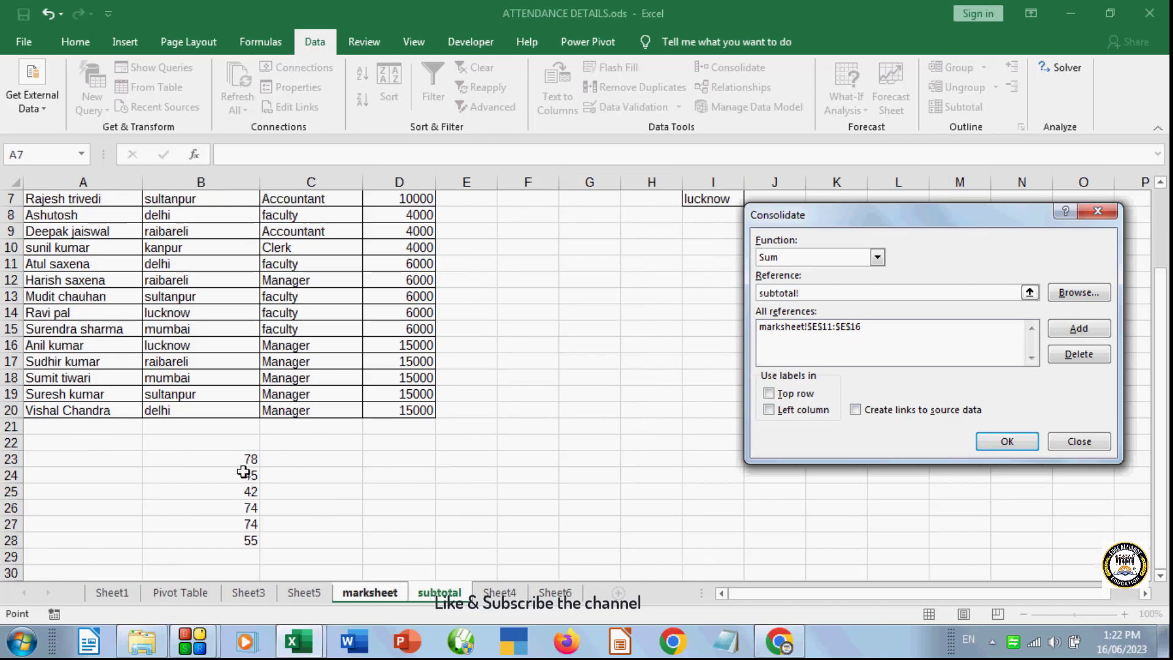
drag(241, 460, 235, 540)
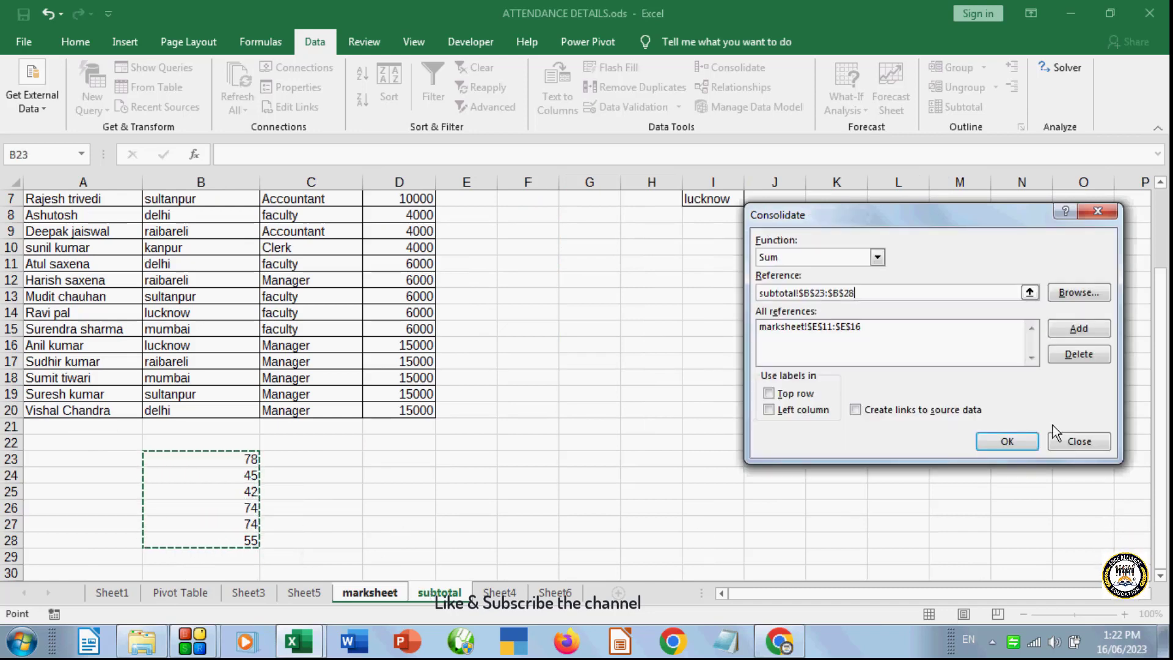
click(1076, 329)
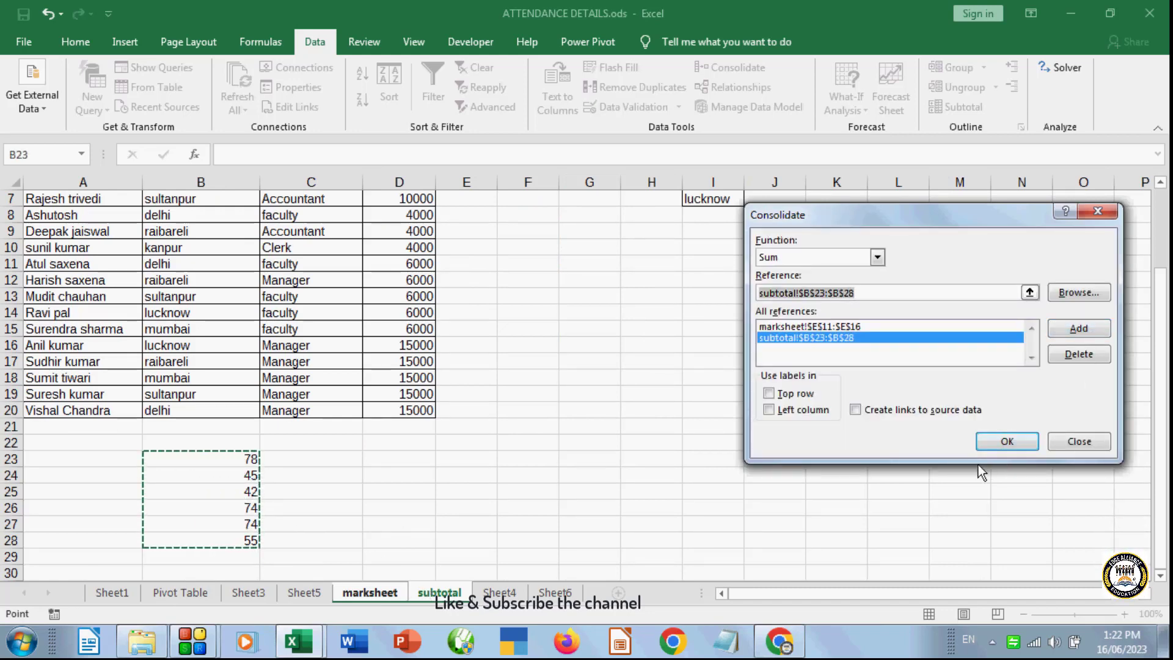
click(1007, 440)
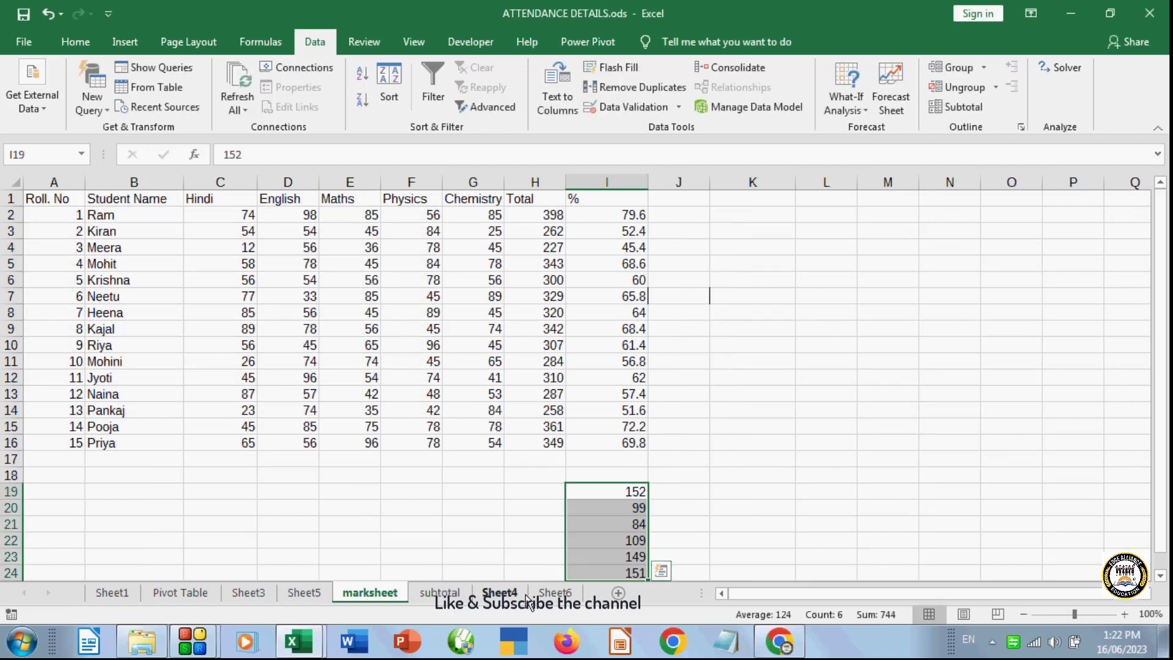
- Look through the Sheet6, Sheet4 and subtotal worksheets and return to the consolidated values on the marksheet sheet
click(545, 592)
click(492, 593)
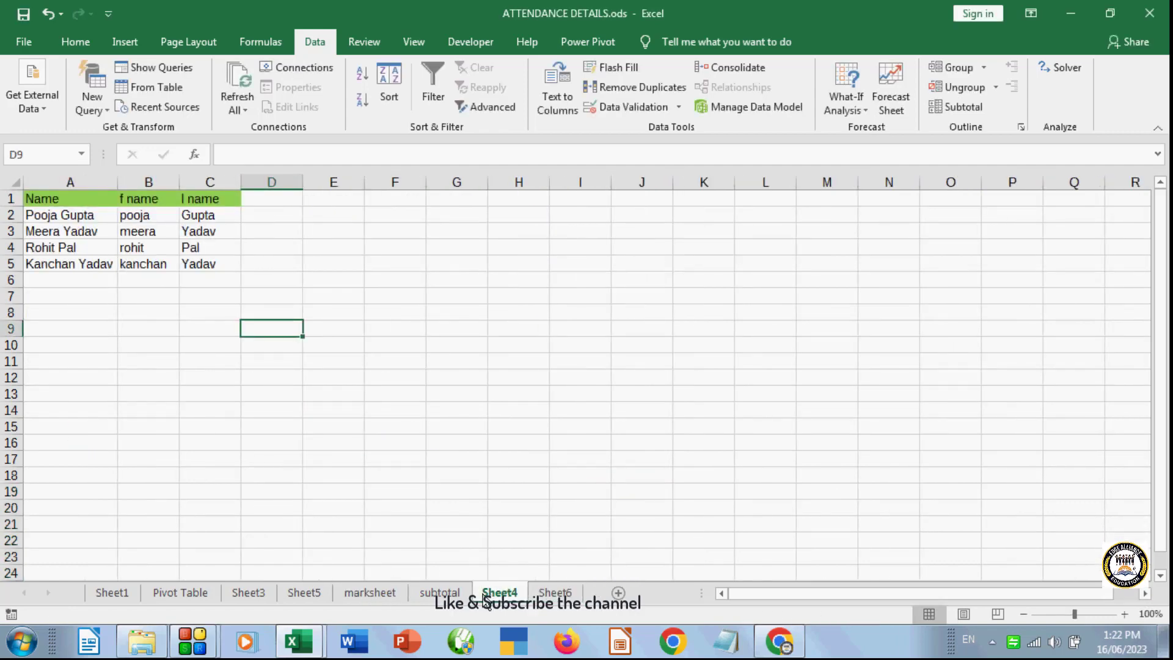
click(439, 593)
click(556, 592)
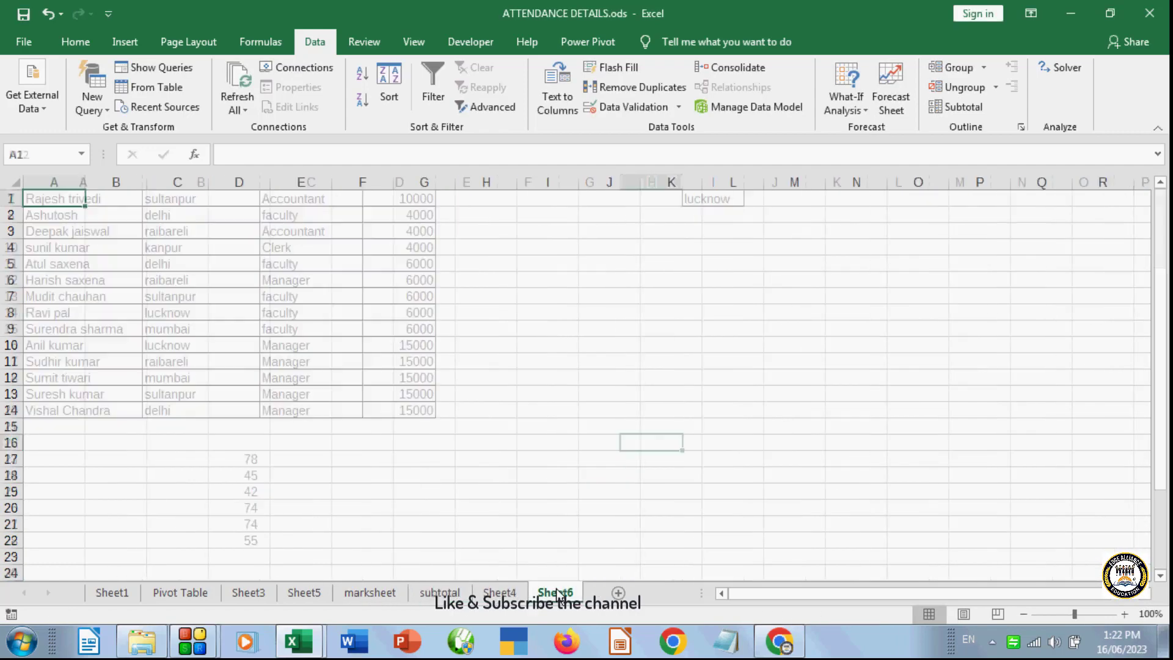
click(500, 592)
click(455, 594)
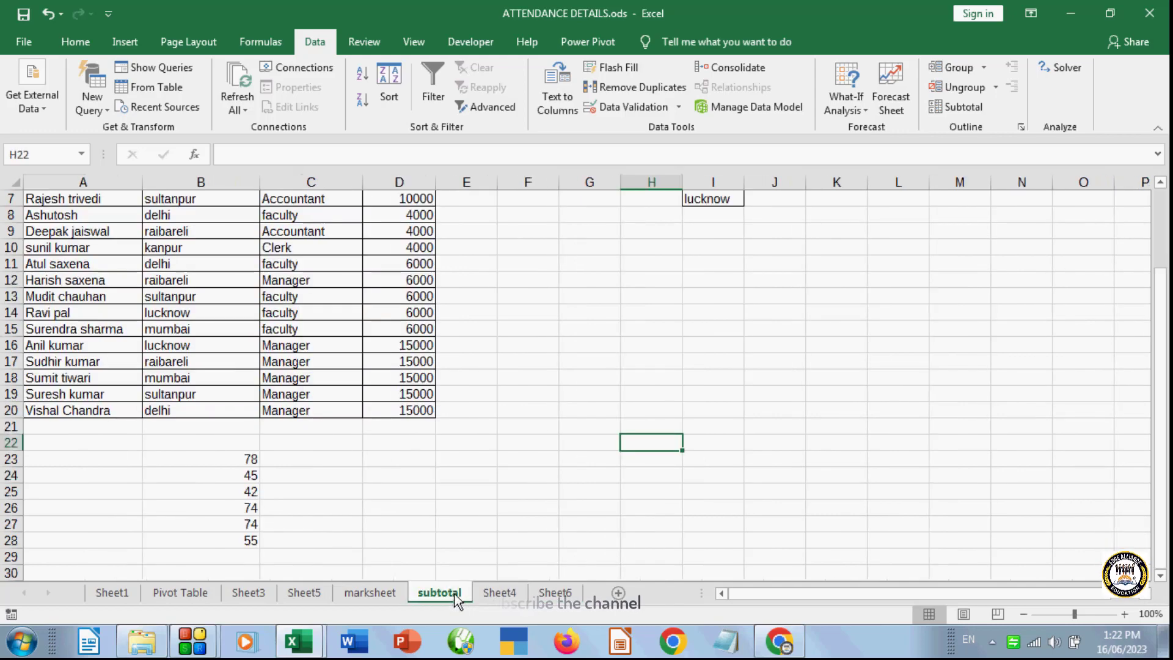
click(385, 592)
drag(1161, 486, 1161, 495)
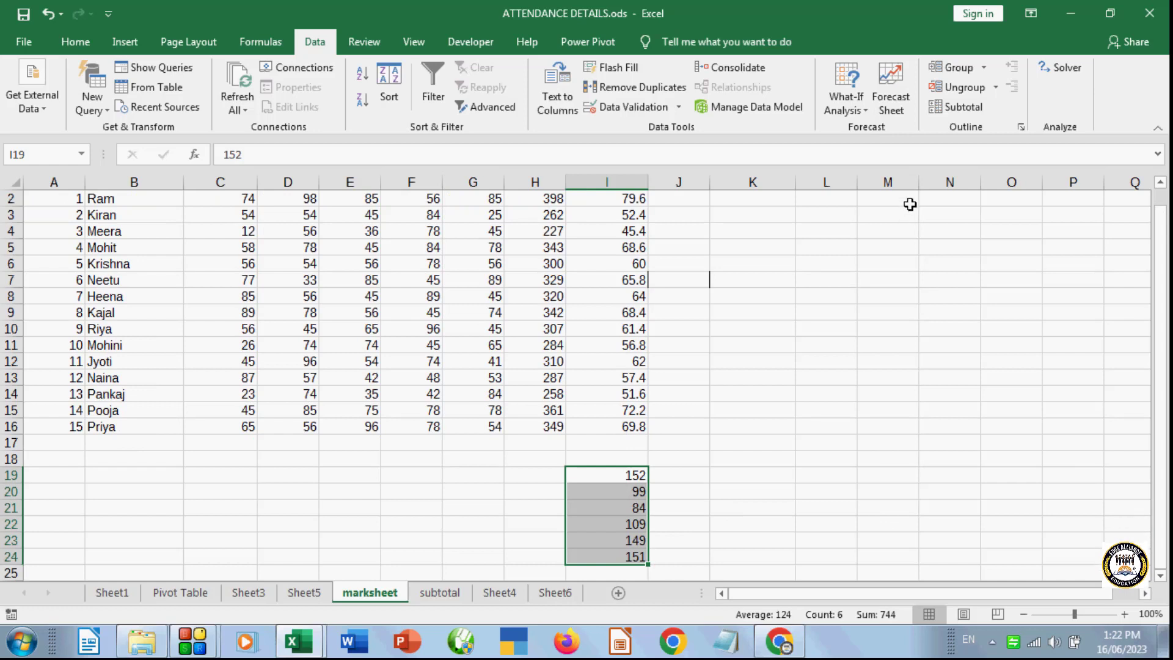
click(760, 72)
click(876, 257)
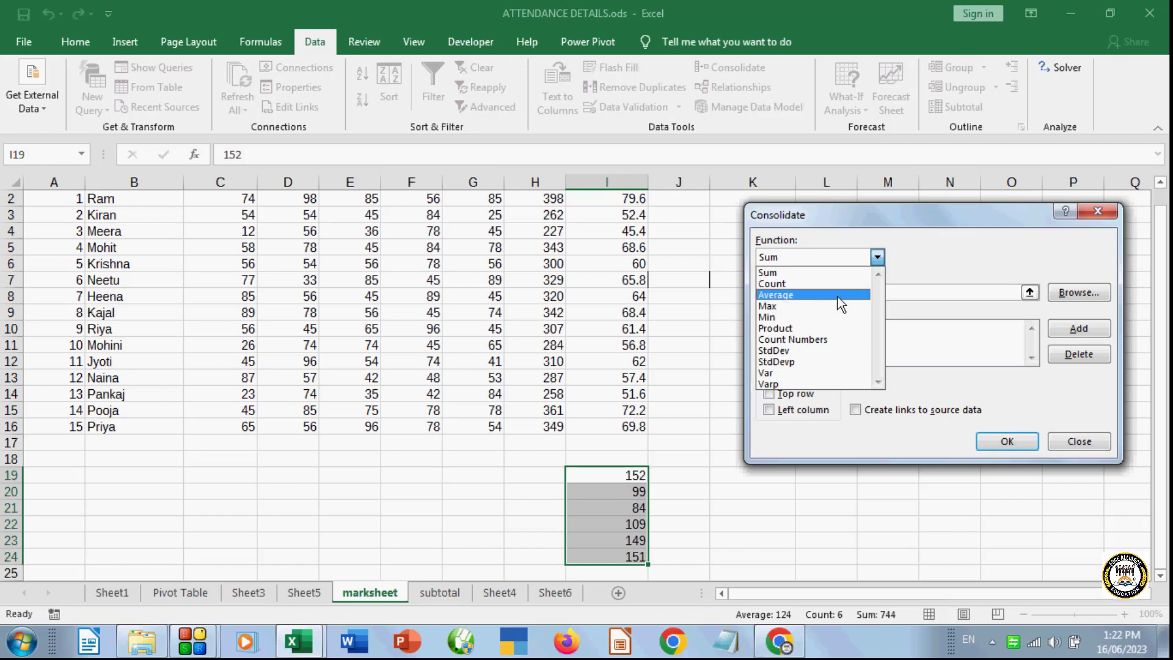
click(1101, 446)
drag(877, 457, 846, 461)
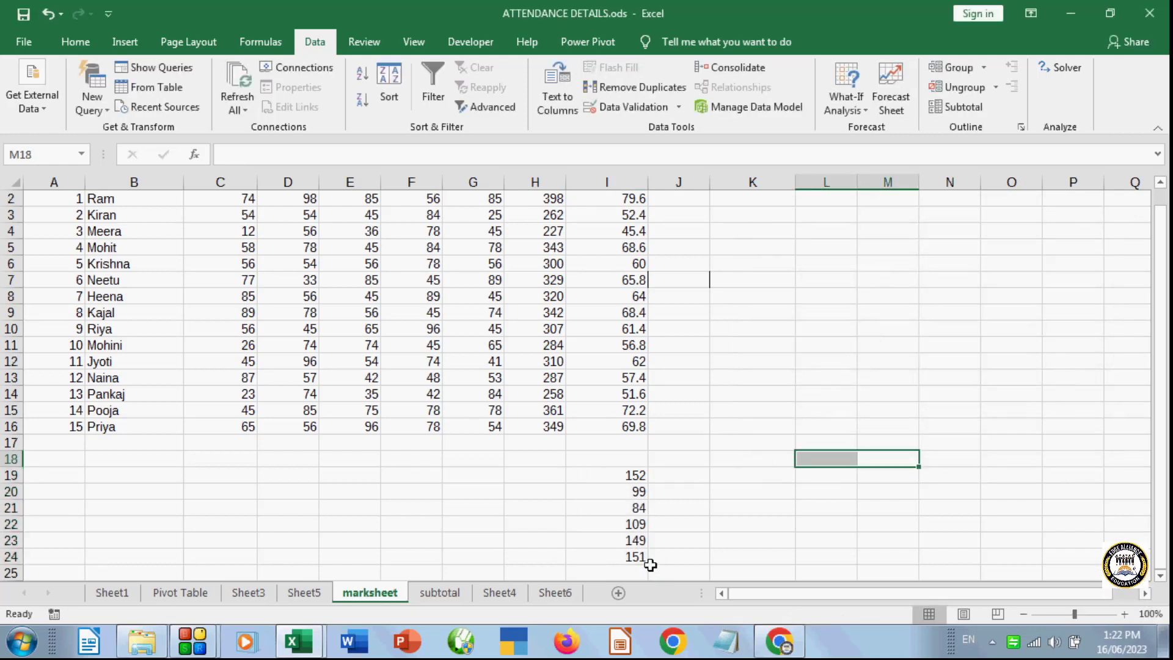
- Start a consolidation at cell M20 of the marksheet sheet and delete both existing source references
click(871, 488)
click(845, 102)
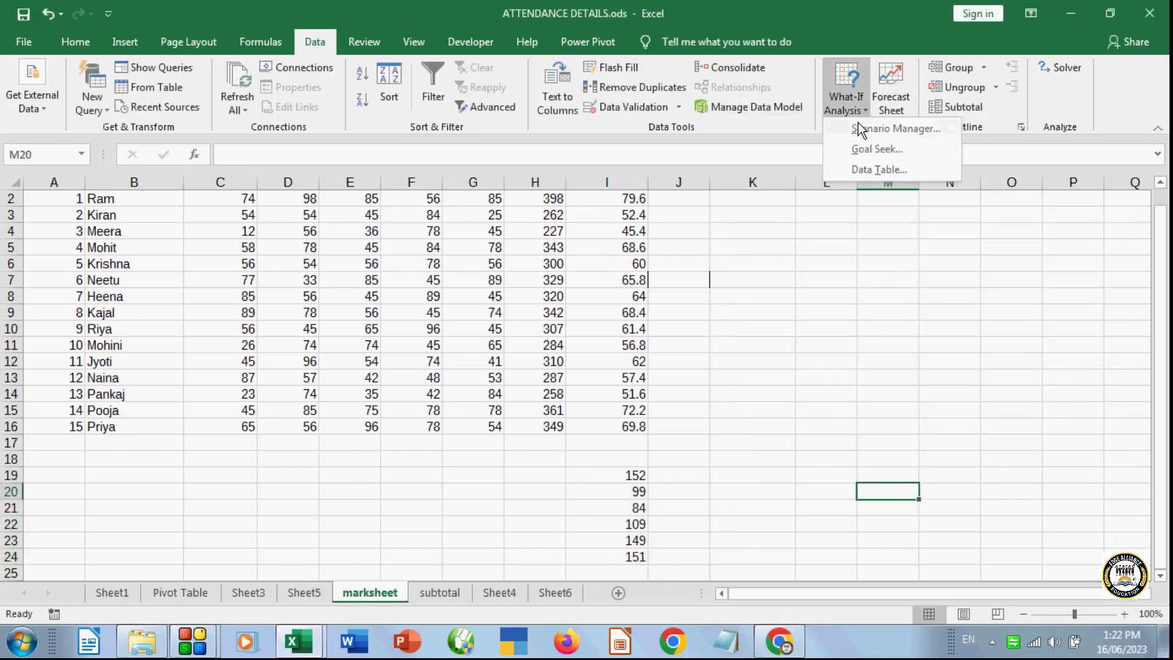
click(762, 69)
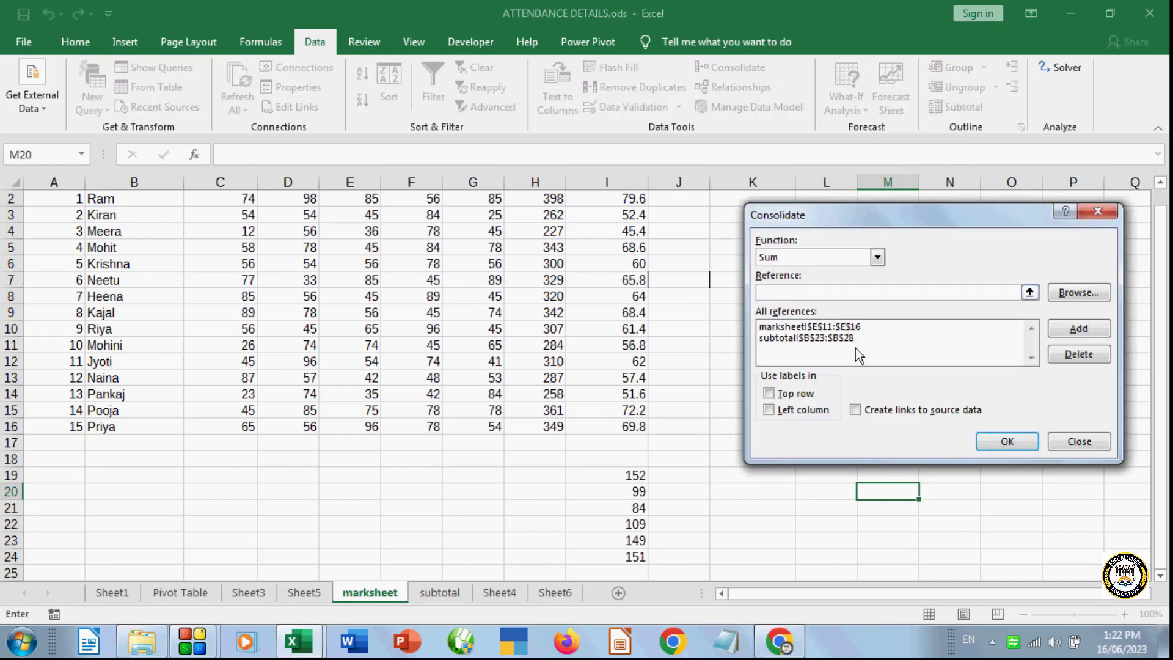
click(813, 328)
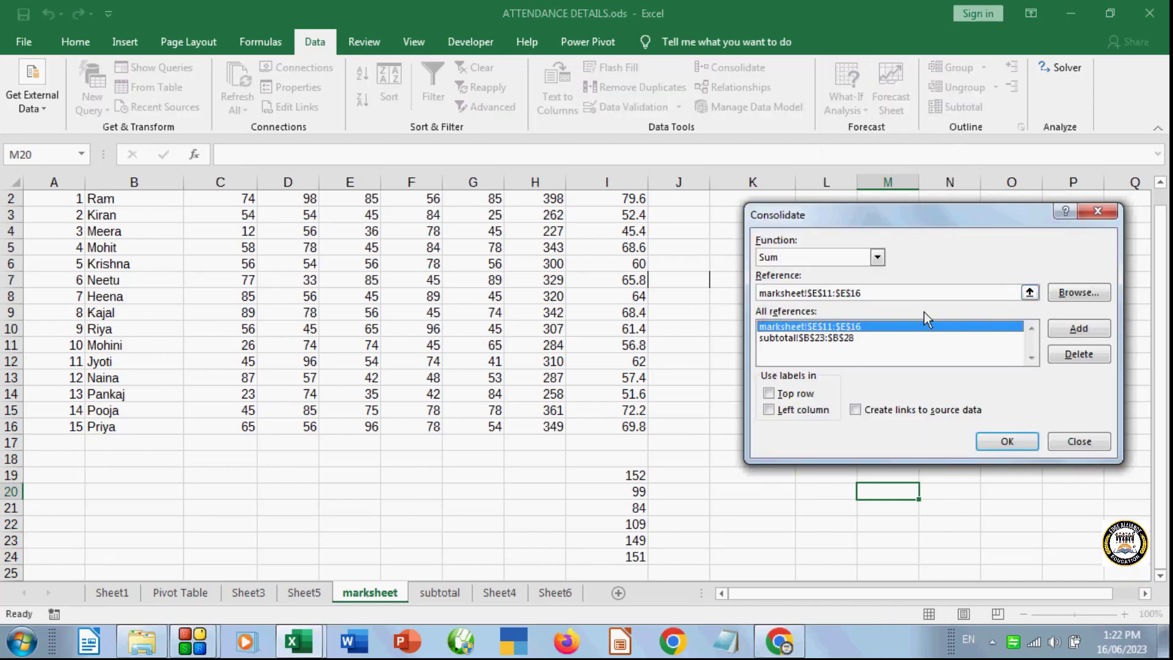
click(1079, 355)
click(949, 329)
click(1060, 355)
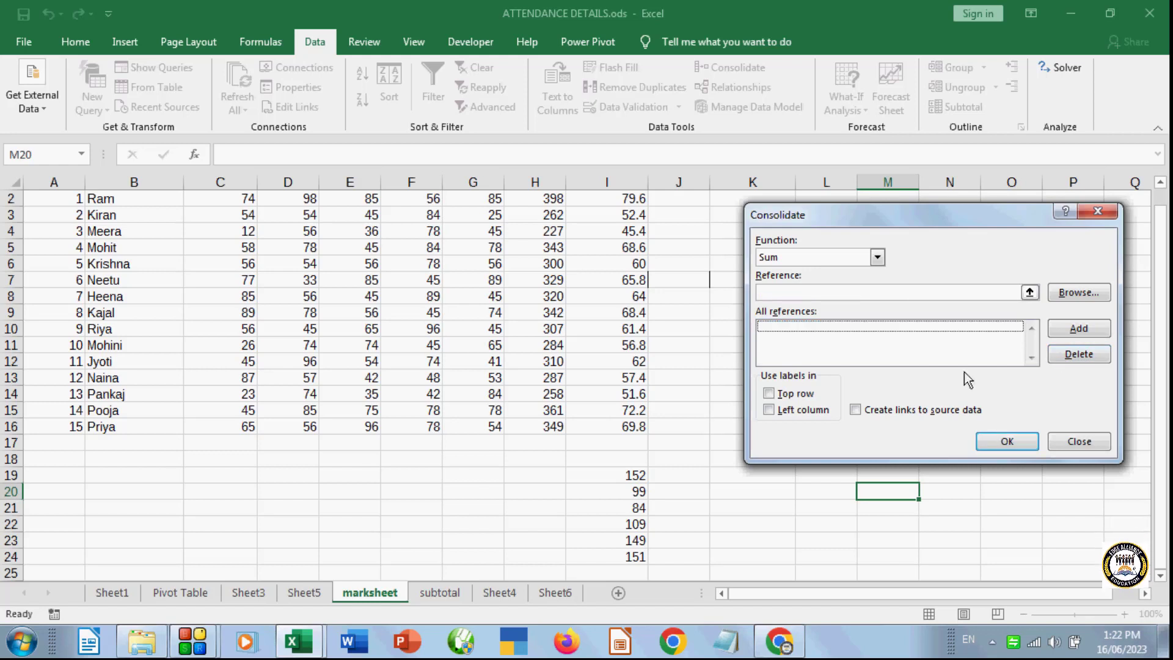
- Set the consolidation function to Average and add the Hindi marks in C12:C16 as the first reference
click(859, 260)
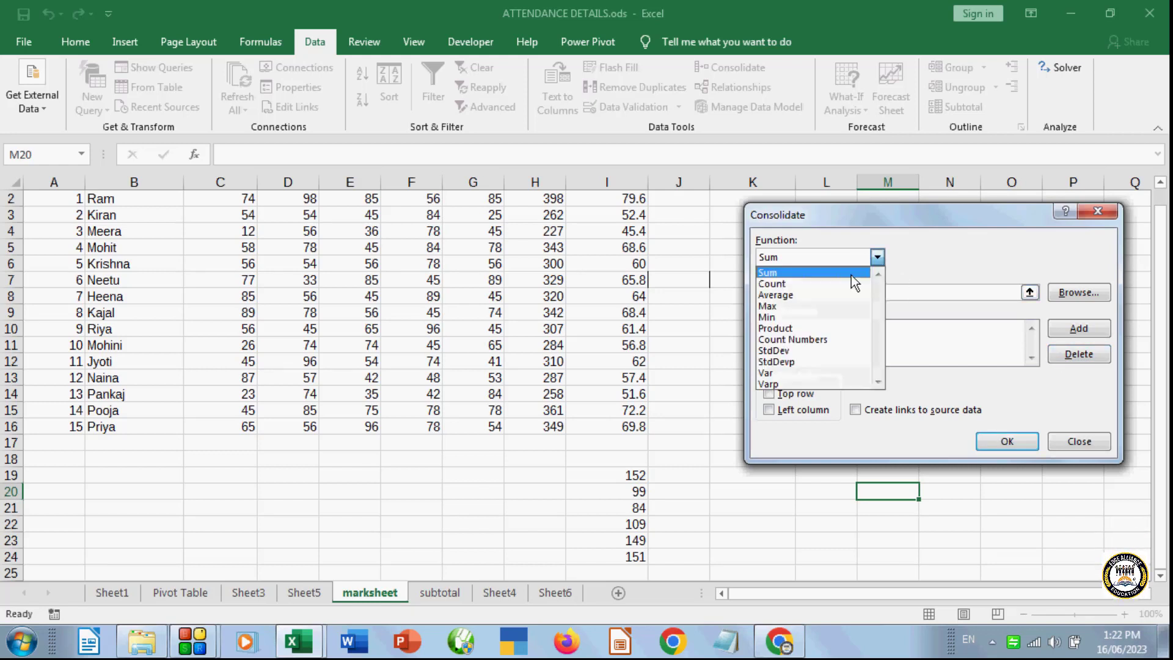
click(793, 297)
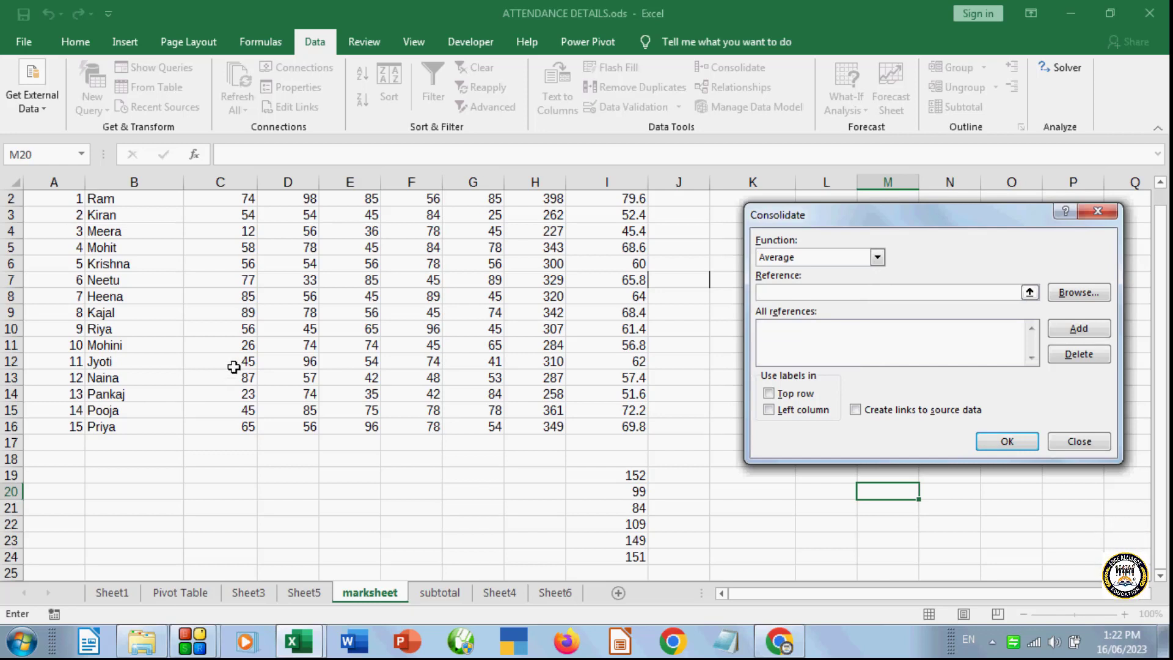
drag(234, 366, 244, 427)
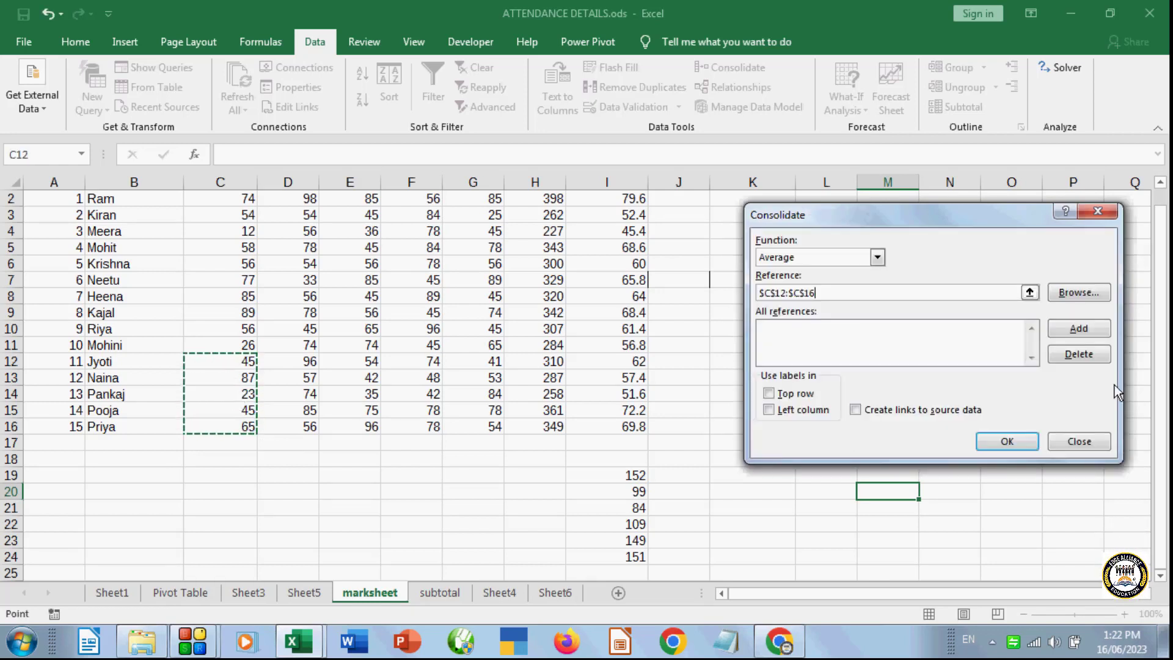
click(1092, 335)
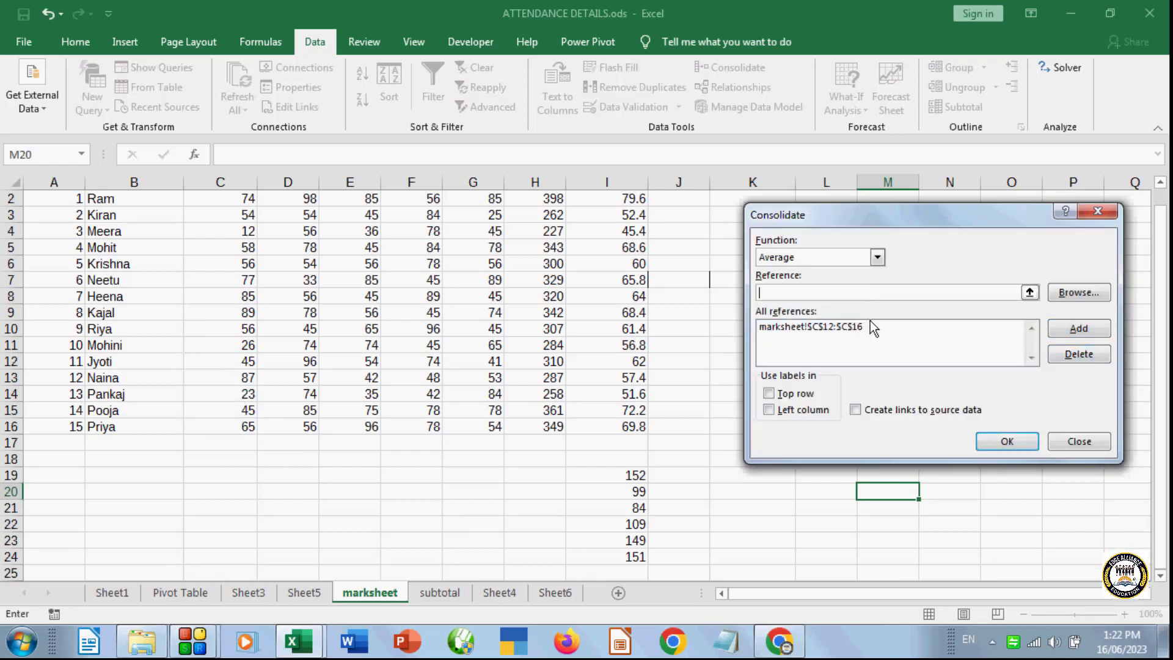
- Add range B23:B27 of the subtotal sheet as the second reference and run the Average consolidation
click(434, 594)
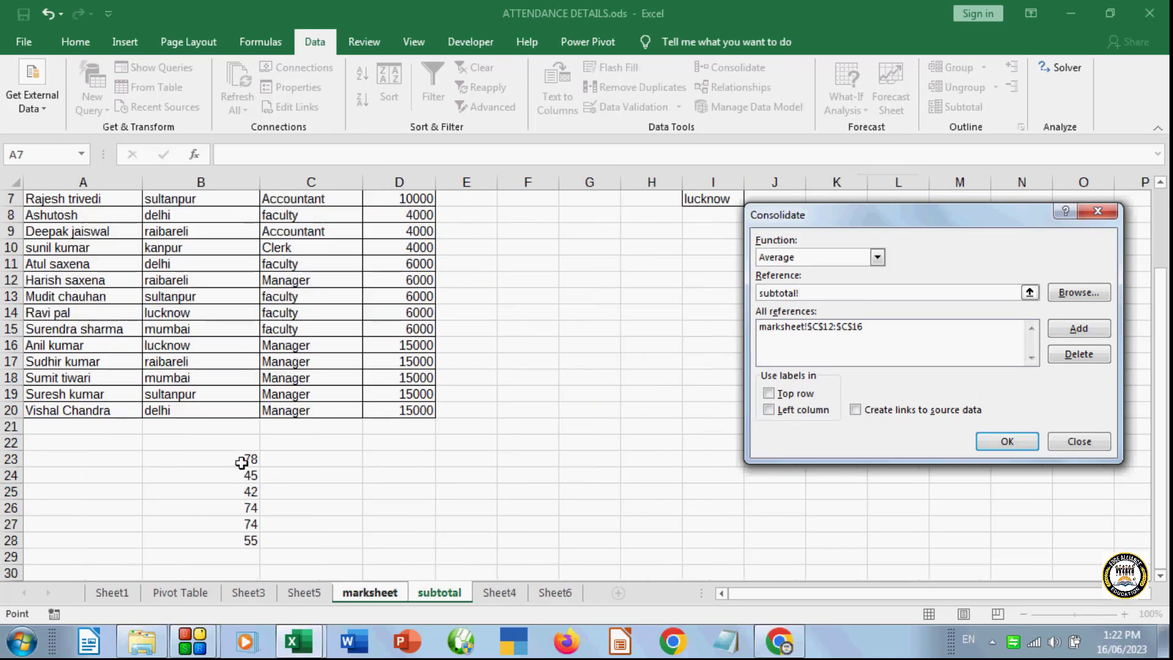
drag(241, 462, 244, 525)
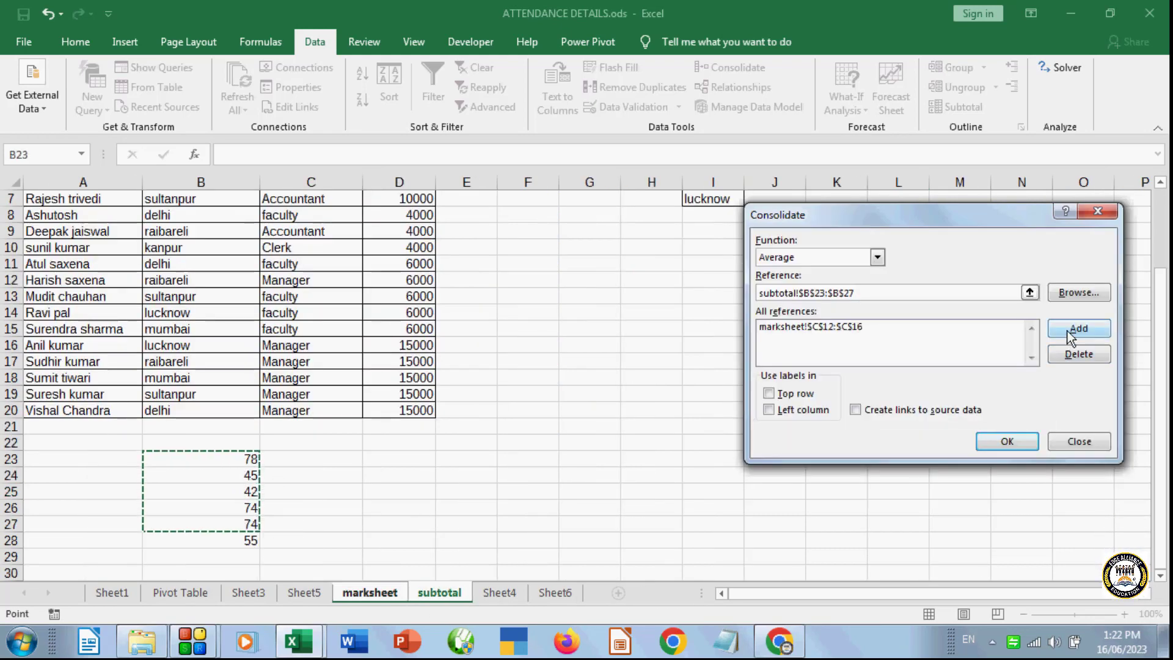
click(1068, 333)
click(1002, 445)
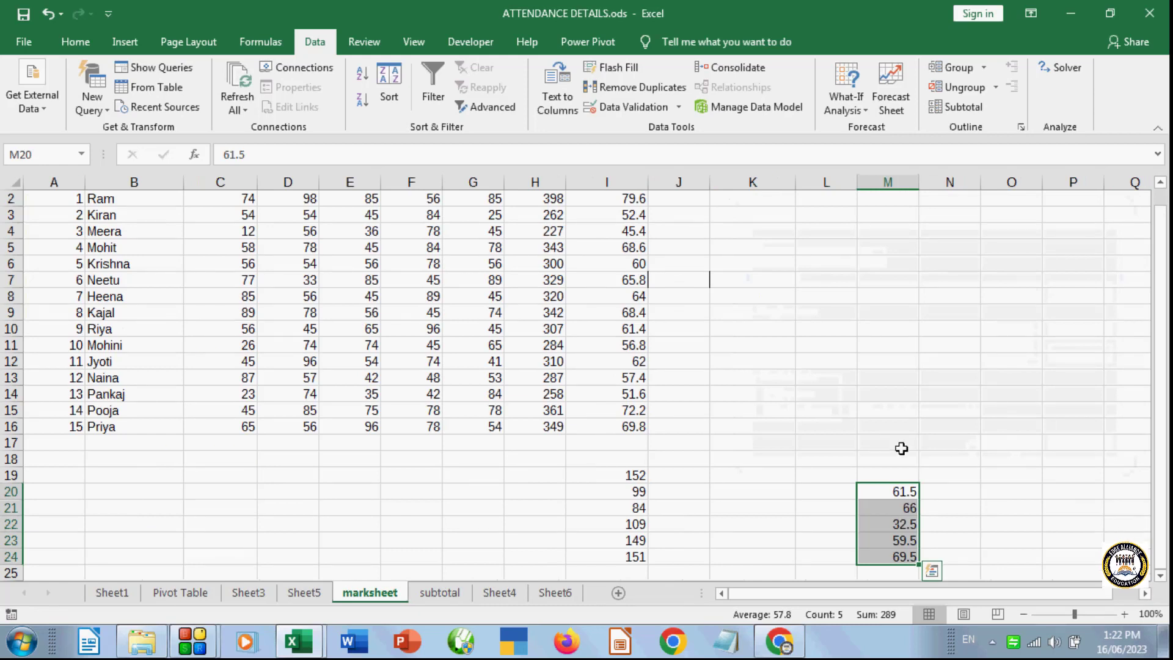
click(808, 505)
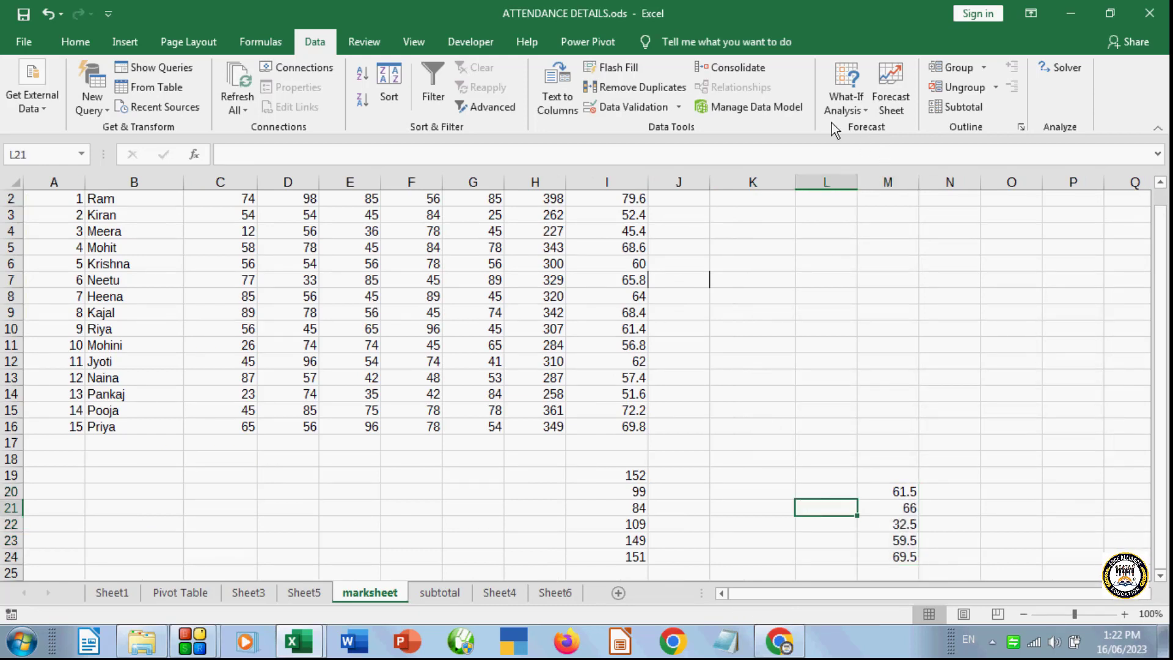
click(751, 67)
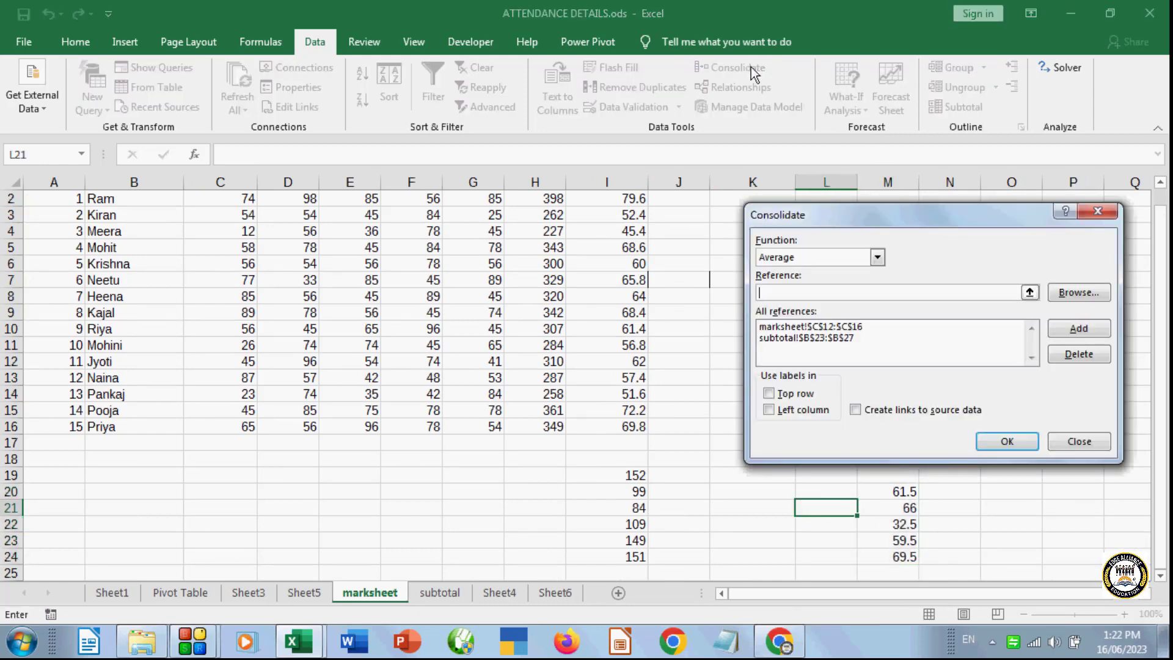
click(1097, 212)
click(907, 344)
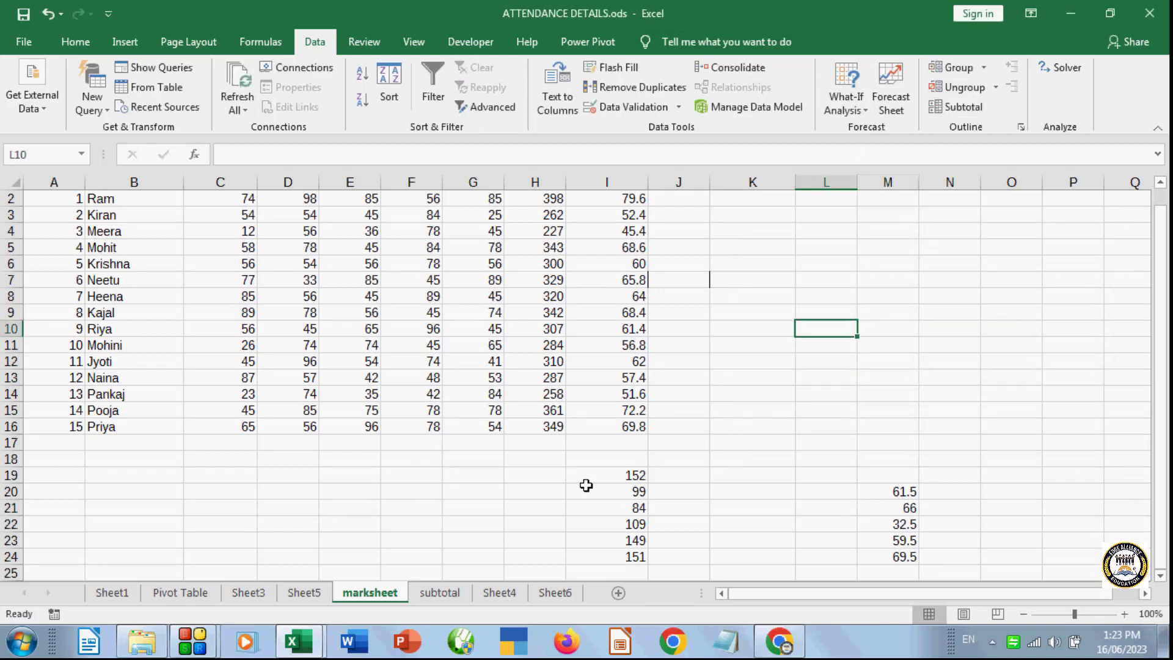
- Clear both sets of consolidated results by deleting the contents of I18:N26 on the marksheet sheet
drag(602, 459, 973, 556)
key(Delete)
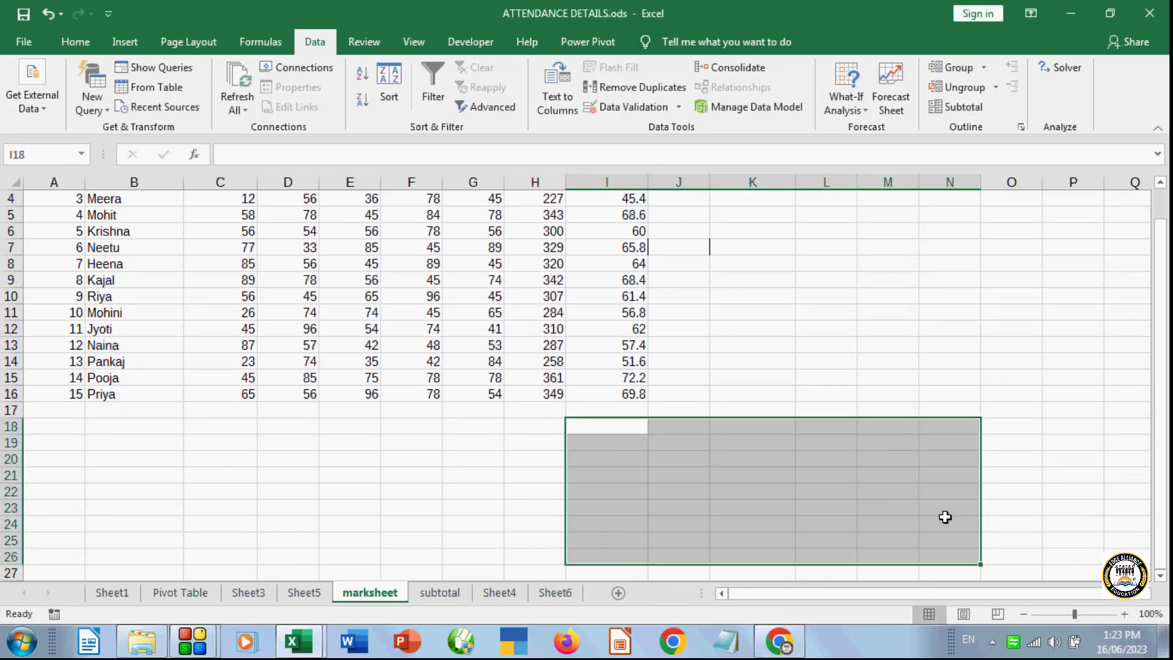
click(736, 479)
drag(608, 475, 608, 490)
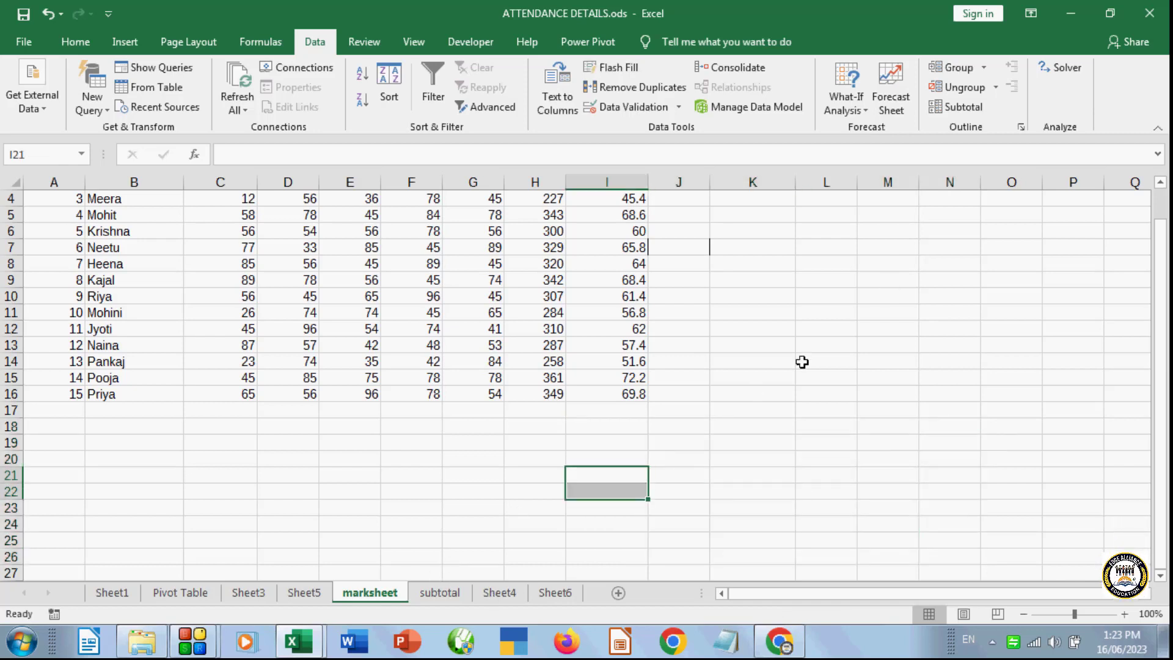
drag(752, 426, 751, 409)
click(863, 114)
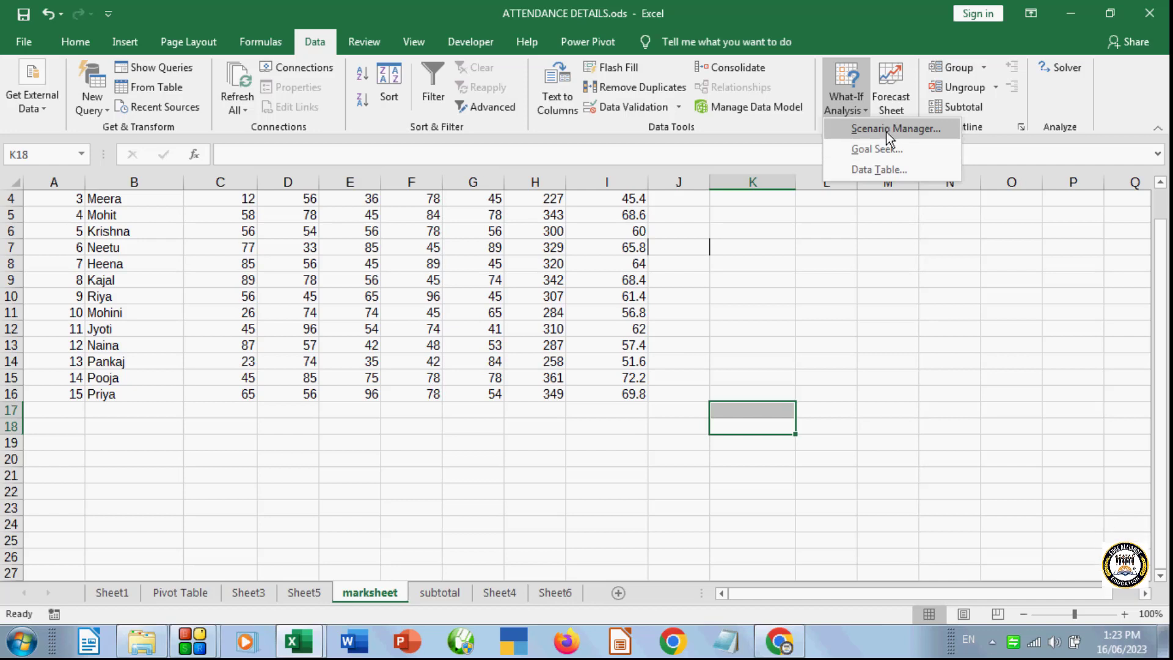
click(646, 466)
click(635, 472)
click(391, 493)
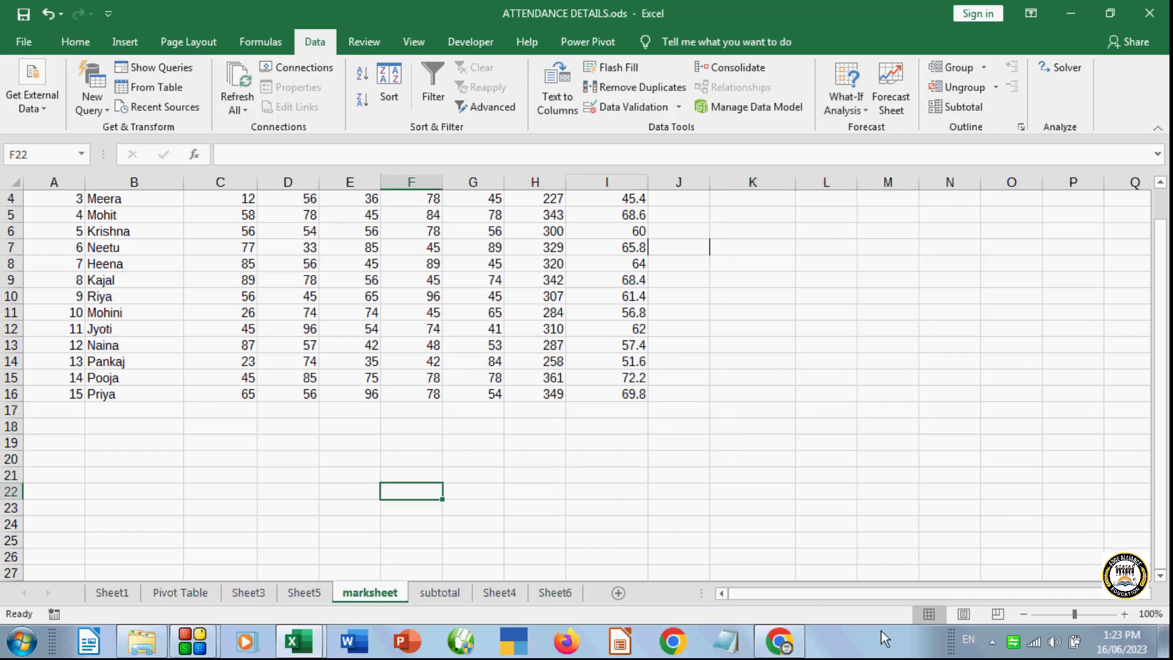
scroll(821, 516, down, 1)
click(738, 503)
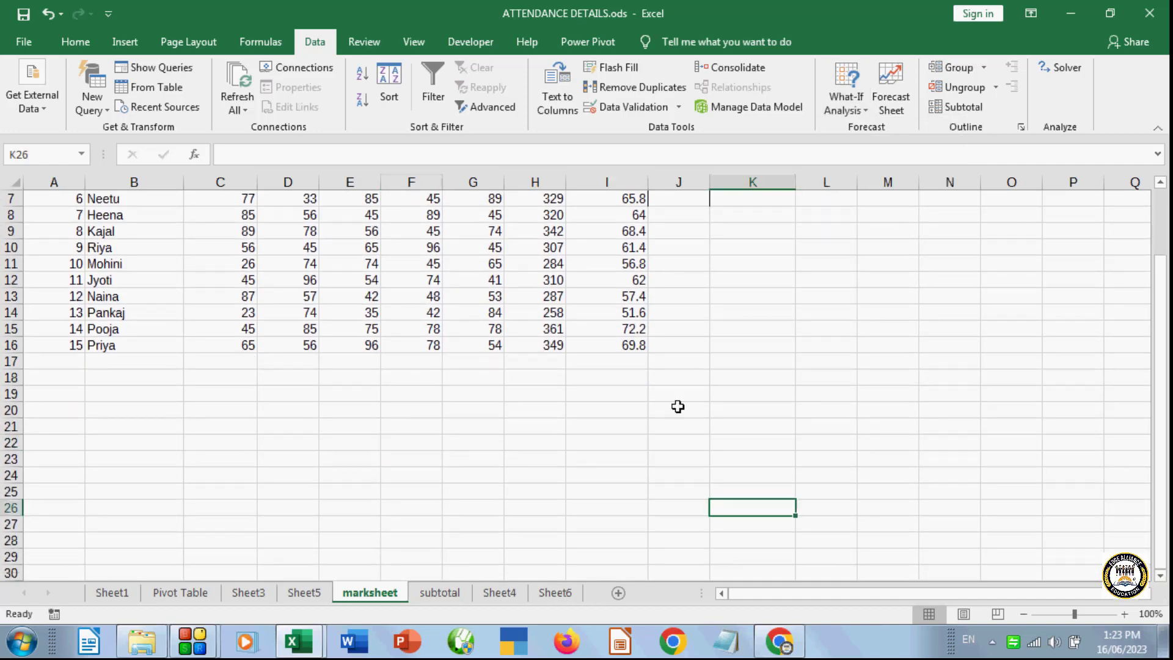
click(296, 421)
click(613, 441)
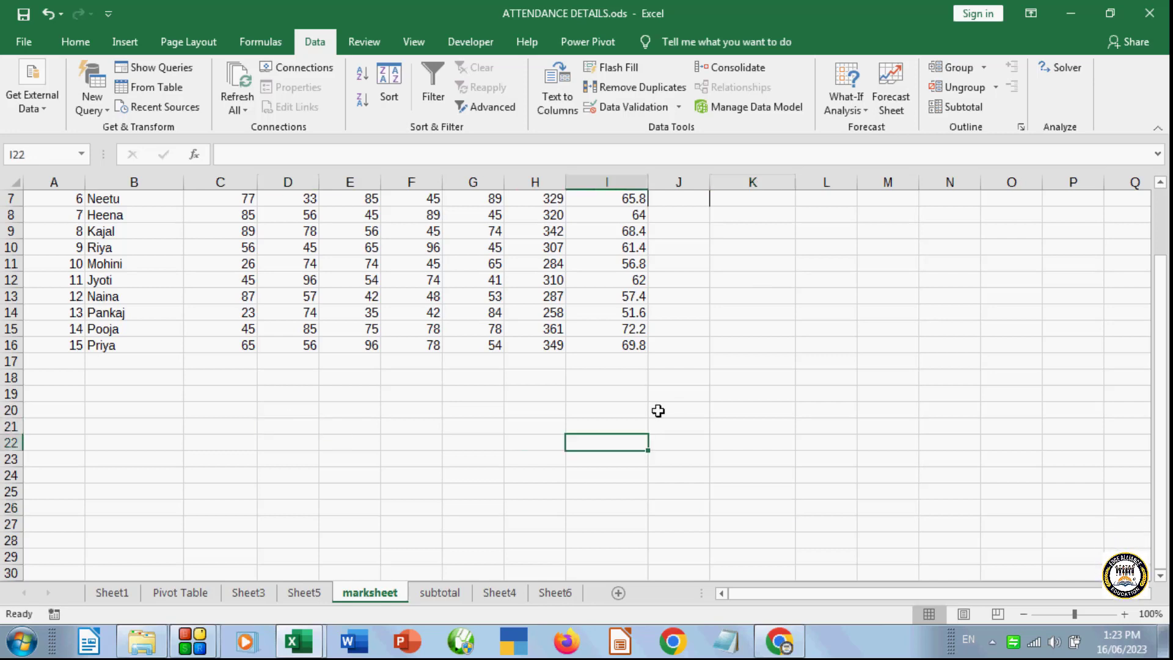
click(846, 103)
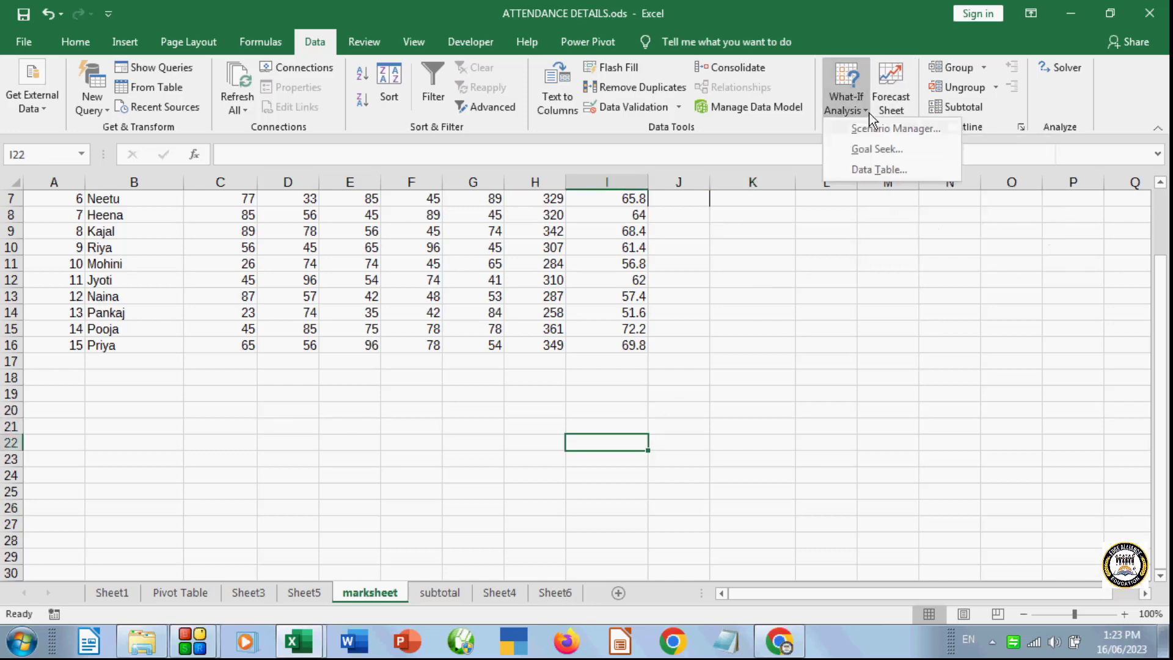
- Enter the label "name" in cell E21 of the marksheet sheet
click(335, 427)
click(337, 426)
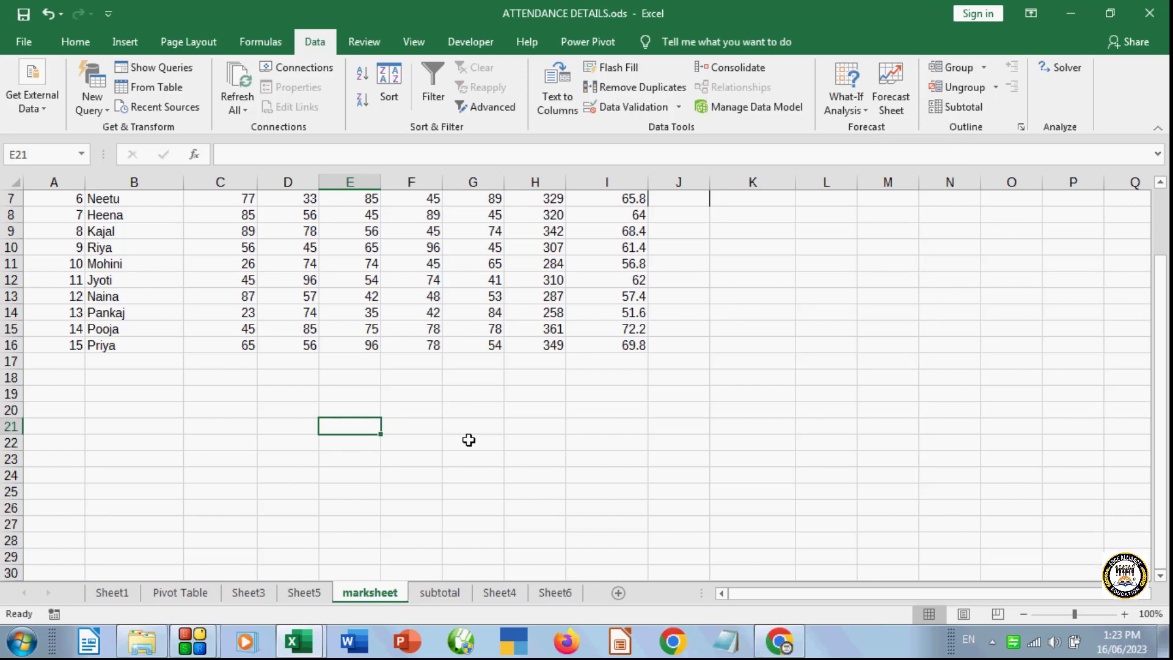
text(nam)
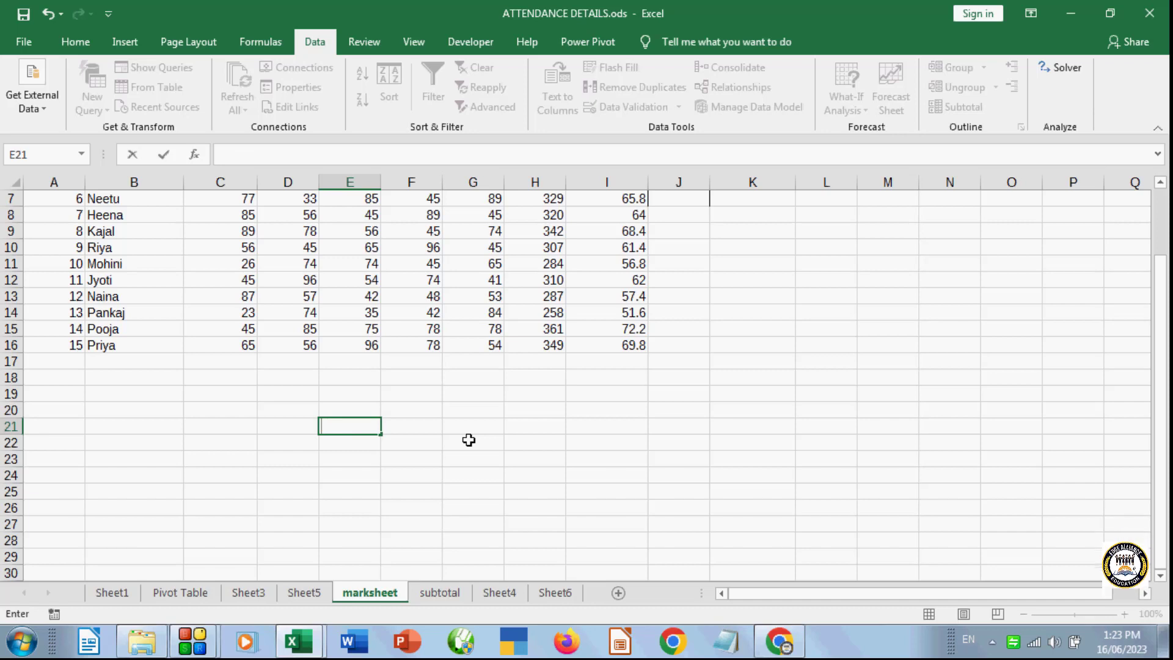
text(name)
key(Return)
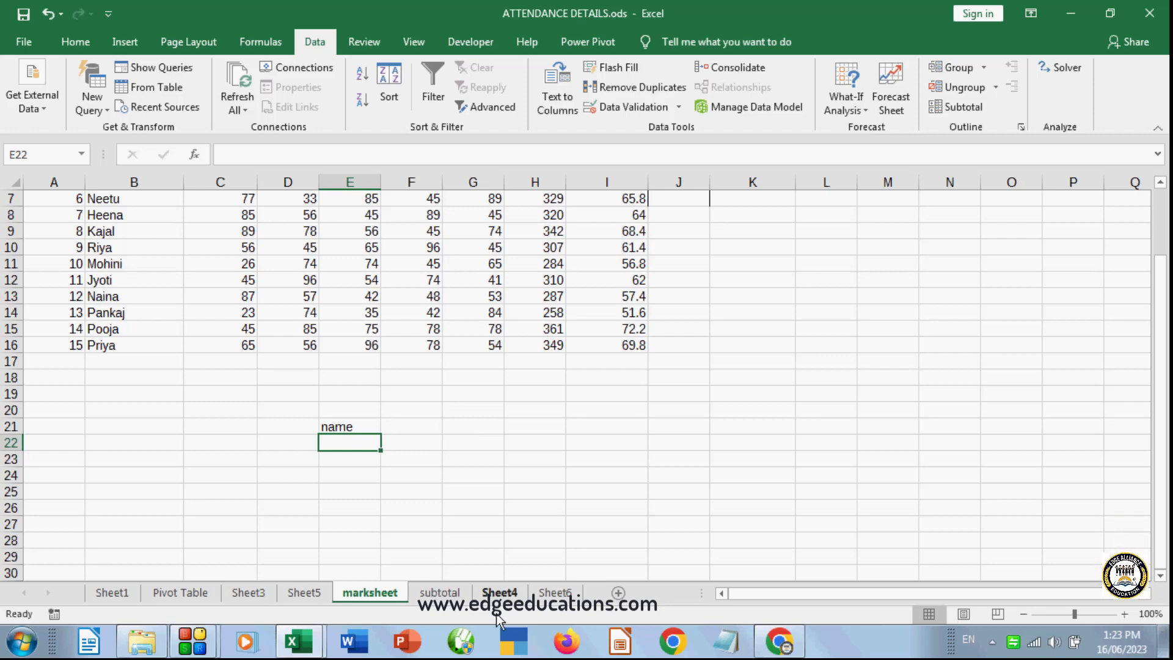
- Delete the f name and l name entries in columns B and C of Sheet4
click(499, 593)
drag(363, 404, 1032, 357)
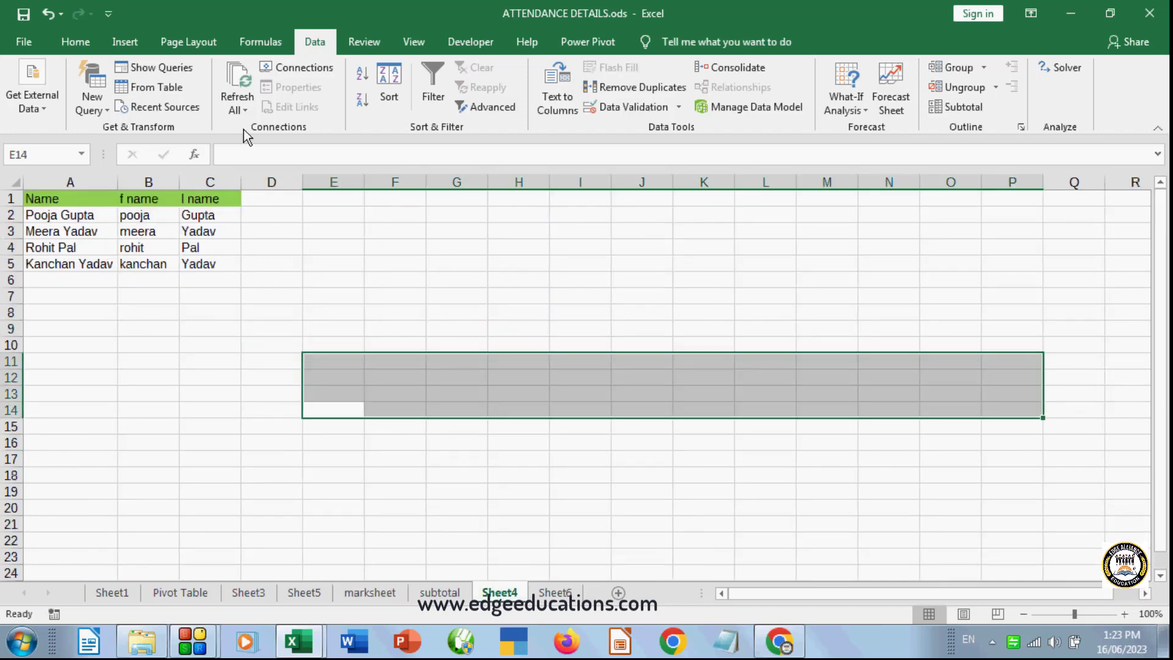
drag(120, 198, 235, 269)
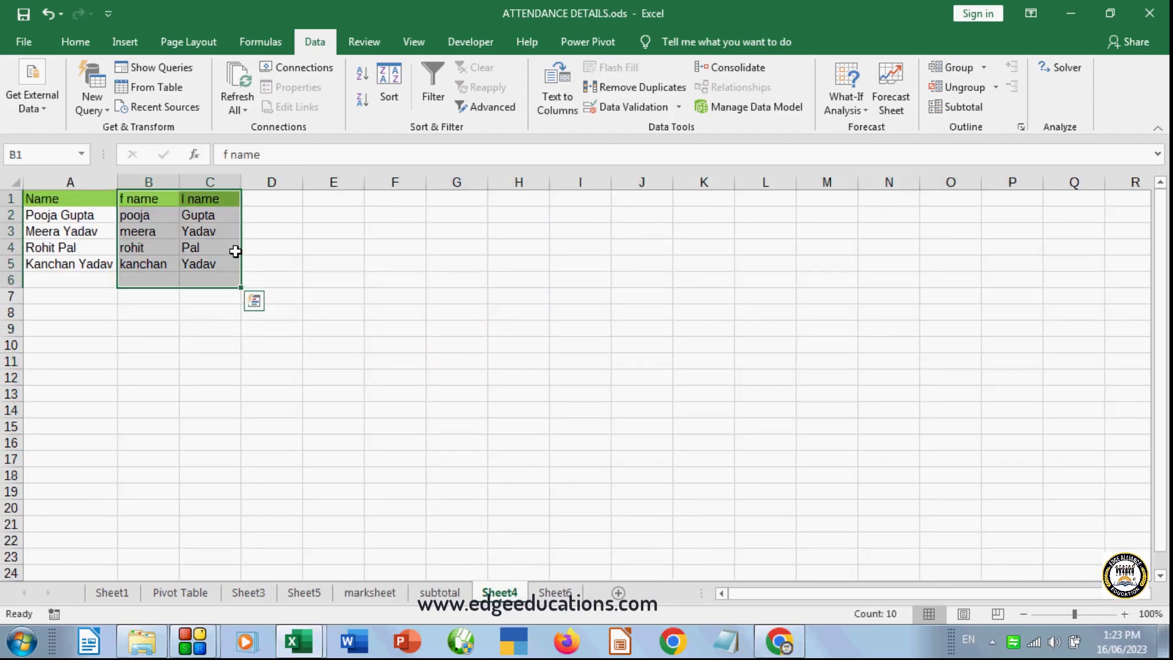
key(Delete)
click(324, 260)
- Remove the green fill from the header cells A1:C1 on Sheet4
drag(58, 199, 209, 201)
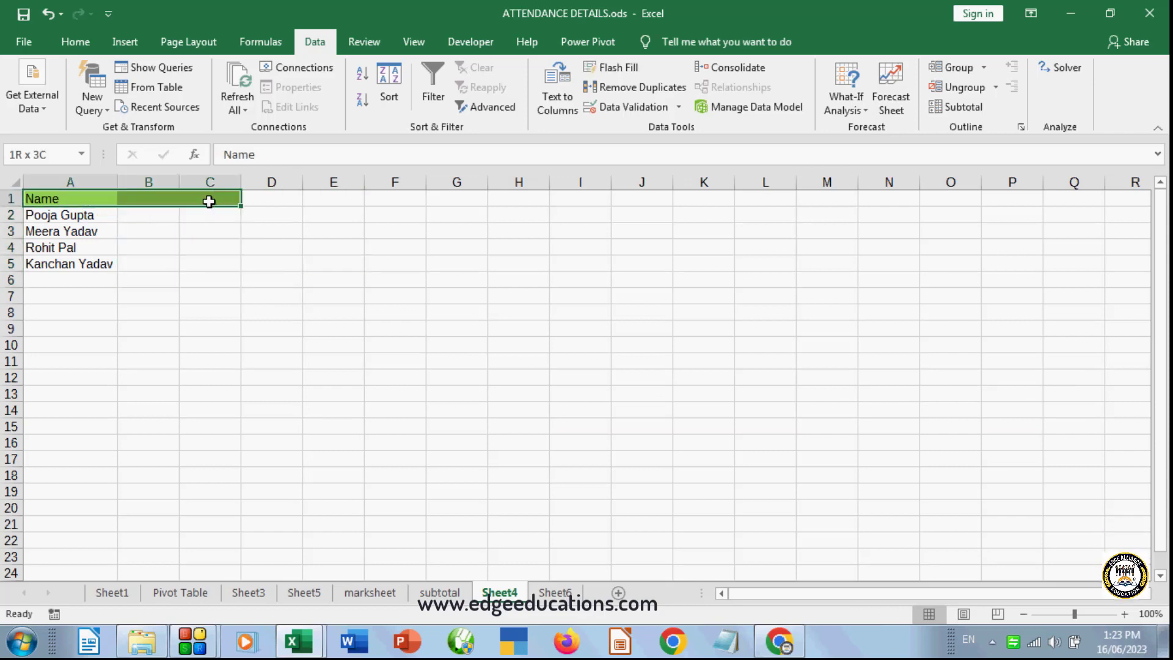
click(77, 42)
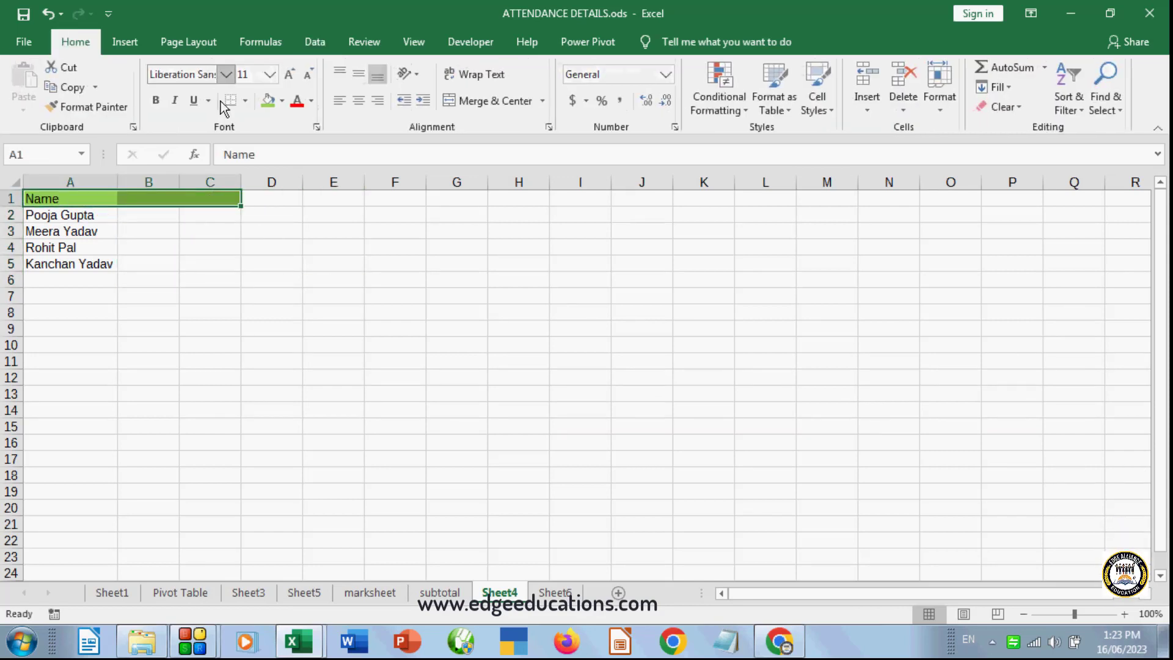
click(281, 102)
click(301, 251)
click(138, 218)
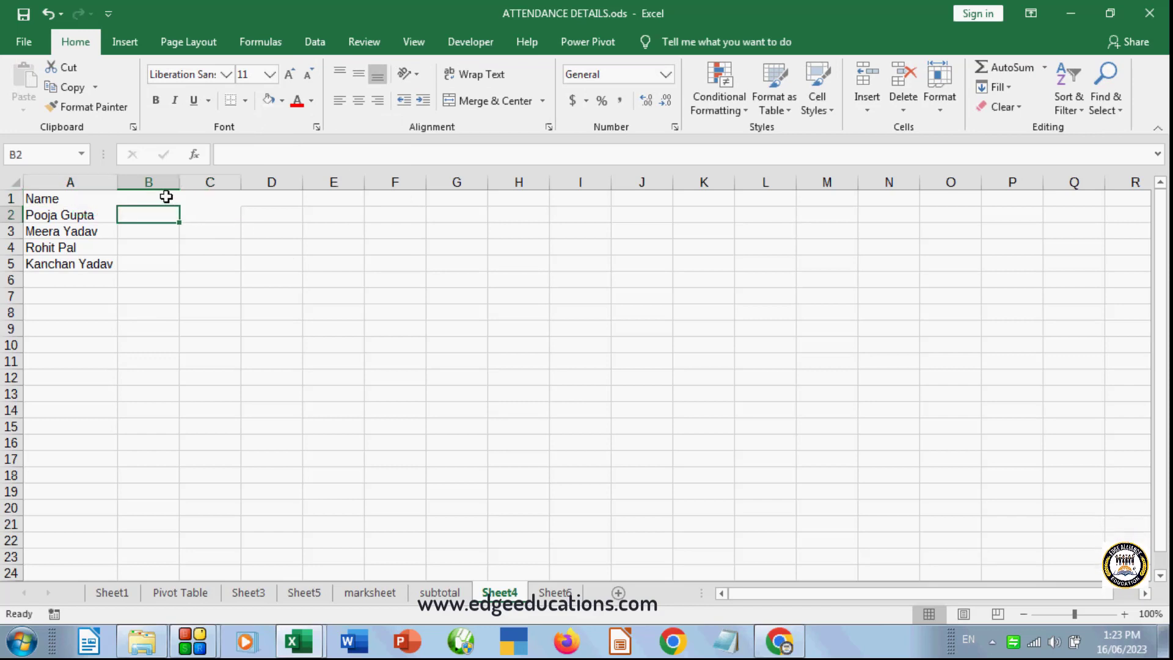
- Widen columns A and B on Sheet4 to give the names and the neighbouring column more room
drag(178, 182, 203, 182)
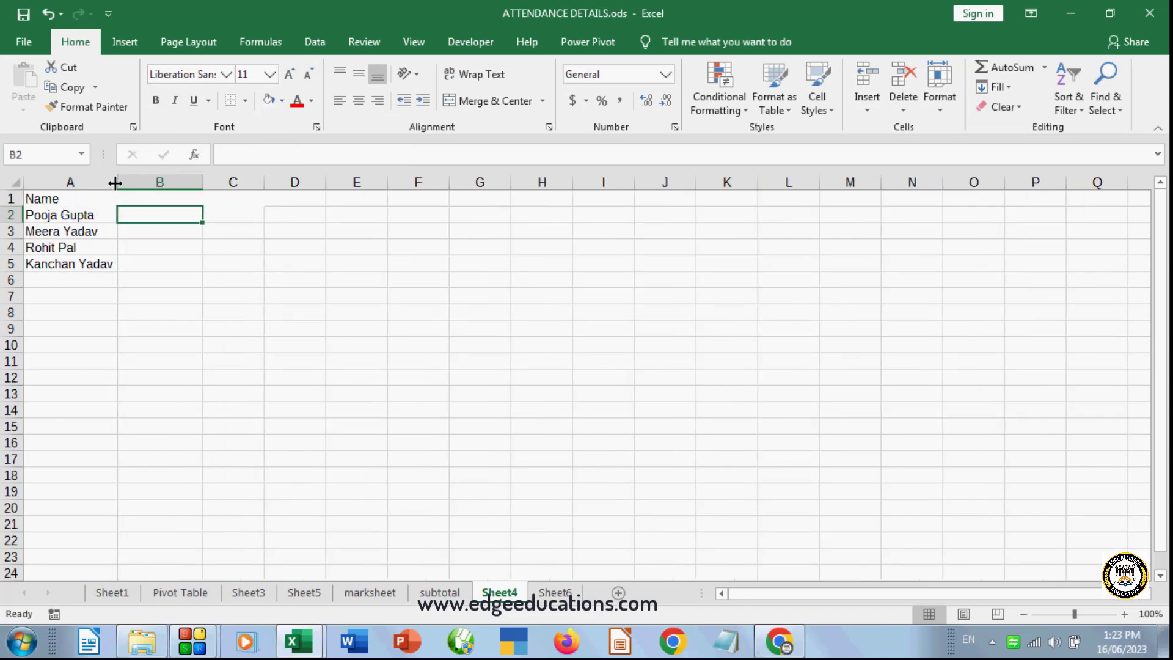
drag(117, 182, 145, 182)
drag(231, 182, 275, 183)
- Set the cells in rows 1 and 2 of the table area, starting at A1, to no fill
drag(67, 200, 350, 221)
click(282, 100)
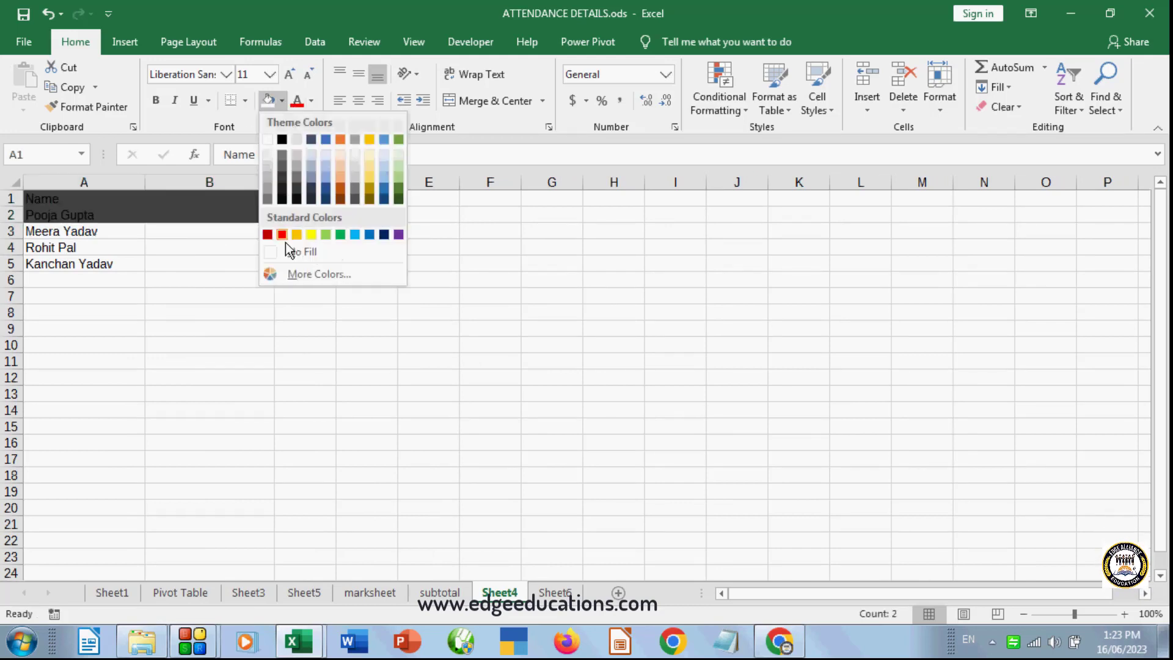
click(285, 249)
- Enter the headings "Salary" in B1 and "incentive" in C1, widening column C slightly
click(218, 198)
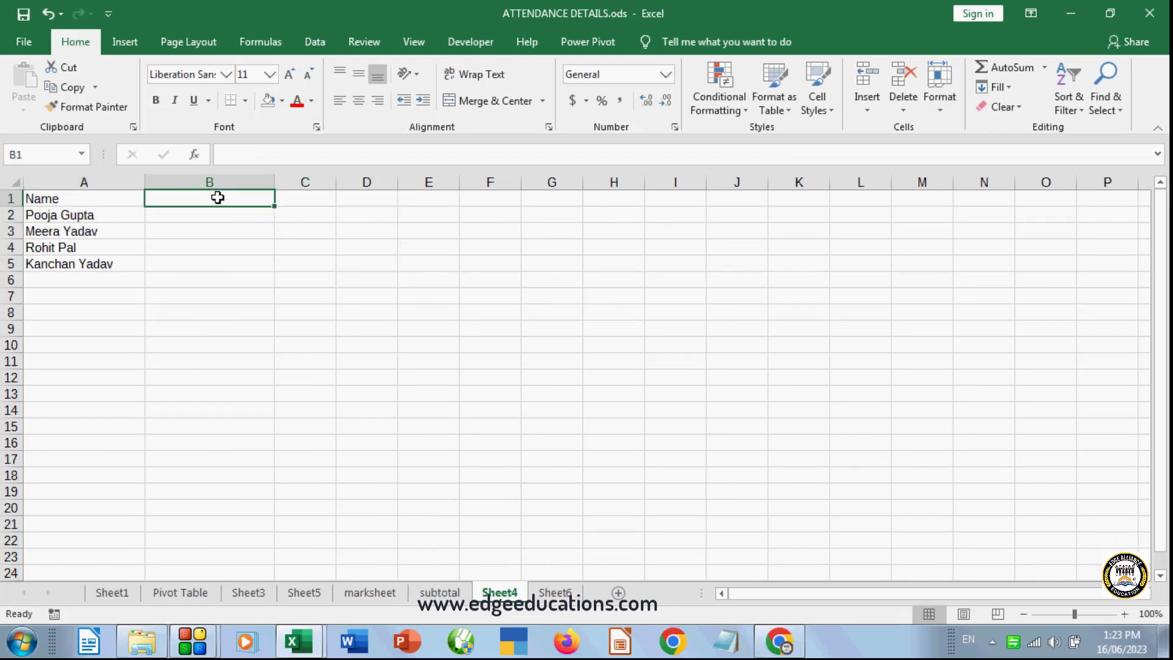
text(Salary)
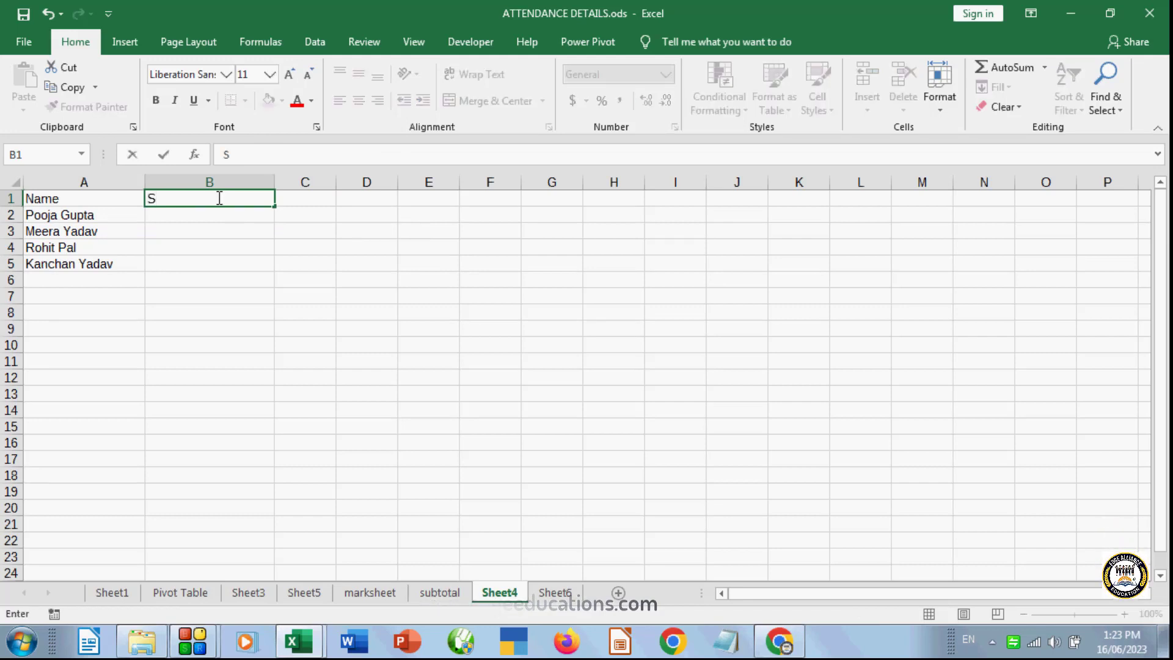
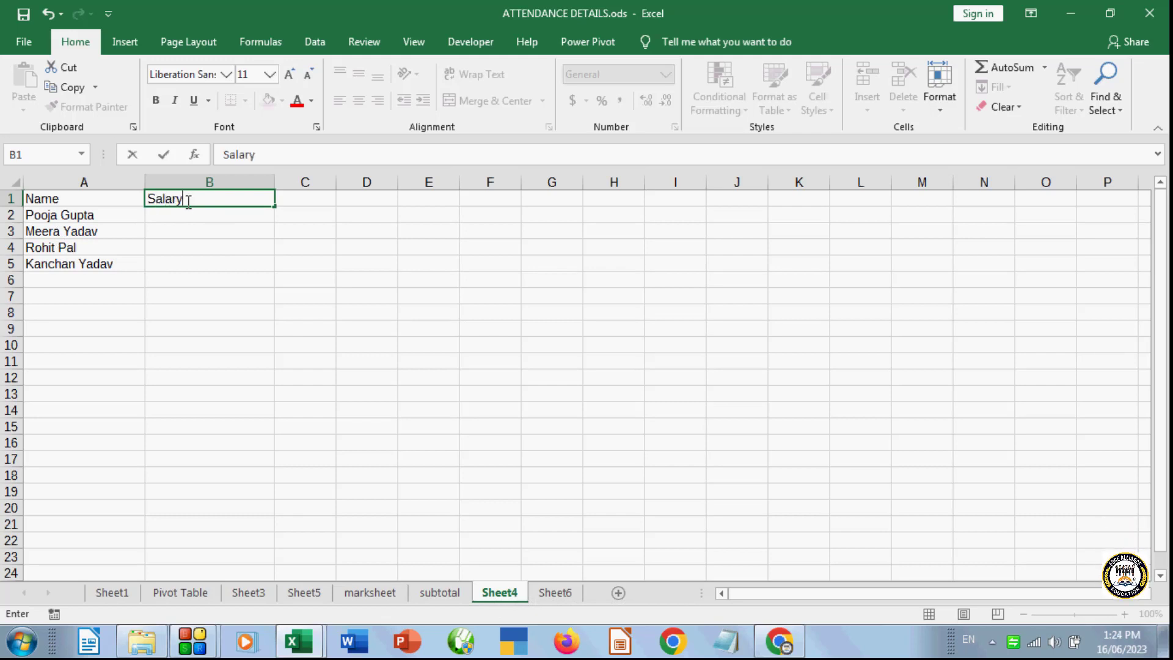
click(322, 242)
click(294, 199)
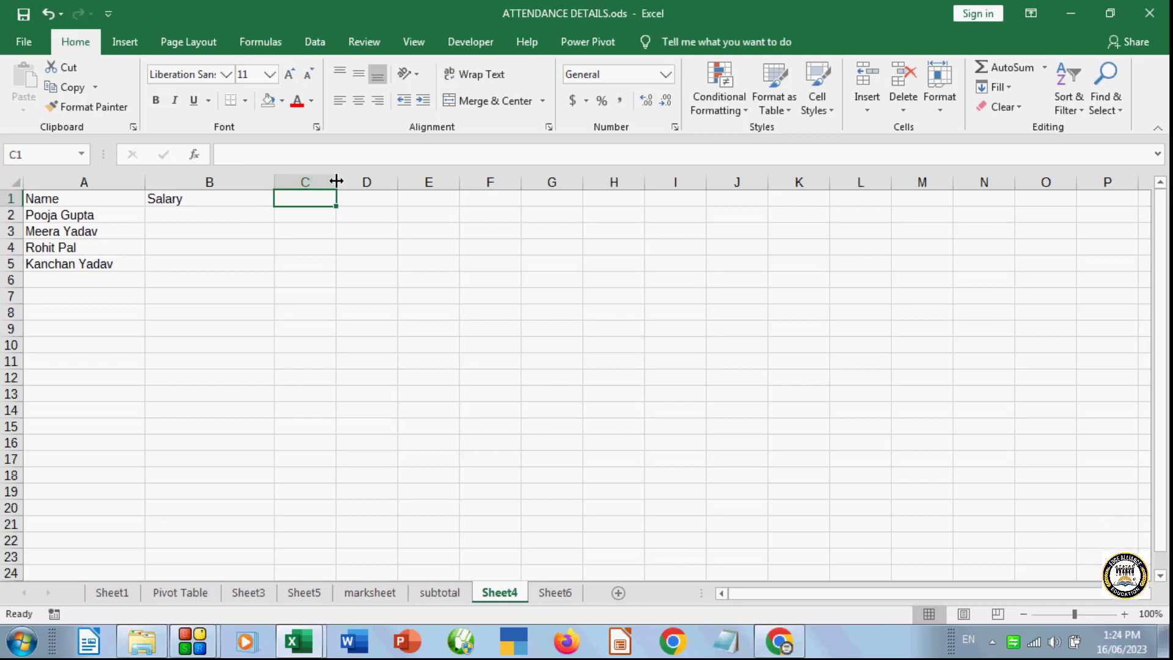
drag(336, 181, 364, 181)
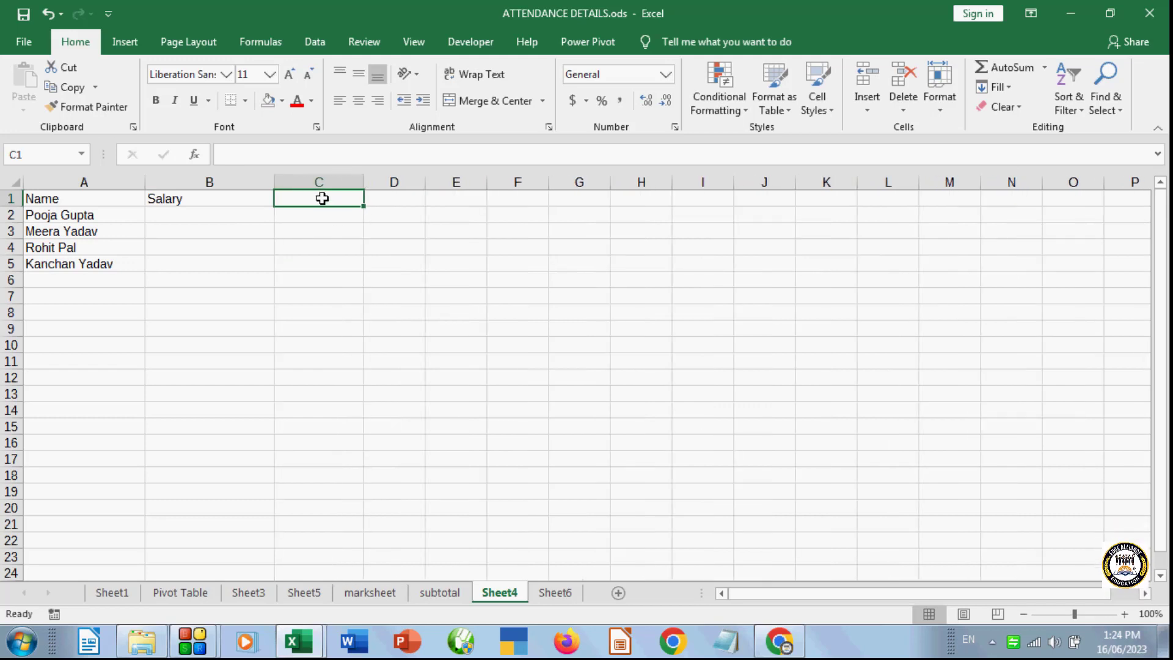
text(incen)
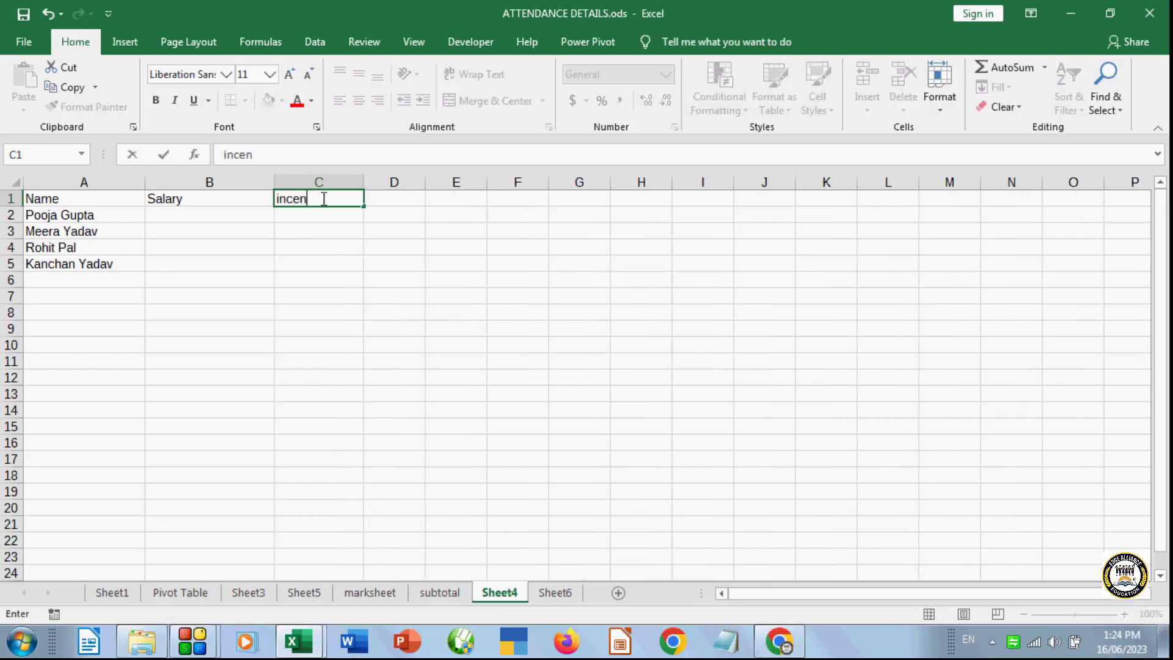
text(tive)
click(317, 280)
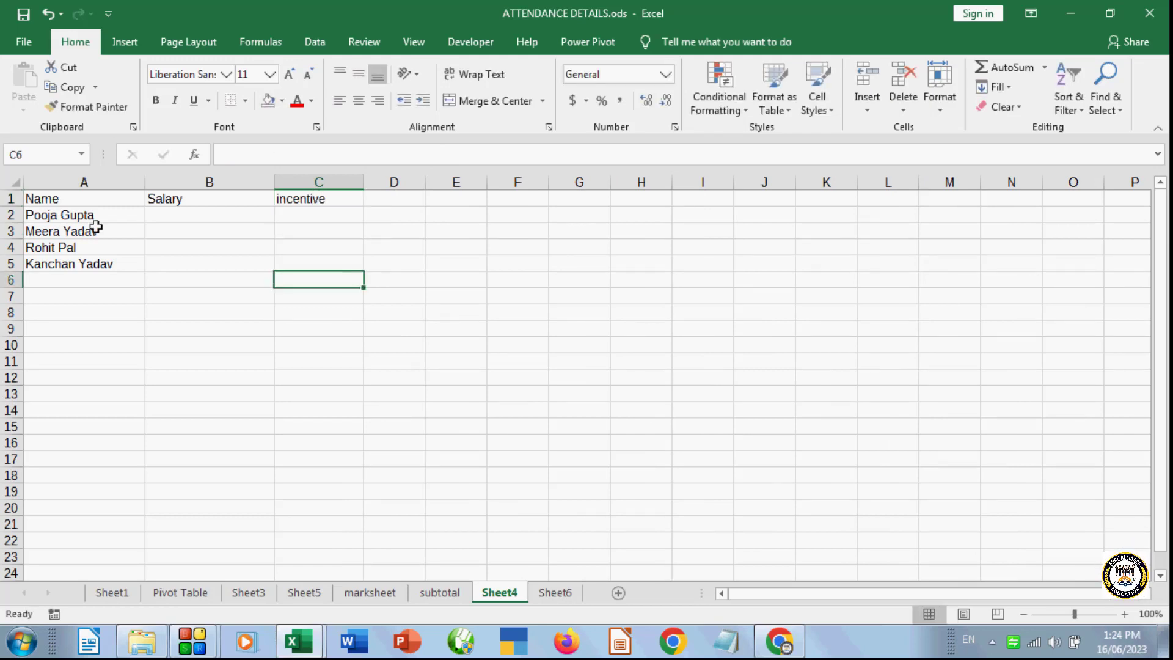
- Make row 1 taller and fill the header cells A1:C1 with the orange theme color
drag(13, 207, 314, 210)
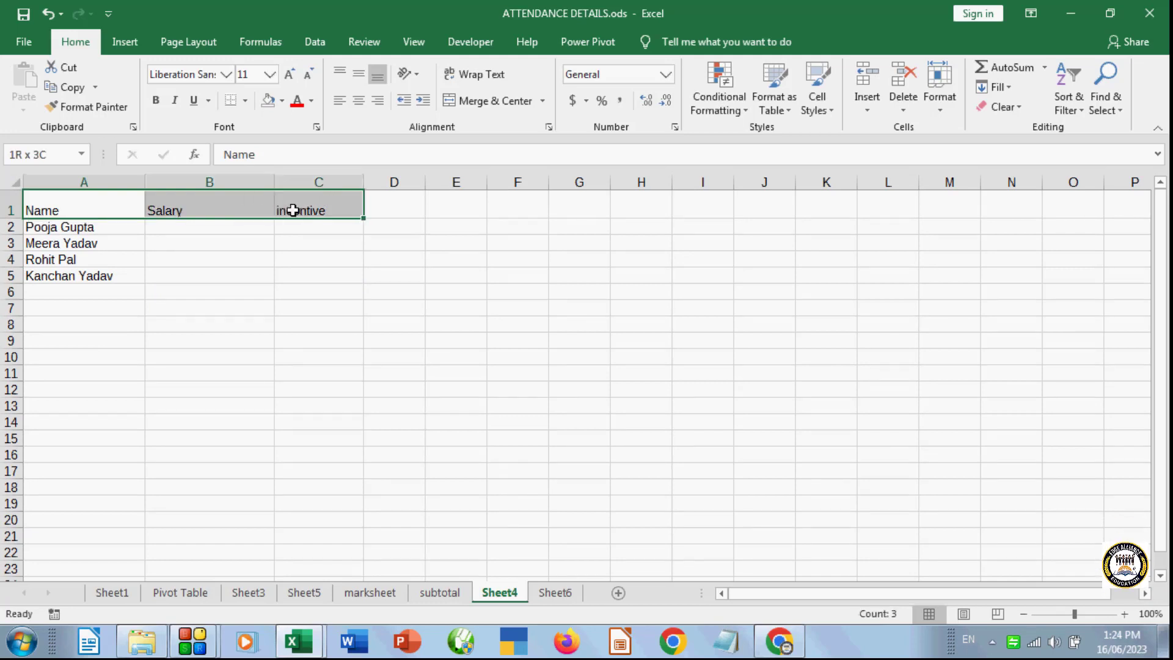
click(282, 101)
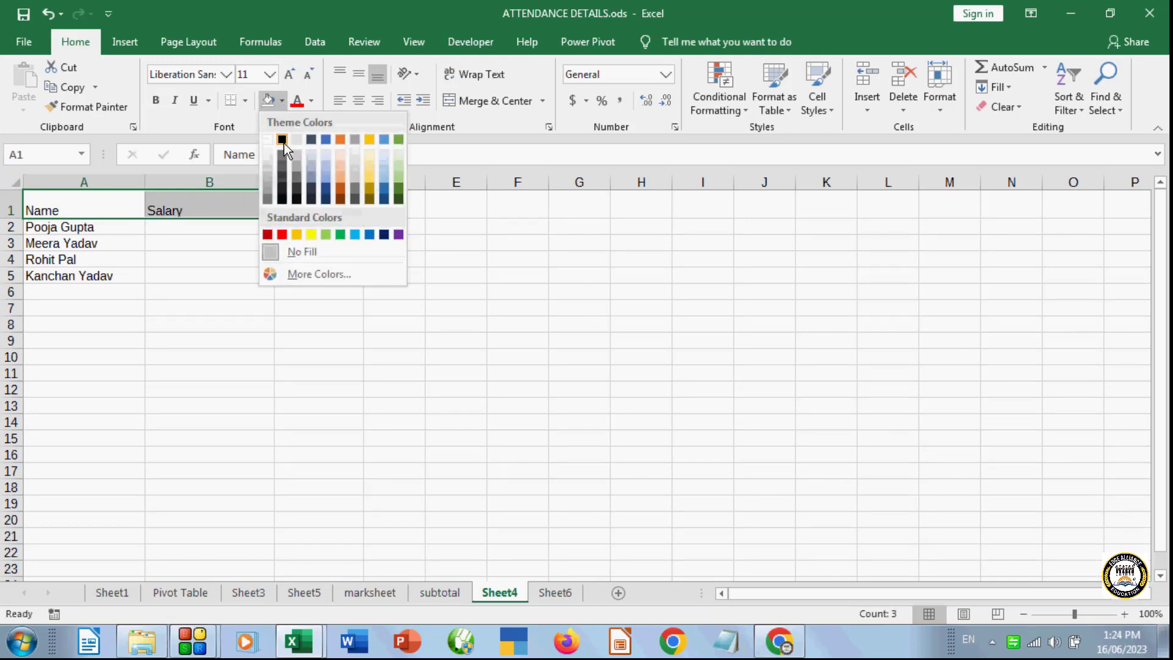
click(342, 139)
click(172, 243)
- Enter the salaries 10222, 850000, 863000 and 478500 in cells B2 to B5
click(192, 227)
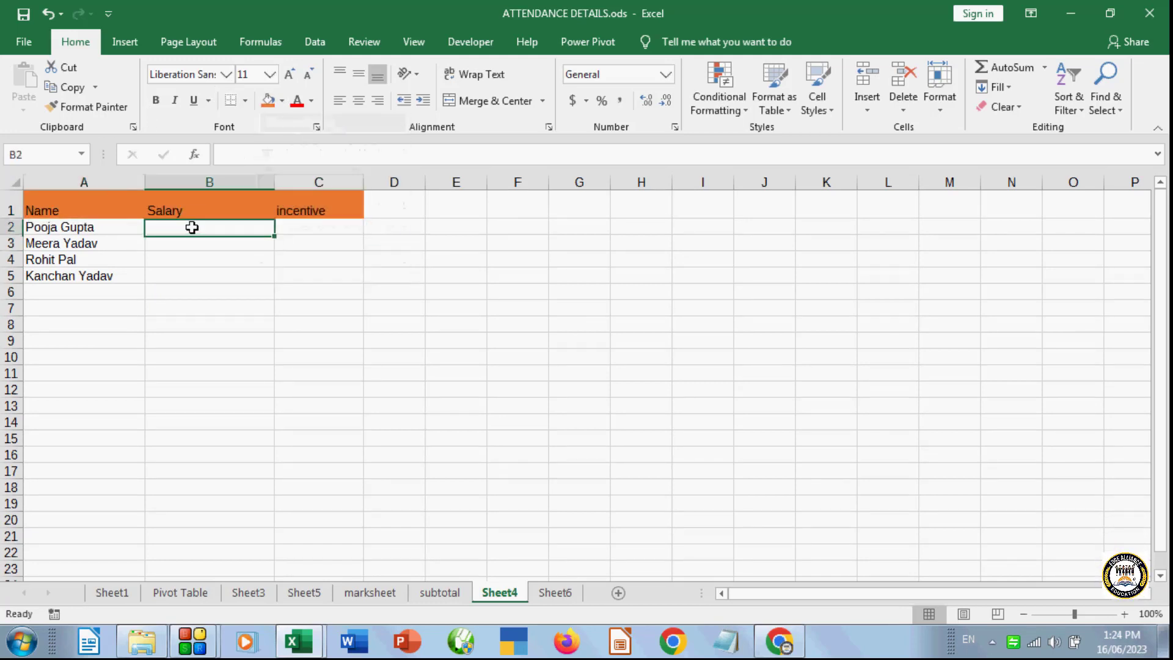
text(10222)
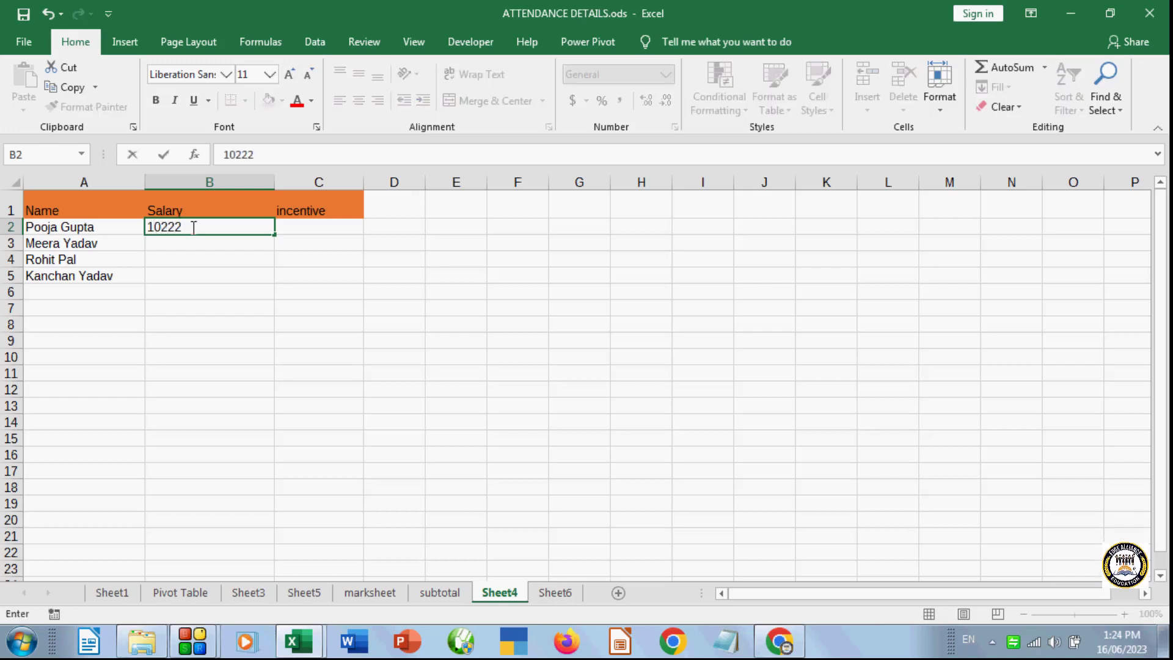
key(Return)
text(85000)
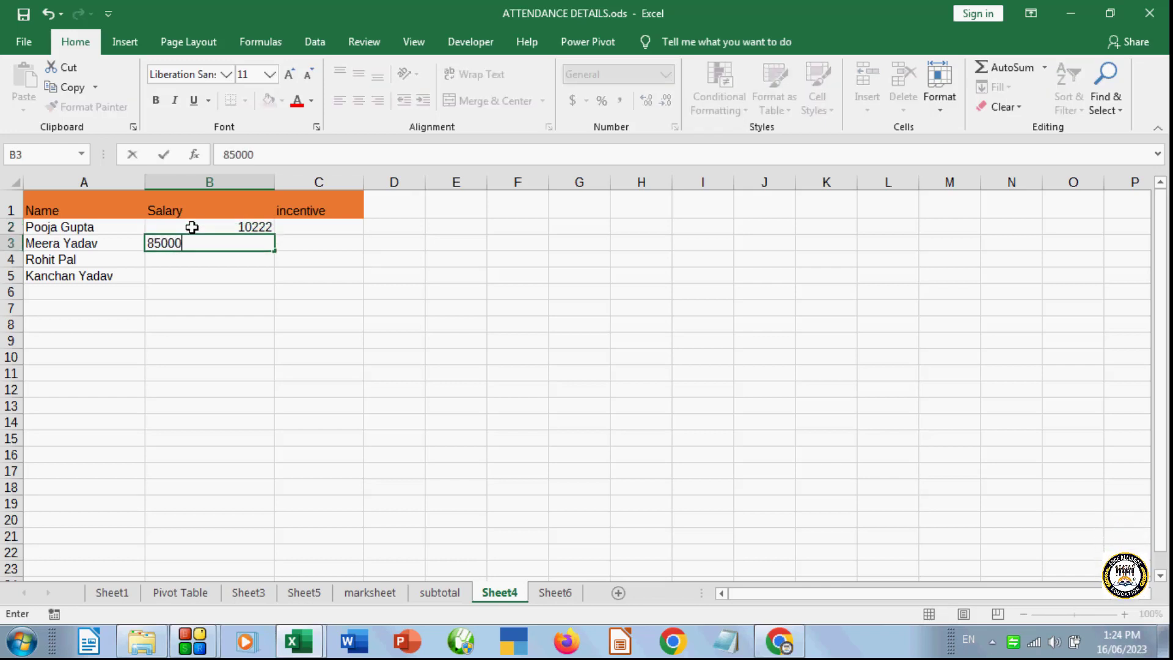
text(0)
key(Return)
text(8)
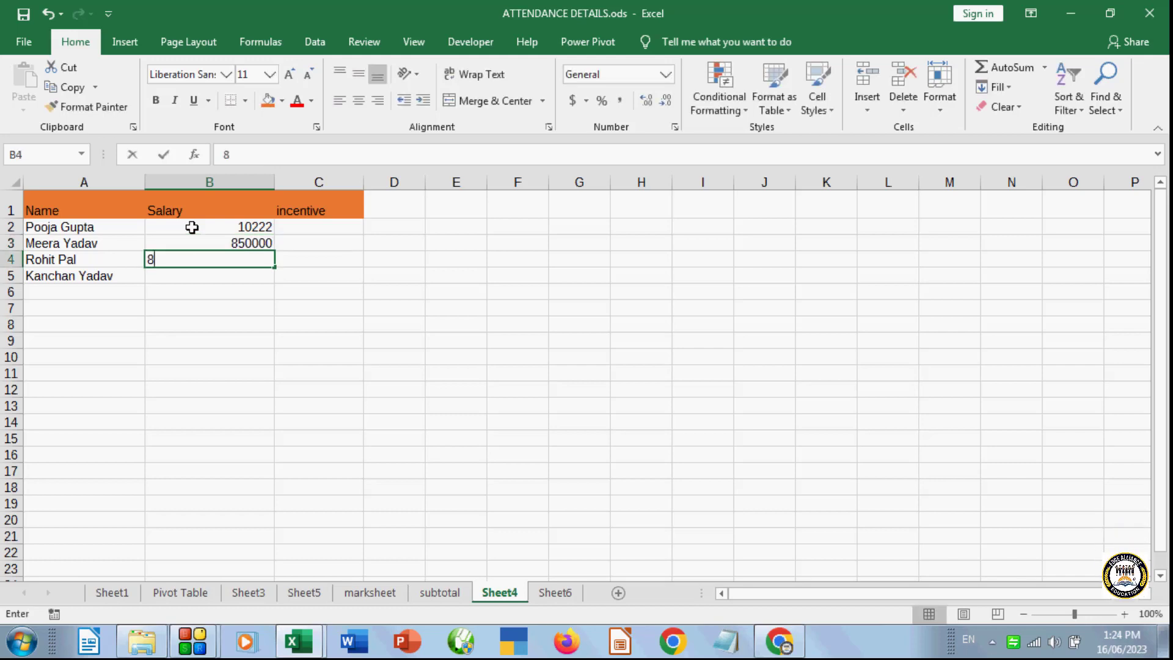
text(63000)
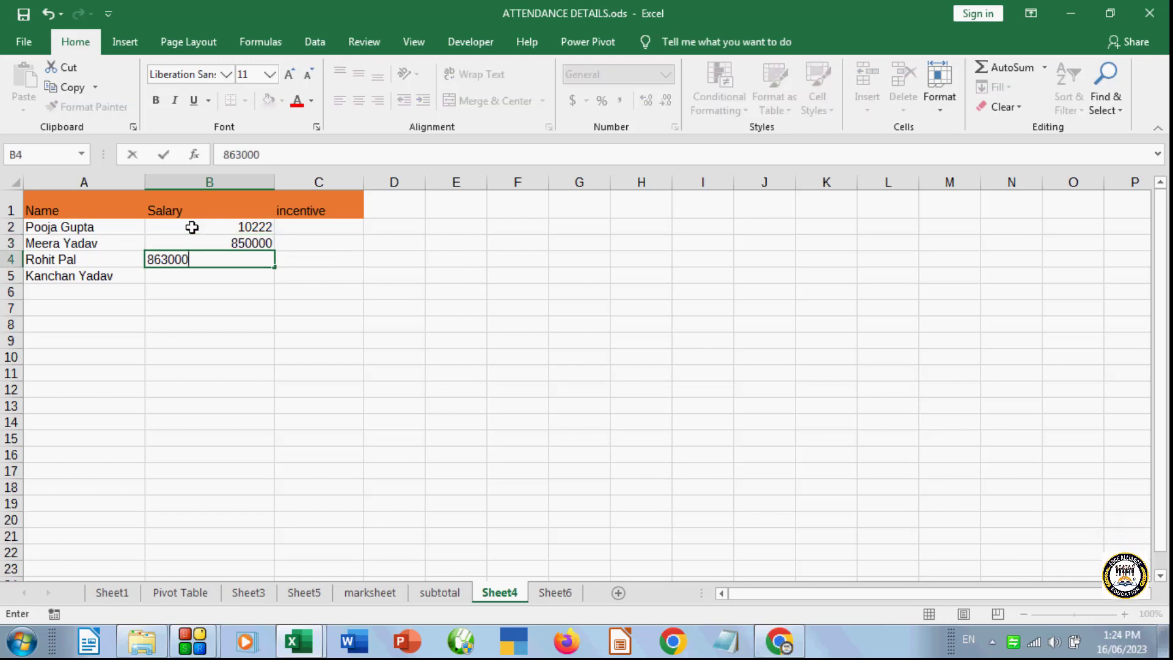
key(Return)
text(478500)
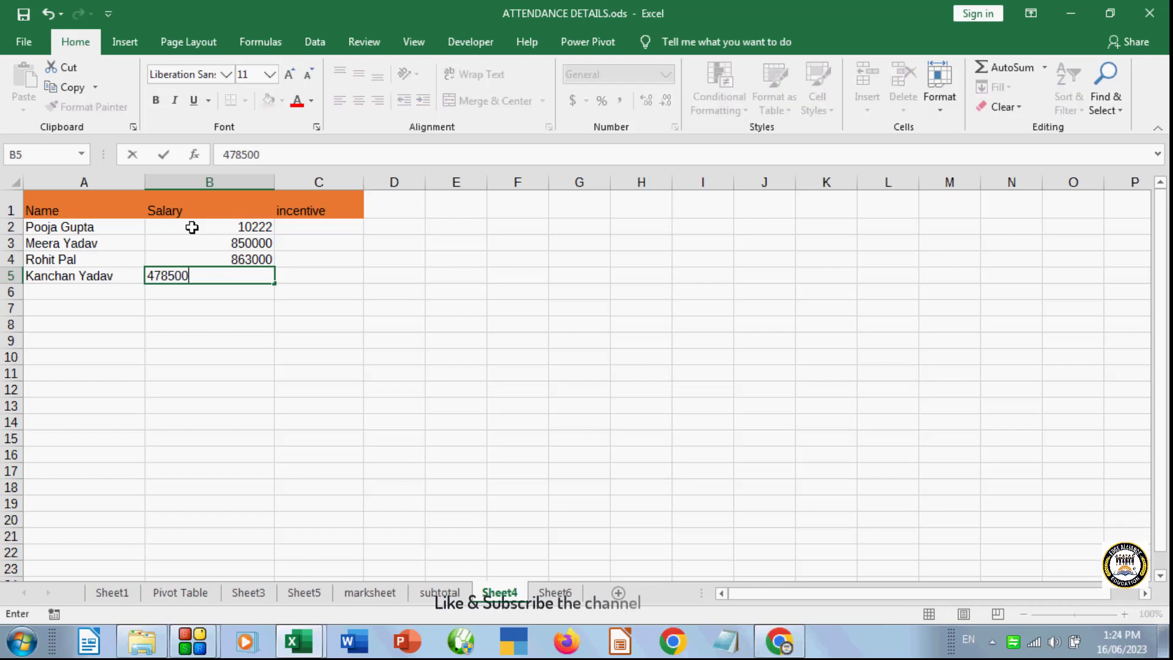
click(585, 312)
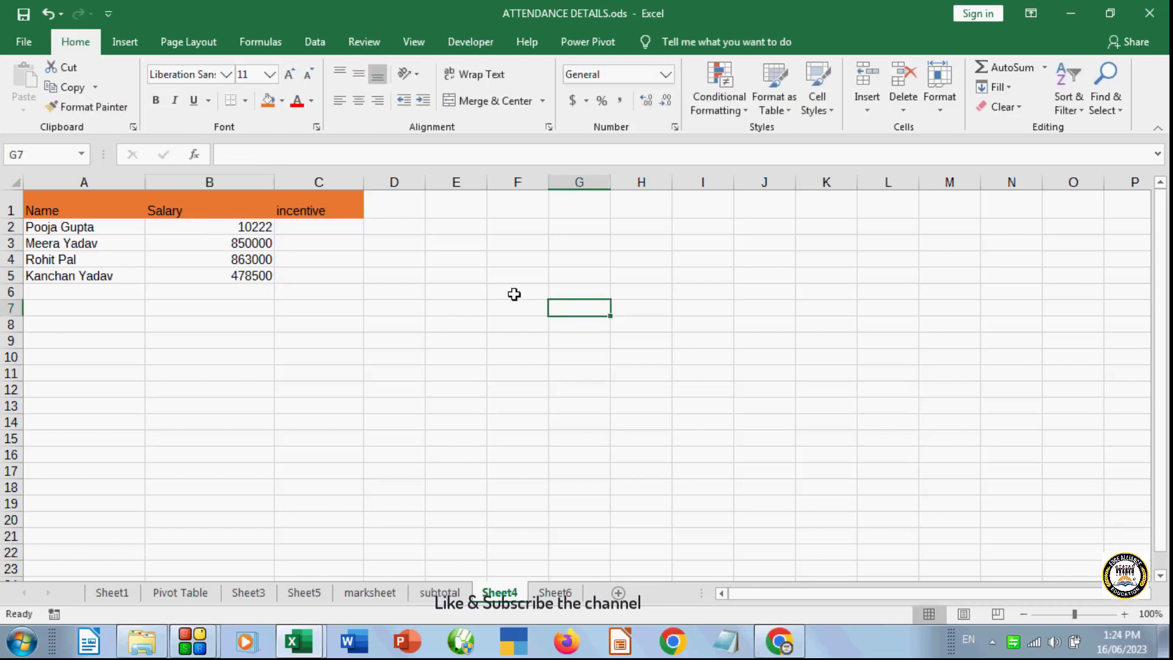
click(285, 233)
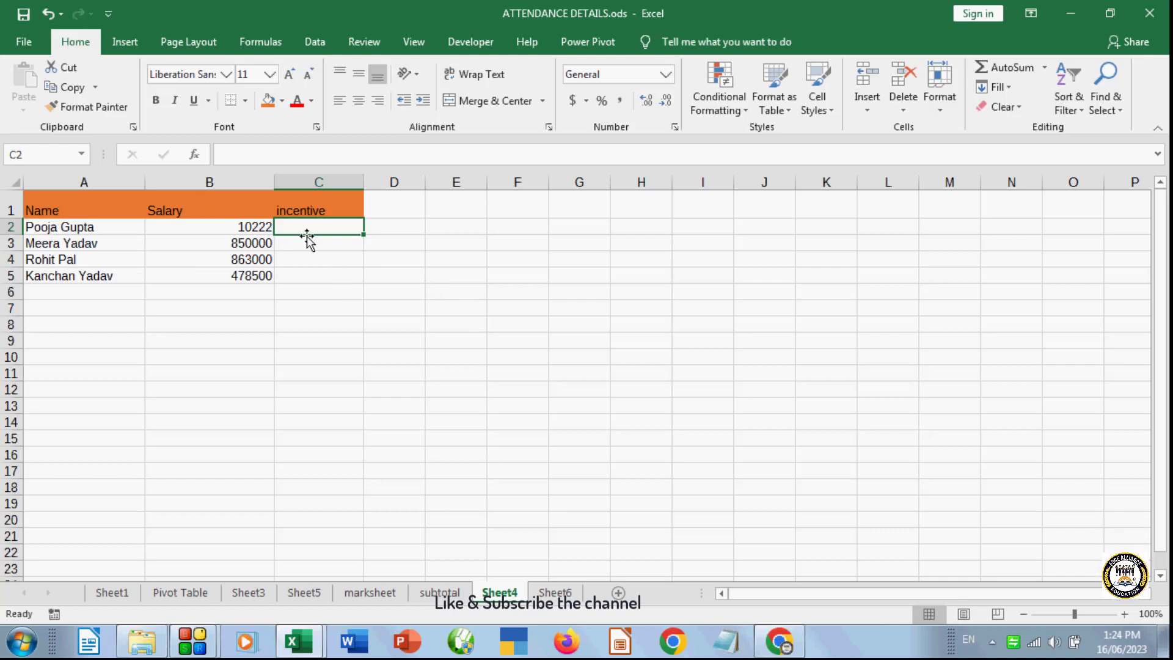
click(400, 326)
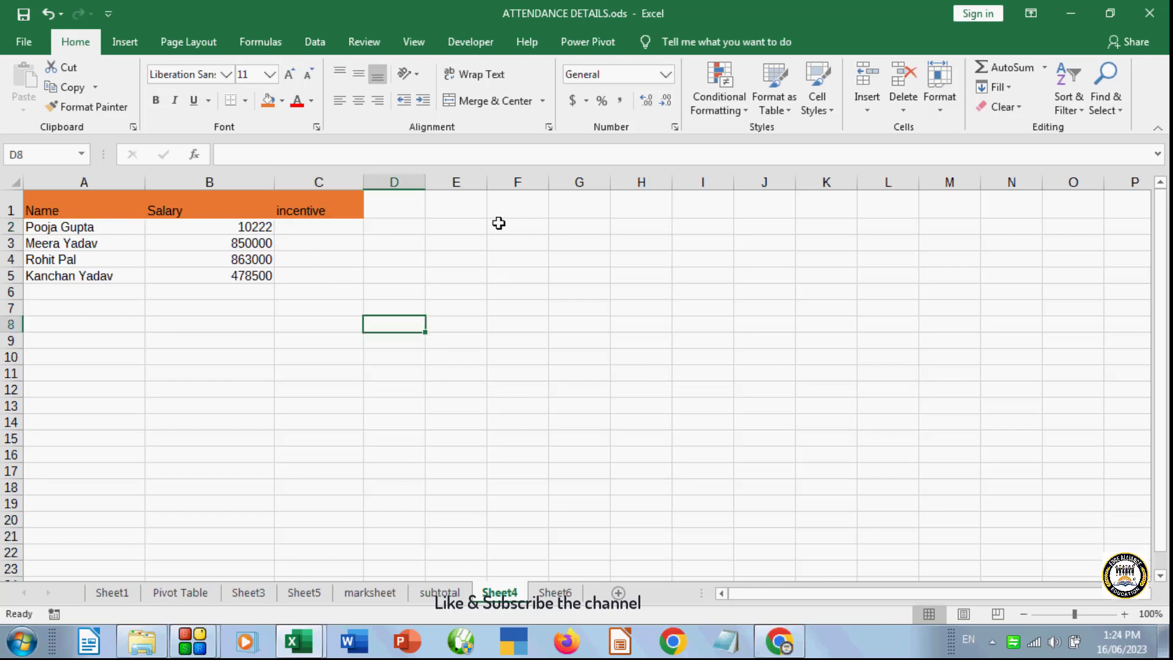
- Add a What-If Analysis scenario named "jan" in Scenario Manager with A2:C5 as the changing cells
drag(96, 228, 318, 277)
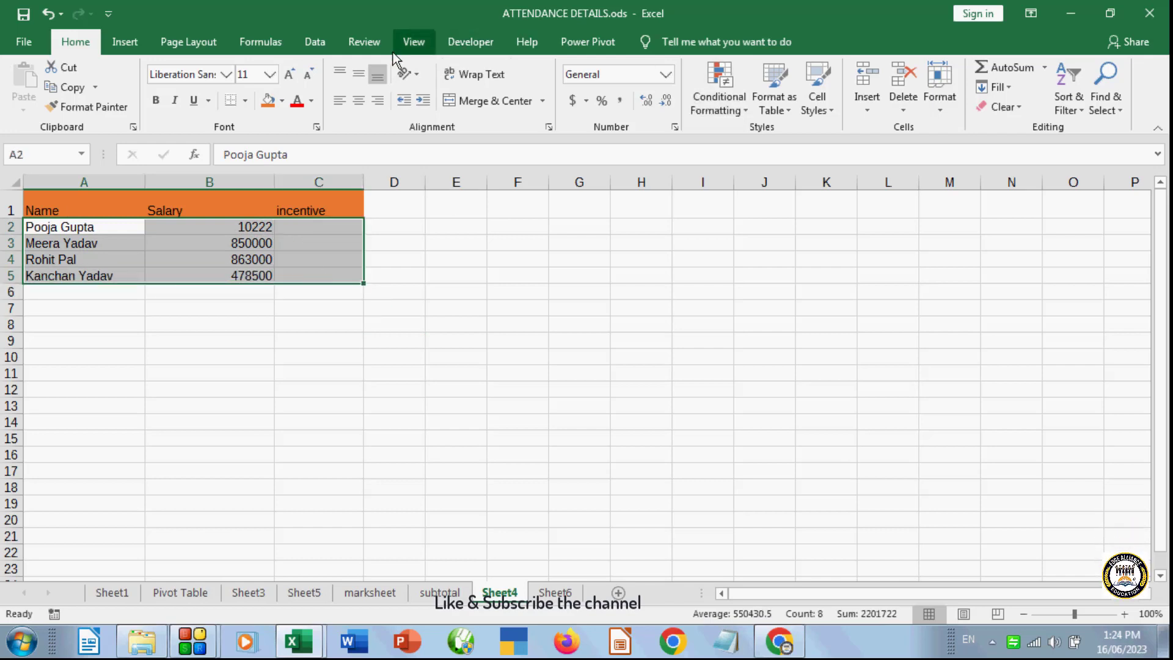
click(366, 41)
click(316, 43)
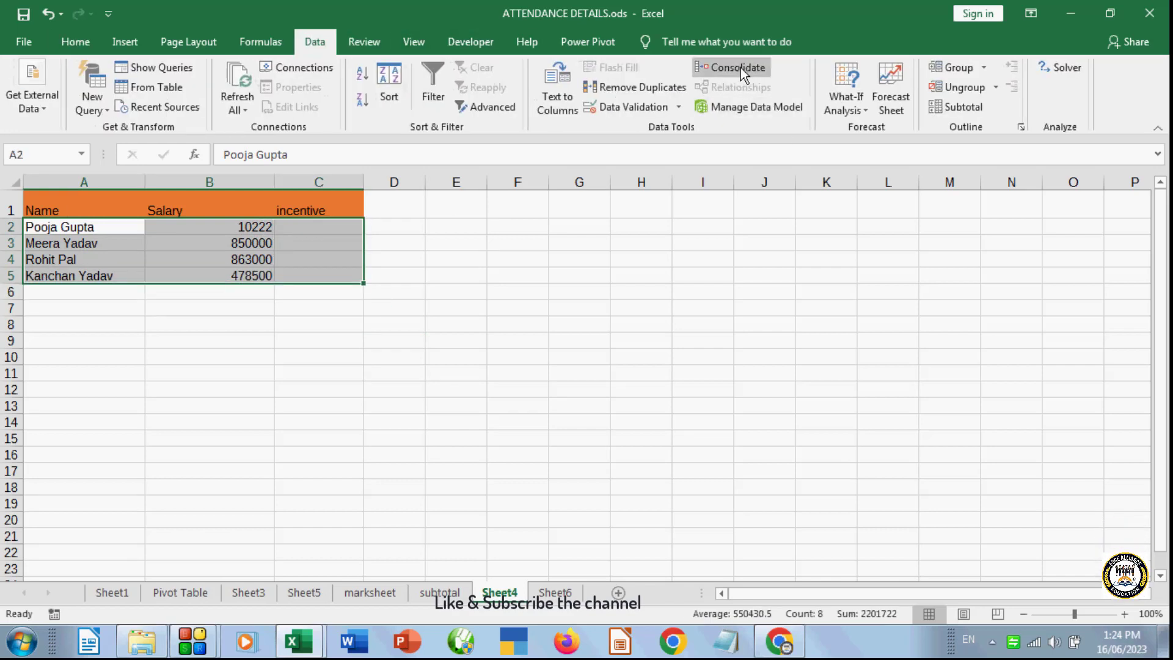
click(866, 114)
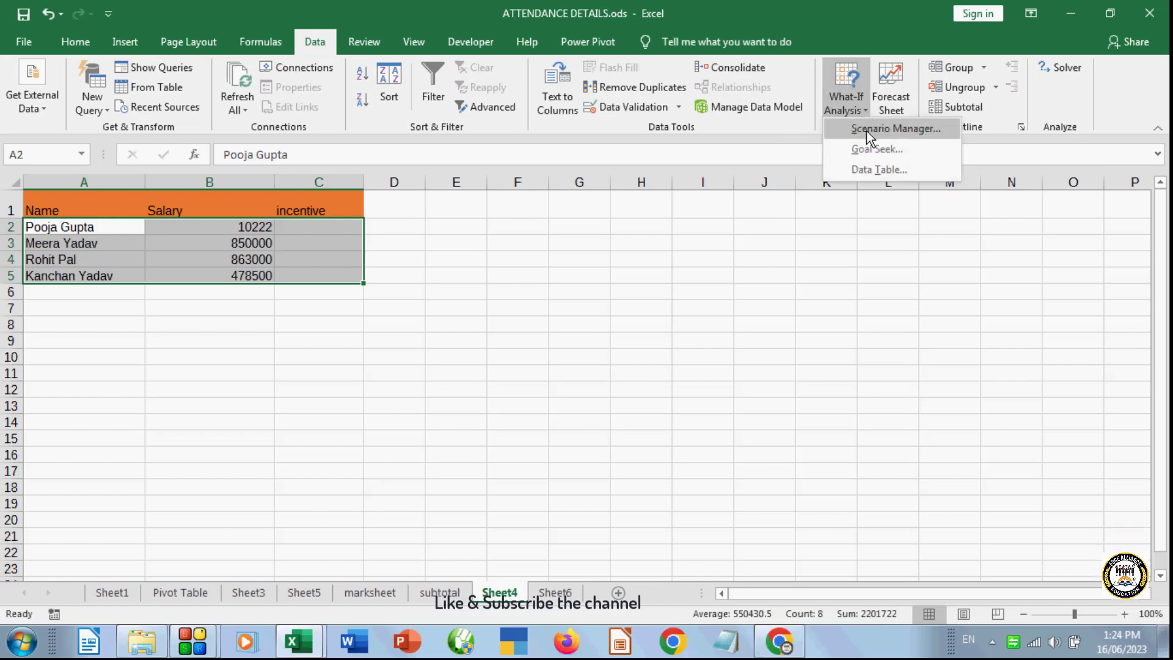
click(869, 129)
drag(901, 193, 771, 190)
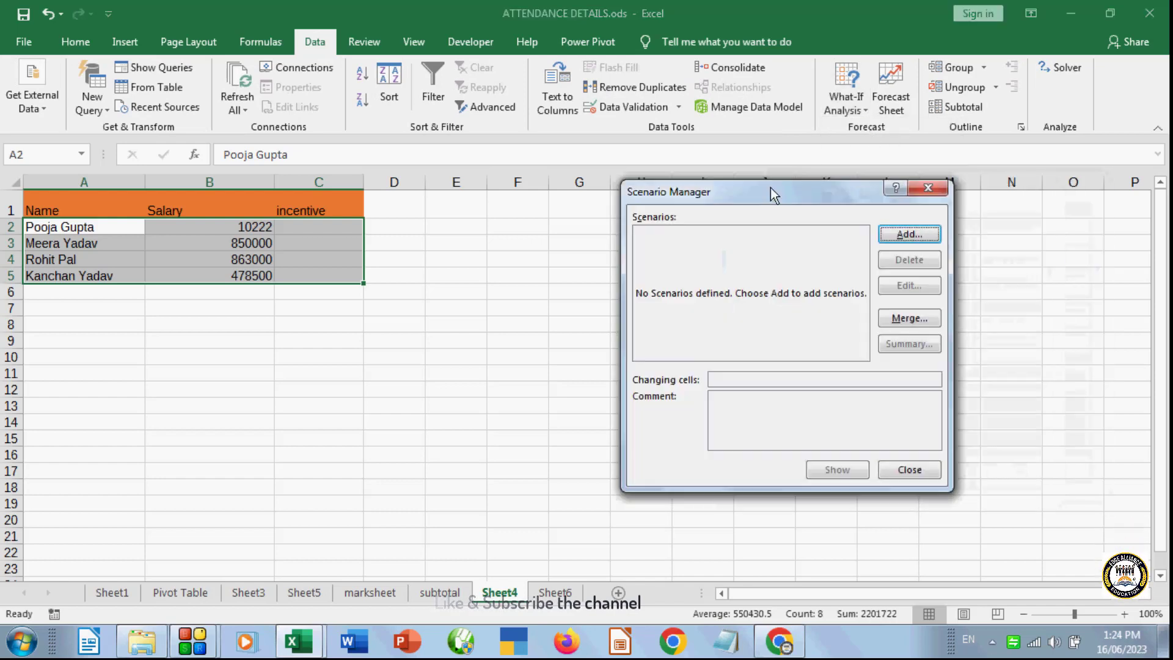
click(909, 235)
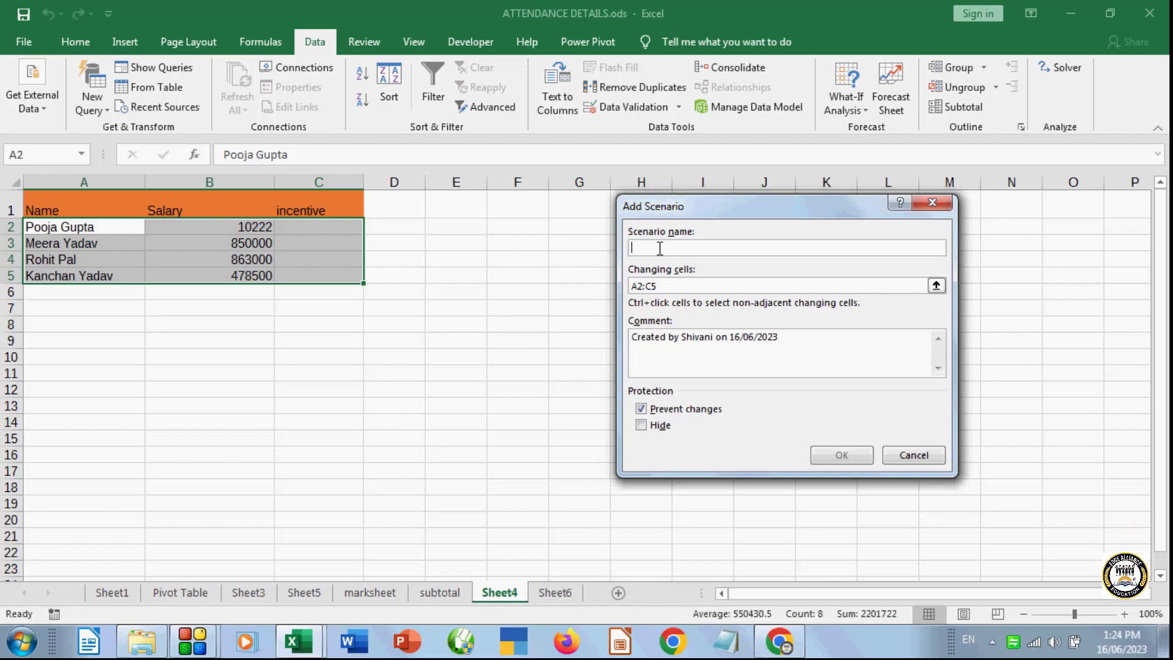
text(i)
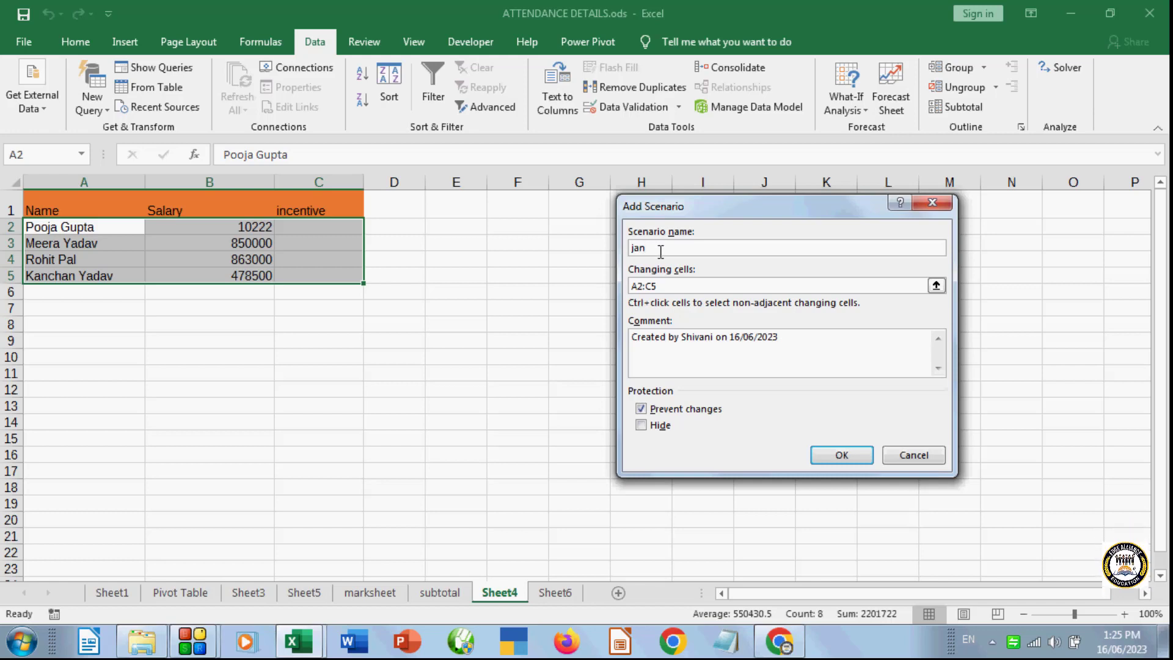
click(677, 283)
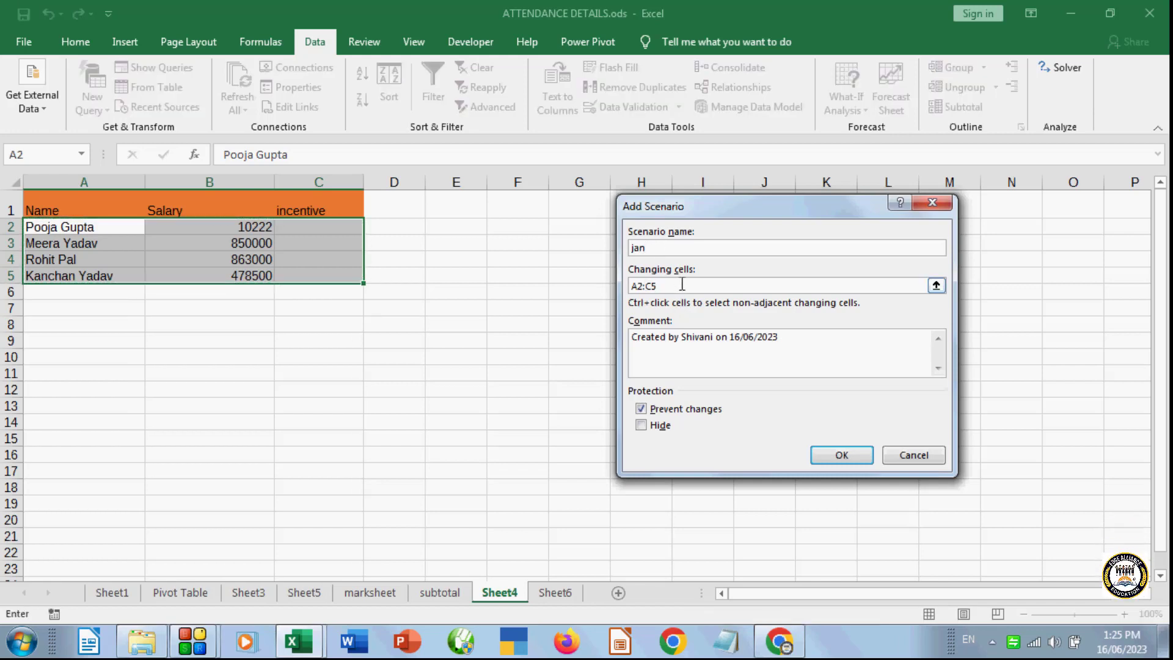
click(840, 453)
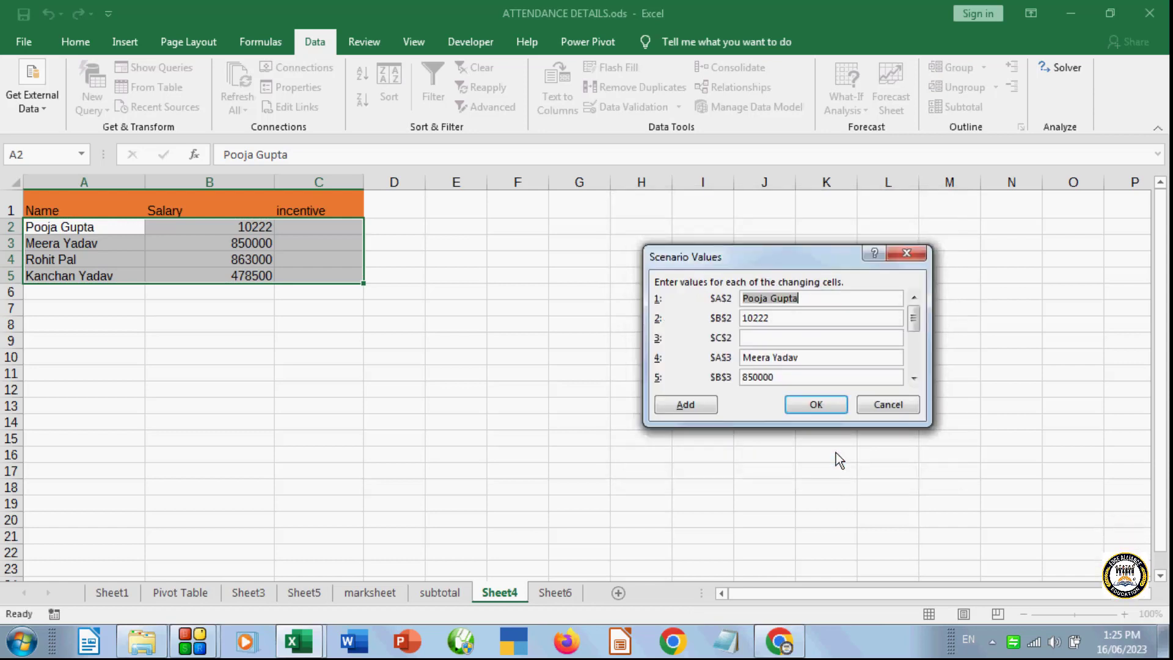
- Set the jan scenario's incentive values to 8500 for C2, 6902 for C3, 856 for C4 and 8965 for C5
click(822, 297)
click(760, 340)
text(850)
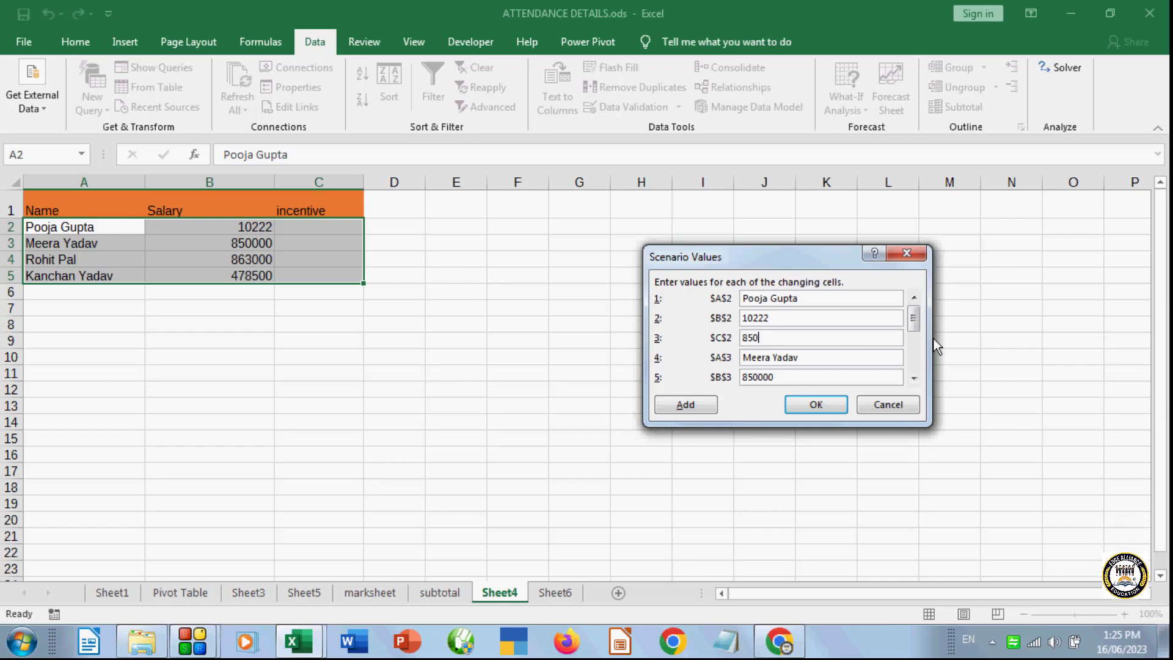
text(0)
scroll(914, 336, down, 2)
click(783, 357)
text(6902)
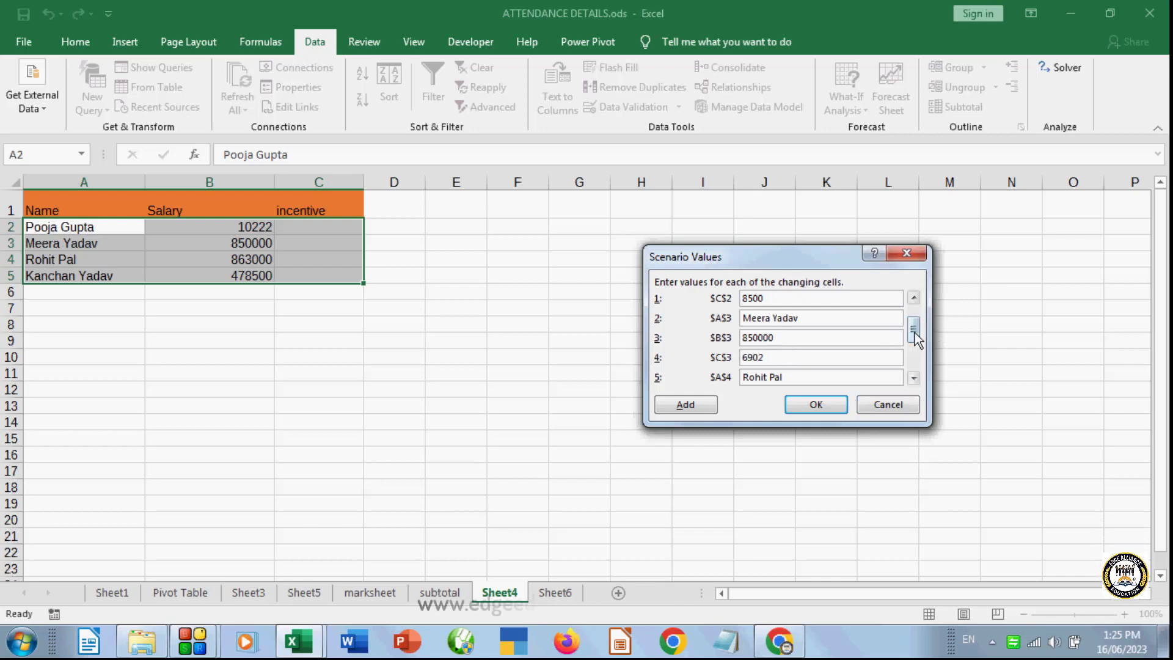
scroll(914, 336, down, 3)
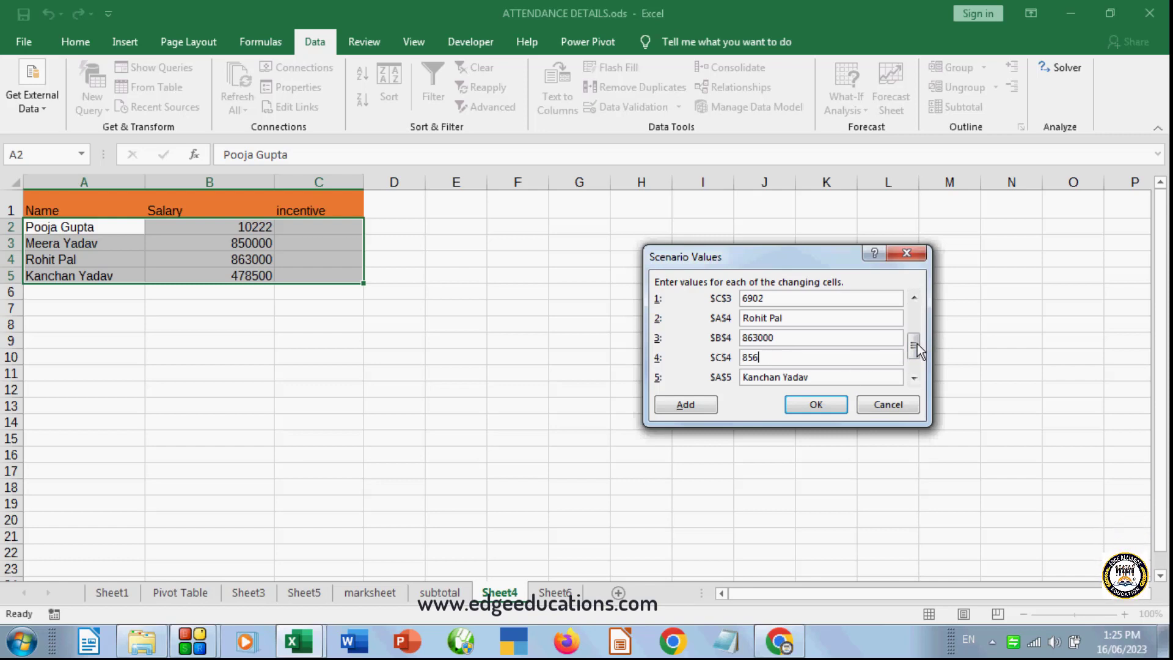
drag(922, 369, 922, 371)
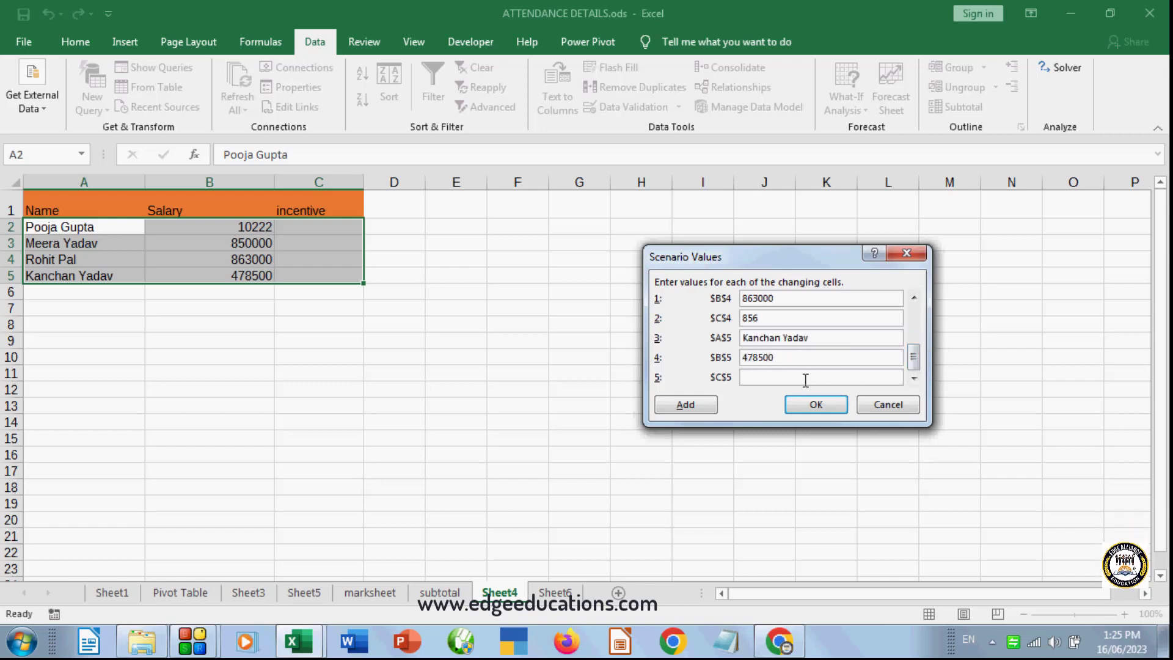
text(8965)
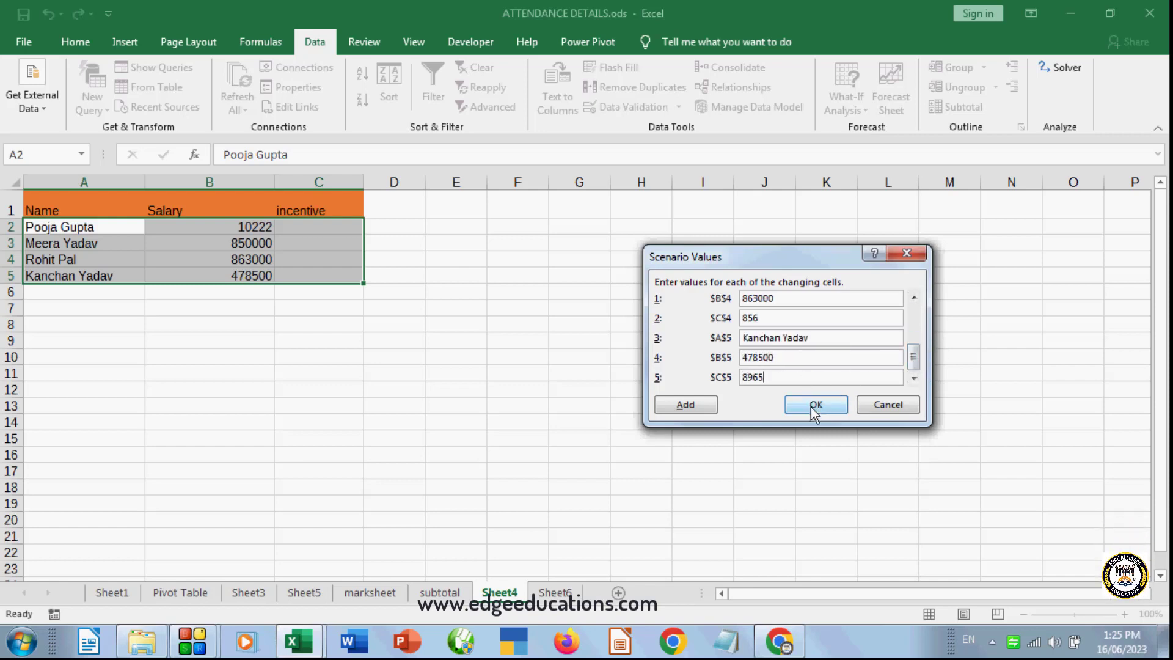
click(812, 406)
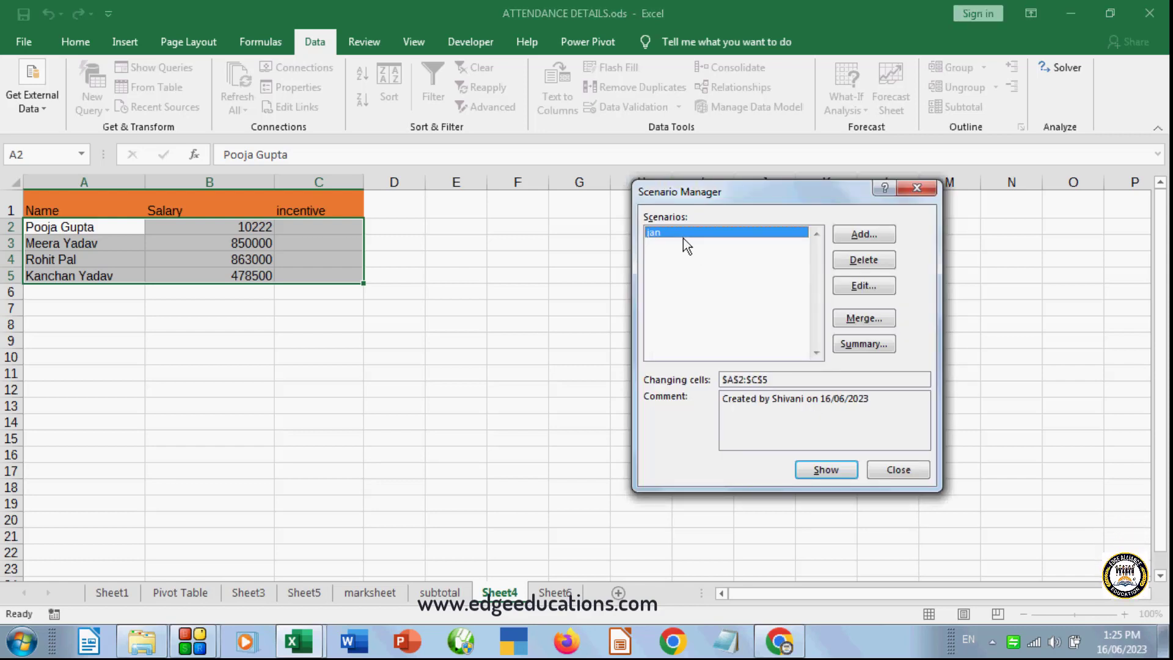
- Add another scenario named "feb" with A2:C5 as the changing cells
click(863, 234)
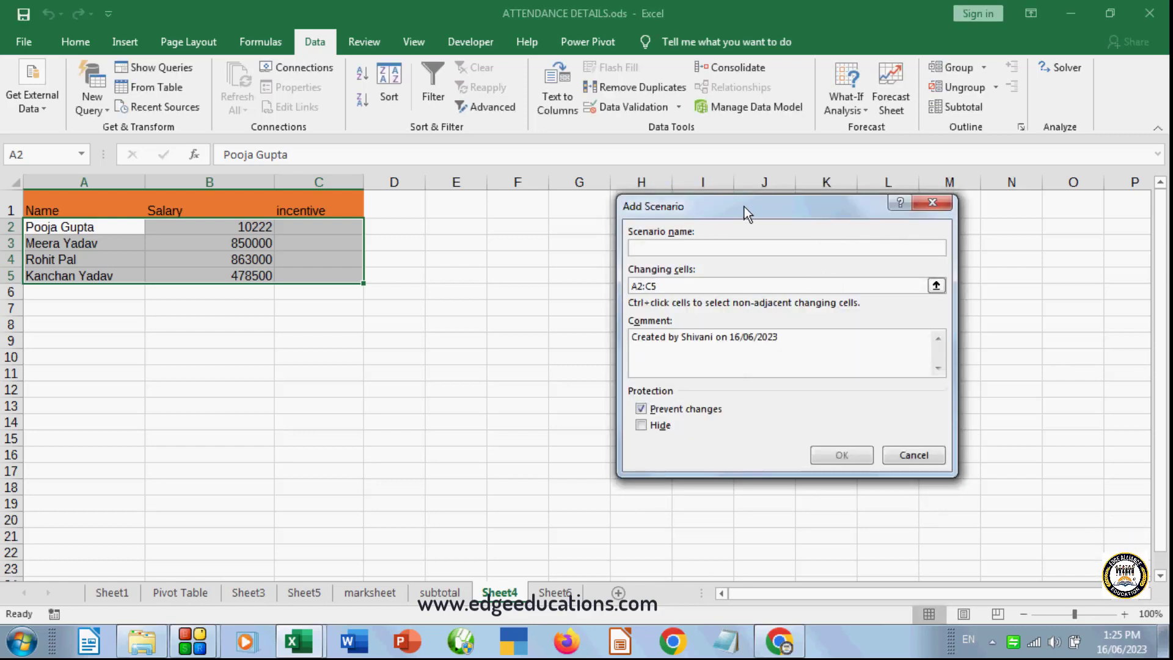
drag(744, 207, 808, 222)
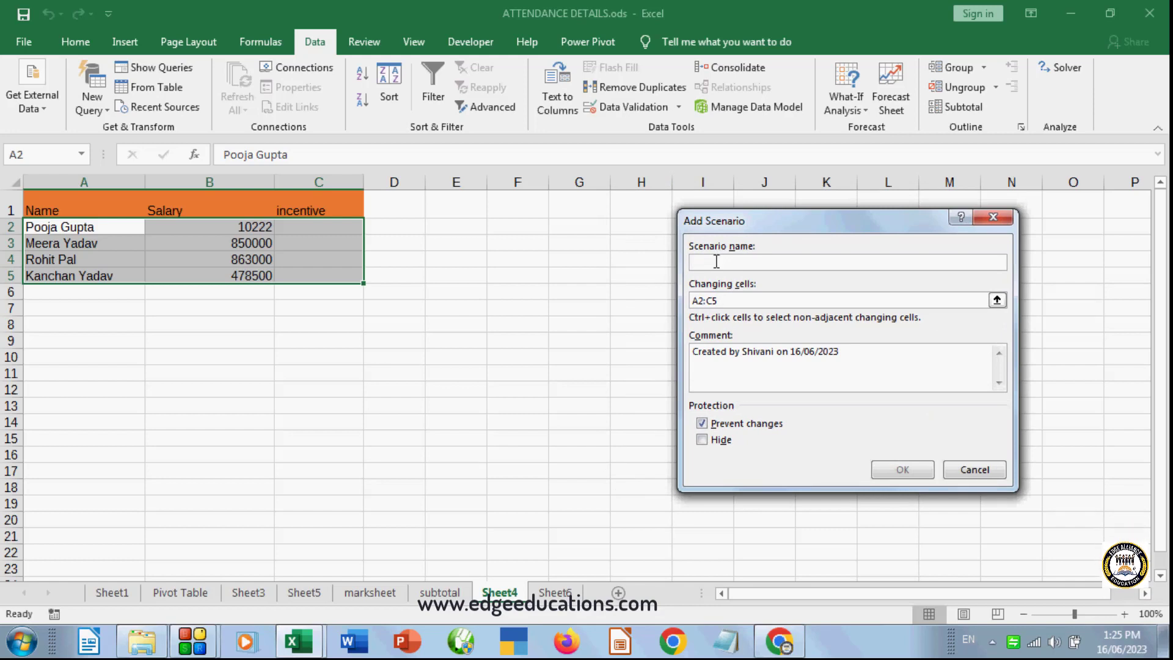
text(fe)
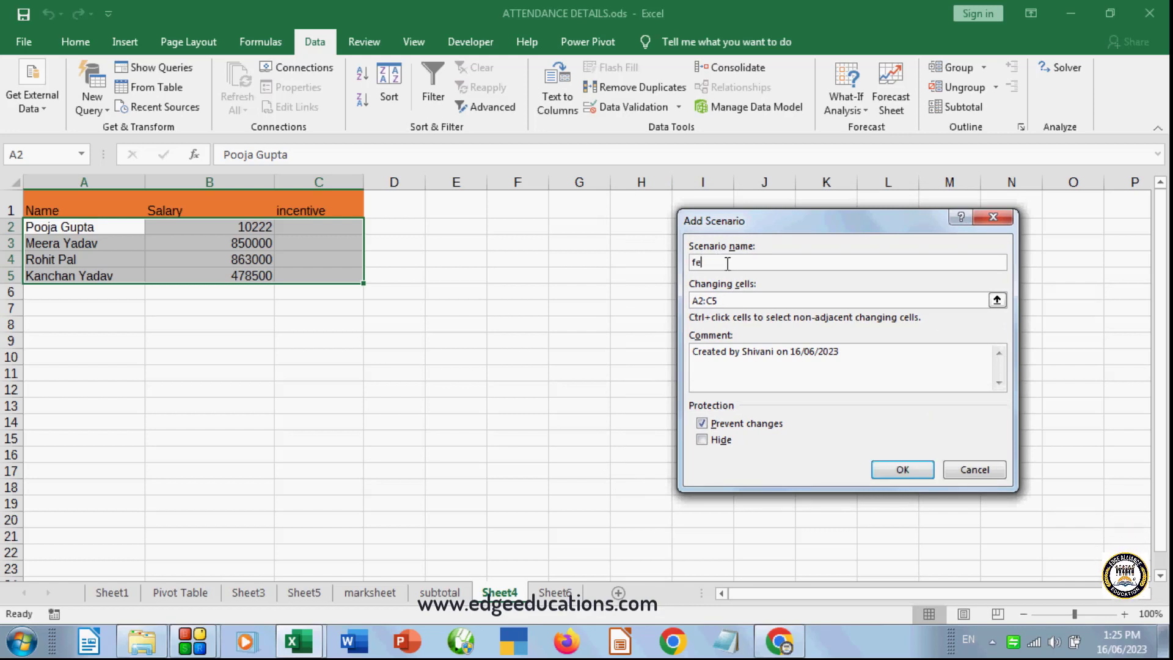
text(b)
click(890, 469)
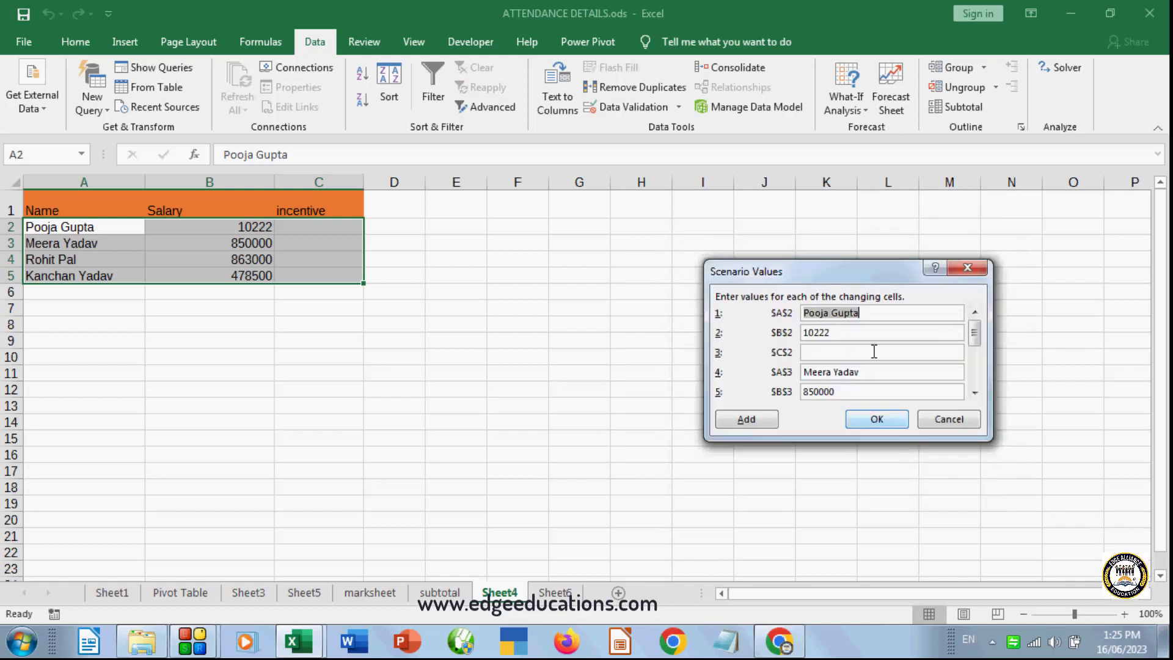
- Set the feb scenario's incentive values to 3200 for C2, 5620 for C3, 5623 for C4 and 965 for C5
click(829, 350)
text(320)
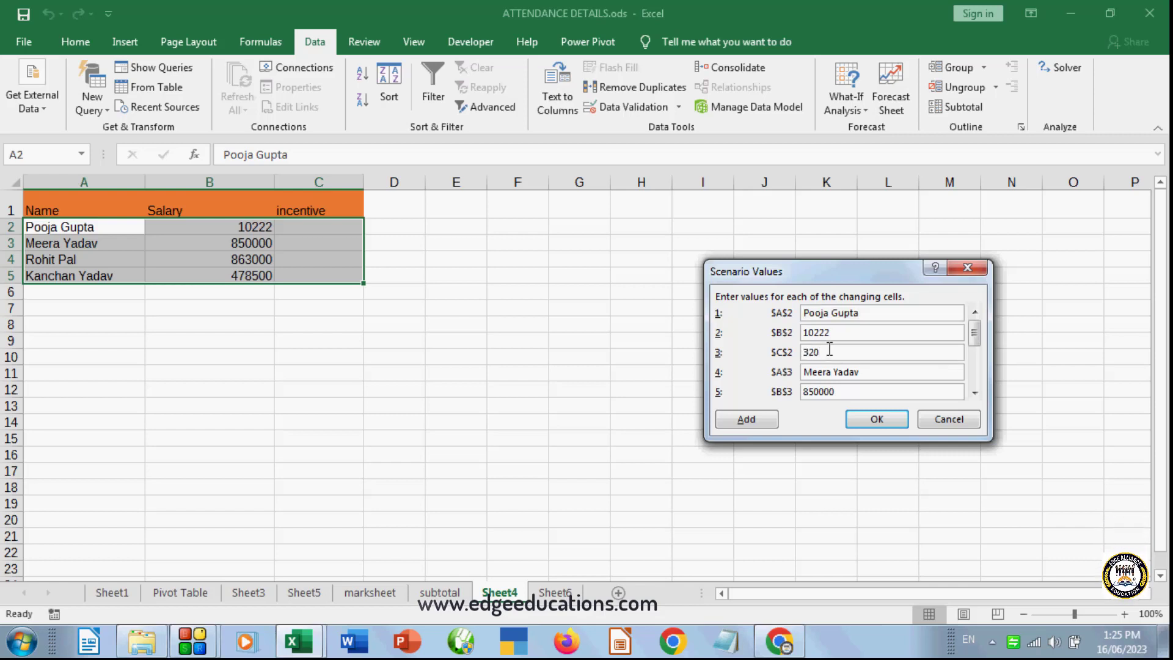
text(0)
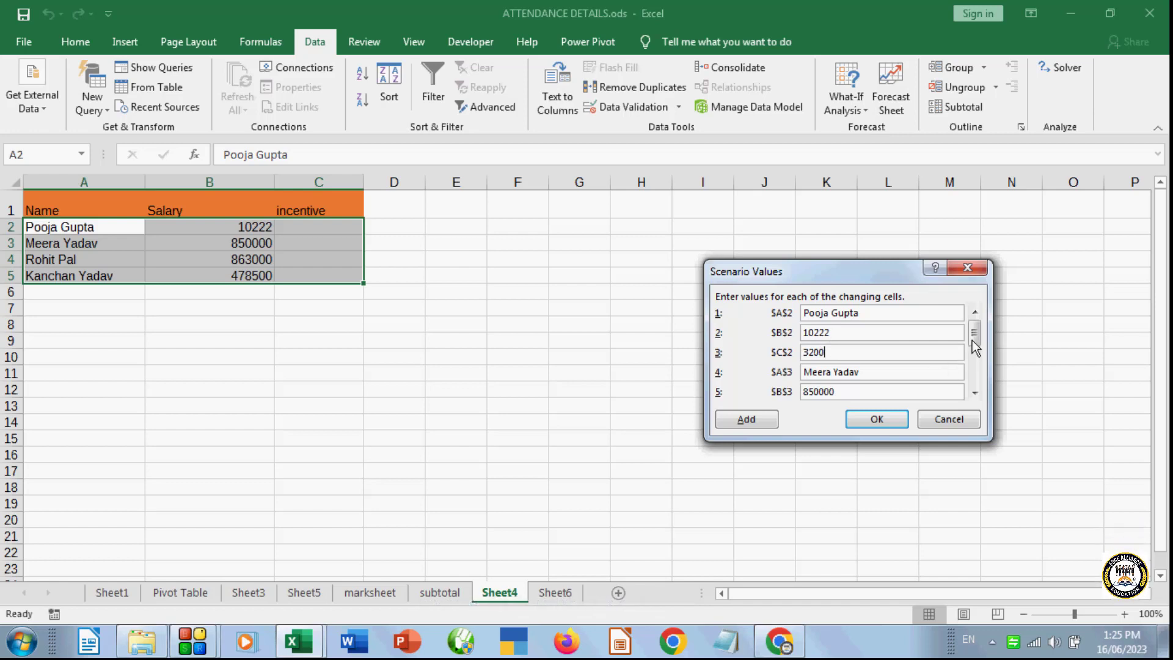
scroll(973, 349, down, 2)
click(829, 371)
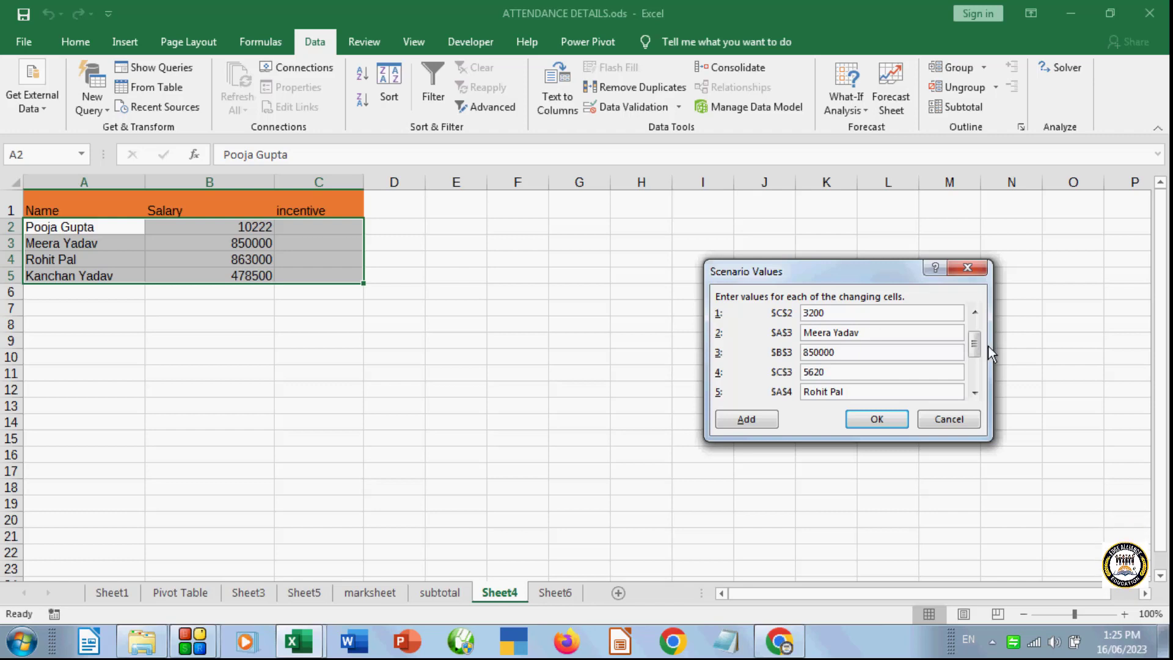
scroll(972, 365, down, 3)
click(873, 372)
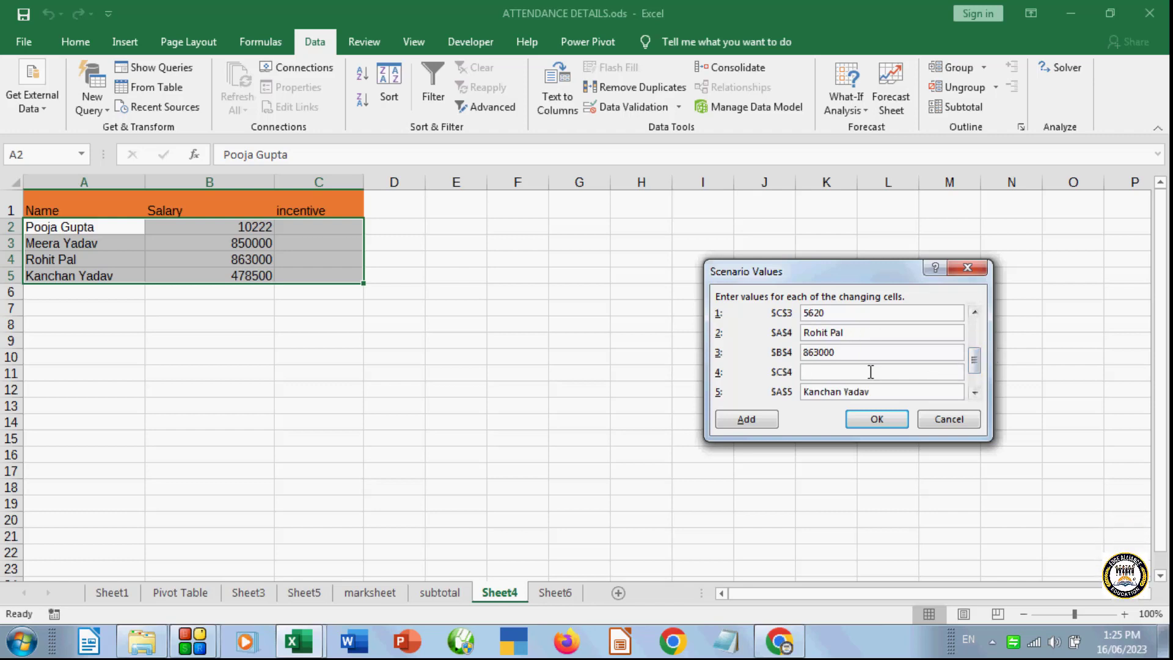
text(5623)
scroll(938, 398, down, 2)
click(867, 391)
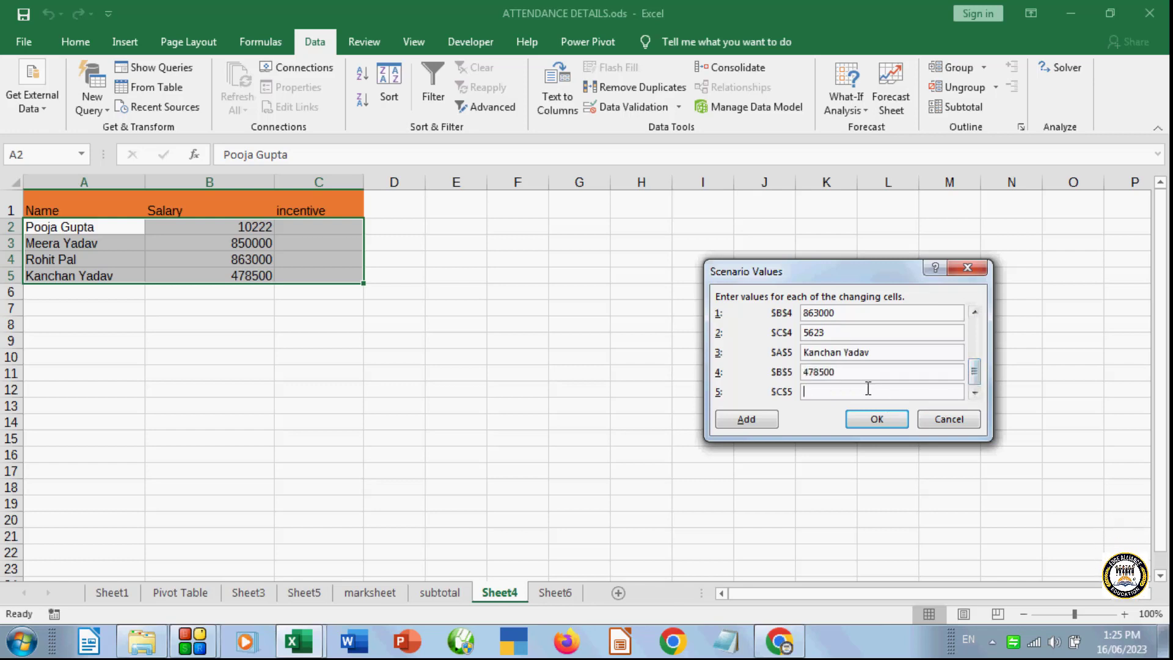
text(965)
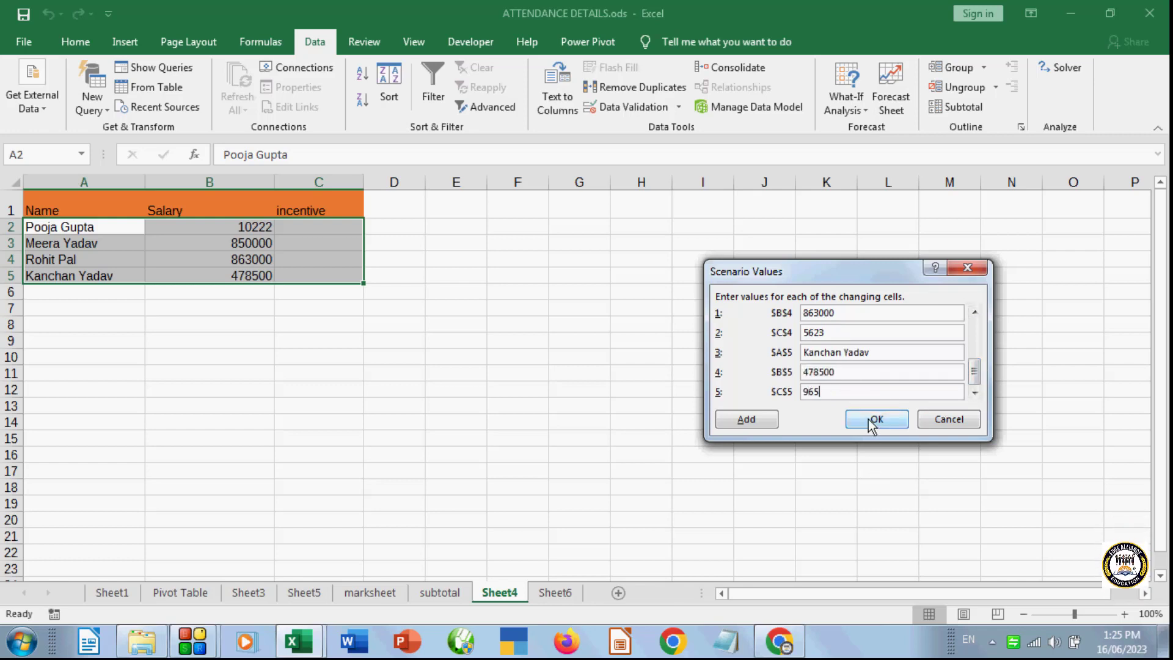
click(874, 419)
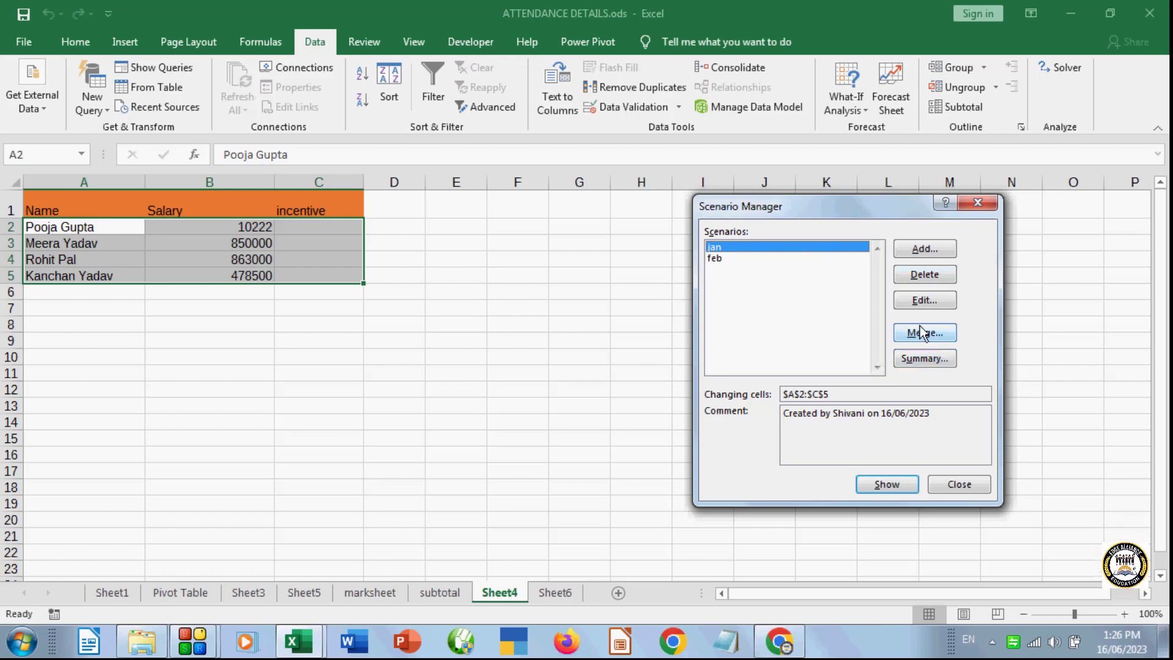
- Show the jan scenario, the feb scenario and jan again on the worksheet, and look at jan's edit settings without changing them
click(886, 486)
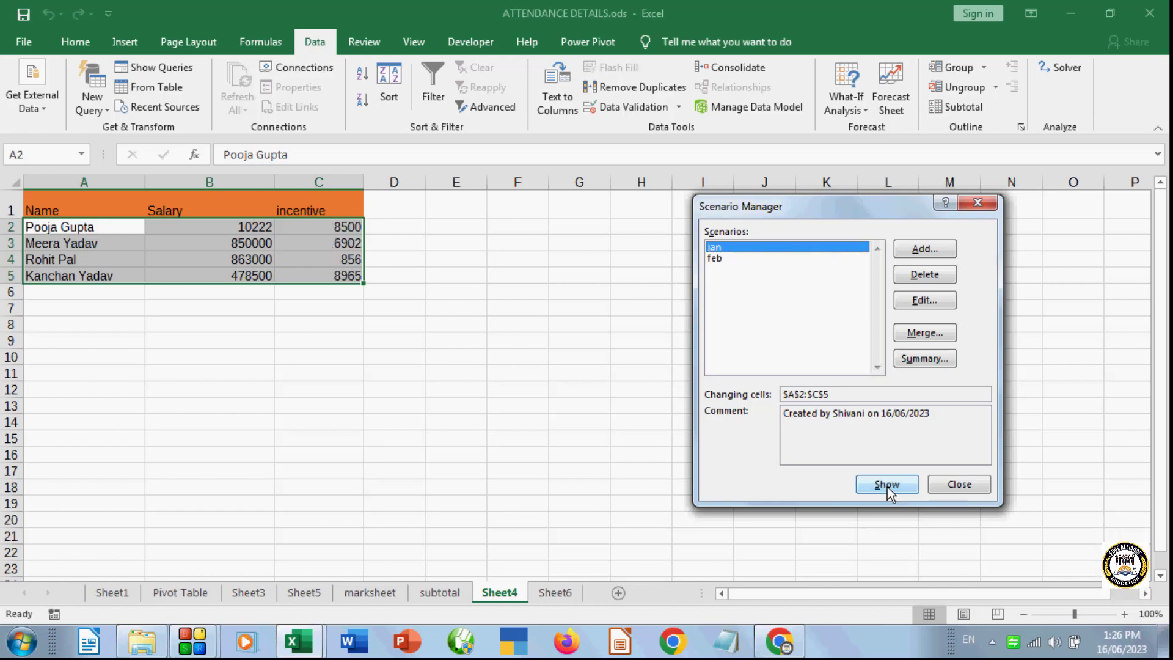
click(720, 259)
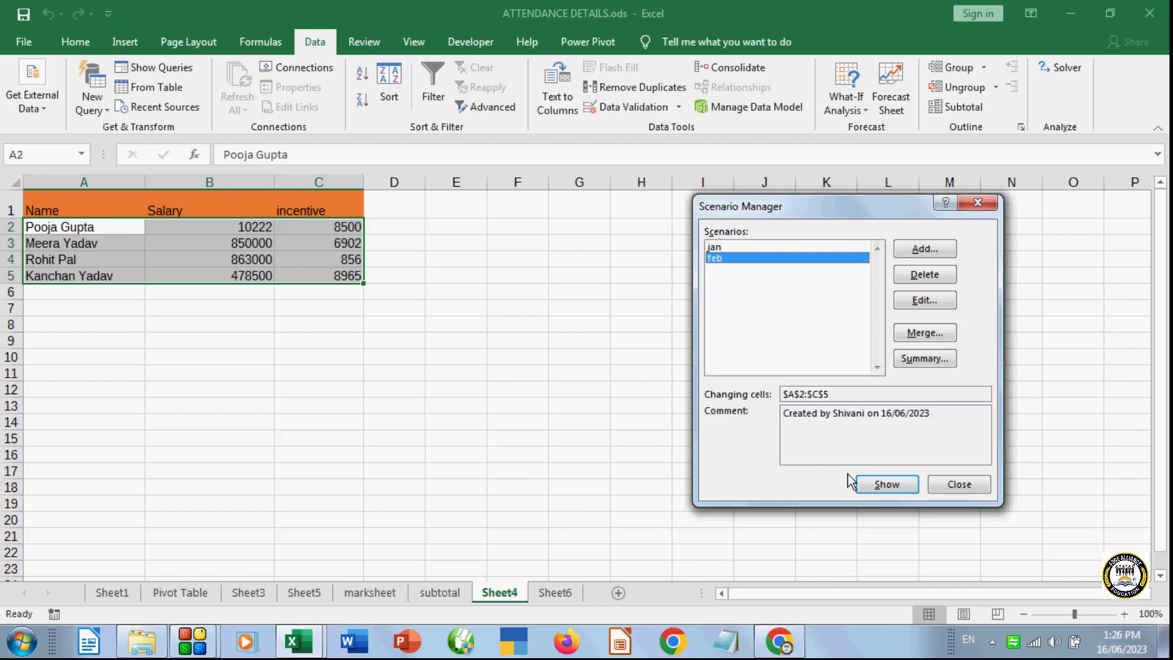
click(885, 486)
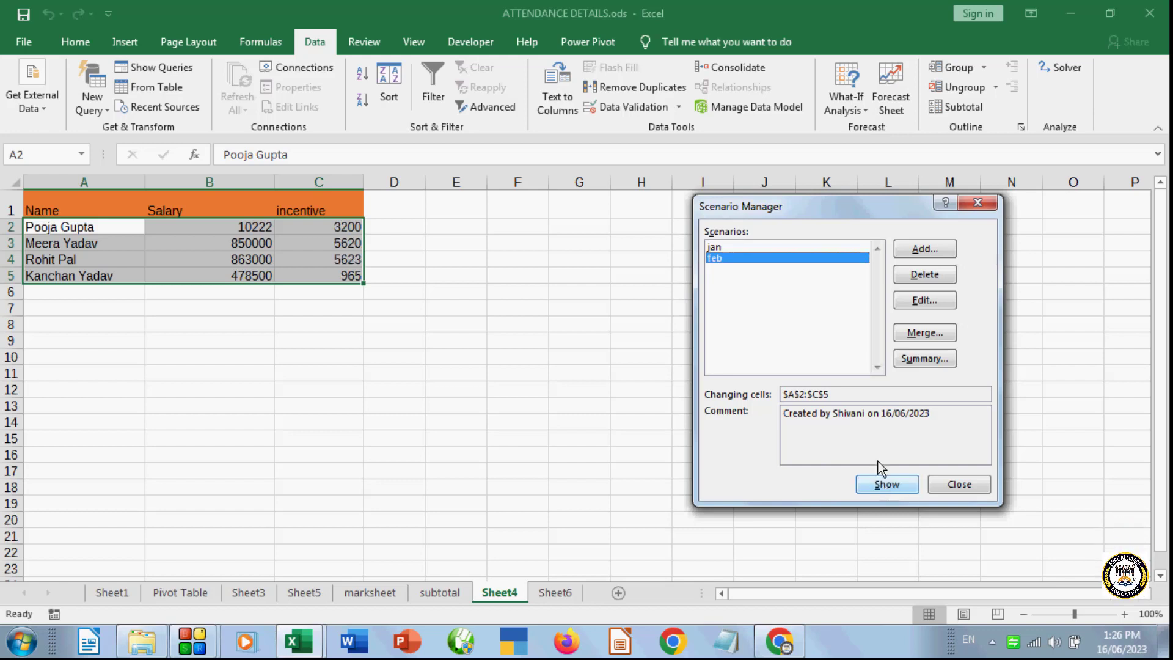
click(771, 246)
click(876, 482)
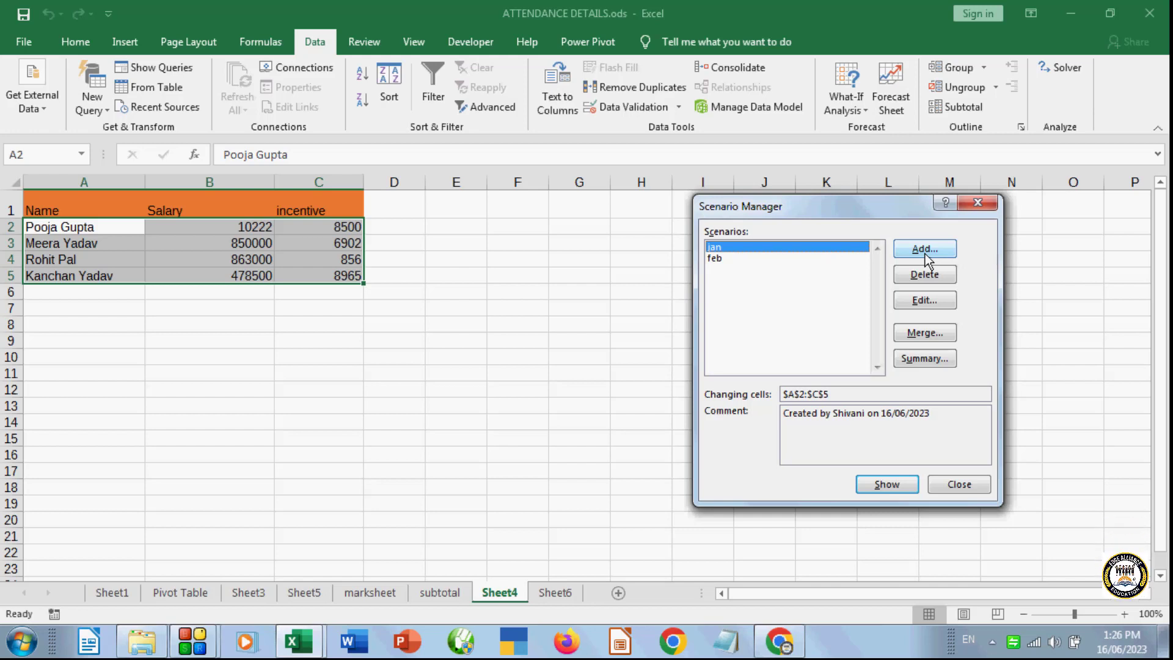
click(921, 300)
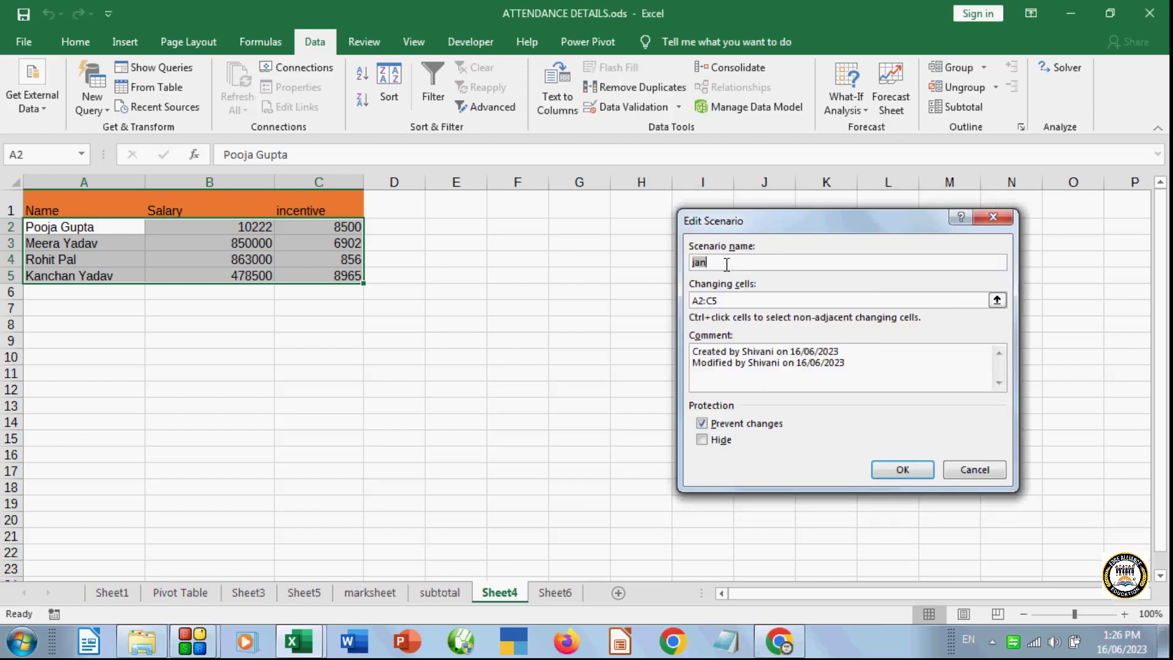
click(981, 470)
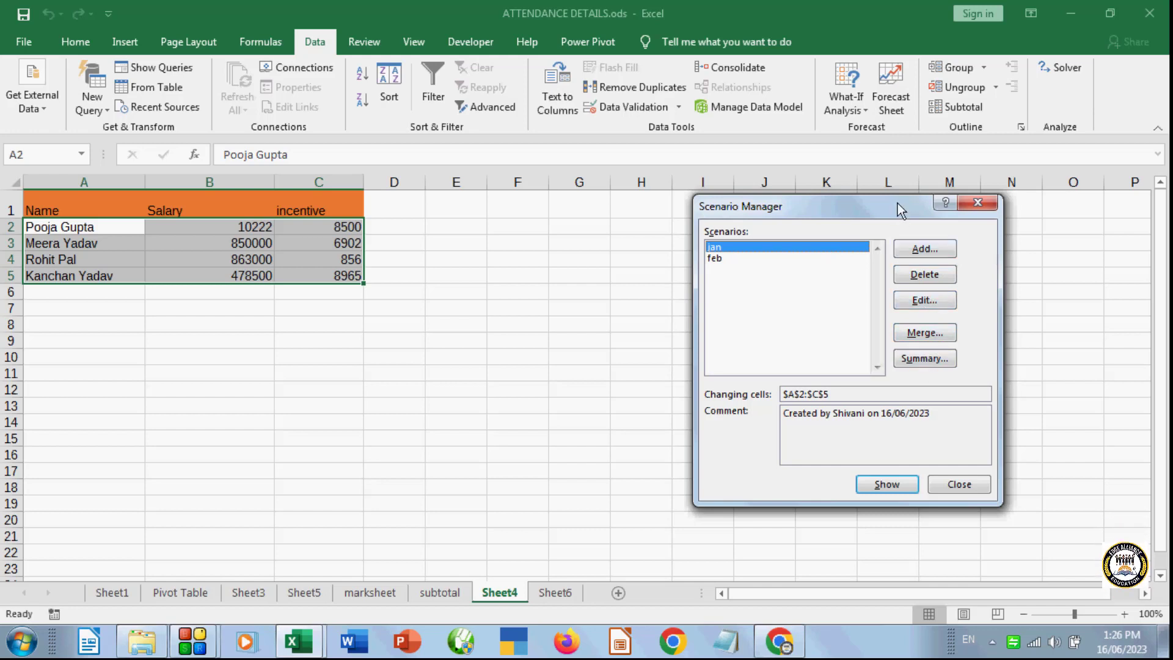
- Generate a Scenario summary report with E15 as the result cell
drag(897, 202, 987, 155)
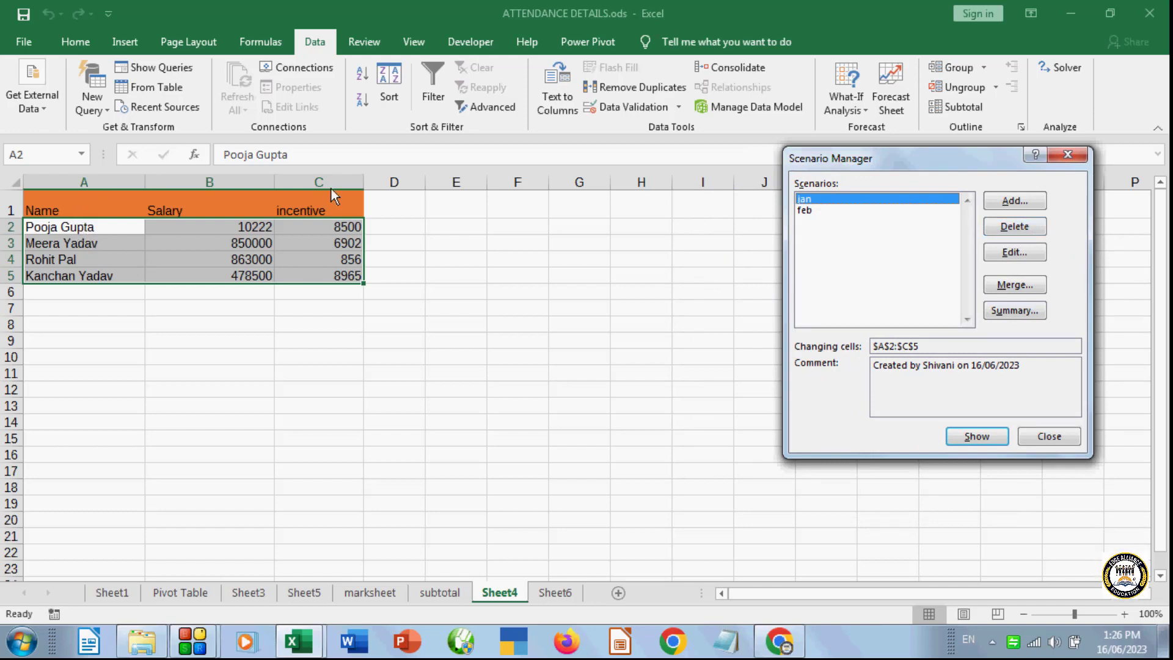
click(1003, 310)
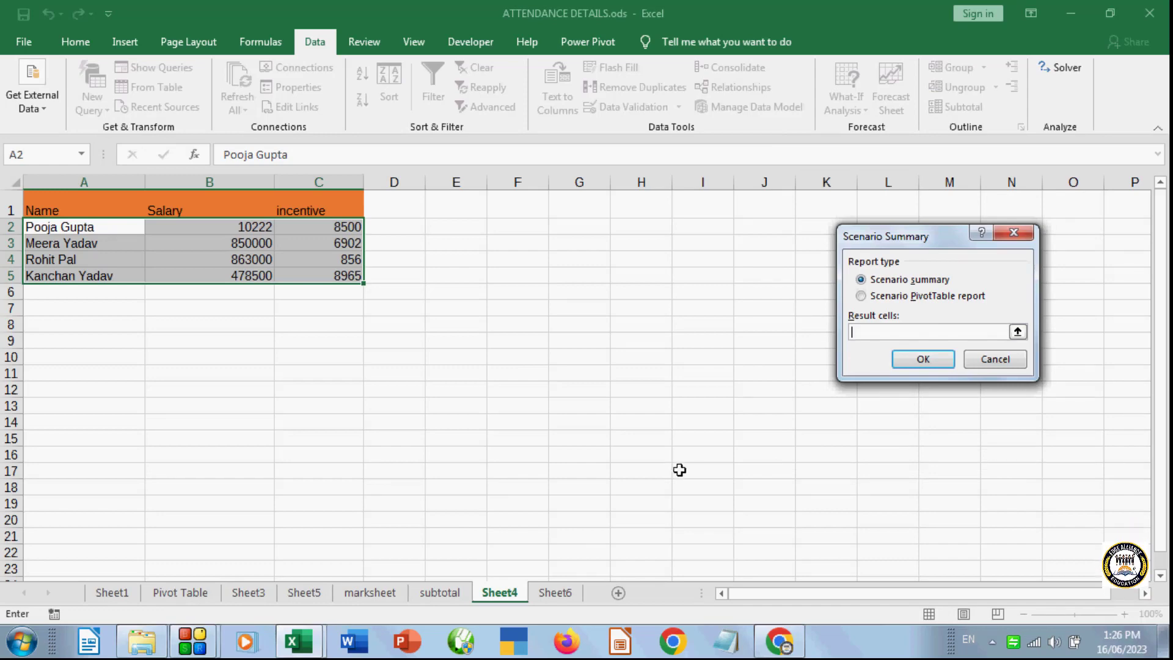
click(469, 438)
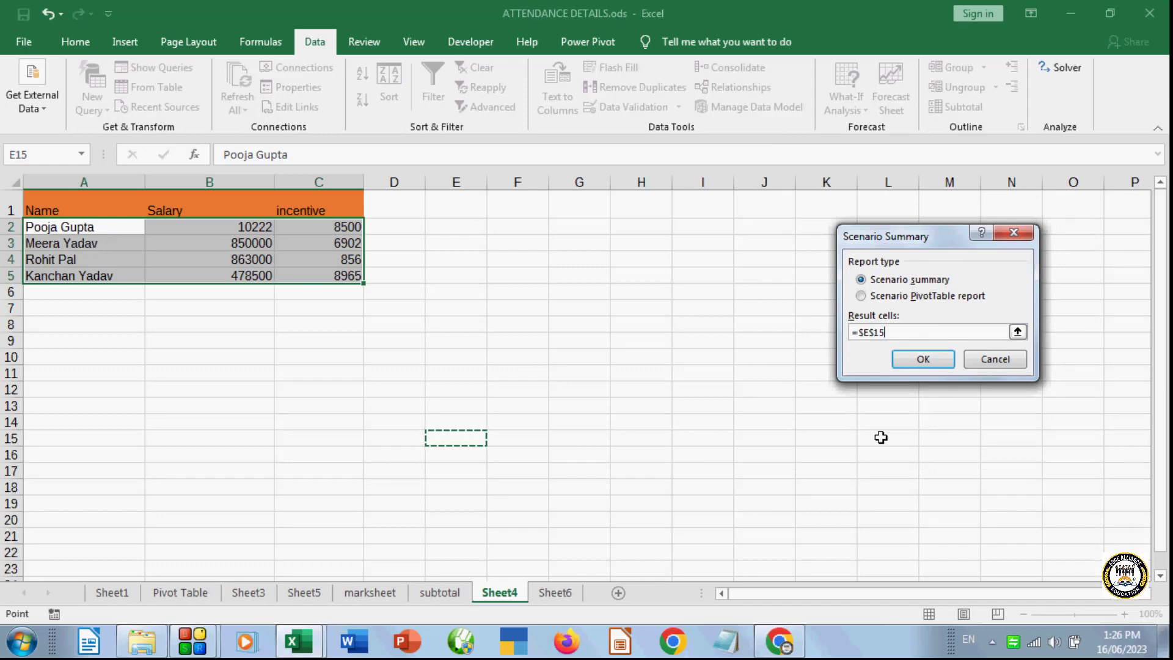
click(921, 361)
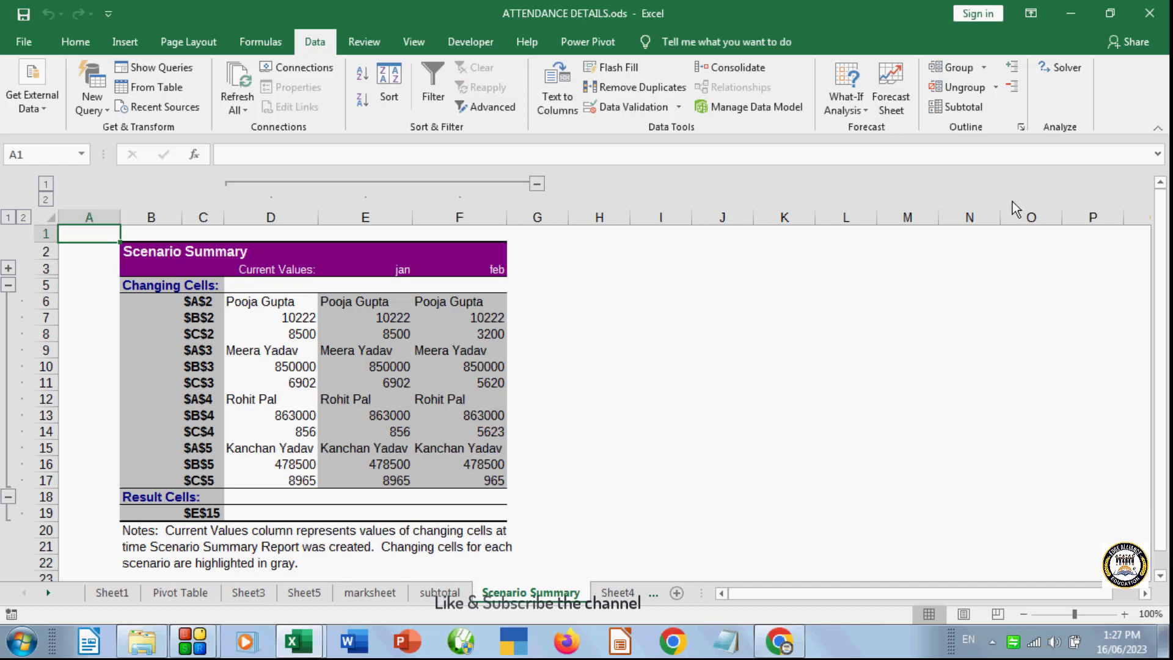
- Delete the Scenario Summary sheet from the workbook
right_click(537, 598)
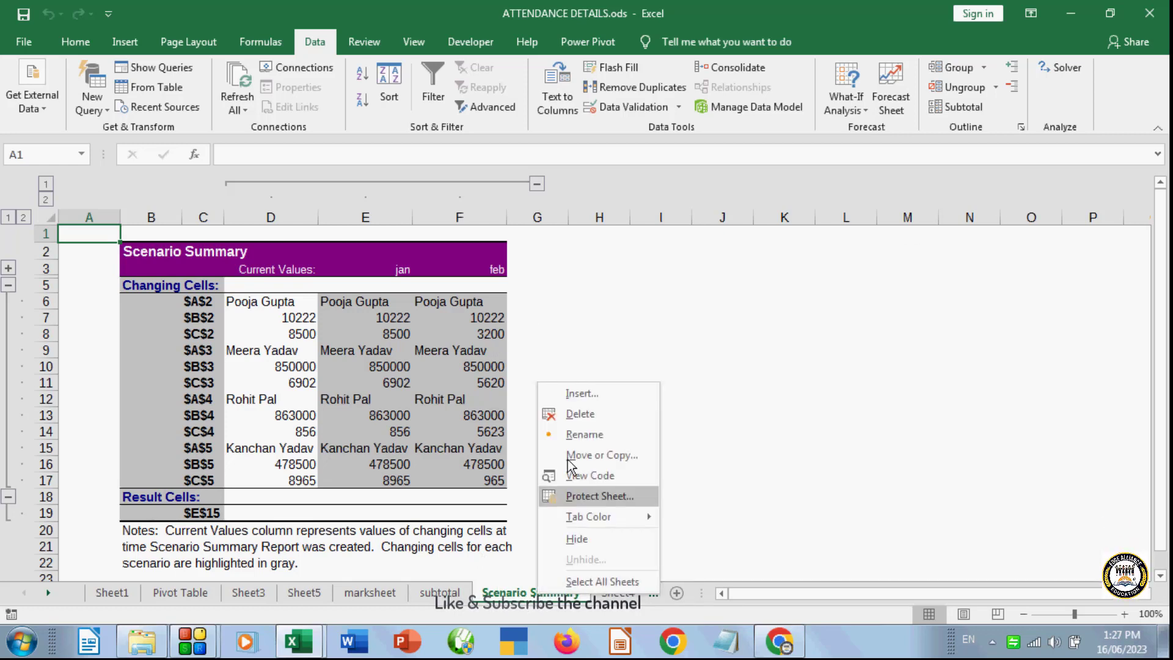
click(577, 413)
click(564, 365)
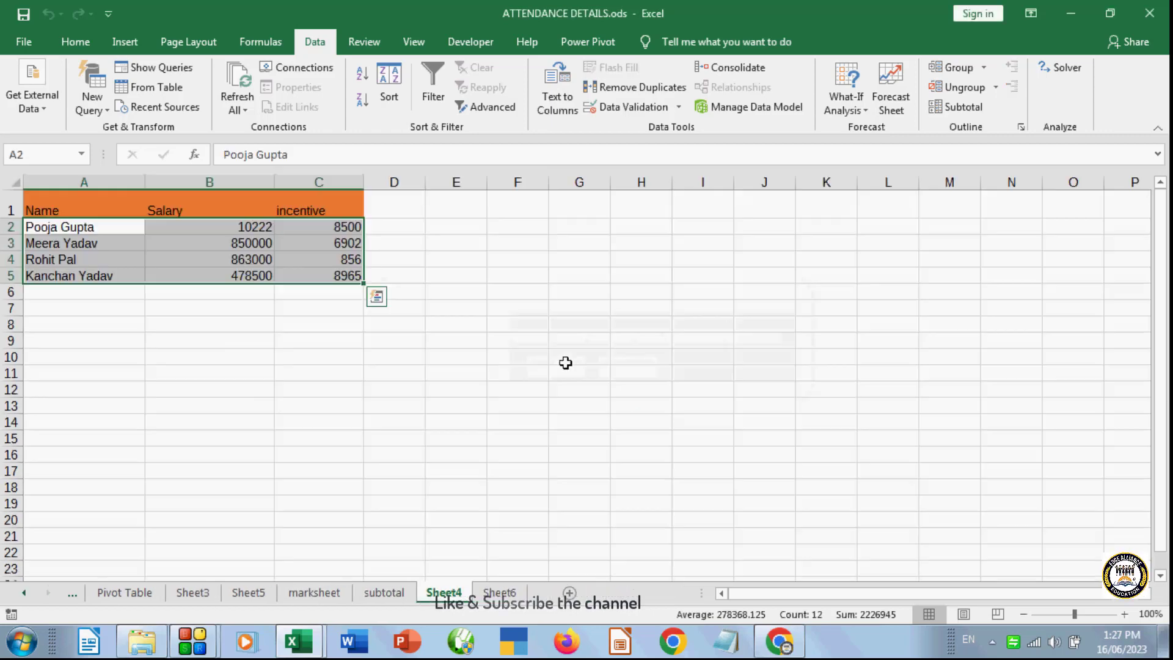
click(436, 422)
drag(719, 312, 719, 323)
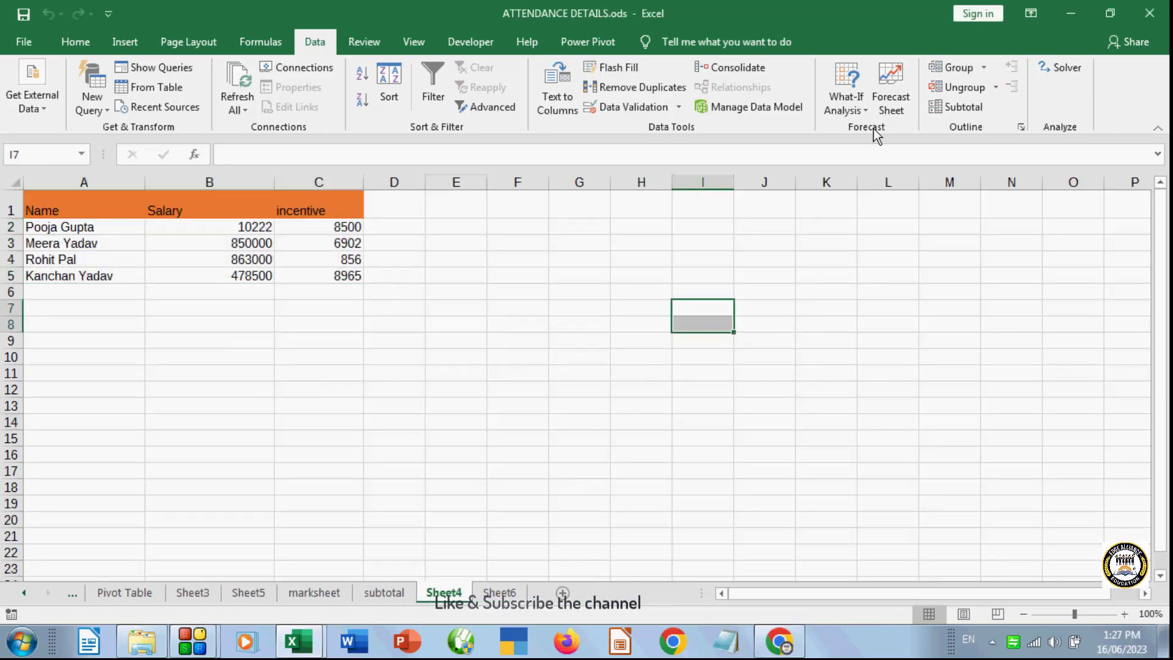
click(868, 107)
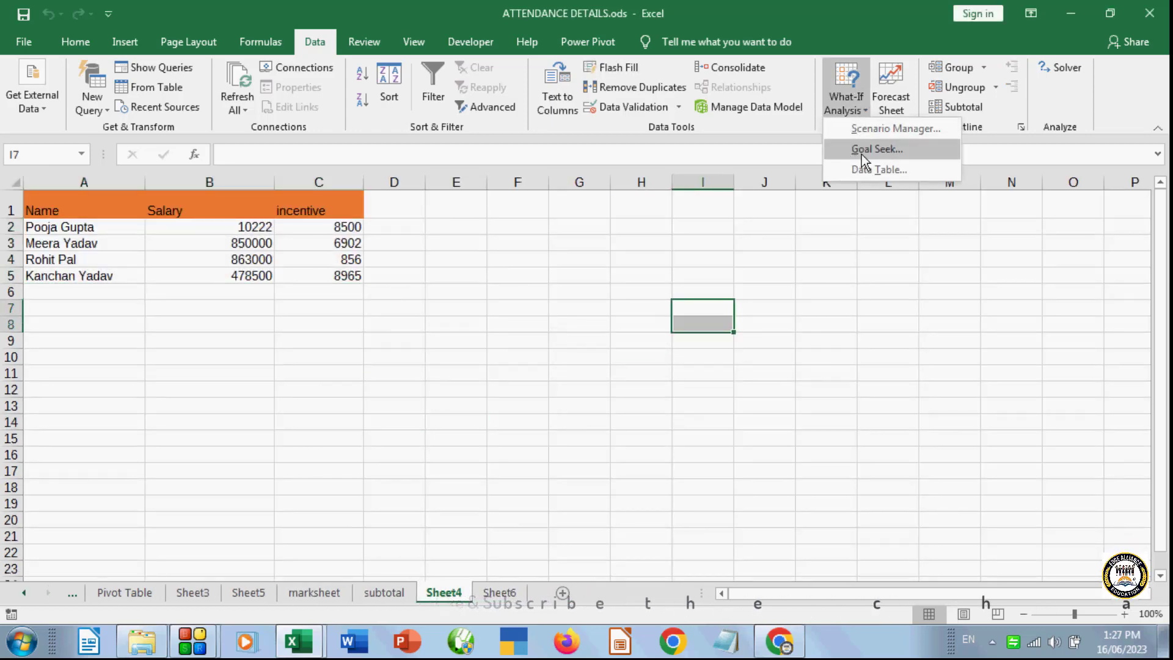
click(867, 149)
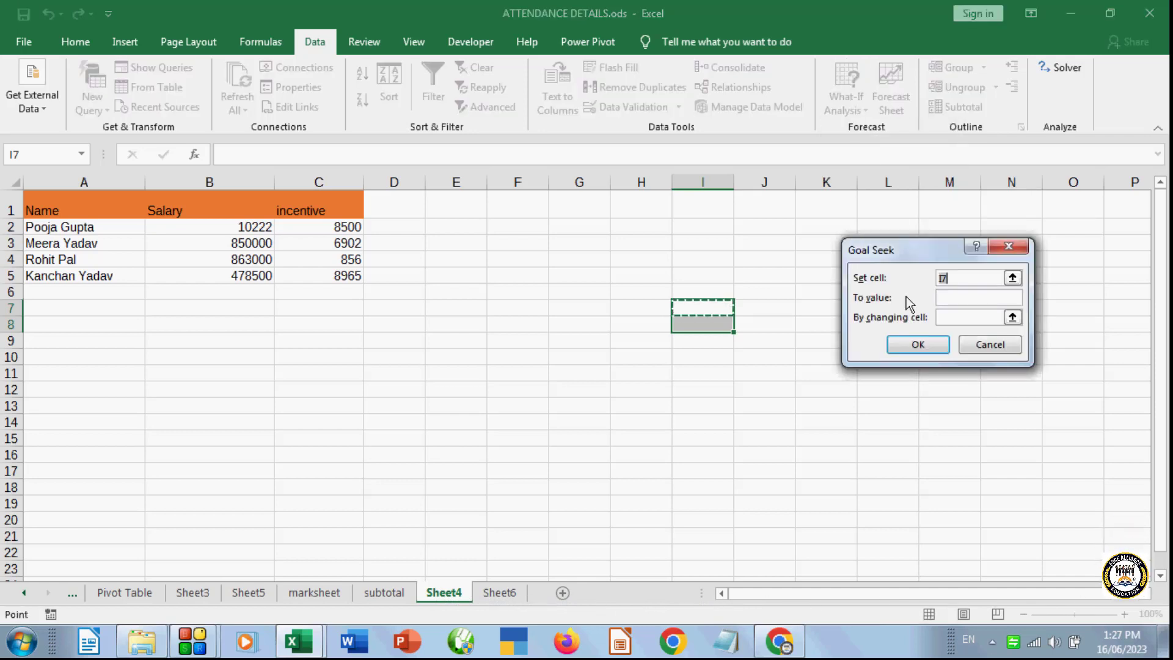
click(988, 345)
- Enter the labels student, fees and total in cells D9 to D11
click(489, 371)
click(400, 348)
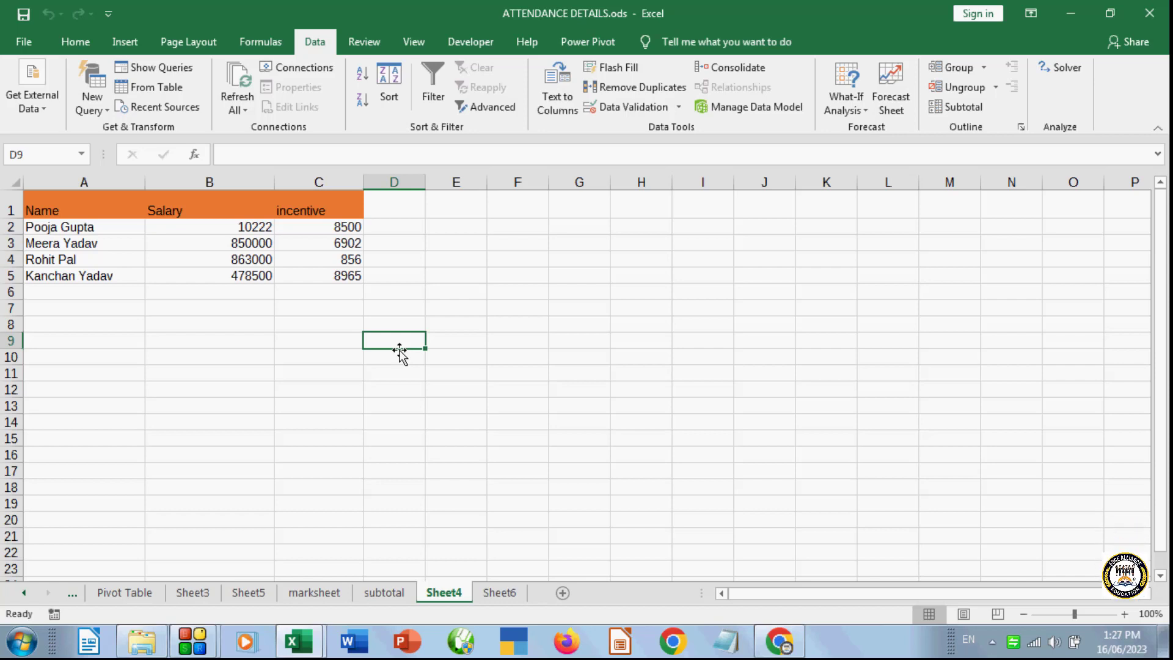
text(st)
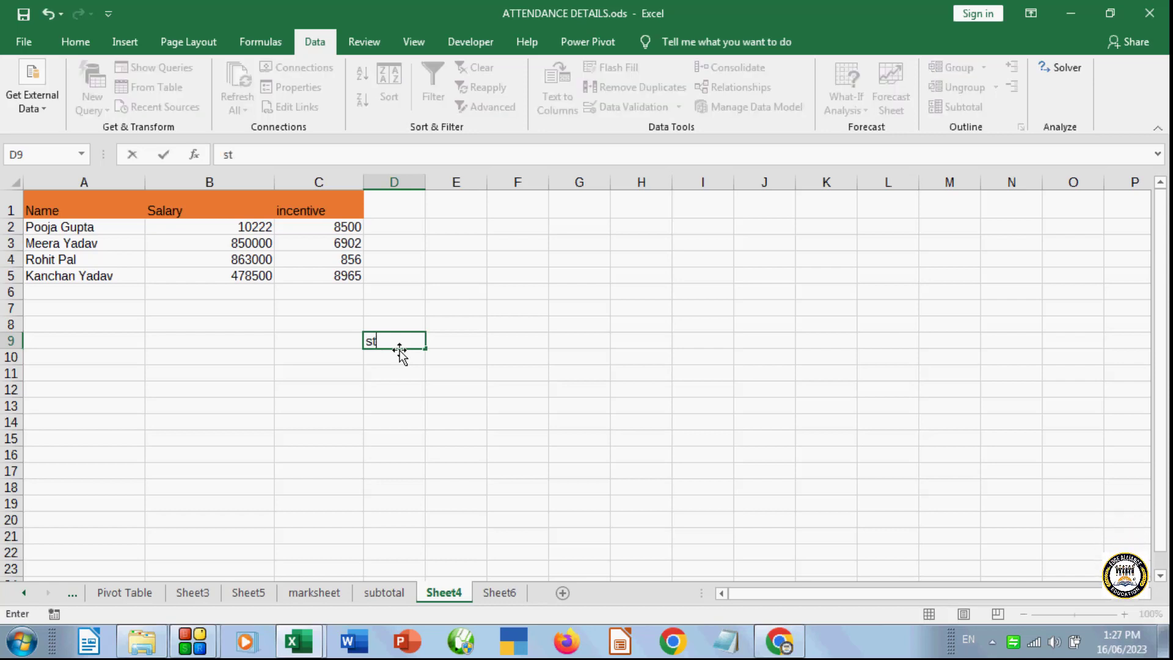
text(udent)
click(466, 342)
click(402, 358)
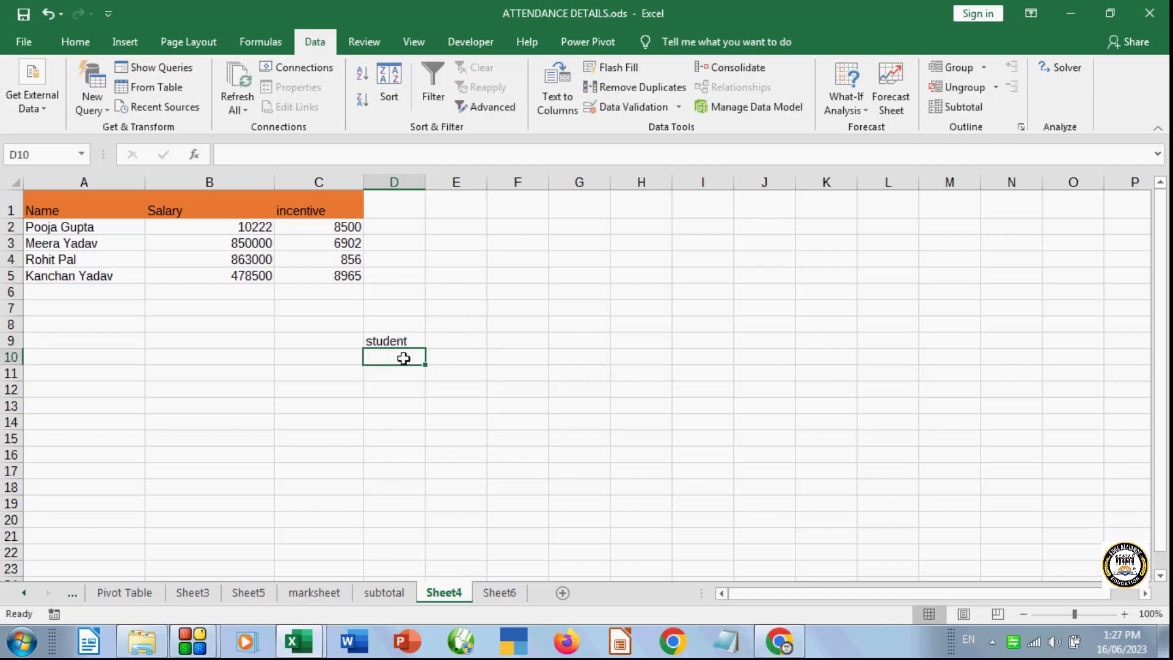
text(fees)
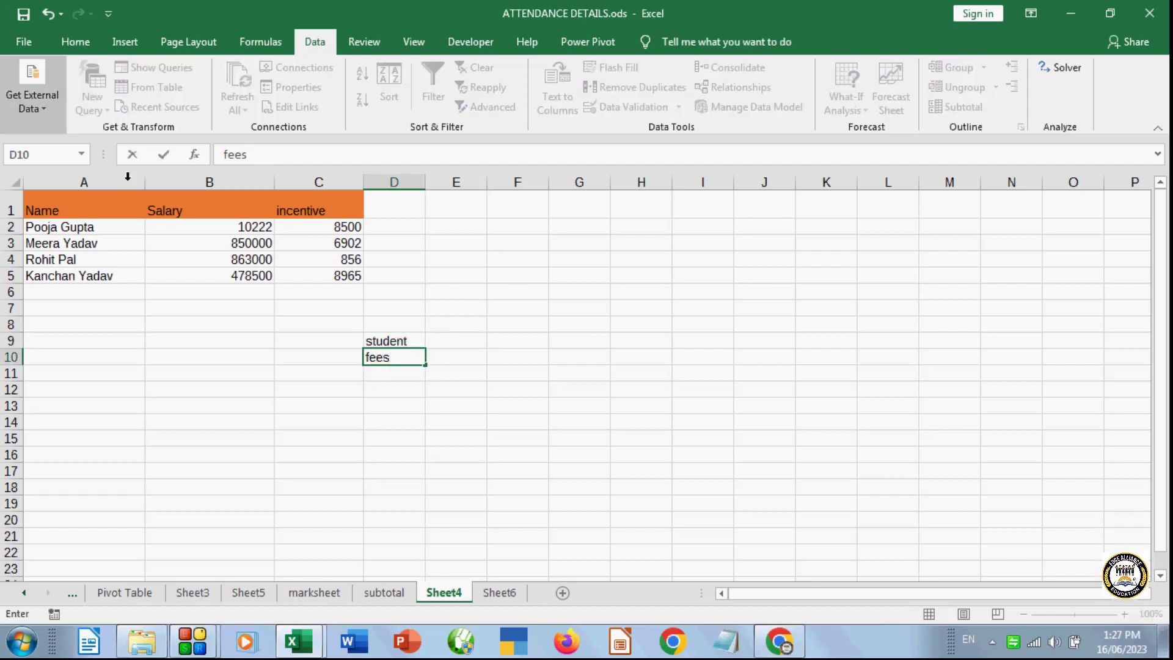
click(393, 374)
text(t)
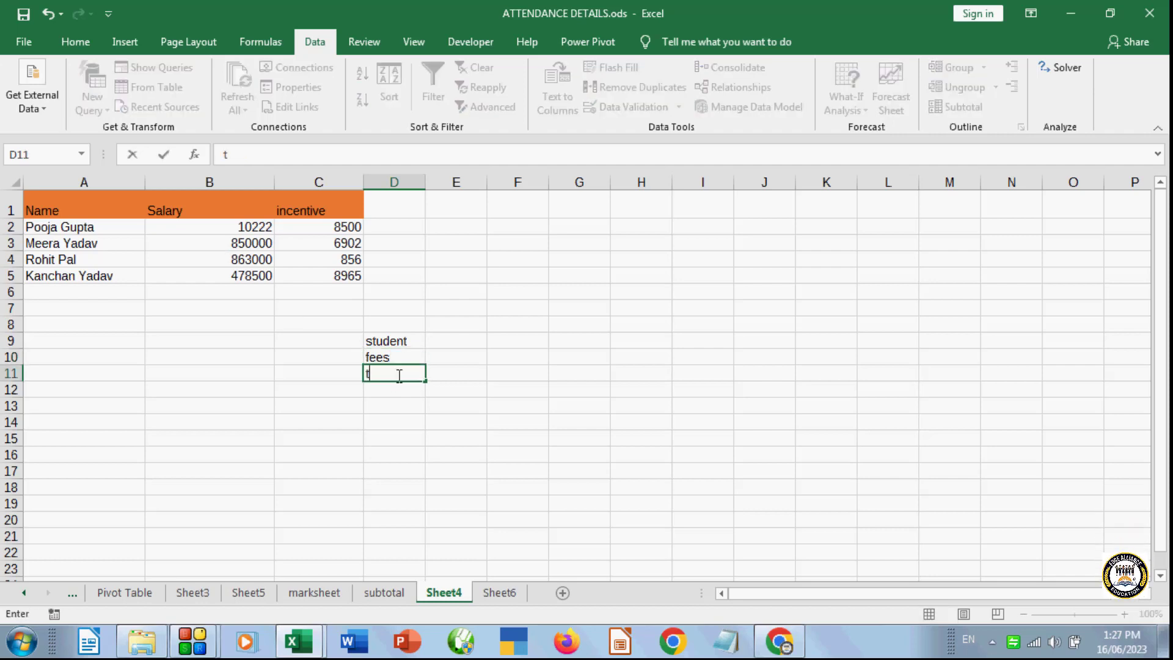
text(otal)
- Enter 24 as the student count in E9 and 800 as the fees in E10
drag(480, 354, 444, 336)
click(447, 346)
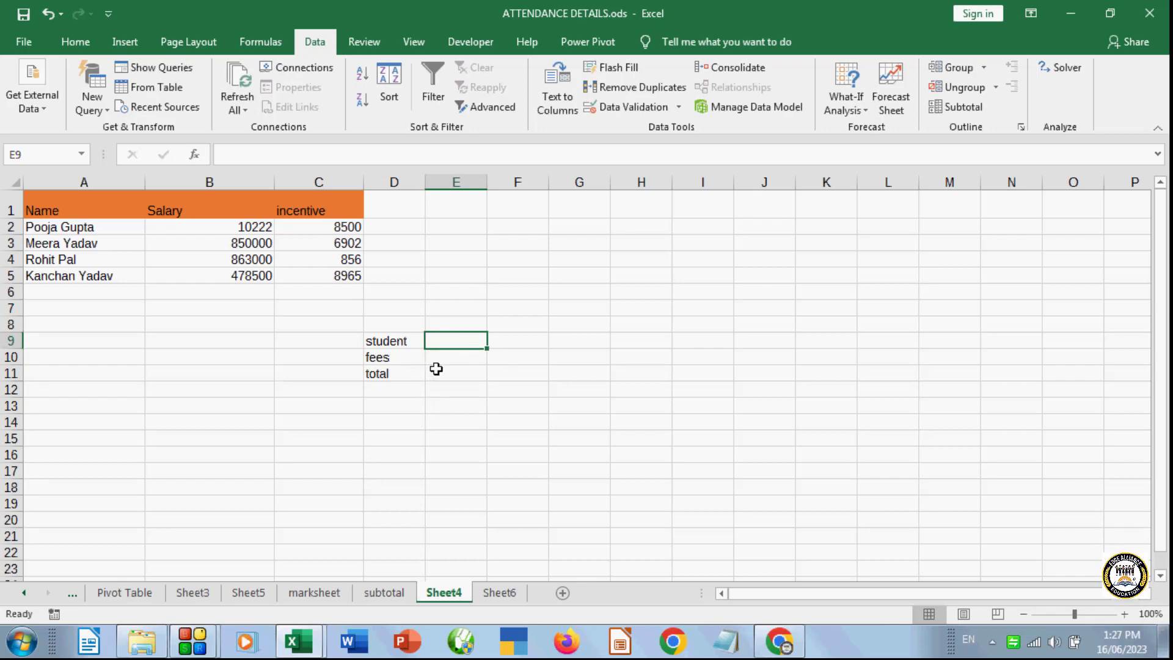
text(4)
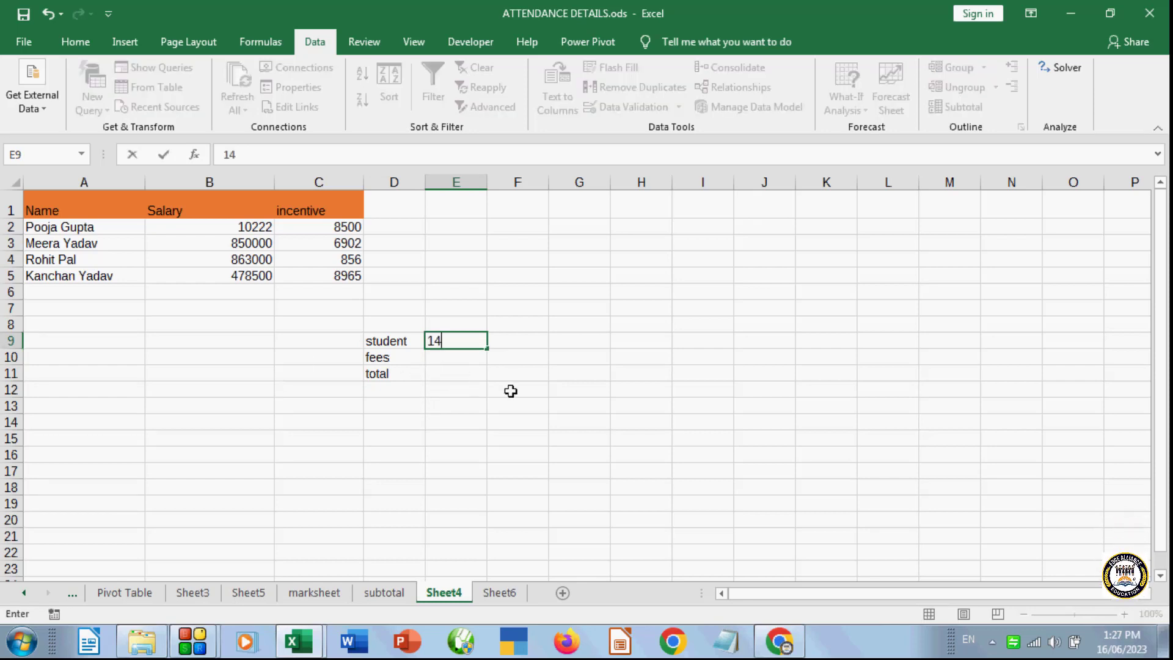
key(BackSpace)
text(24)
click(562, 390)
click(453, 361)
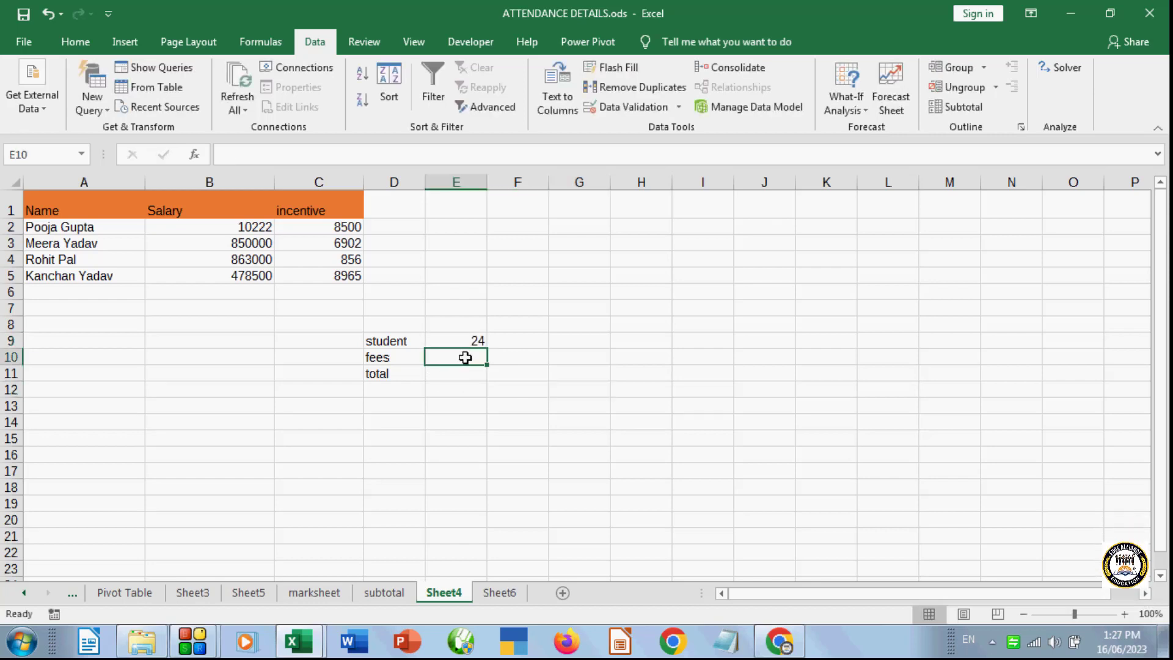
text(800)
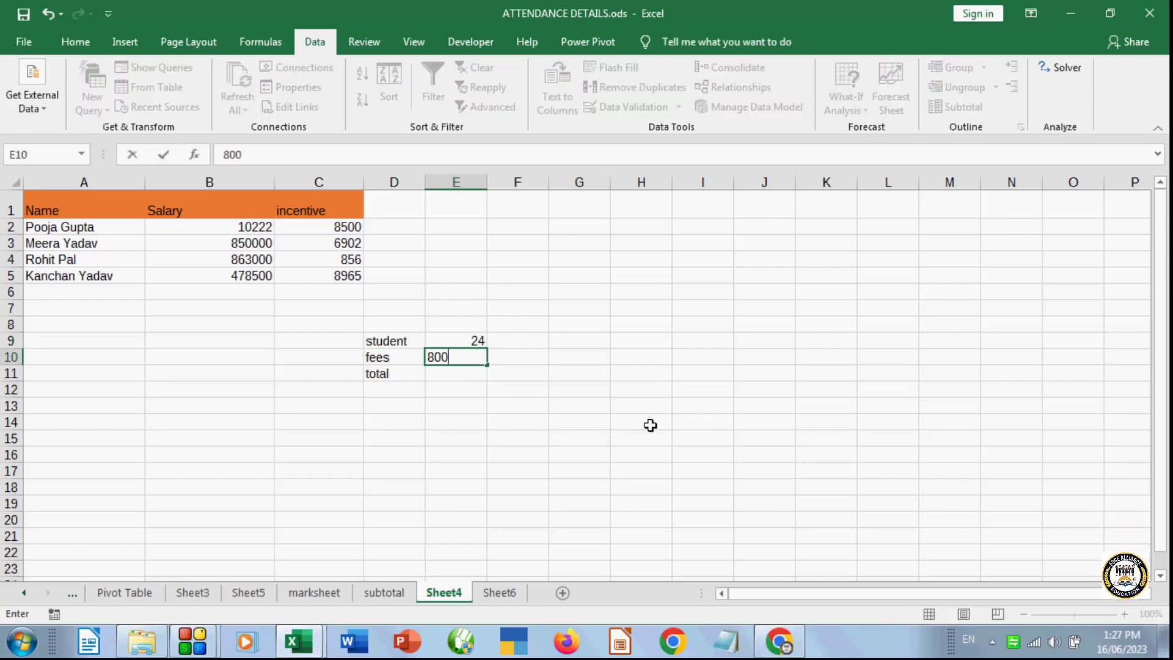
click(650, 424)
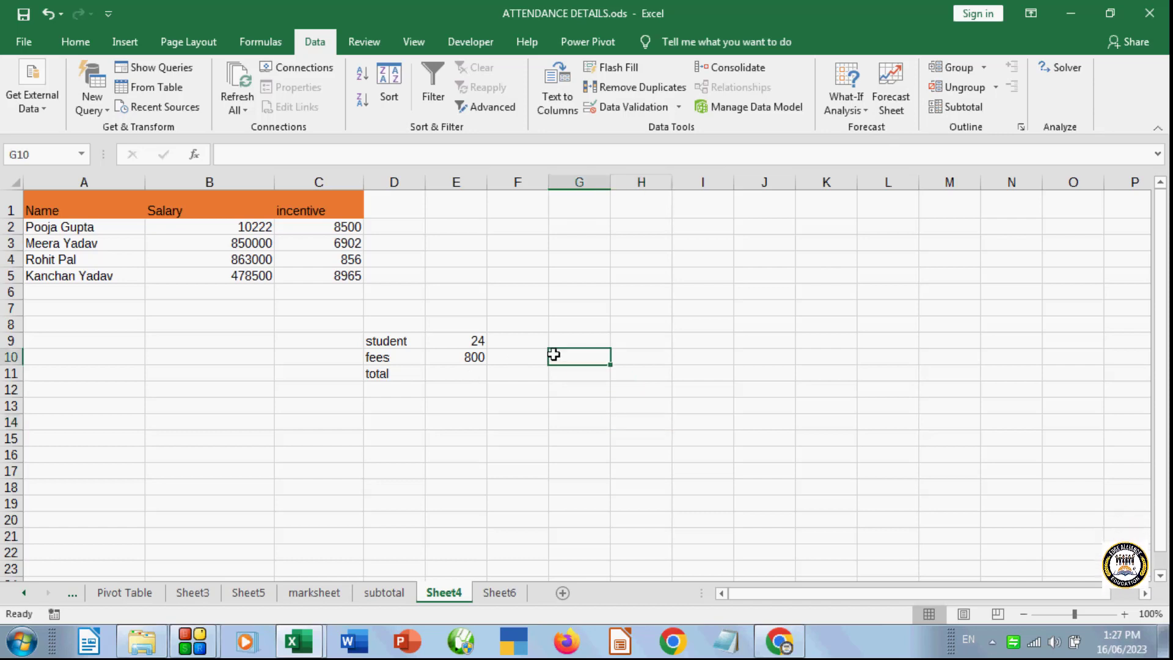
drag(343, 327, 538, 438)
click(708, 386)
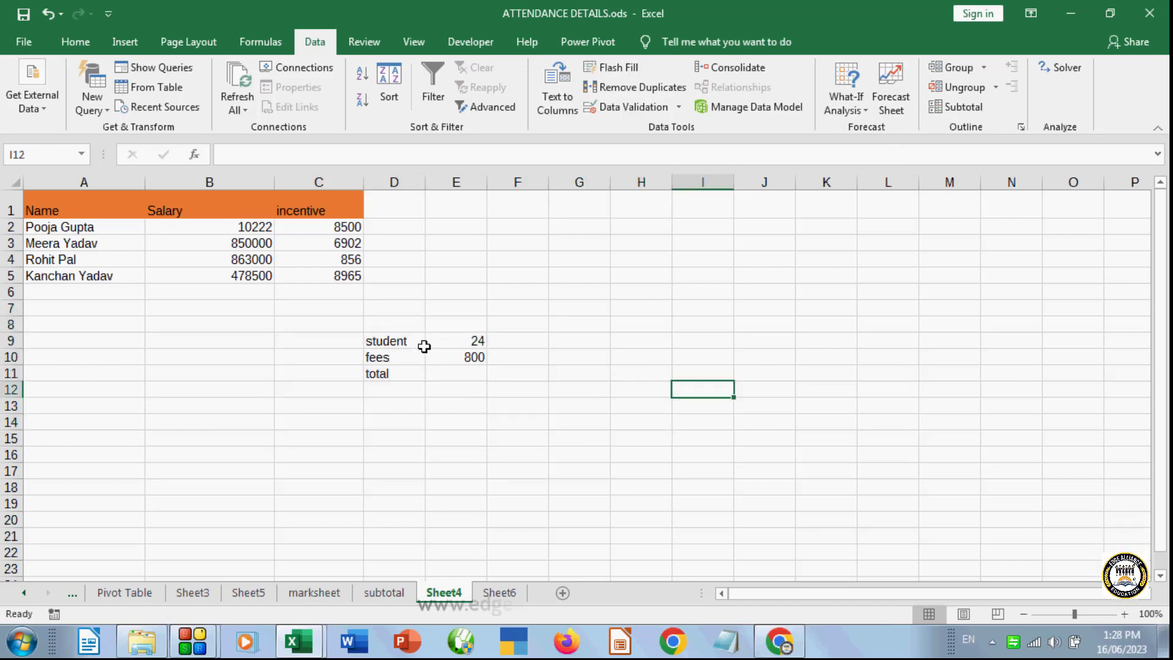
click(465, 341)
click(612, 372)
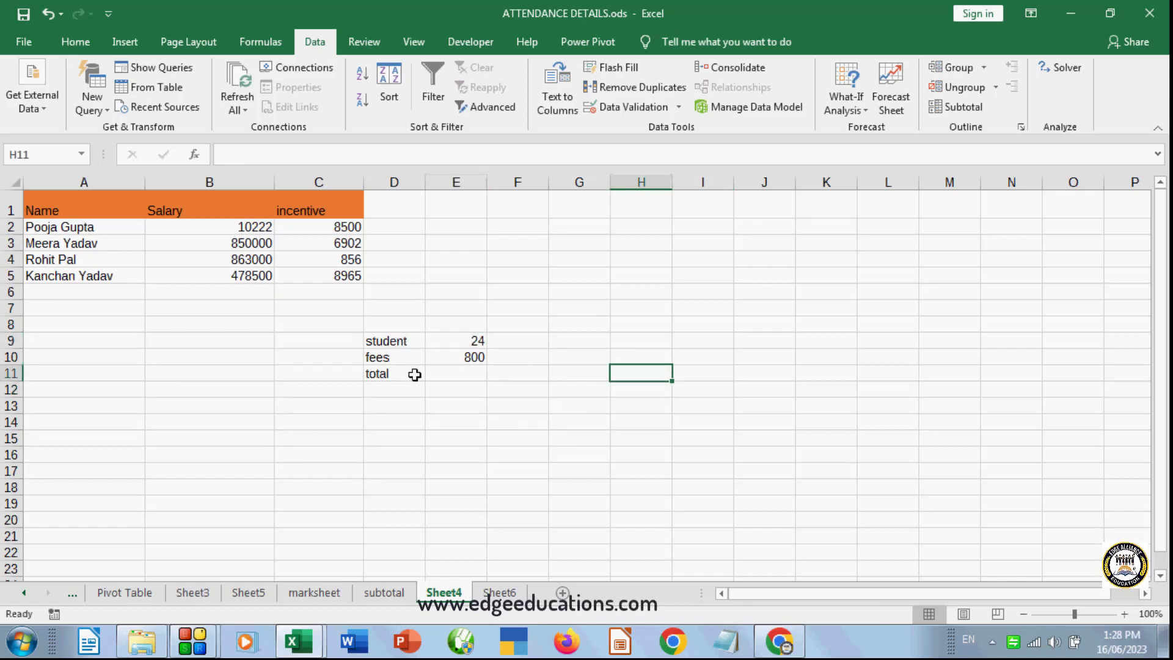
click(392, 357)
click(462, 359)
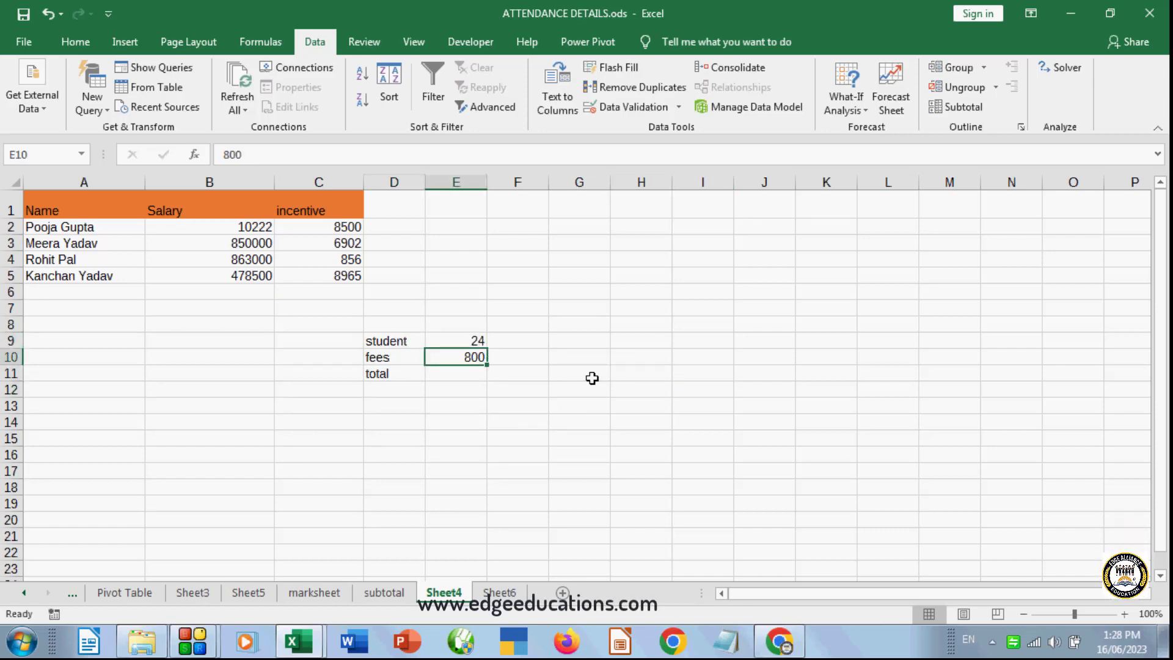
click(592, 376)
- Calculate the total in E11 with the formula =E10*E9
click(464, 374)
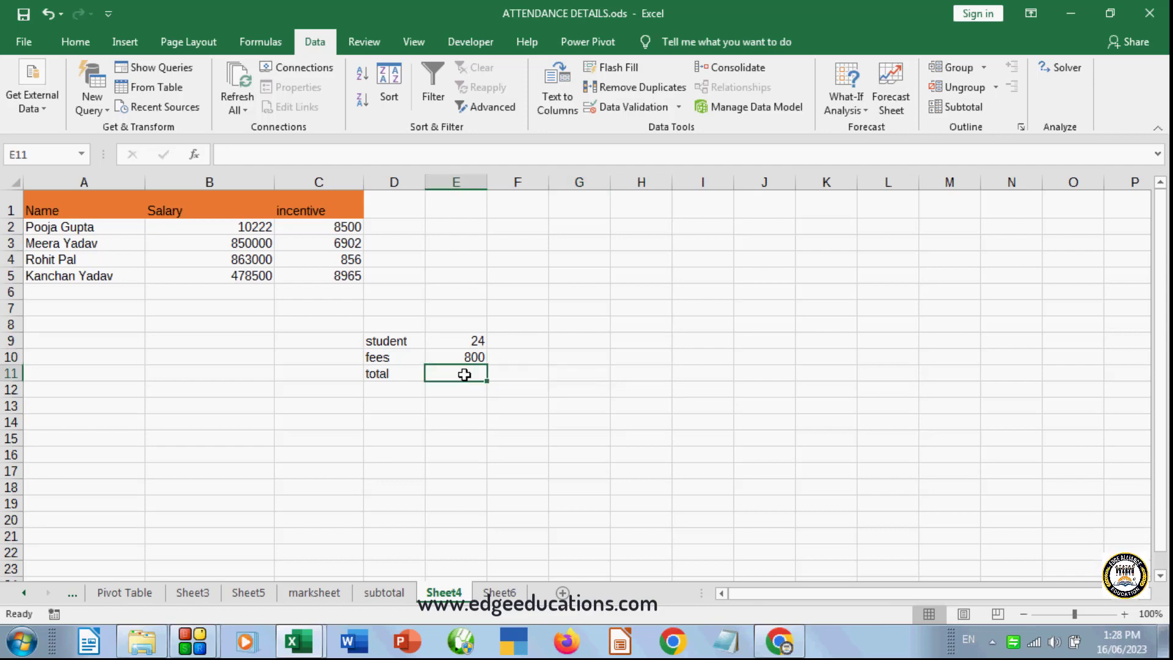
text(=)
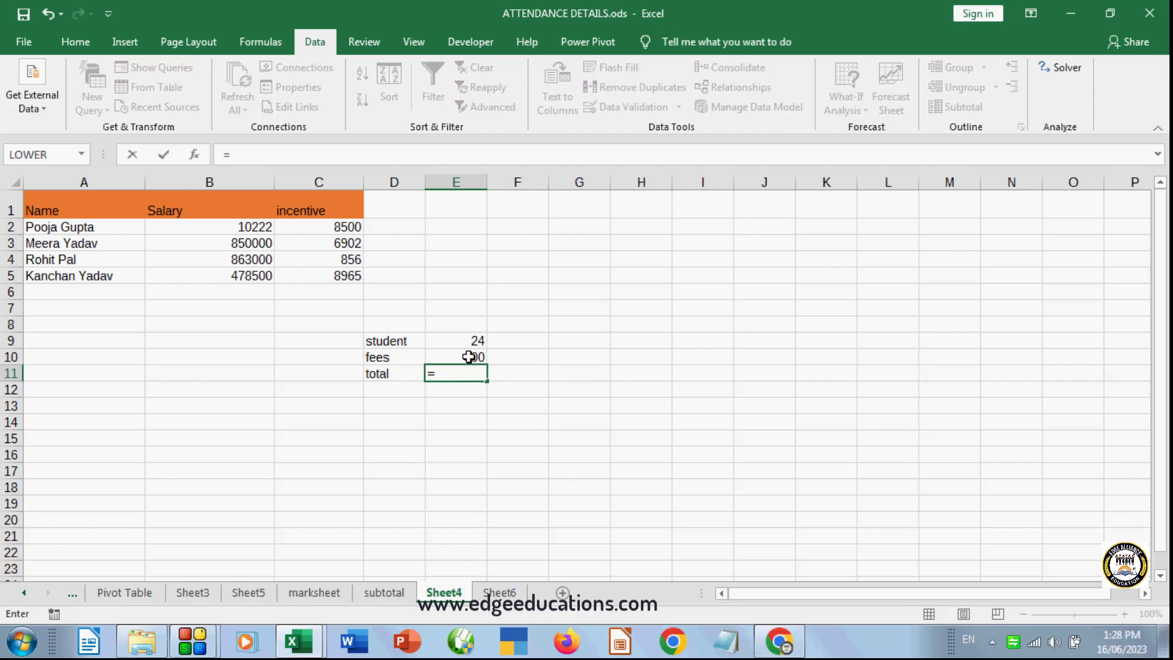
click(469, 357)
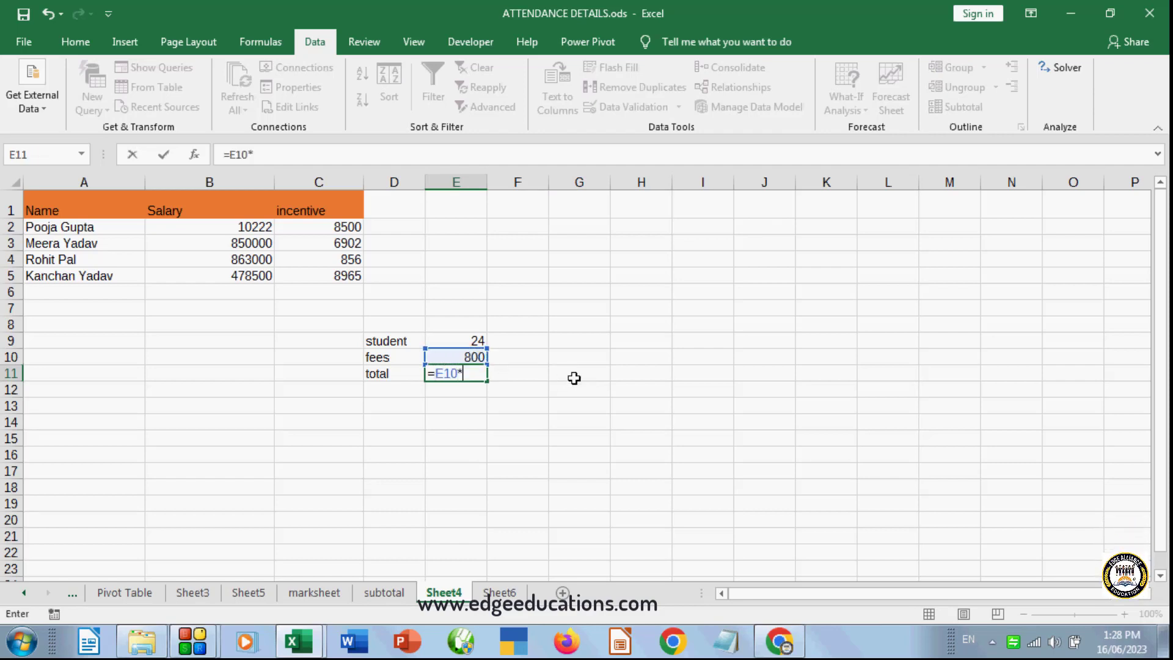
text(*)
click(472, 342)
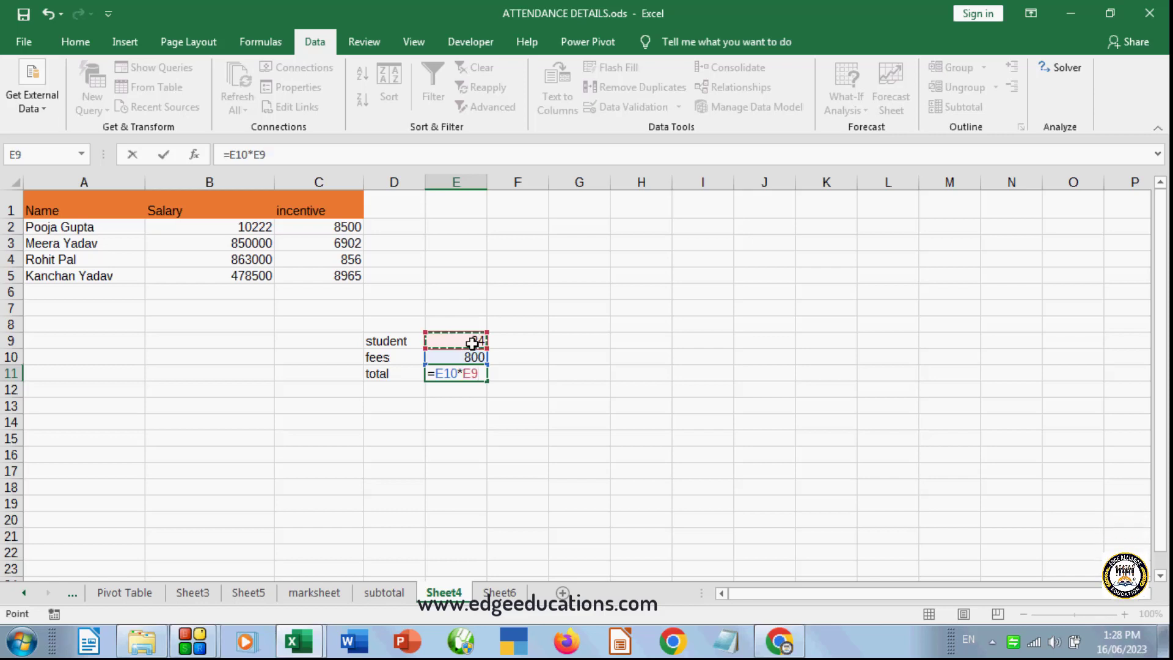
key(Return)
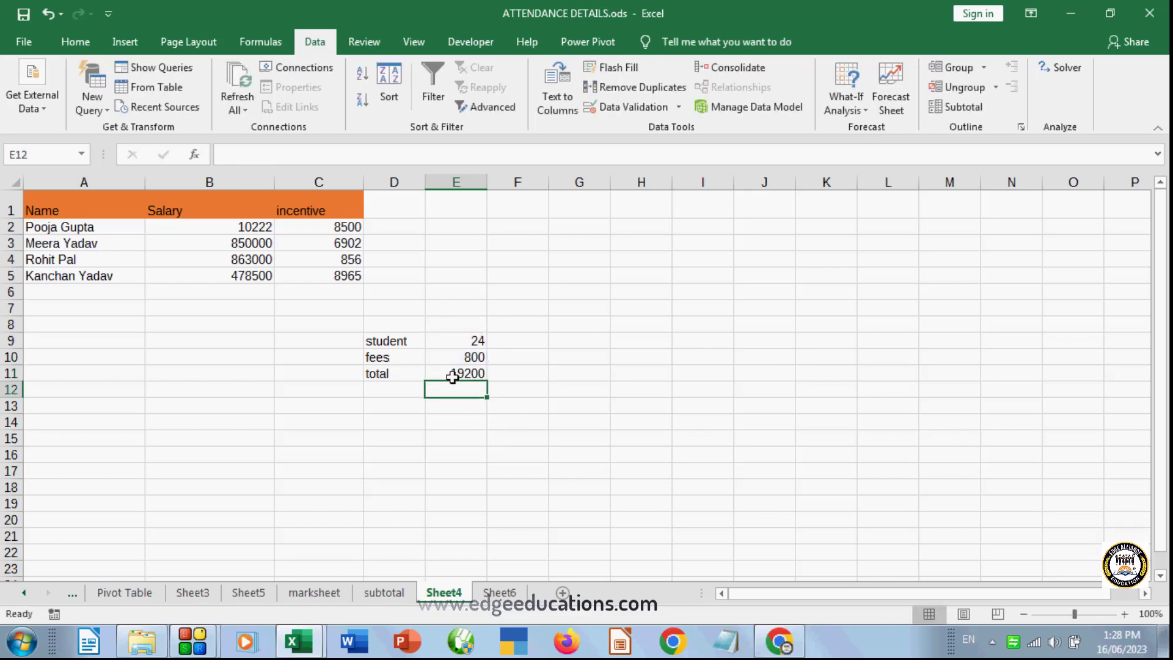
click(581, 401)
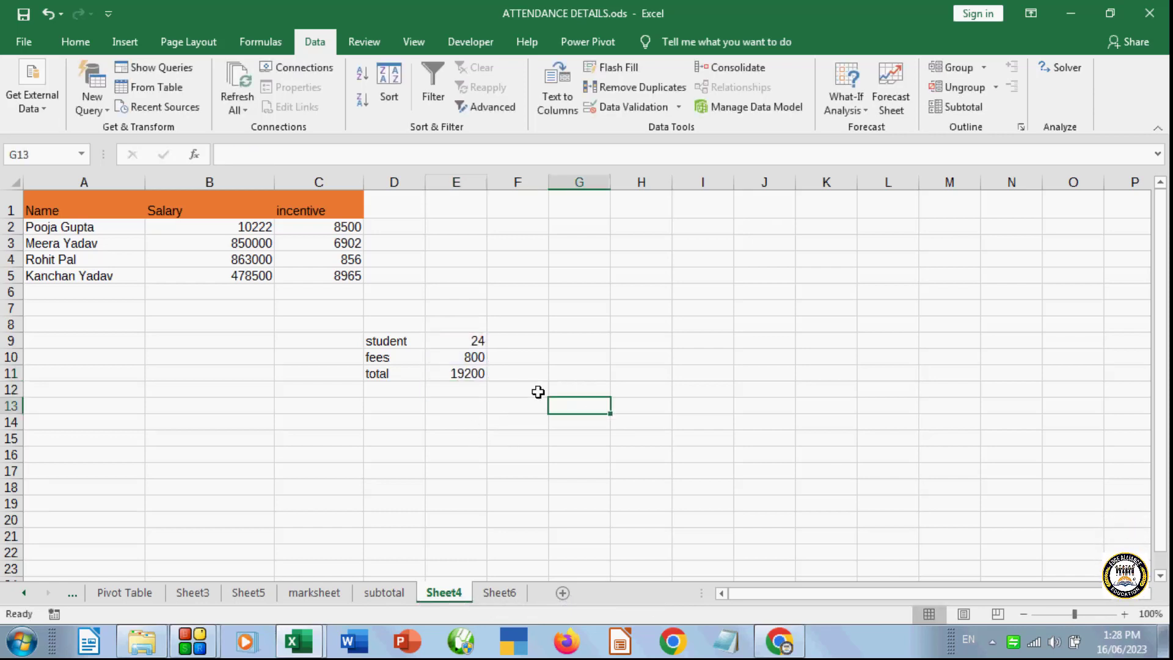
click(458, 372)
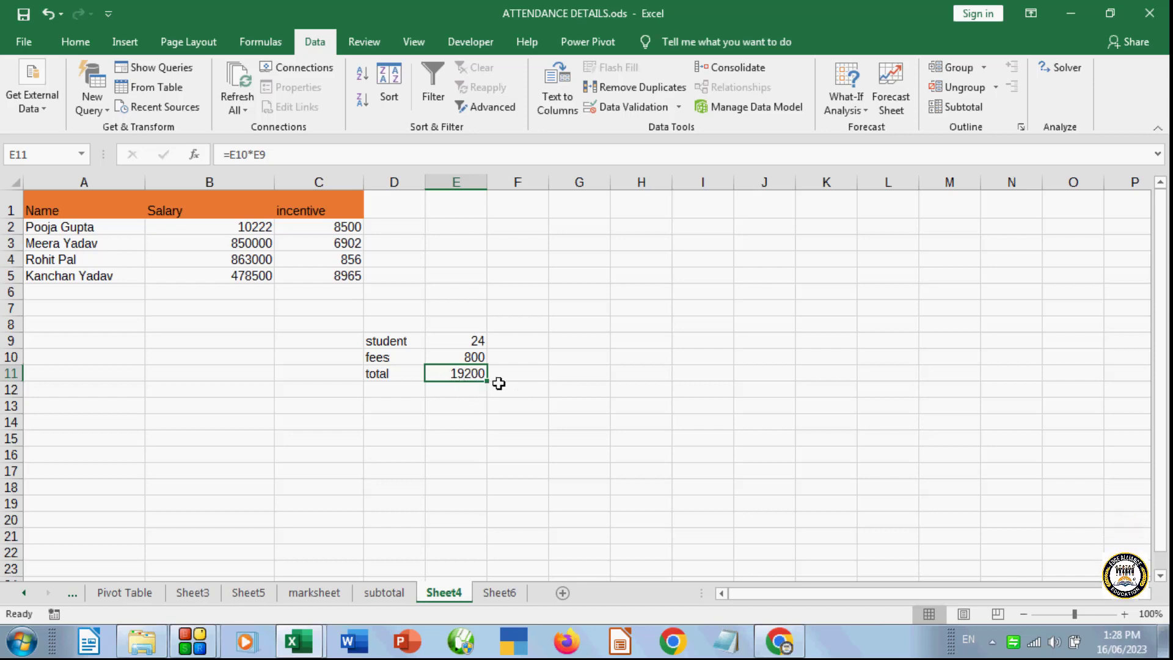
click(494, 417)
click(459, 374)
click(639, 367)
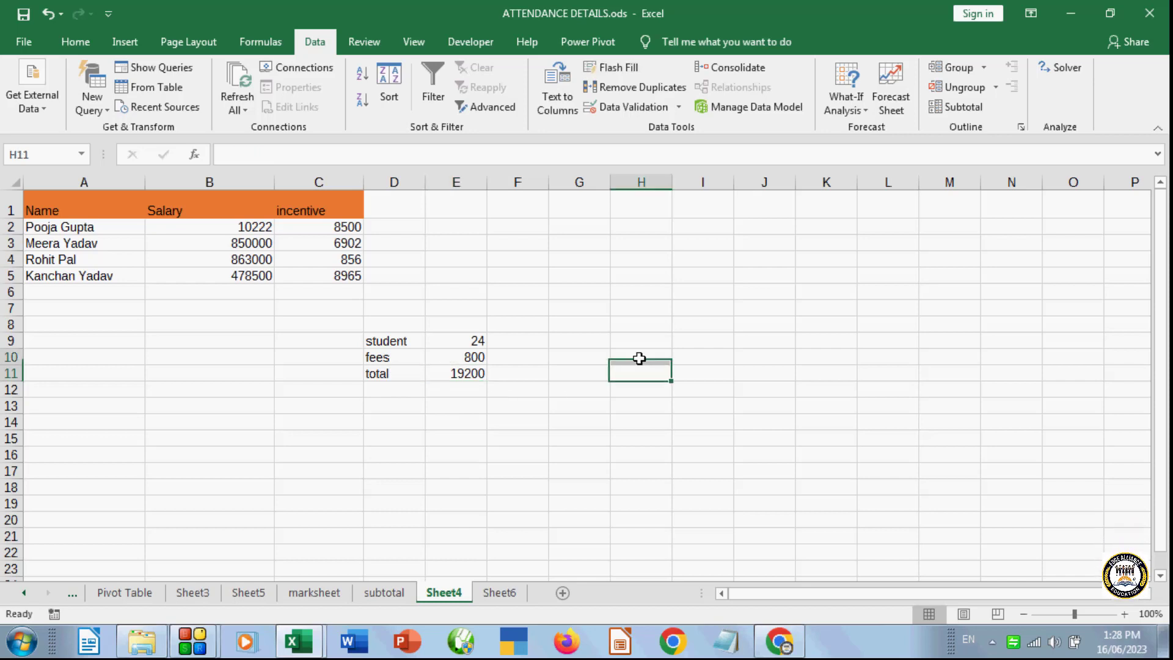
click(681, 341)
- Run Goal Seek to bring the total in E11 to 20200 by changing student cell E9, and discard the solution
click(855, 102)
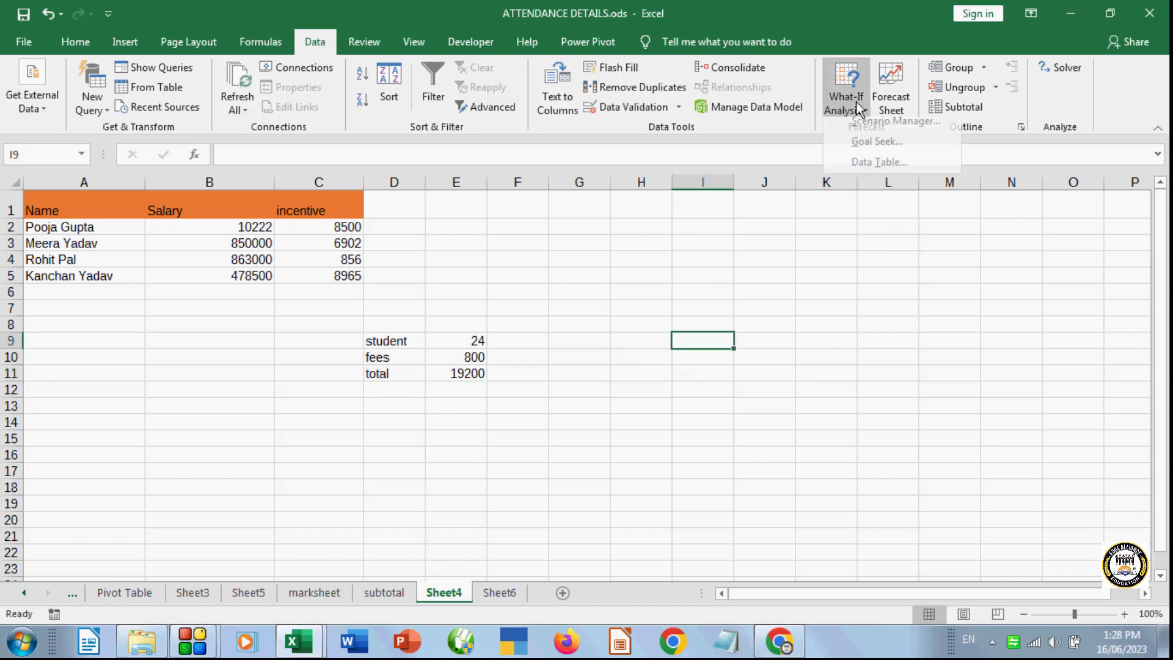
click(874, 149)
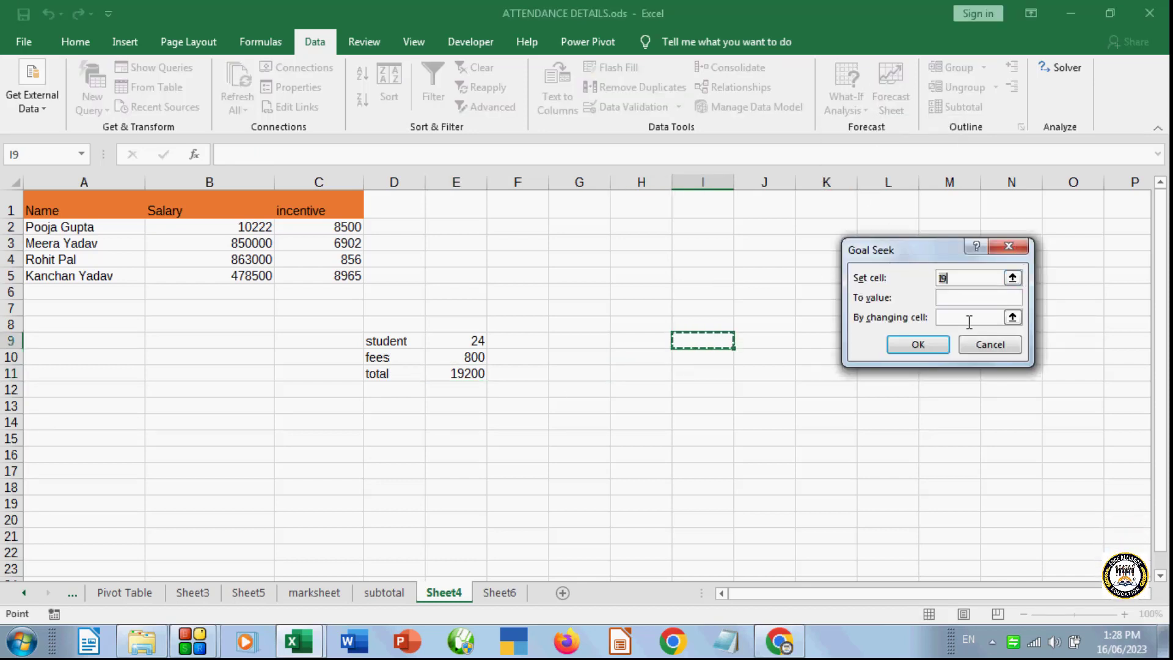
key(BackSpace)
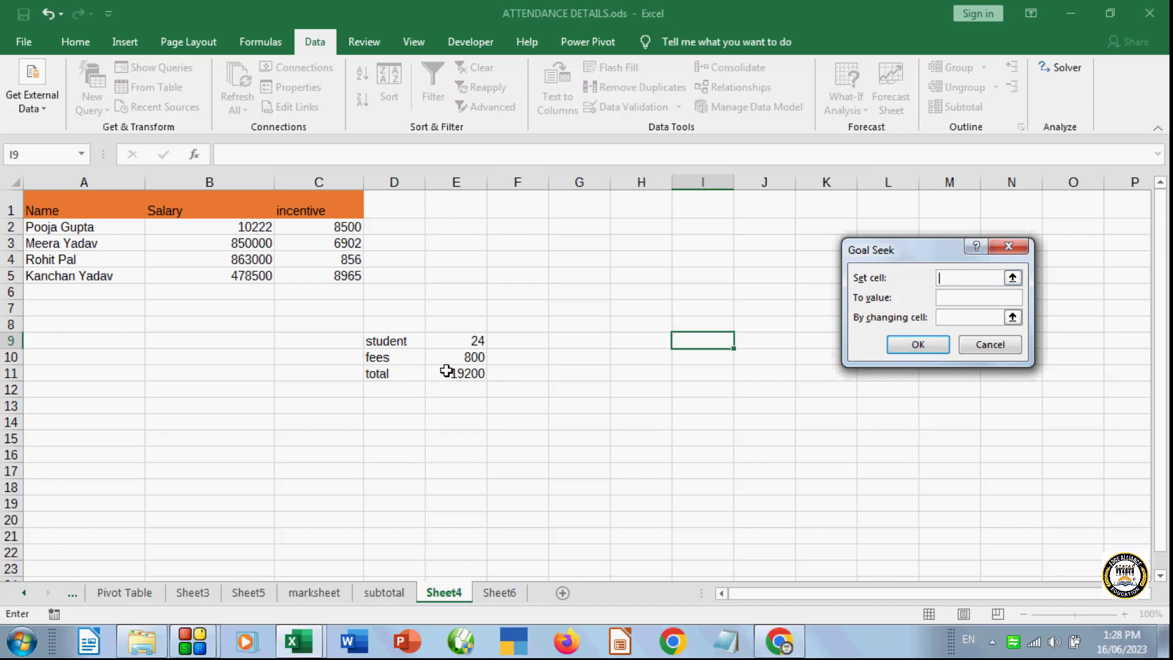
click(968, 296)
text(20200)
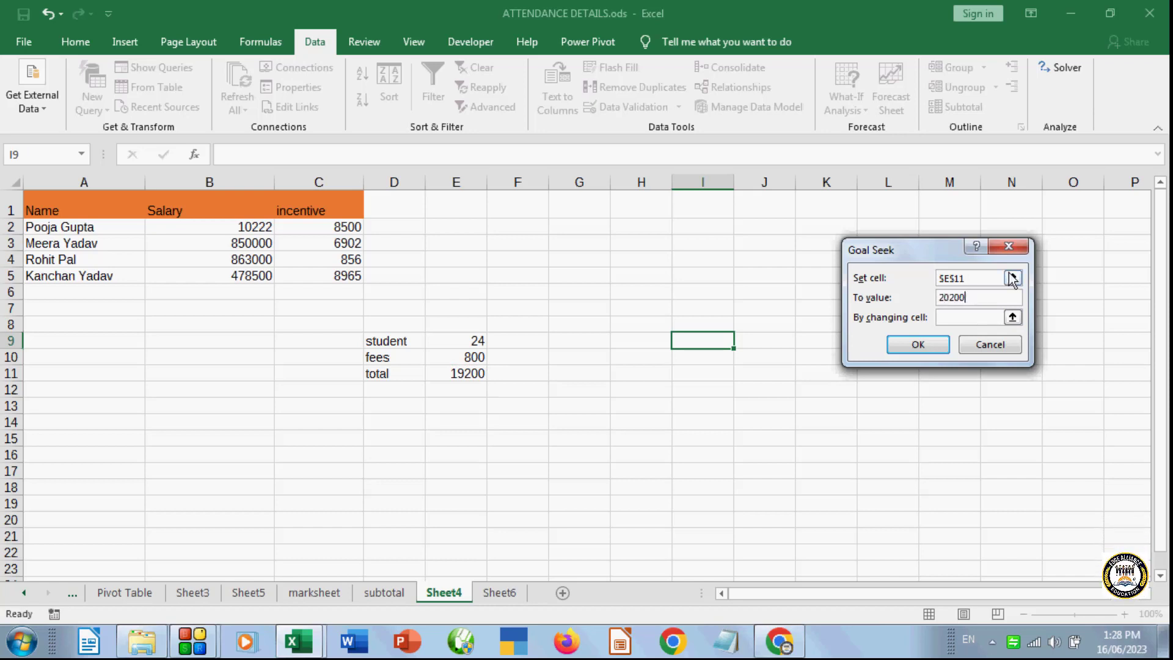
click(966, 318)
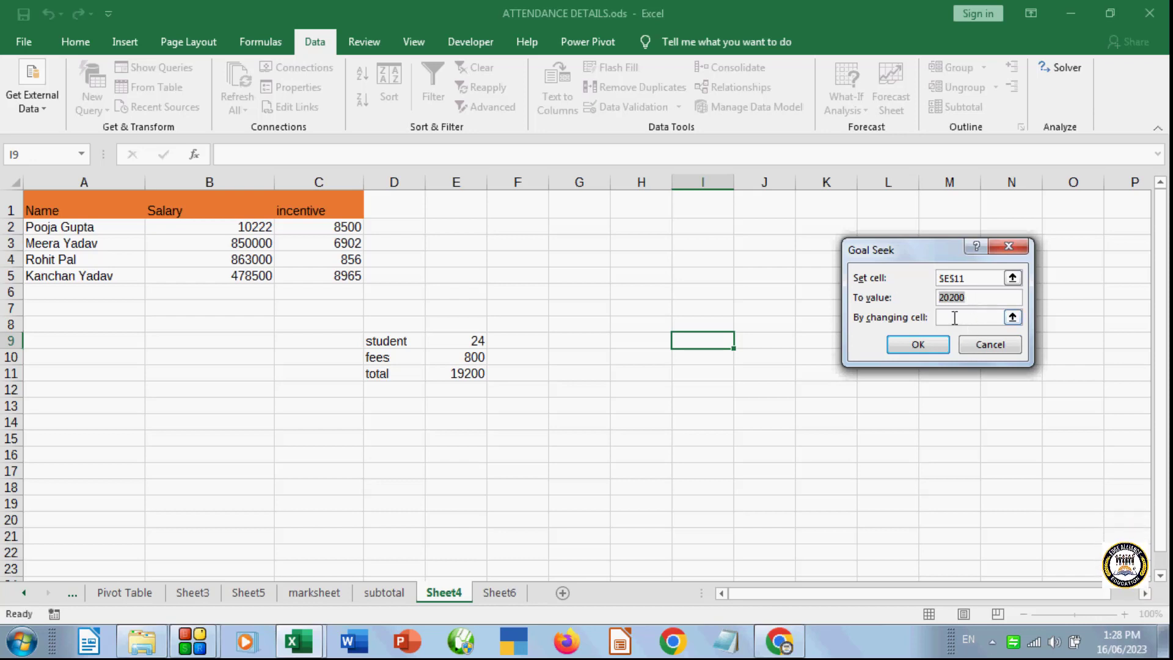
click(953, 317)
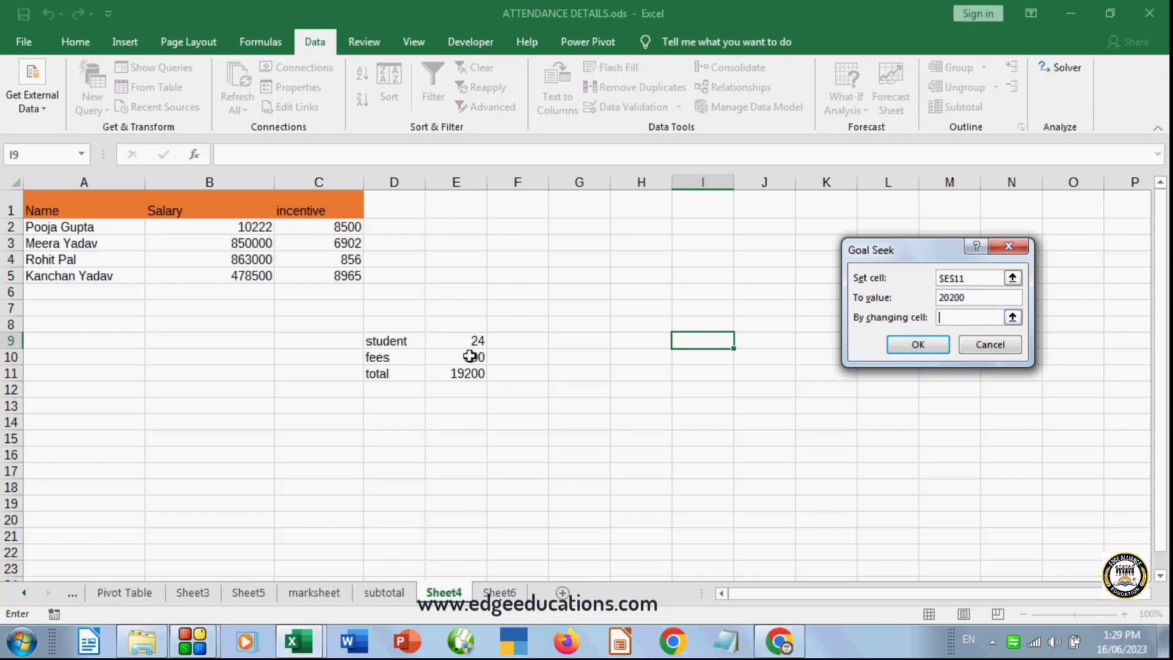
click(468, 357)
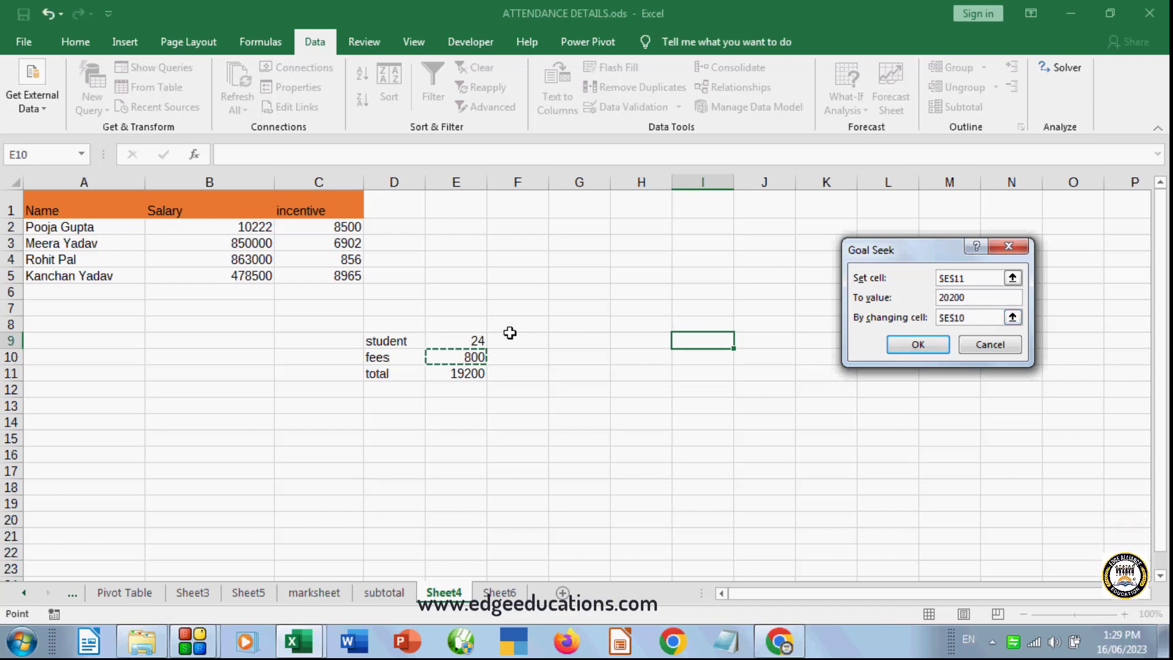
click(457, 340)
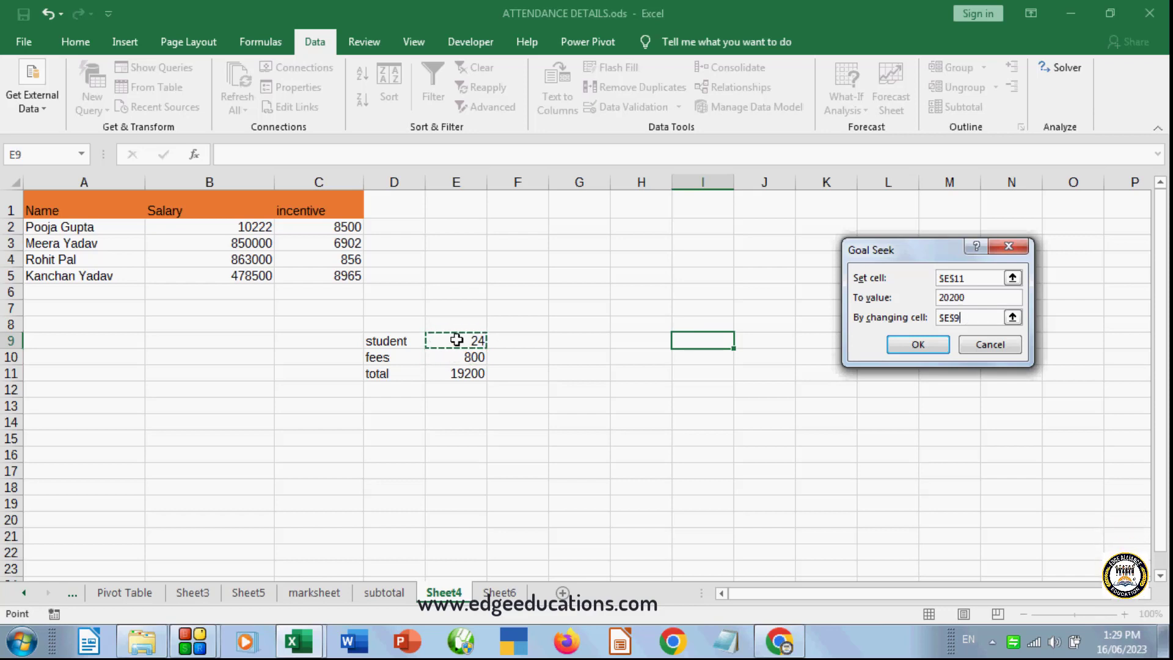
click(910, 347)
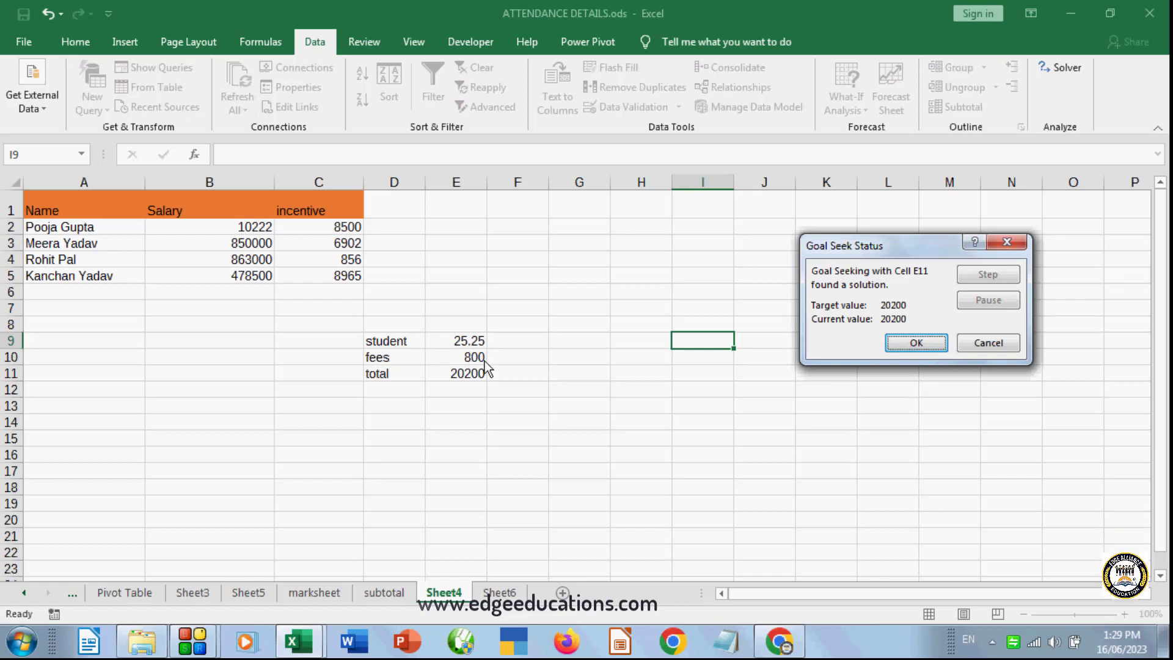
click(988, 342)
key(ctrl+z)
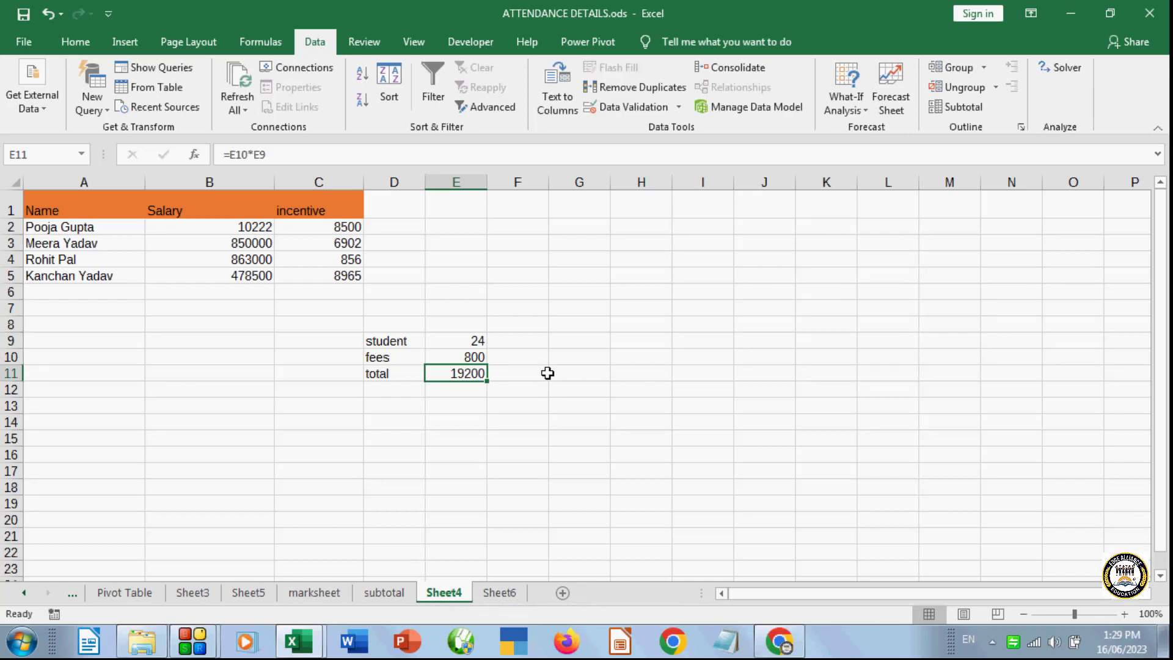
drag(546, 373, 550, 373)
drag(558, 416, 554, 409)
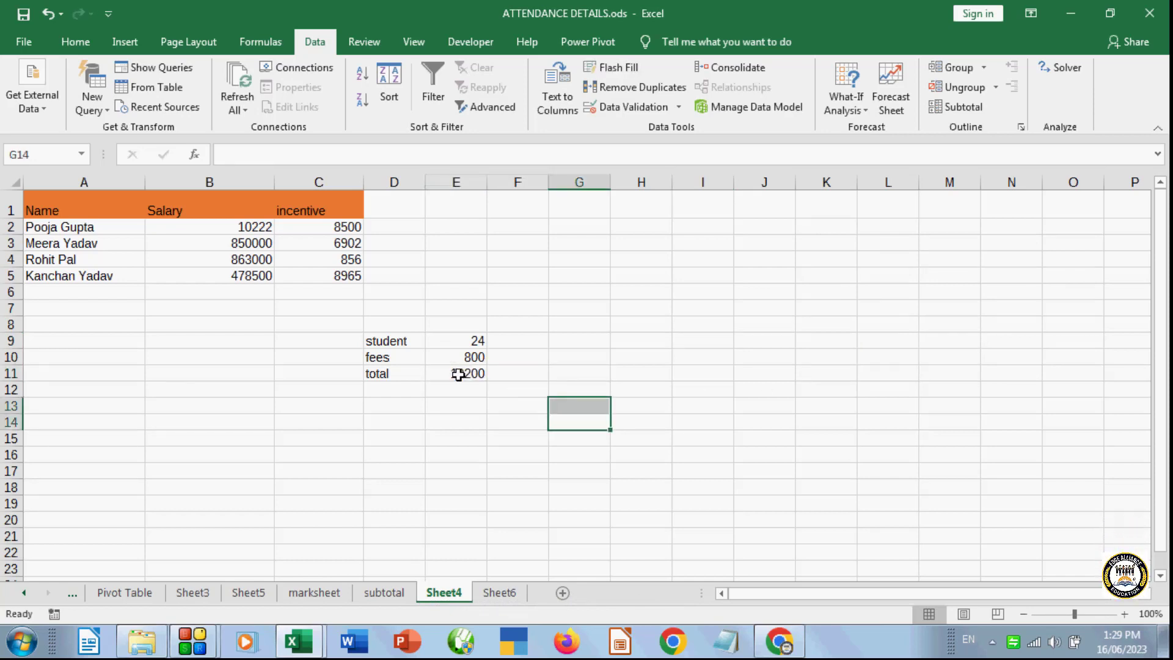
click(458, 373)
click(590, 400)
click(466, 370)
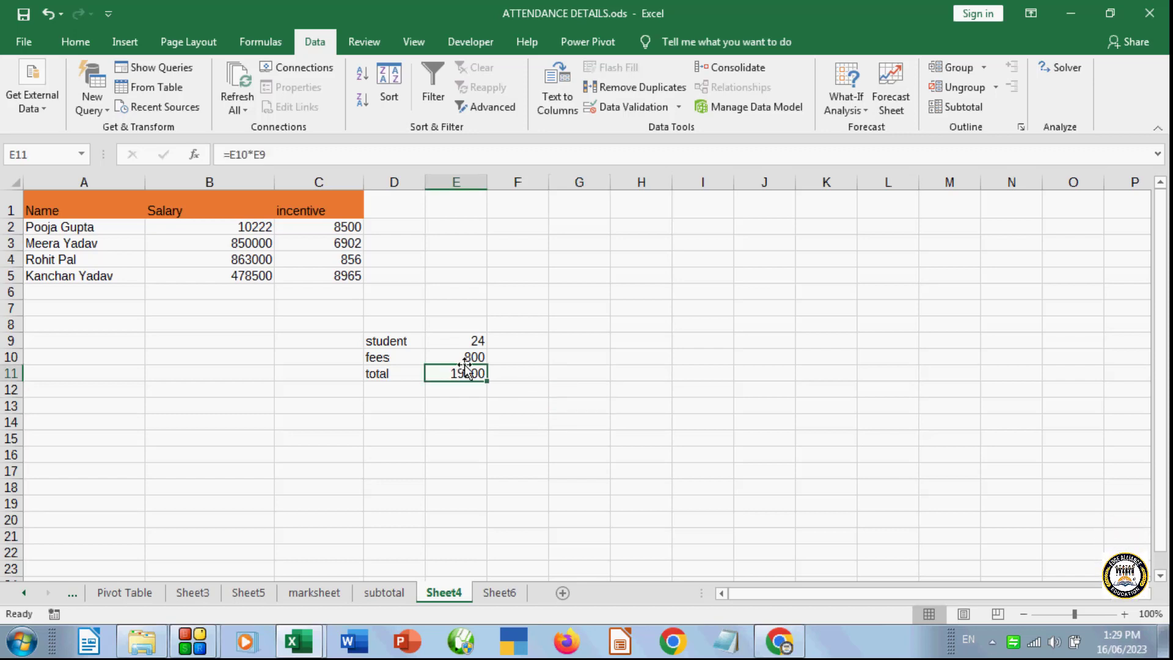
click(457, 341)
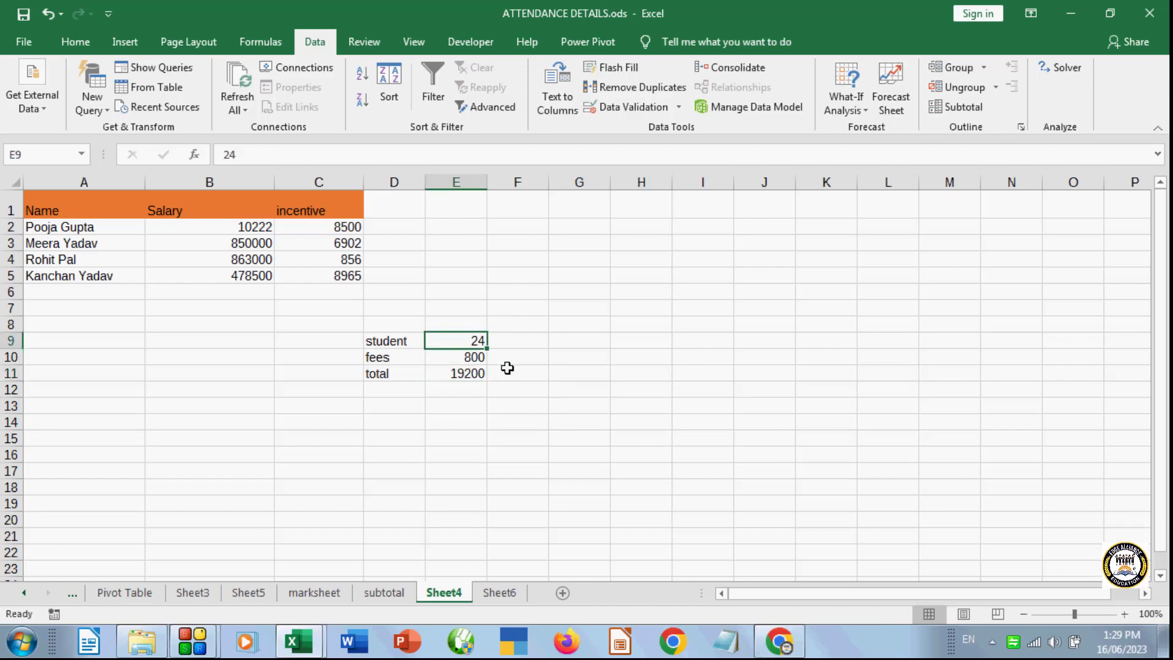
- Clear the total formula from E11 and set the student count in E9 to 12
click(470, 373)
key(BackSpace)
click(557, 357)
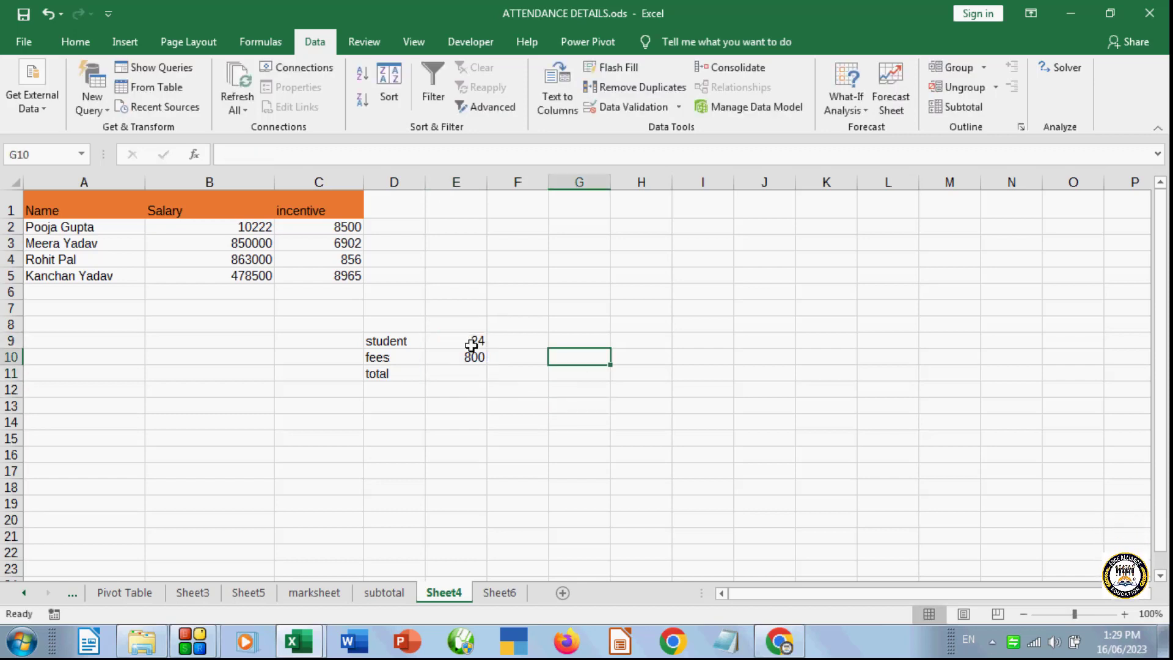
click(473, 346)
key(BackSpace)
text(12)
click(612, 416)
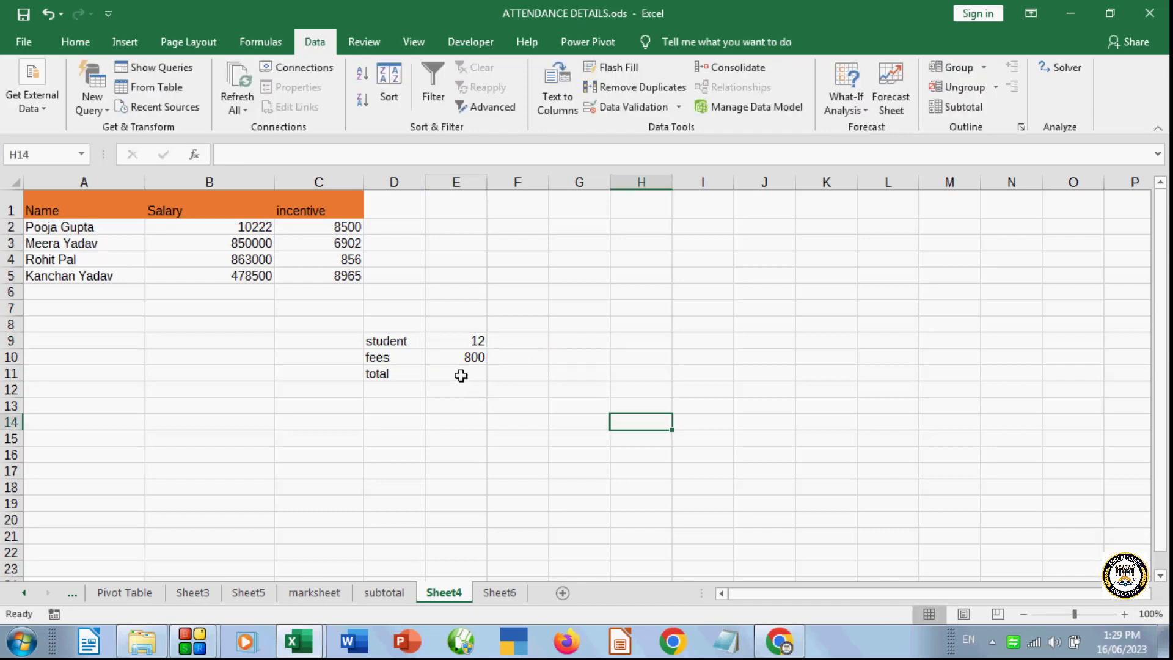
- Re-enter the total formula =E10*E9 in E11, multiplying the fees by the student count
click(457, 374)
text(=)
click(473, 342)
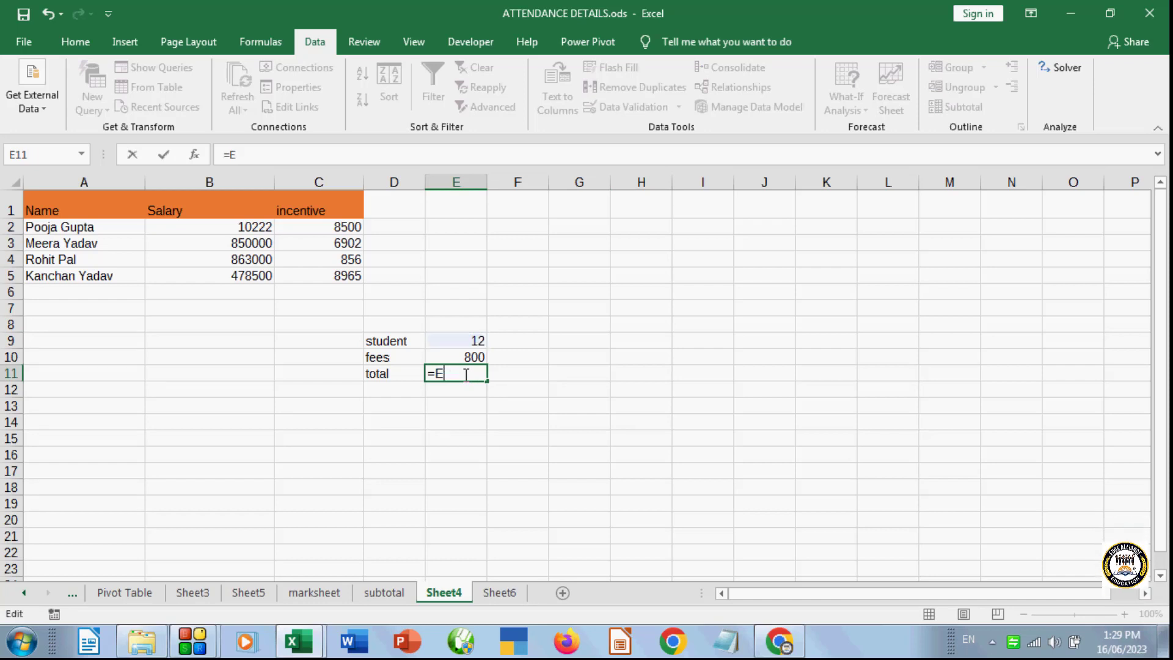
click(467, 357)
text(*)
click(471, 339)
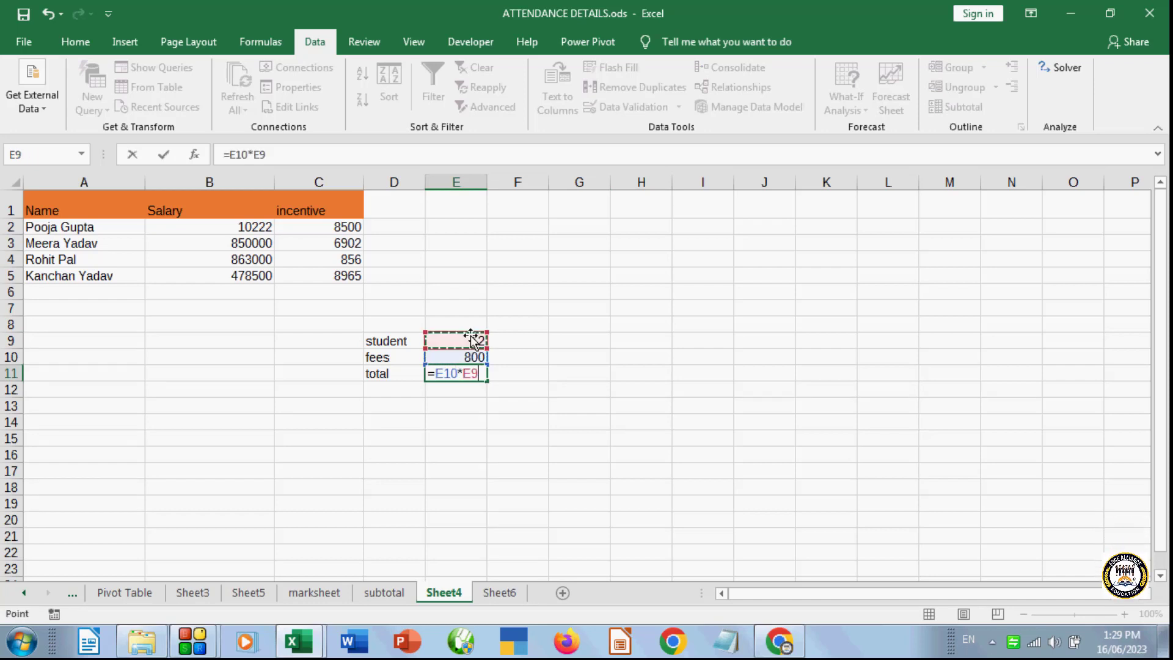
key(Return)
click(531, 374)
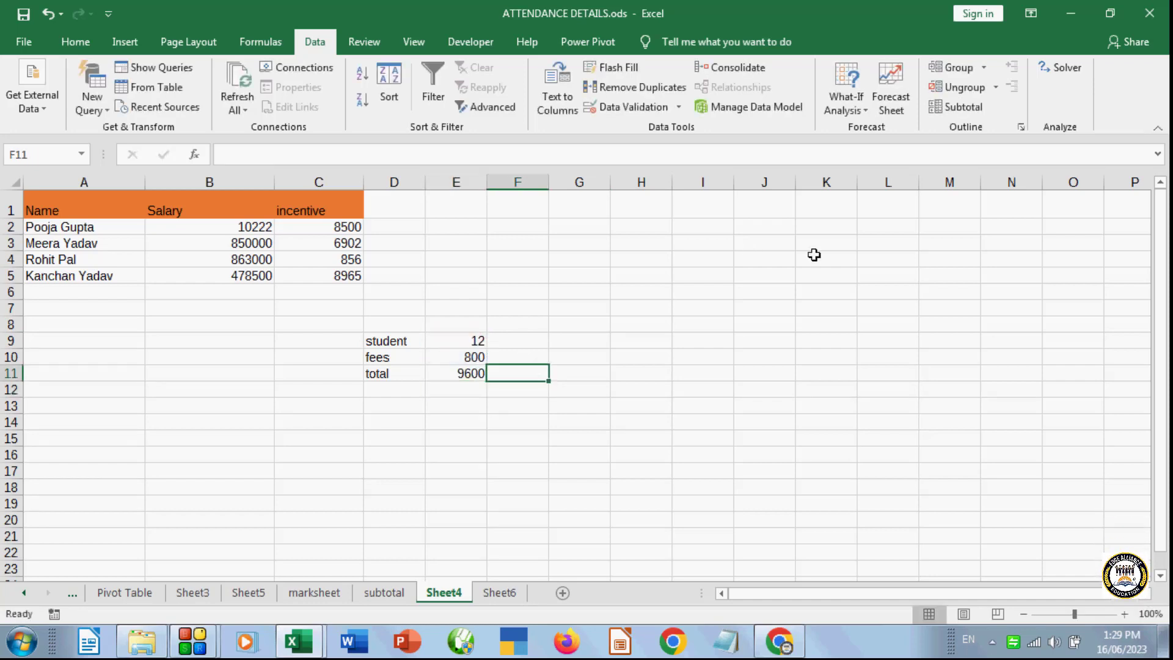
- Run Goal Seek to bring the total in E11 to 100000 by changing fees cell E10, and discard the solution
click(866, 112)
click(867, 150)
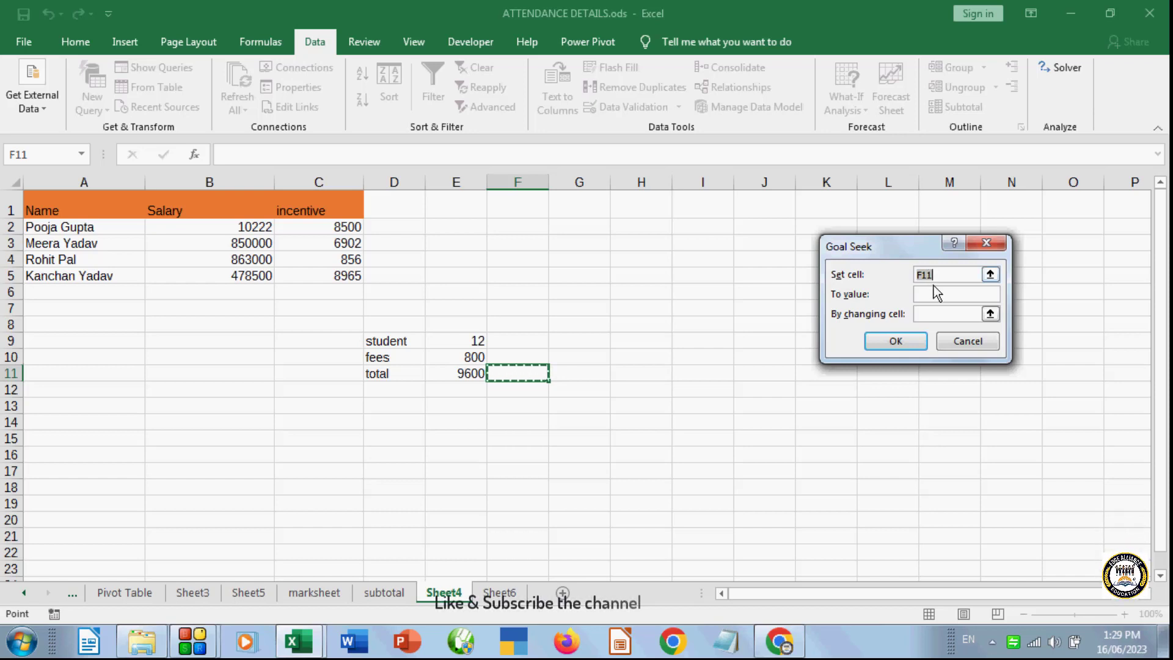
key(BackSpace)
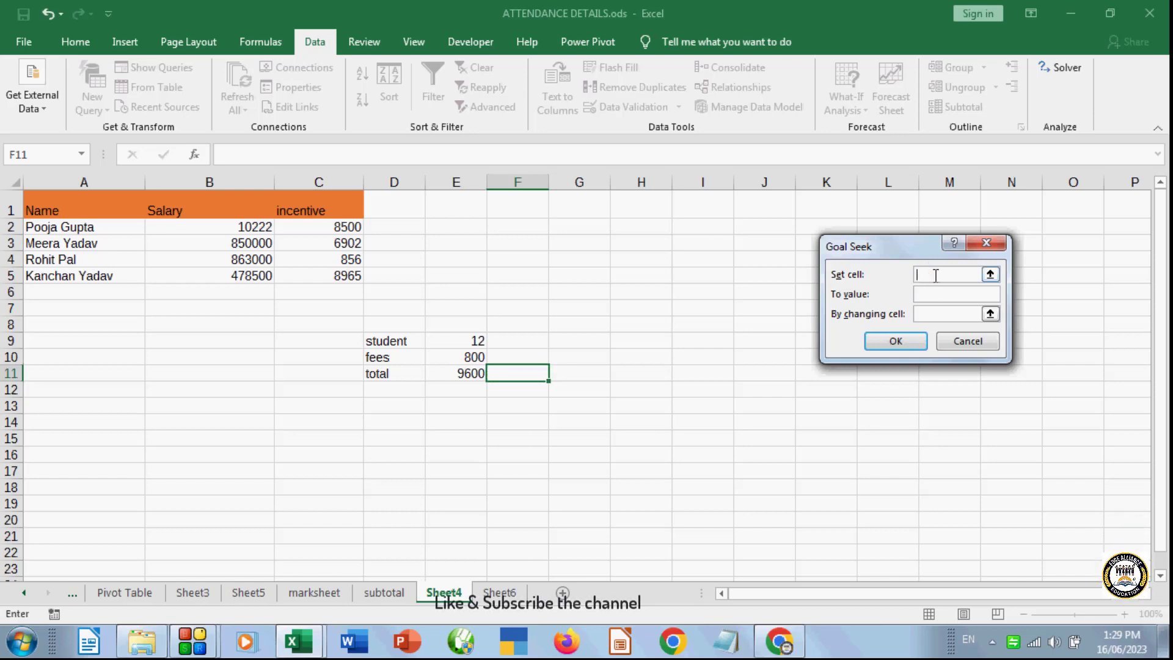
click(931, 294)
text(100000)
click(459, 340)
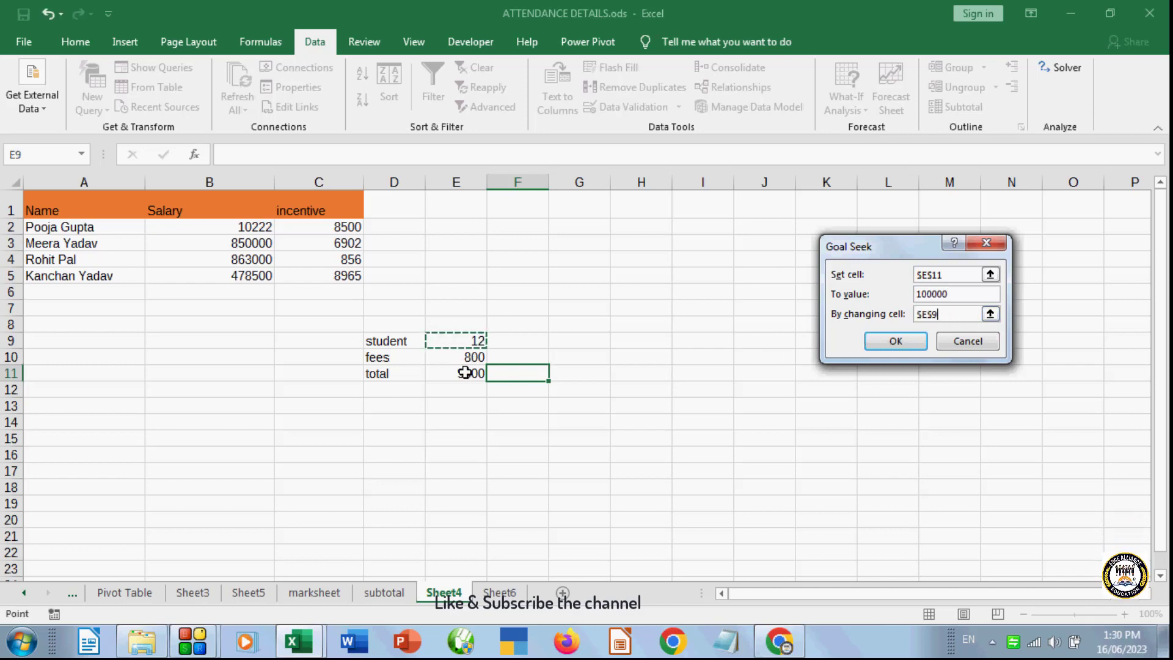
click(892, 342)
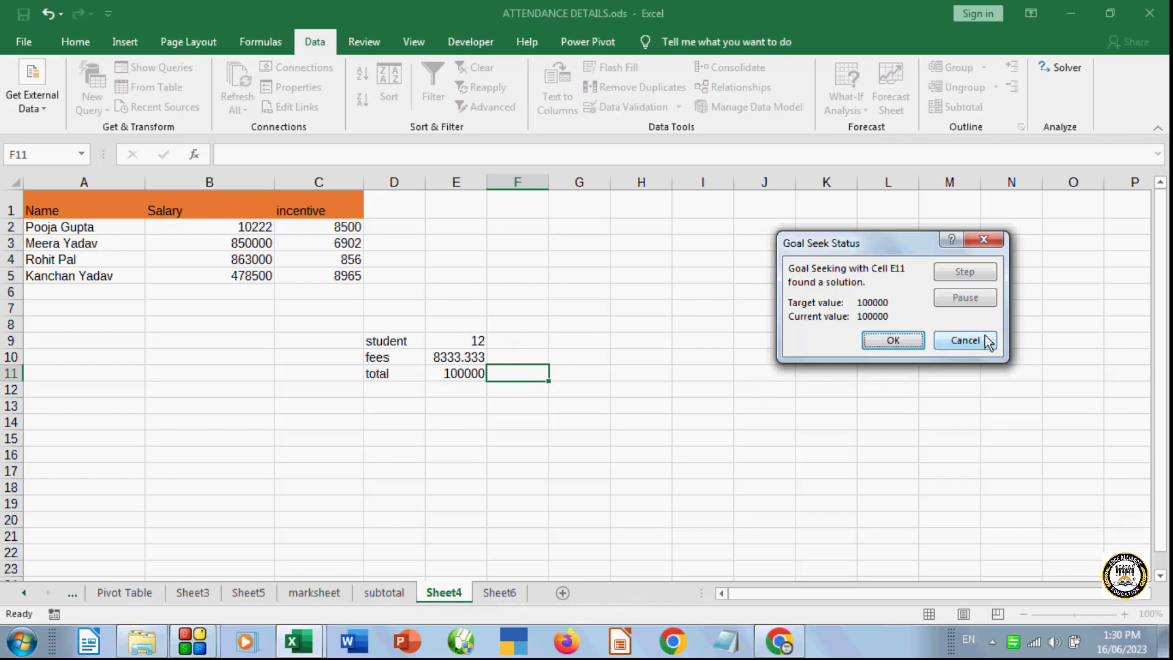
click(965, 340)
click(702, 422)
drag(329, 342, 579, 409)
click(651, 456)
click(864, 108)
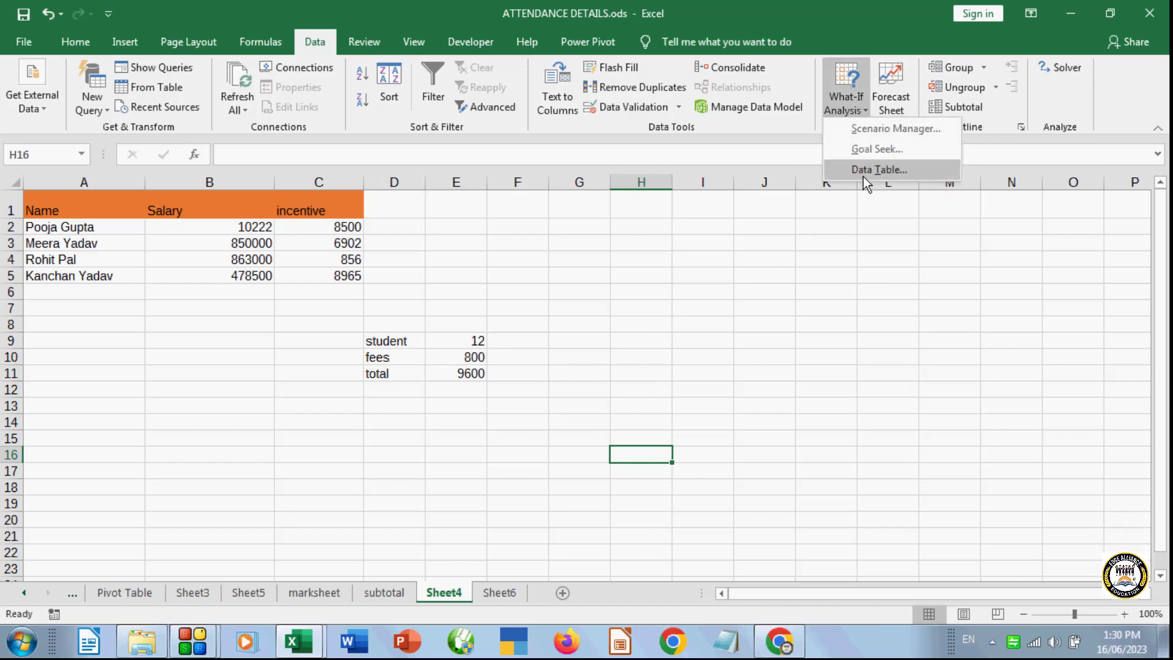
click(257, 510)
click(185, 522)
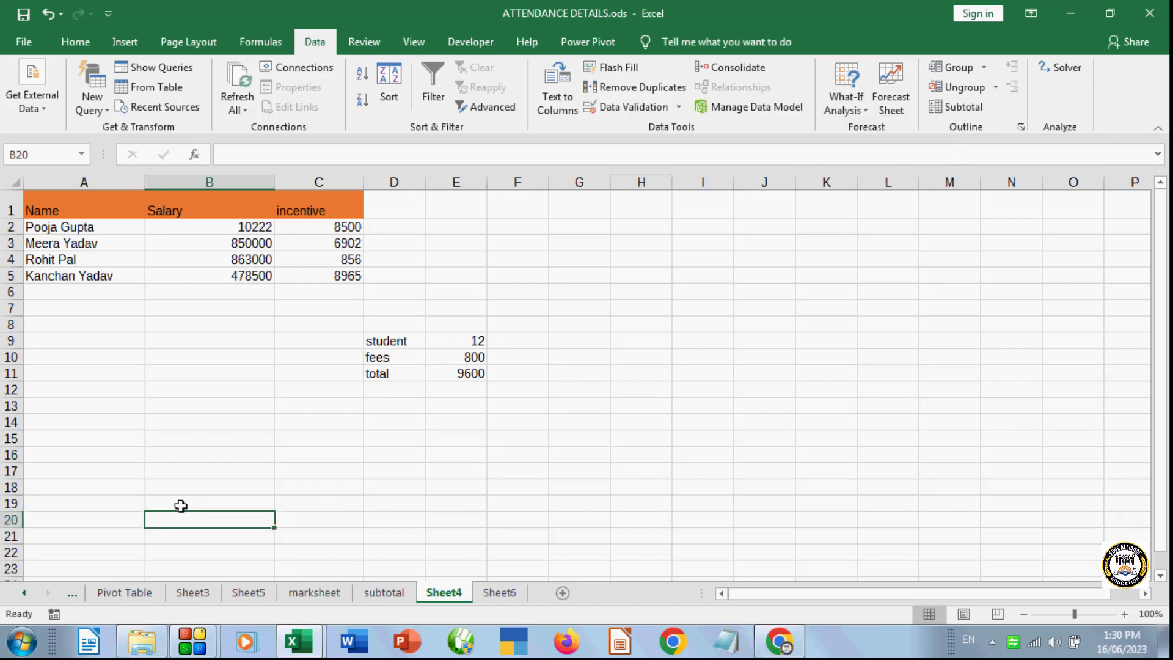
scroll(794, 532, down, 1)
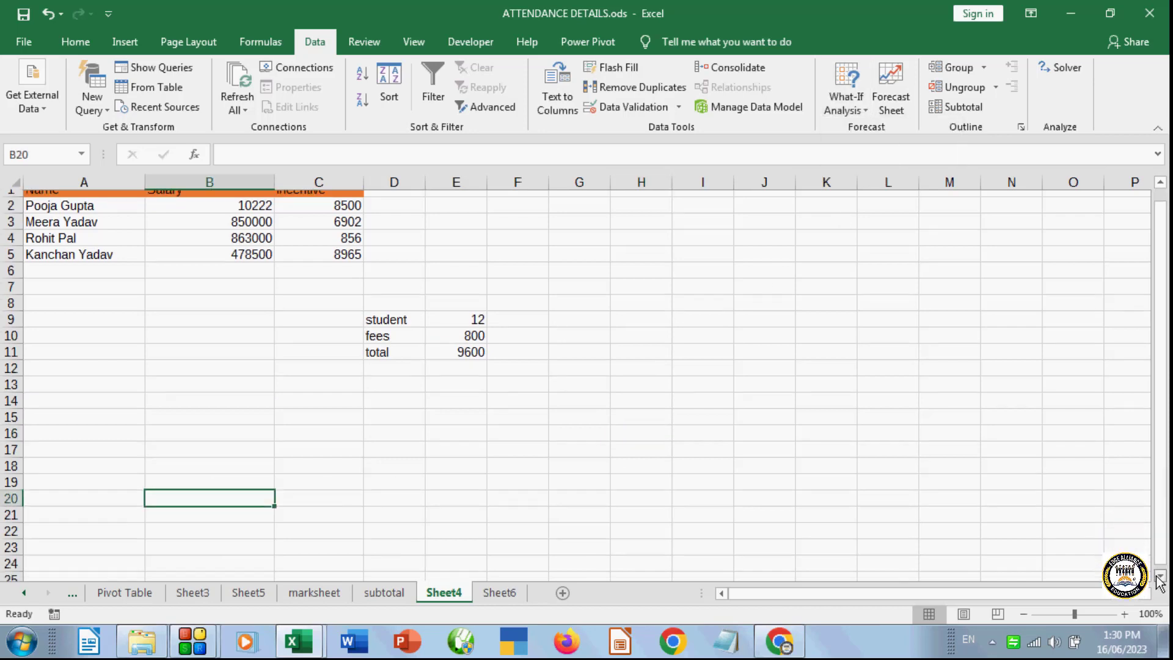
click(326, 440)
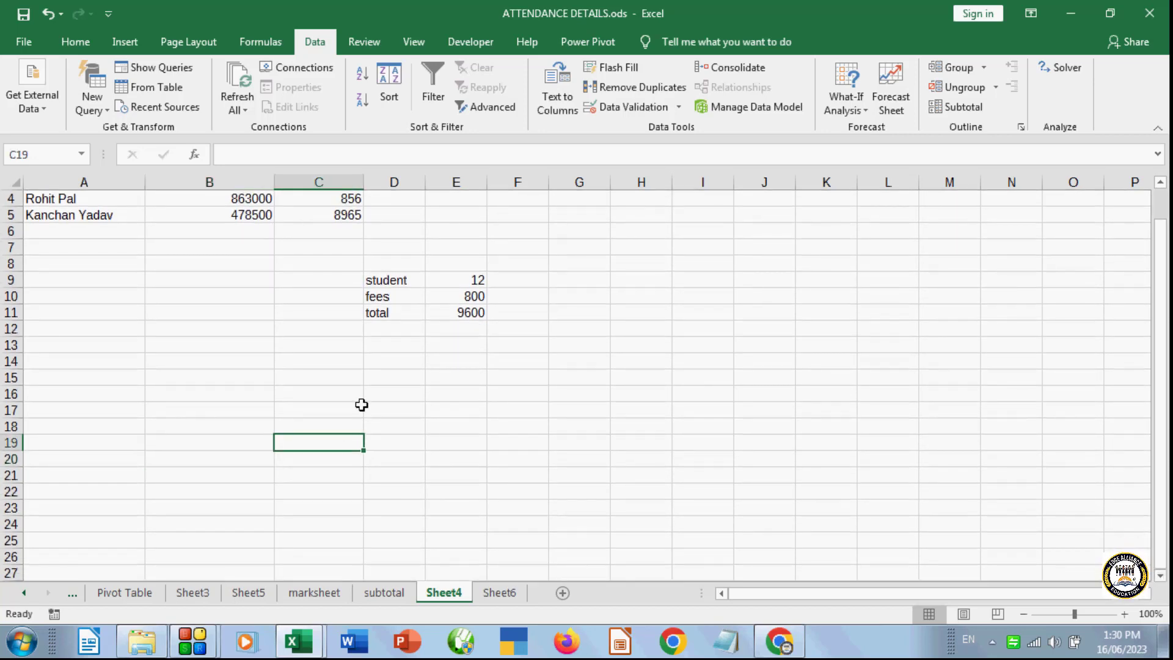
click(341, 457)
click(309, 413)
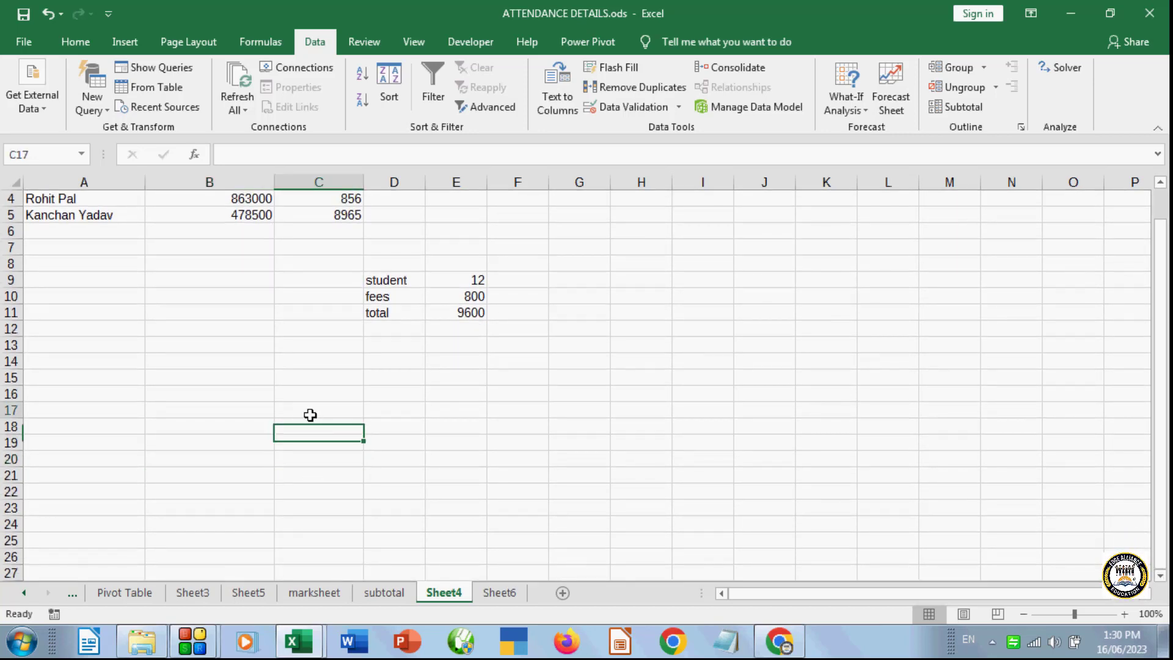
click(886, 345)
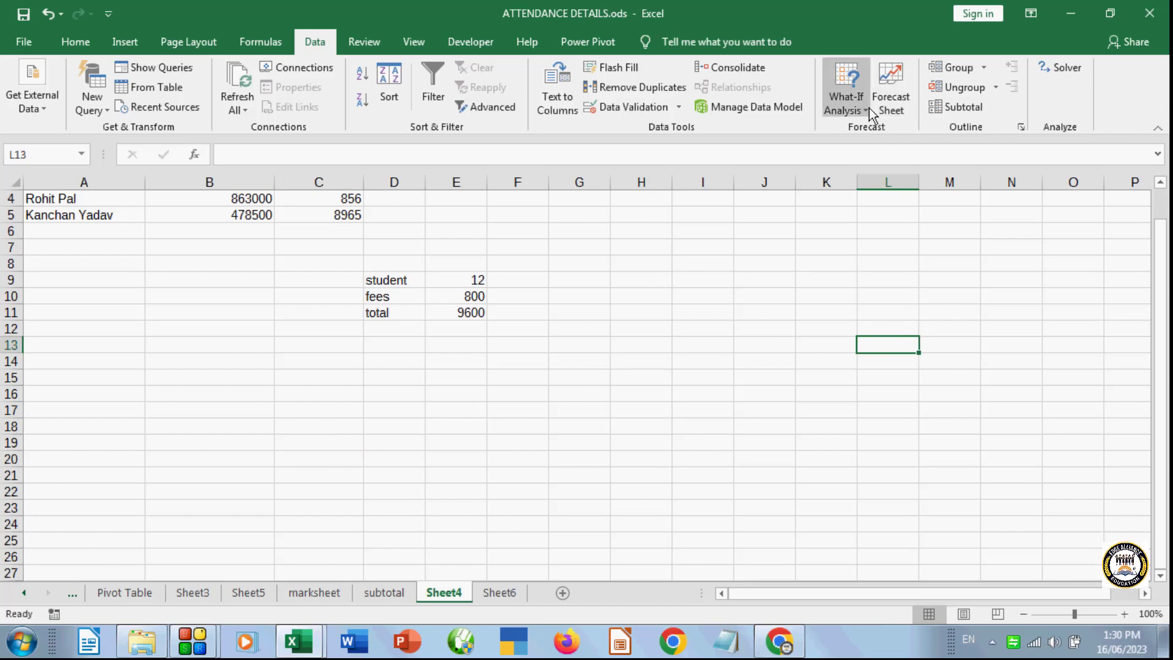
click(845, 103)
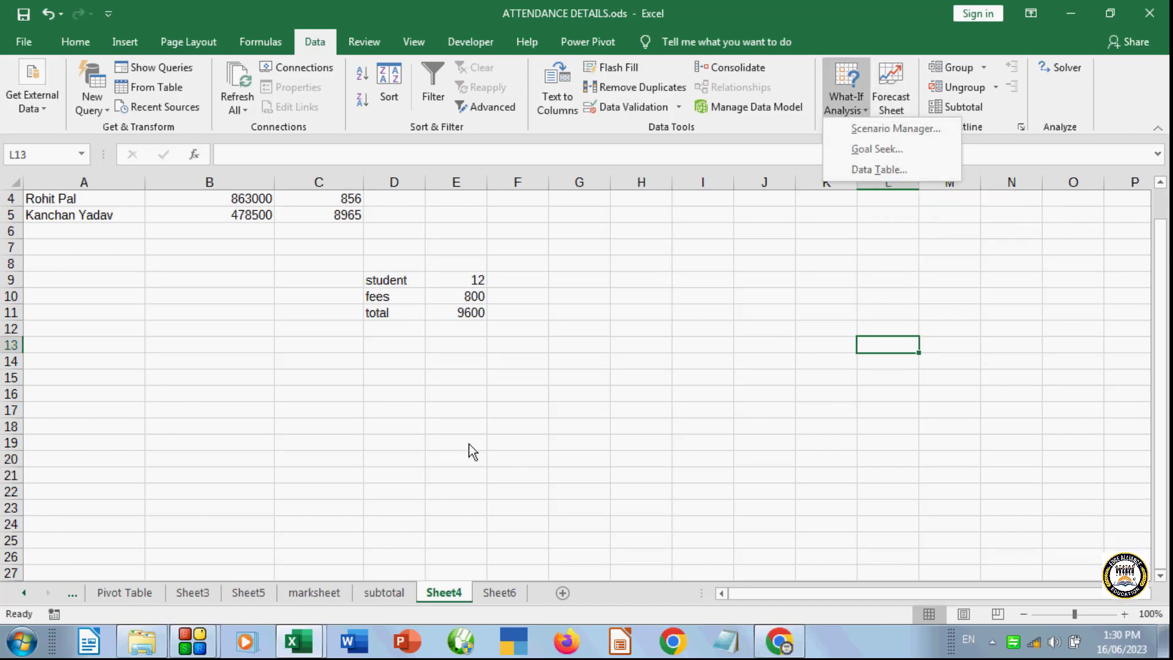
- Enter the value 1 in both C16 and D16 as the two inputs of a multiplication table
click(319, 396)
text(1)
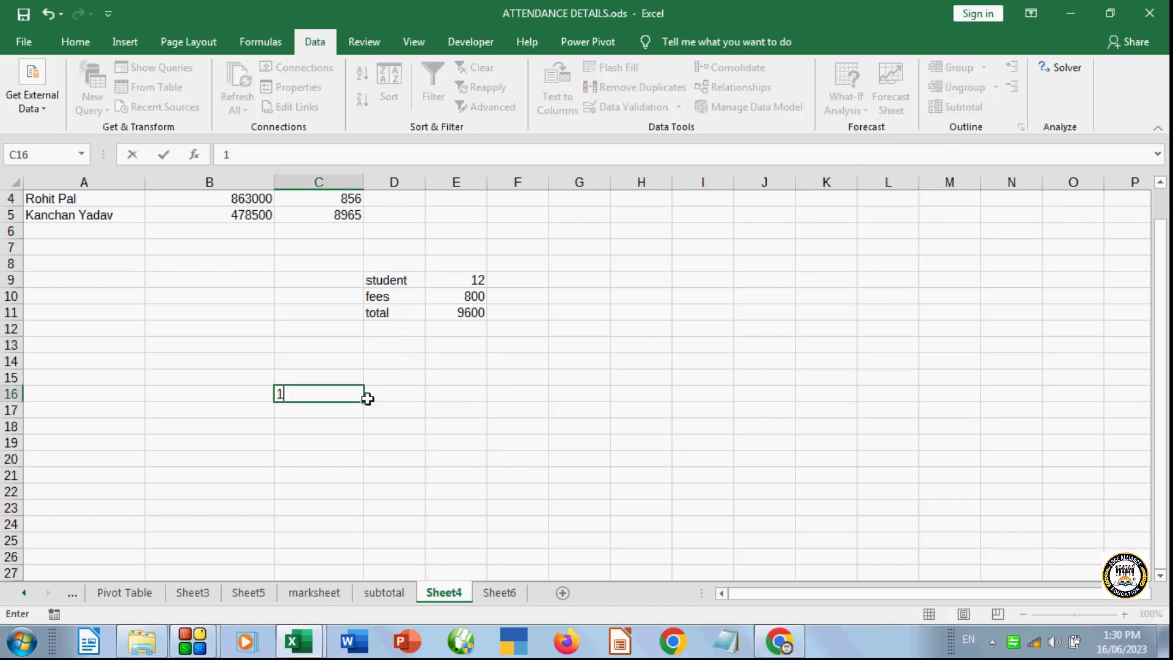
click(381, 394)
text(1)
key(Return)
- Multiply the two input cells in C17 with the formula =C16*D16
click(313, 413)
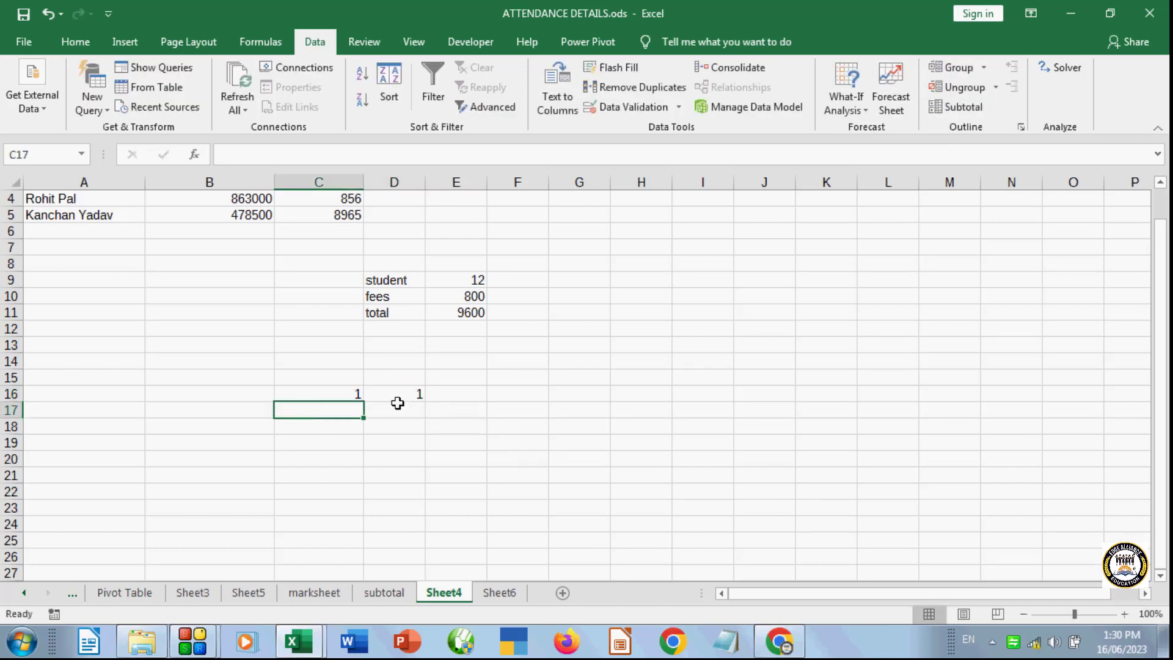
text(=)
click(335, 394)
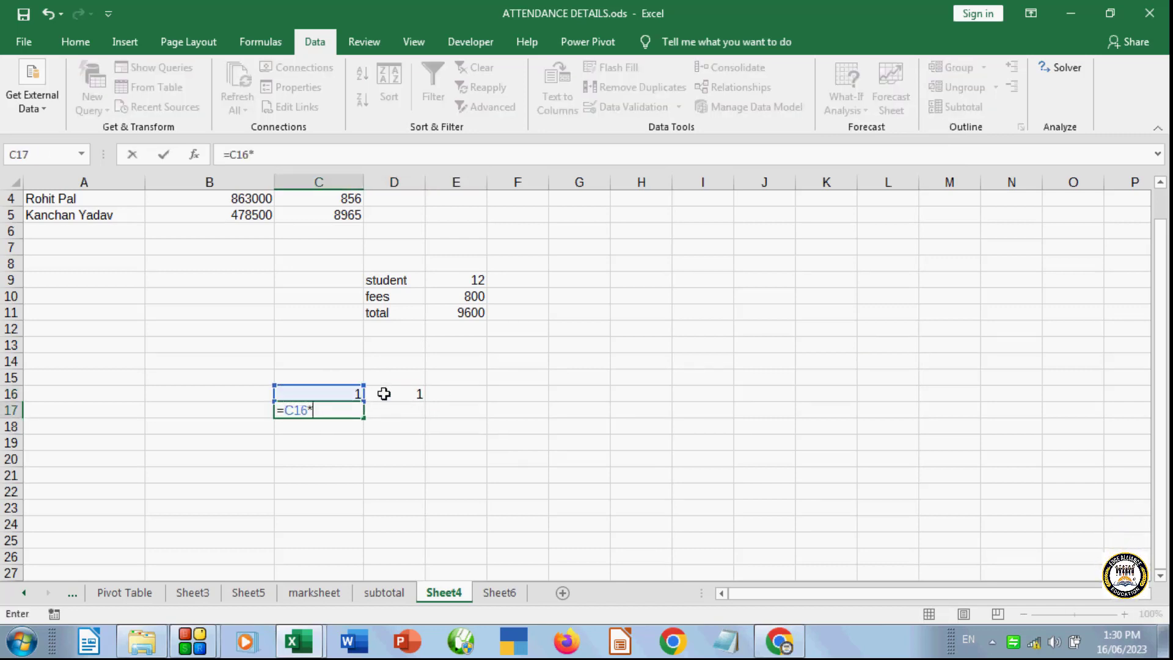
text(*)
click(384, 394)
key(Return)
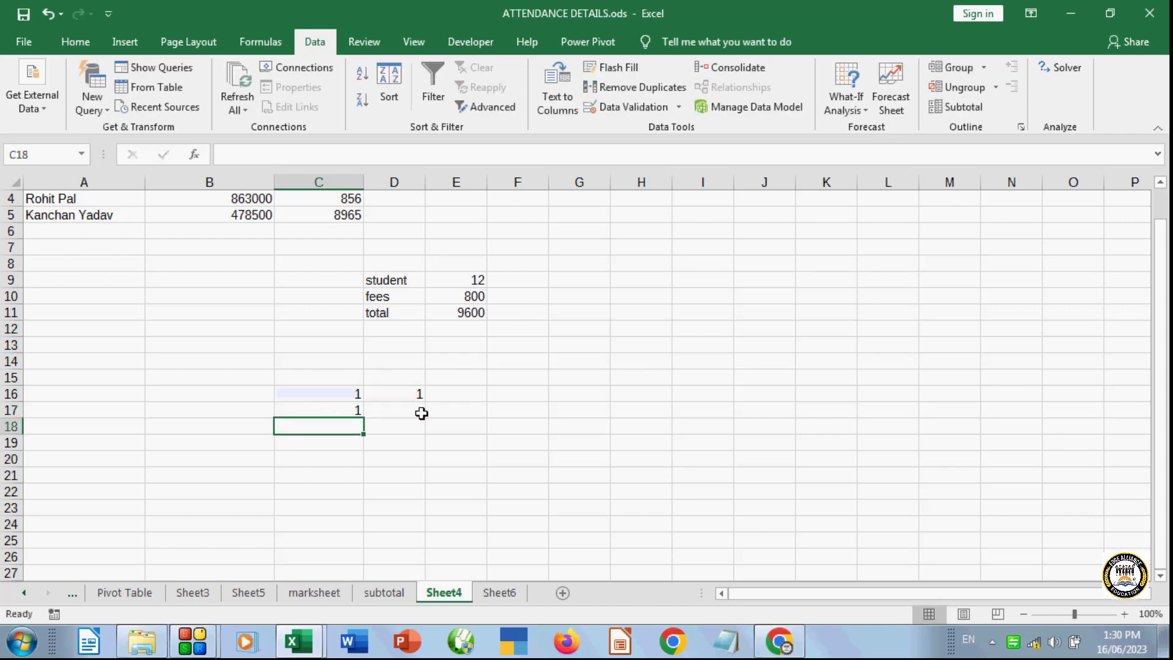
click(340, 411)
click(451, 421)
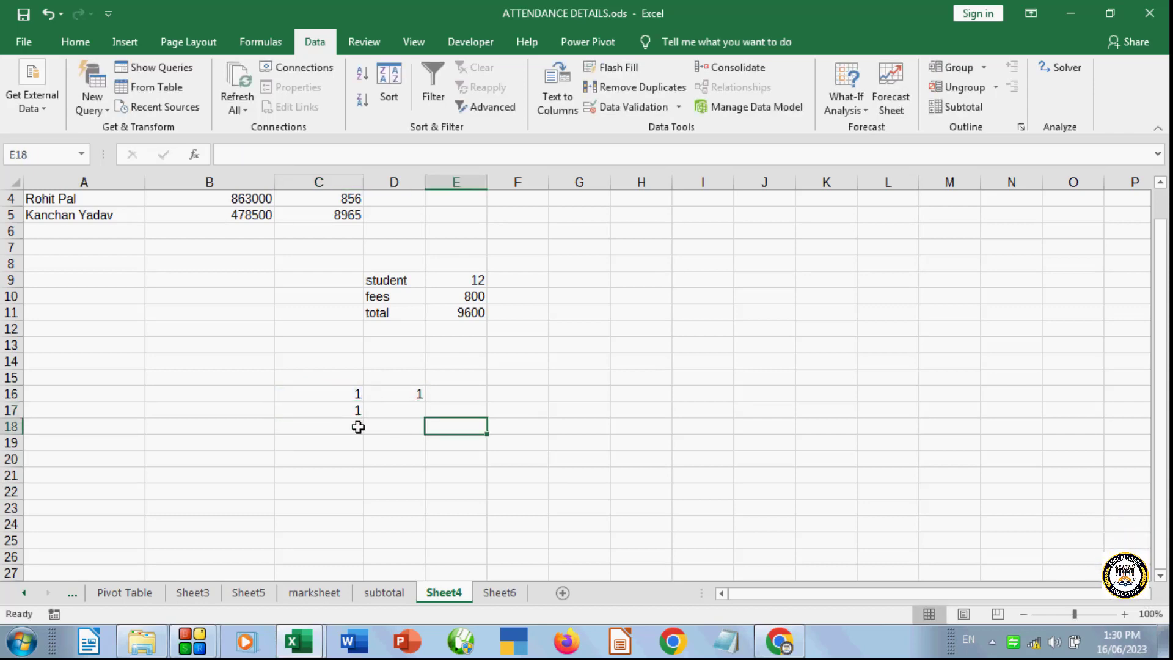
- Enter 2 in C18 and try to extend the series by filling C17:C18 down to C33
click(359, 424)
text(2)
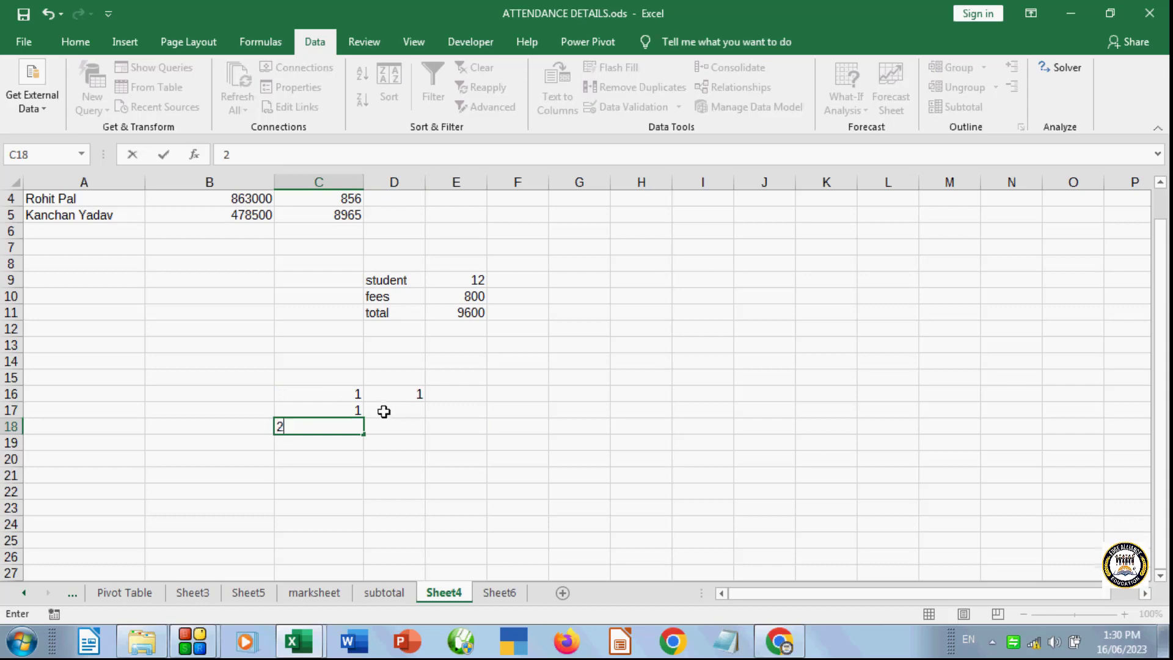
drag(431, 460, 415, 456)
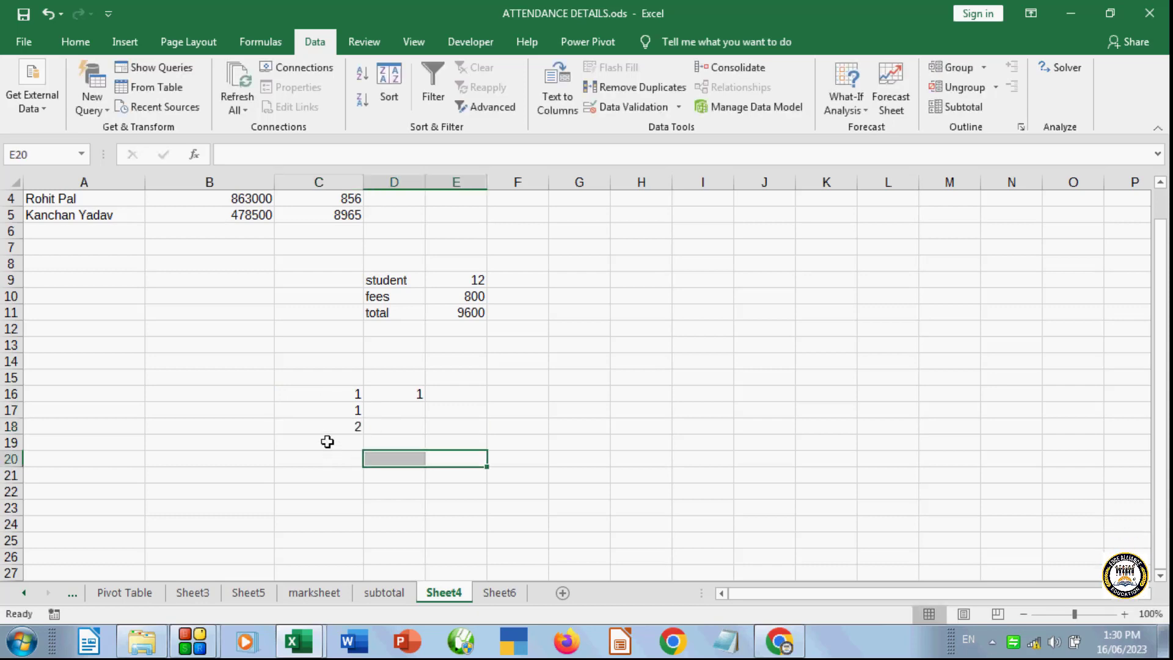
click(328, 441)
click(367, 441)
drag(343, 416, 371, 487)
drag(353, 541, 339, 493)
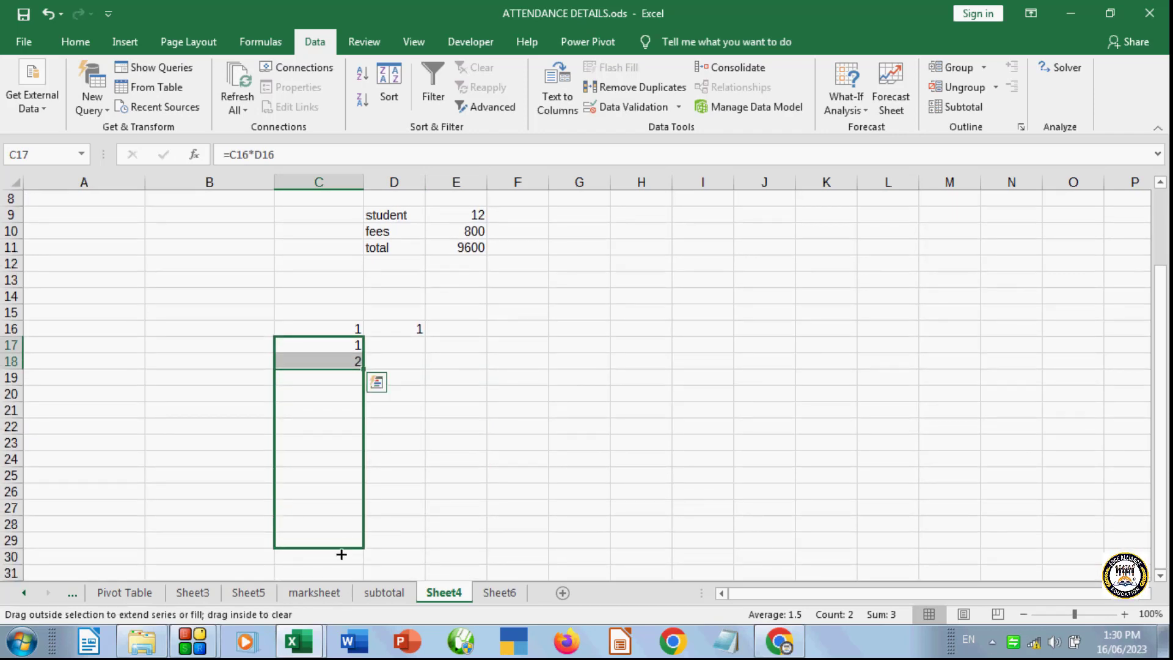
mouse_move(342, 554)
mouse_down()
mouse_move(341, 574)
mouse_move(341, 546)
mouse_move(340, 563)
mouse_up()
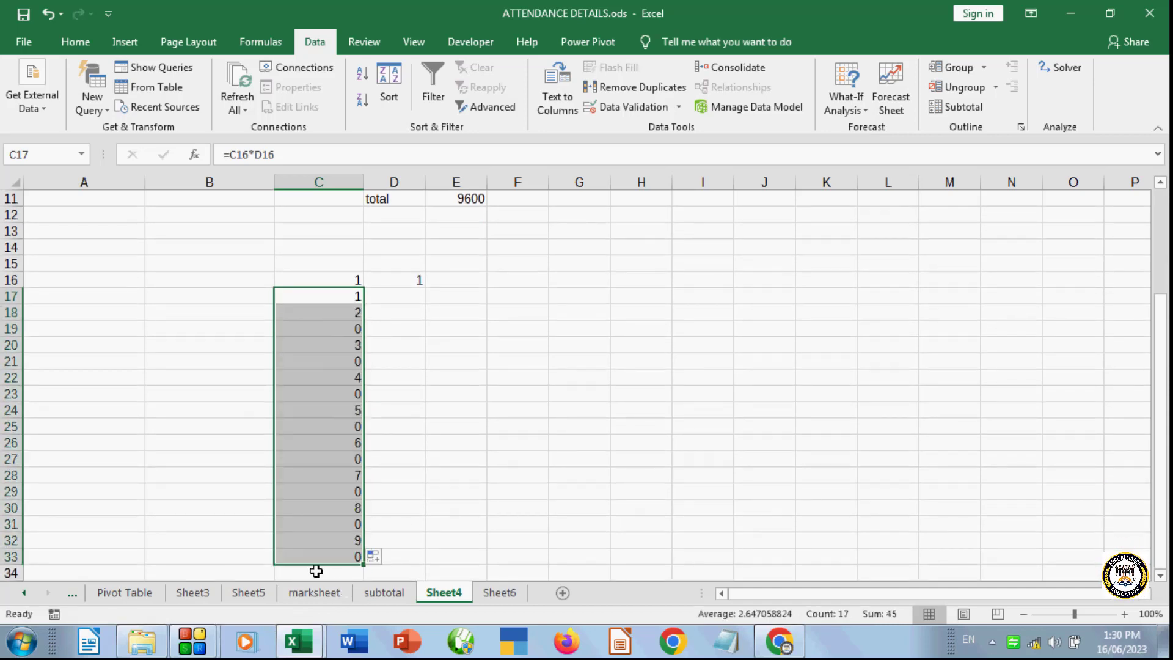
- Clear all the values below the formula cell in column C, from C18 to C33
click(318, 569)
click(336, 553)
key(Delete)
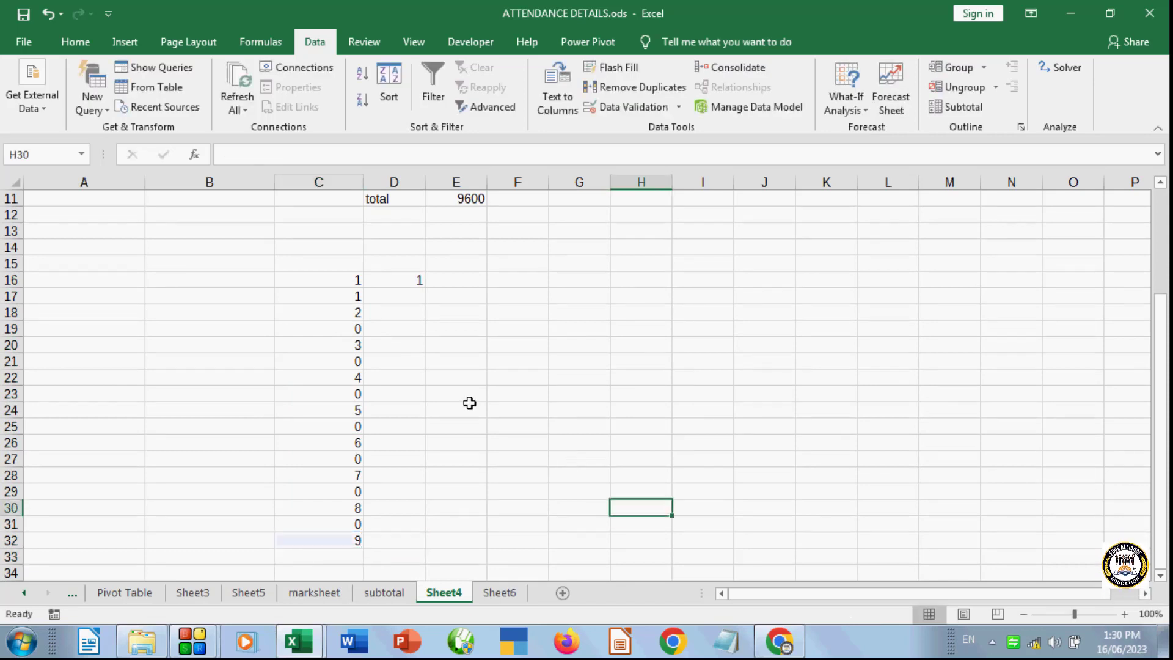
click(358, 535)
click(400, 295)
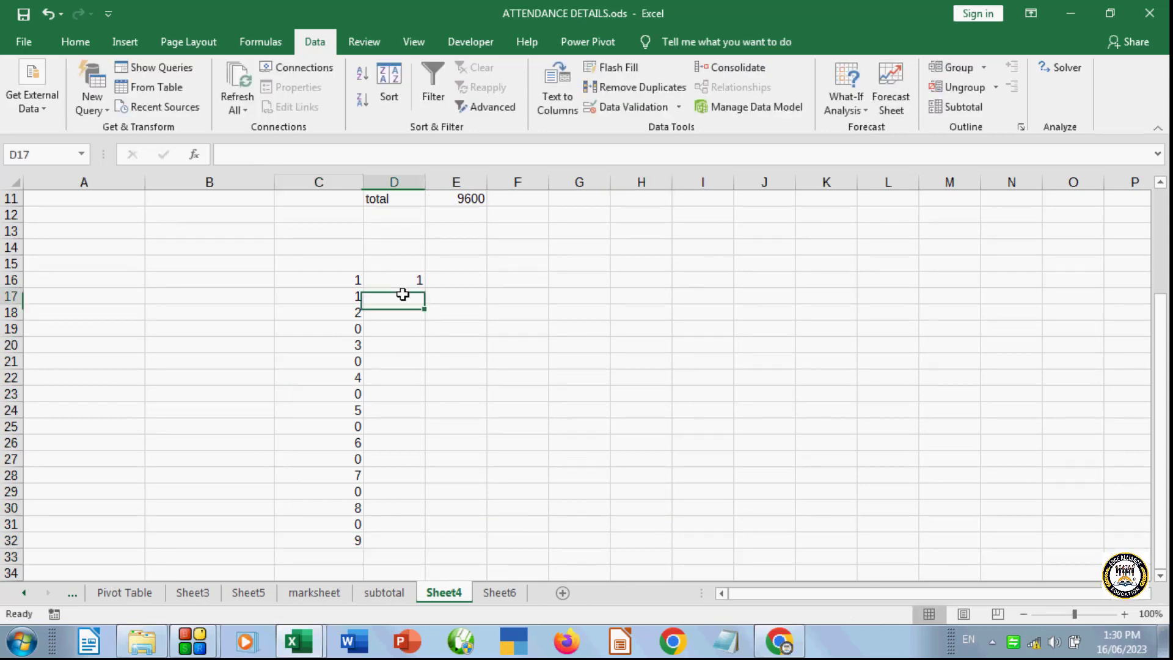
click(516, 394)
drag(339, 328, 354, 555)
key(F2)
key(Escape)
click(551, 444)
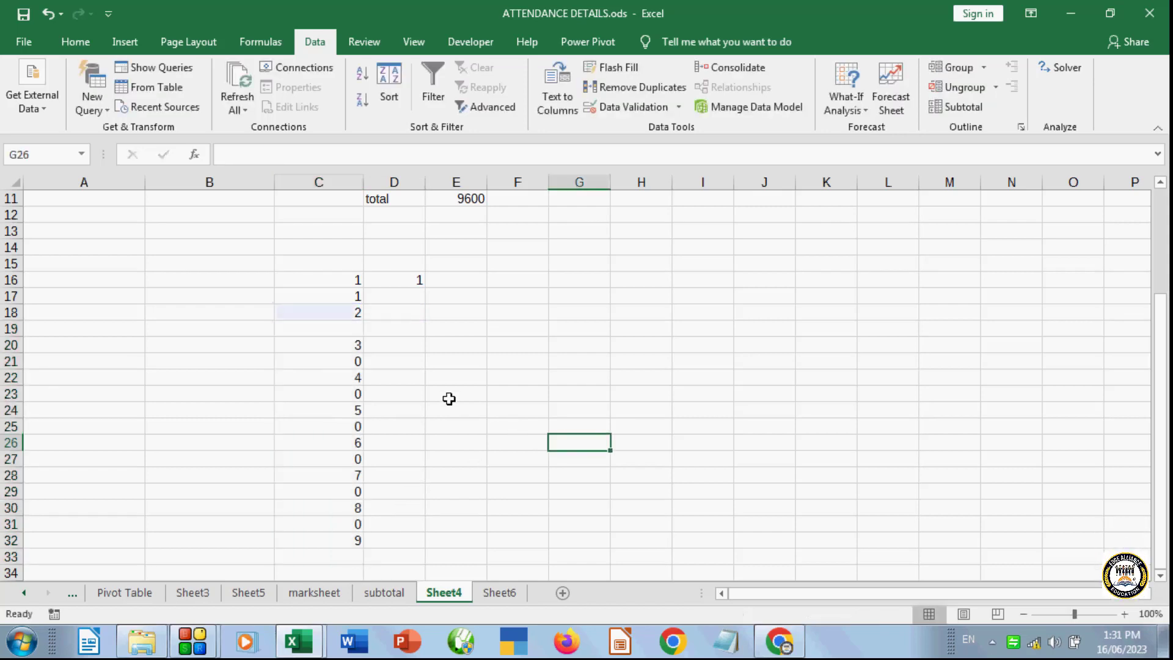
drag(334, 313, 360, 511)
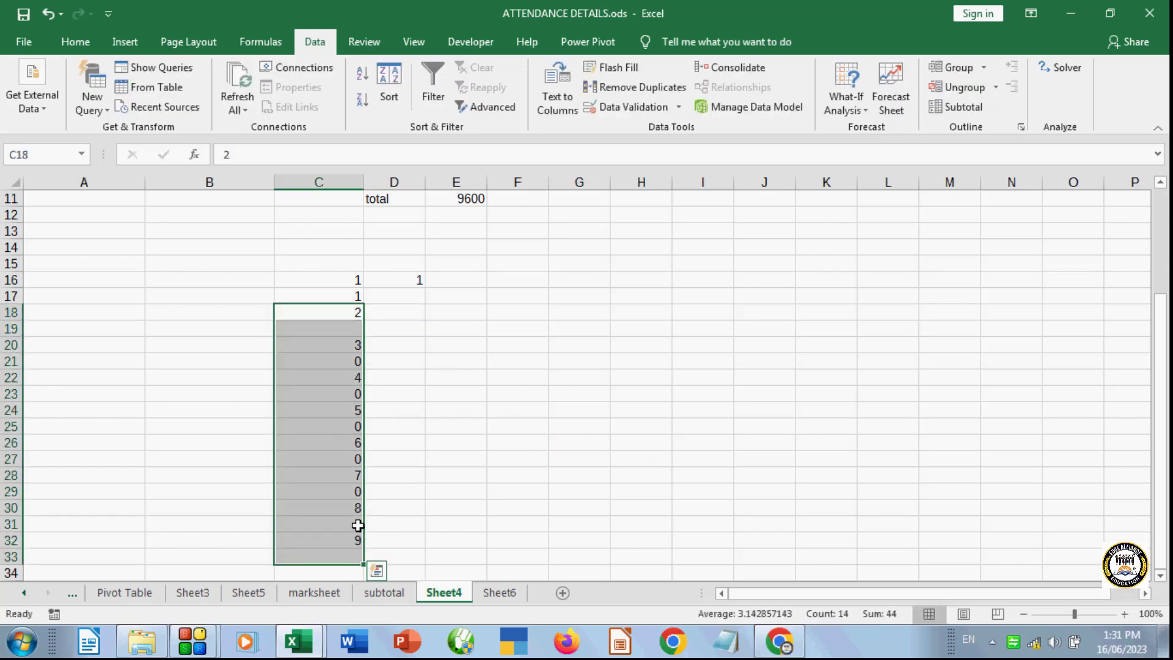
click(466, 415)
drag(352, 346, 354, 542)
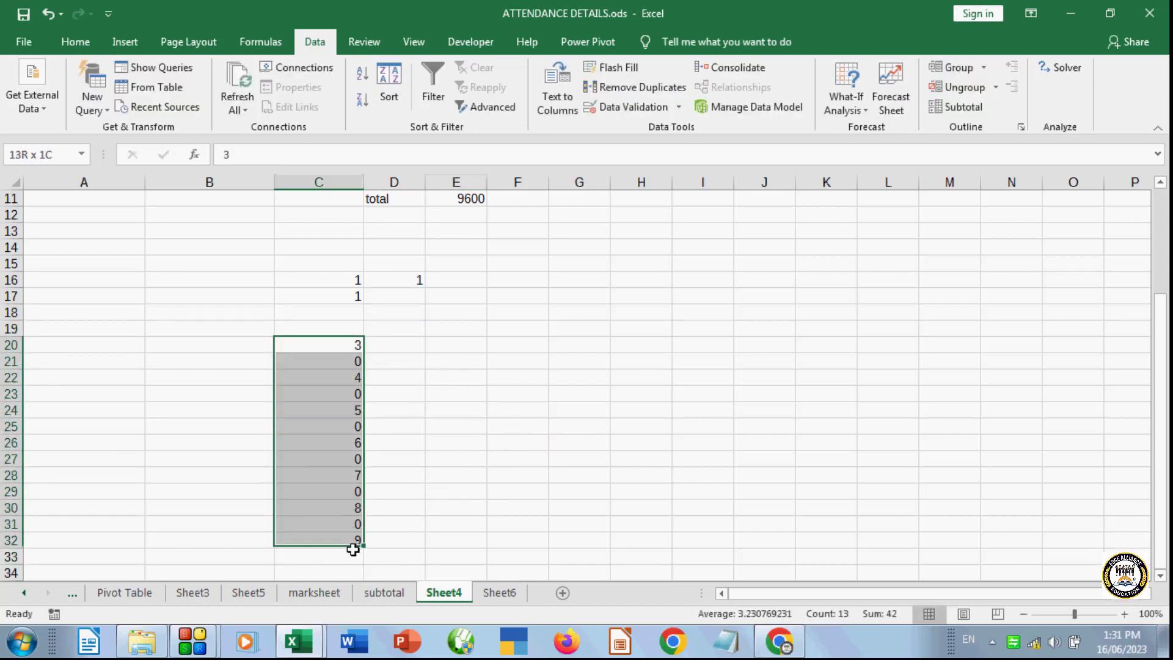
key(Delete)
click(433, 412)
- Enter the numbers 2 through 10 down column C in cells C18 to C26
click(353, 315)
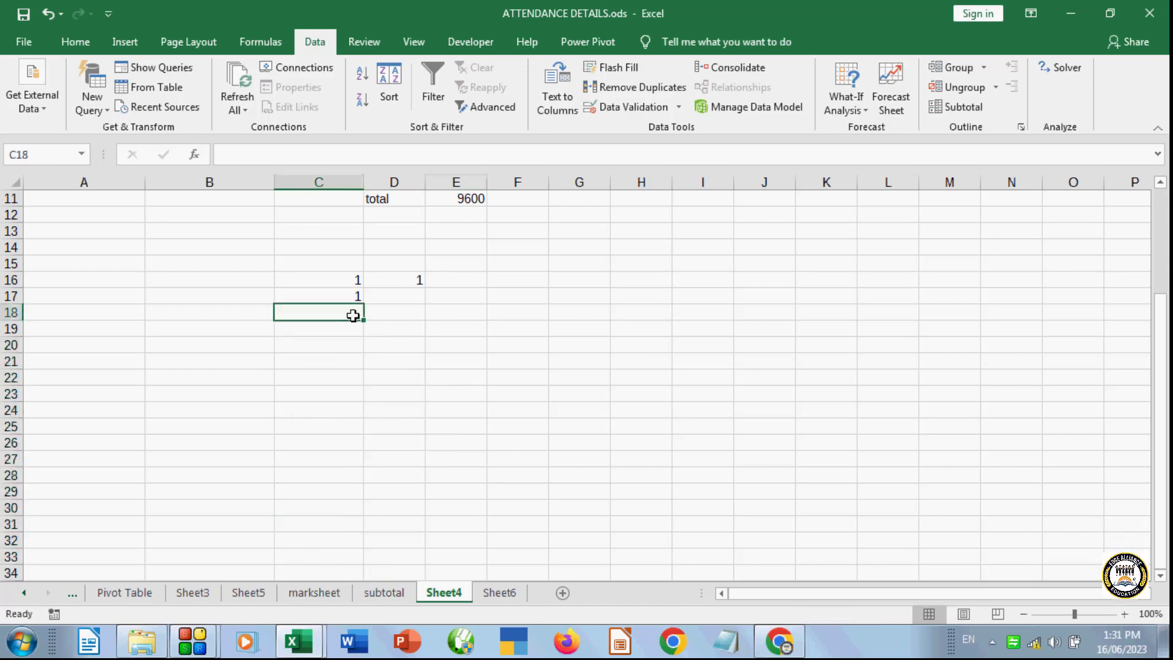
text(2)
key(Return)
text(3)
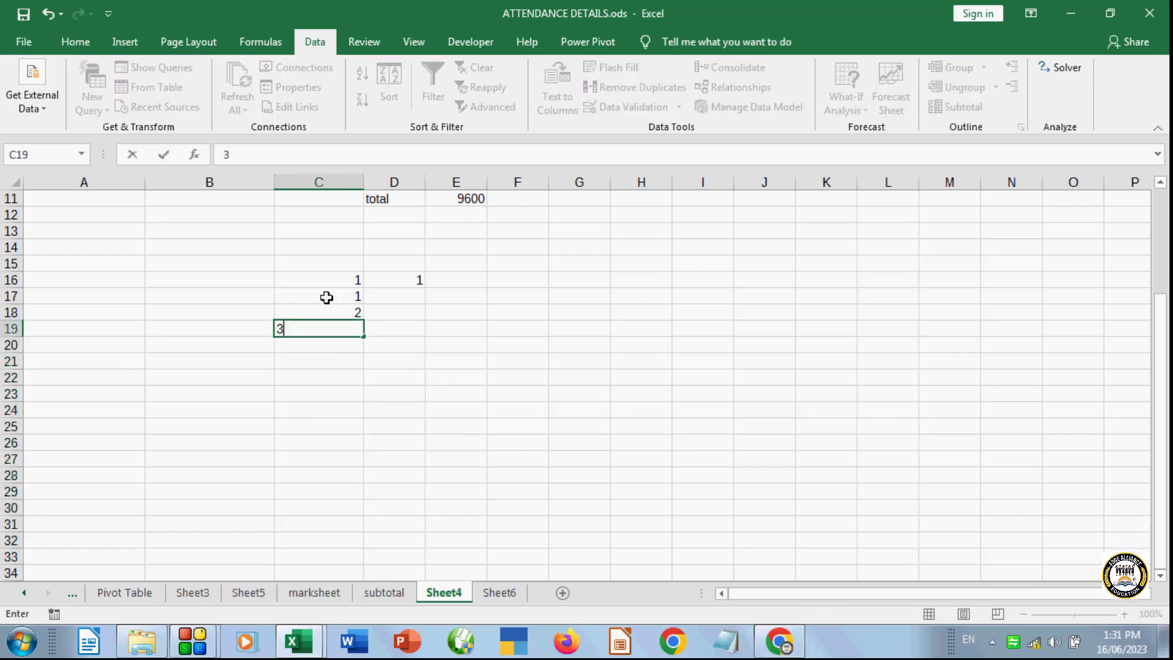
key(Return)
text(4)
key(Return)
text(5)
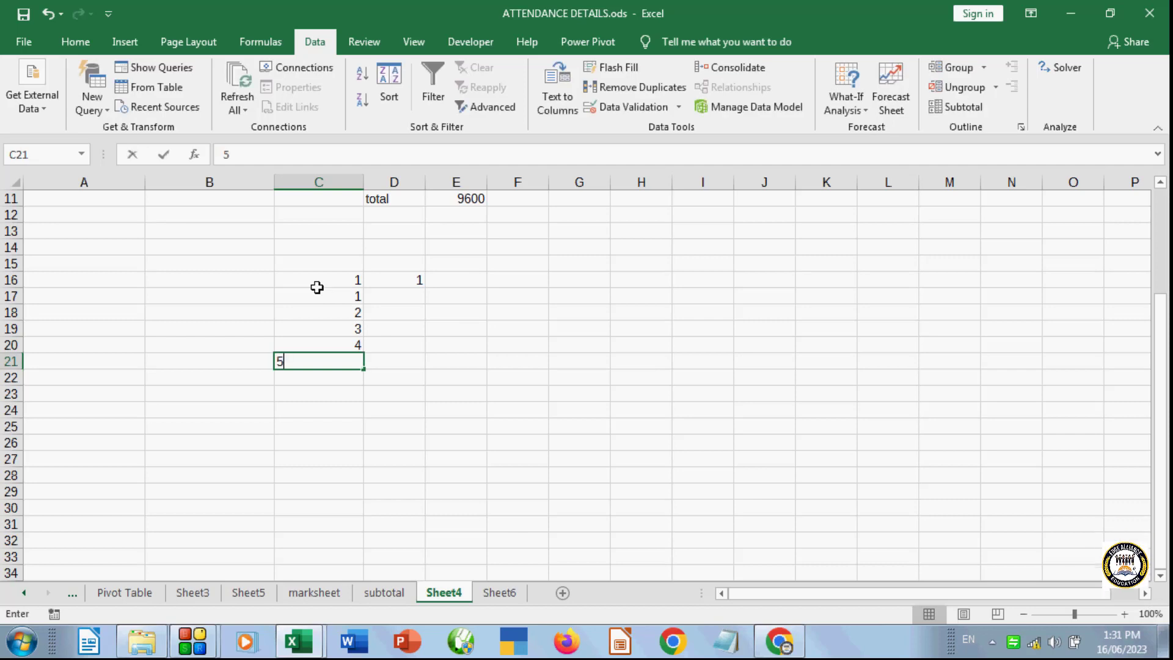
key(Return)
text(6)
key(Return)
text(7)
key(Return)
text(8)
key(Return)
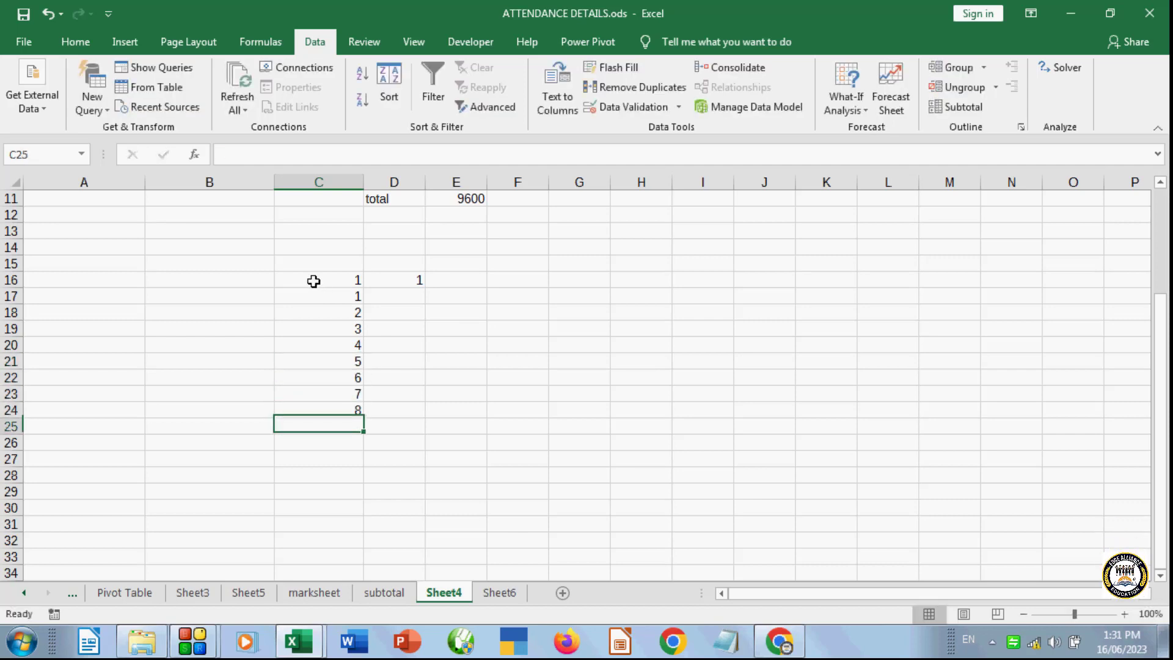
text(9)
key(Return)
text(10)
click(397, 310)
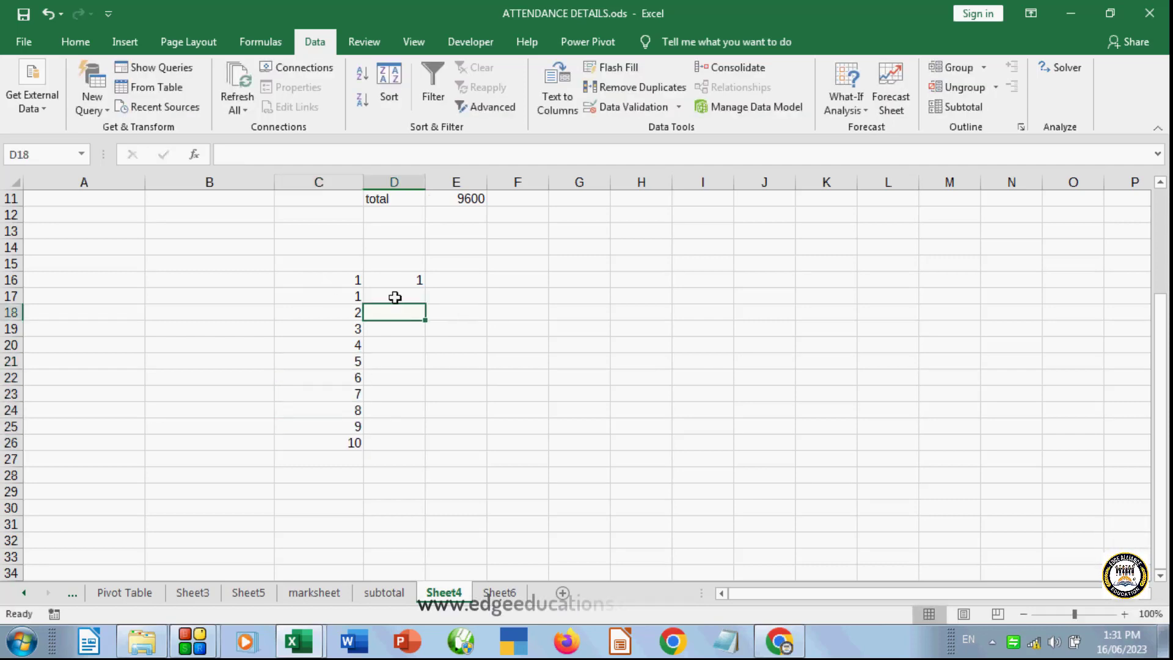
- Enter 5, 6, 14 and 7 across row 17 in cells D17 to G17 as the table's row values
click(389, 297)
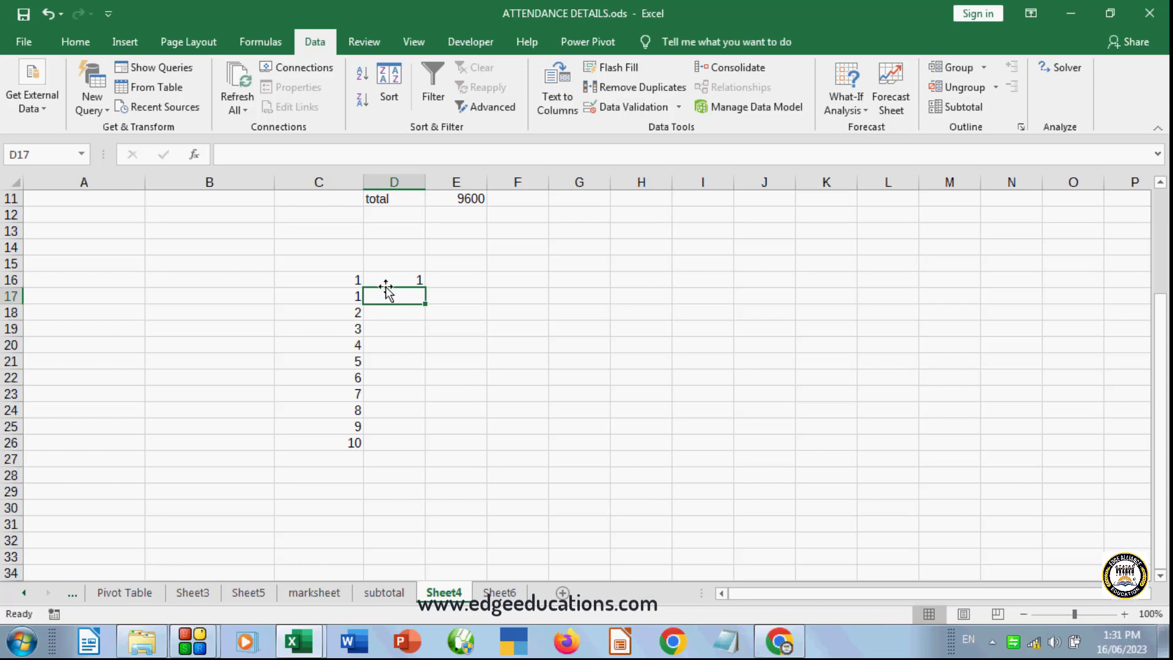
text(5)
click(453, 295)
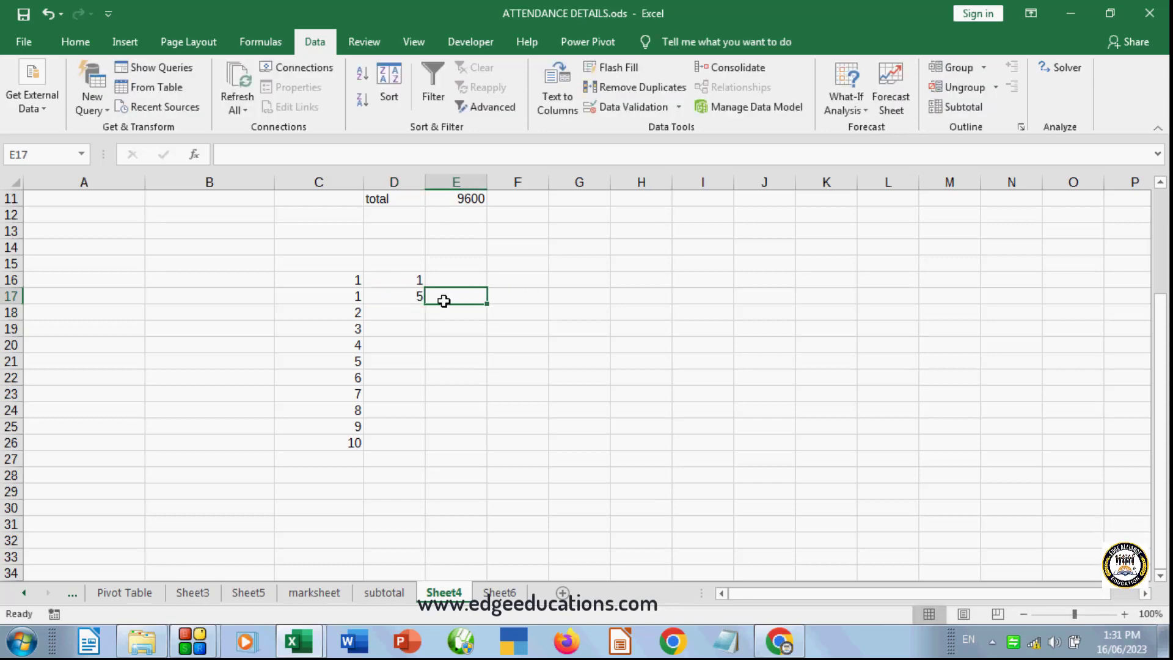
text(6)
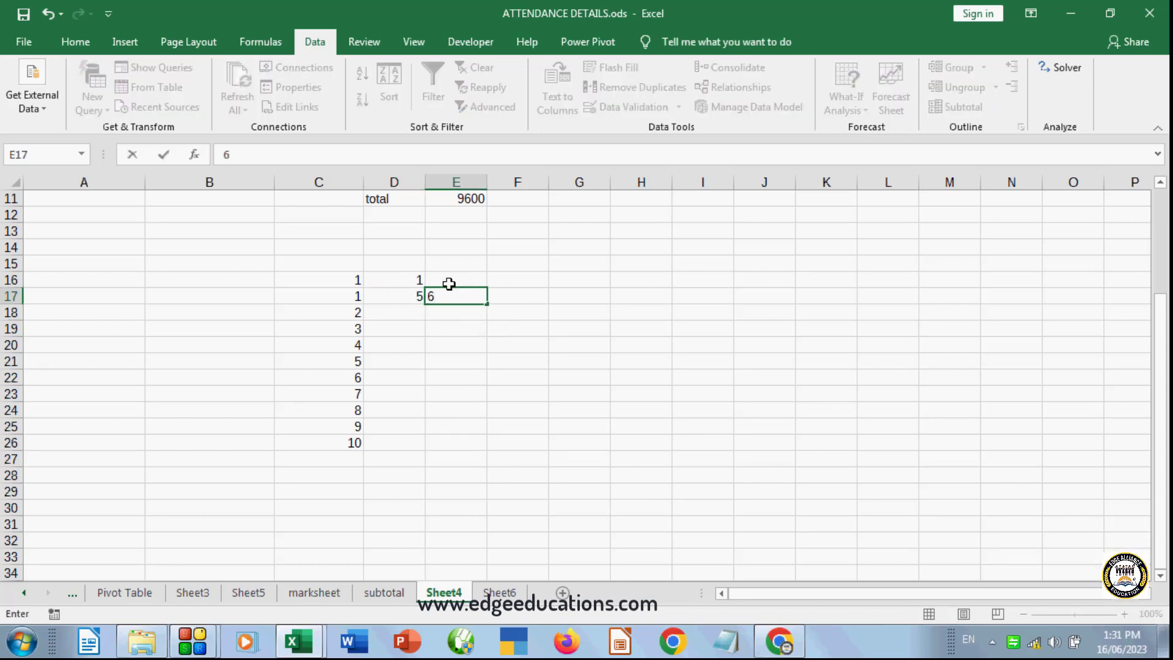
key(Tab)
text(14)
click(603, 315)
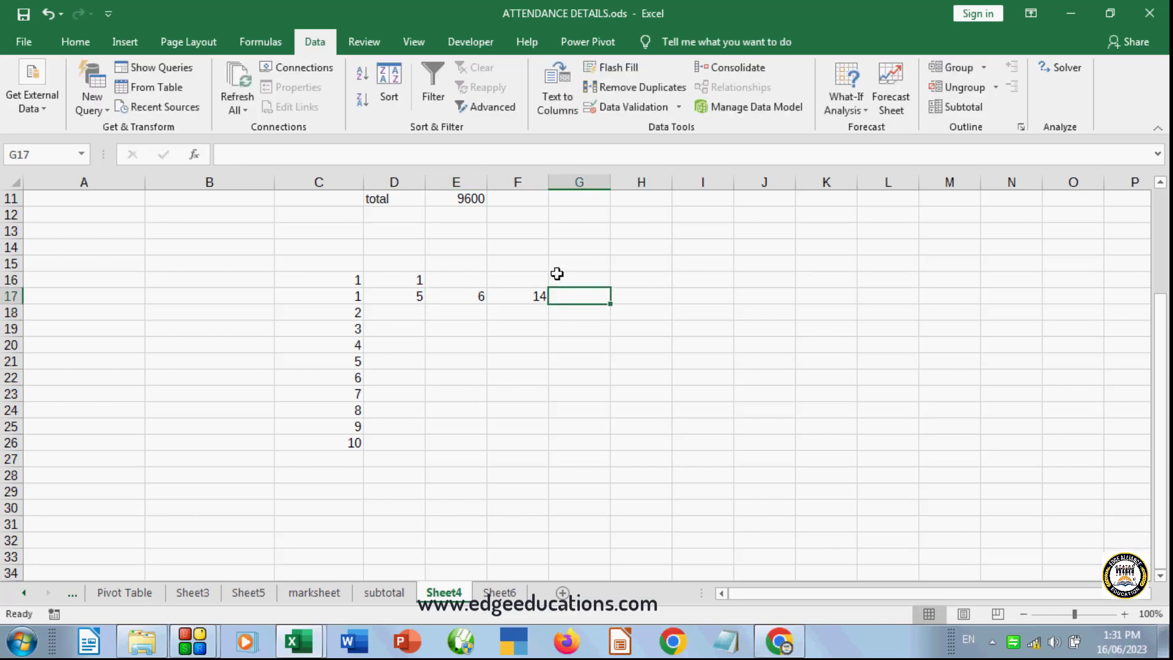
text(7)
click(755, 312)
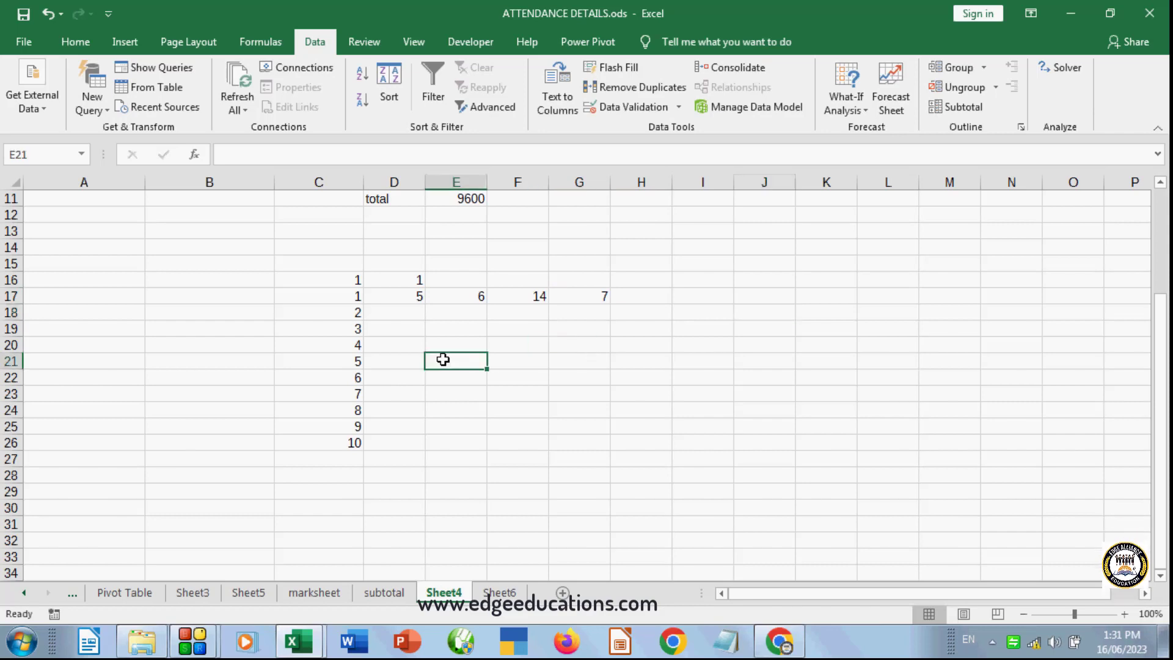
- Create a two-variable data table over C17:G26 with C16 as the row input cell and D16 as the column input cell
drag(342, 297, 641, 426)
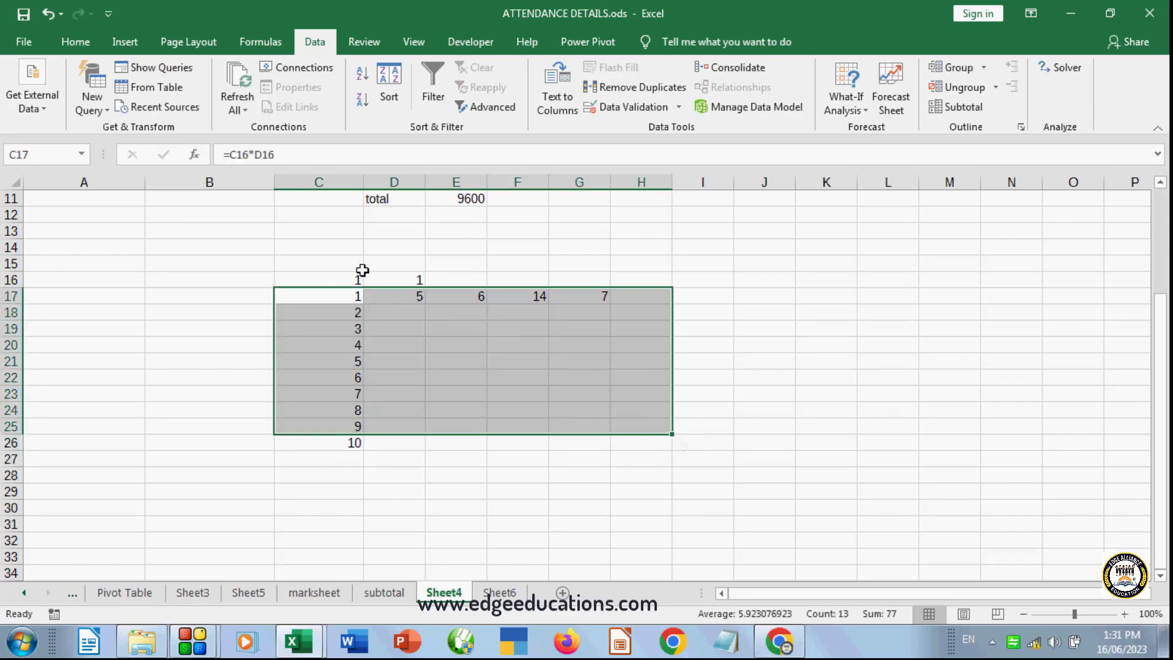
drag(359, 297, 578, 434)
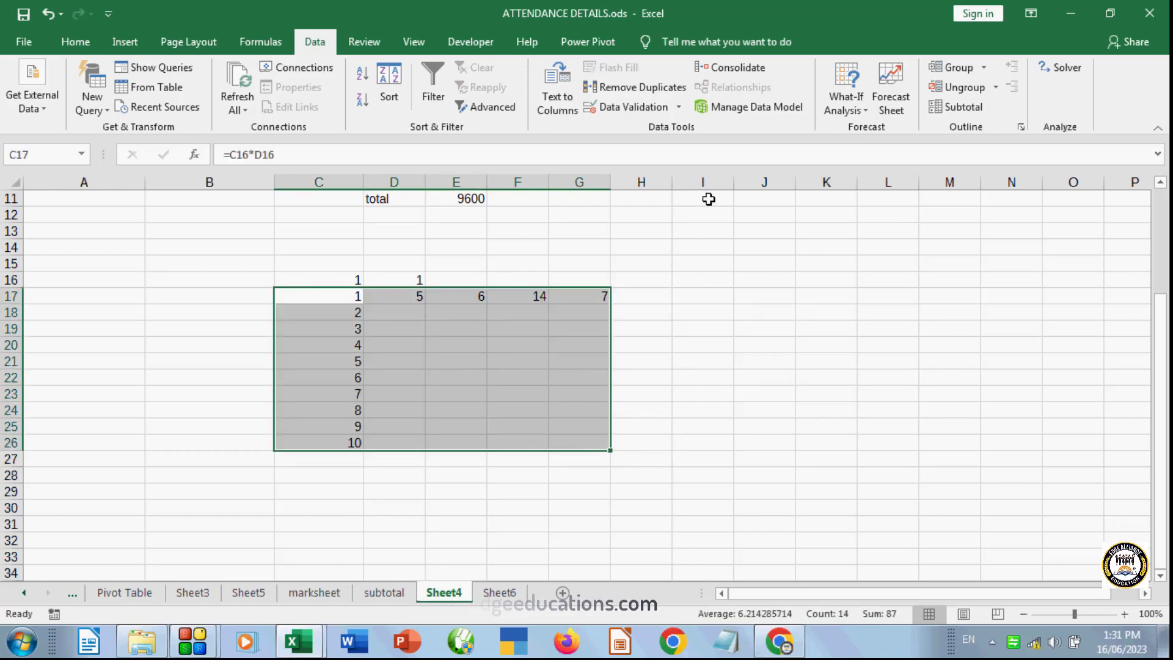
click(846, 101)
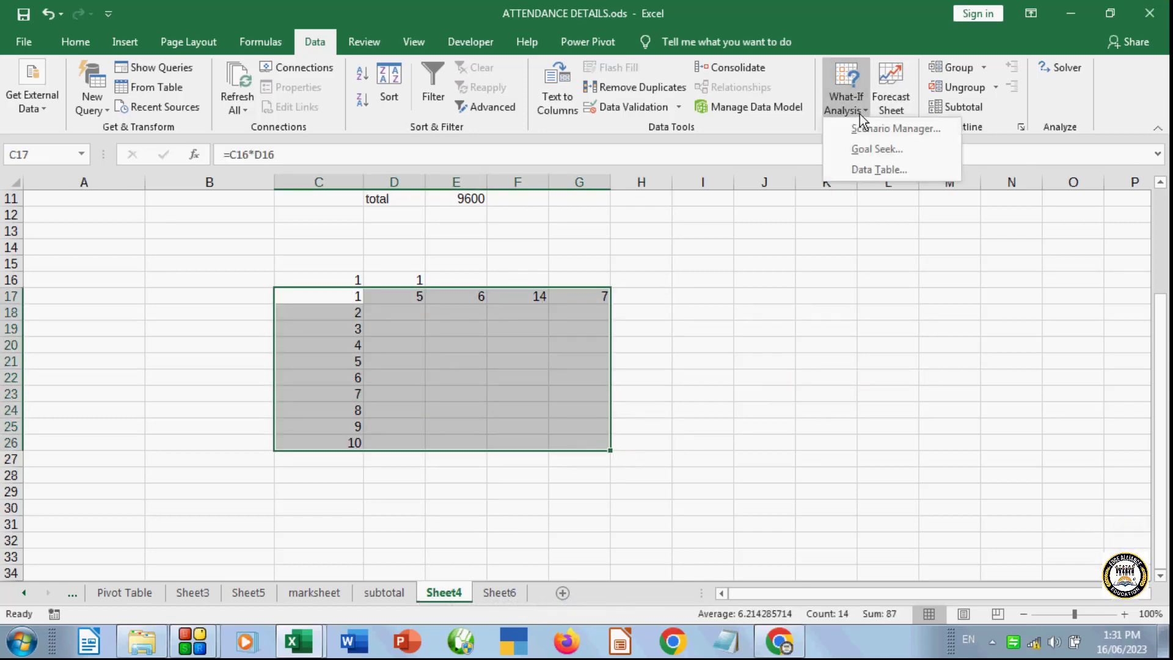
click(878, 171)
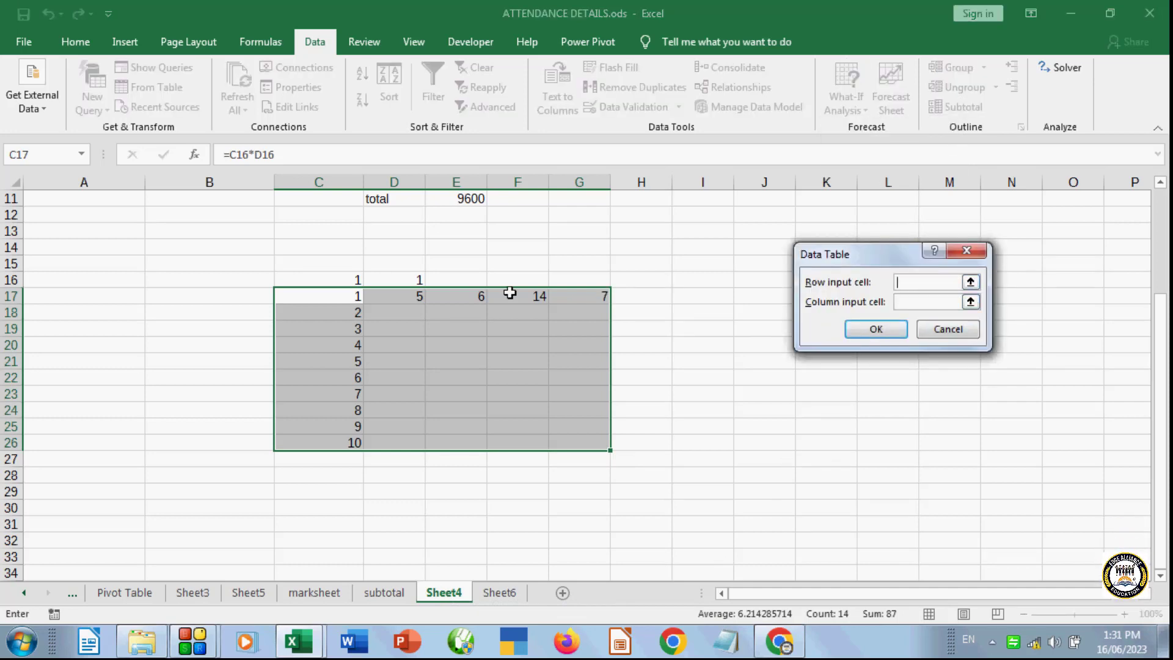
click(349, 281)
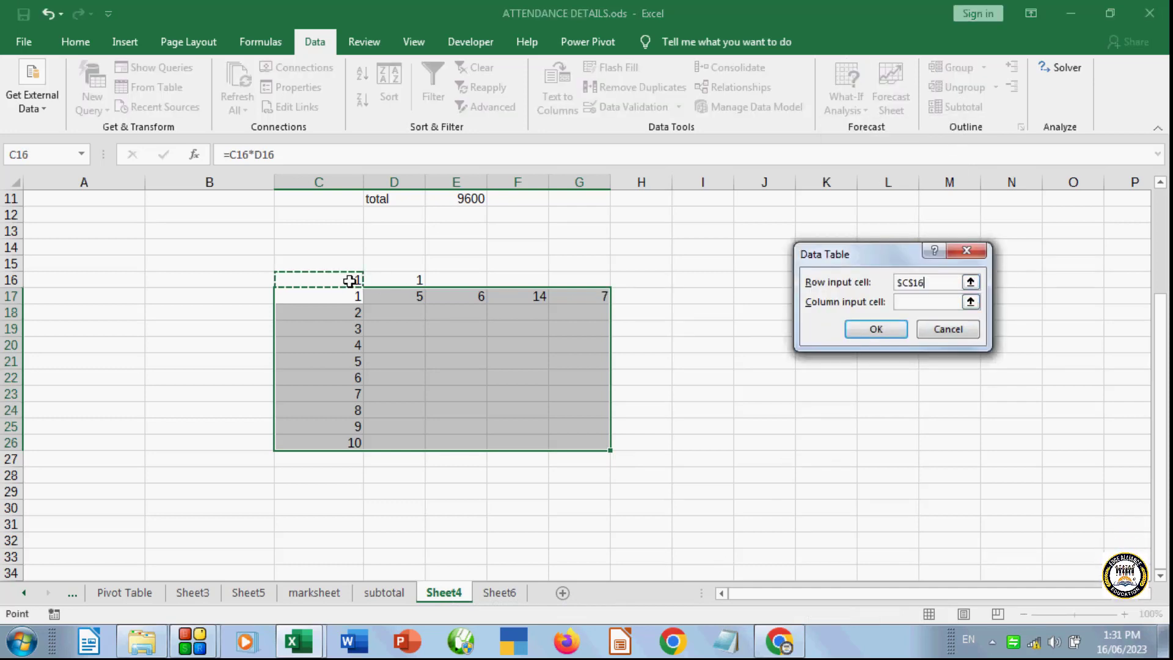
click(915, 301)
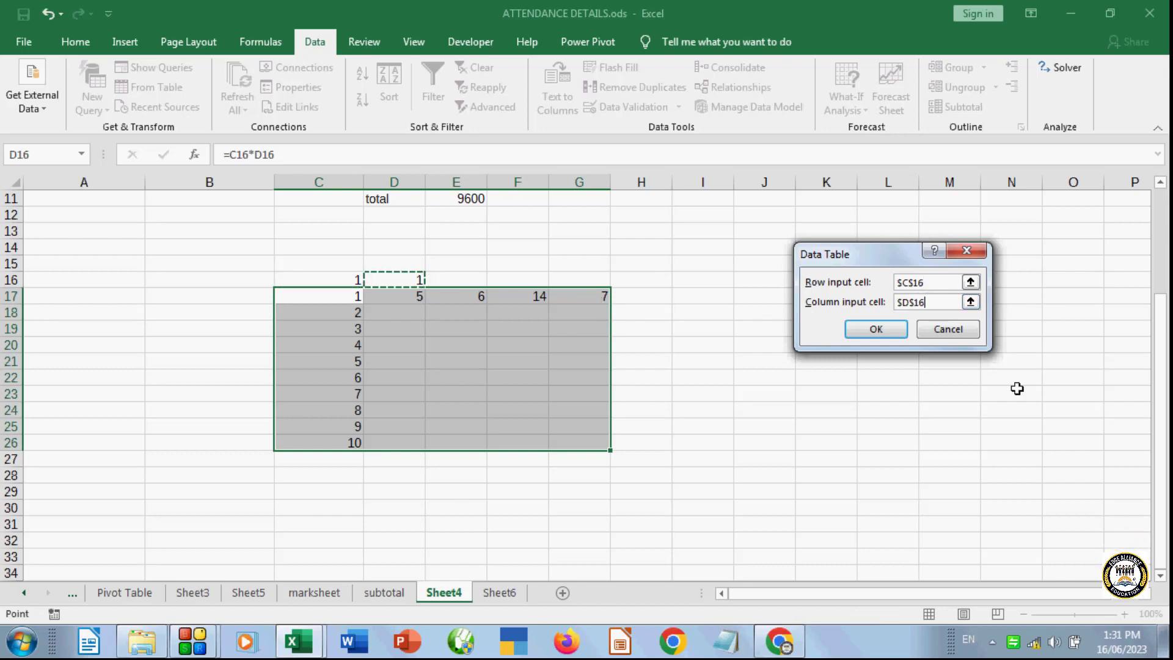
click(860, 330)
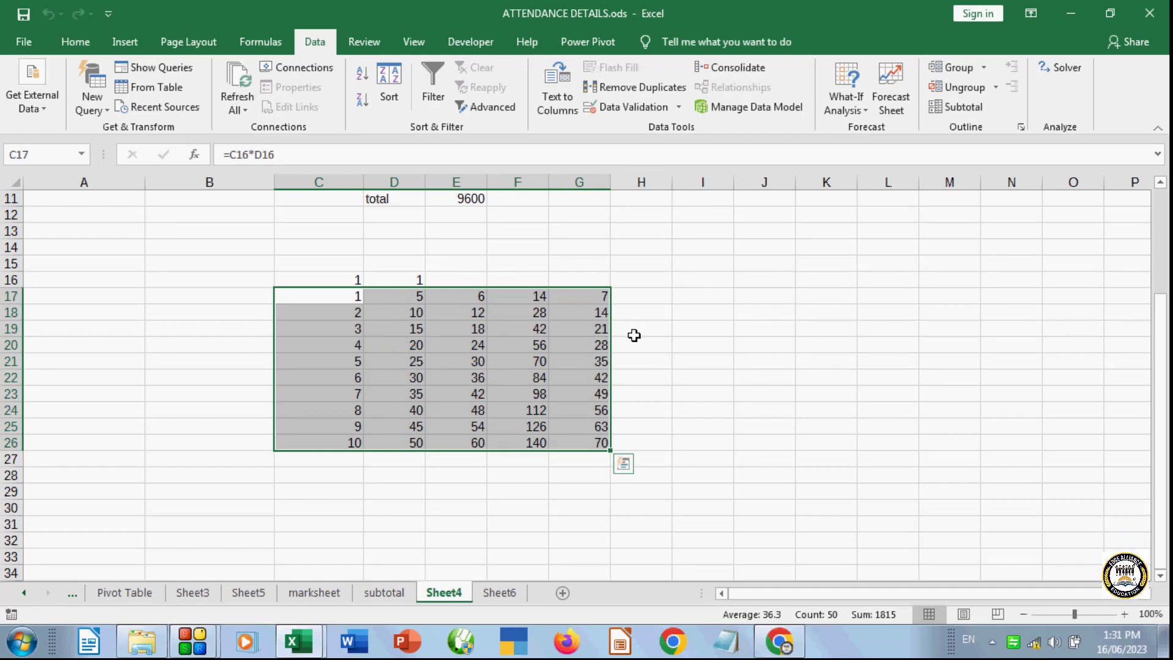
- Change the data table's first row value in D17 to 15
click(406, 300)
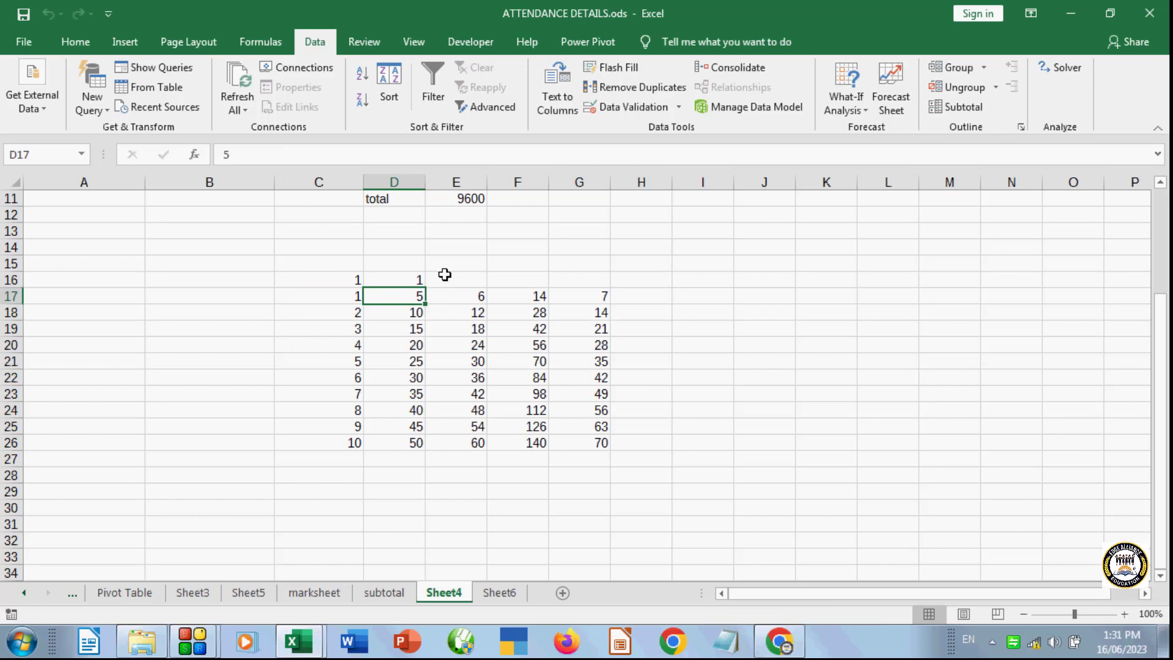
text(1)
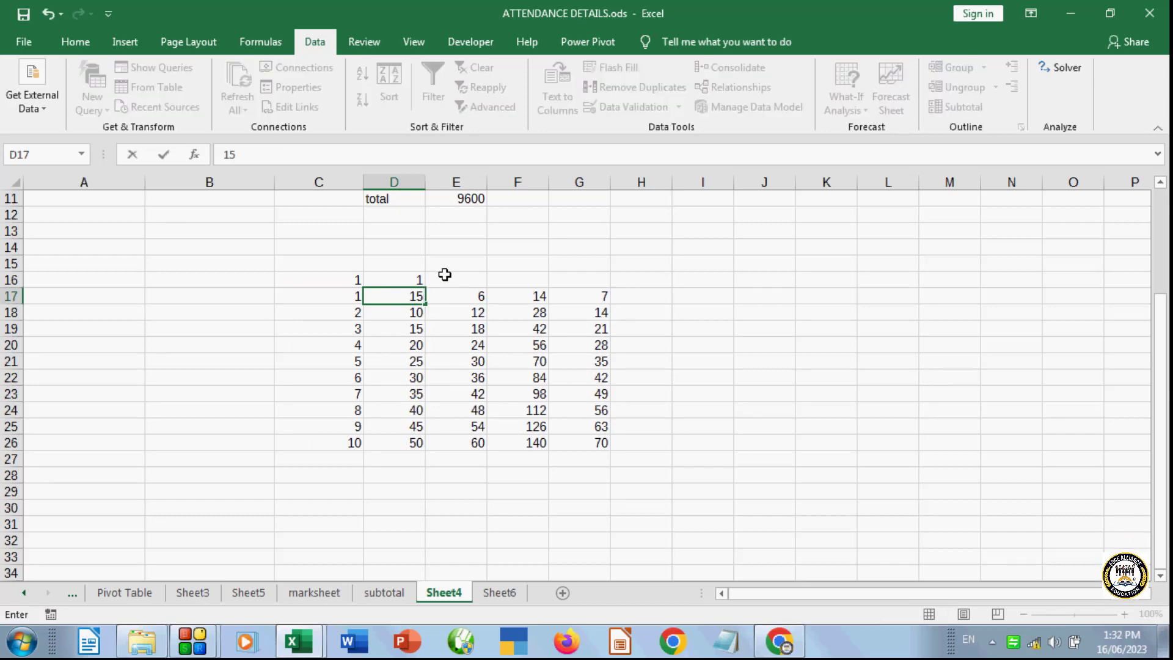
text(5)
key(Return)
key(Return)
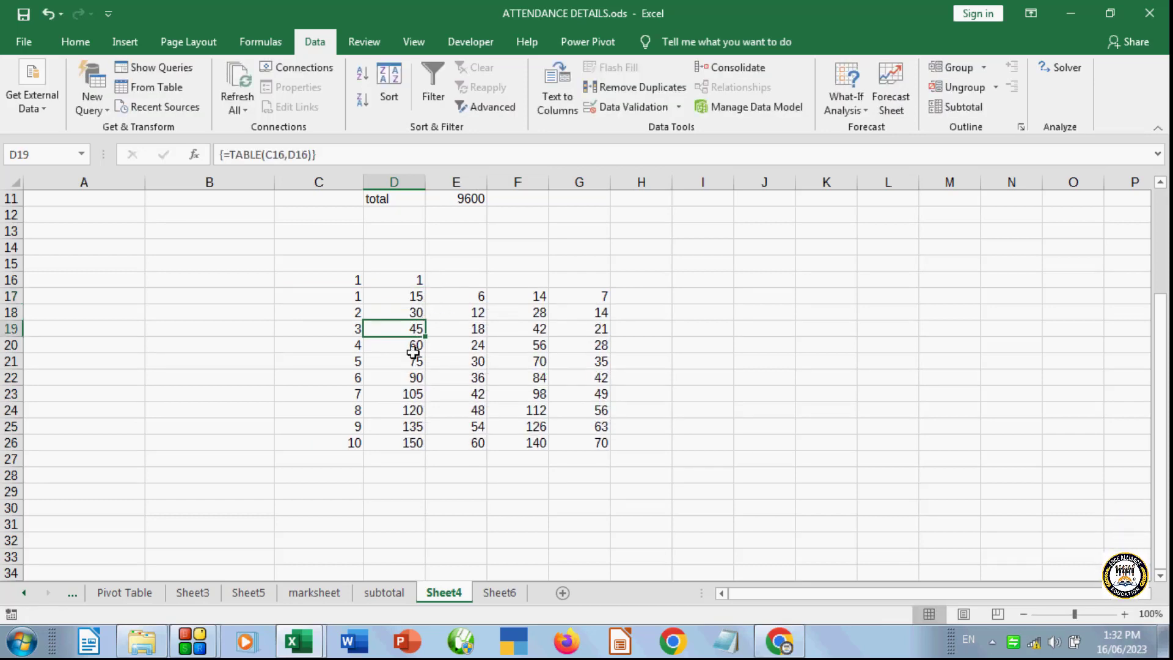
click(850, 426)
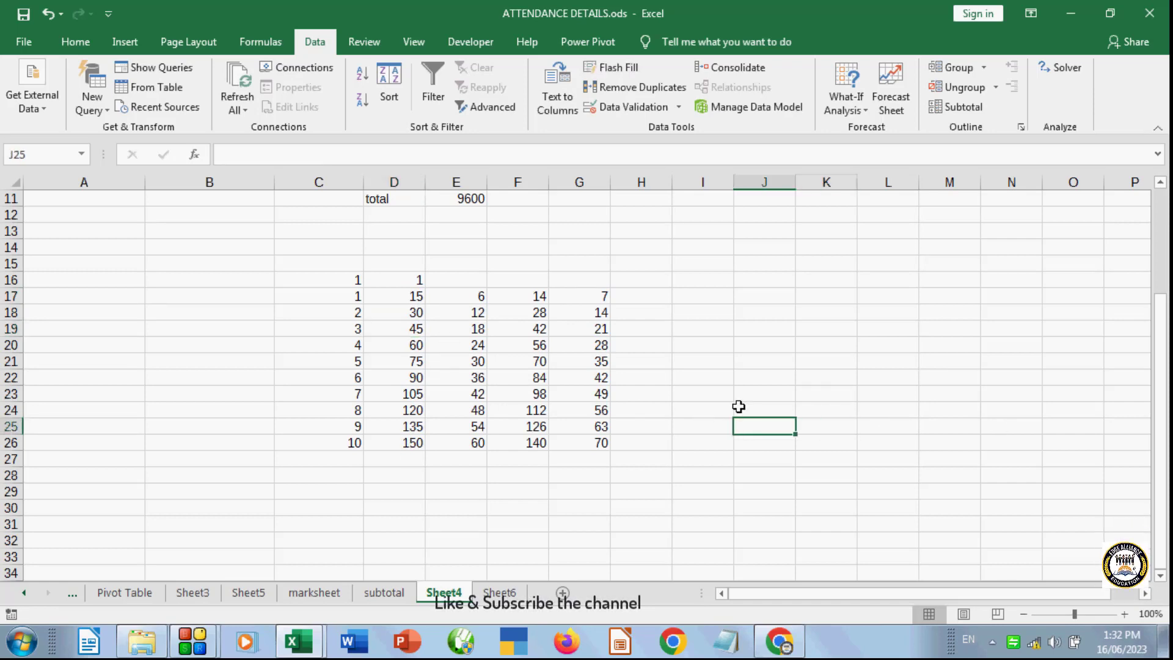
- Create a forecast worksheet from the multiplication table data, using the column chart type
click(619, 437)
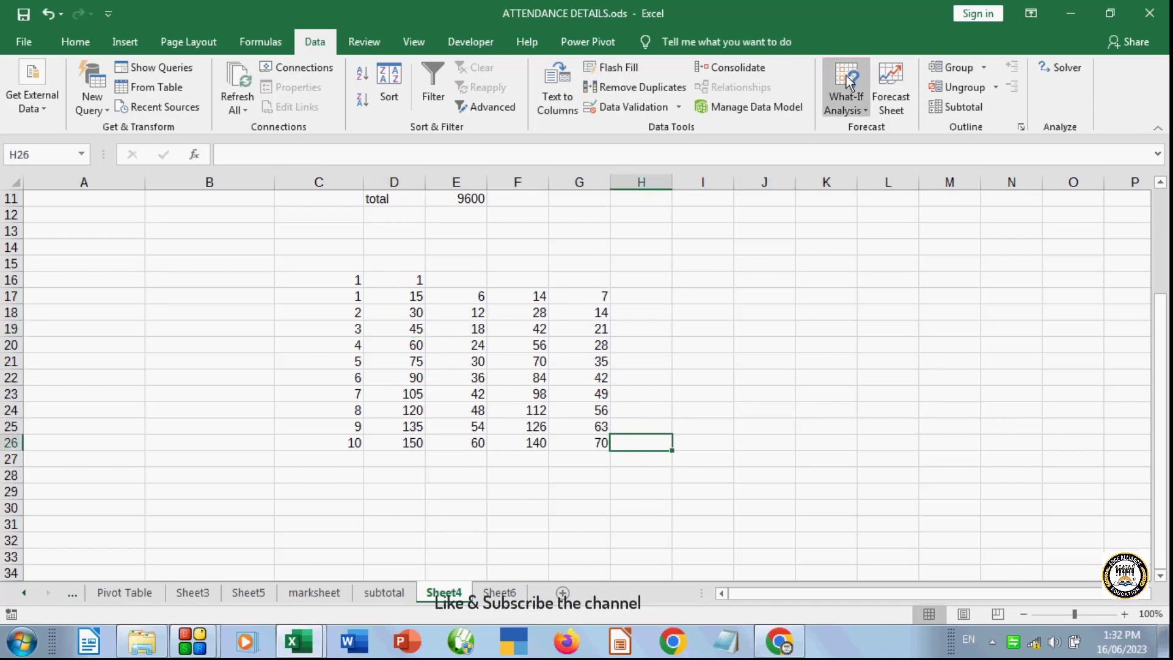
click(891, 91)
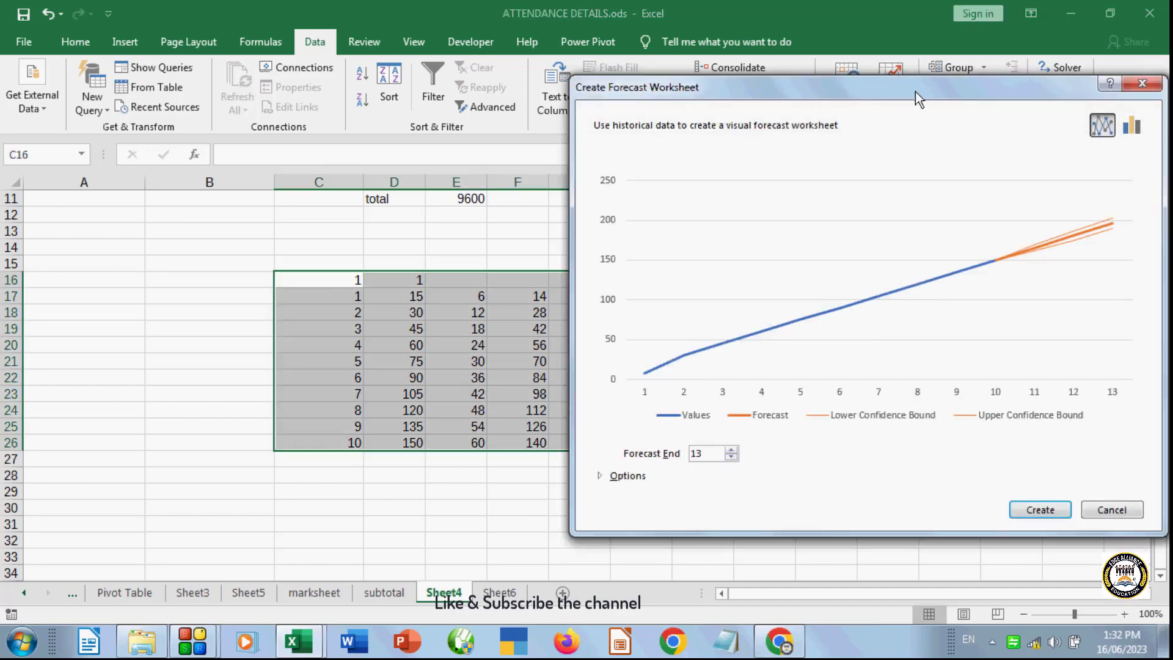
drag(919, 87, 550, 73)
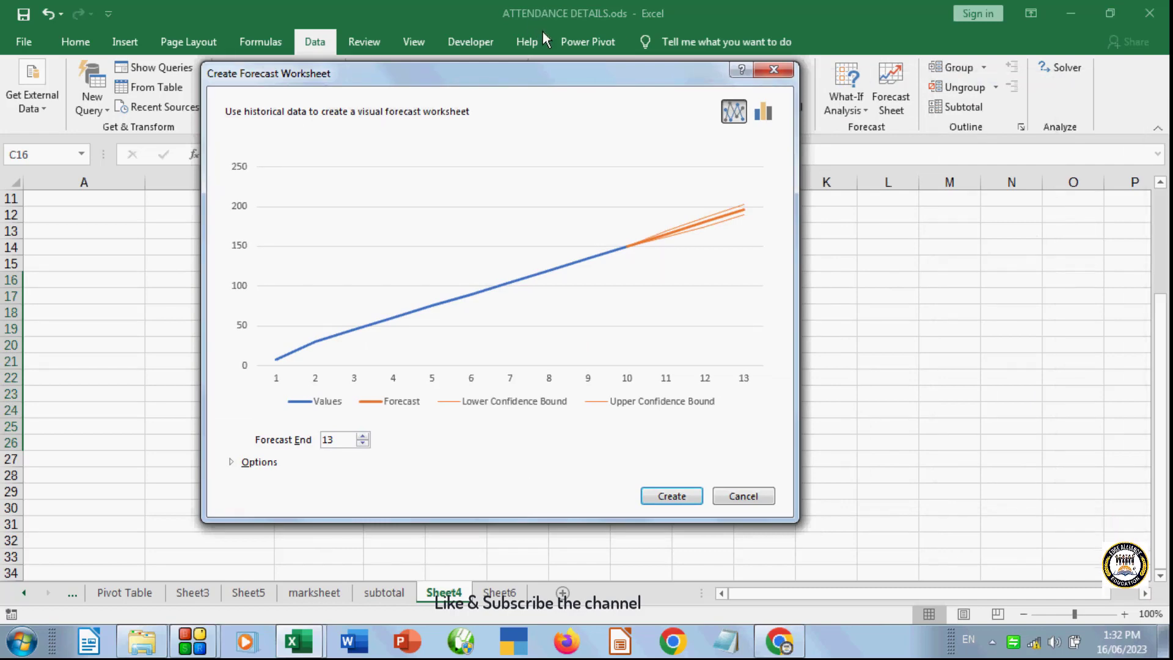
click(761, 113)
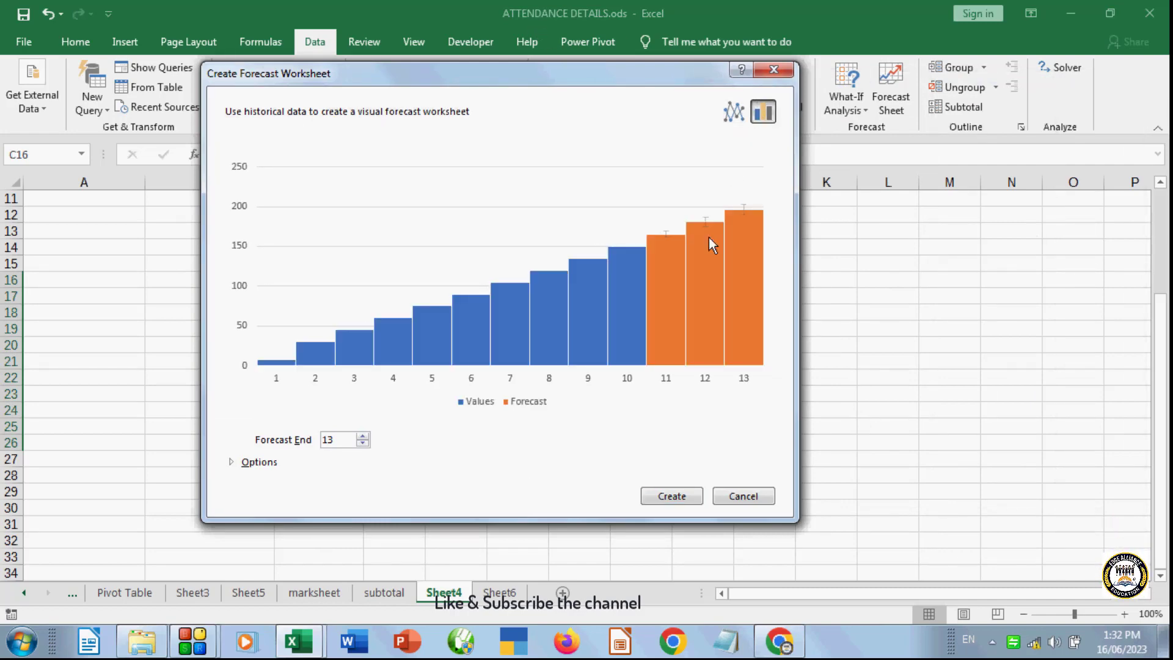
click(665, 496)
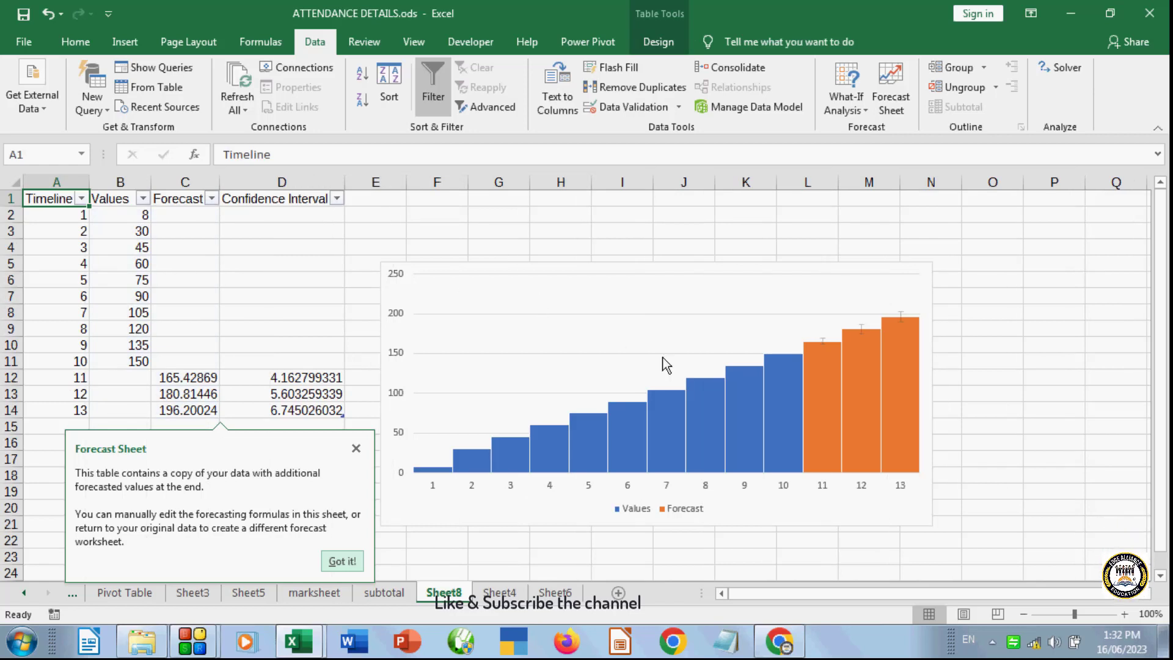
- Delete the forecast column chart from the new forecast sheet, keeping its table
click(1016, 344)
drag(591, 326, 379, 261)
click(379, 261)
click(396, 267)
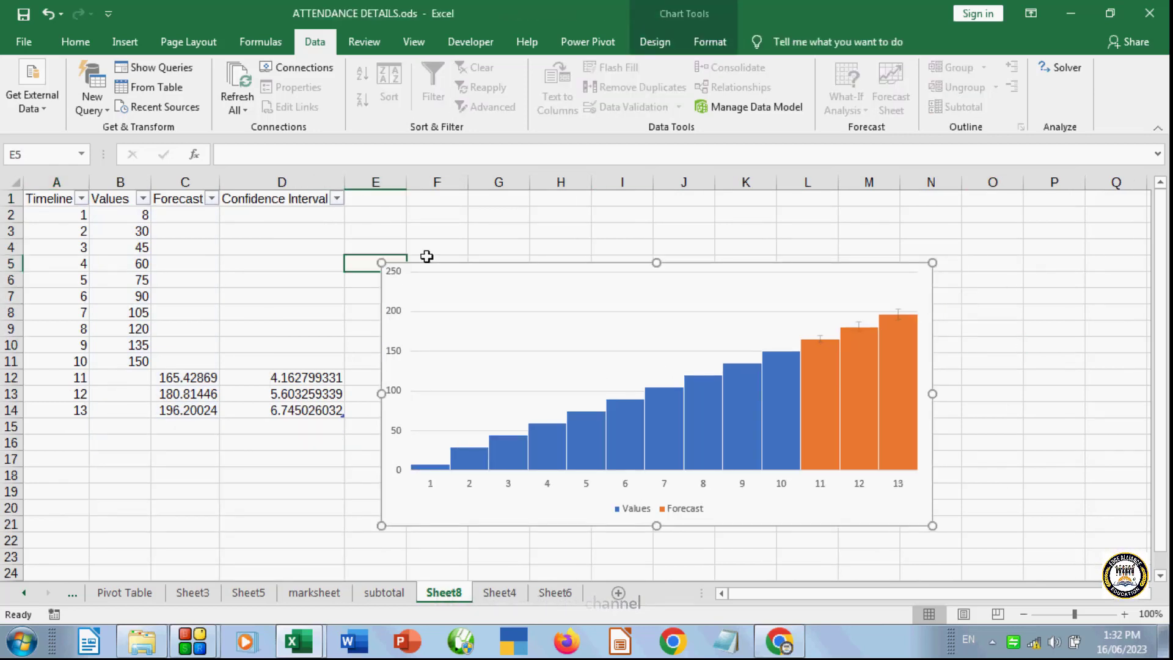
key(Delete)
click(721, 345)
click(488, 424)
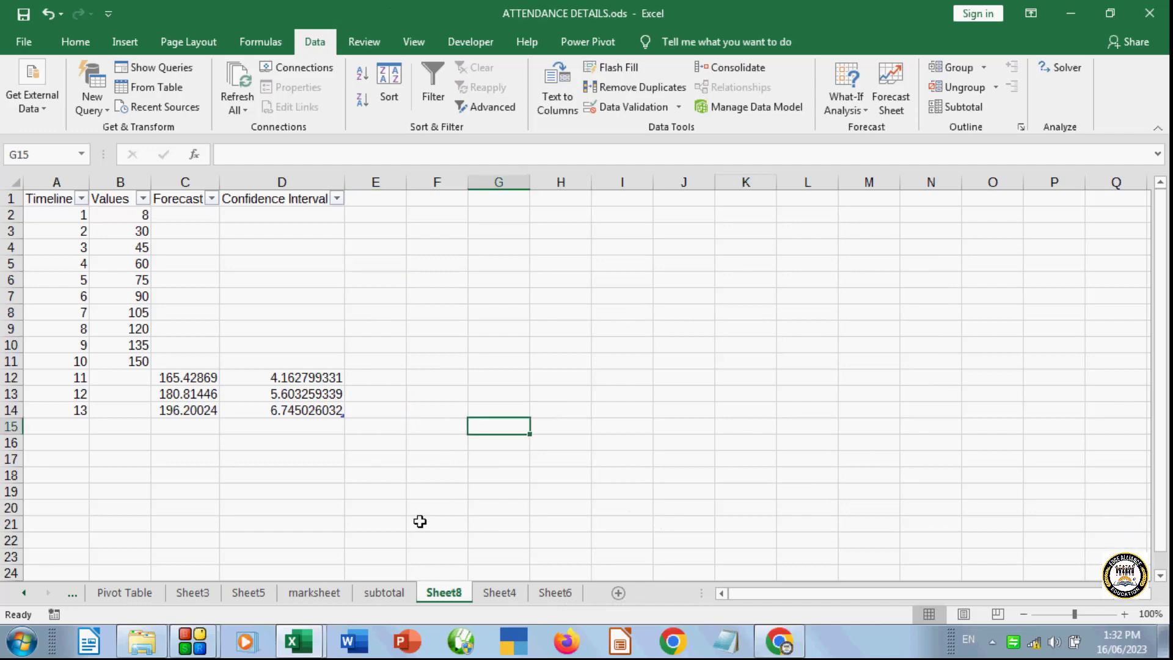
click(556, 592)
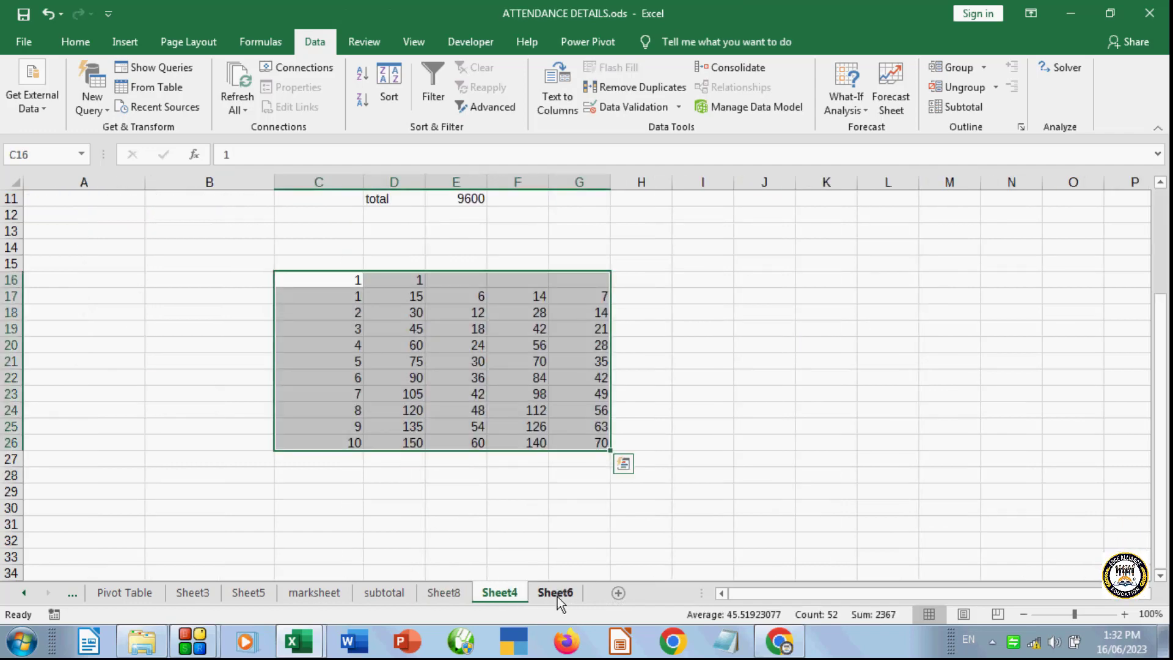
click(312, 593)
click(403, 492)
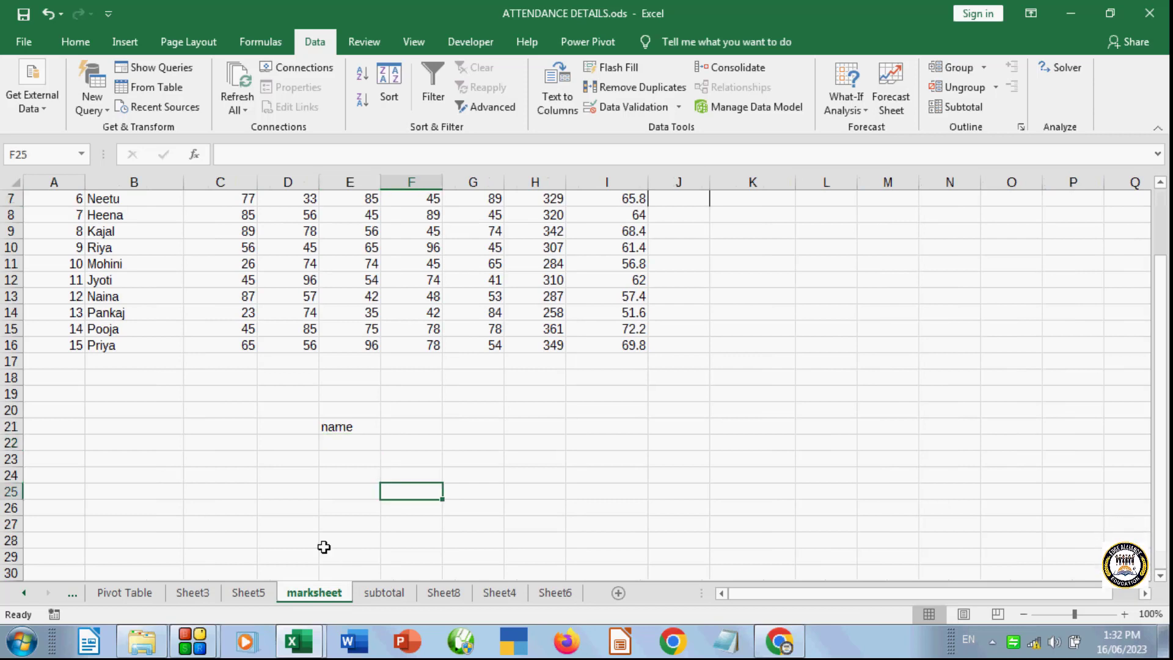
click(751, 377)
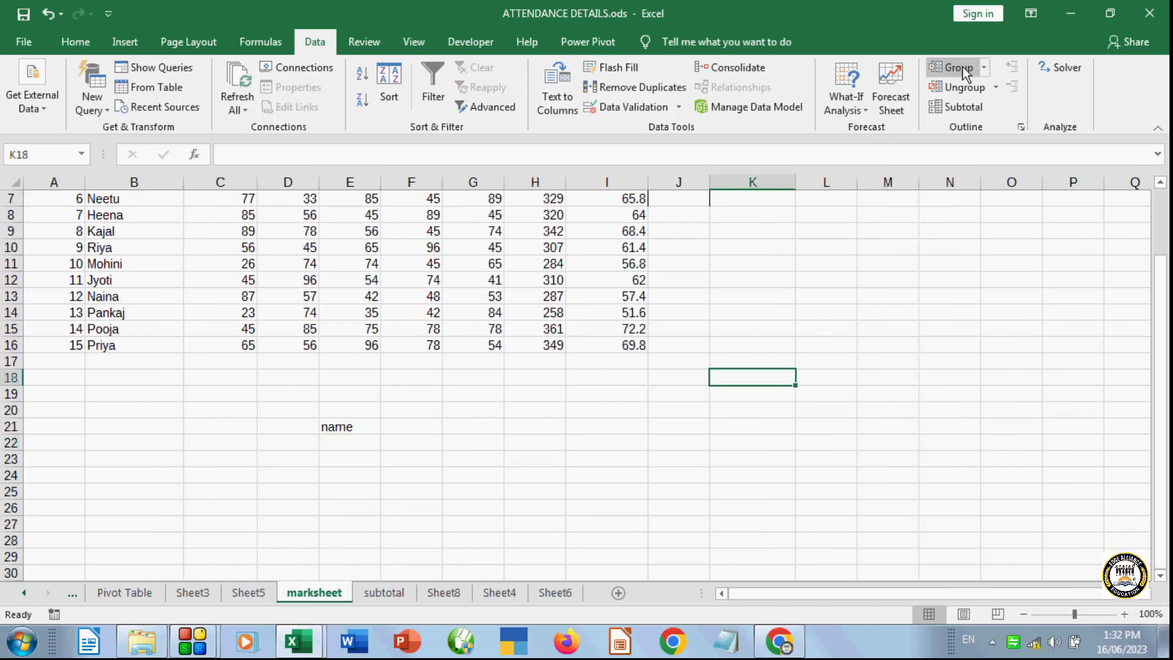
click(634, 455)
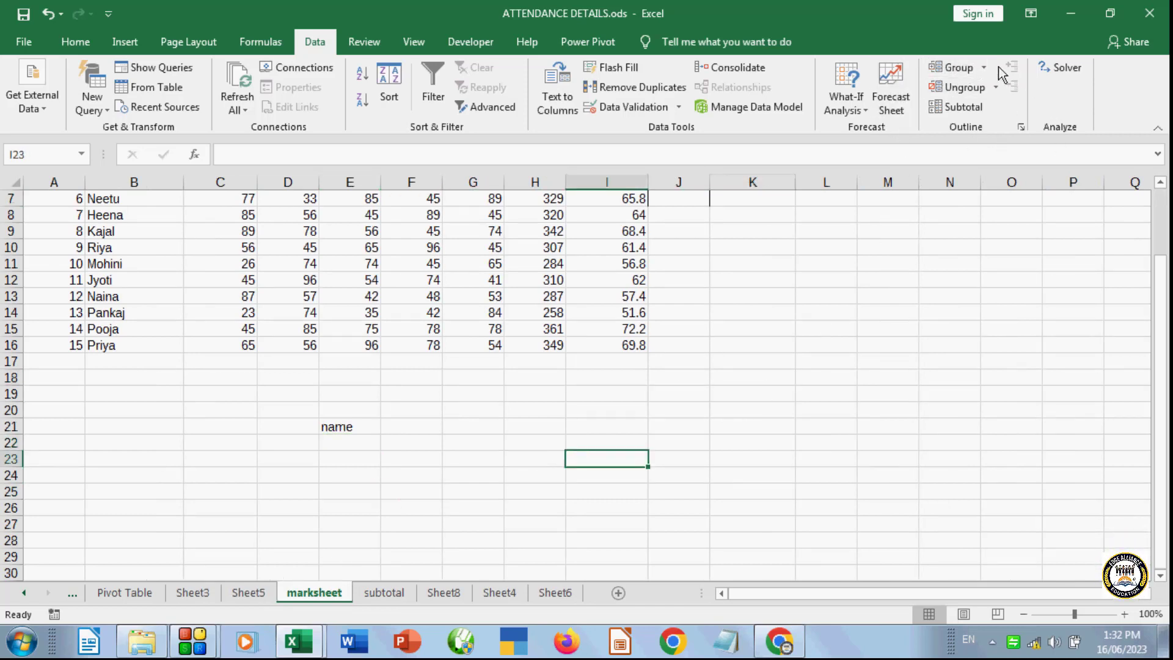
click(983, 67)
click(928, 224)
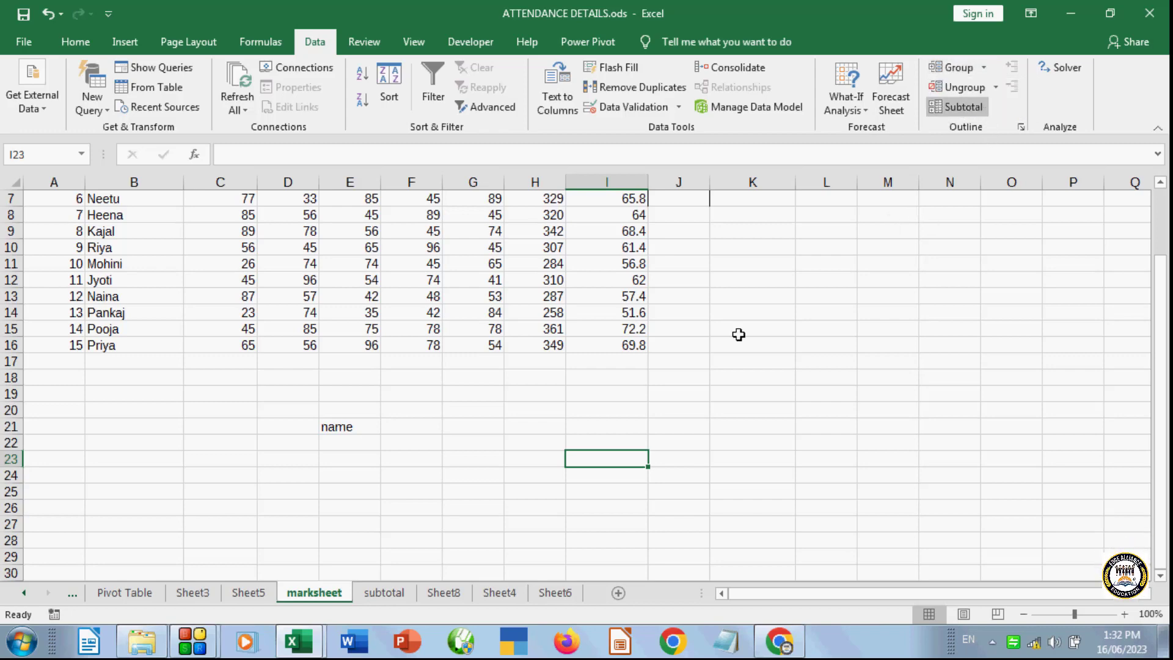
click(473, 540)
- Open the subtotal sheet and clear the stray numbers in B23:B28 below the employee table
click(391, 592)
click(774, 476)
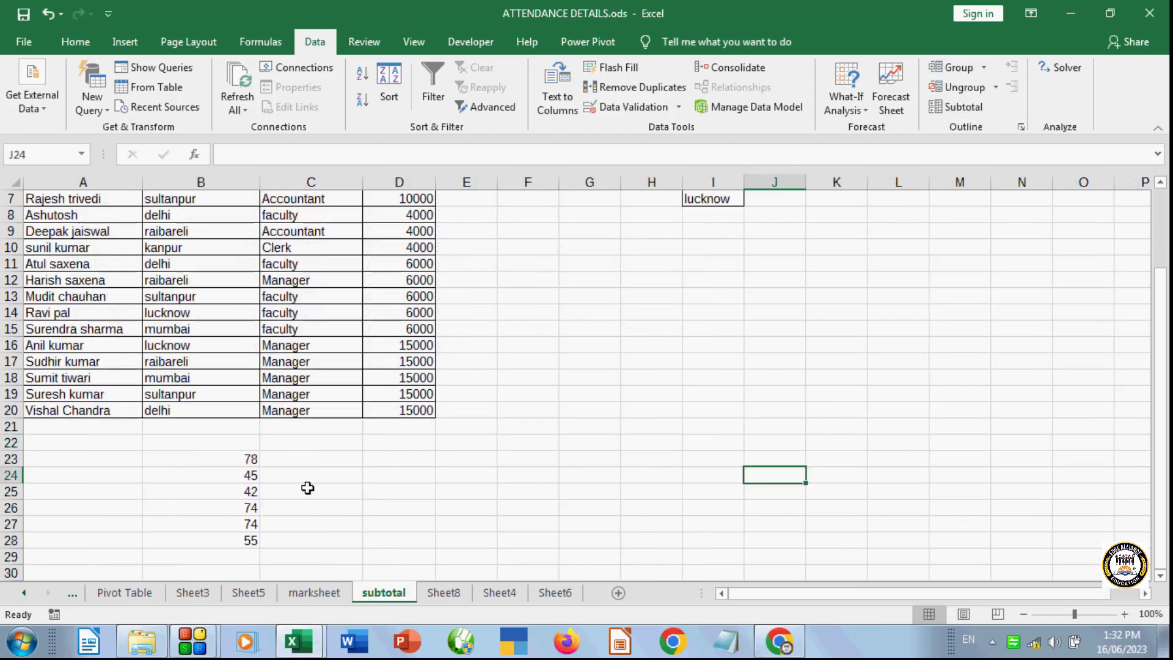
drag(196, 442, 380, 535)
key(Delete)
click(589, 476)
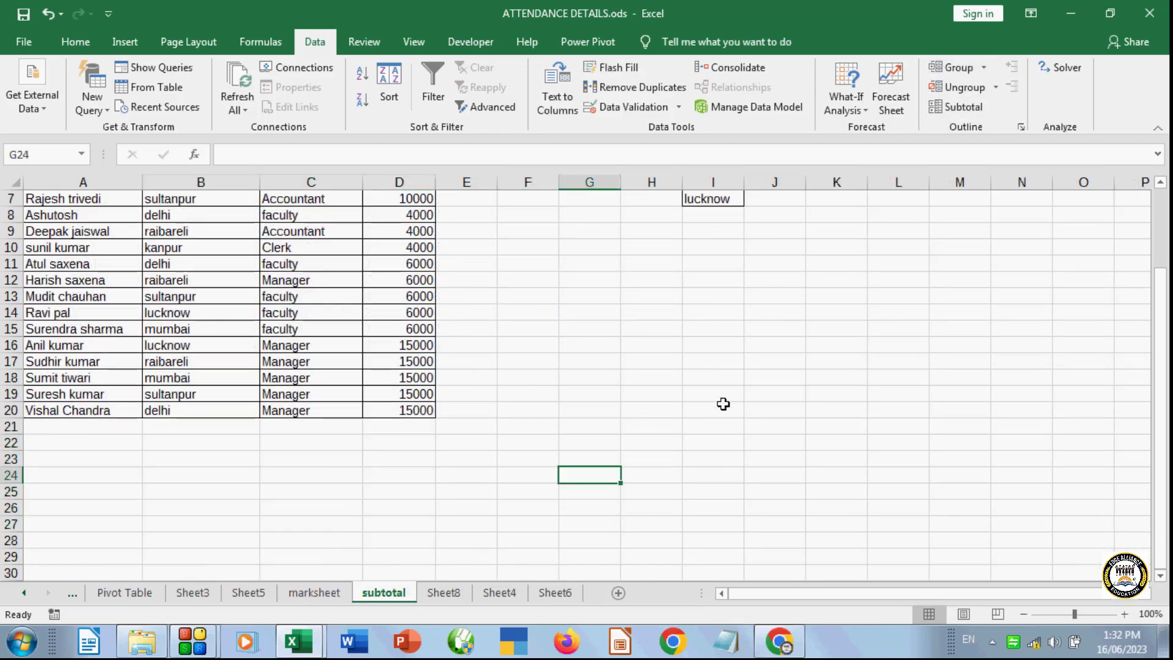
- Clear the City criteria values beside the employee table by emptying H5:J9
click(898, 394)
scroll(1162, 416, up, 2)
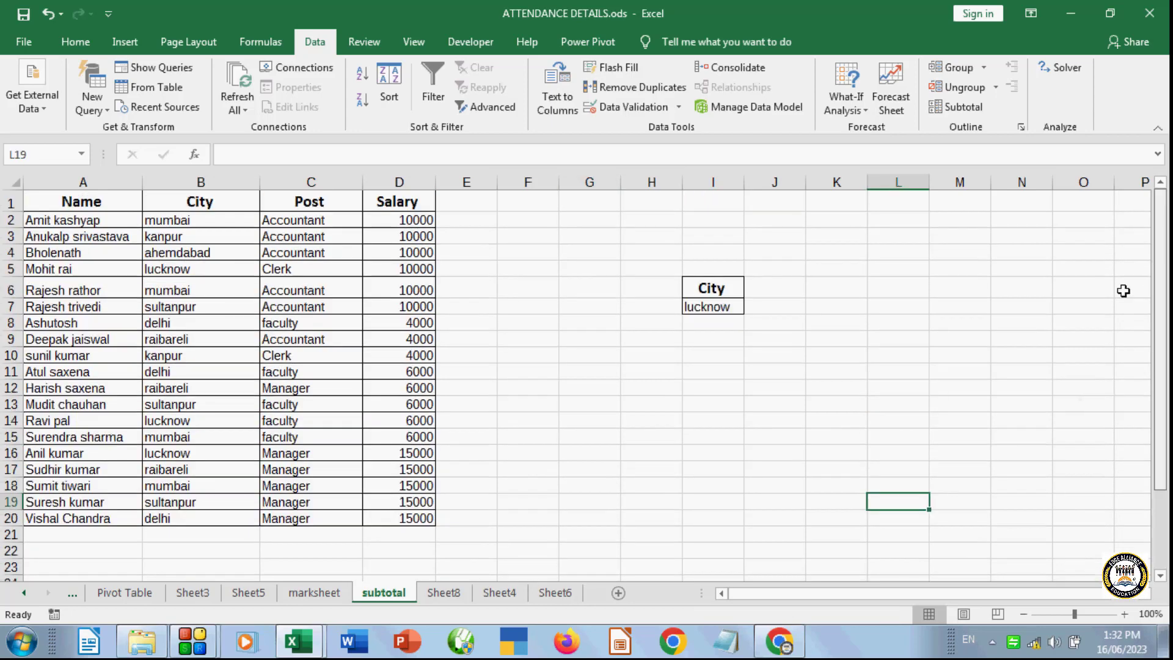
drag(635, 269, 801, 328)
key(Delete)
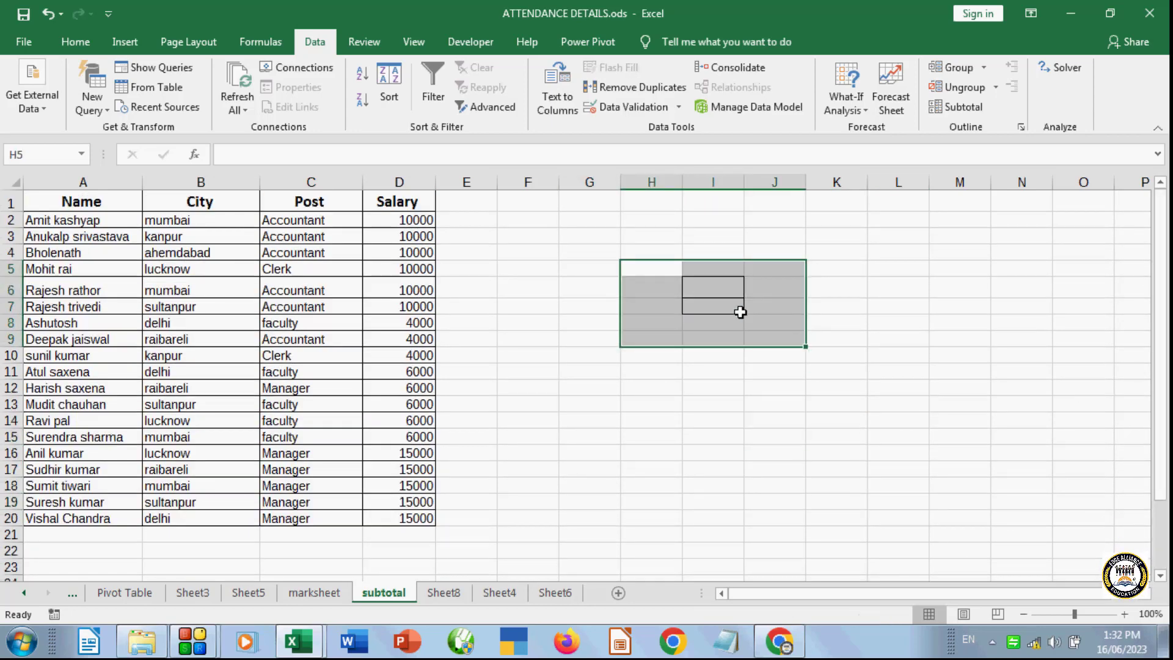
click(872, 334)
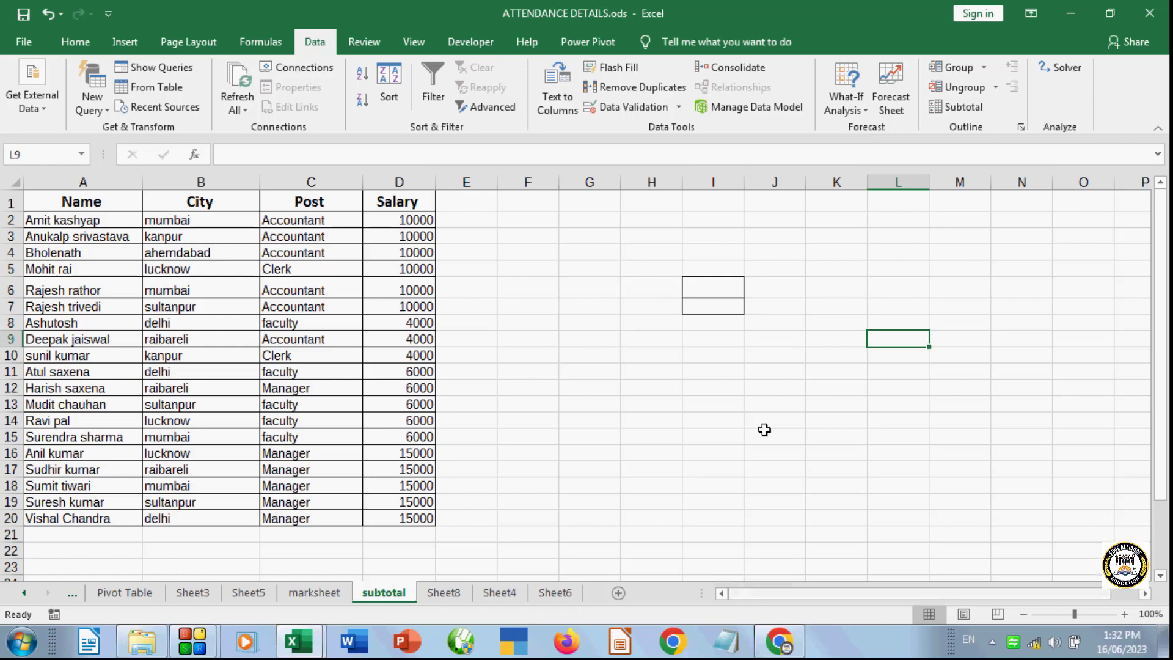
drag(764, 435, 768, 403)
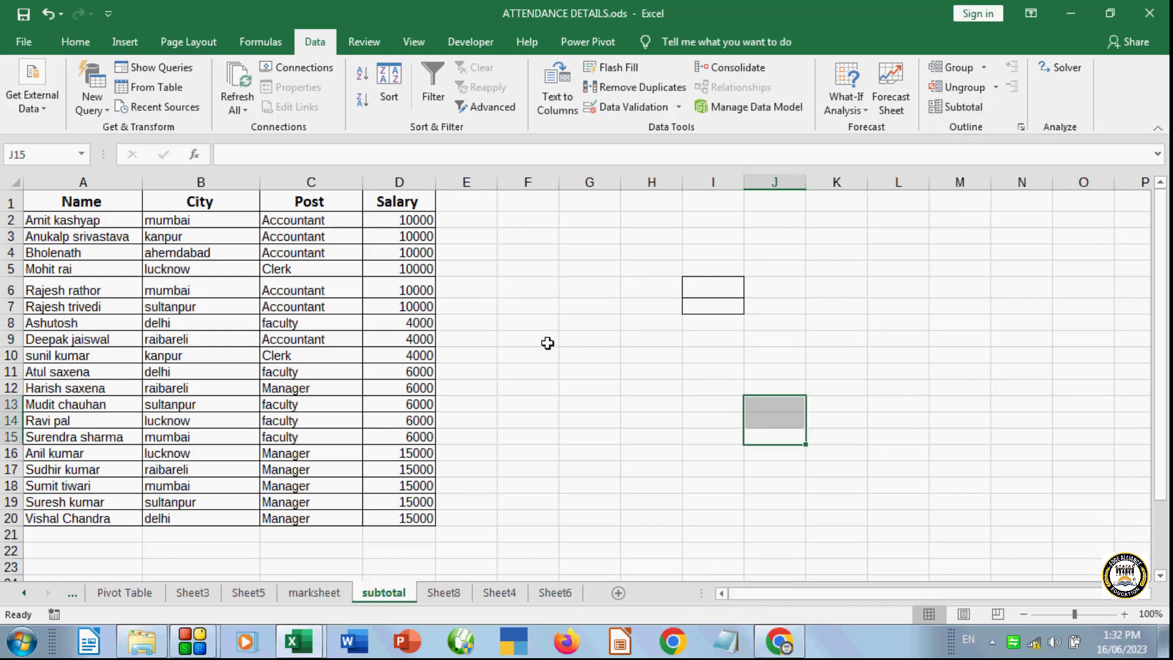
click(530, 354)
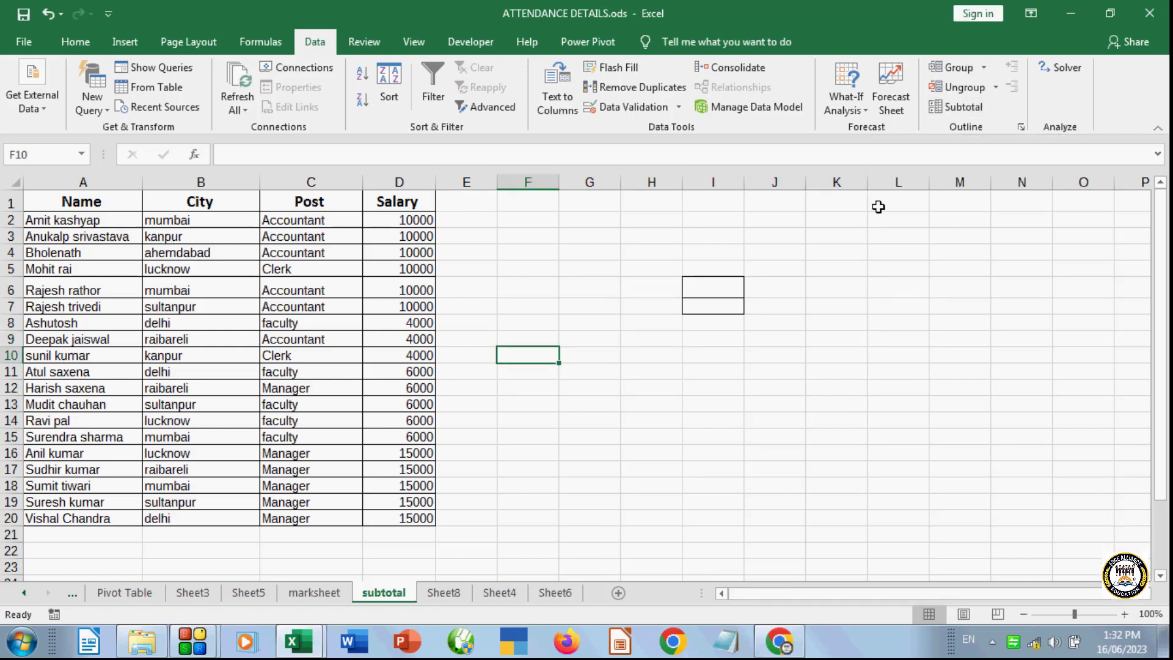
click(587, 287)
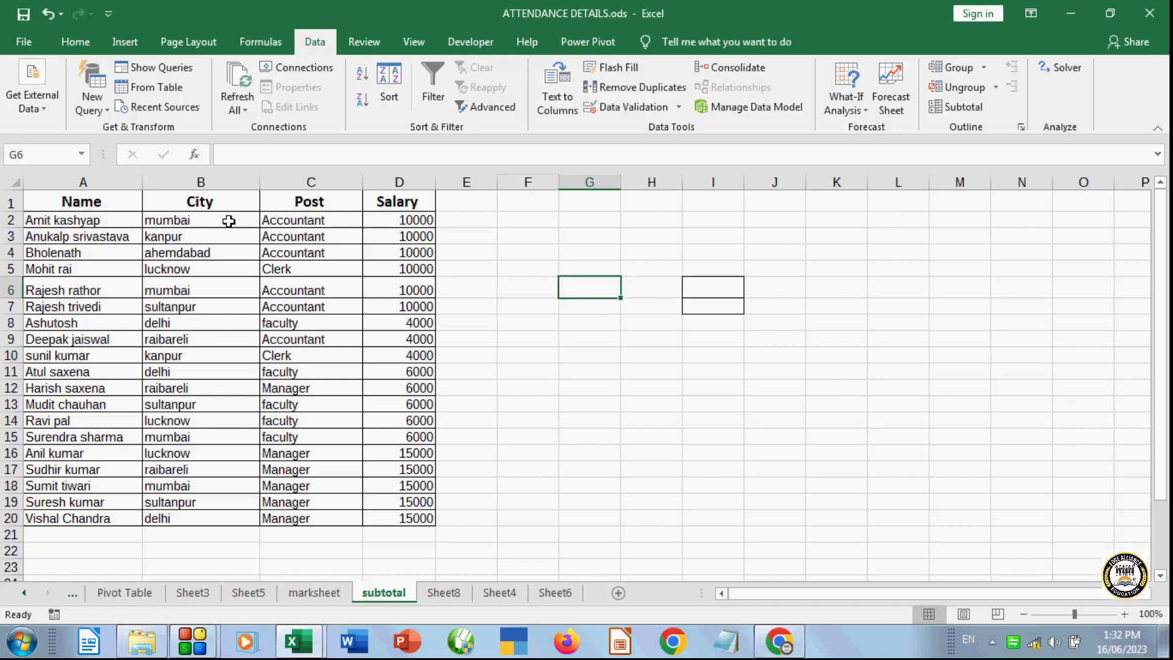
- Sort the employee table A1:D20 by Post on cell values in A to Z order
drag(113, 202, 424, 517)
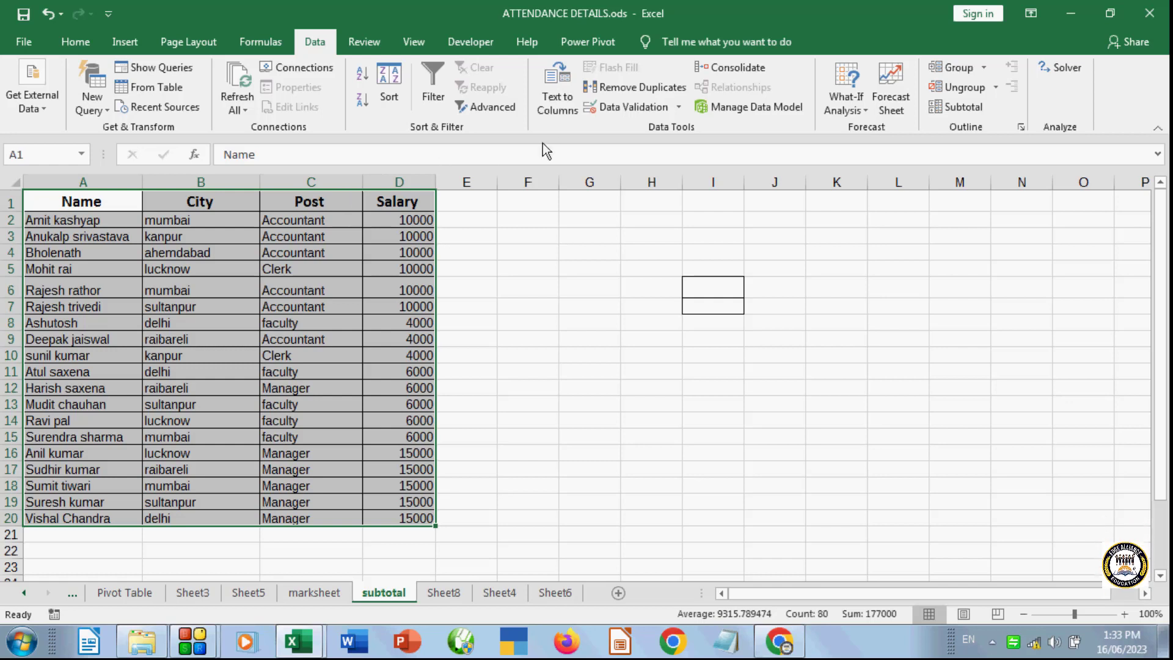
click(385, 87)
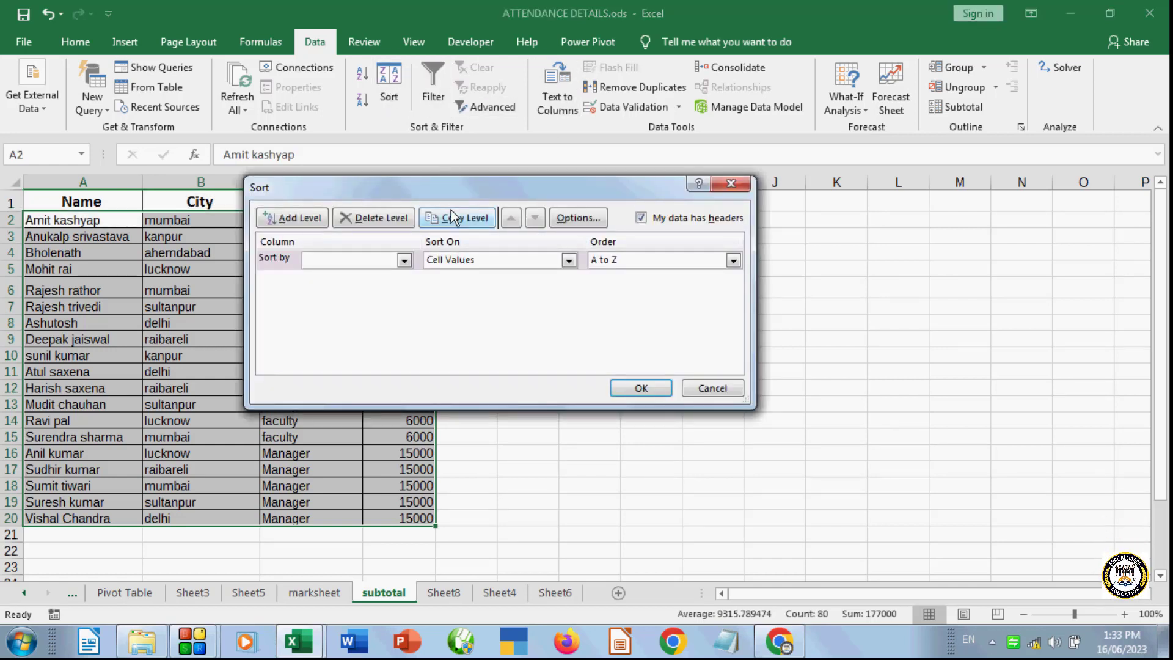
drag(467, 192, 675, 198)
click(612, 267)
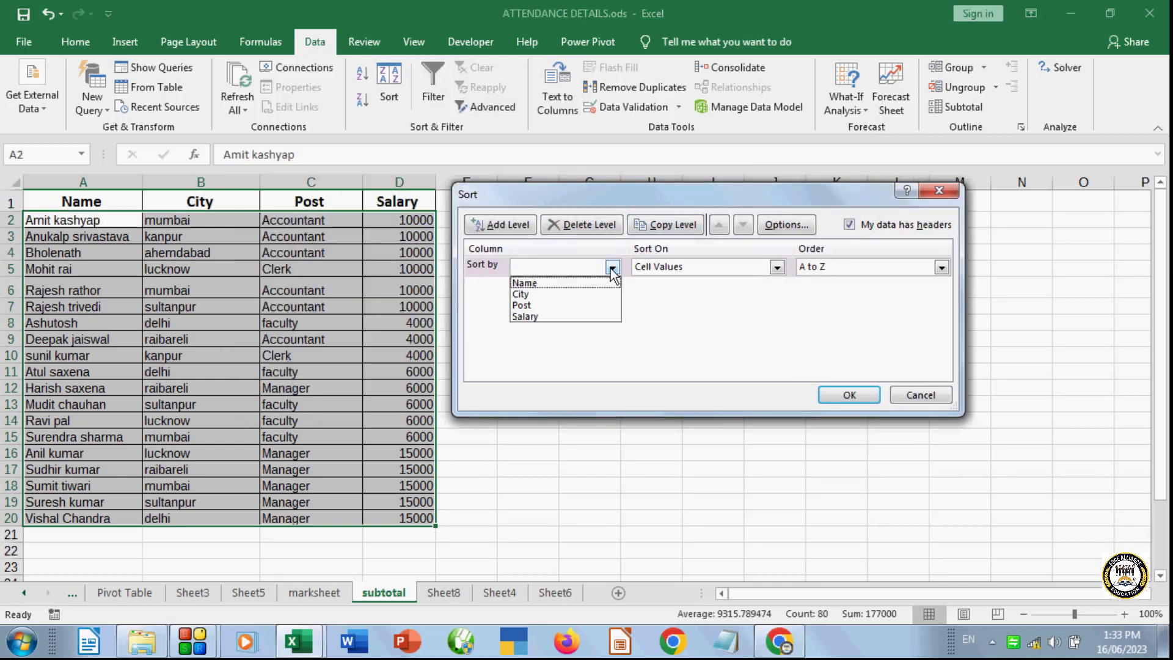
click(538, 305)
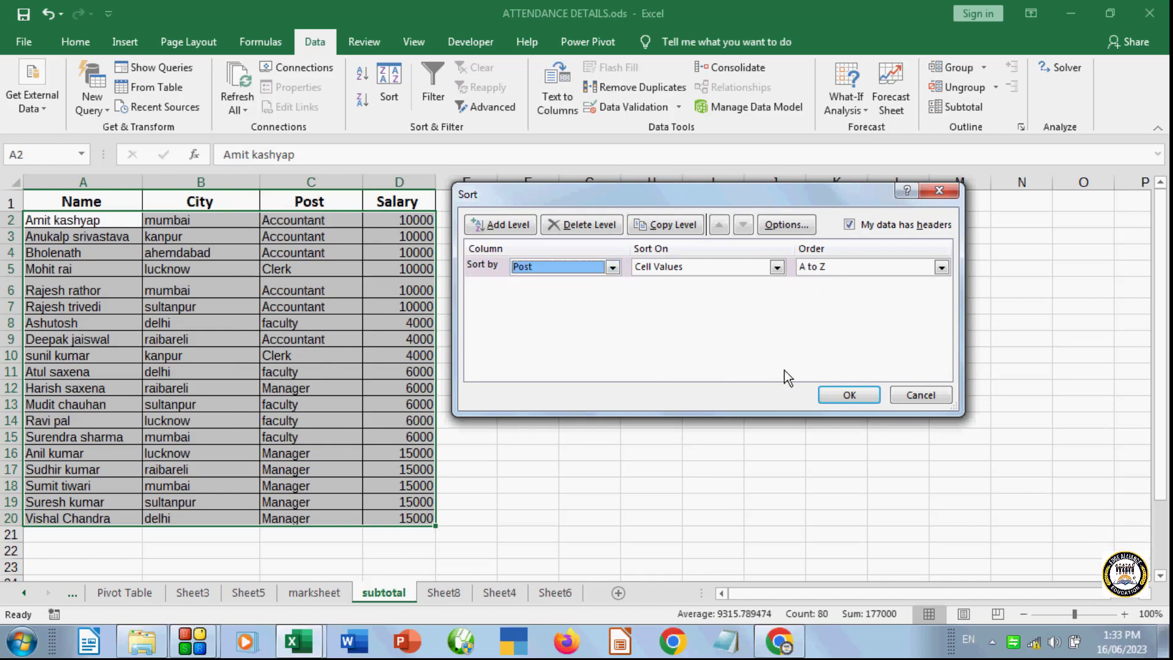
click(849, 396)
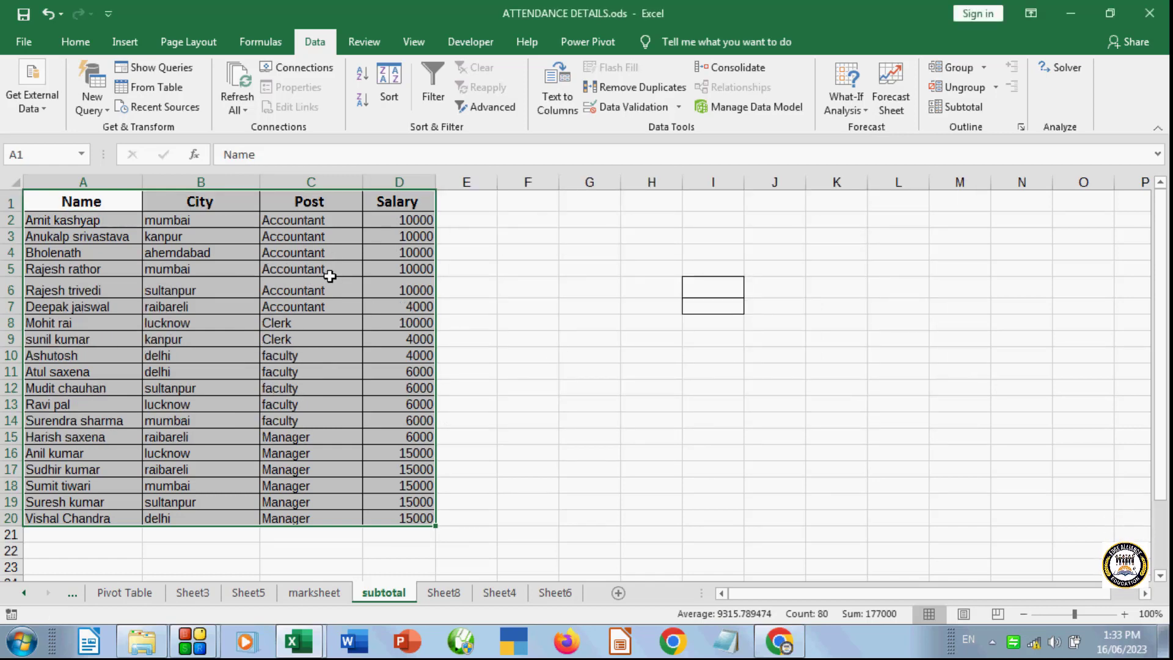
click(577, 300)
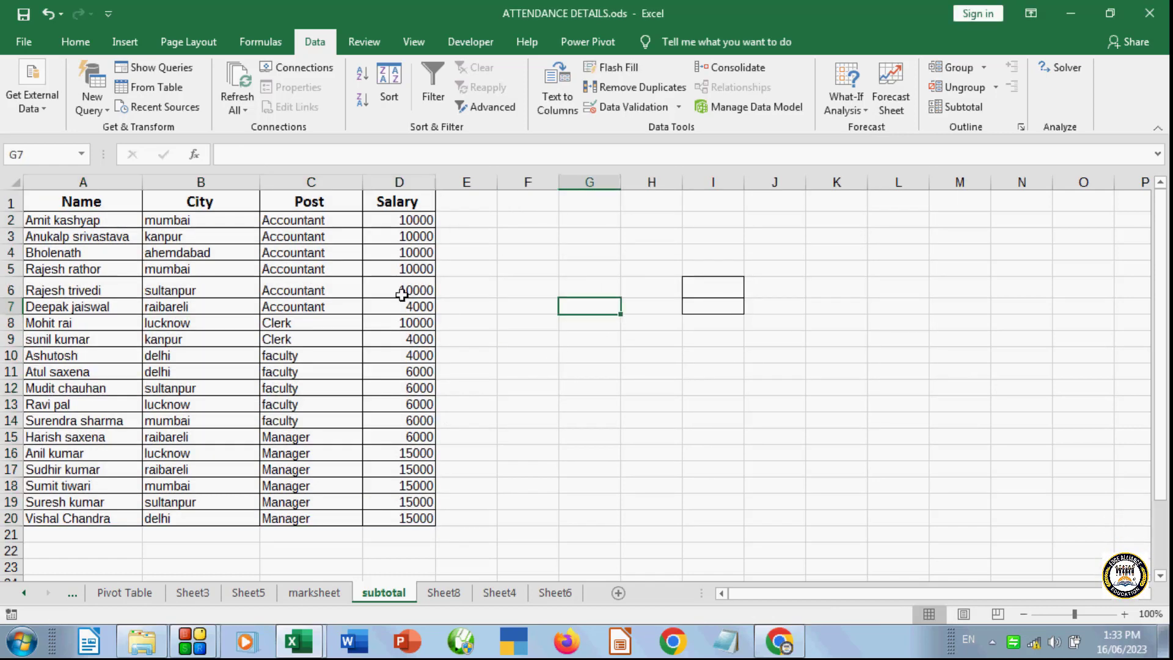
- Group the Accountant rows 2 to 7 of the employee table by rows
drag(79, 220, 422, 306)
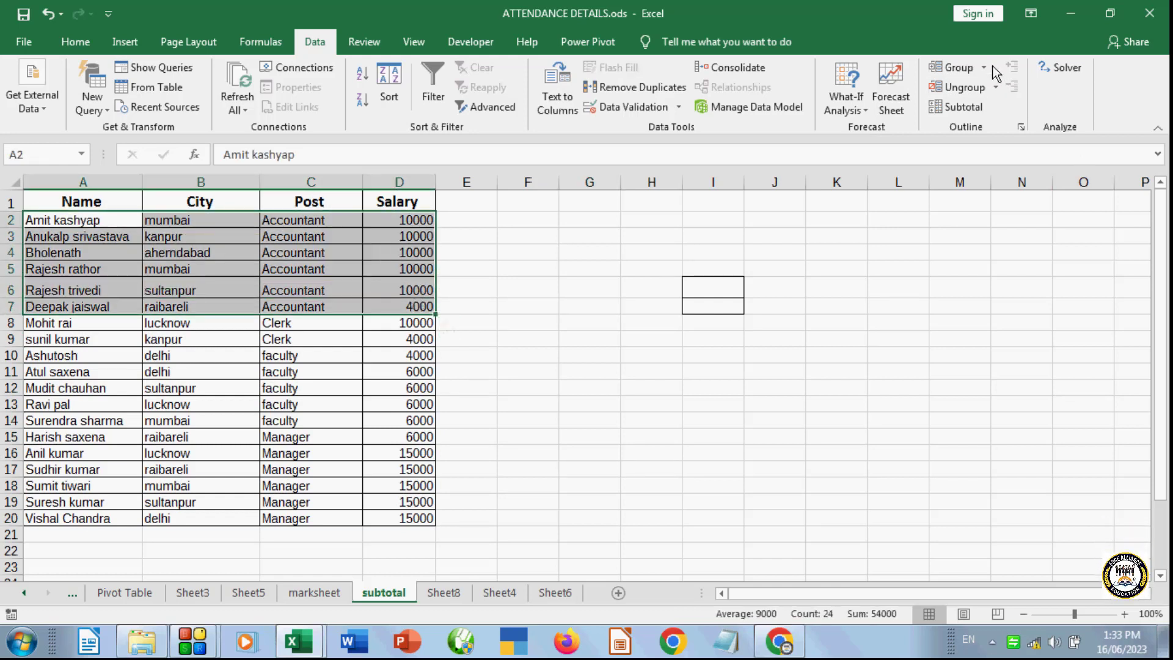
click(976, 95)
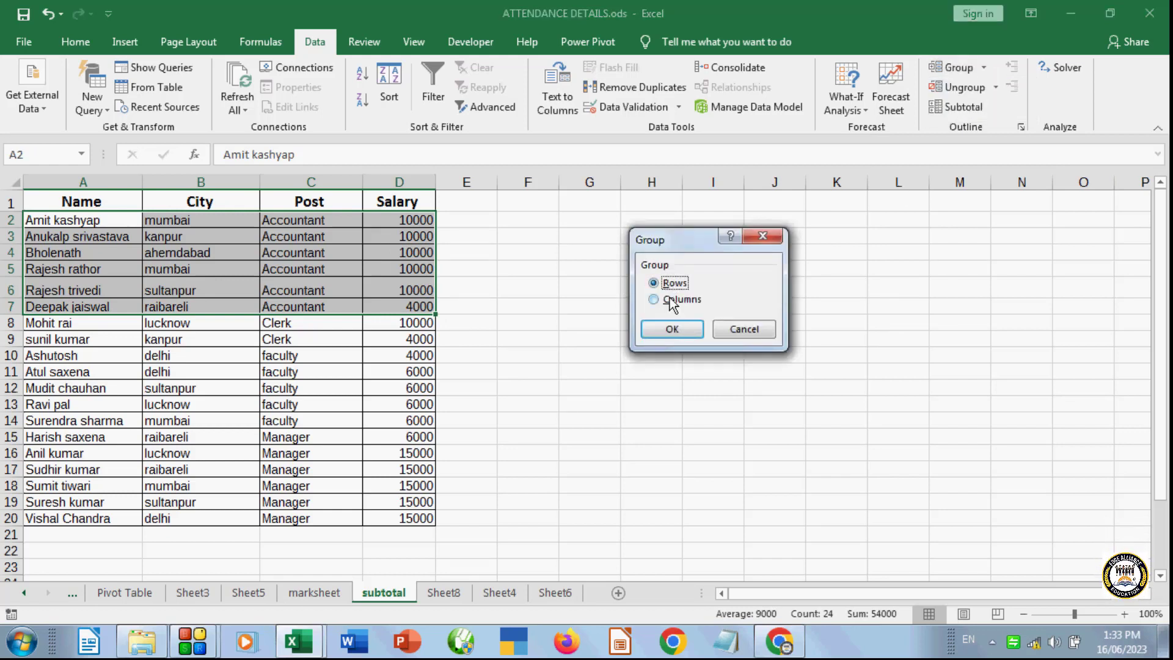
click(671, 329)
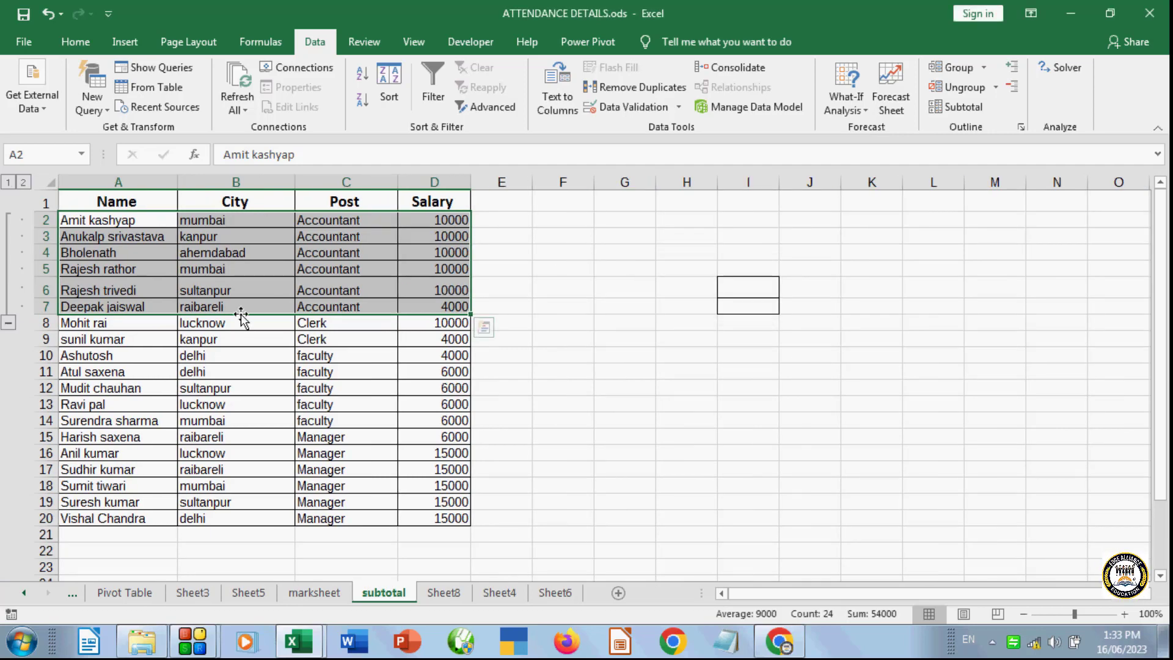
- Collapse and expand the Accountant row group repeatedly to demonstrate hiding its records
click(8, 322)
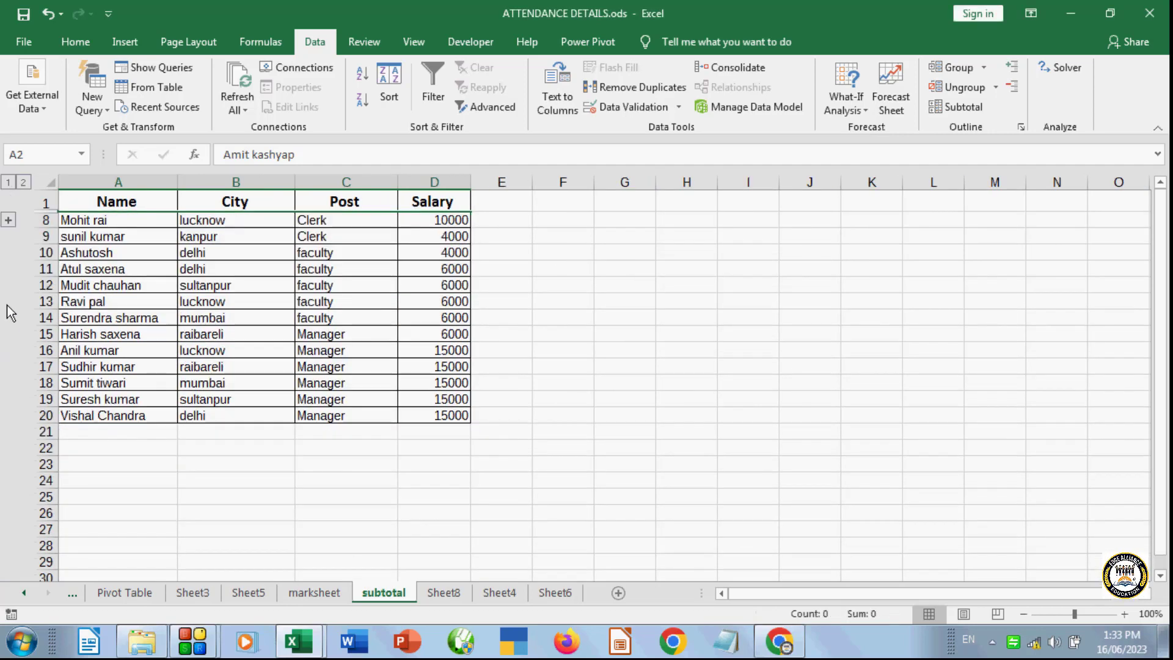
click(9, 221)
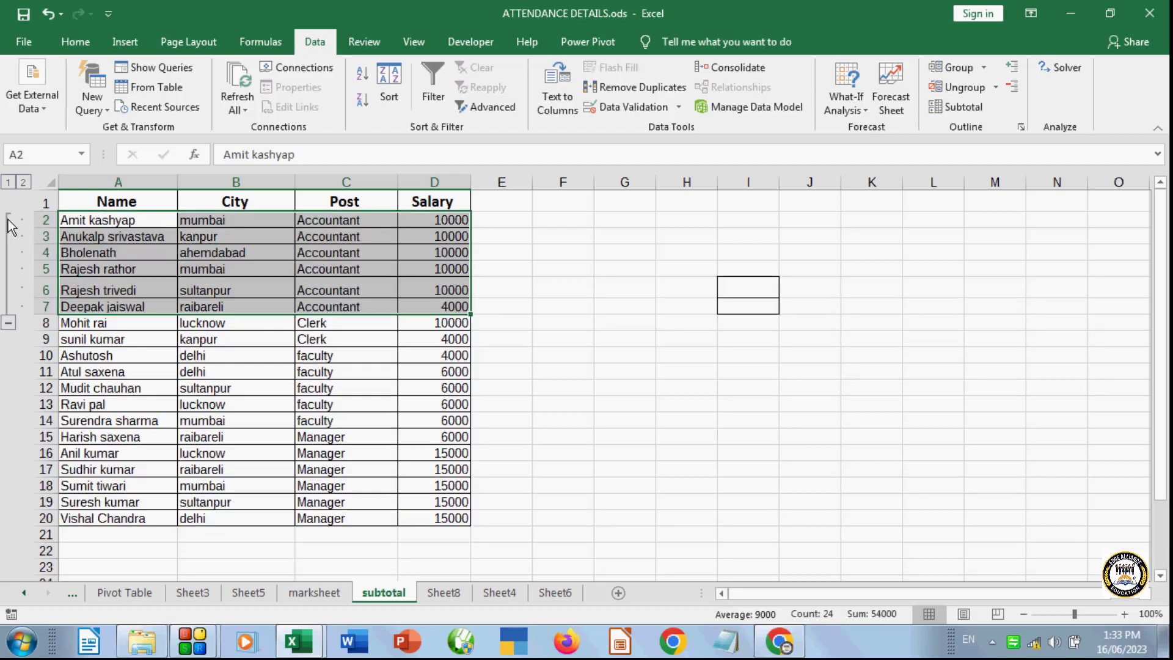
click(8, 322)
click(9, 221)
click(9, 323)
click(9, 221)
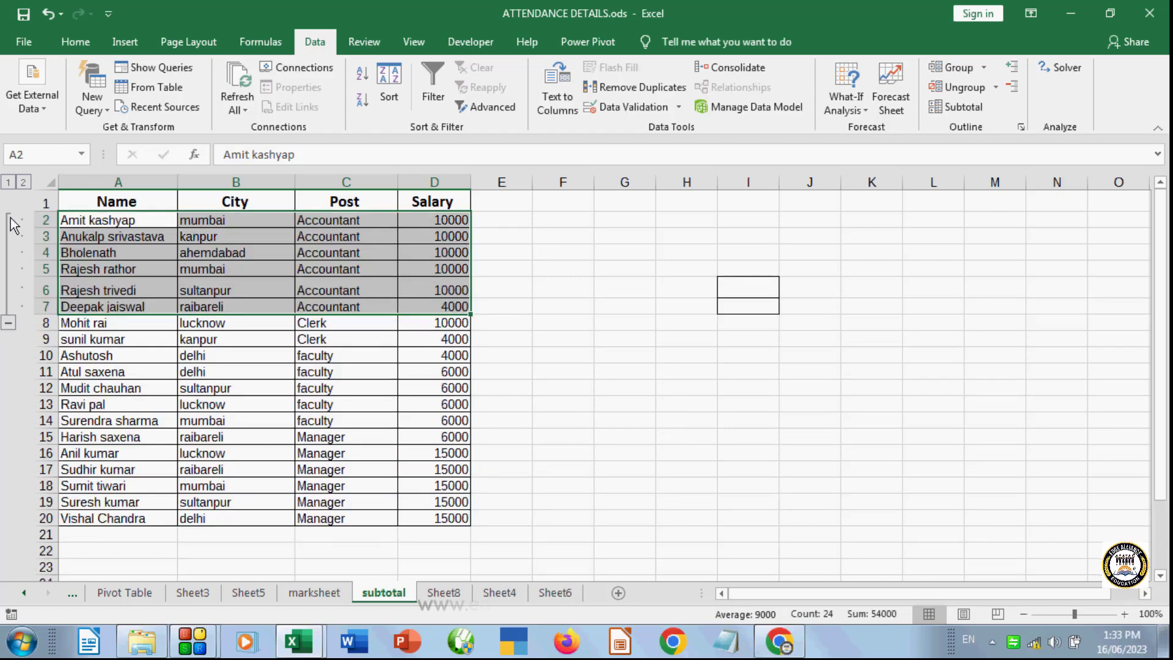
- Group the Manager rows 15 to 20 of the employee table by rows
click(99, 480)
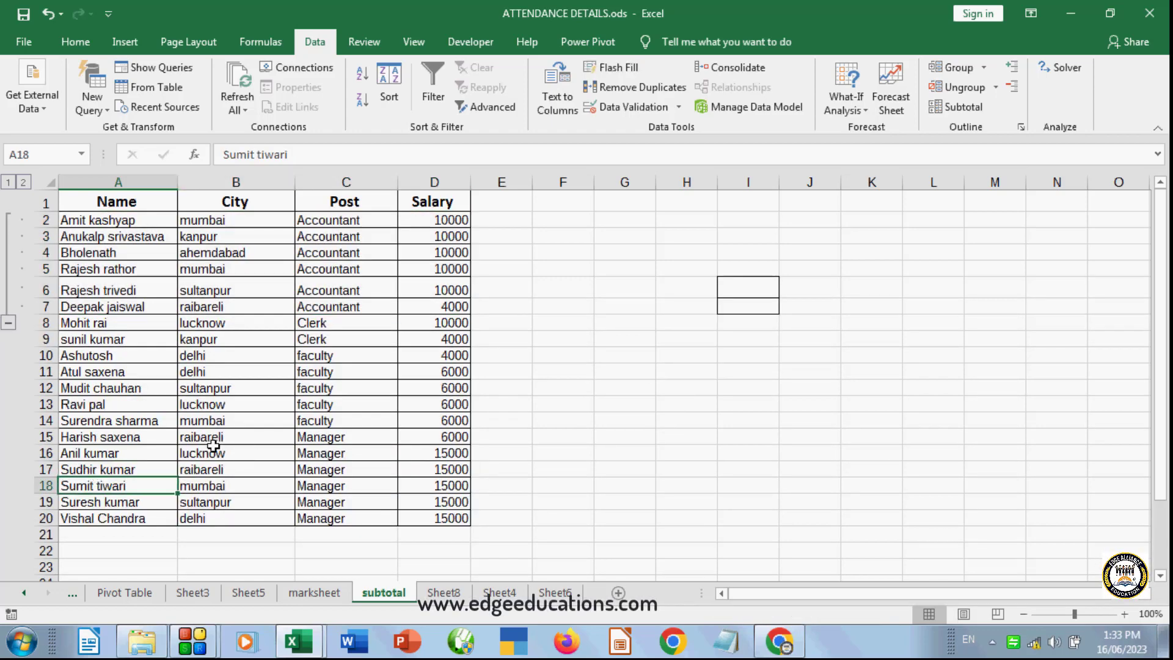
drag(135, 436, 465, 519)
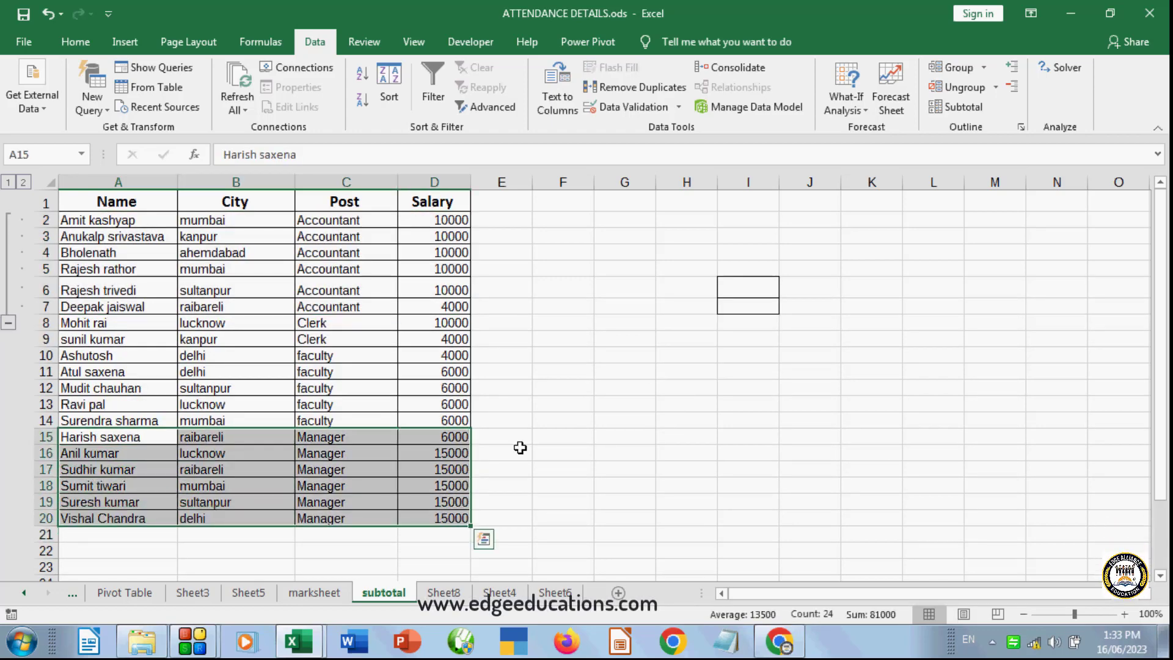
click(983, 67)
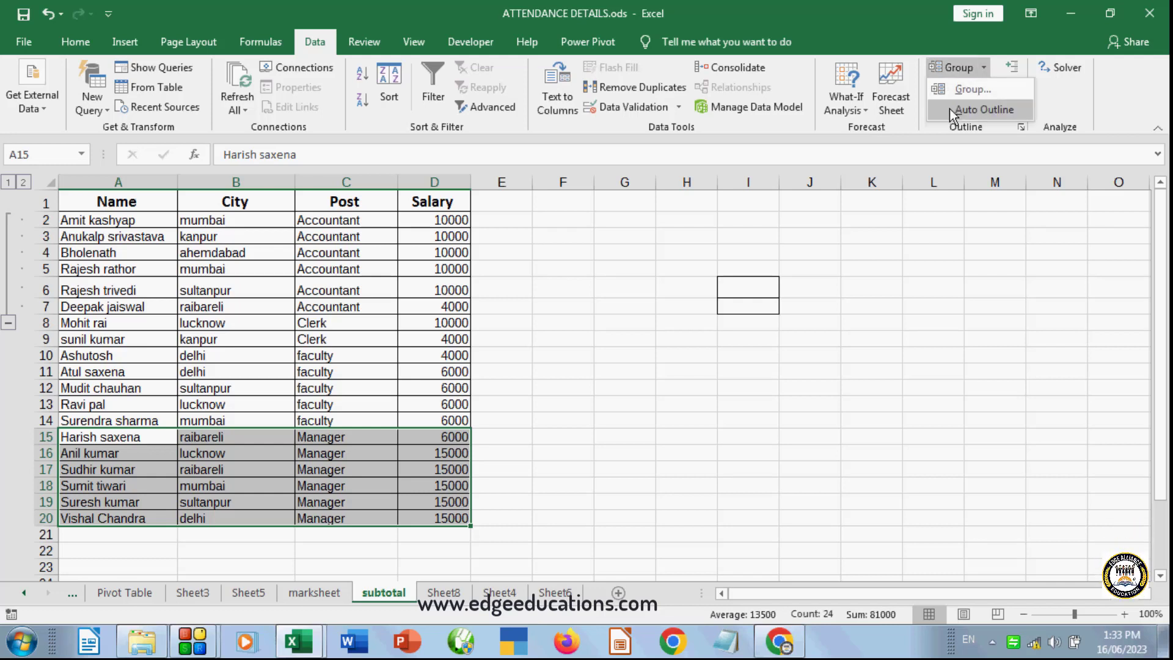
click(962, 89)
click(672, 332)
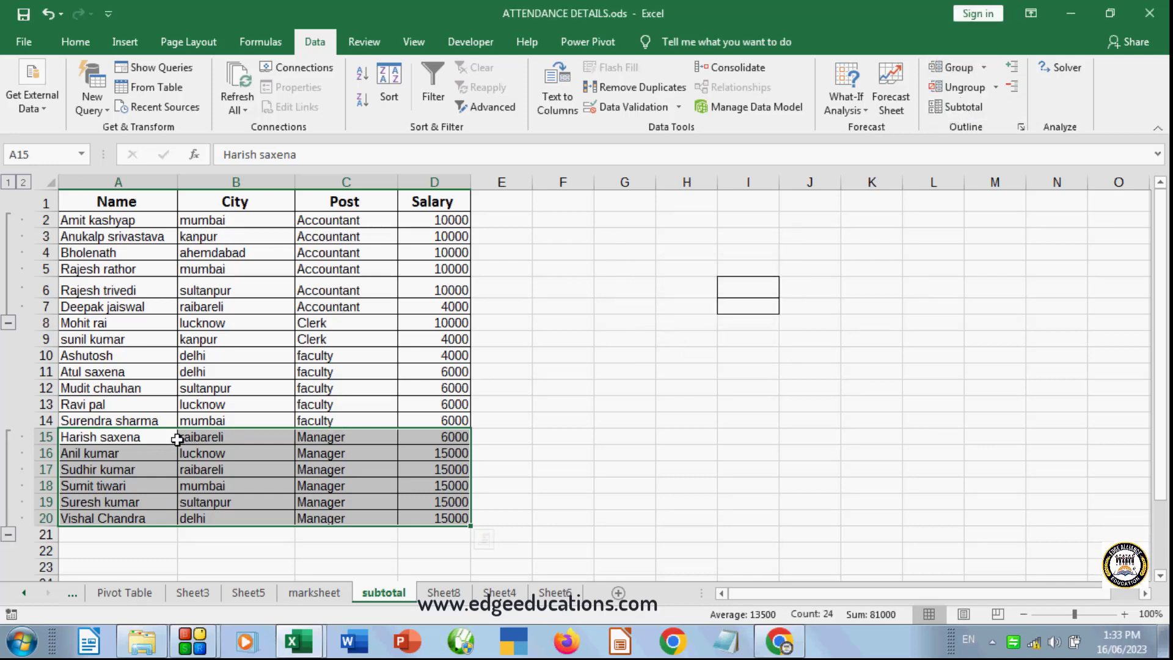
- Collapse and expand the Manager row group to demonstrate hiding rows 15 to 20
click(8, 532)
click(8, 438)
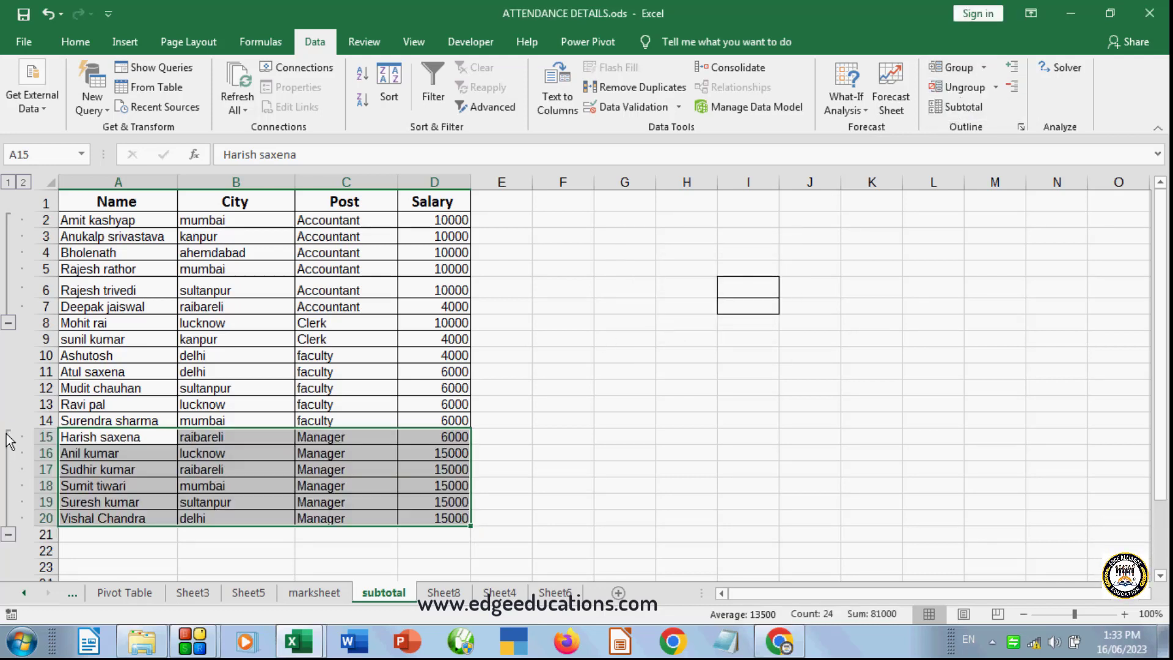
click(983, 68)
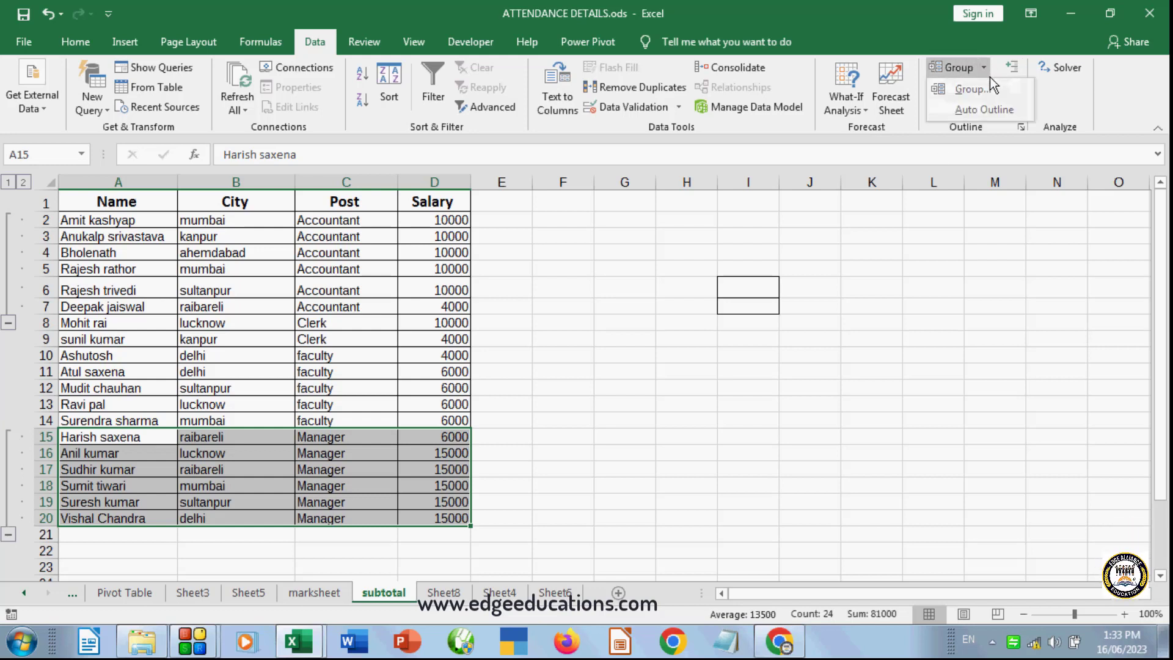
click(889, 226)
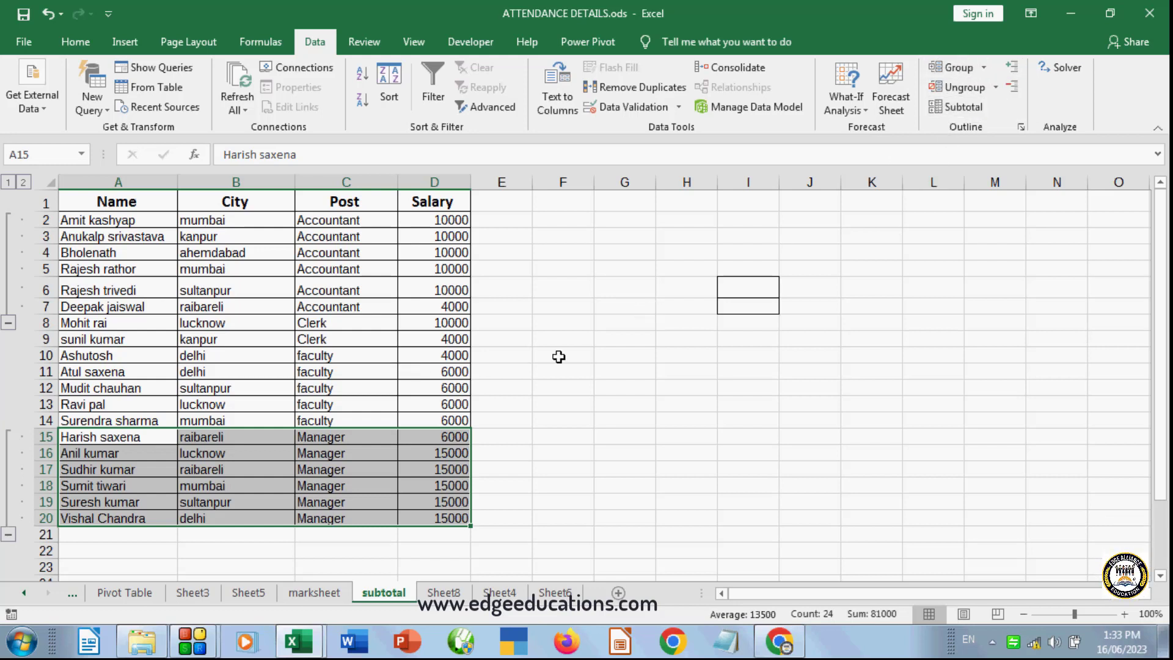
click(9, 534)
click(9, 436)
- Toggle the Manager group's rows with the Hide Detail and Show Detail commands, leaving them expanded
click(1013, 90)
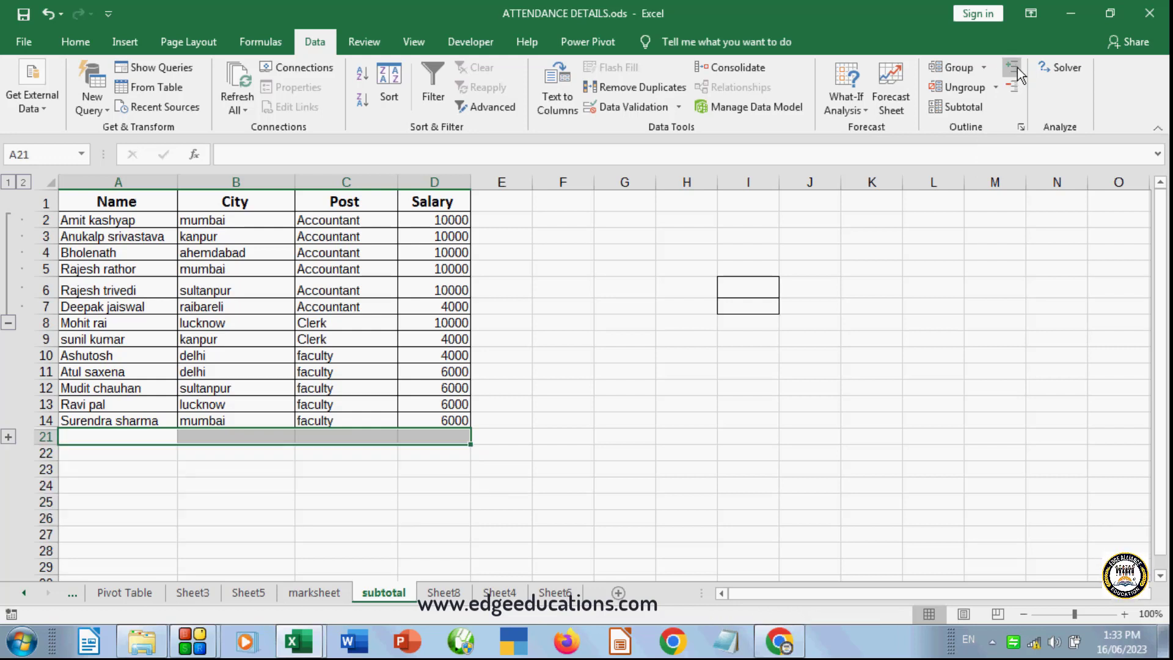
click(1017, 67)
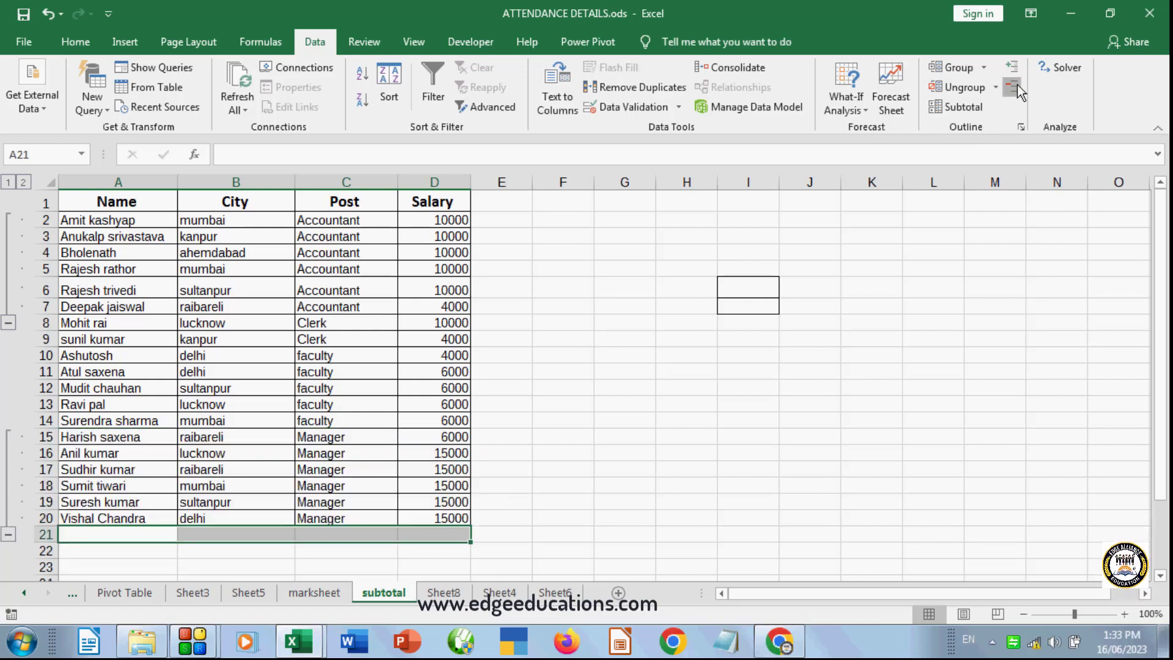
click(1017, 84)
click(1011, 71)
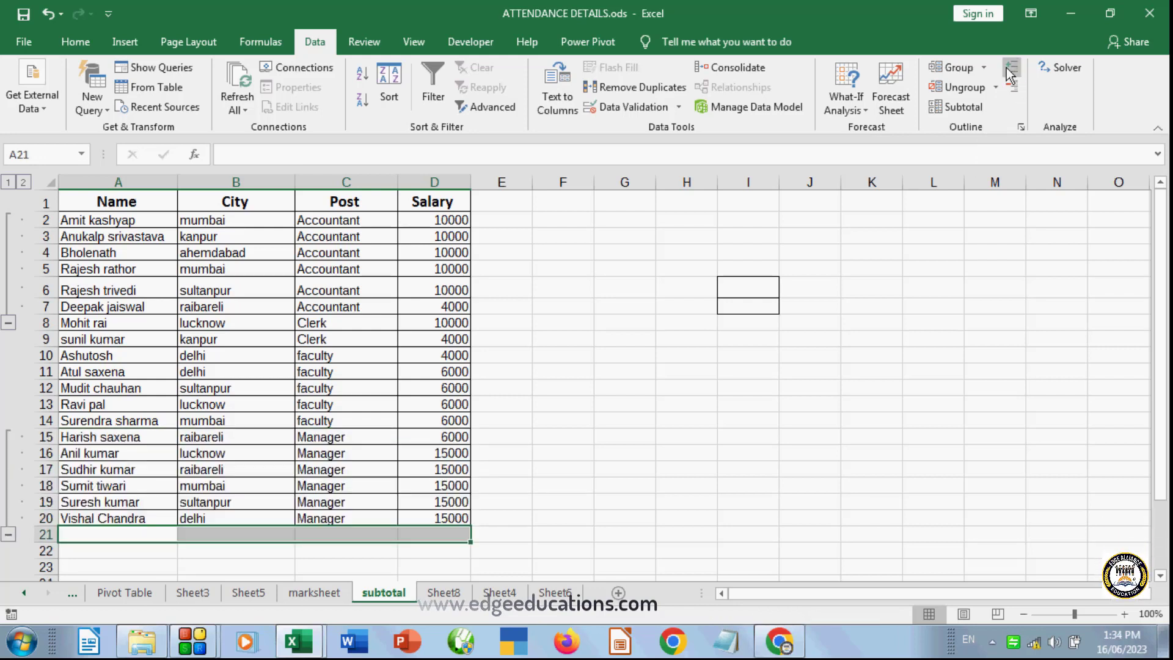
- Clear the outline from the employee rows A2:D20 so that both row groups are removed
drag(71, 221, 437, 520)
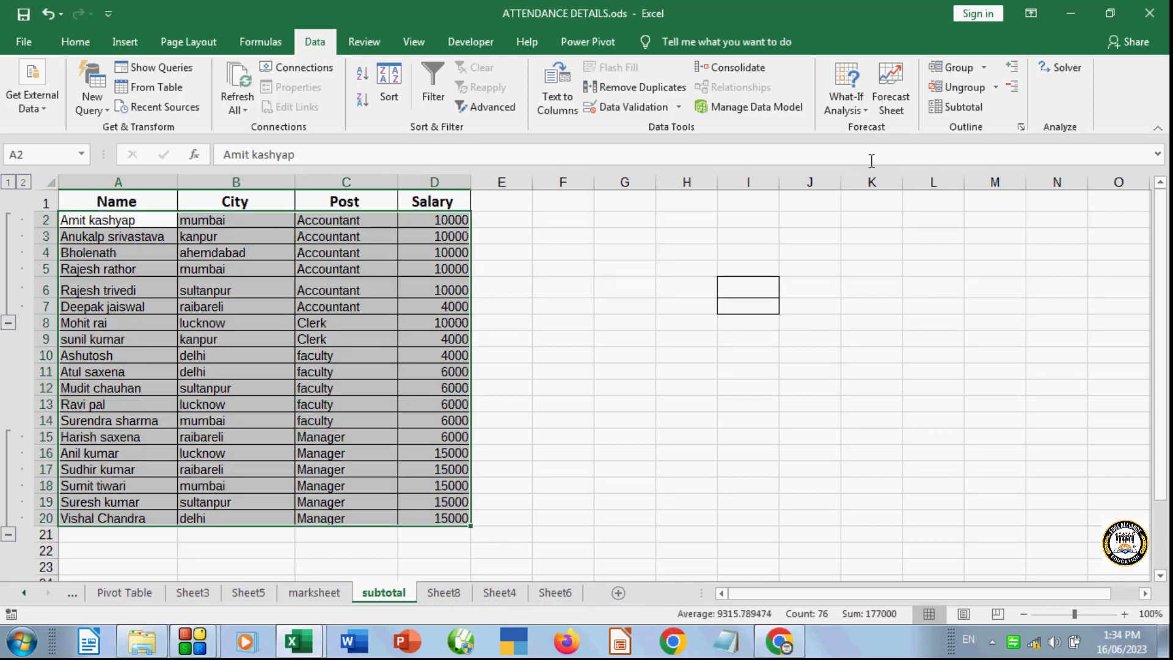
click(999, 85)
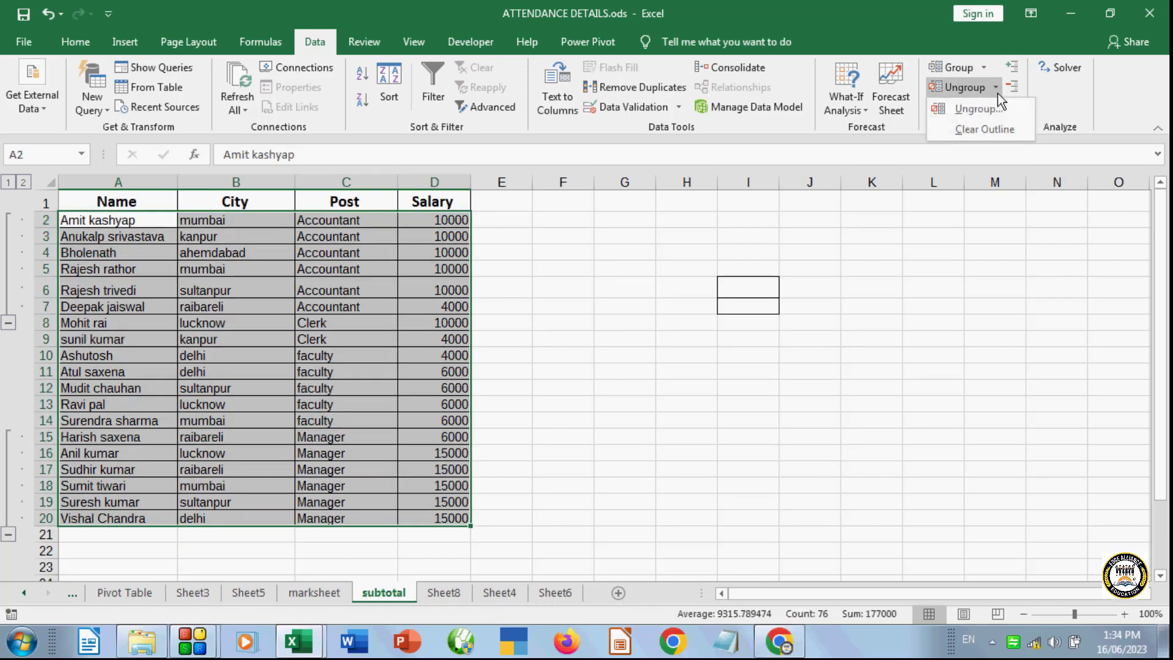
click(980, 129)
click(525, 339)
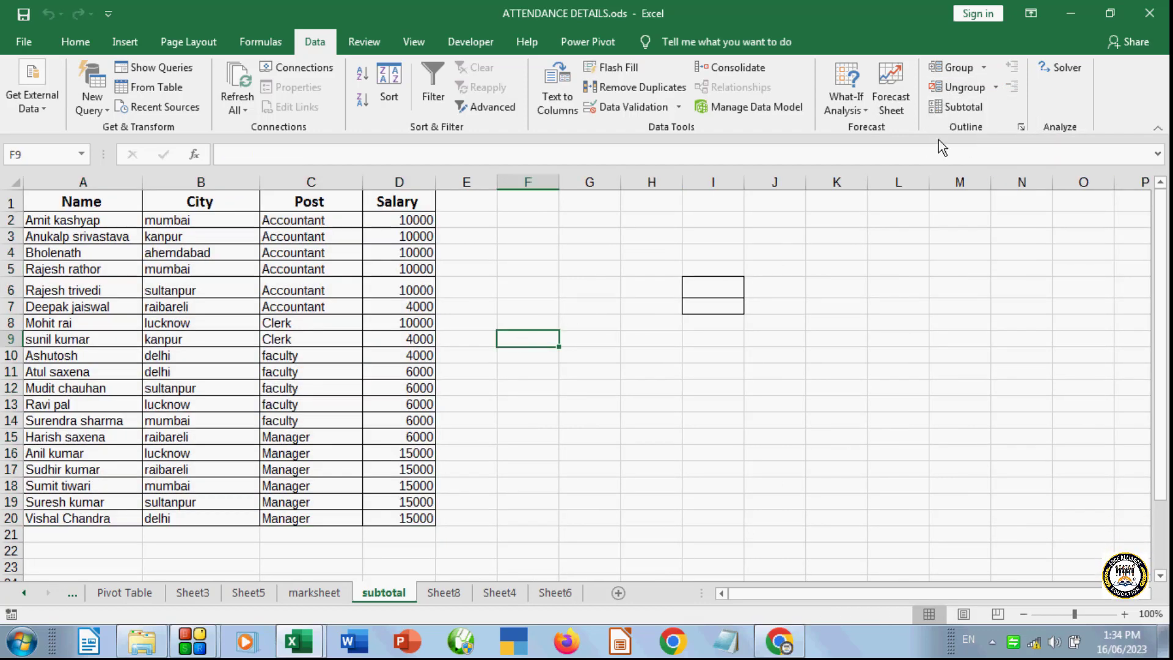
click(878, 292)
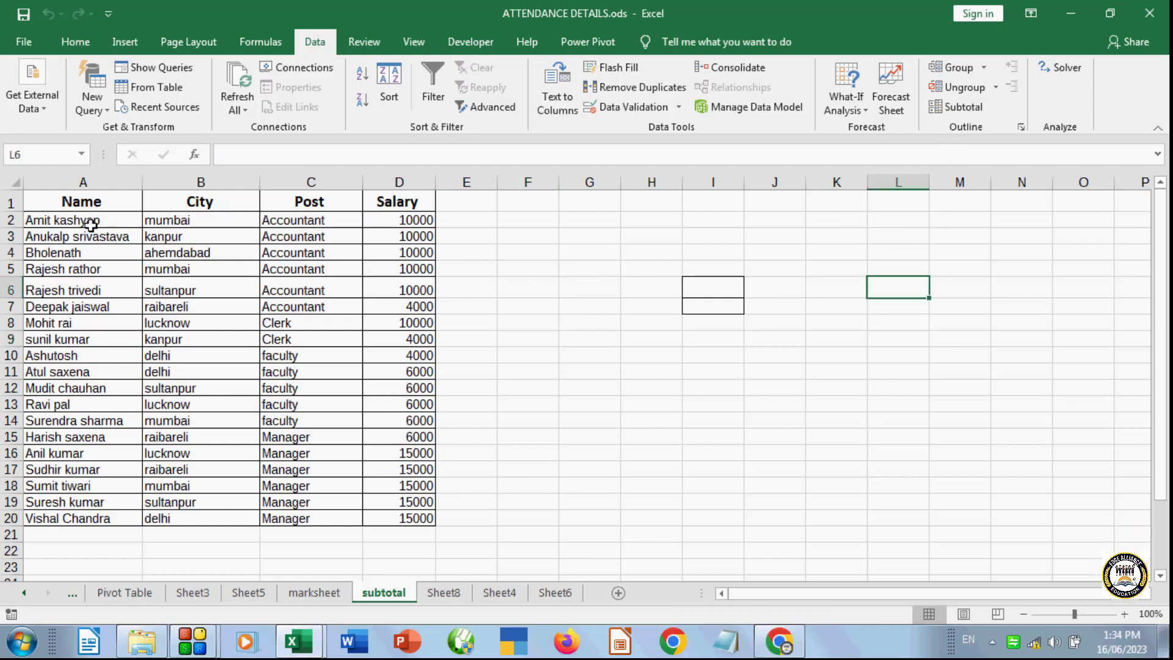
- Add Sum subtotals of Salary at each change in Post, with summaries below the data, and autofit the Post column
drag(52, 201, 416, 518)
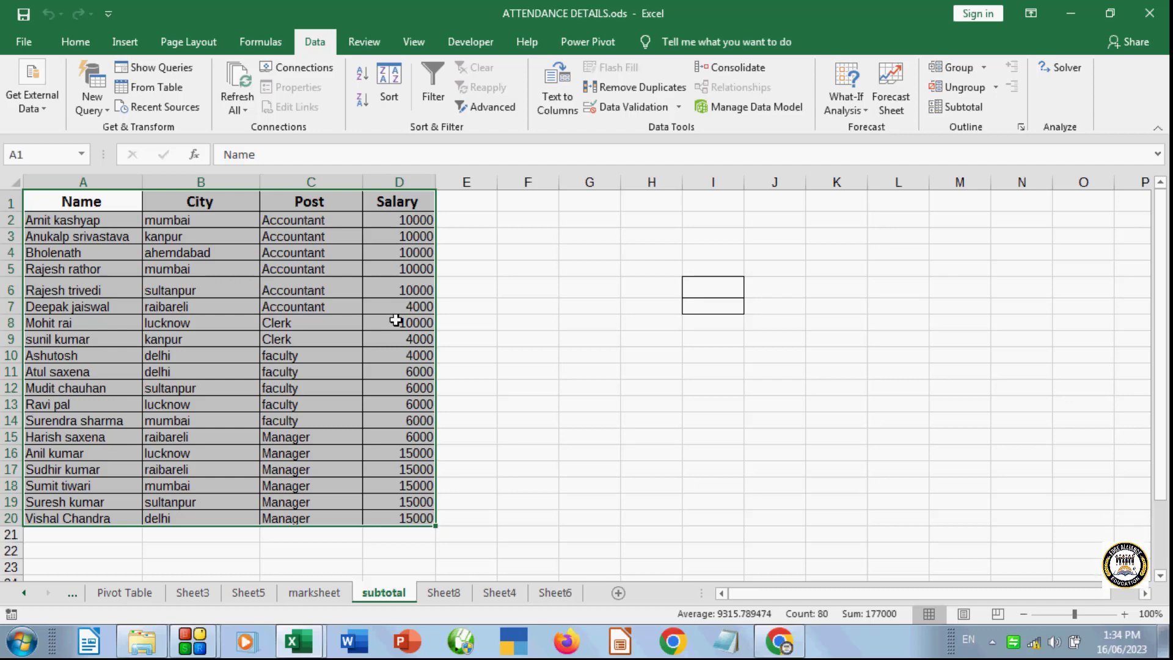
click(716, 344)
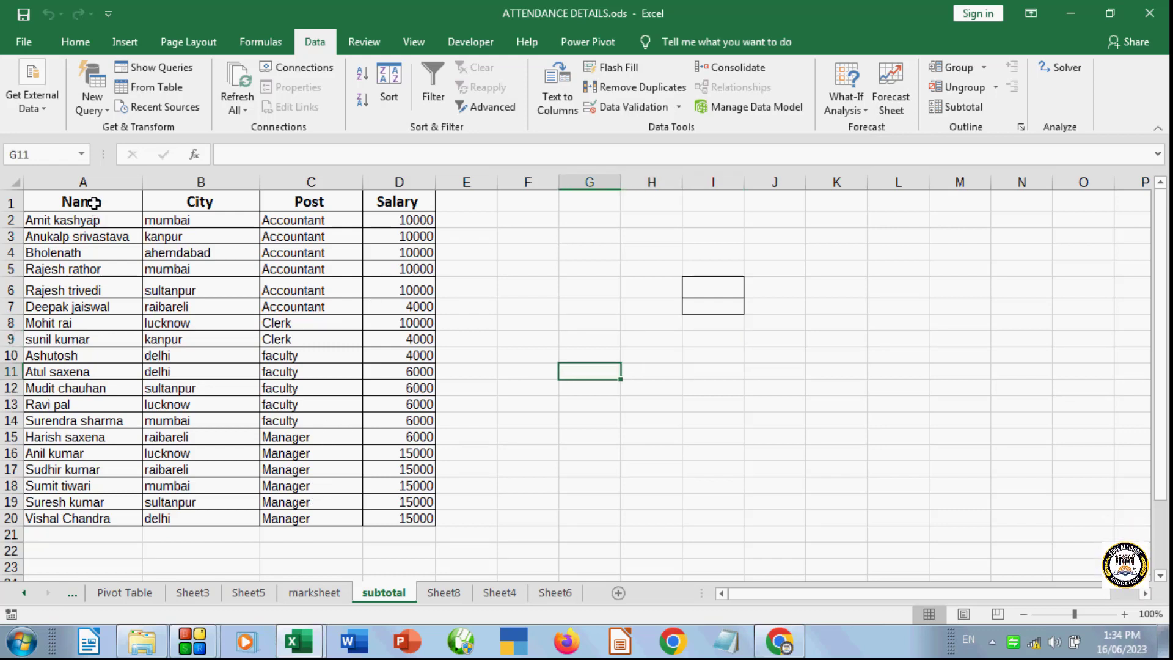
drag(92, 198, 422, 534)
click(972, 110)
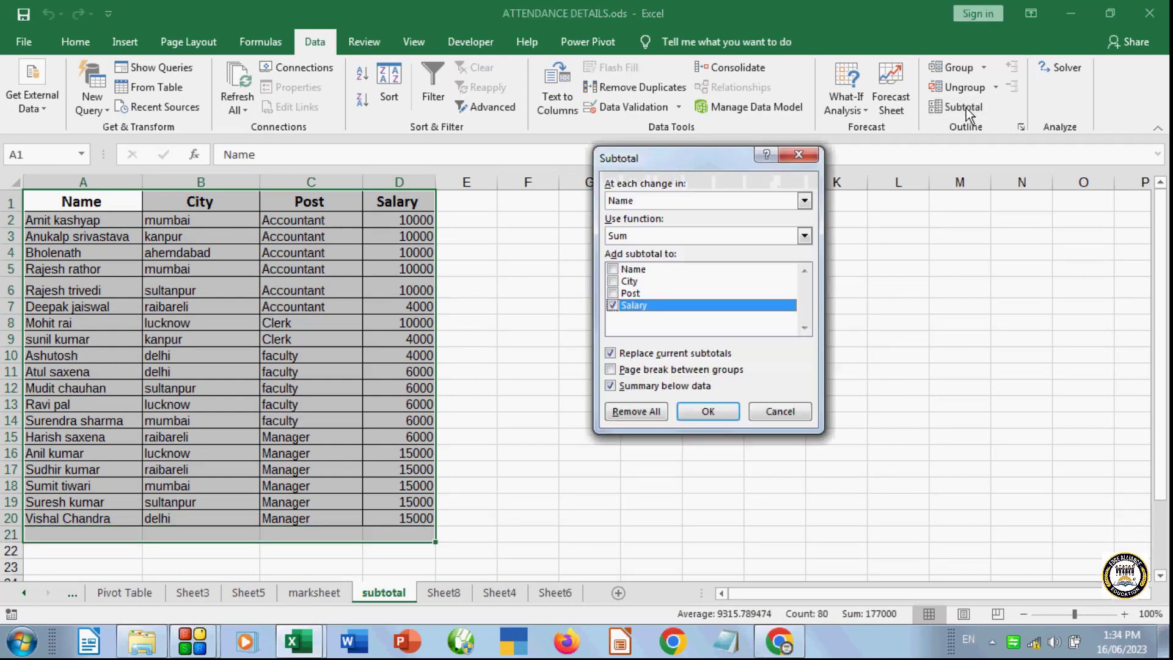
drag(675, 161, 742, 176)
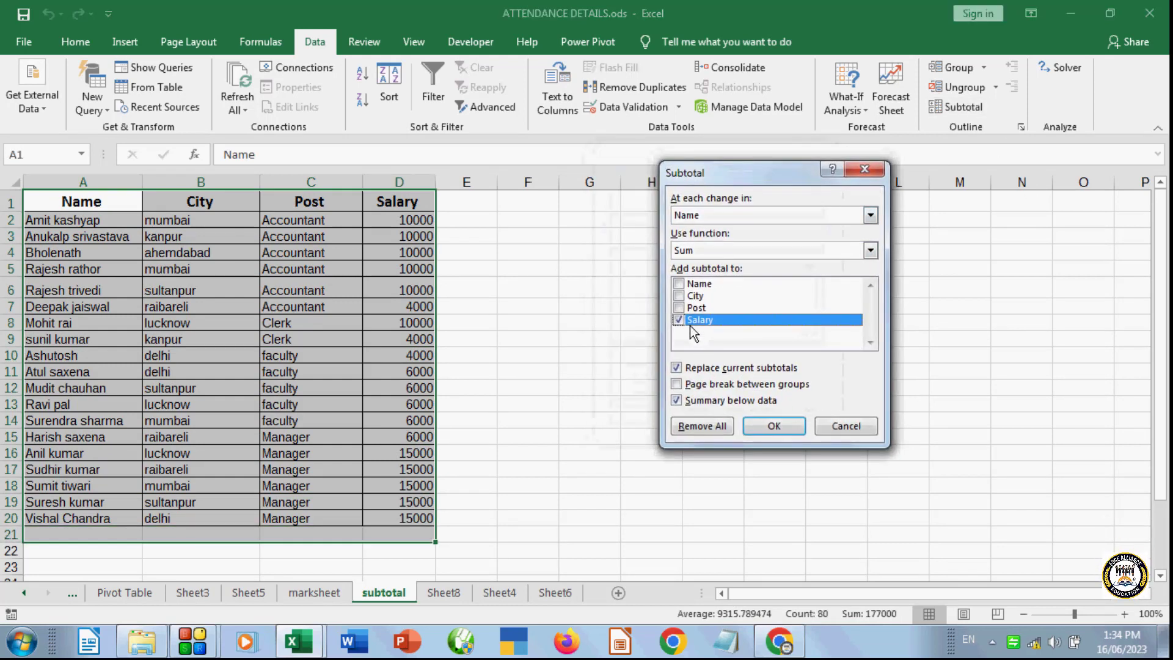
click(712, 252)
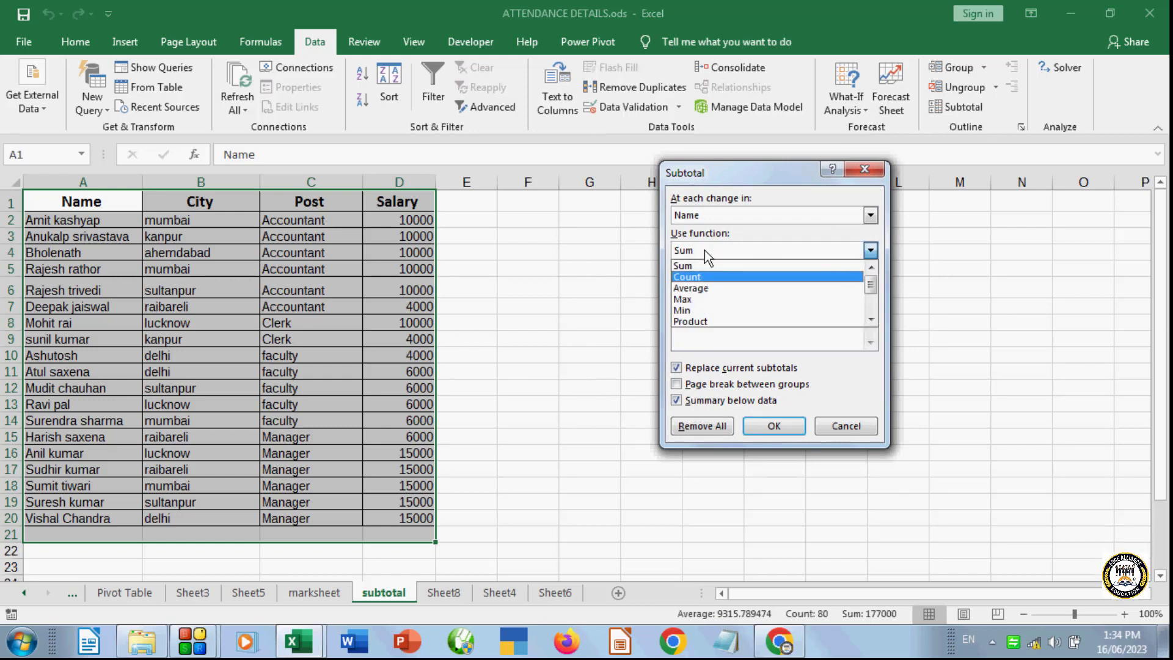
click(728, 211)
click(727, 215)
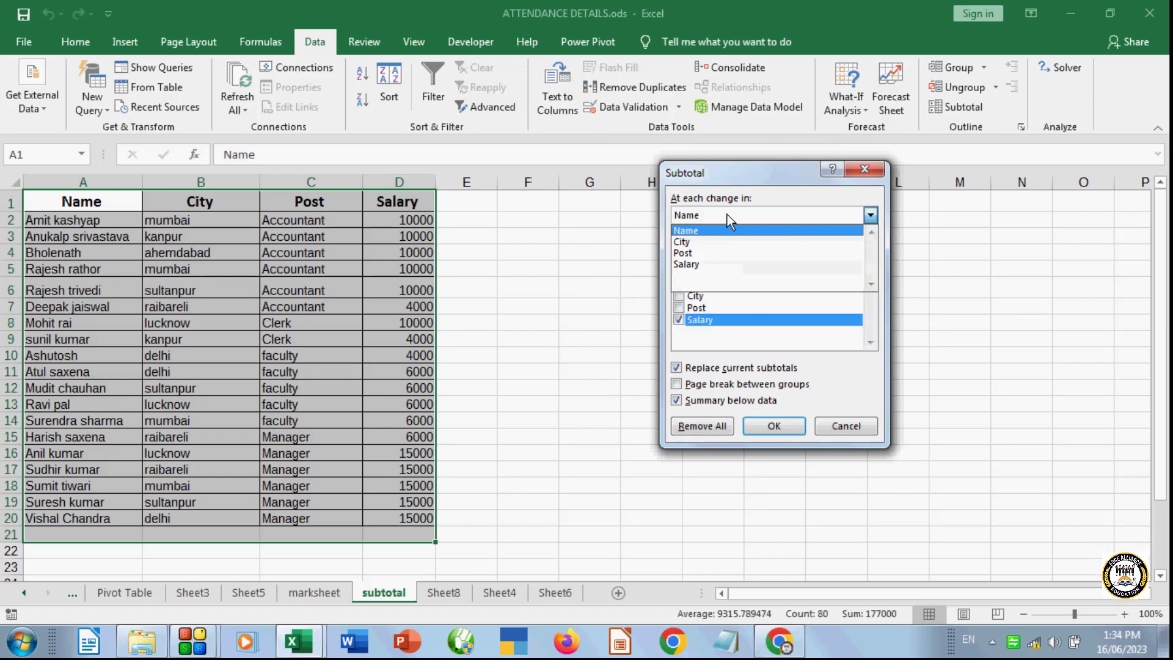
click(691, 253)
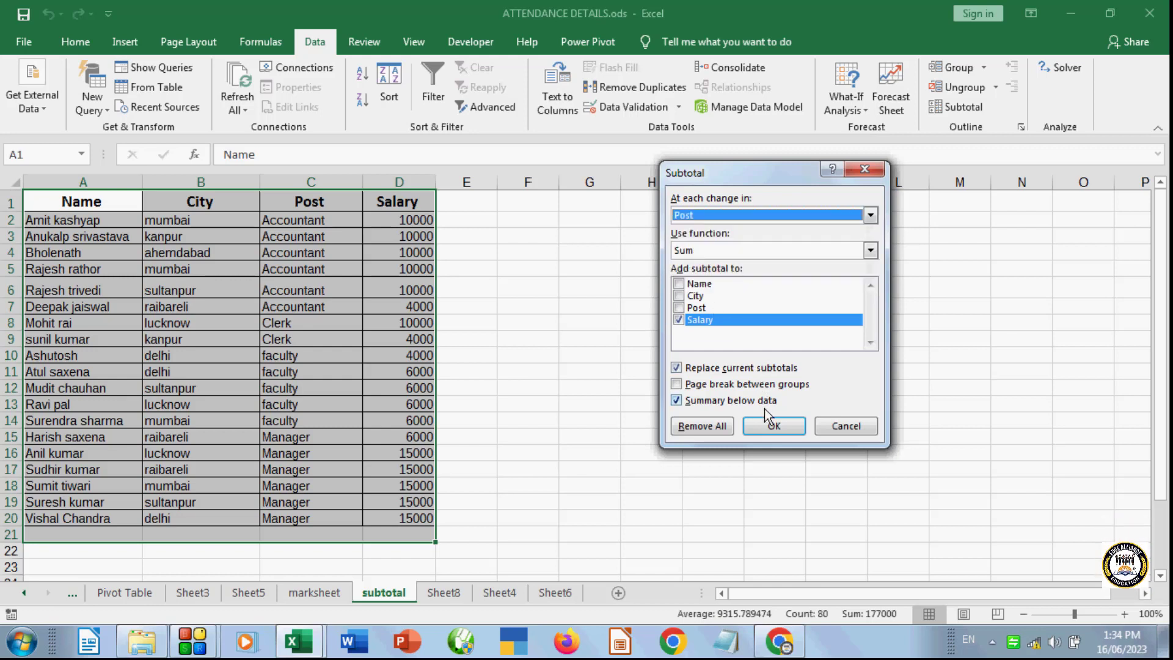
click(764, 428)
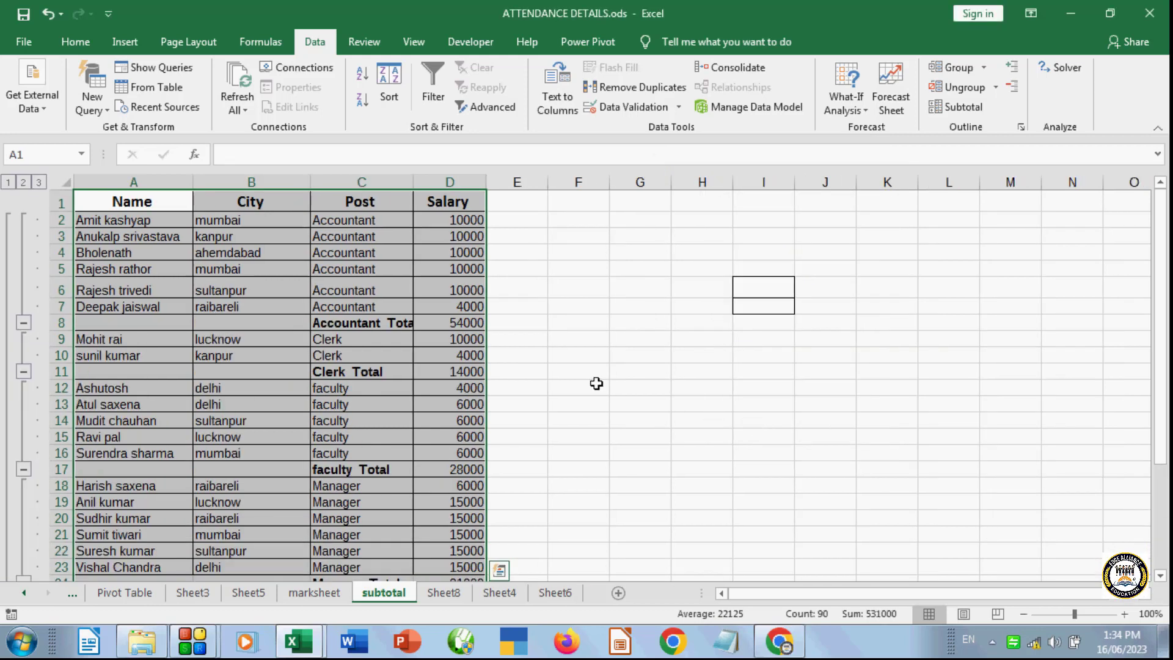
double_click(412, 179)
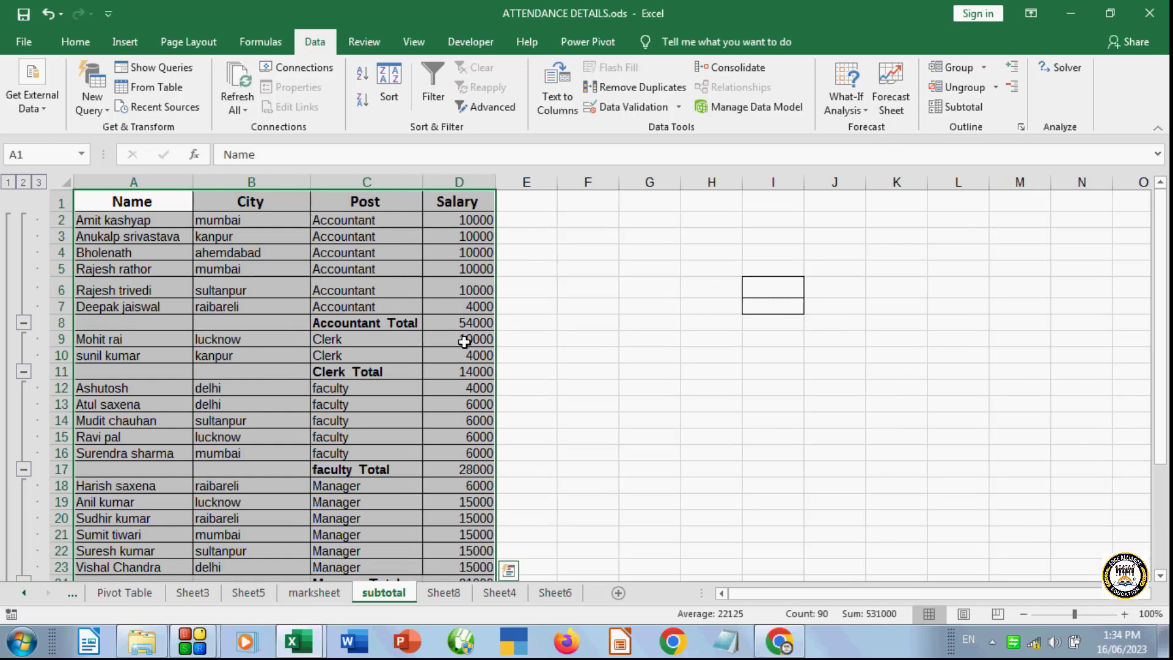
- Examine the Accountant subtotal's formula in D8 and the remaining Post totals down to the Grand Total row
click(462, 323)
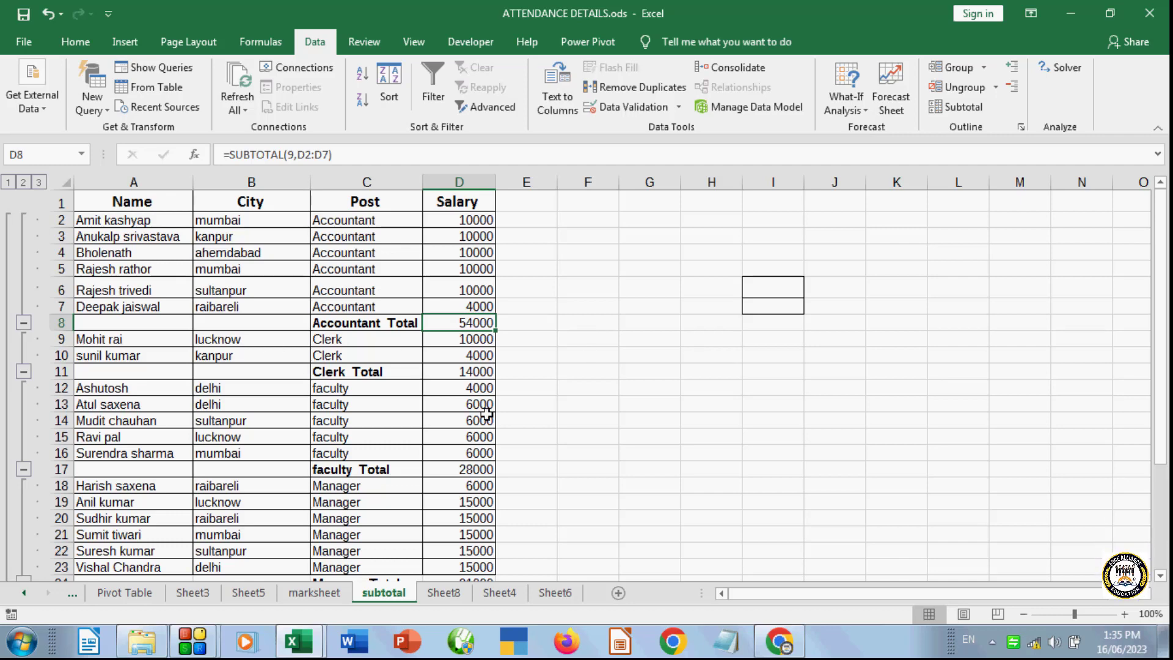
drag(1160, 370, 1160, 427)
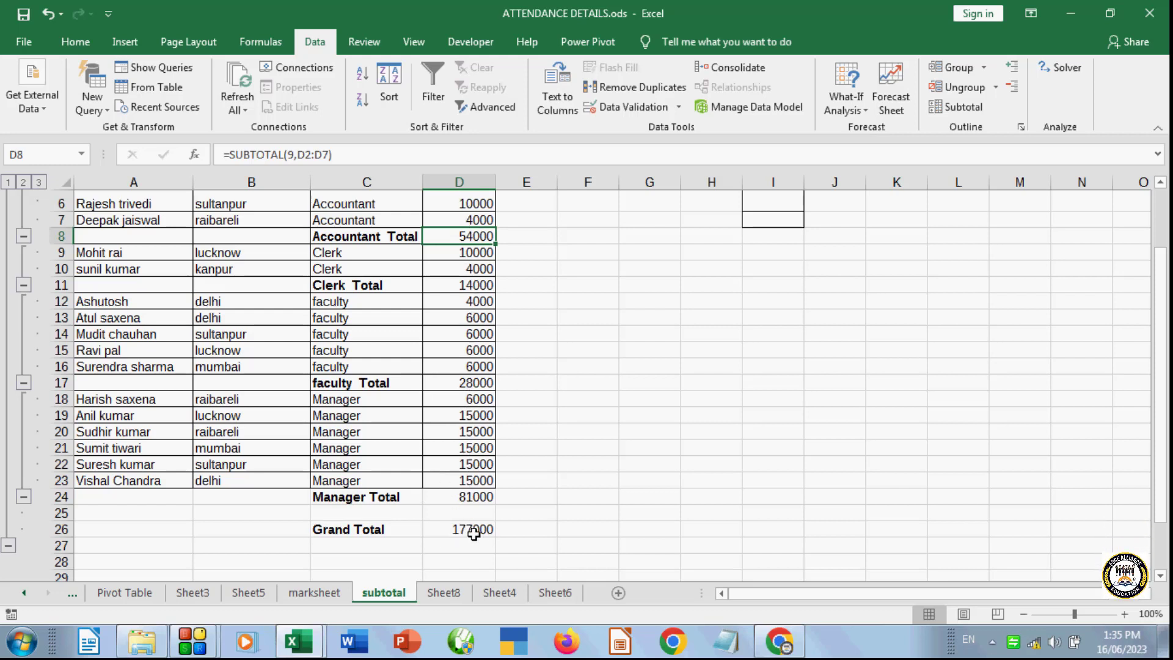
click(672, 511)
drag(1161, 465, 1160, 406)
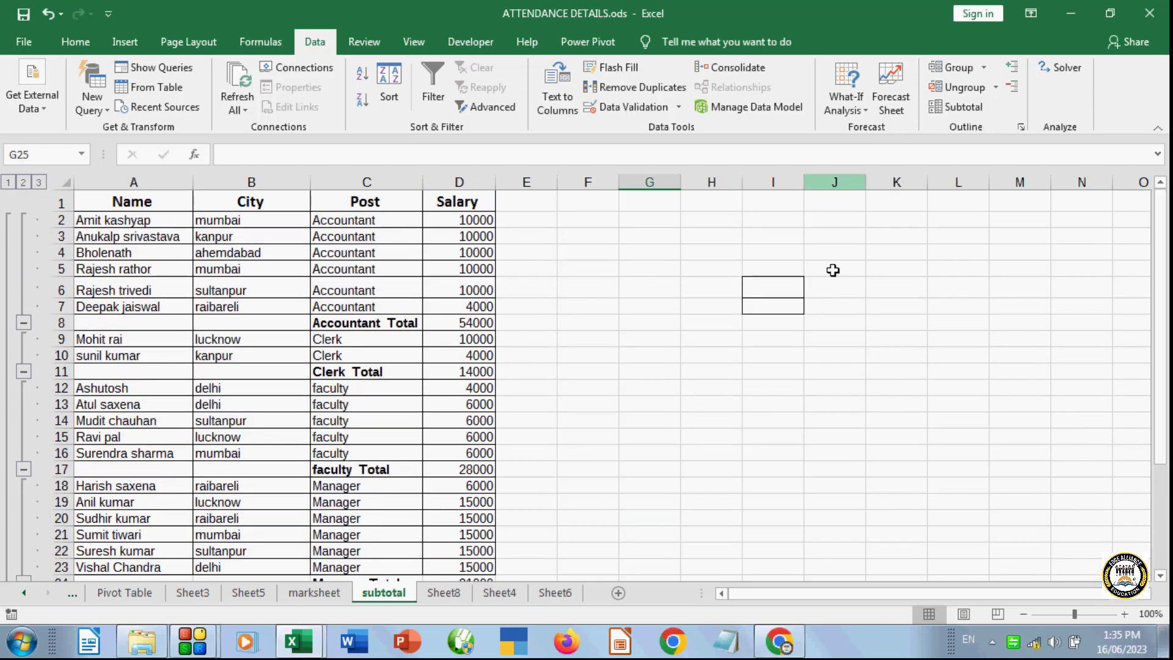
- Undo the Salary subtotals added at each change in Post in the employee table, and deselect the table
click(734, 377)
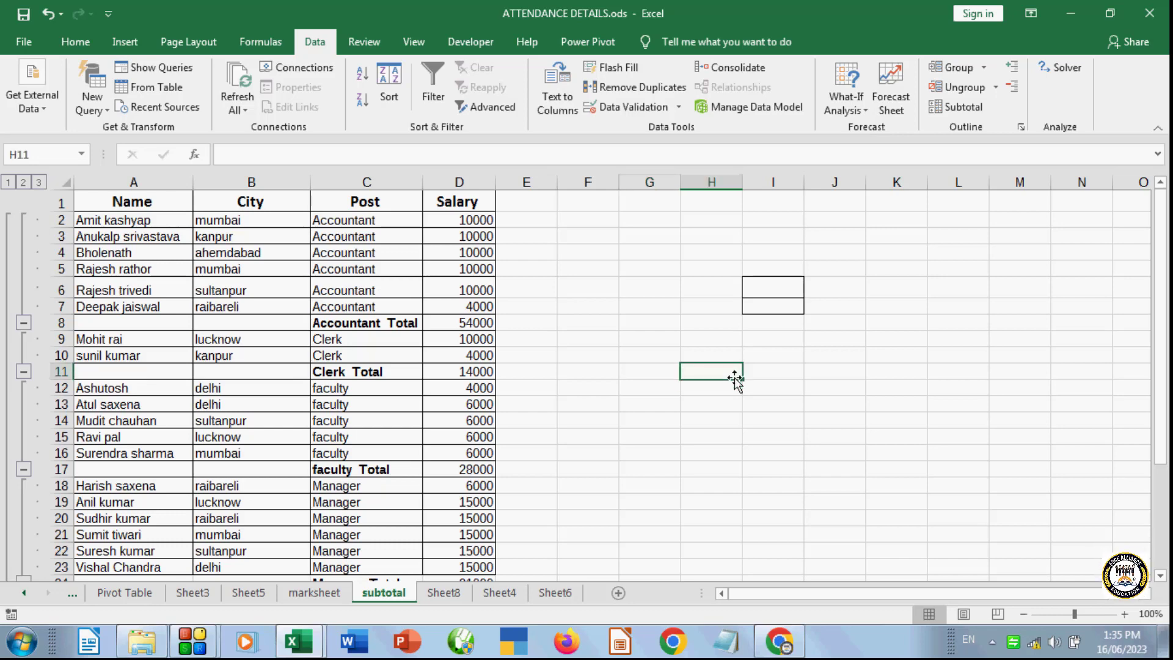
key(ctrl+z)
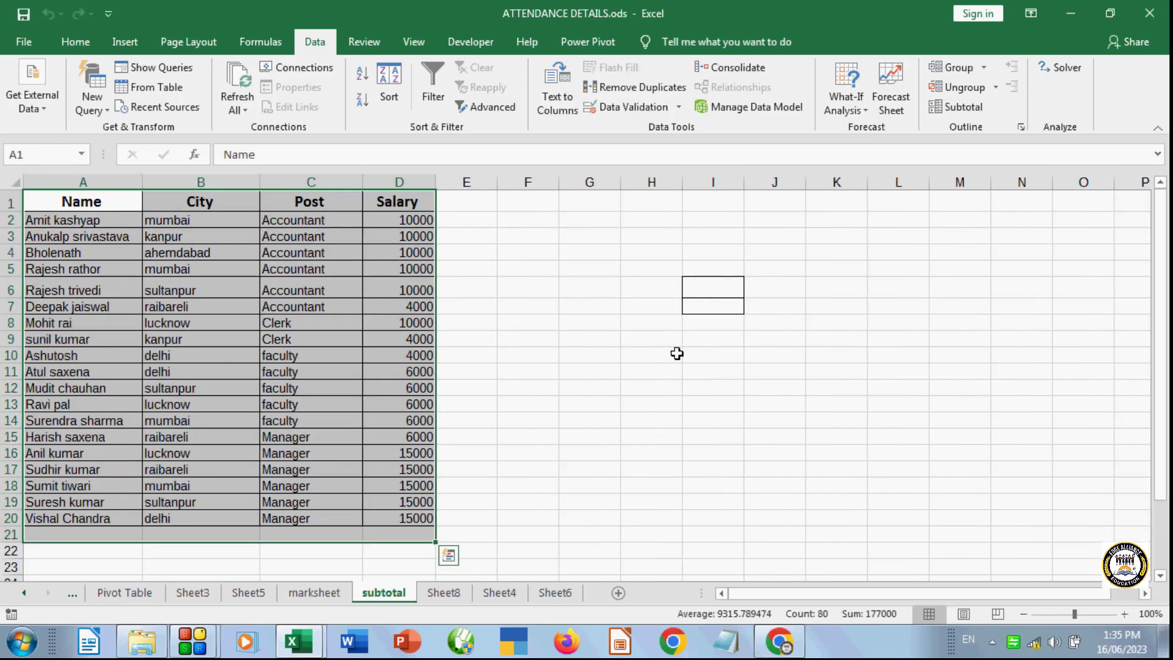
click(625, 395)
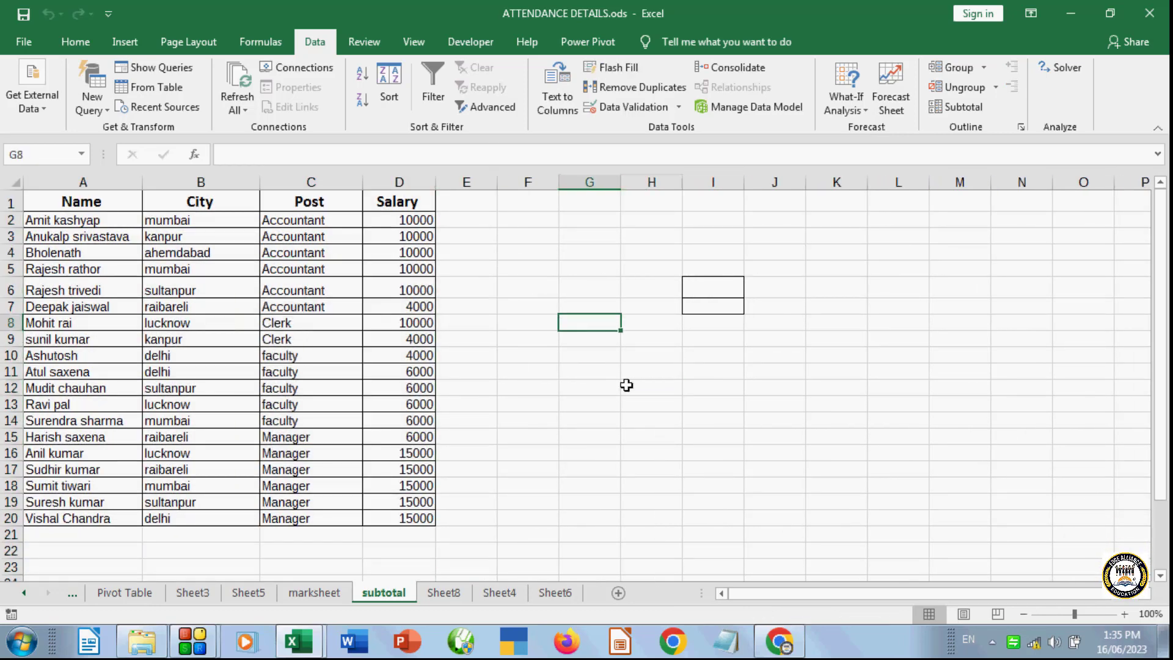